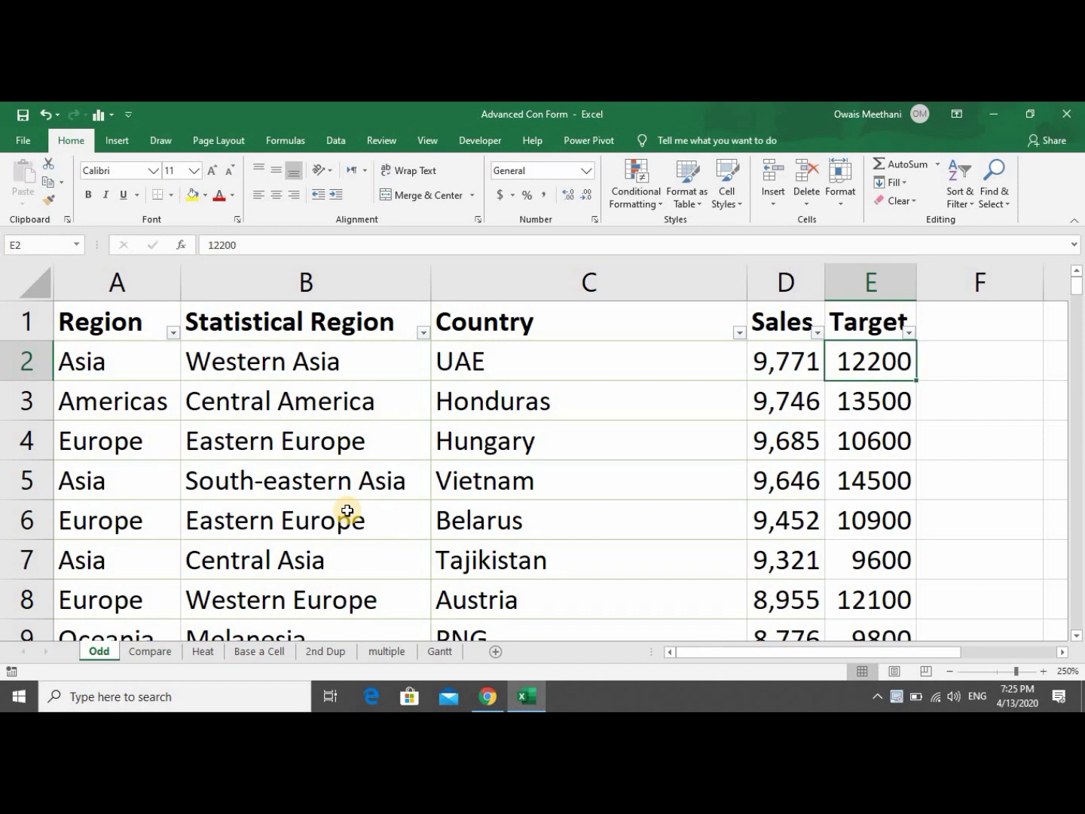
# Highlight the first two data rows in turn, A2:E2 and A3:E3, across the Region to Target columns.
pyautogui.hotkey('shift', 'Left')
pyautogui.hotkey('shift', 'Left')
pyautogui.hotkey('shift', 'Left')
pyautogui.hotkey('shift', 'Left')
pyautogui.press('Down')
pyautogui.hotkey('shift', 'Left')
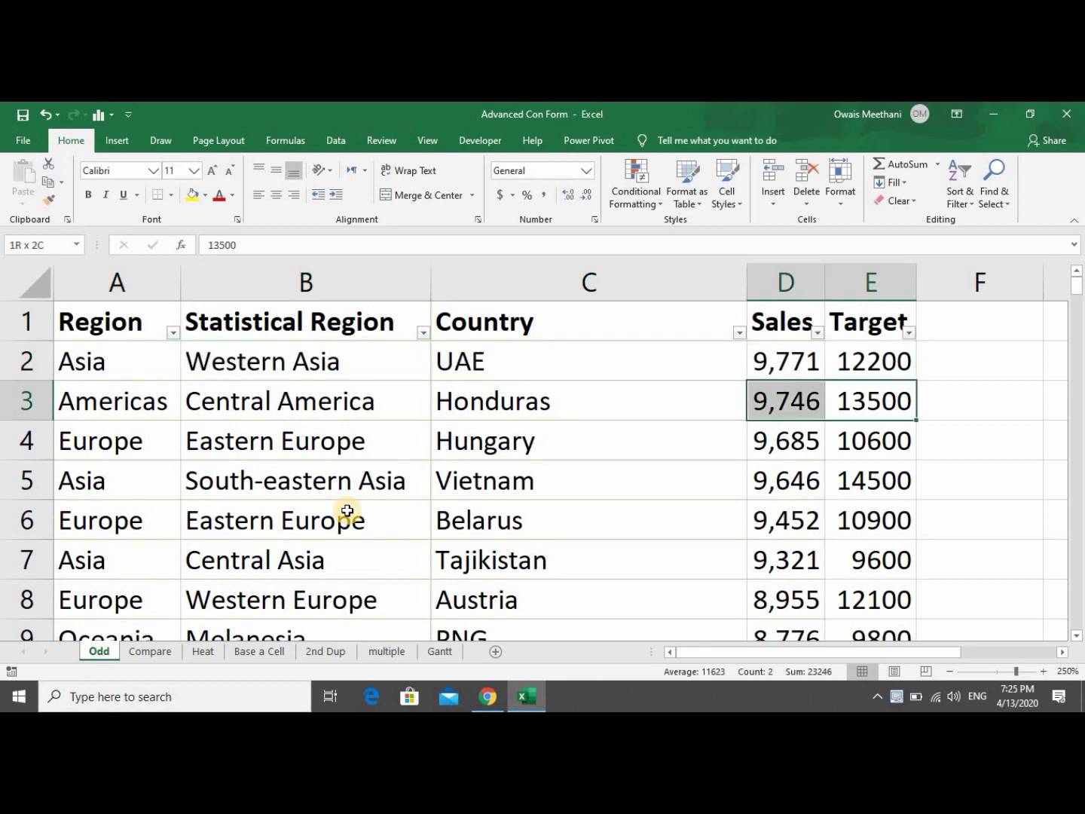
pyautogui.hotkey('shift', 'Left')
pyautogui.hotkey('shift', 'Left')
pyautogui.hotkey('shift', 'Left')
# Enter 2 in cell G3 beside the sales table.
pyautogui.press('Right')
pyautogui.press('Right')
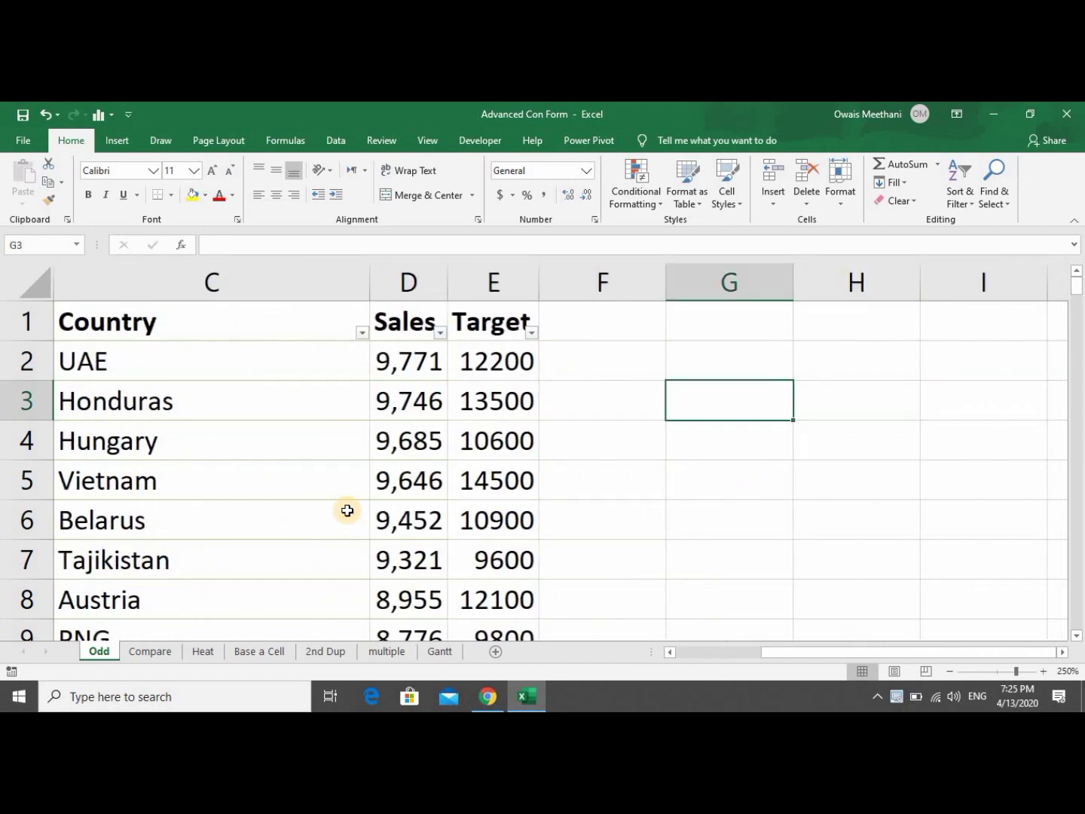
pyautogui.write('2')
pyautogui.press('Left')
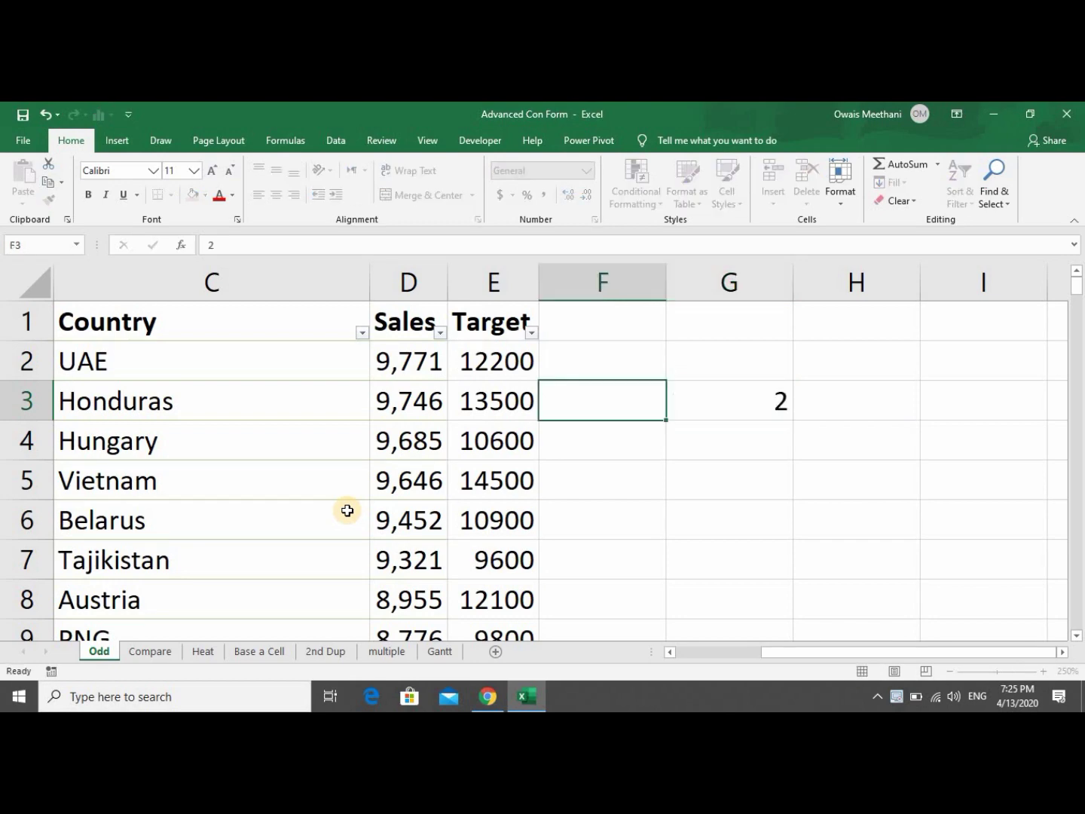
# Examine the first two data rows alternately in the Region column.
pyautogui.press('Left')
pyautogui.press('Left')
pyautogui.press('Left')
pyautogui.press('Left')
pyautogui.press('Left')
pyautogui.press('Up')
pyautogui.press('Down')
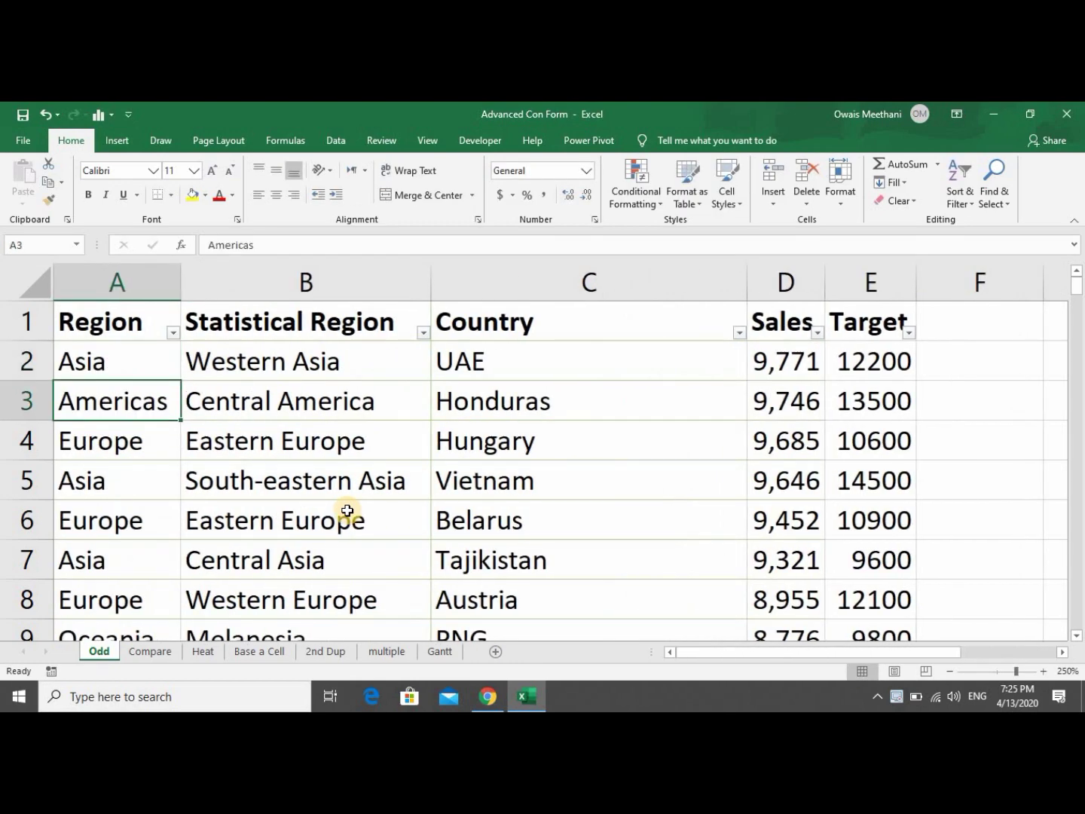
pyautogui.press('Up')
pyautogui.press('Down')
# Change the value in cell G3 to 3.
pyautogui.press('Right')
pyautogui.press('Right')
pyautogui.press('Right')
pyautogui.press('Right')
pyautogui.press('Right')
pyautogui.press('Right')
pyautogui.press('Right')
pyautogui.press('Left')
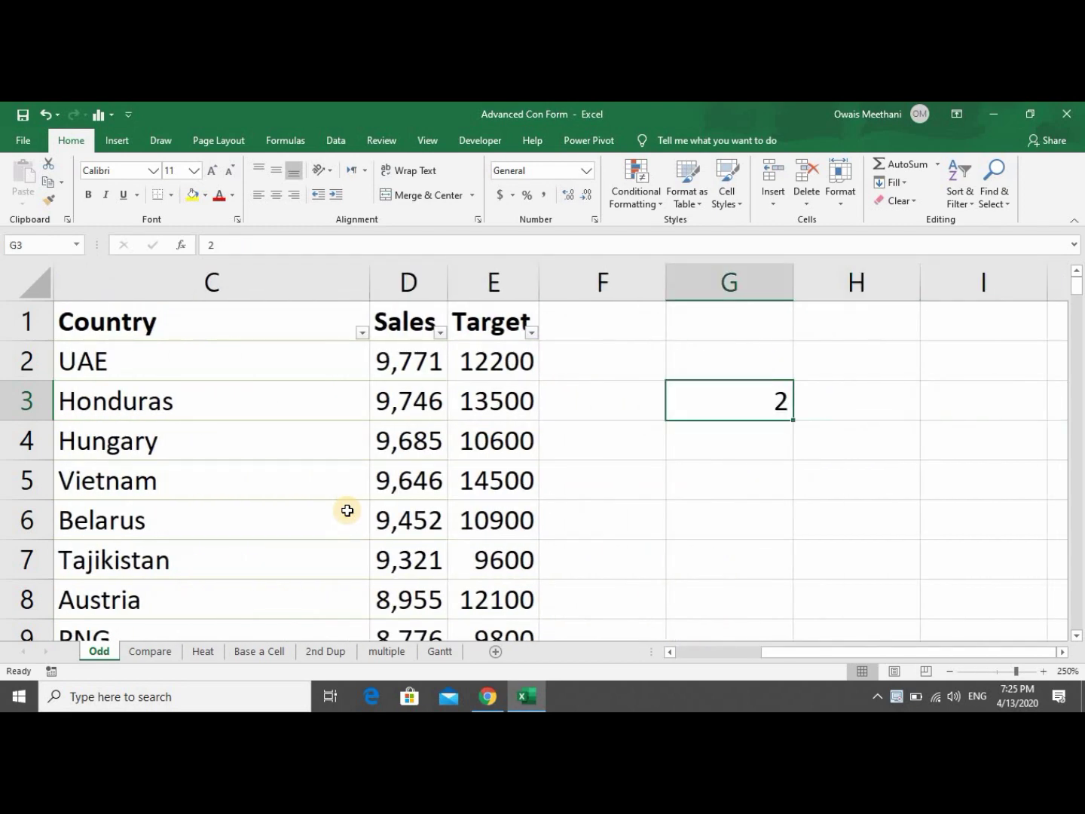
pyautogui.write('3')
pyautogui.press('Return')
# Highlight the first data row, A2:E2, across the Region to Target columns.
pyautogui.press('Left')
pyautogui.press('Left')
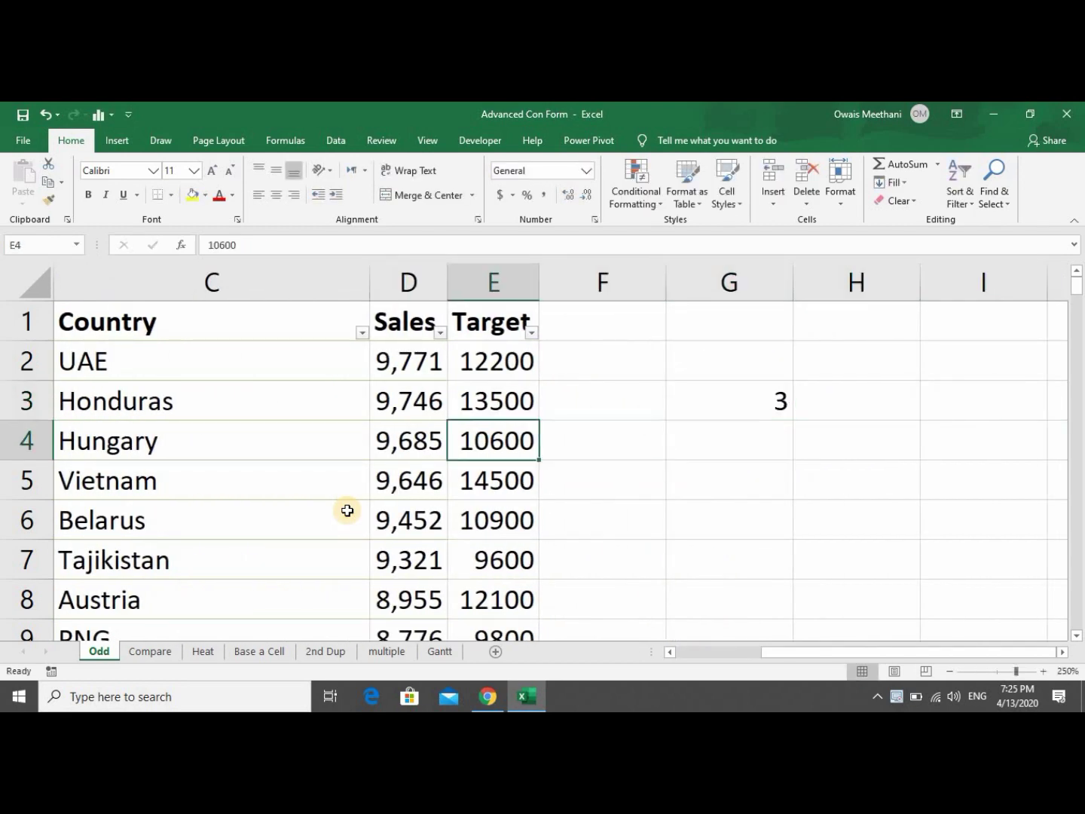
pyautogui.press('Left')
pyautogui.press('Left')
pyautogui.press('Left')
pyautogui.press('Left')
pyautogui.press('Up')
pyautogui.press('Up')
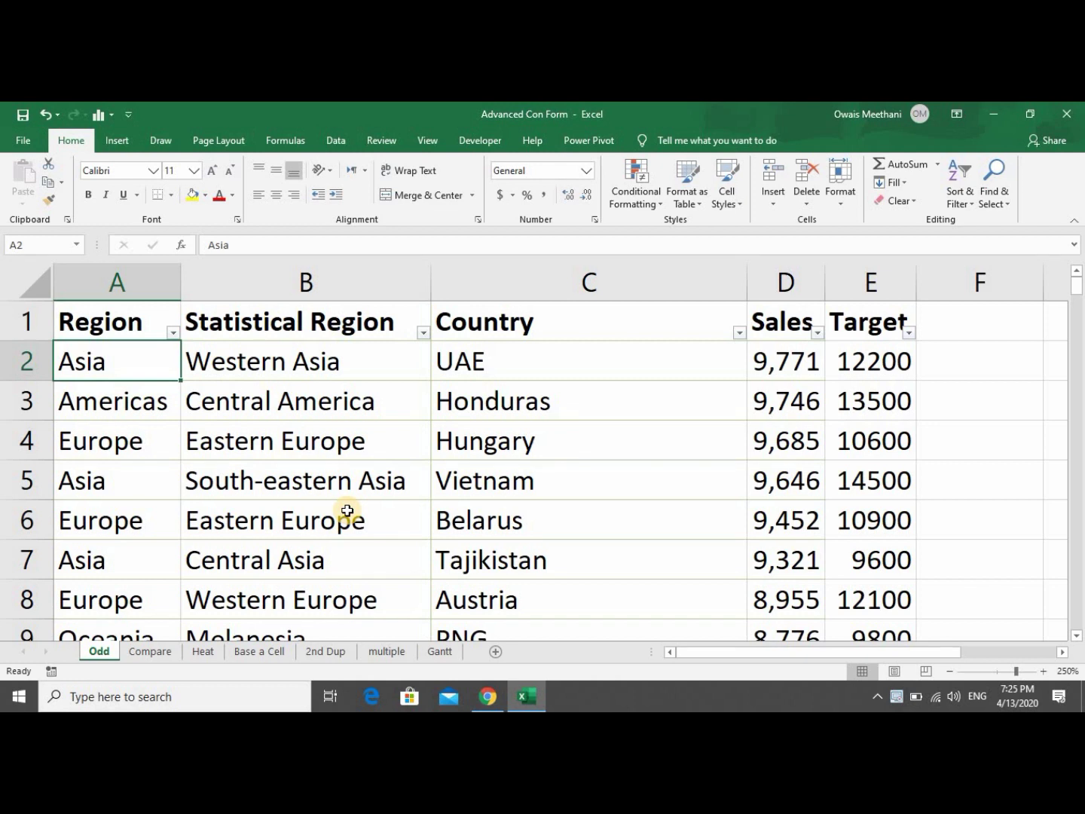
pyautogui.hotkey('shift', 'Right')
pyautogui.hotkey('shift', 'Right')
pyautogui.hotkey('shift', 'Right')
pyautogui.hotkey('shift', 'Right')
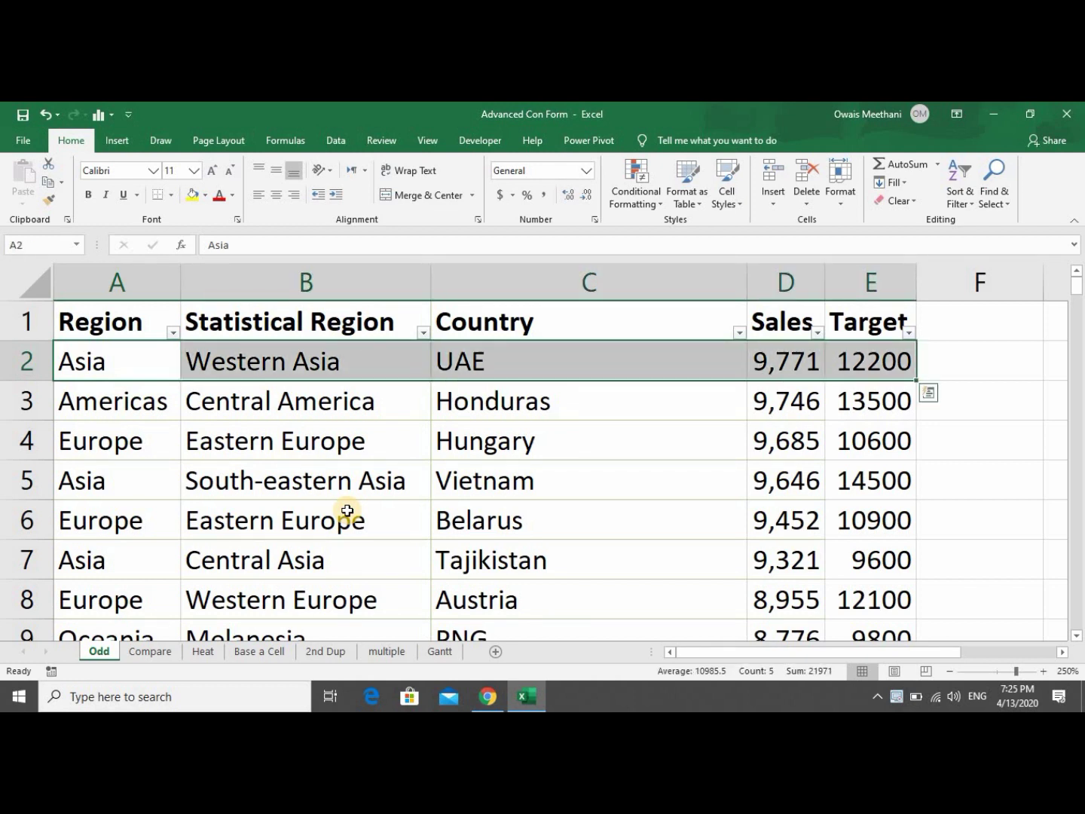
# Highlight the second data row, A3:E3, across the Region to Target columns.
pyautogui.press('Down')
pyautogui.hotkey('shift', 'Right')
pyautogui.hotkey('shift', 'Right')
pyautogui.hotkey('shift', 'Right')
pyautogui.hotkey('shift', 'Right')
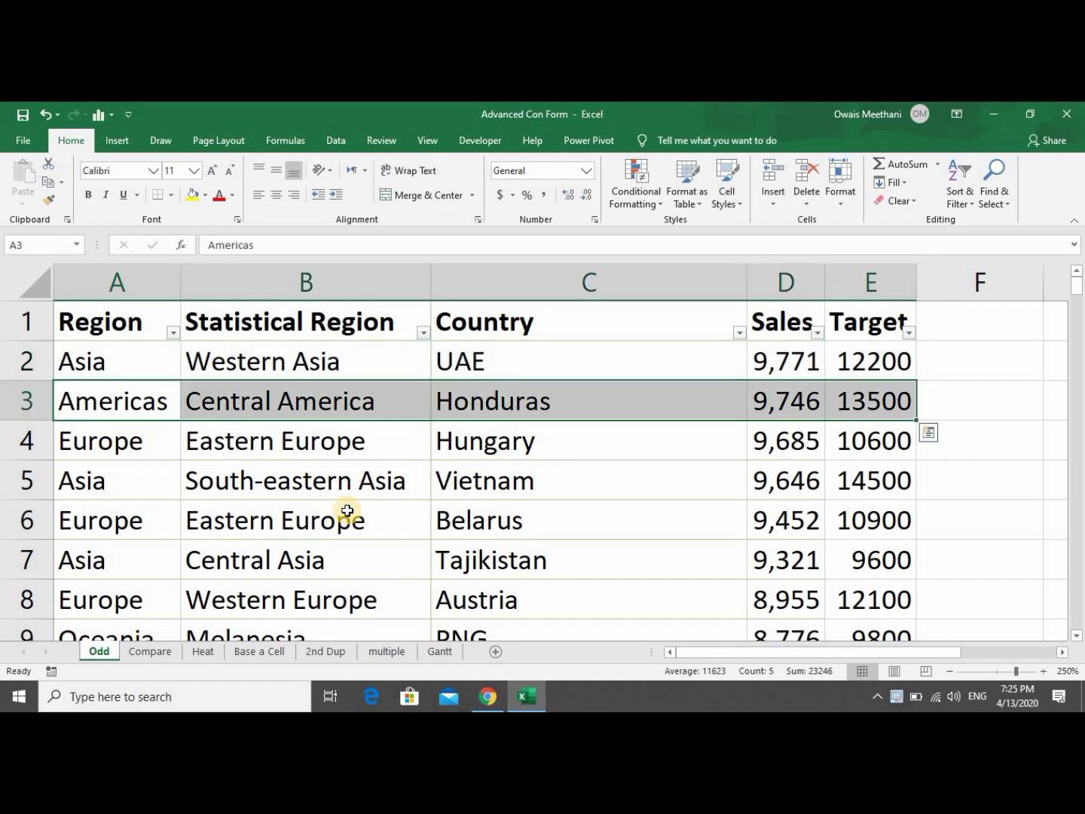
# Highlight the third data row, A4:E4, and return to cell A2.
pyautogui.press('Down')
pyautogui.hotkey('shift', 'Right')
pyautogui.hotkey('shift', 'Right')
pyautogui.hotkey('shift', 'Right')
pyautogui.hotkey('shift', 'Right')
pyautogui.hotkey('shift', 'Right')
pyautogui.hotkey('shift', 'Right')
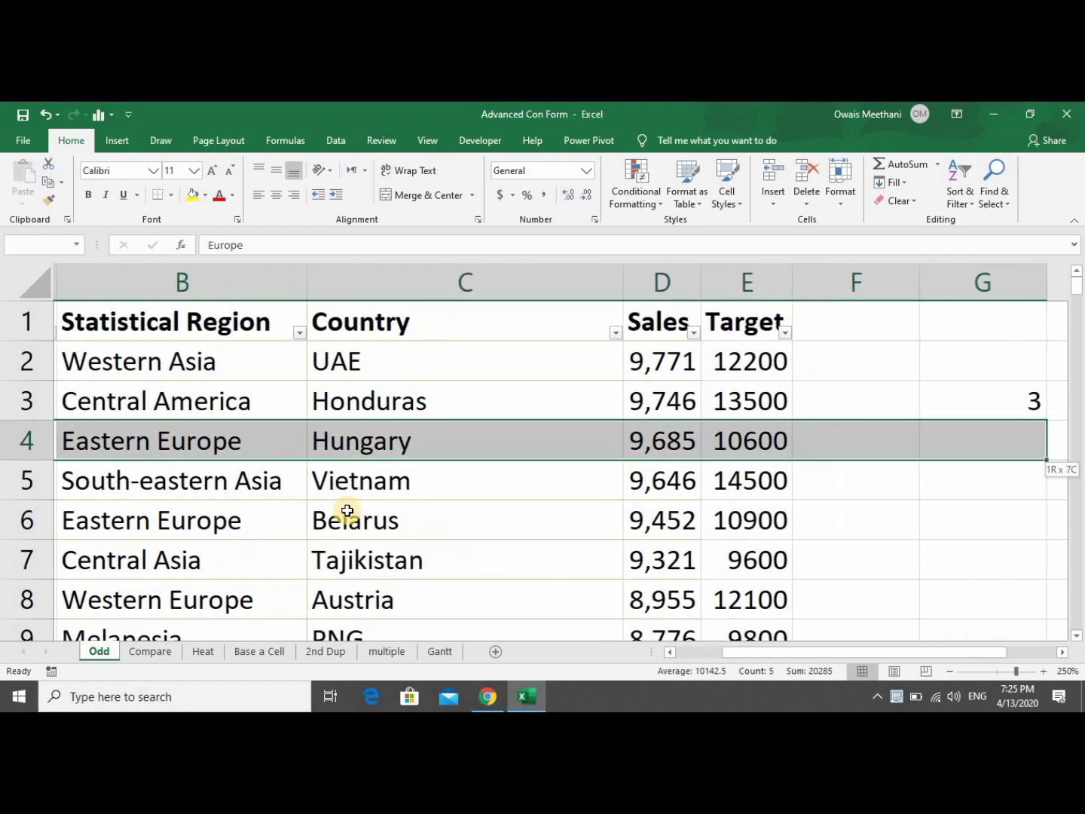
pyautogui.hotkey('shift', 'Left')
pyautogui.hotkey('shift', 'Left')
pyautogui.press('Down')
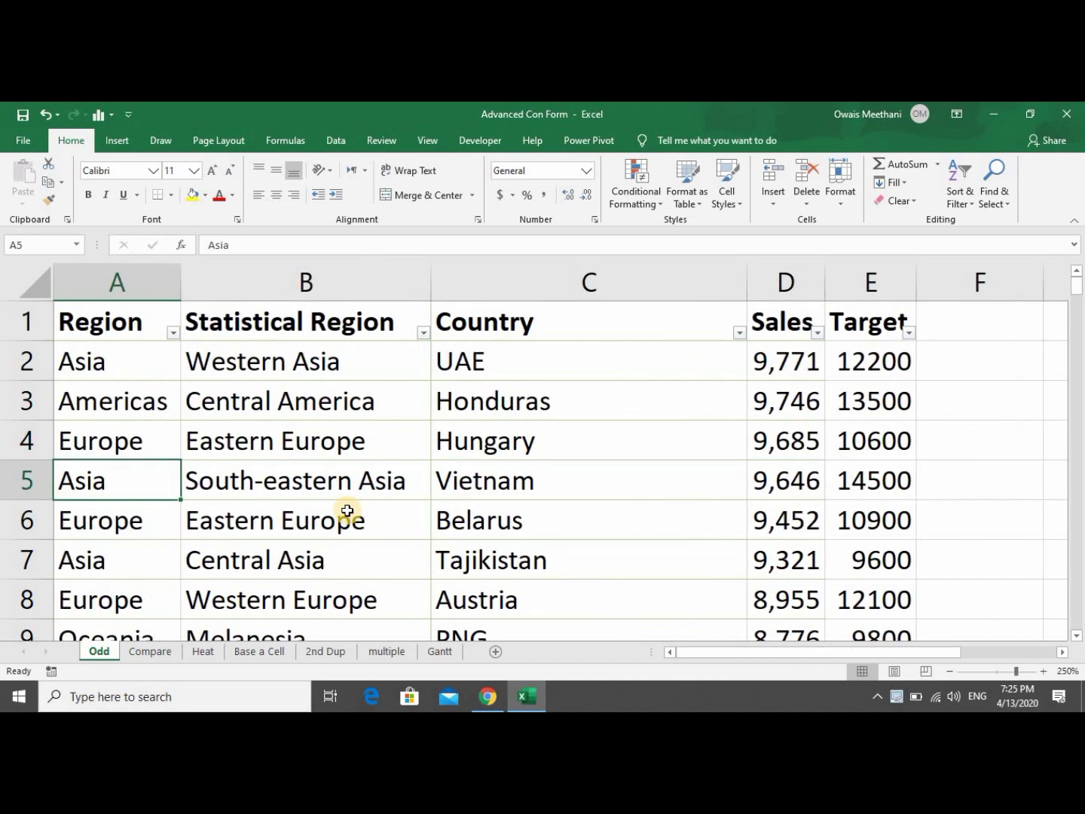
pyautogui.press('Up')
pyautogui.press('Up')
pyautogui.press('Up')
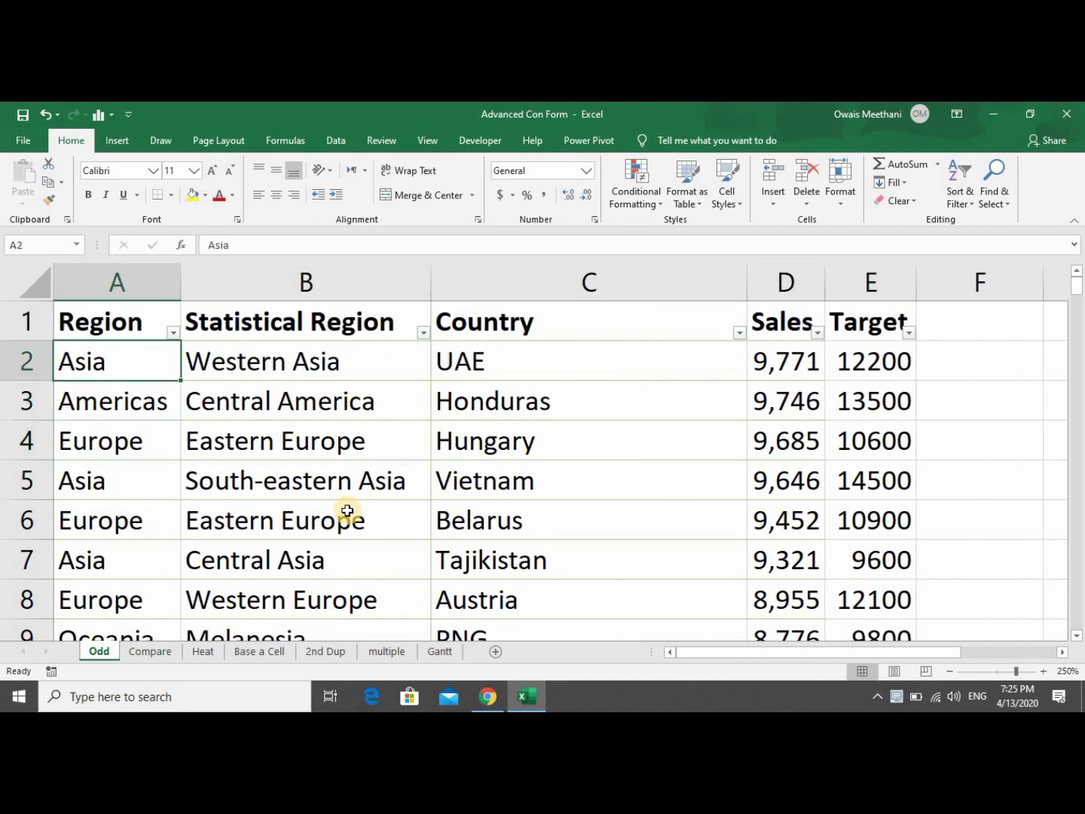
# Change the value in cell G3 to 5.
pyautogui.press('Right')
pyautogui.press('Right')
pyautogui.press('Right')
pyautogui.press('Right')
pyautogui.press('Right')
pyautogui.press('Right')
pyautogui.press('Right')
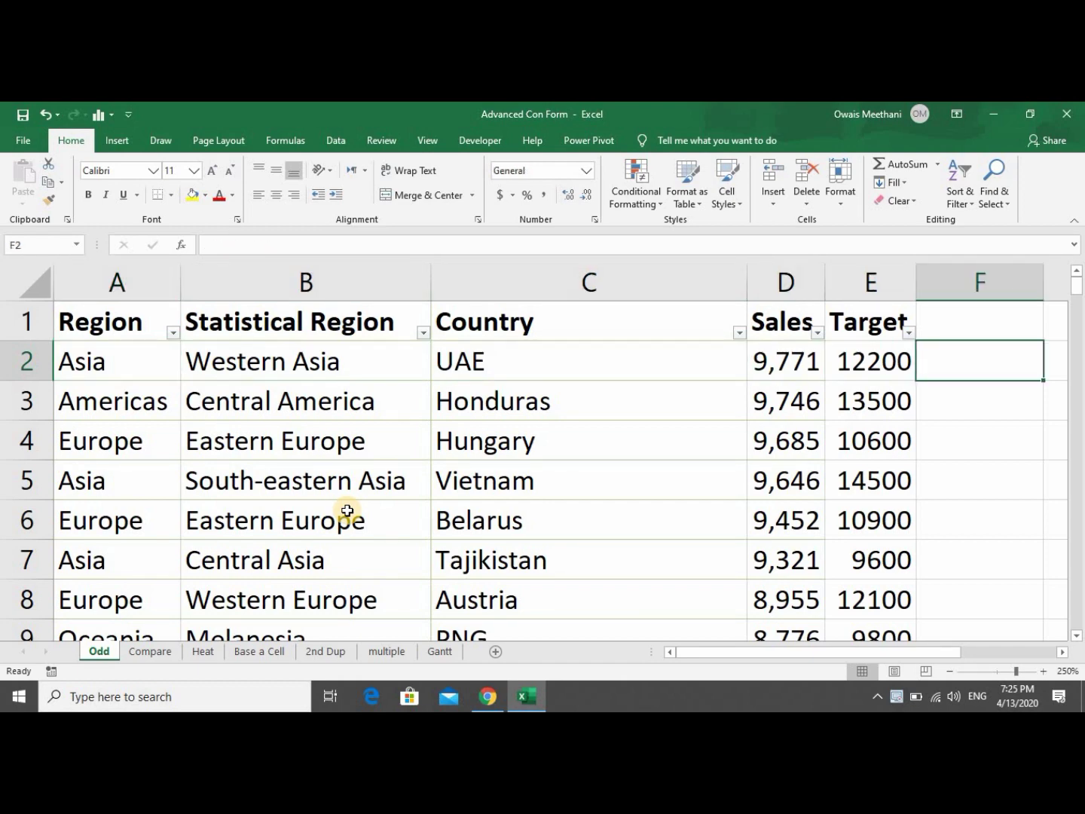
pyautogui.press('Left')
pyautogui.press('Down')
pyautogui.write('4')
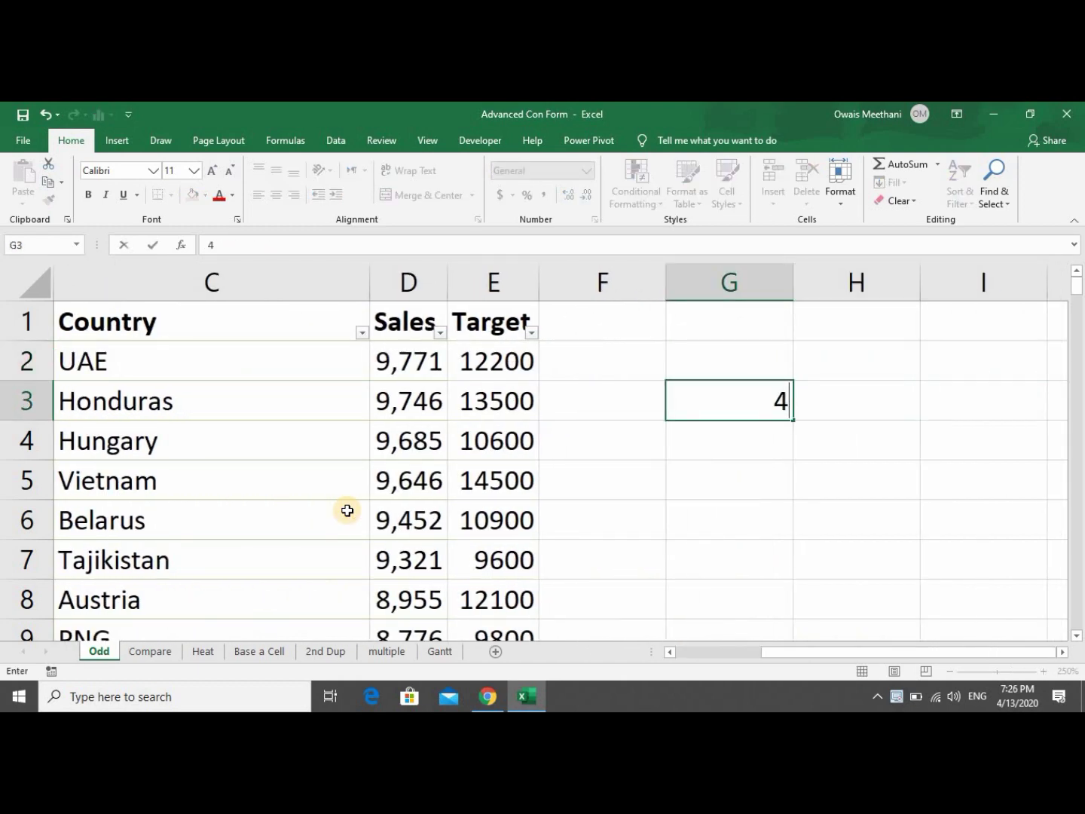
pyautogui.press('BackSpace')
pyautogui.write('5')
pyautogui.press('Return')
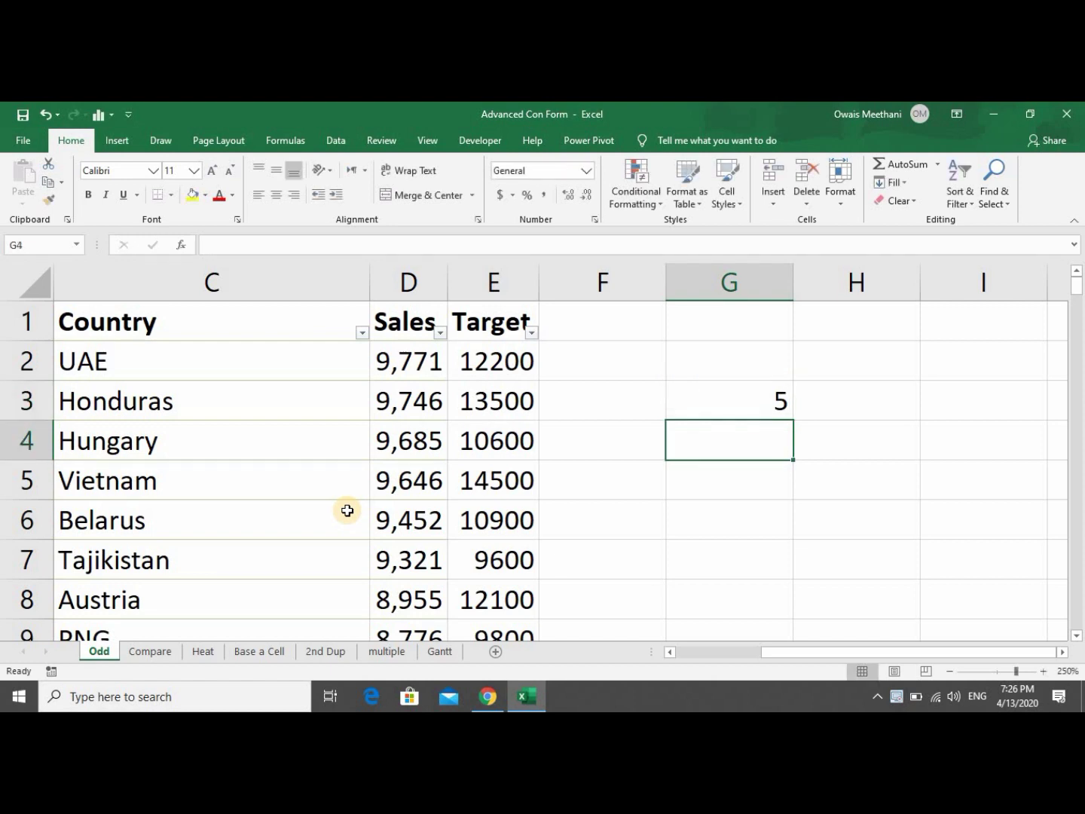
# Clear the value from cell G3.
pyautogui.press('Up')
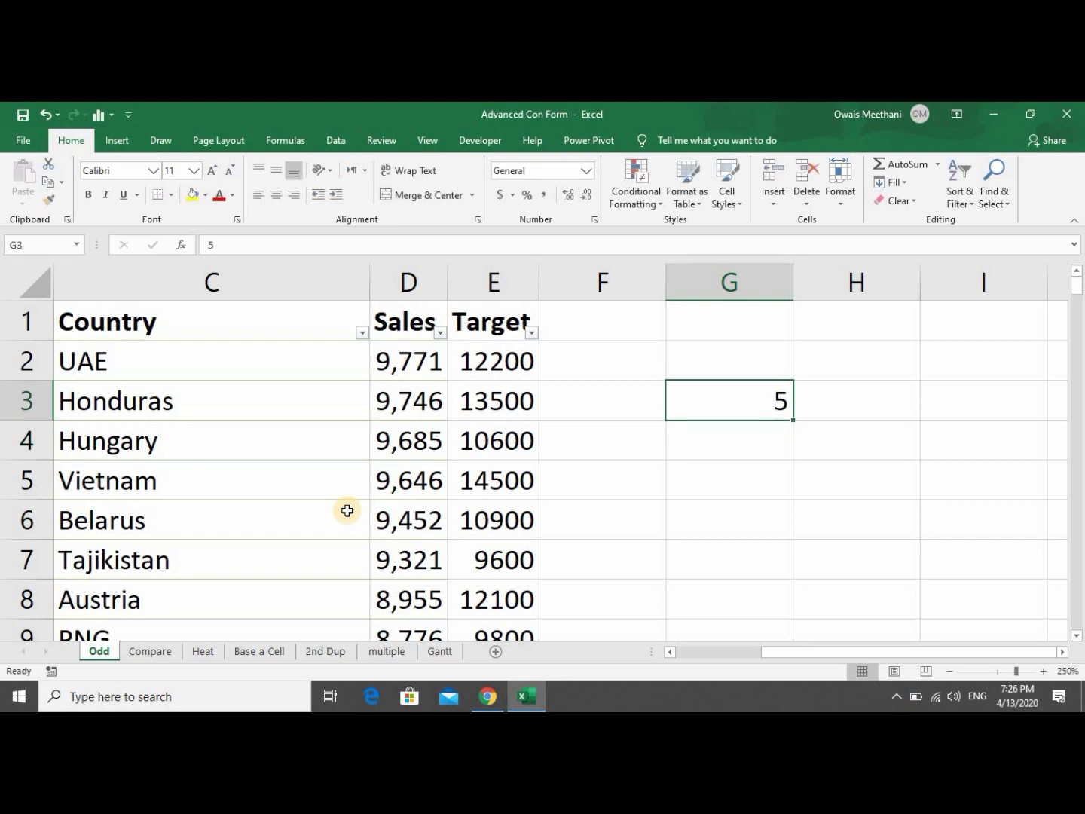
pyautogui.press('Delete')
pyautogui.press('Left')
pyautogui.press('Left')
pyautogui.press('Left')
pyautogui.press('Left')
pyautogui.press('Left')
pyautogui.press('Right')
pyautogui.press('Right')
pyautogui.press('Right')
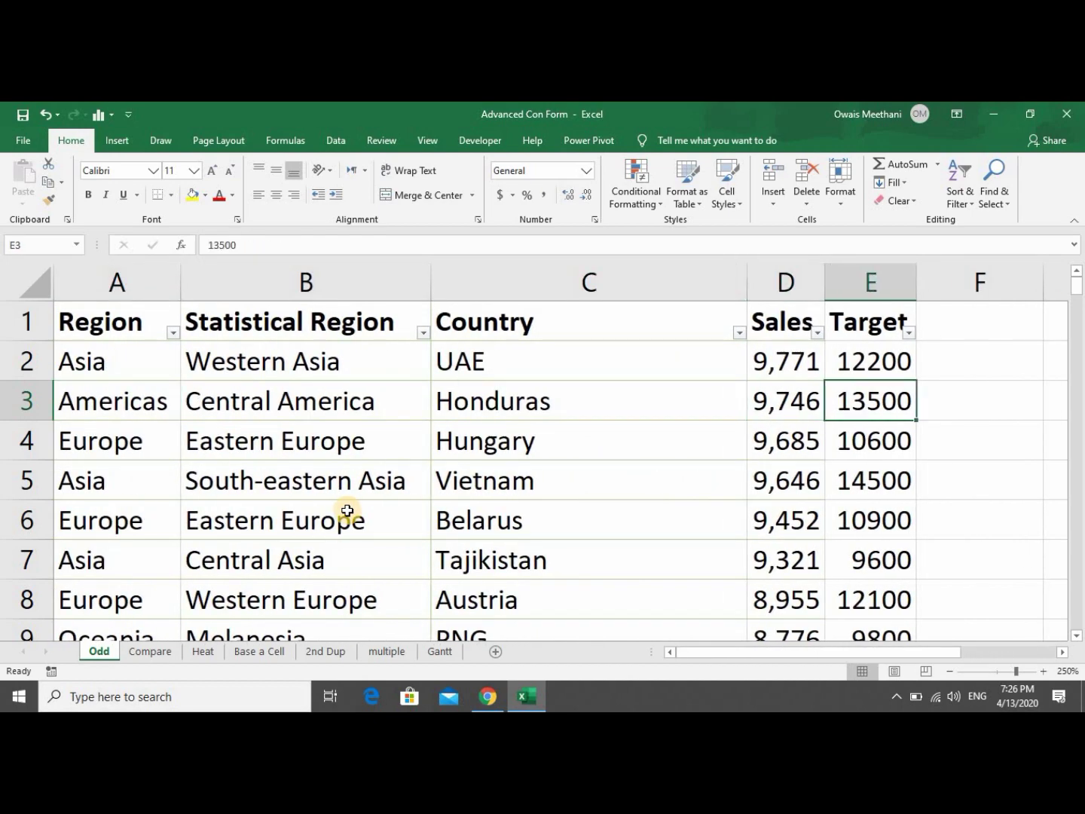
# Enter 2 in cell G3 and list the values 1 and 0 in cells H3:H4.
pyautogui.press('Right')
pyautogui.press('Right')
pyautogui.press('Right')
pyautogui.press('Left')
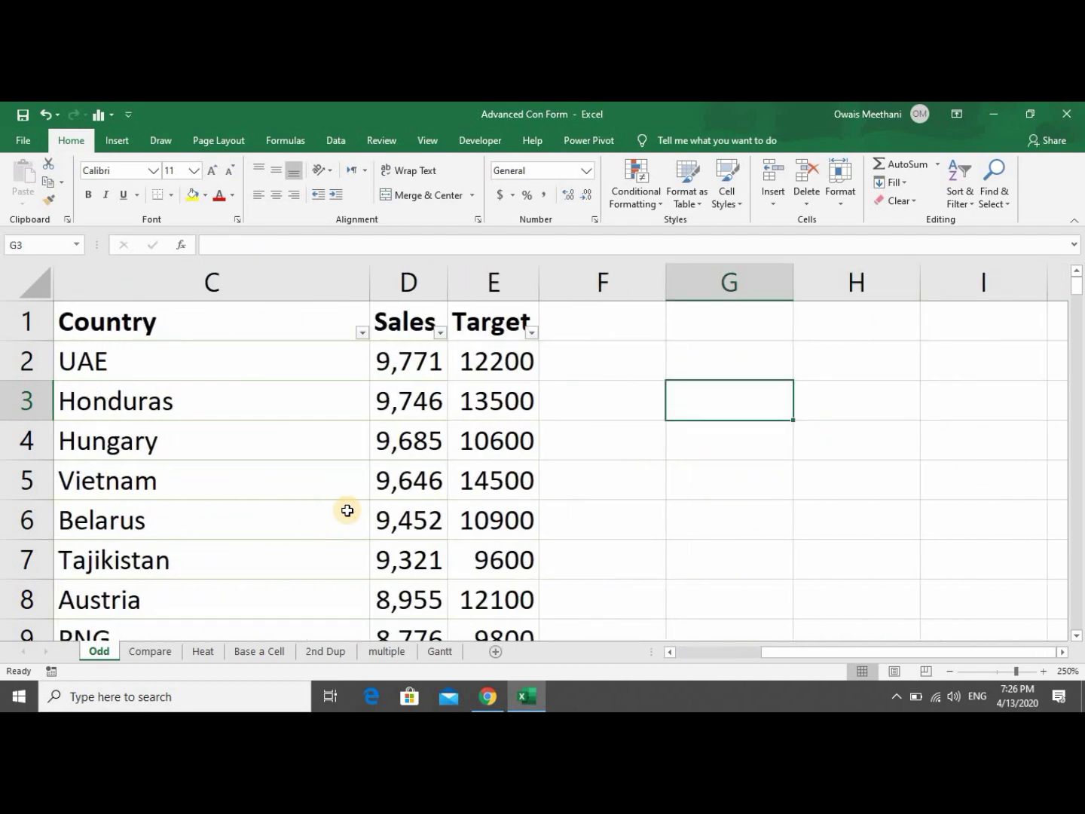
pyautogui.write('2')
pyautogui.hotkey('ctrl', 'Return')
pyautogui.press('Right')
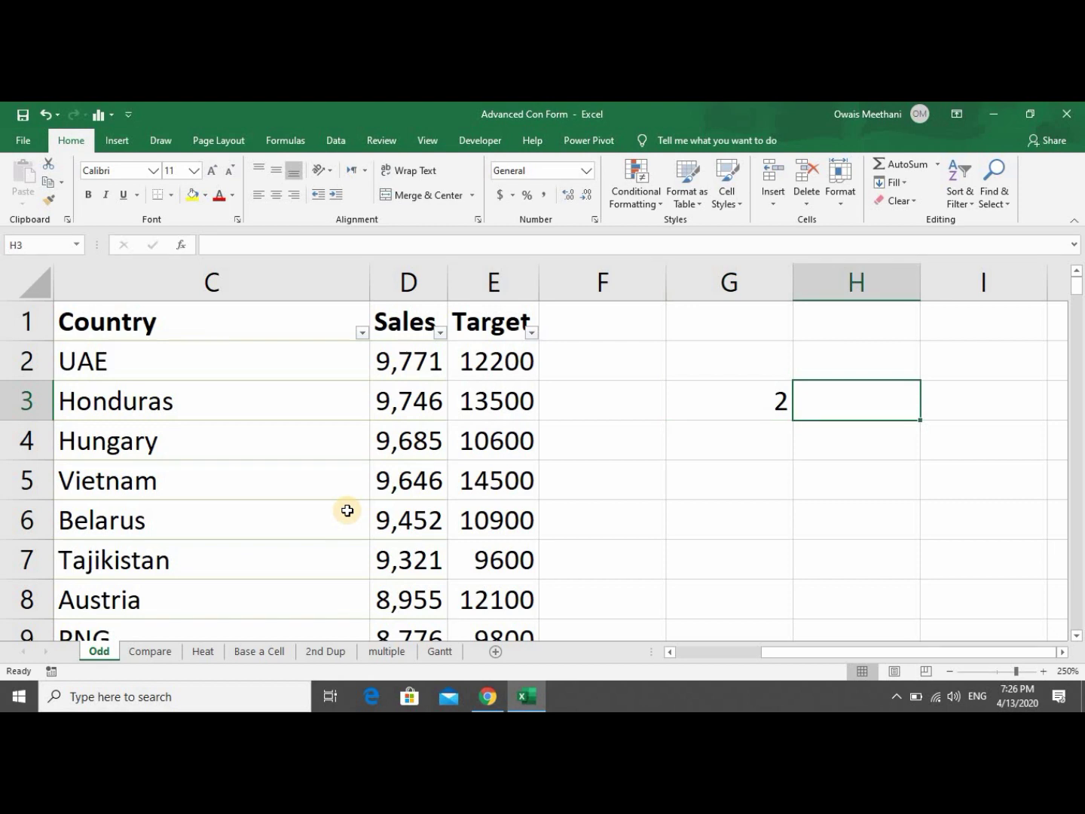
pyautogui.write('1')
pyautogui.press('Return')
pyautogui.write('0')
pyautogui.hotkey('ctrl', 'Return')
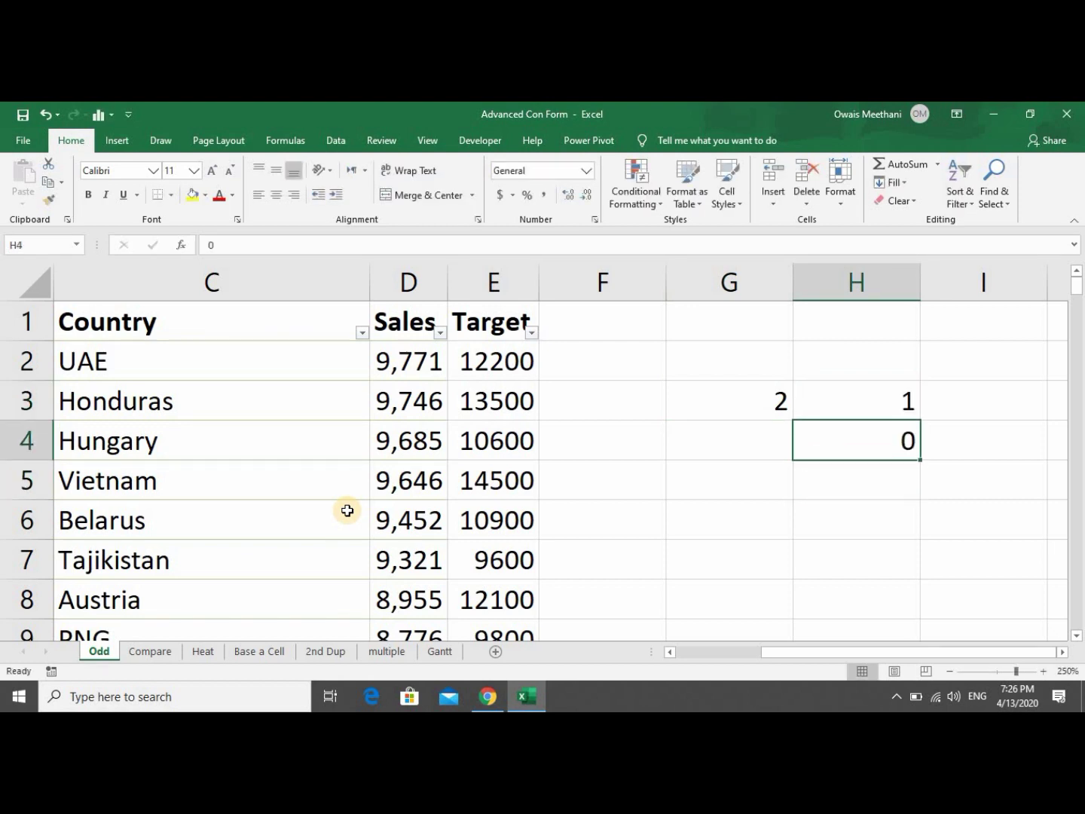
# Change cell G3 to 3 and list the values 2, 1 and 0 in cells H3:H5.
pyautogui.press('Up')
pyautogui.press('Left')
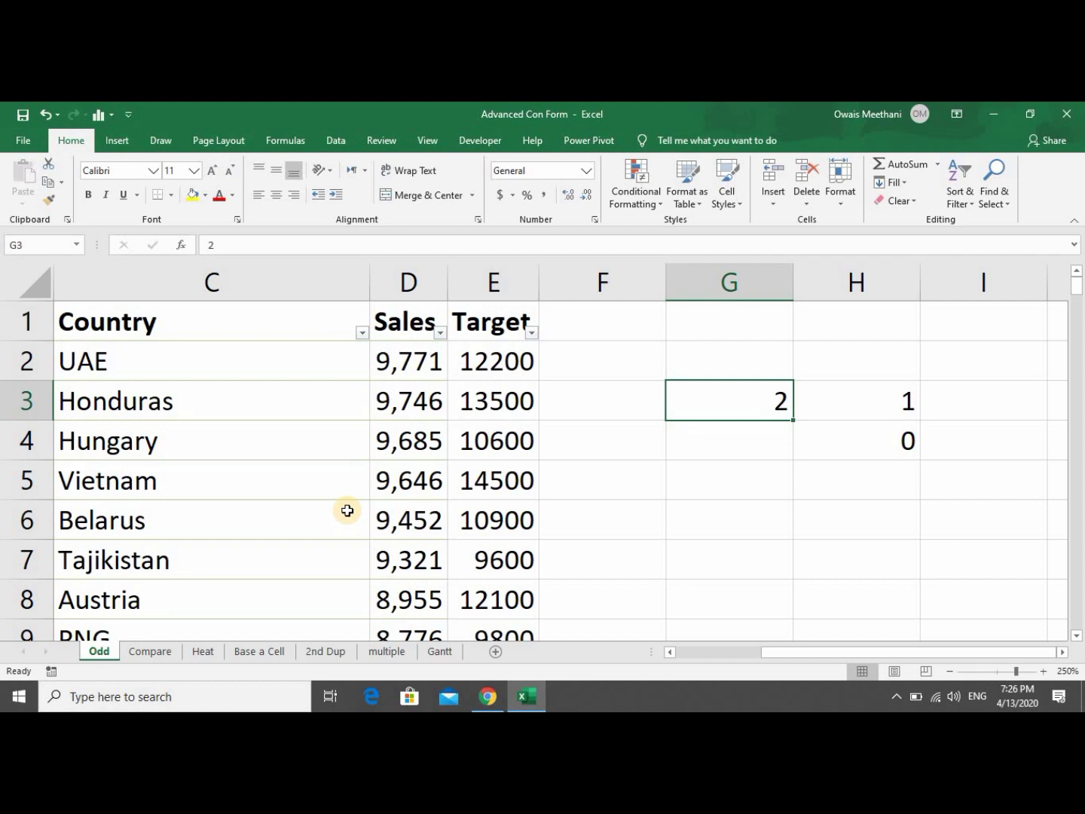
pyautogui.write('3')
pyautogui.press('Right')
pyautogui.write('2')
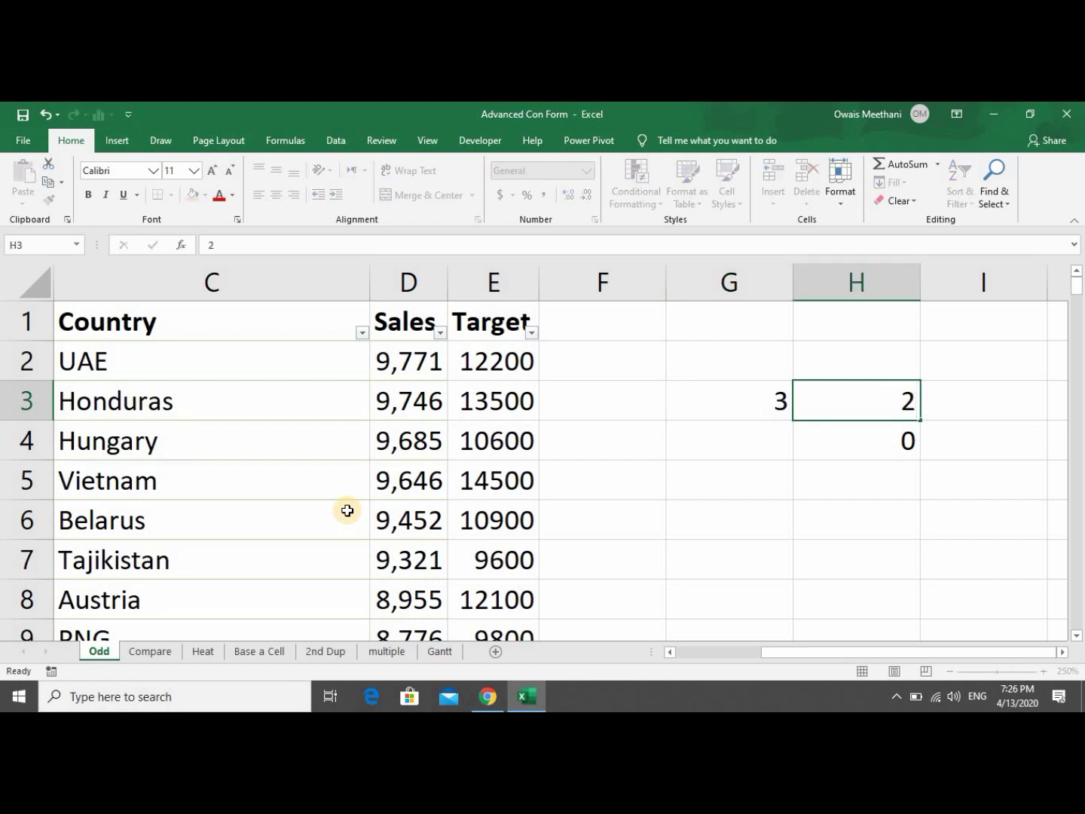
pyautogui.press('Return')
pyautogui.write('1')
pyautogui.press('Return')
pyautogui.write('0')
pyautogui.press('Up')
pyautogui.press('Up')
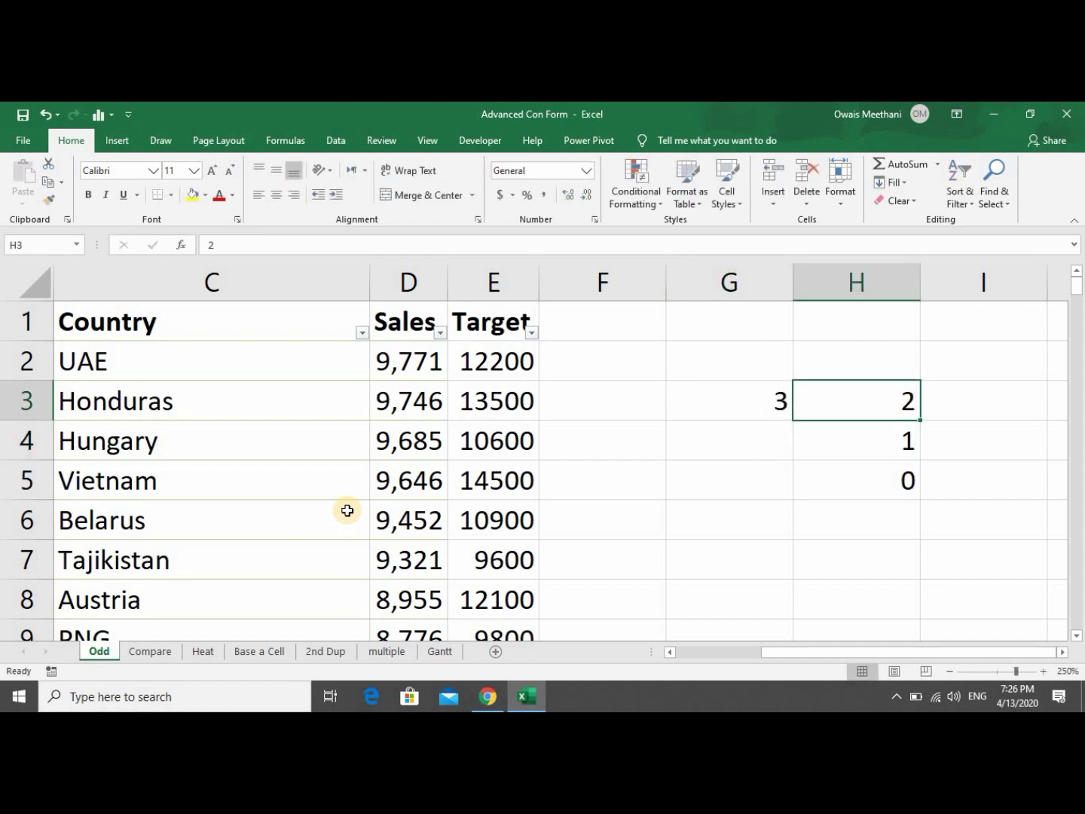
# Change cell G3 to 4 and list the values 3, 2, 1 and 0 in cells H3:H6.
pyautogui.press('Left')
pyautogui.write('4')
pyautogui.press('Right')
pyautogui.write('3')
pyautogui.press('Return')
pyautogui.write('2')
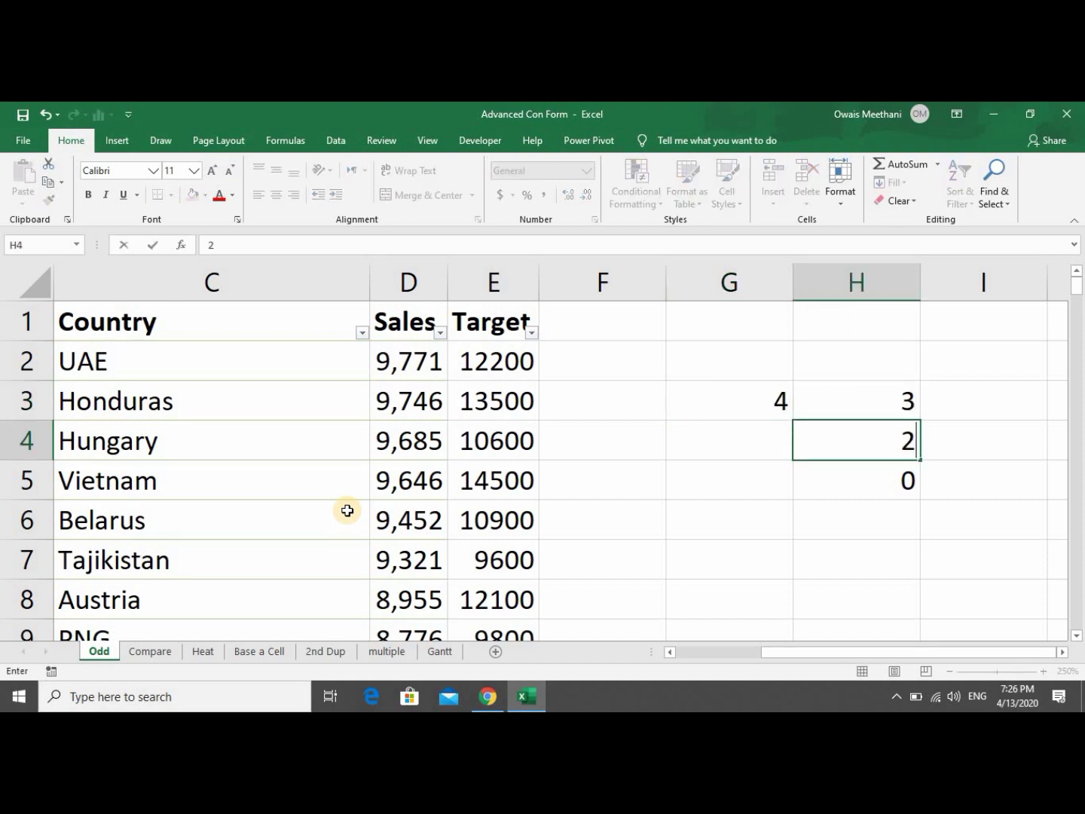
pyautogui.press('Return')
pyautogui.write('1')
pyautogui.press('Return')
pyautogui.write('0')
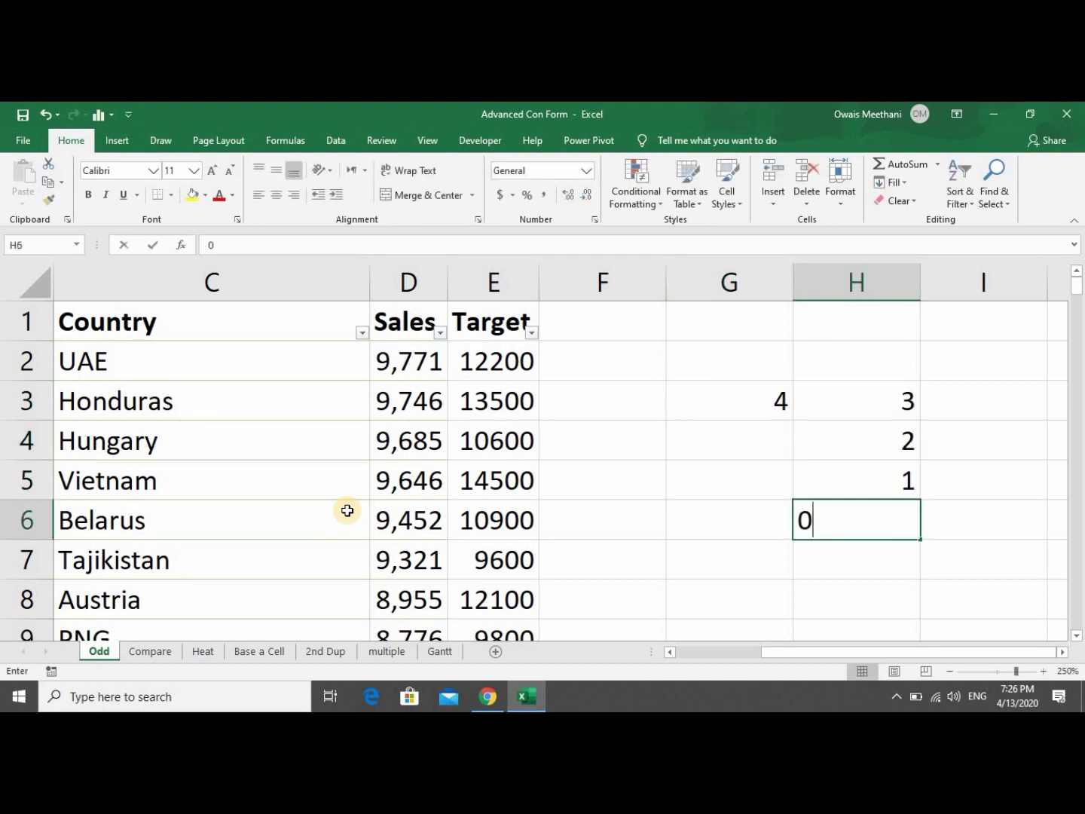
pyautogui.press('Up')
# Clear the example numbers from the range G3:H6.
pyautogui.press('Up')
pyautogui.press('Up')
pyautogui.press('Left')
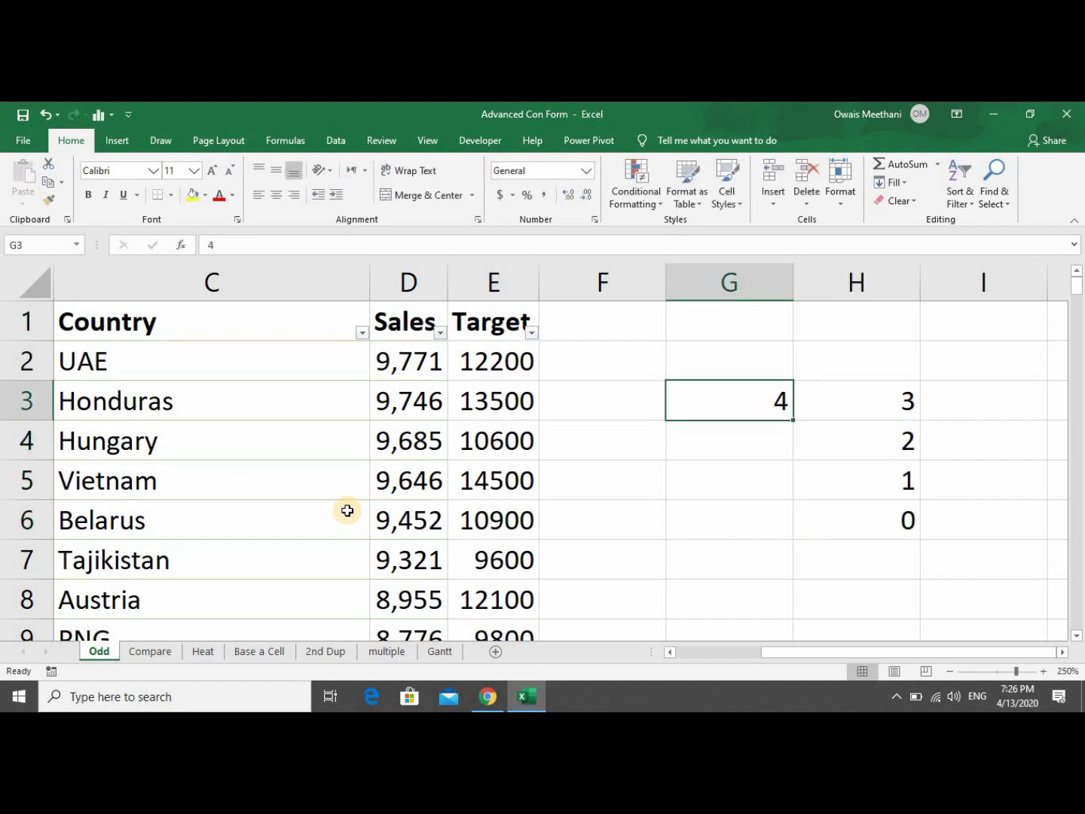
pyautogui.hotkey('shift', 'Down')
pyautogui.hotkey('shift', 'Down')
pyautogui.hotkey('shift', 'Down')
pyautogui.hotkey('shift', 'Right')
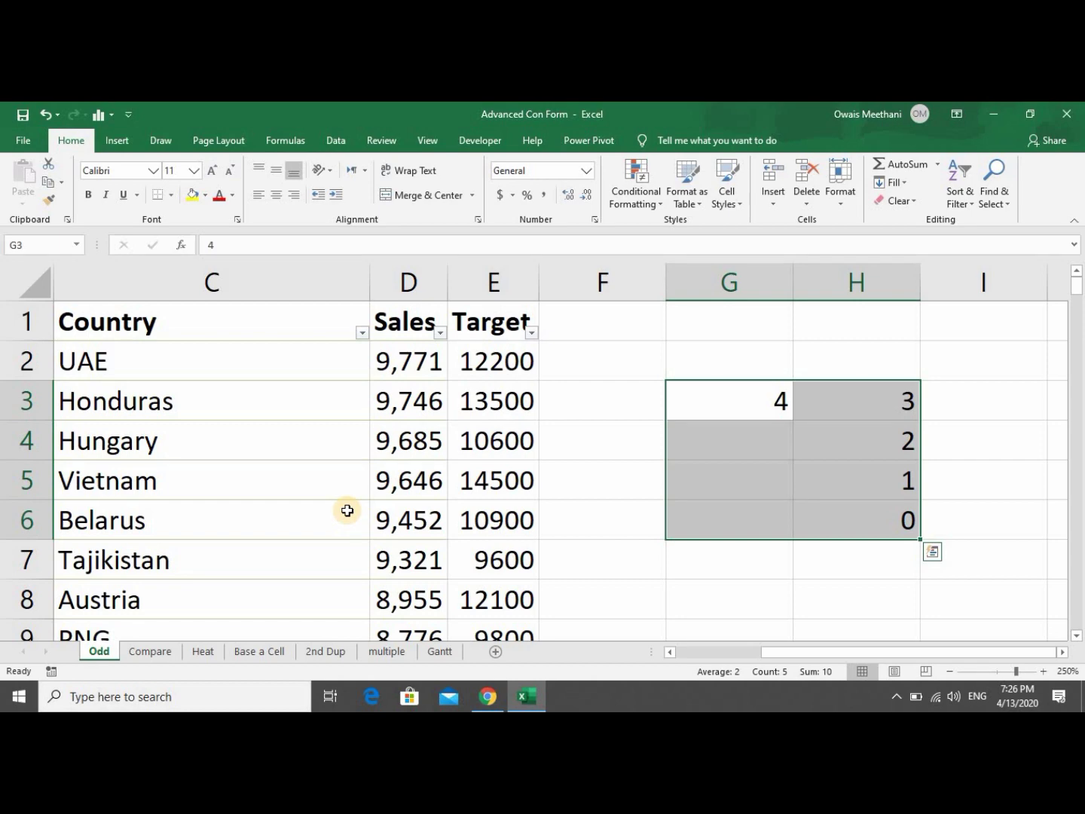
pyautogui.press('Delete')
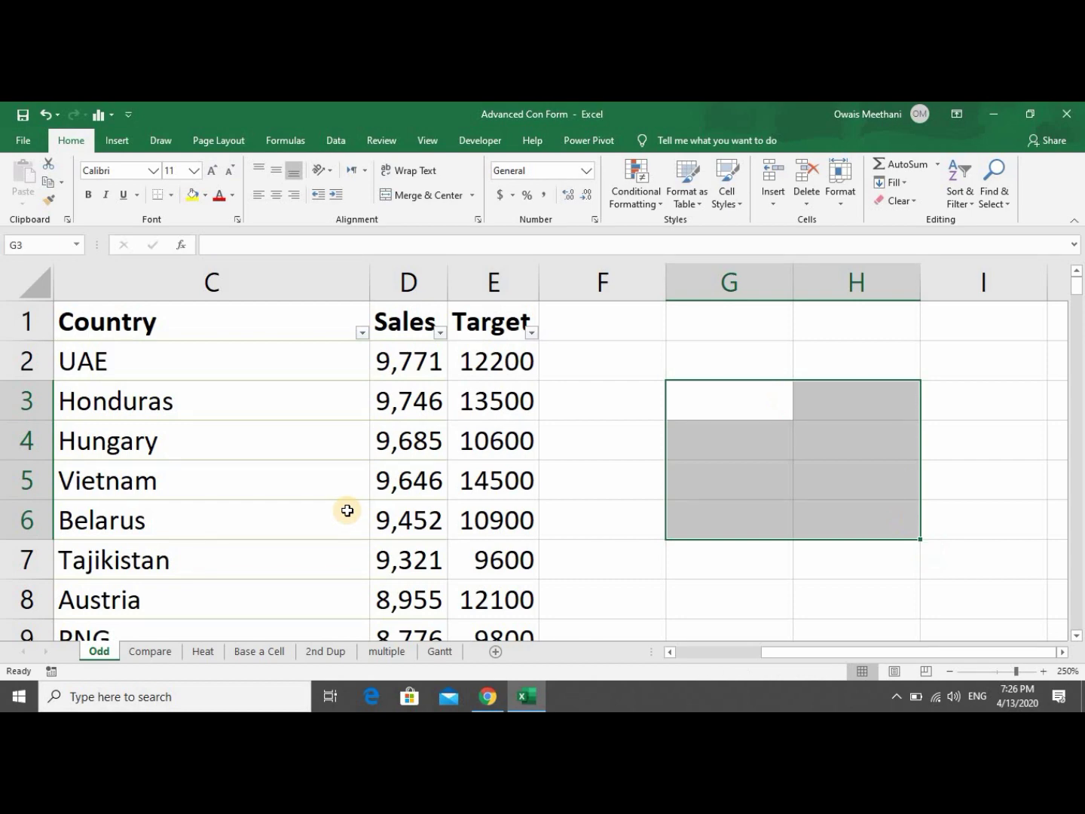
# Select all the sales data below the header row, range A2:E151.
pyautogui.press('Left')
pyautogui.press('Left')
pyautogui.press('Left')
pyautogui.press('Left')
pyautogui.press('Left')
pyautogui.press('Left')
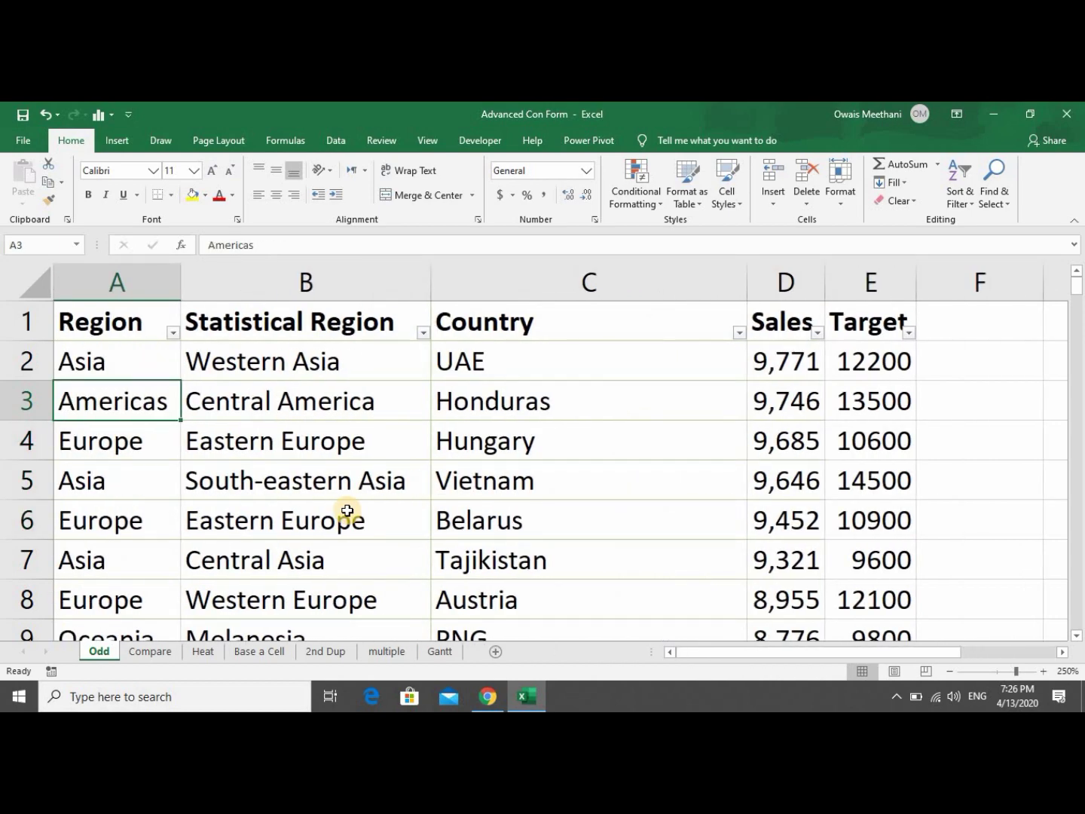
pyautogui.press('Up')
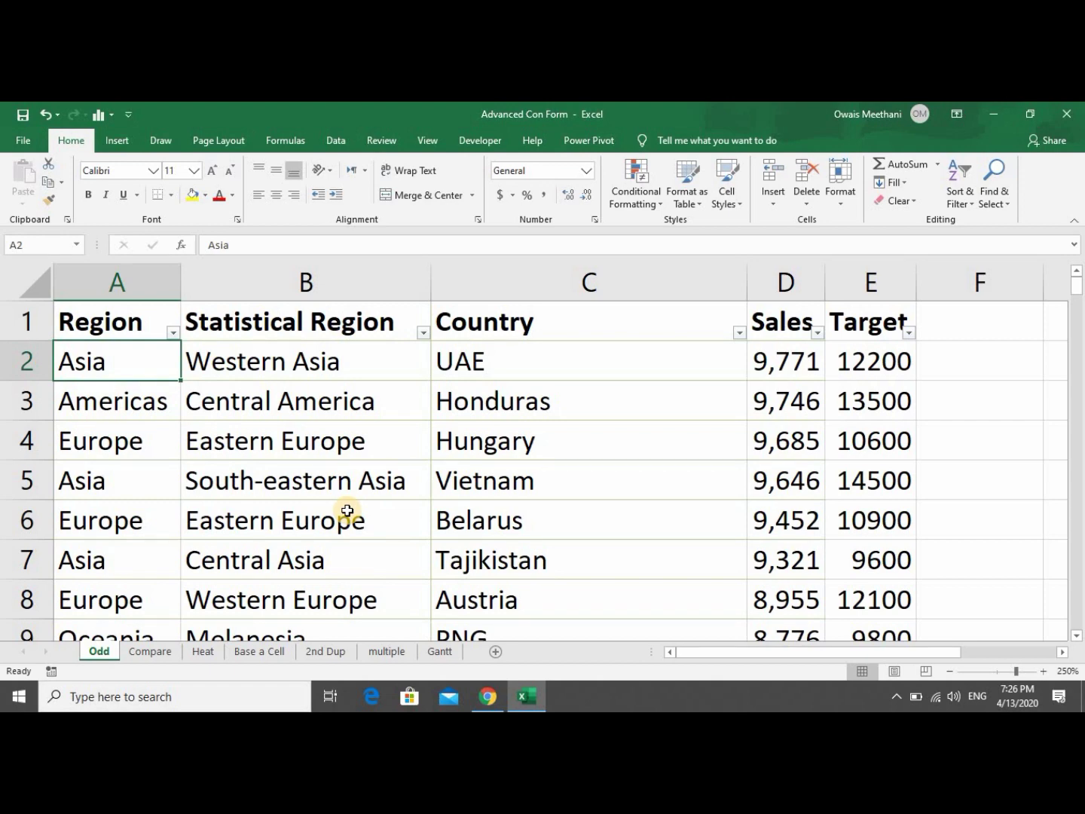
pyautogui.hotkey('ctrl', 'shift', 'Down')
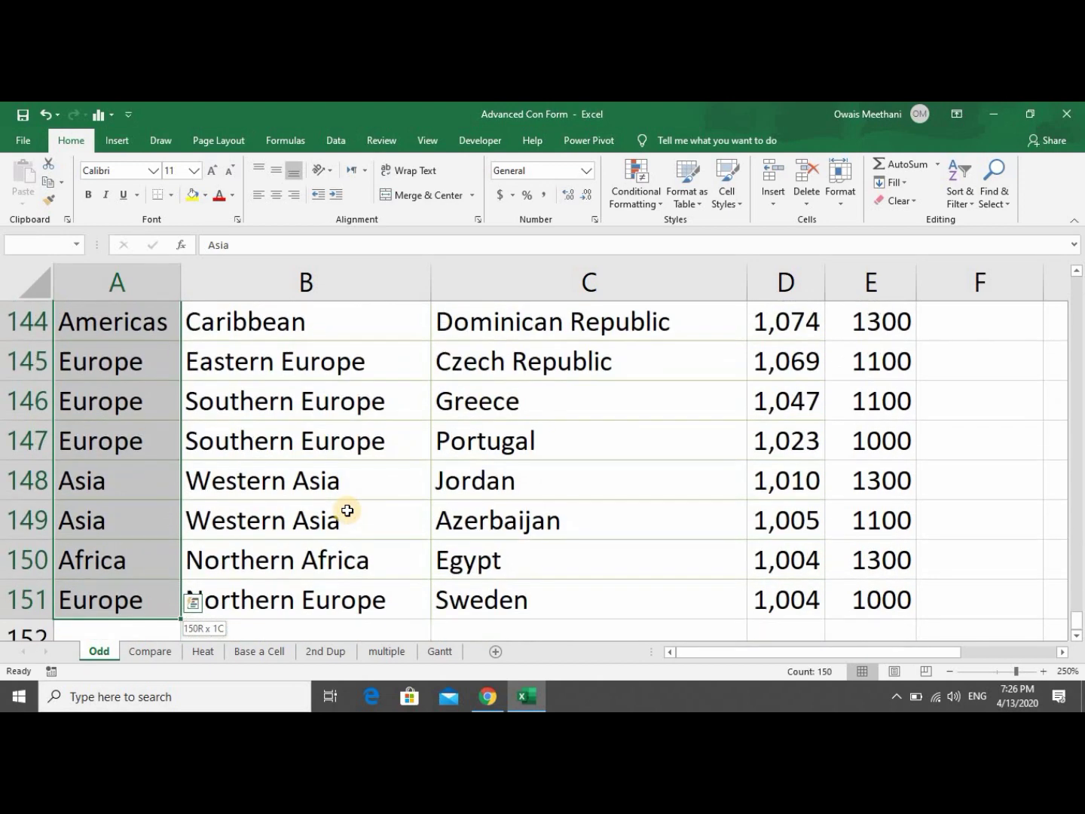
pyautogui.hotkey('shift', 'Right')
pyautogui.hotkey('shift', 'Right')
pyautogui.hotkey('shift', 'Right')
pyautogui.hotkey('shift', 'Right')
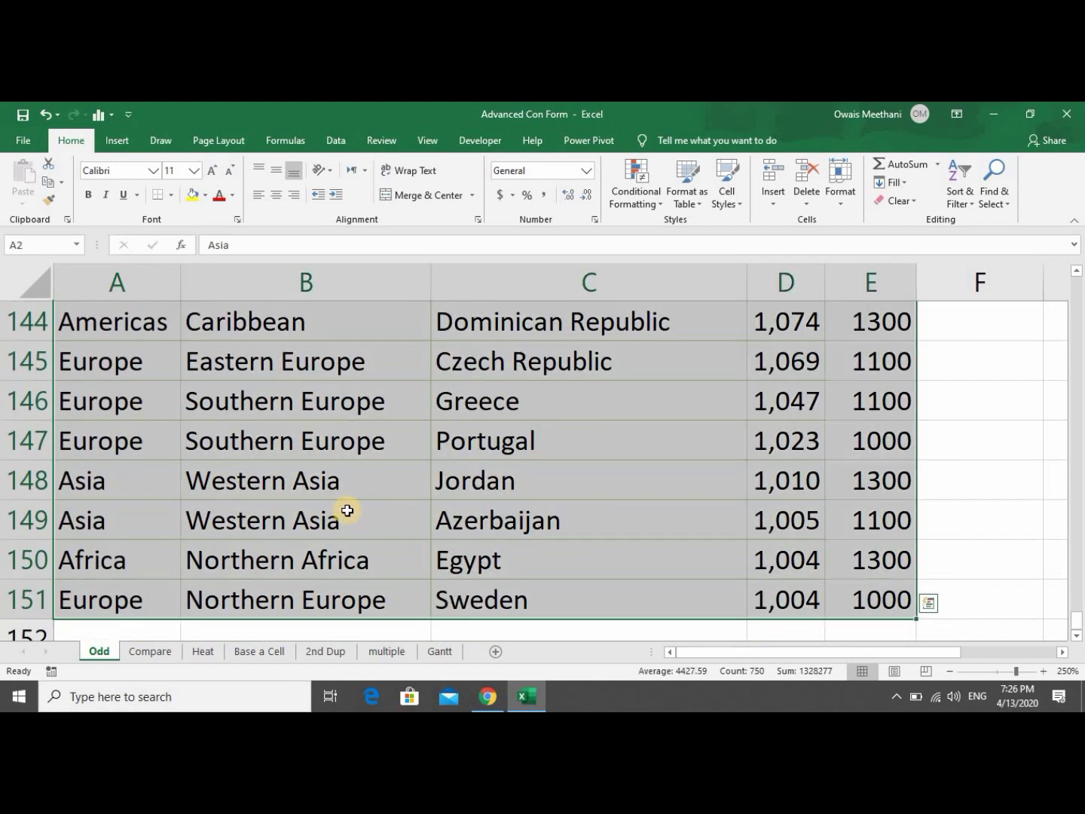
# Start a new formula-based conditional formatting rule for the selected data with the formula =MOD(ROW(),2)=0.
pyautogui.click(635, 205)
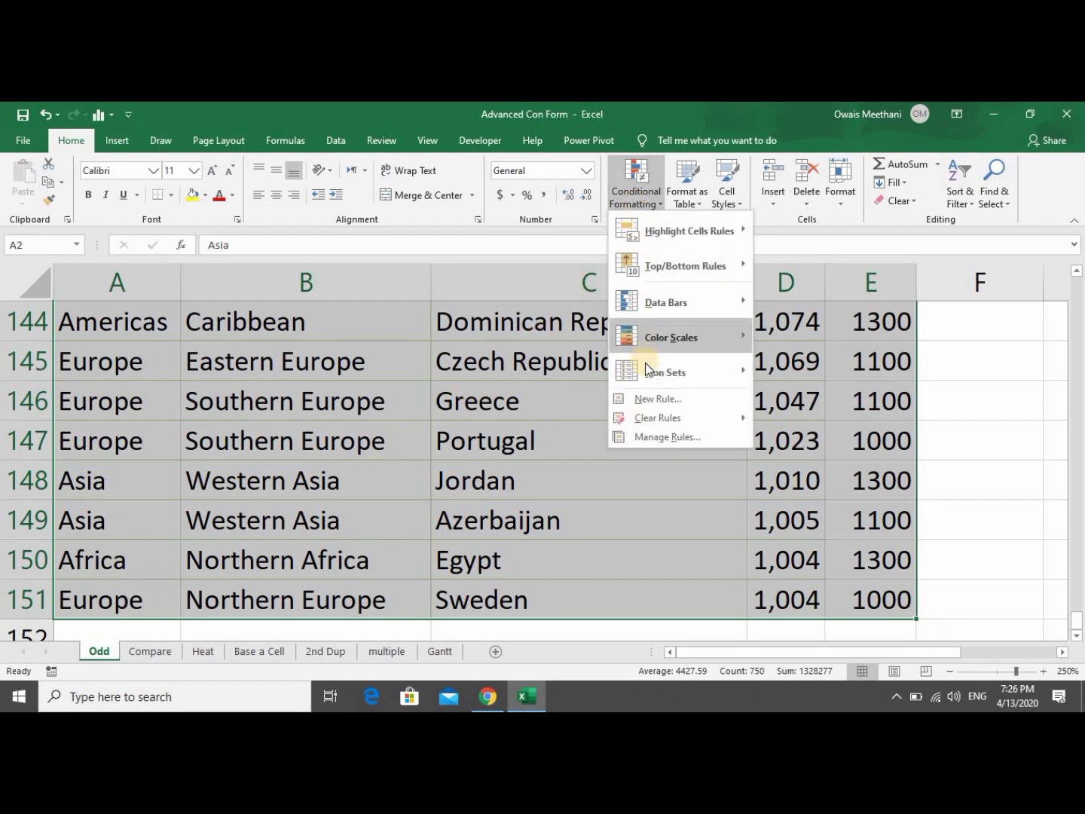
pyautogui.click(653, 401)
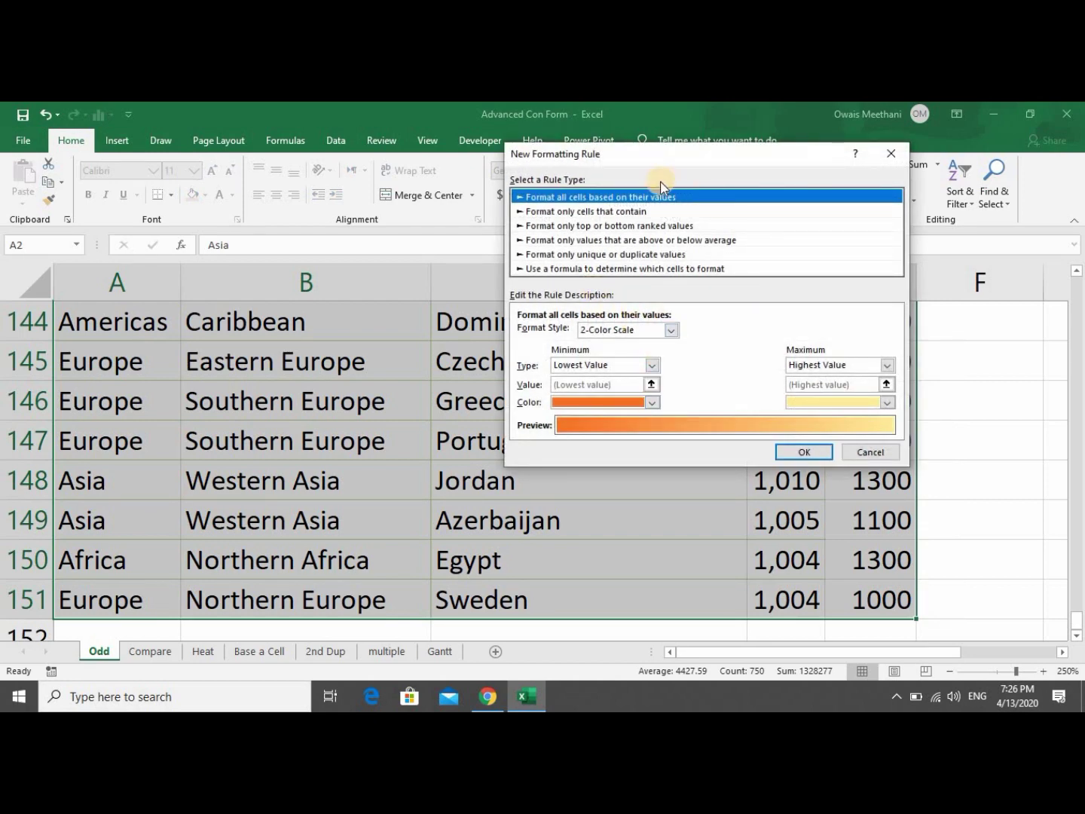
pyautogui.moveTo(674, 160); pyautogui.dragTo(547, 188)
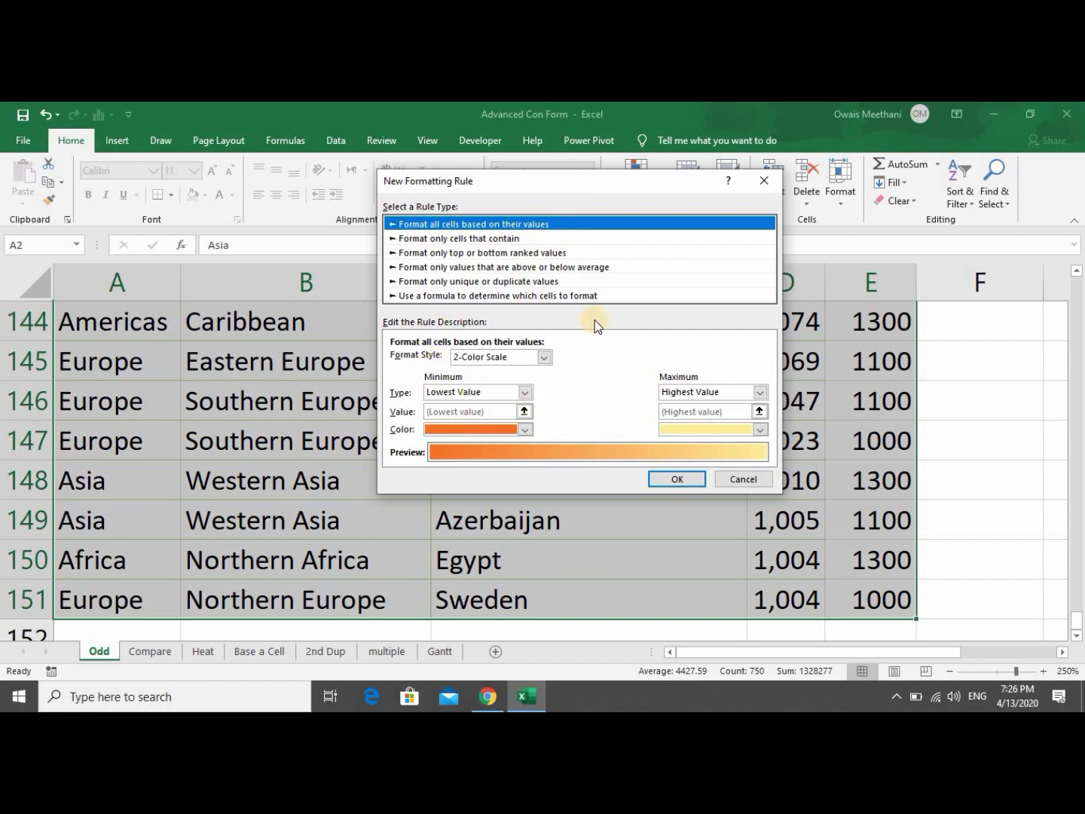
pyautogui.click(593, 297)
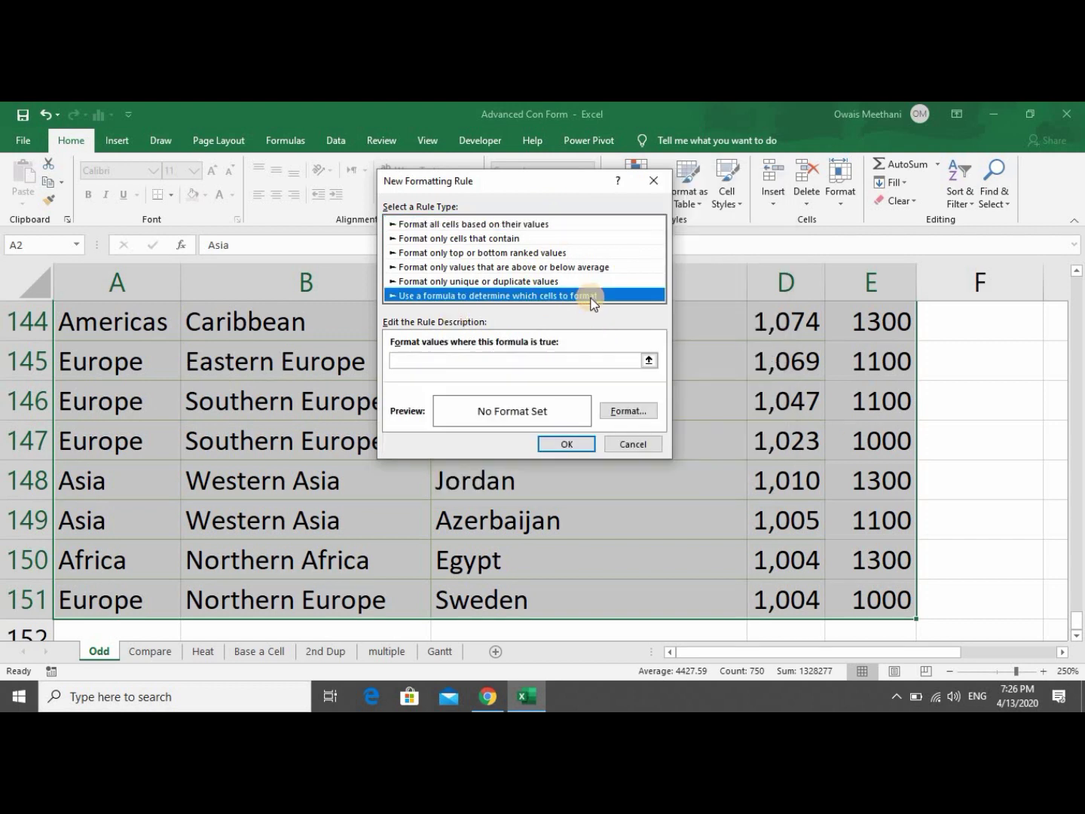
pyautogui.click(538, 360)
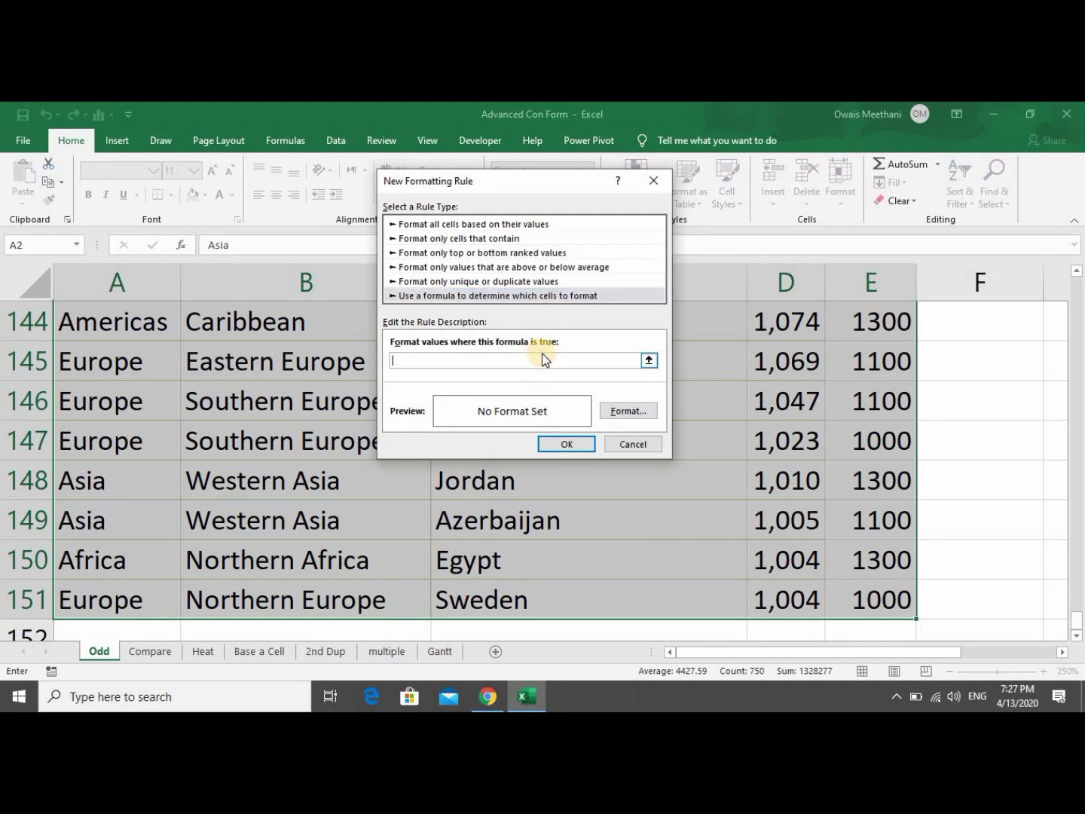
pyautogui.write('=MOD(ROW(),2')
pyautogui.write(')=0')
# Give the even-row rule a dark red fill with yellow font colour and apply it to the selected data.
pyautogui.click(622, 413)
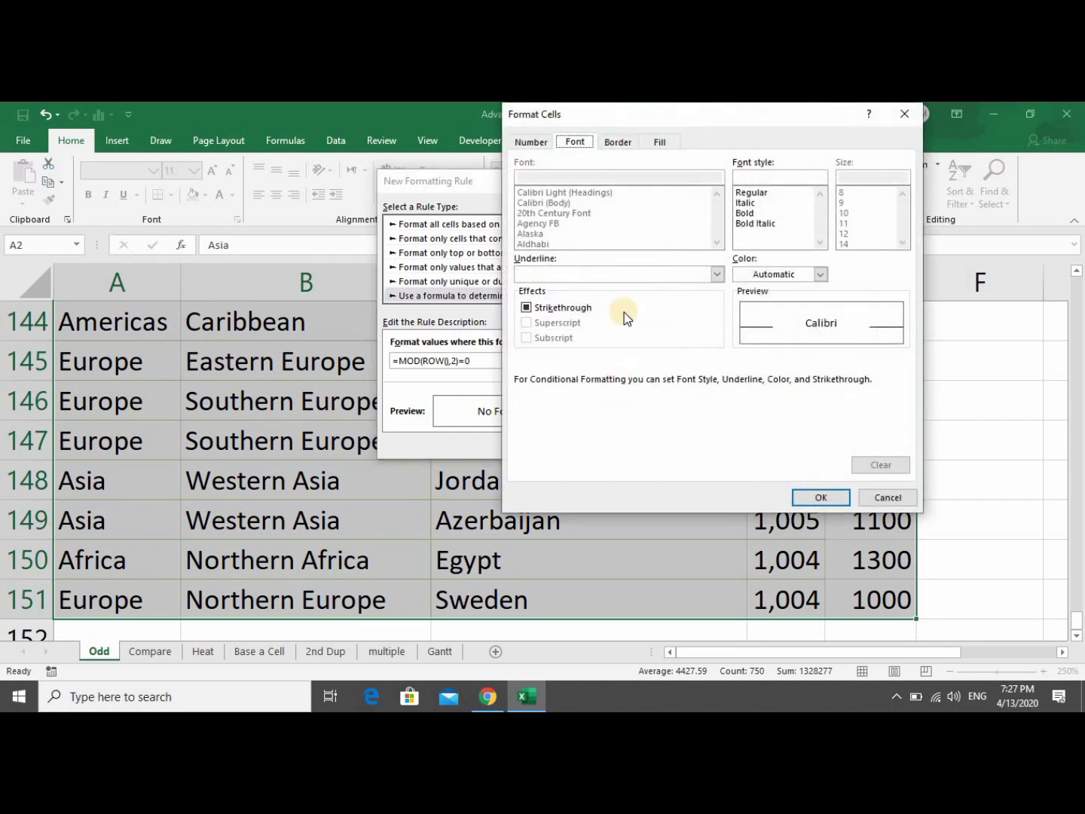
pyautogui.click(660, 142)
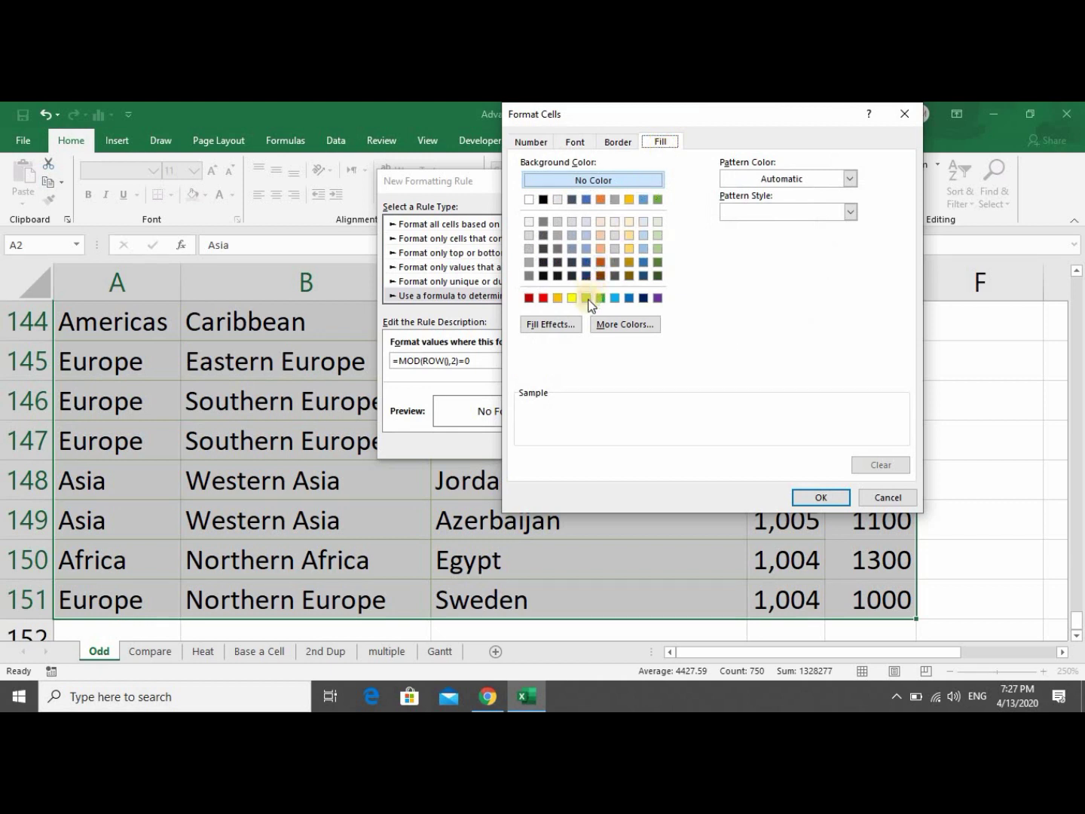
pyautogui.click(530, 297)
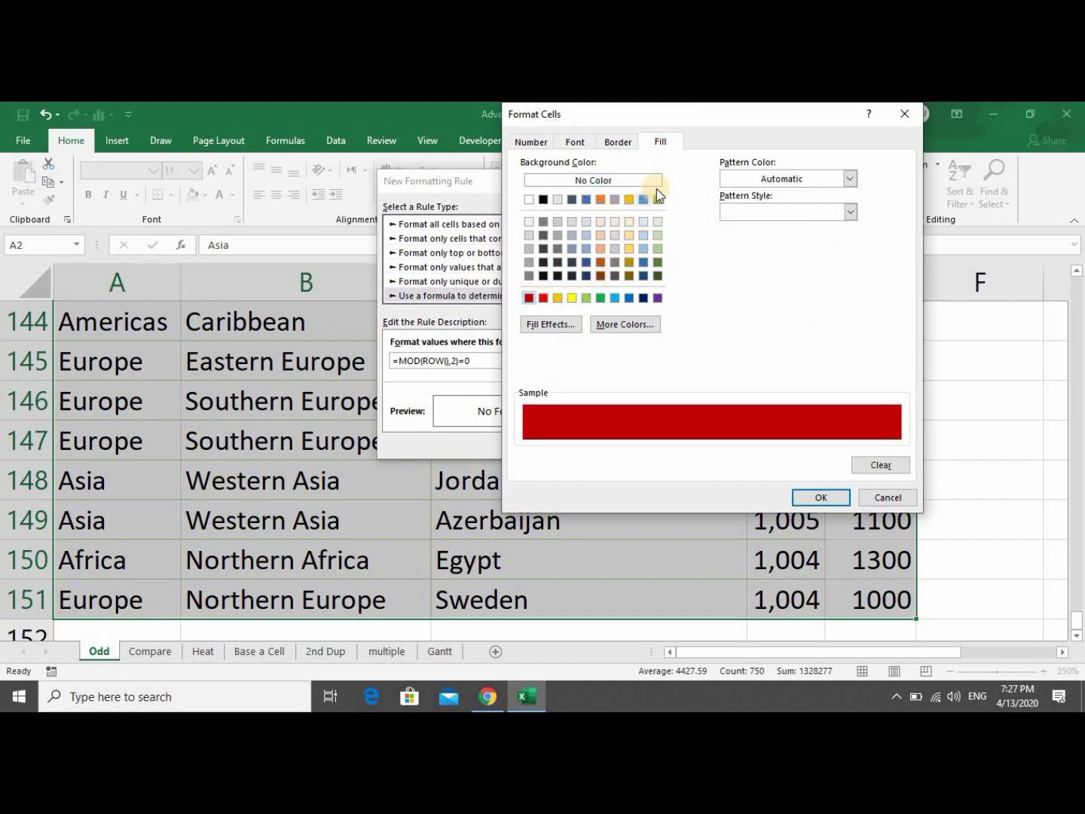
pyautogui.click(576, 144)
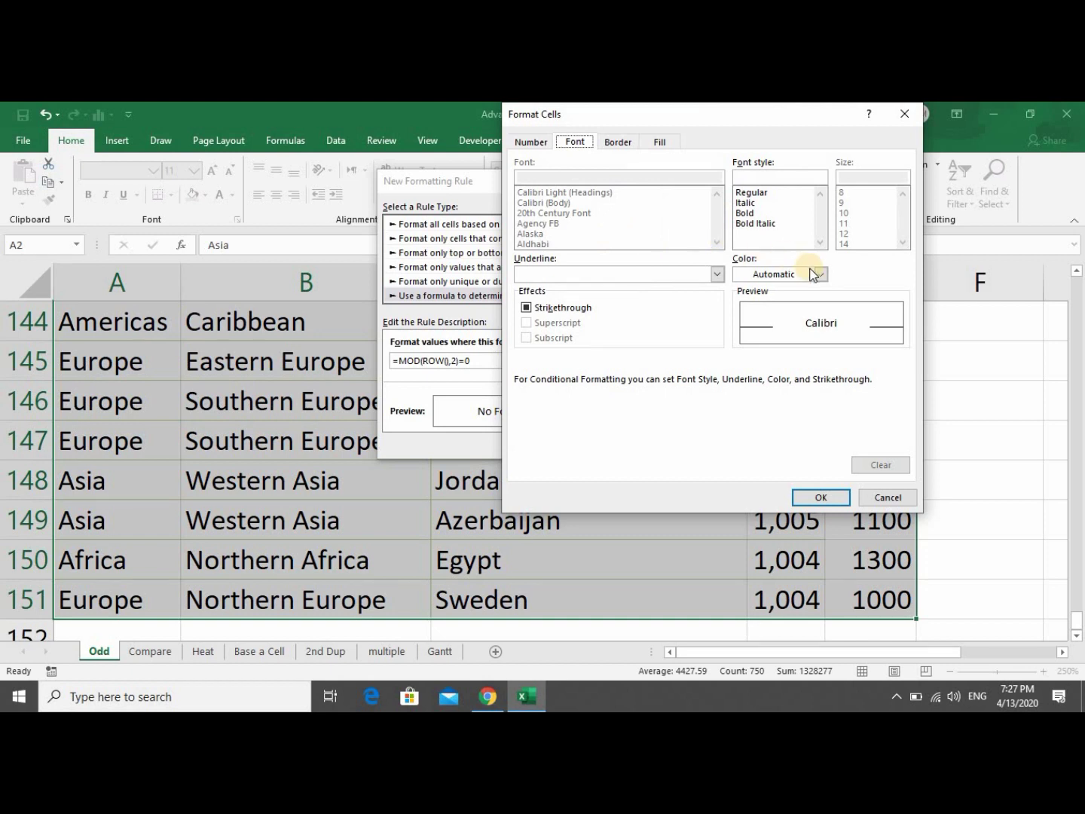
pyautogui.click(820, 275)
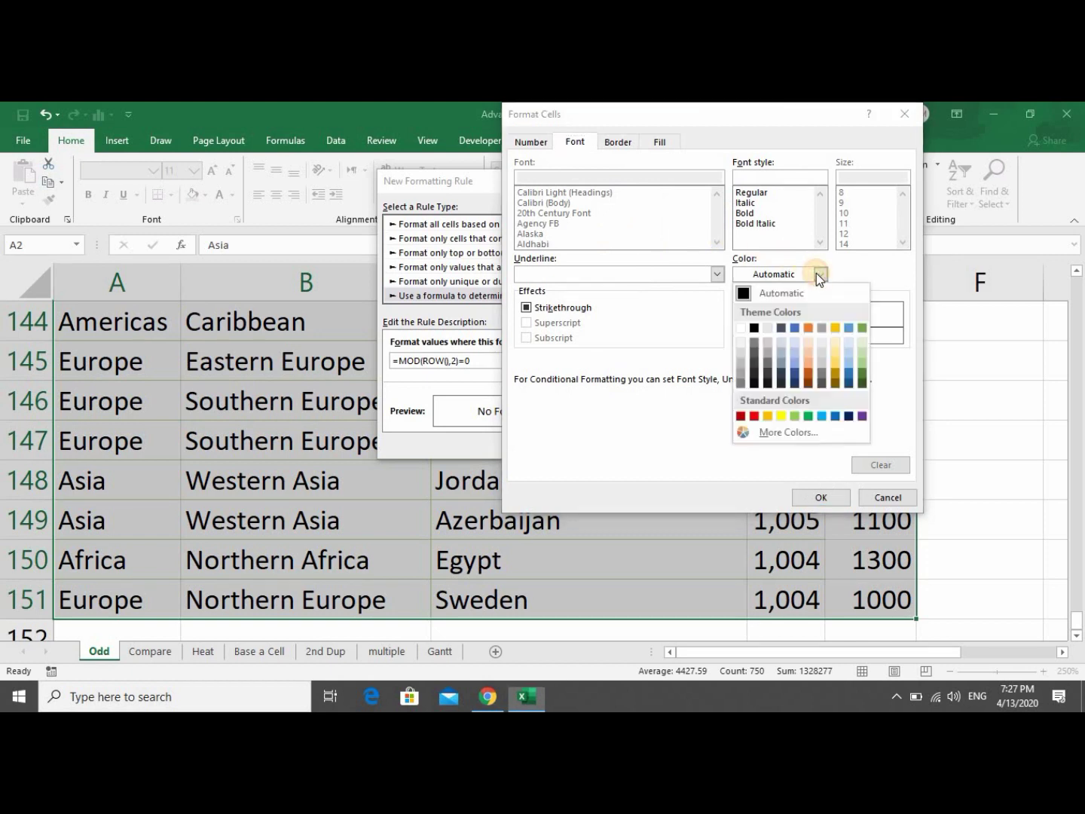
pyautogui.click(781, 416)
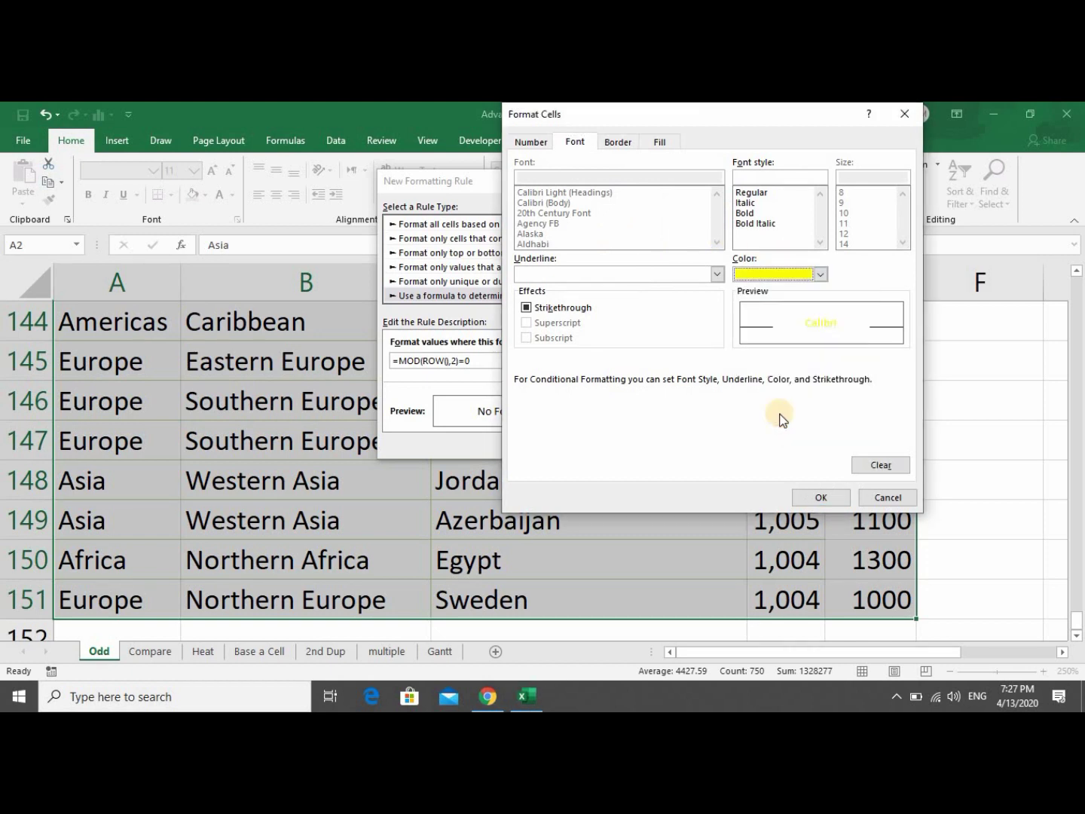
pyautogui.click(814, 497)
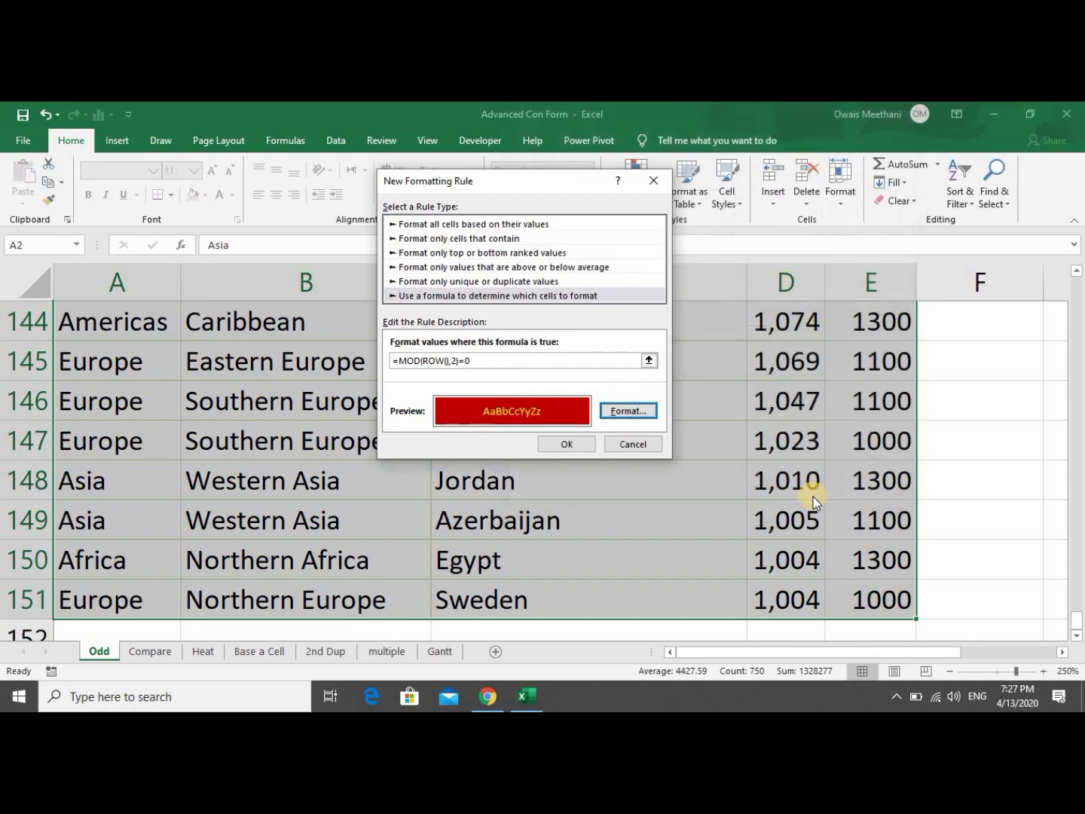
pyautogui.click(578, 448)
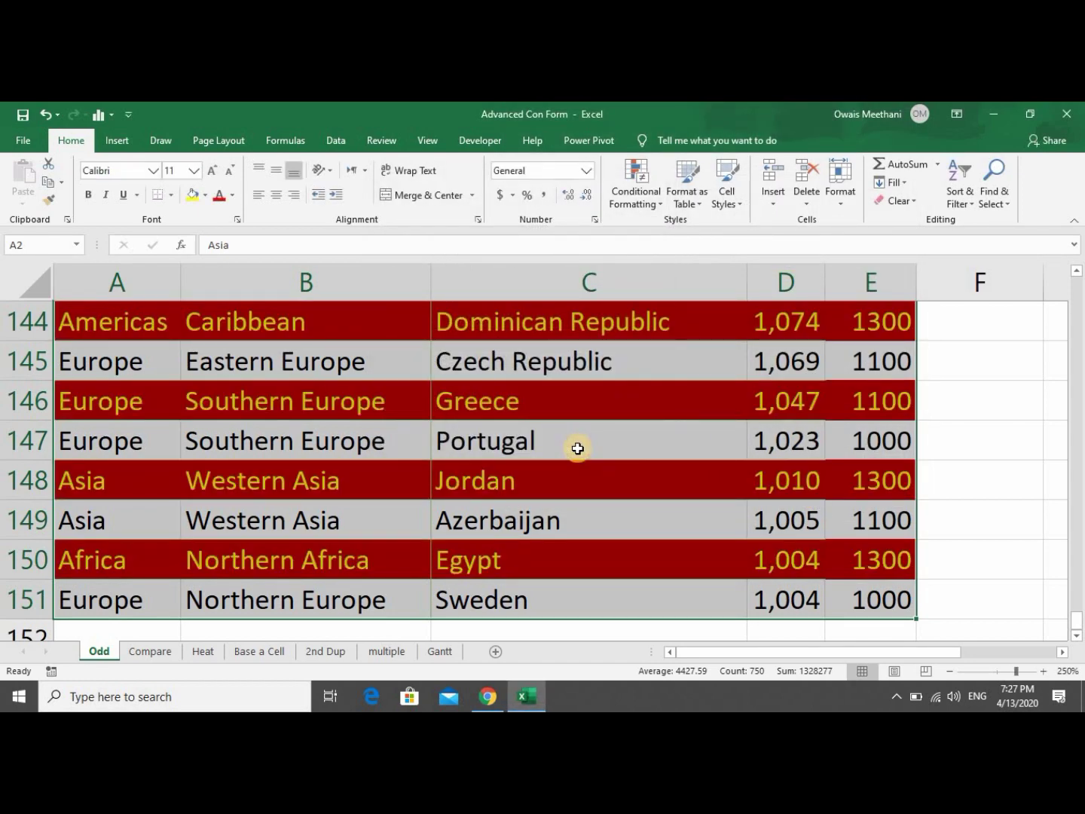
pyautogui.moveTo(1076, 615); pyautogui.dragTo(1076, 257)
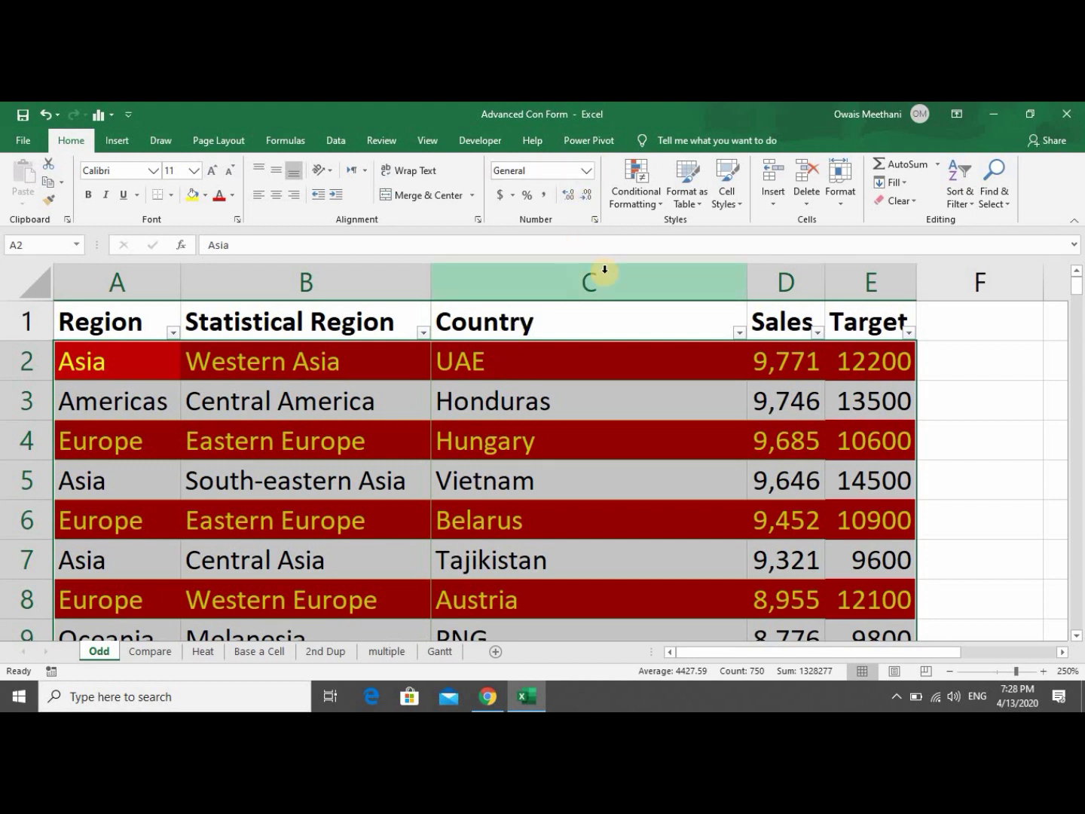
pyautogui.click(641, 208)
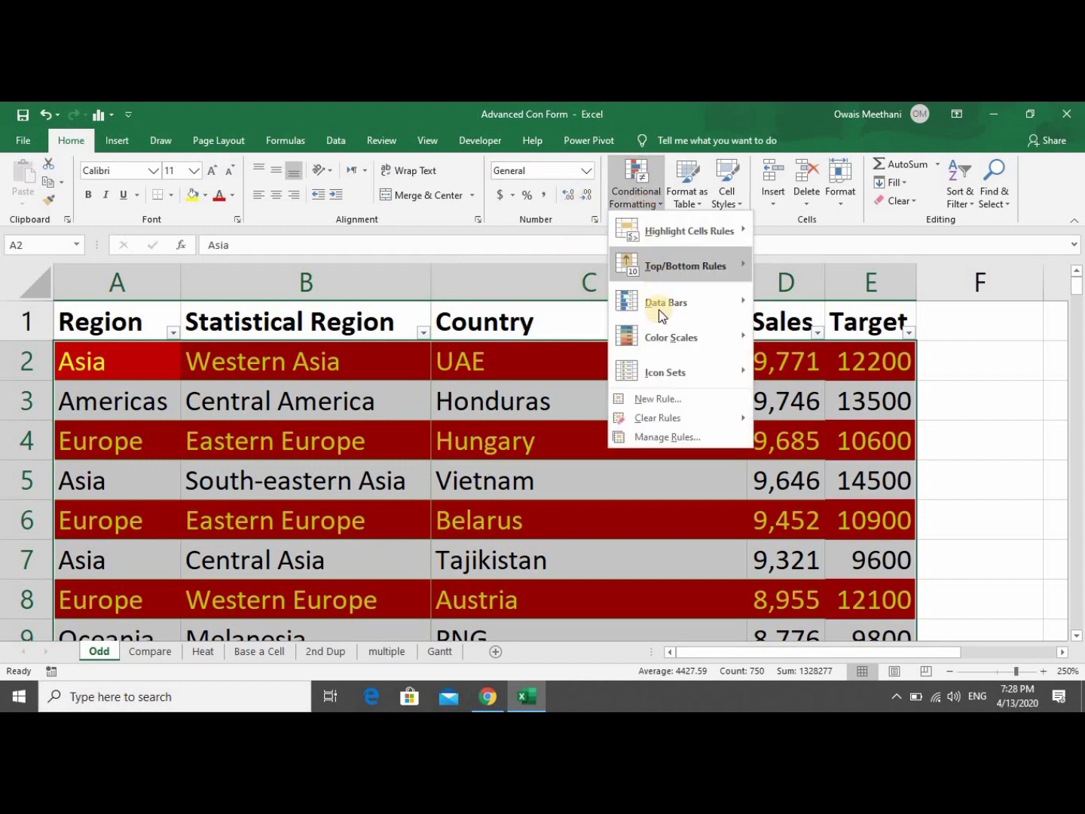
pyautogui.click(664, 397)
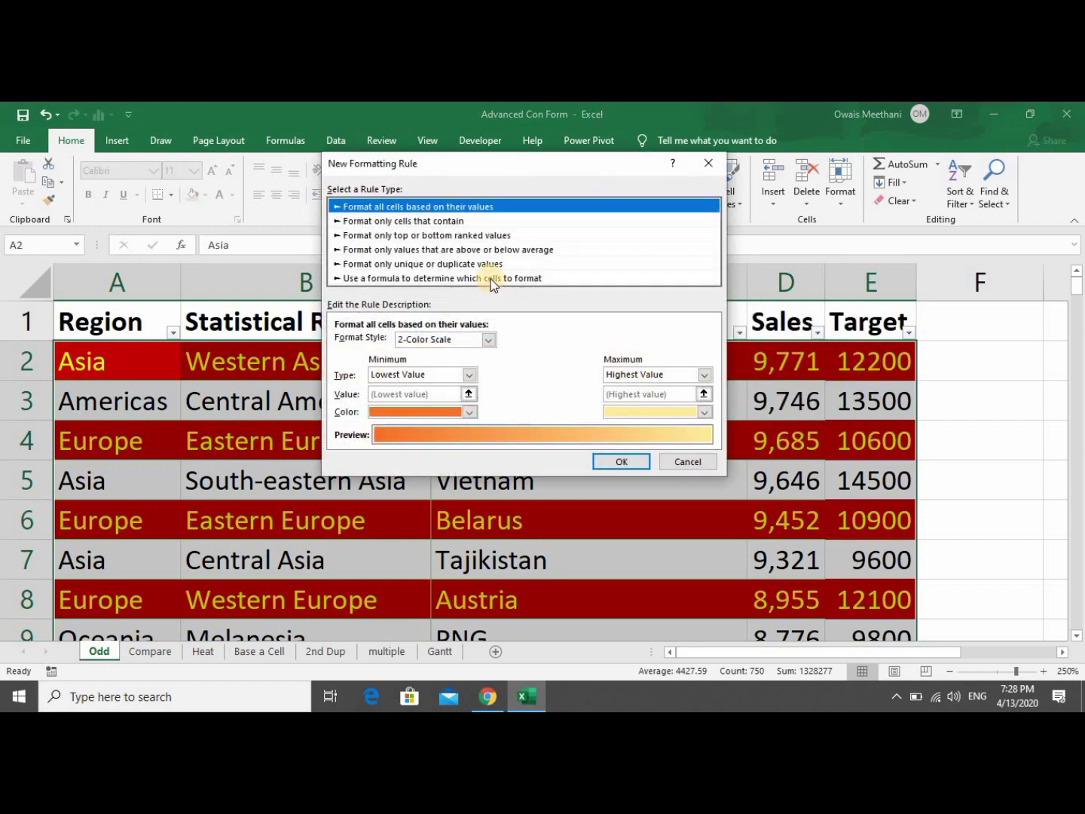
pyautogui.click(490, 279)
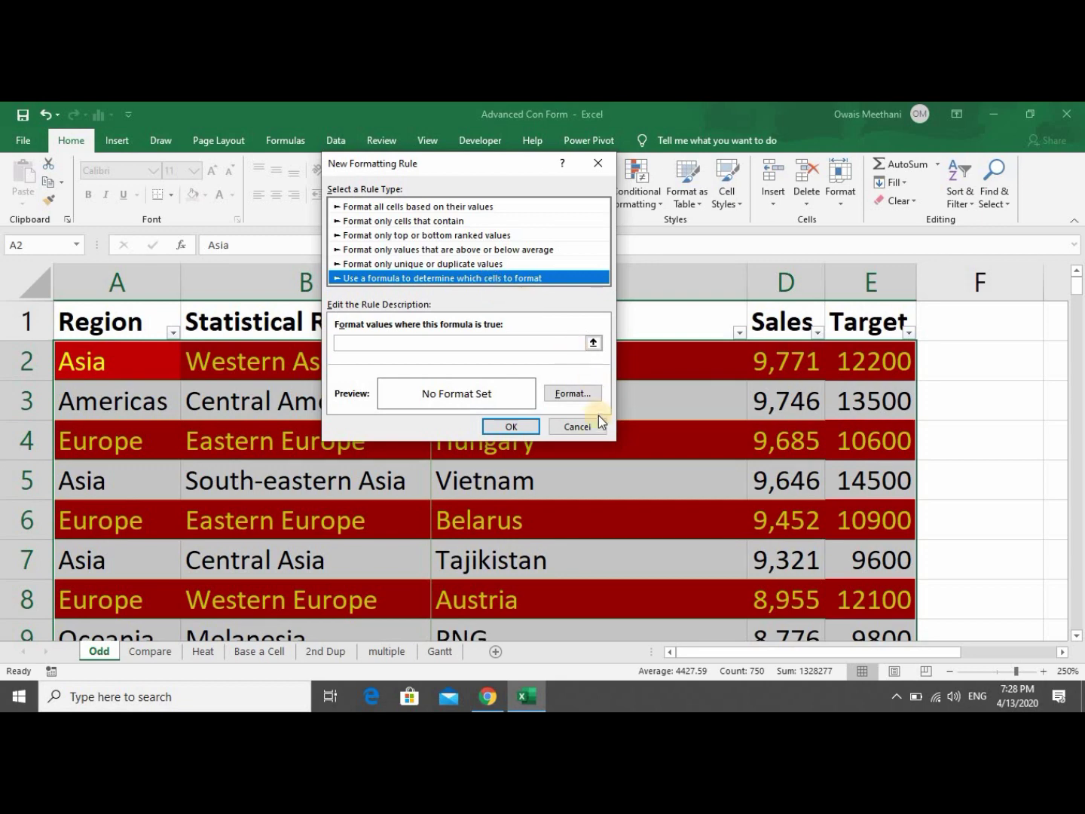
pyautogui.click(577, 425)
# Add a second formula-based rule in the Conditional Formatting Rules Manager with the formula =MOD(ROW(),2)=1.
pyautogui.click(633, 198)
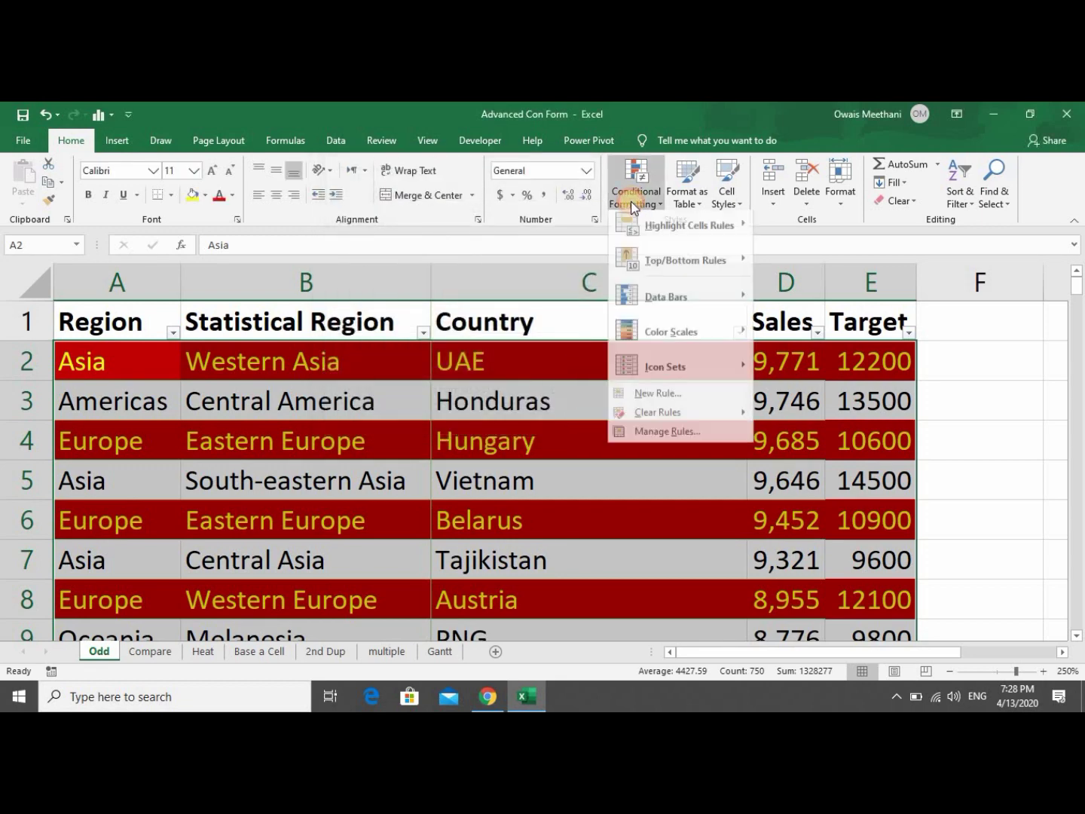
pyautogui.click(668, 438)
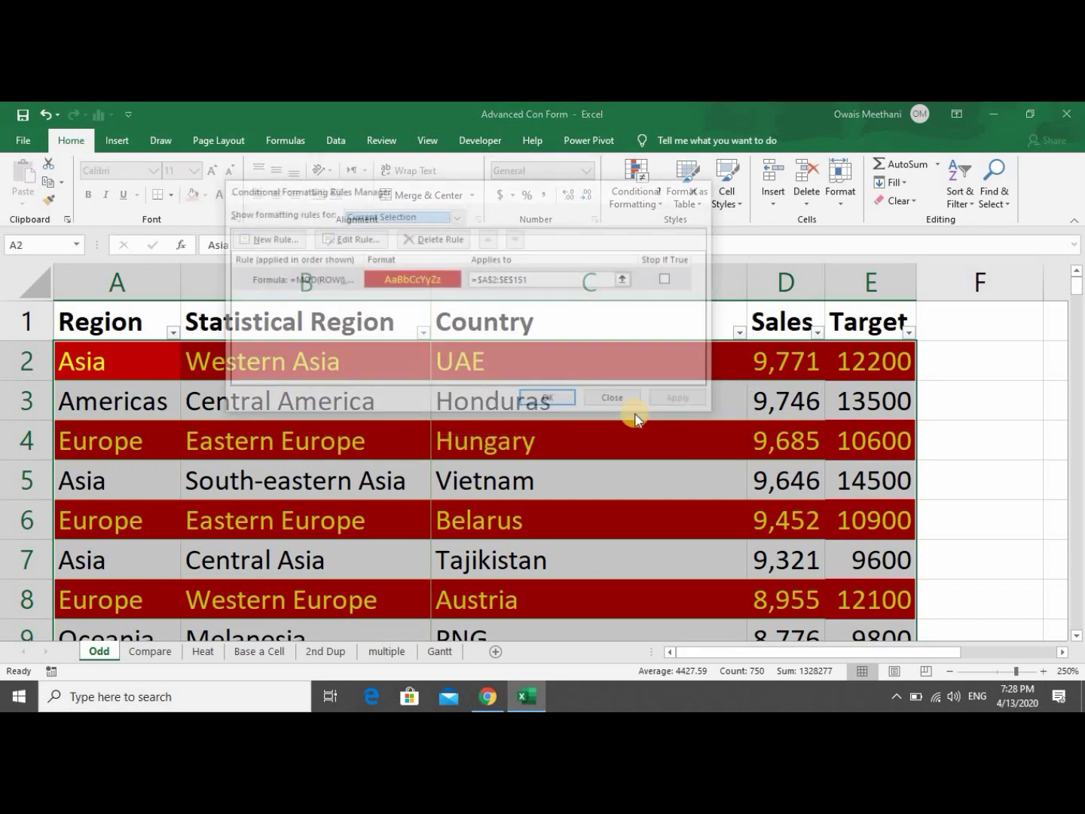
pyautogui.click(272, 238)
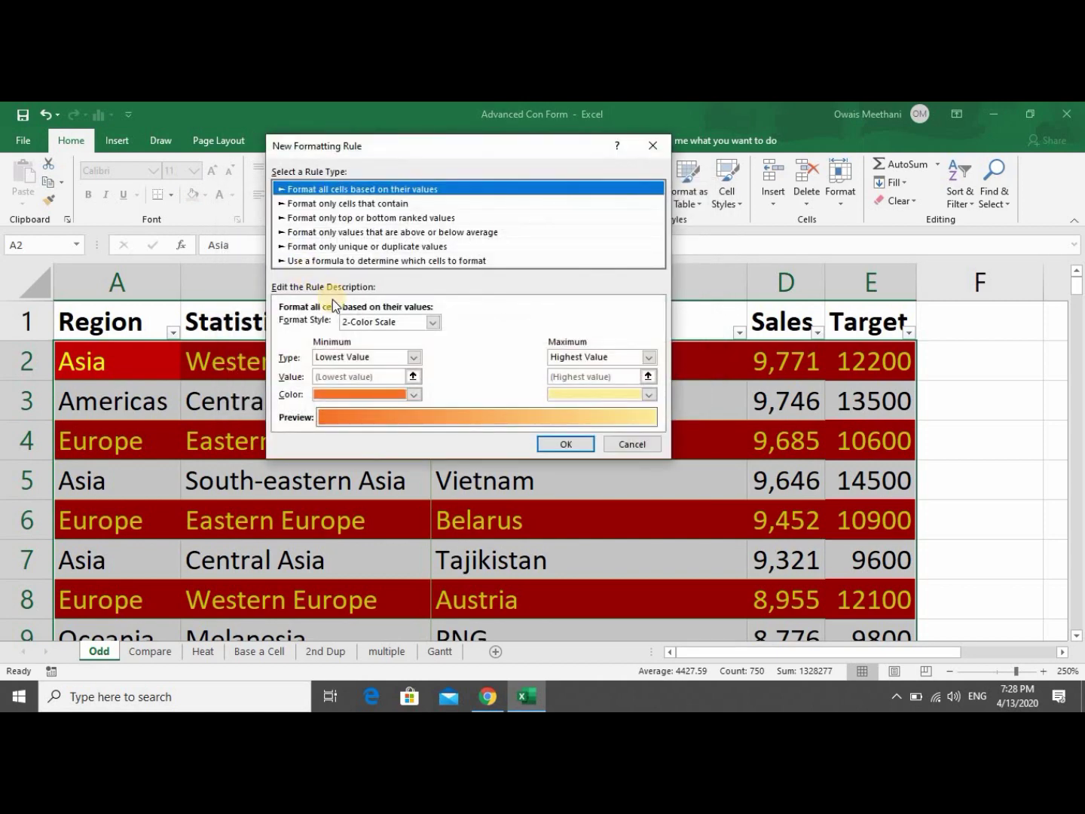
pyautogui.click(367, 261)
pyautogui.click(370, 326)
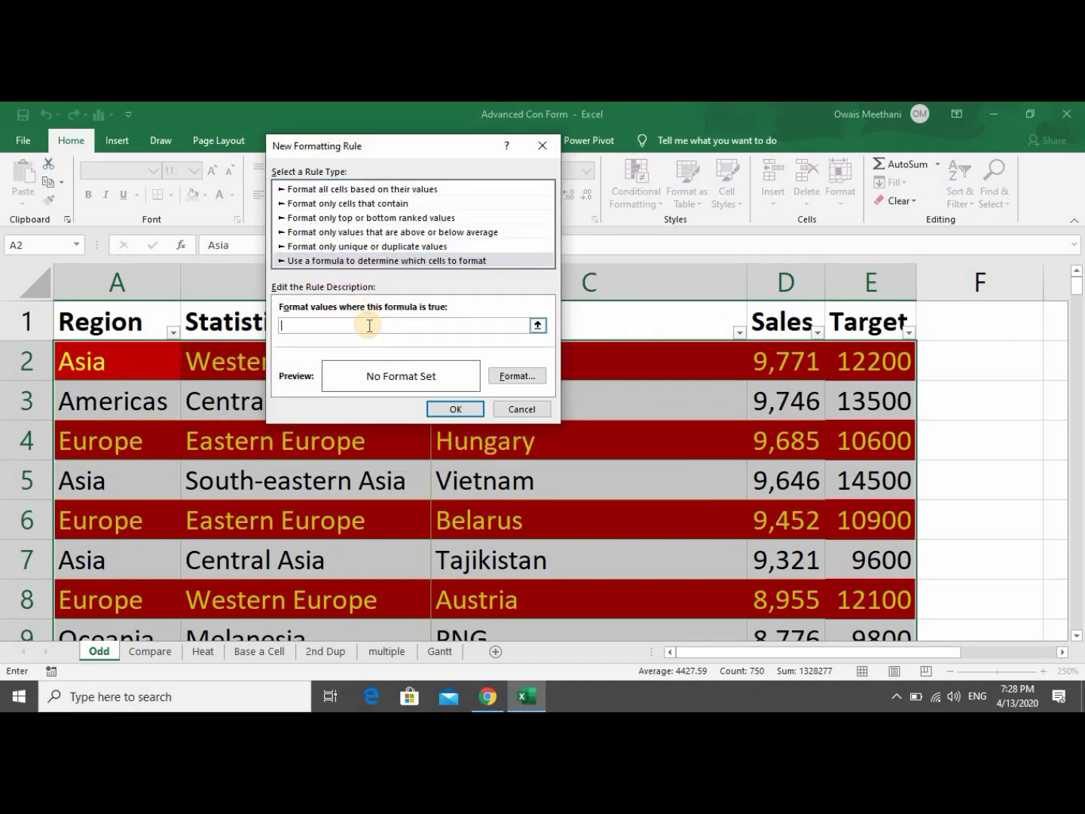
pyautogui.write('=MOD(ROW(),')
pyautogui.press('BackSpace')
pyautogui.write('2)=1')
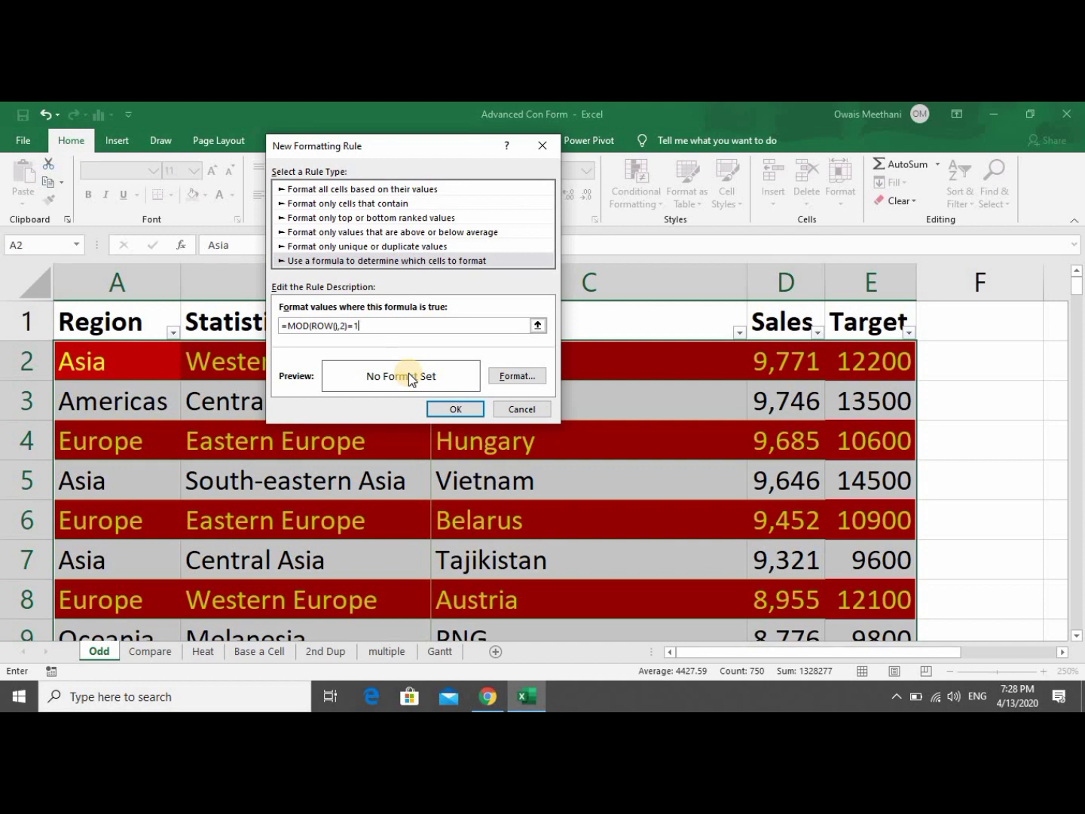
# Give the odd-row rule a dark red font colour with yellow fill and apply it to the data.
pyautogui.click(518, 376)
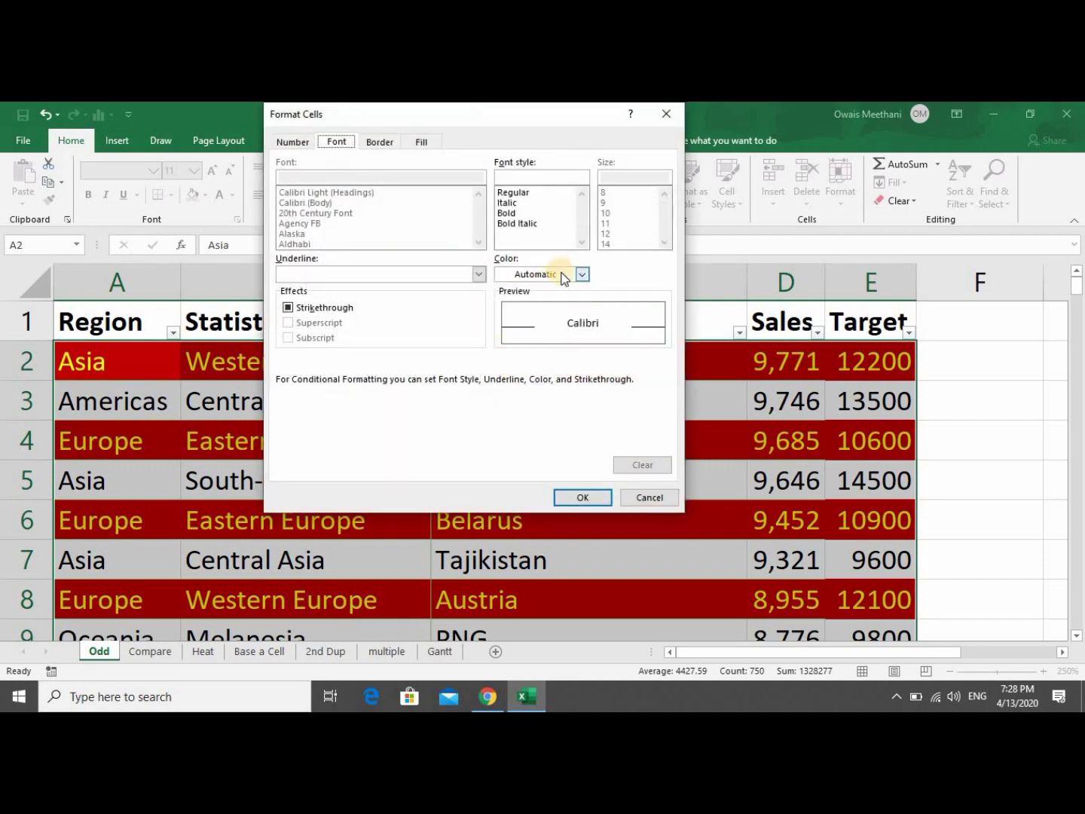
pyautogui.click(581, 275)
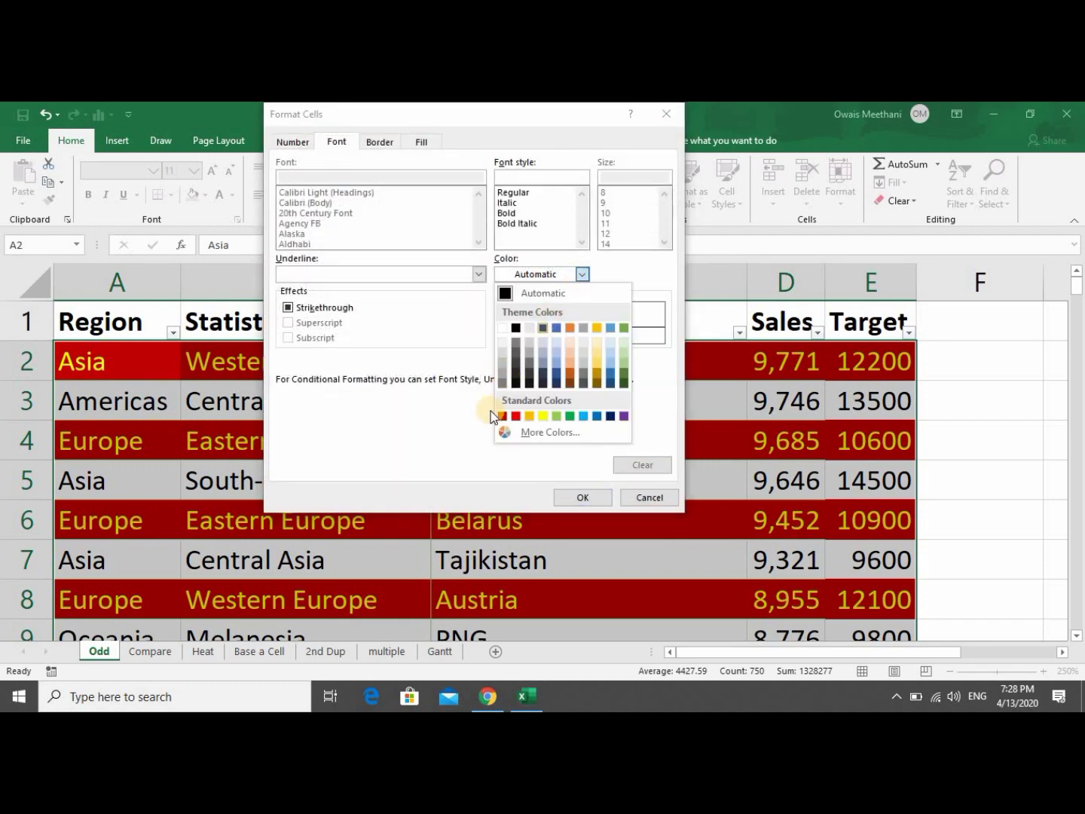
pyautogui.click(496, 413)
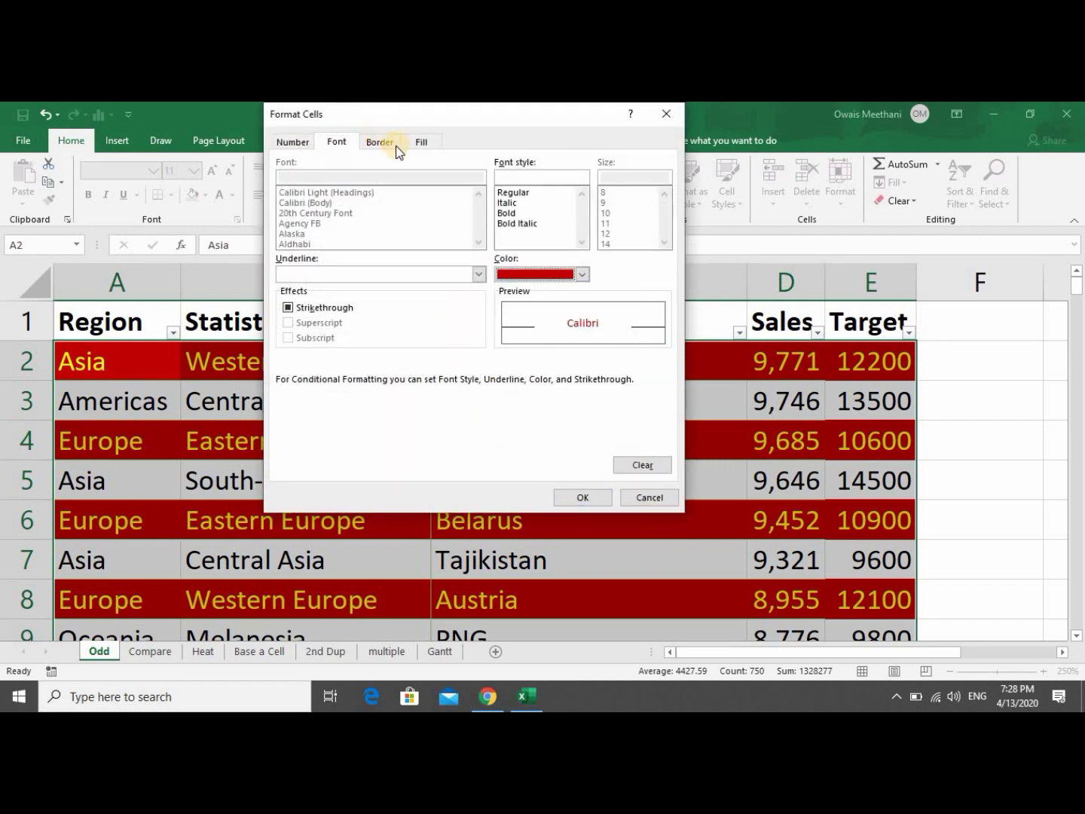
pyautogui.click(419, 145)
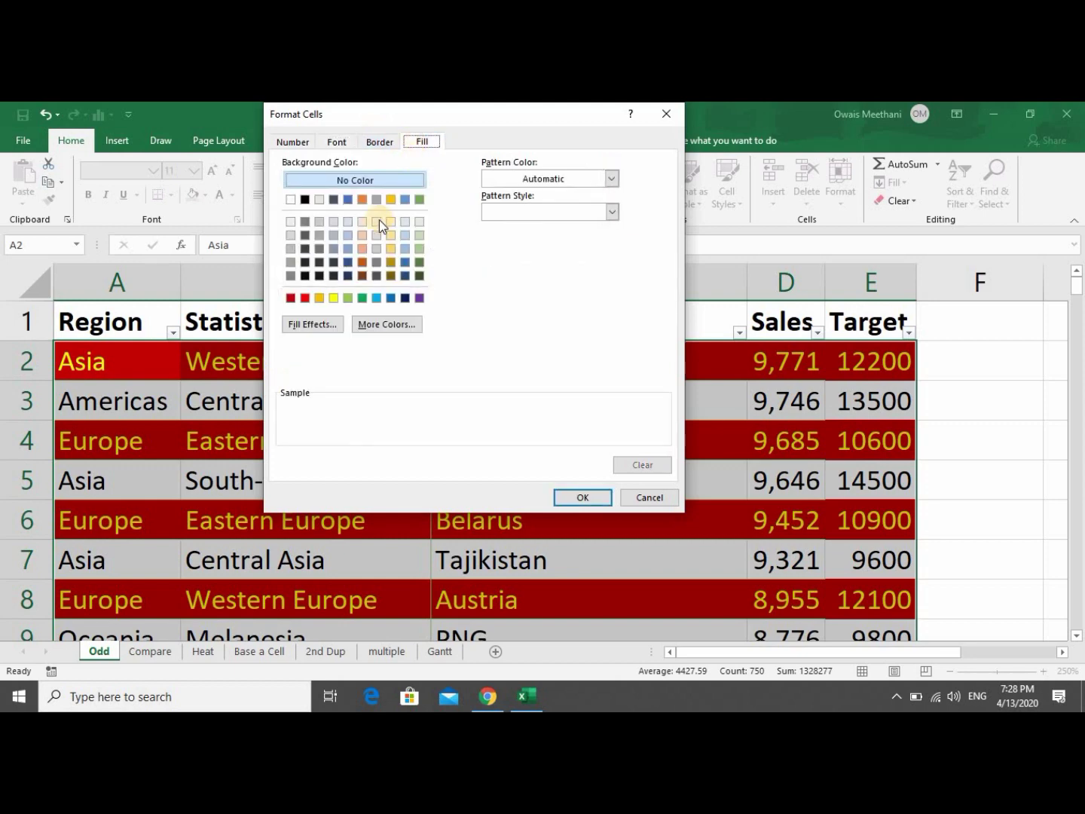
pyautogui.click(333, 297)
pyautogui.click(561, 498)
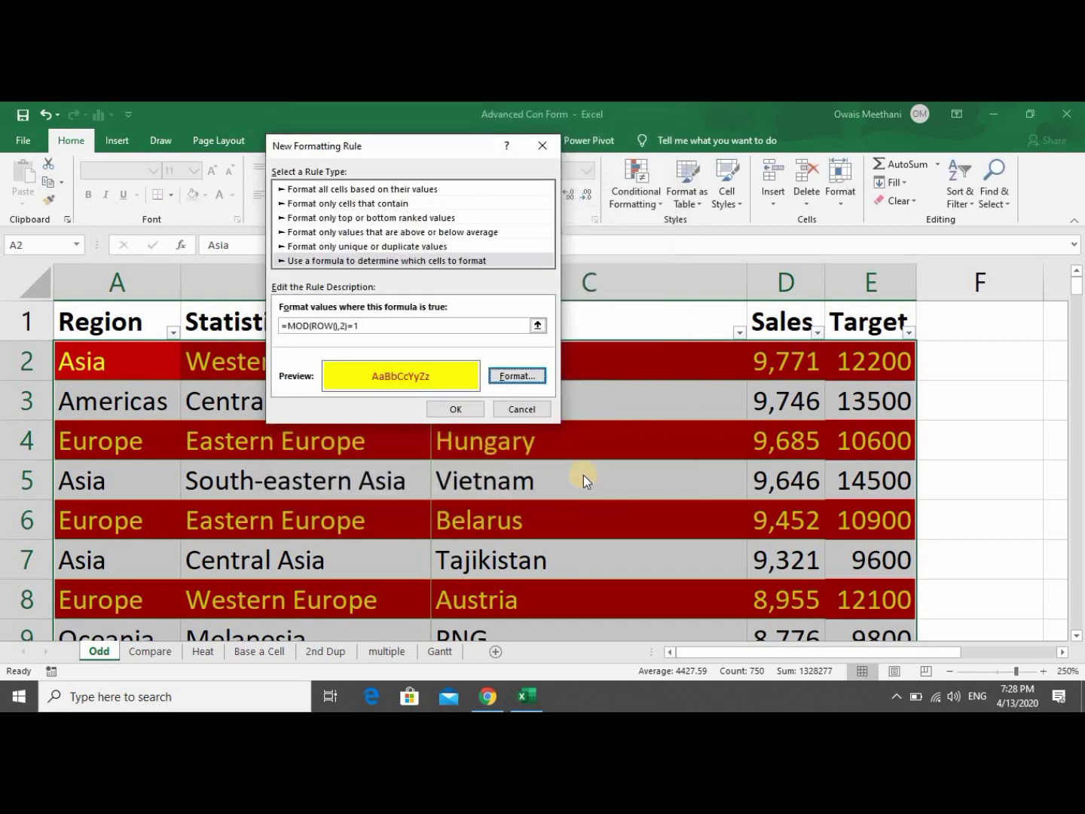
pyautogui.click(455, 409)
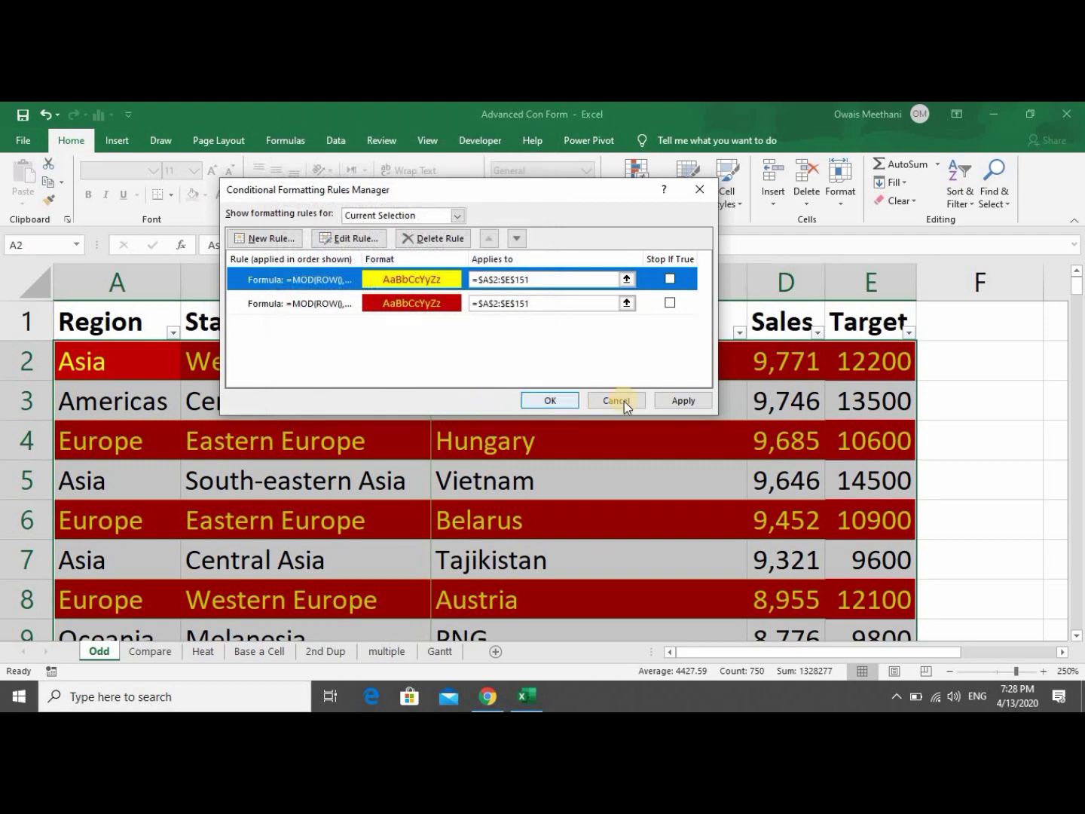
pyautogui.click(682, 400)
pyautogui.click(552, 402)
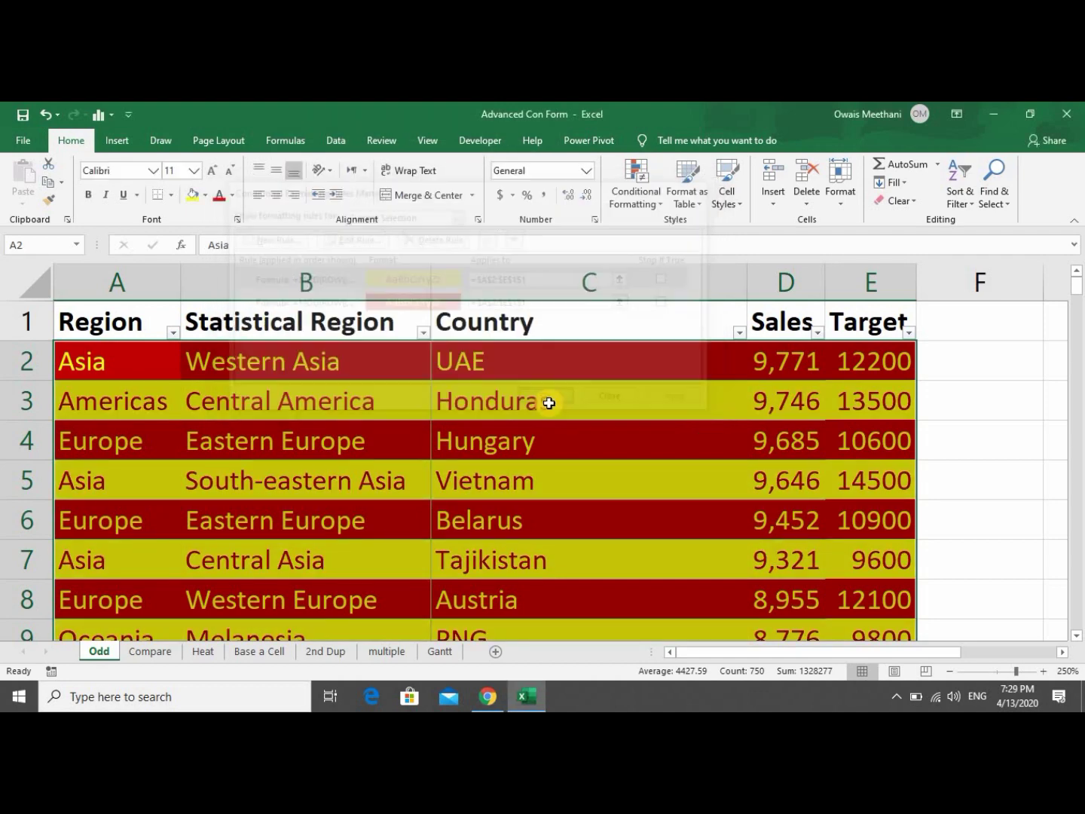
pyautogui.click(395, 417)
pyautogui.press('Down')
pyautogui.press('Up')
pyautogui.press('Up')
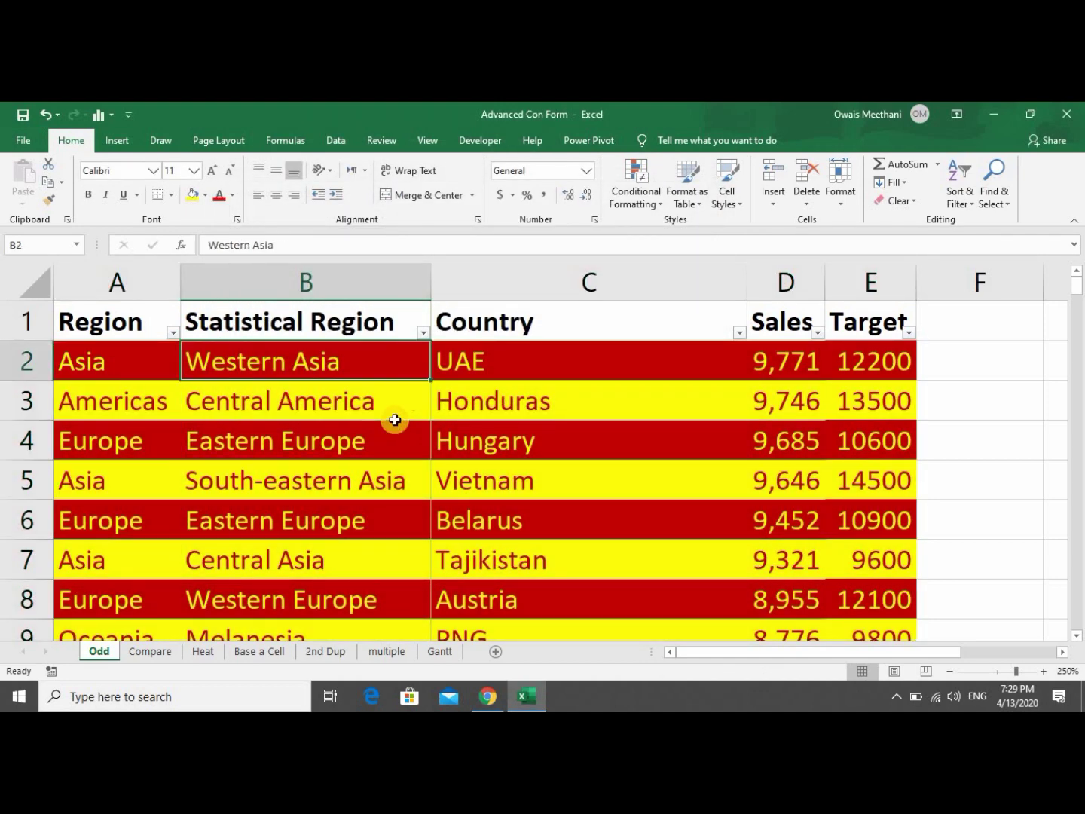
pyautogui.press('Left')
pyautogui.press('Down')
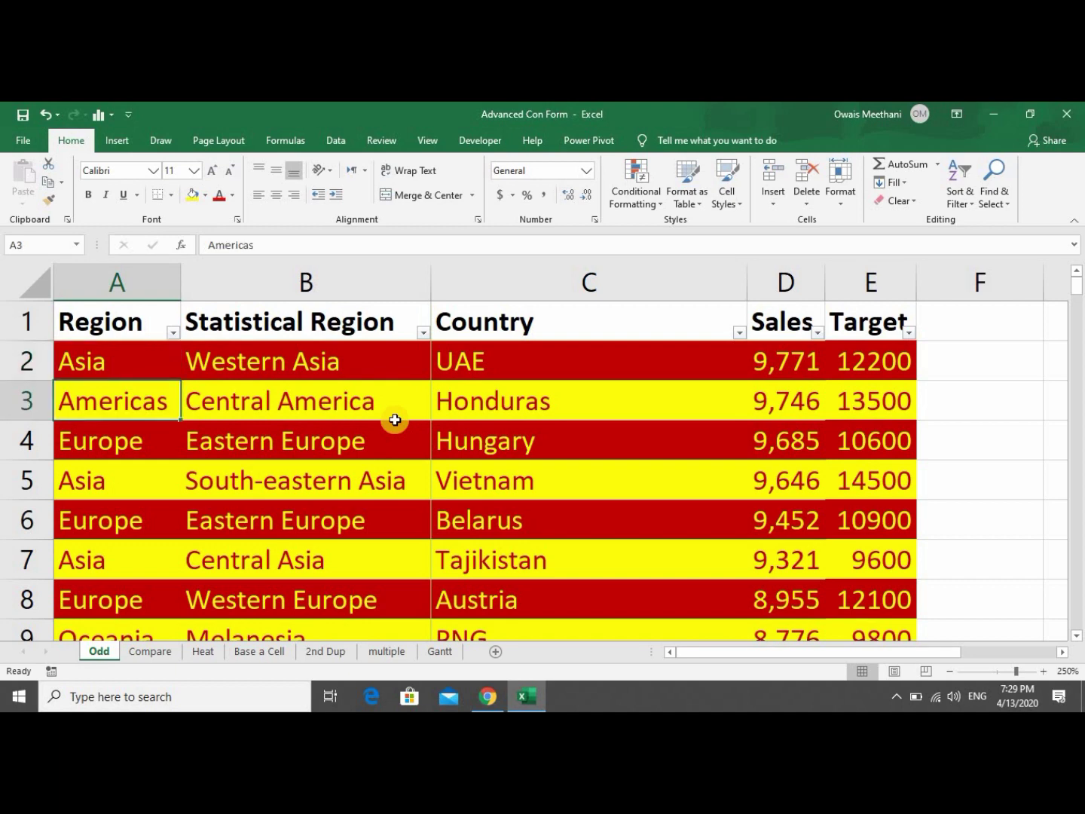
# Look through the first data rows to check the alternating row shading.
pyautogui.press('Up')
pyautogui.press('Up')
pyautogui.press('Down')
pyautogui.press('Down')
pyautogui.press('Down')
pyautogui.press('Down')
pyautogui.press('Down')
pyautogui.press('Down')
pyautogui.press('Down')
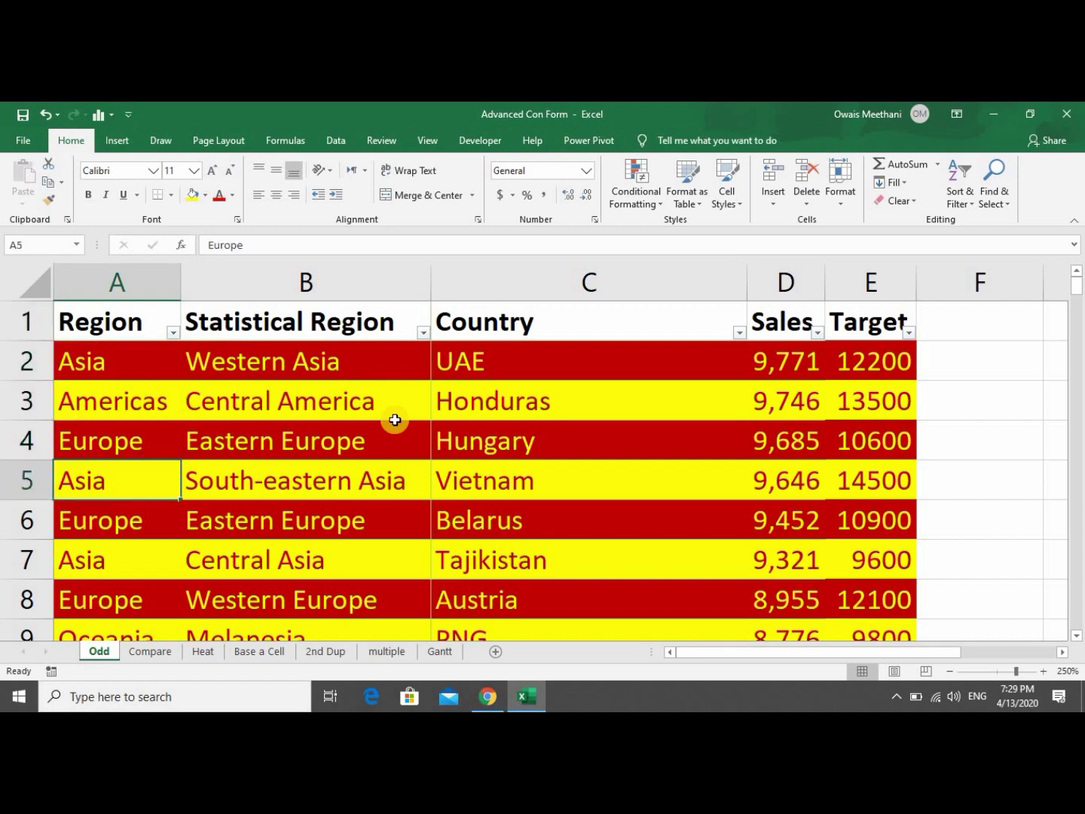
pyautogui.press('Down')
pyautogui.press('Up')
pyautogui.press('Up')
pyautogui.press('Up')
pyautogui.press('Up')
pyautogui.press('Up')
pyautogui.press('Up')
pyautogui.press('Up')
pyautogui.press('Up')
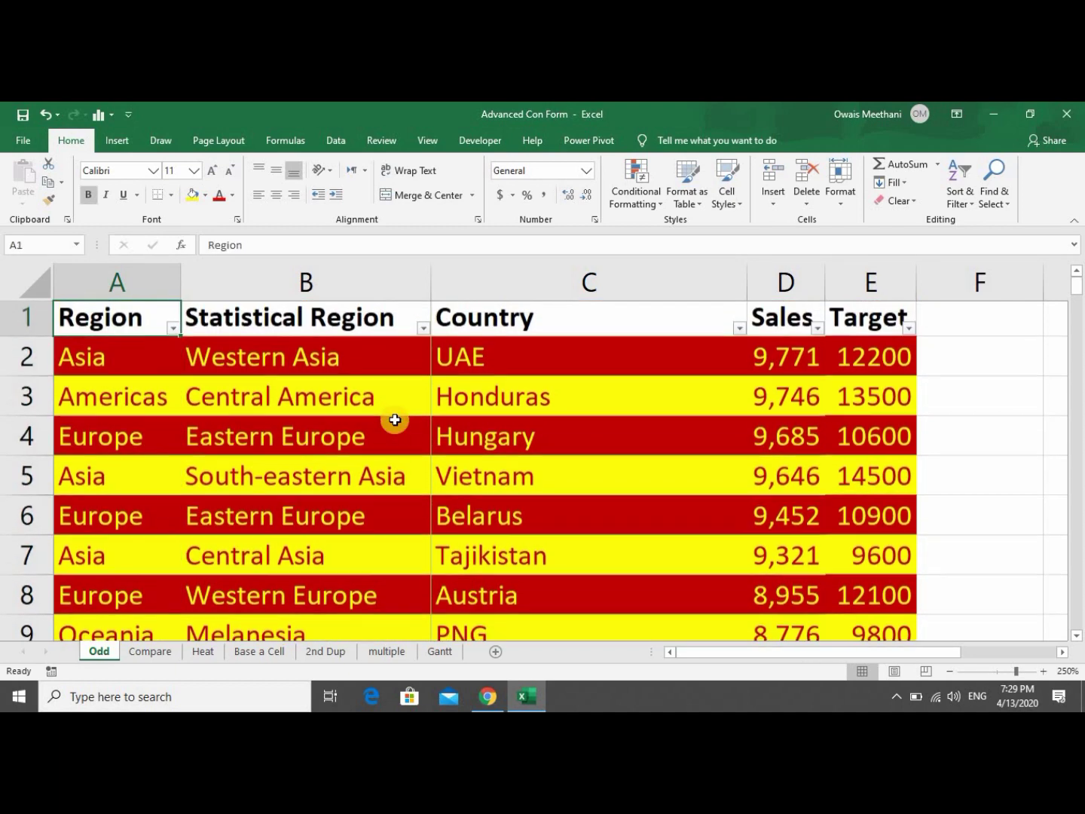
# In the rules for the data range A2:E151, change the yellow-fill rule's formula to =MOD(ROW(),3)=1.
pyautogui.press('Down')
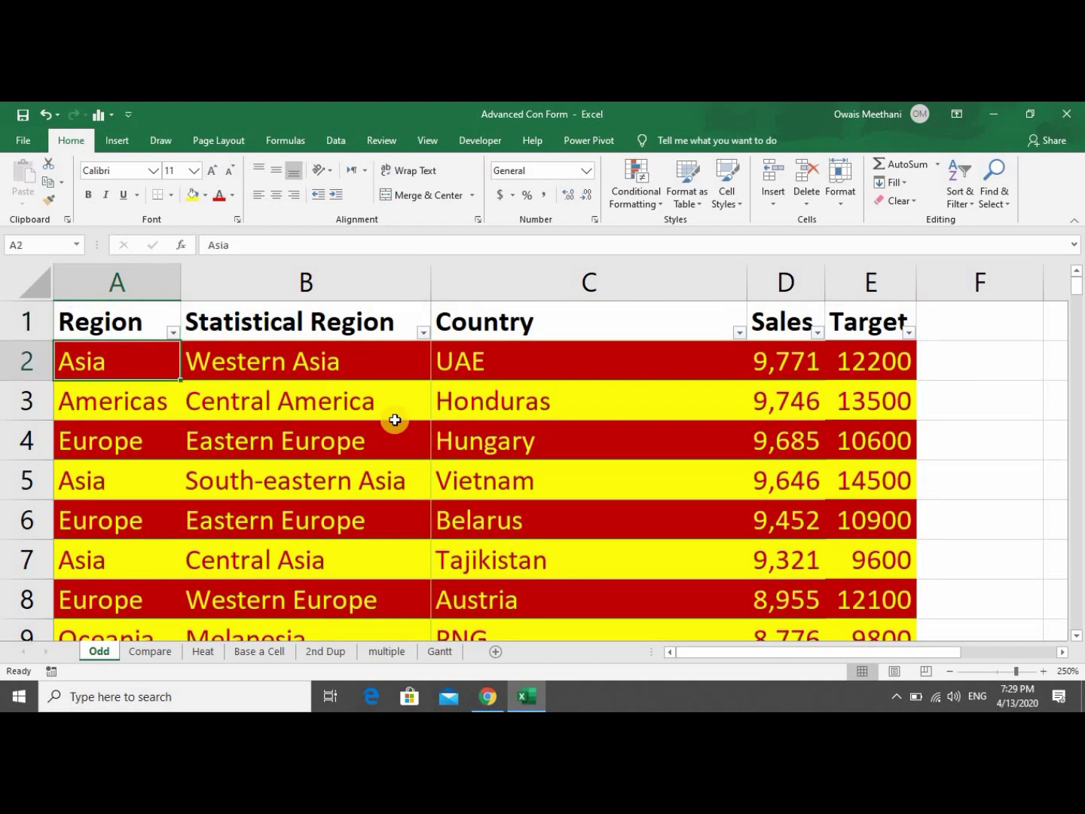
pyautogui.hotkey('ctrl', 'shift', 'Down')
pyautogui.hotkey('shift', 'Right')
pyautogui.hotkey('shift', 'Right')
pyautogui.hotkey('shift', 'Right')
pyautogui.hotkey('shift', 'Right')
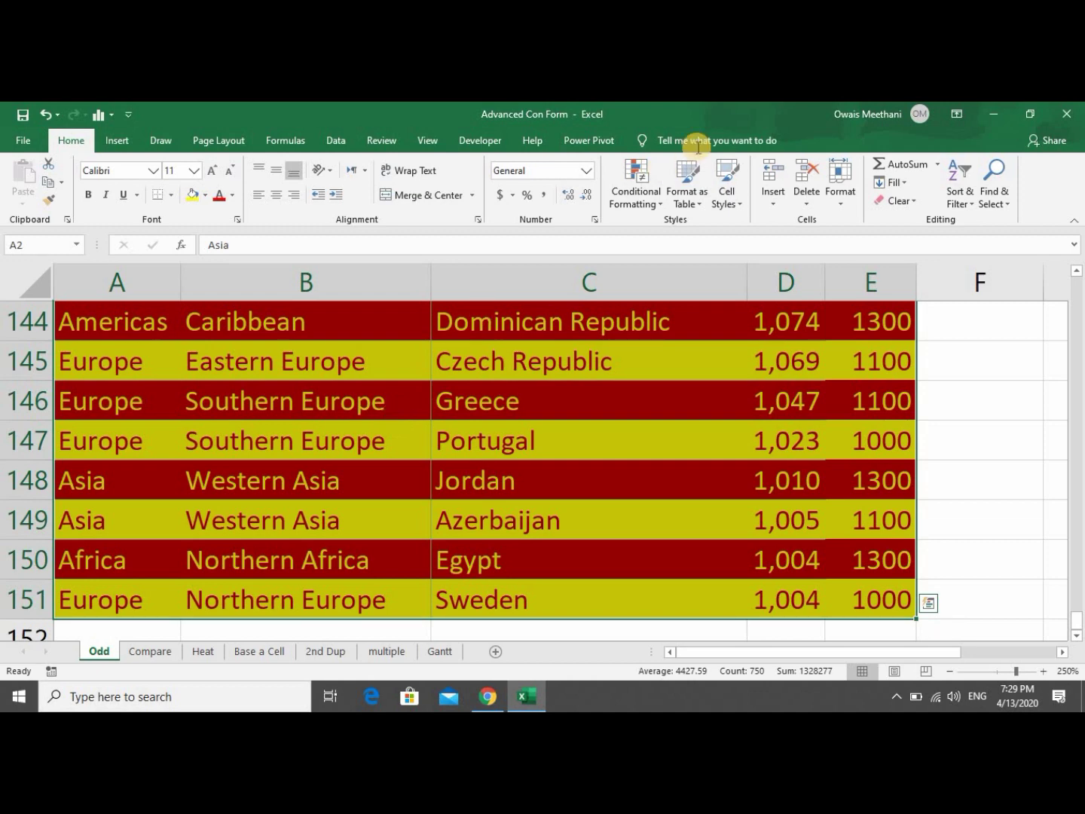
pyautogui.click(653, 208)
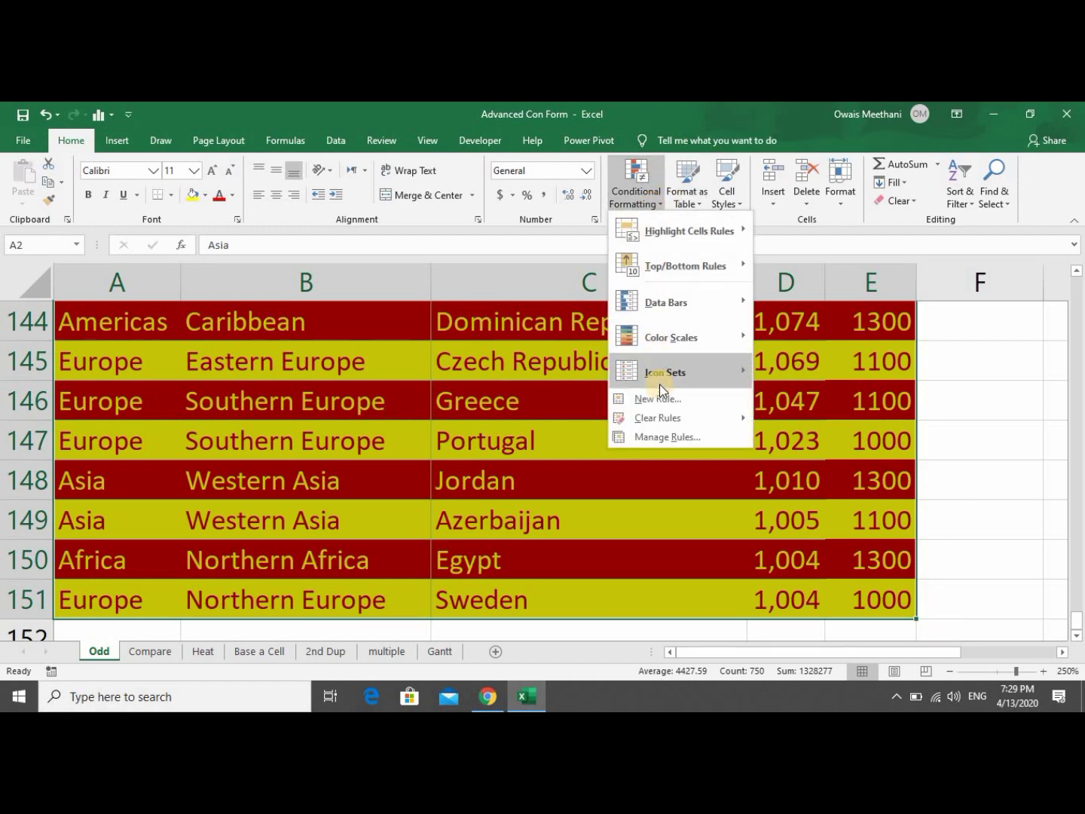
pyautogui.click(665, 436)
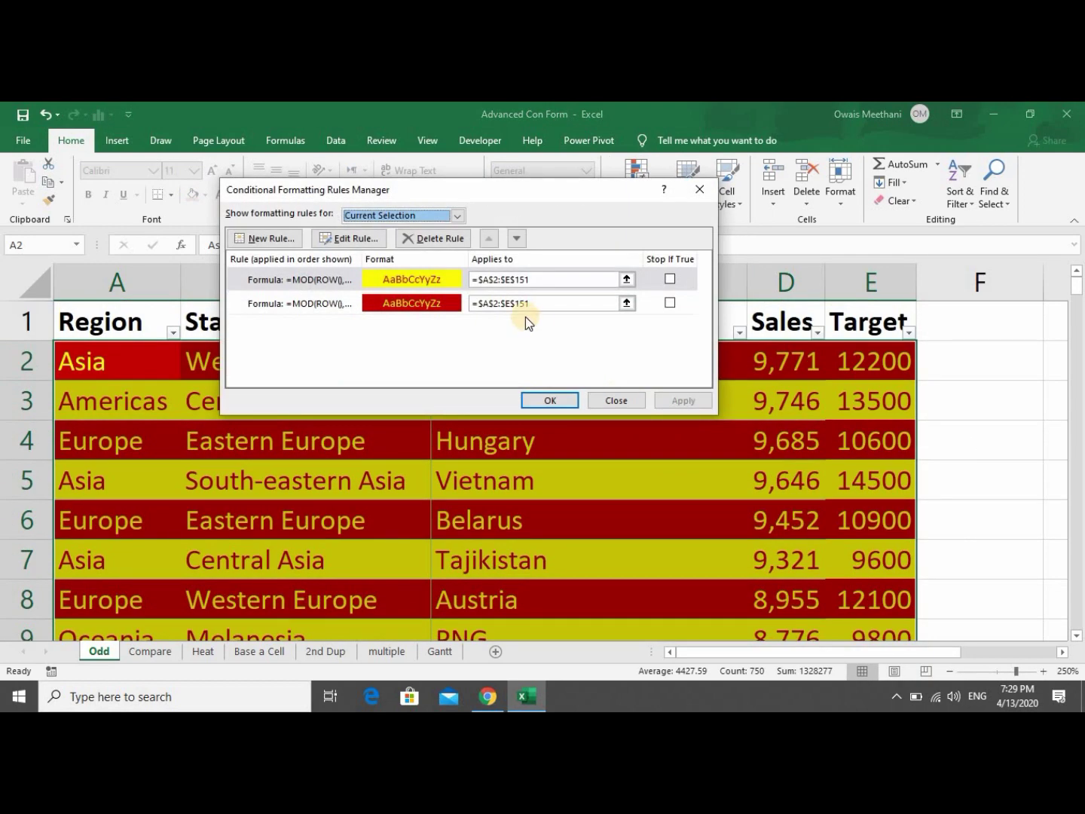
pyautogui.click(340, 281)
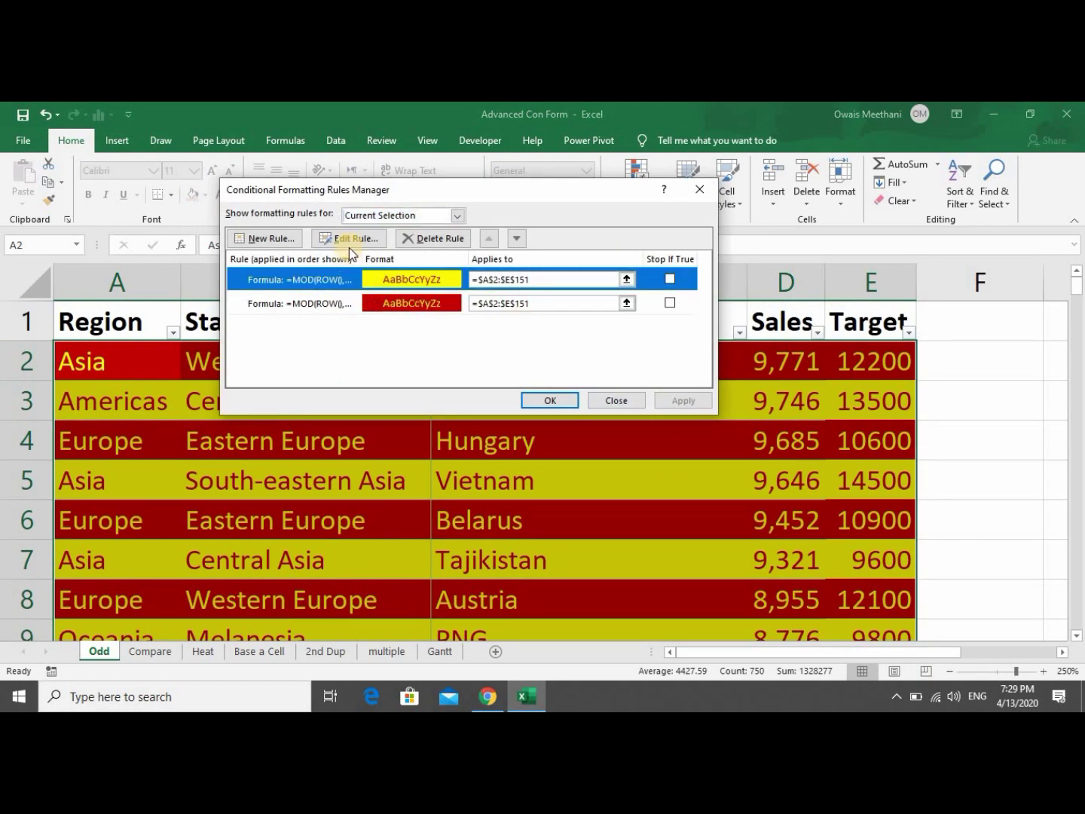
pyautogui.click(350, 246)
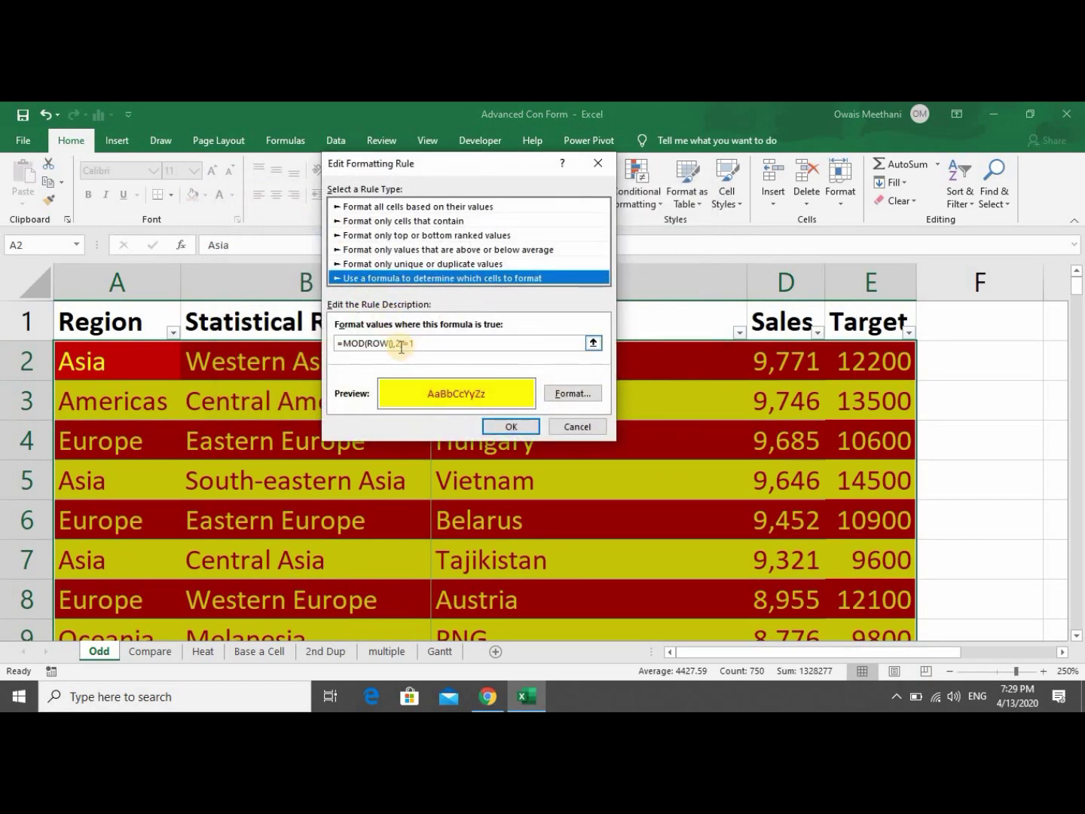
pyautogui.click(400, 344)
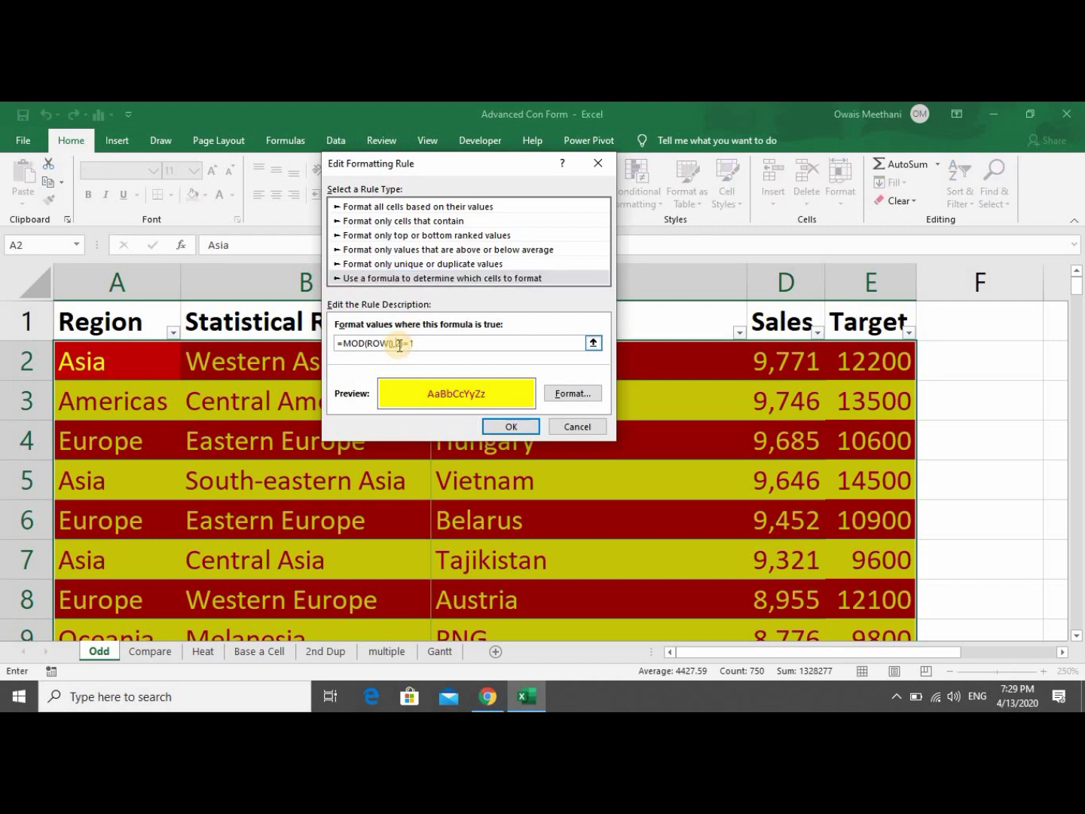
pyautogui.press('BackSpace')
pyautogui.write('3')
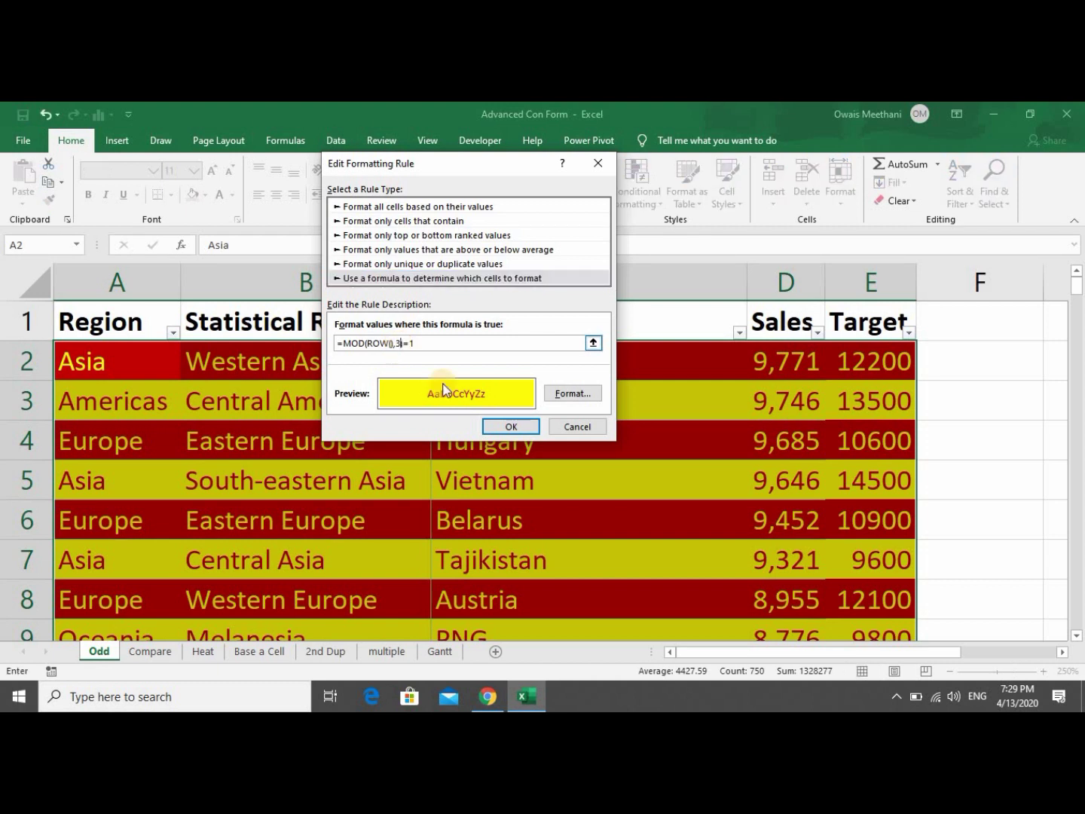
pyautogui.click(501, 427)
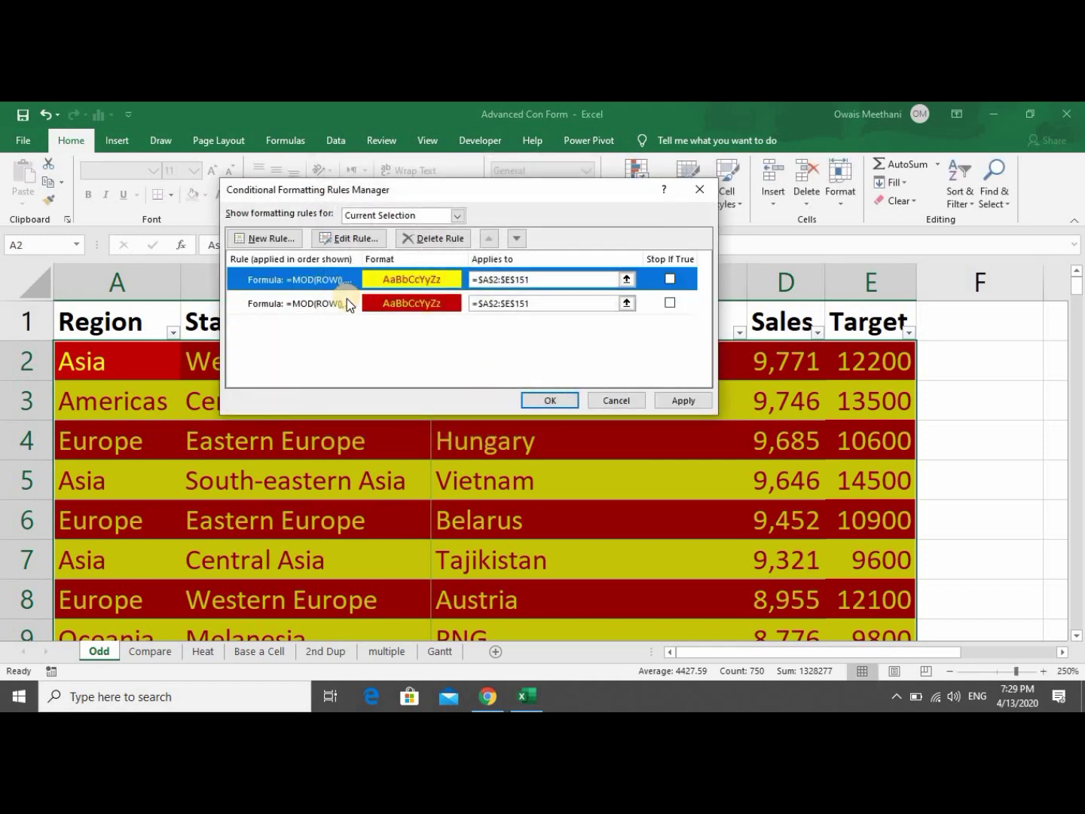
# Change the dark red-fill rule's formula to =MOD(ROW(),3)=0.
pyautogui.click(346, 301)
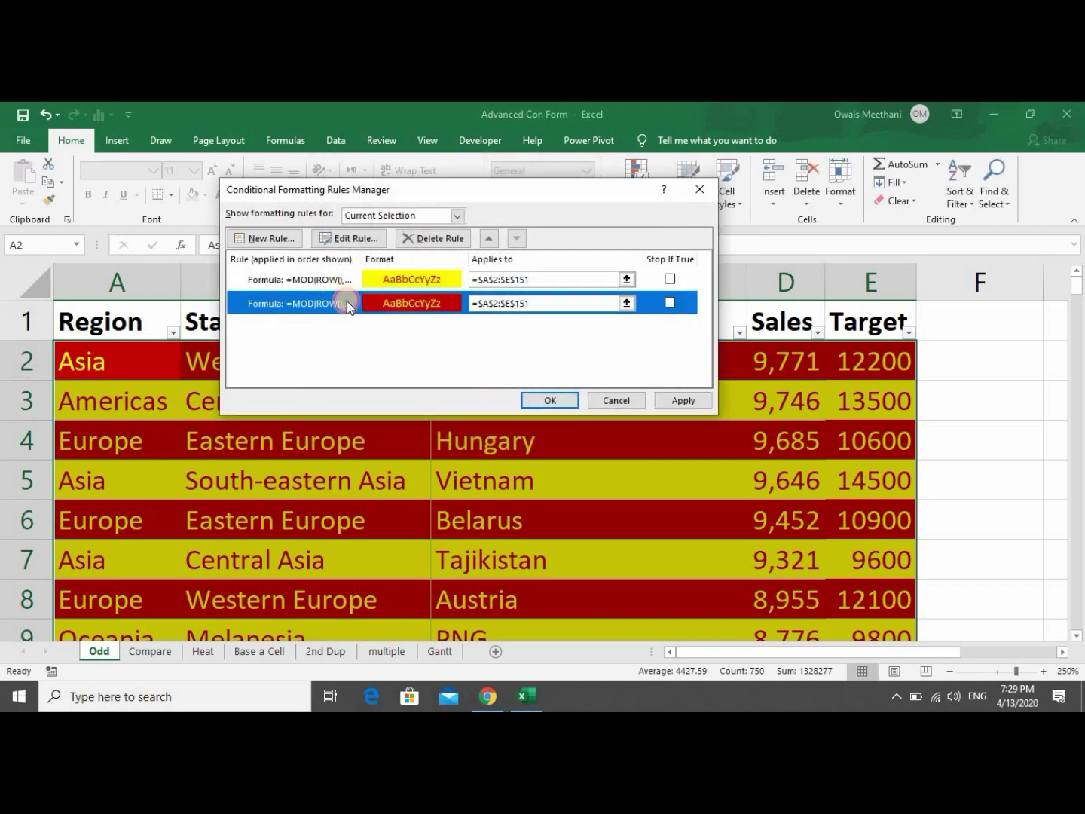
pyautogui.click(353, 240)
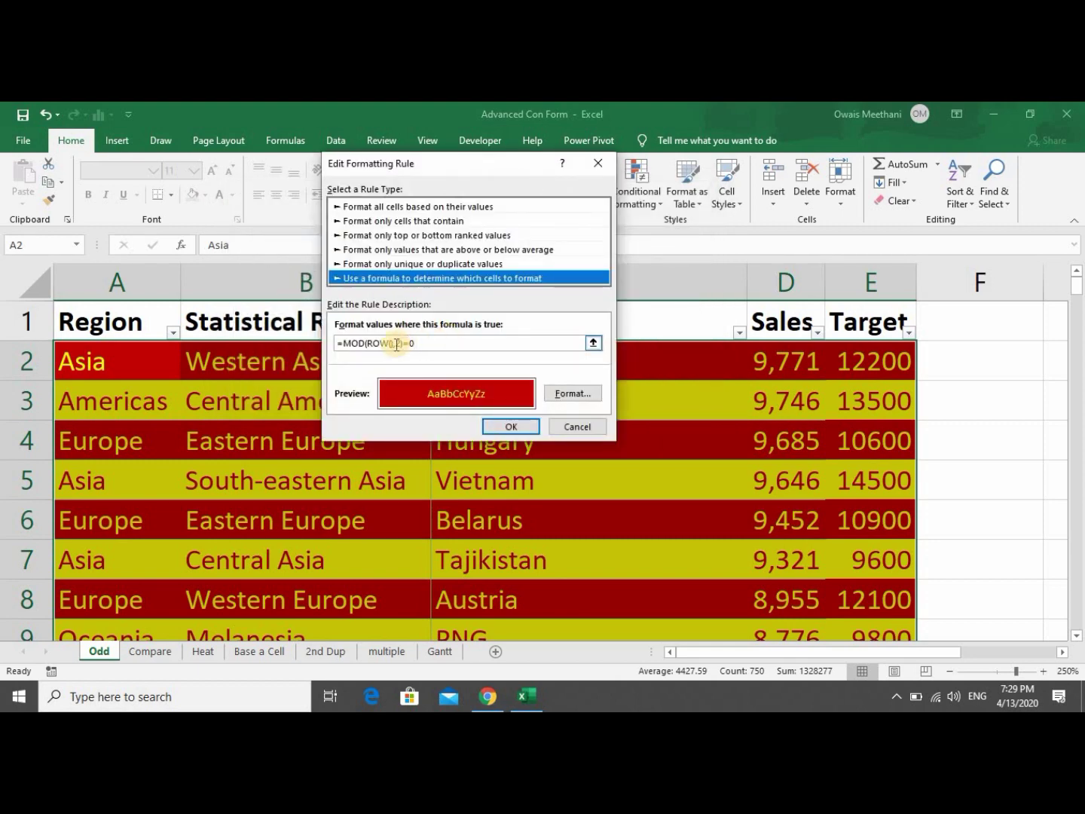
pyautogui.click(399, 344)
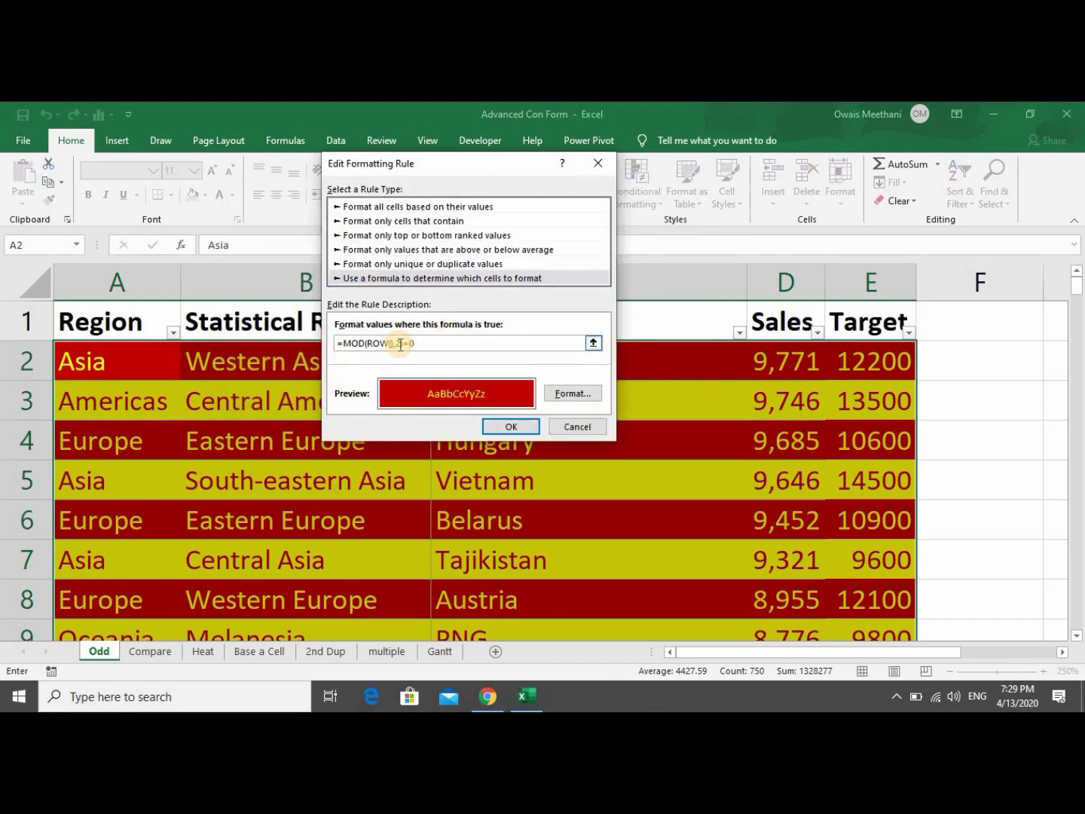
pyautogui.press('BackSpace')
pyautogui.write('3')
pyautogui.click(494, 419)
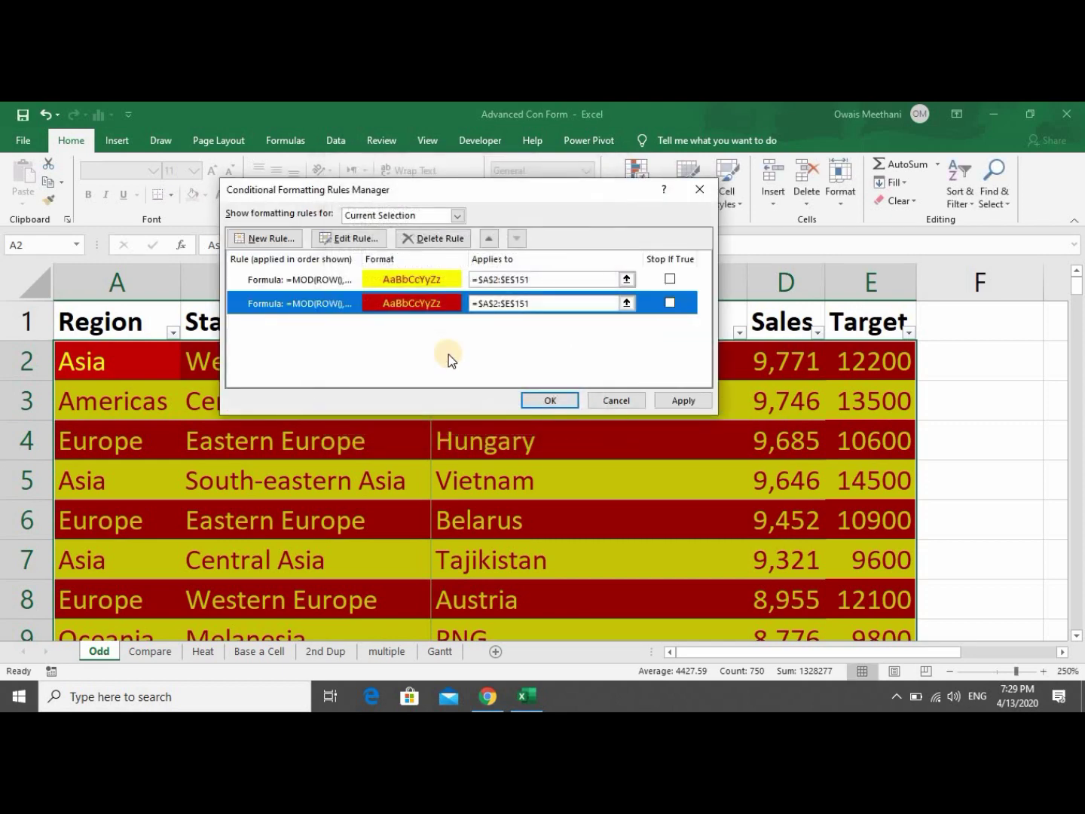
# Add a third formula-based rule =MOD(ROW(),3)=2 without any format and apply all the rules to the data.
pyautogui.click(287, 240)
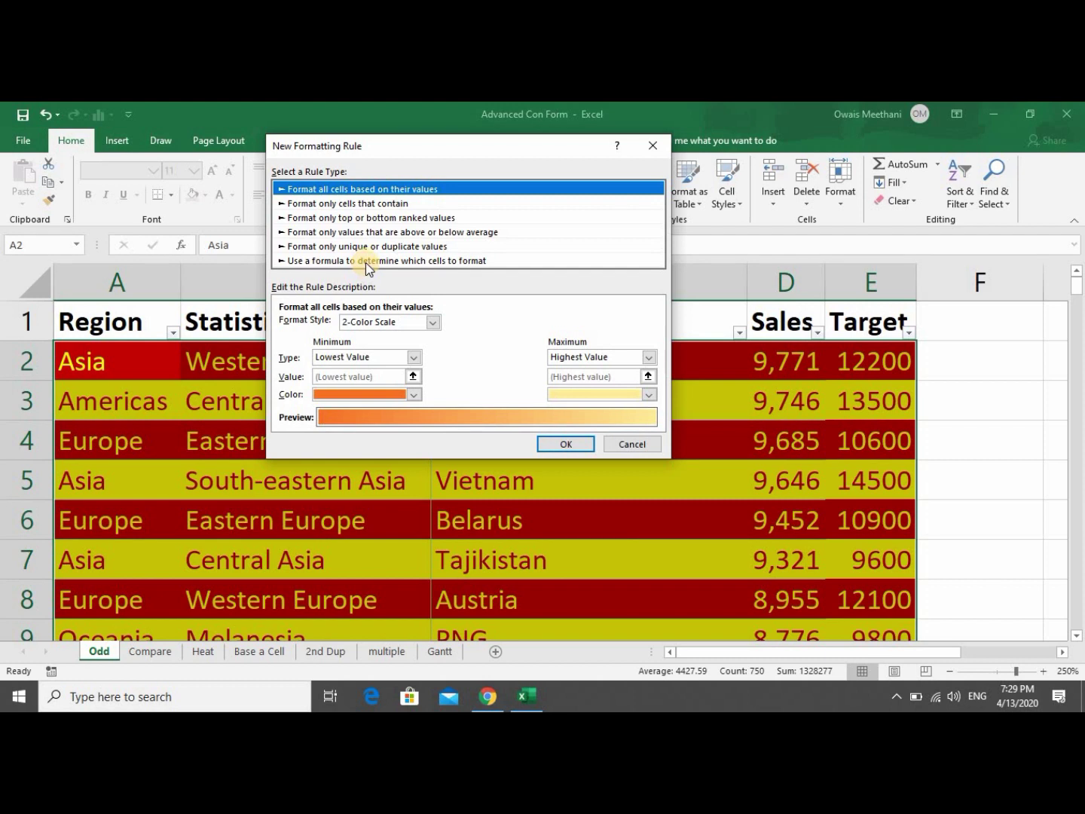
pyautogui.click(365, 262)
pyautogui.click(363, 324)
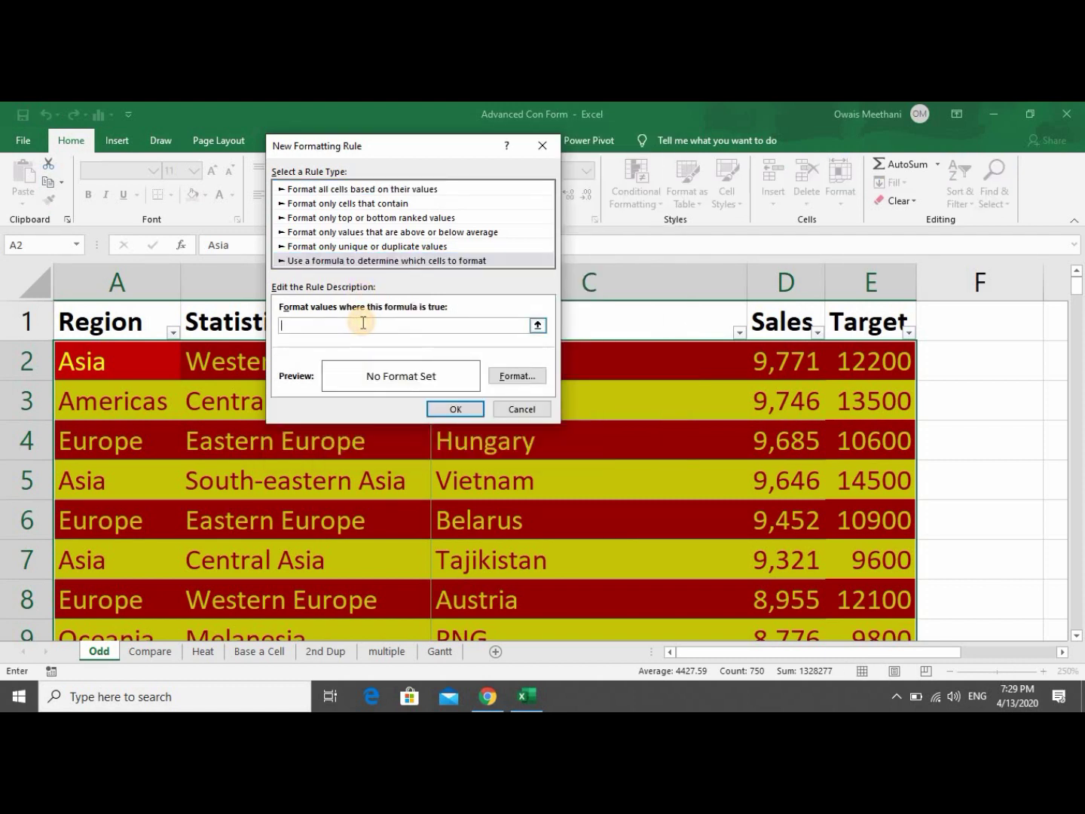
pyautogui.write('=MOD(ROW(),3)=2')
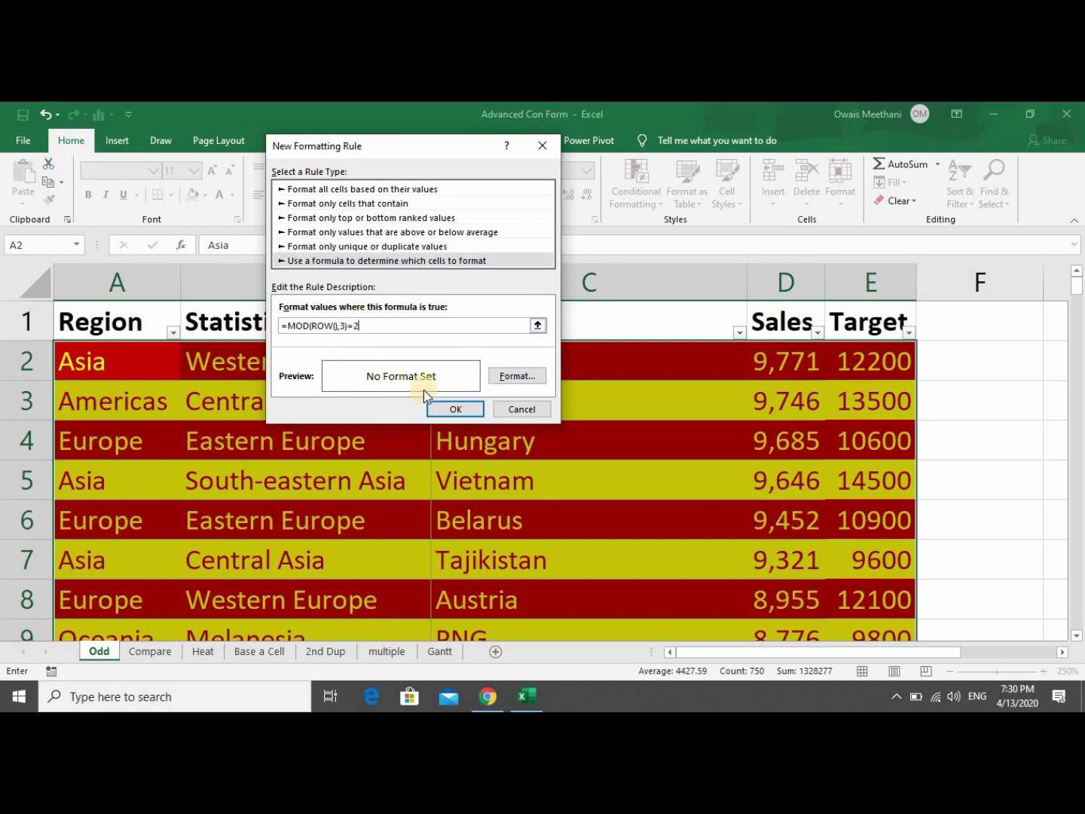
pyautogui.click(446, 414)
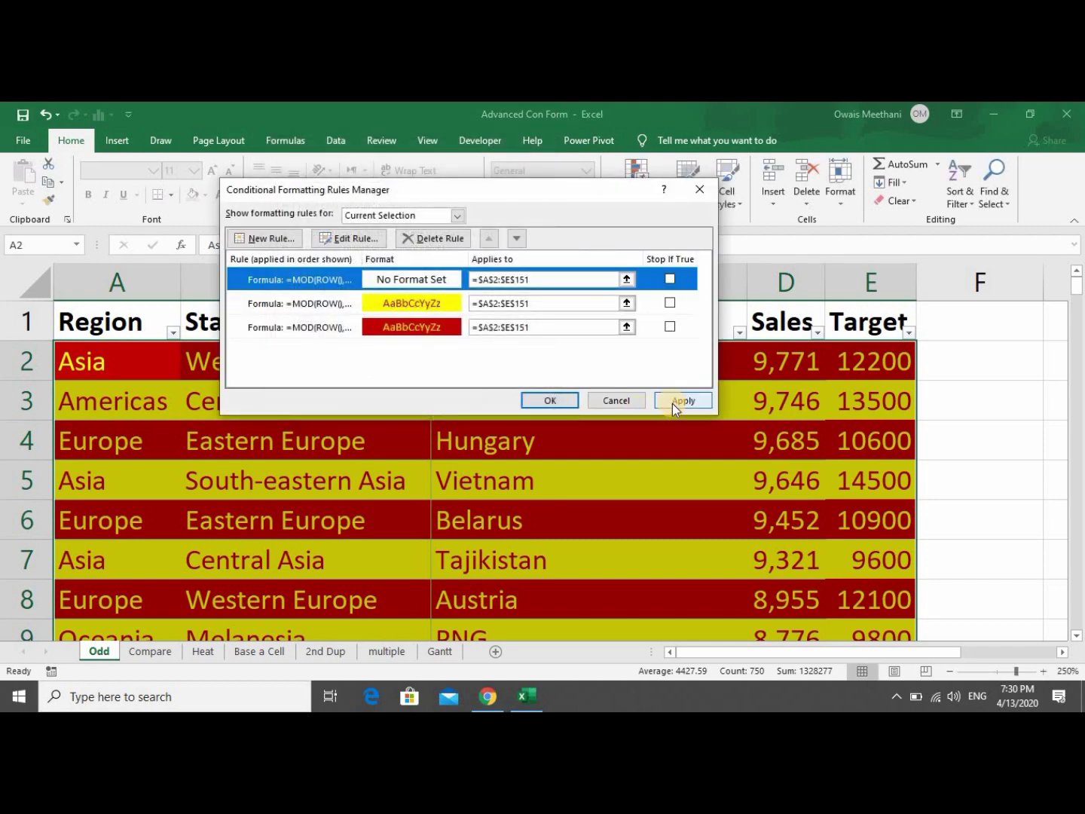
pyautogui.click(673, 402)
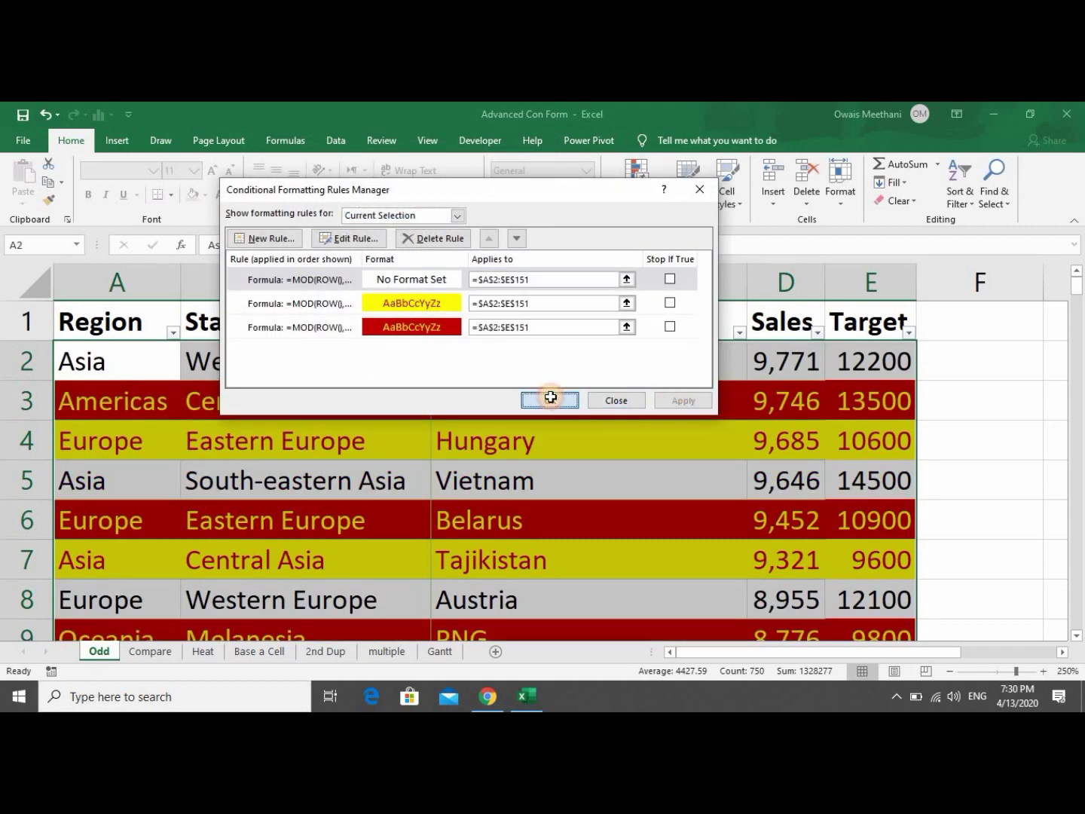
pyautogui.click(552, 399)
# Look through roughly the first twenty rows to check the three-row shading pattern, returning to the Region header.
pyautogui.click(353, 370)
pyautogui.press('Left')
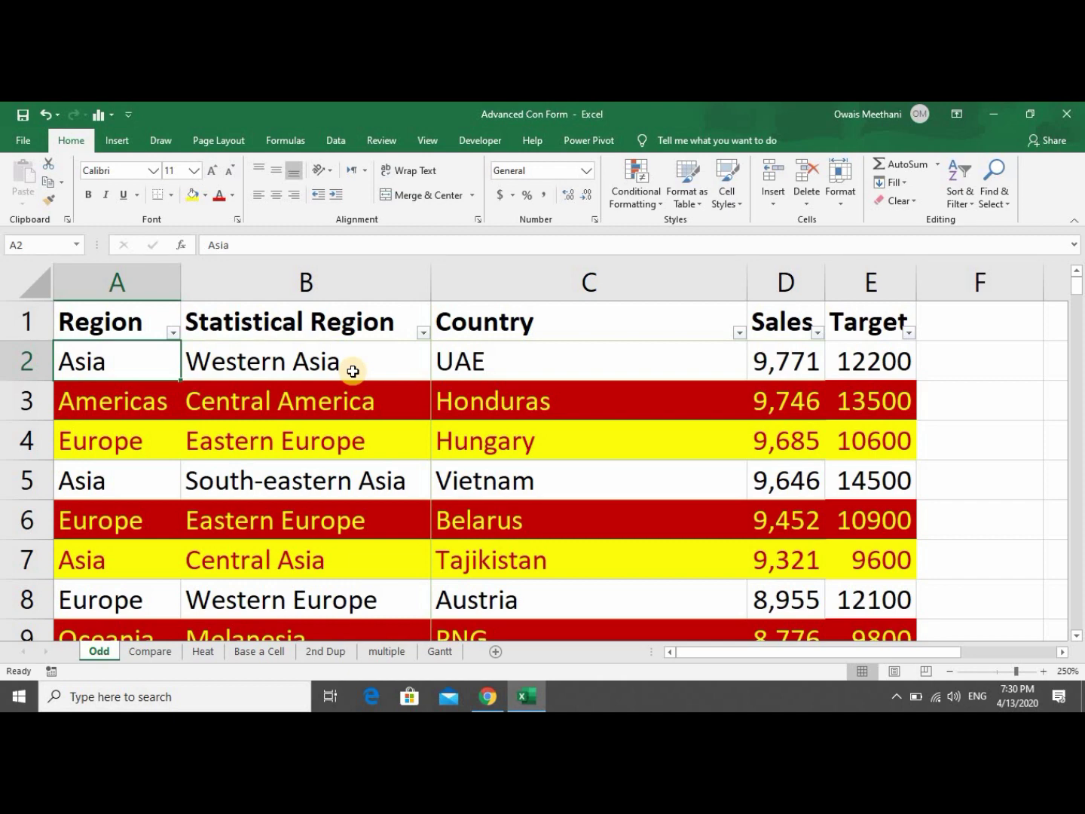
pyautogui.press('Down')
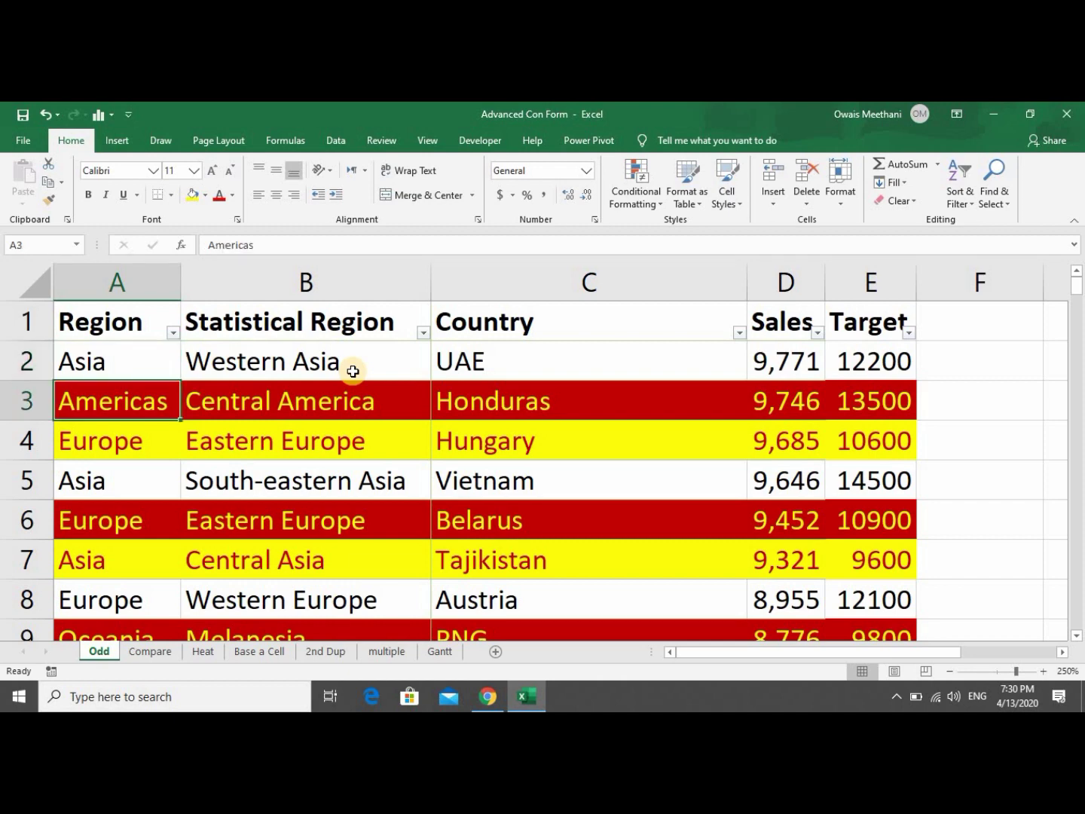
pyautogui.press('Down')
pyautogui.press('Down')
pyautogui.press('Up')
pyautogui.press('Up')
pyautogui.press('Up')
pyautogui.press('Down')
pyautogui.press('Down')
pyautogui.press('Down')
pyautogui.press('Down')
pyautogui.press('Down')
pyautogui.press('Down')
pyautogui.press('Down')
pyautogui.press('Down')
pyautogui.press('Down')
pyautogui.press('Down')
pyautogui.press('Down')
pyautogui.press('Down')
pyautogui.press('Down')
pyautogui.press('Down')
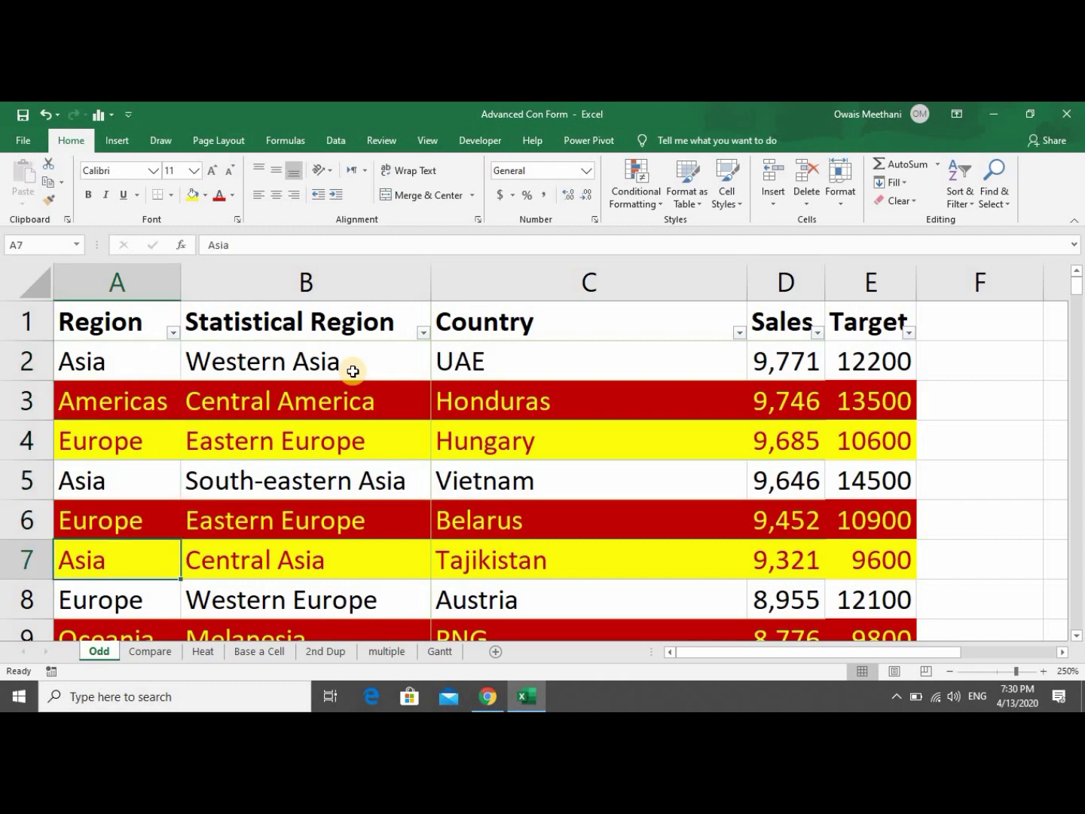
pyautogui.press('Down')
pyautogui.press('Down')
pyautogui.press('Down')
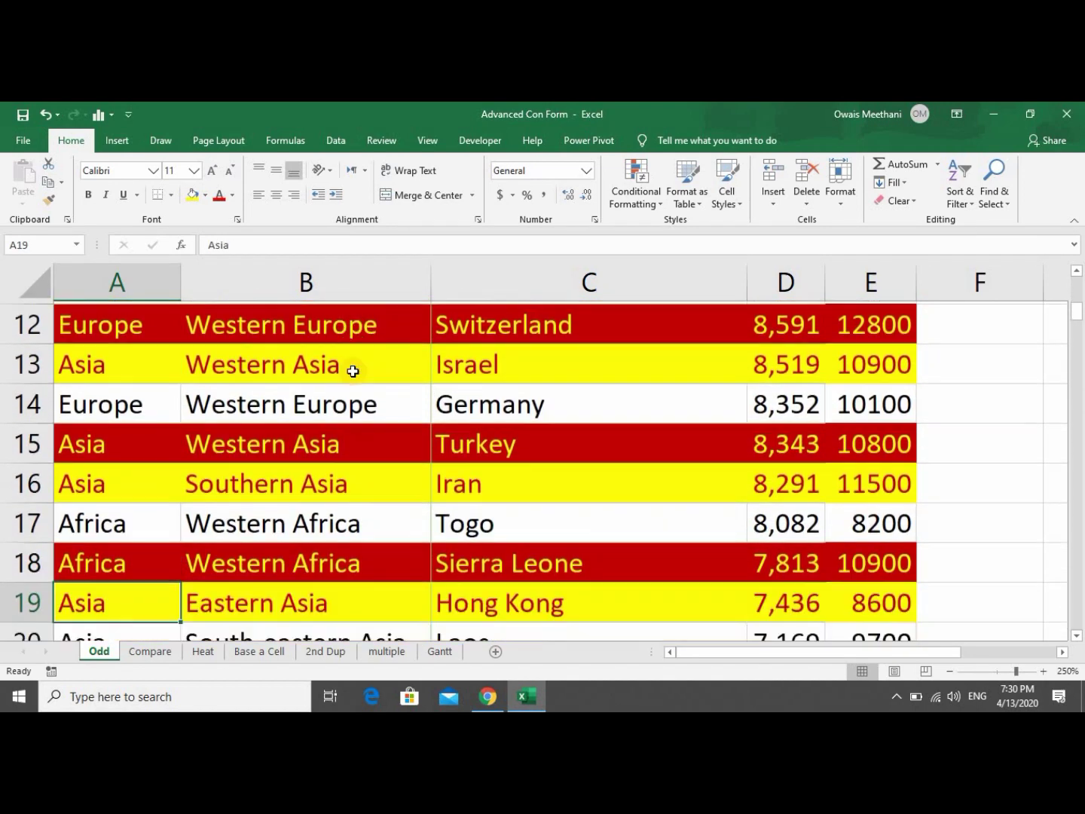
pyautogui.press('Up')
pyautogui.press('Up')
pyautogui.press('Up')
pyautogui.press('Up')
pyautogui.press('Up')
pyautogui.press('Up')
pyautogui.press('Up')
pyautogui.press('Up')
pyautogui.press('Up')
pyautogui.press('Up')
pyautogui.press('Up')
pyautogui.press('Up')
pyautogui.press('Up')
pyautogui.press('Up')
pyautogui.press('Up')
pyautogui.press('Up')
pyautogui.press('Up')
pyautogui.press('Up')
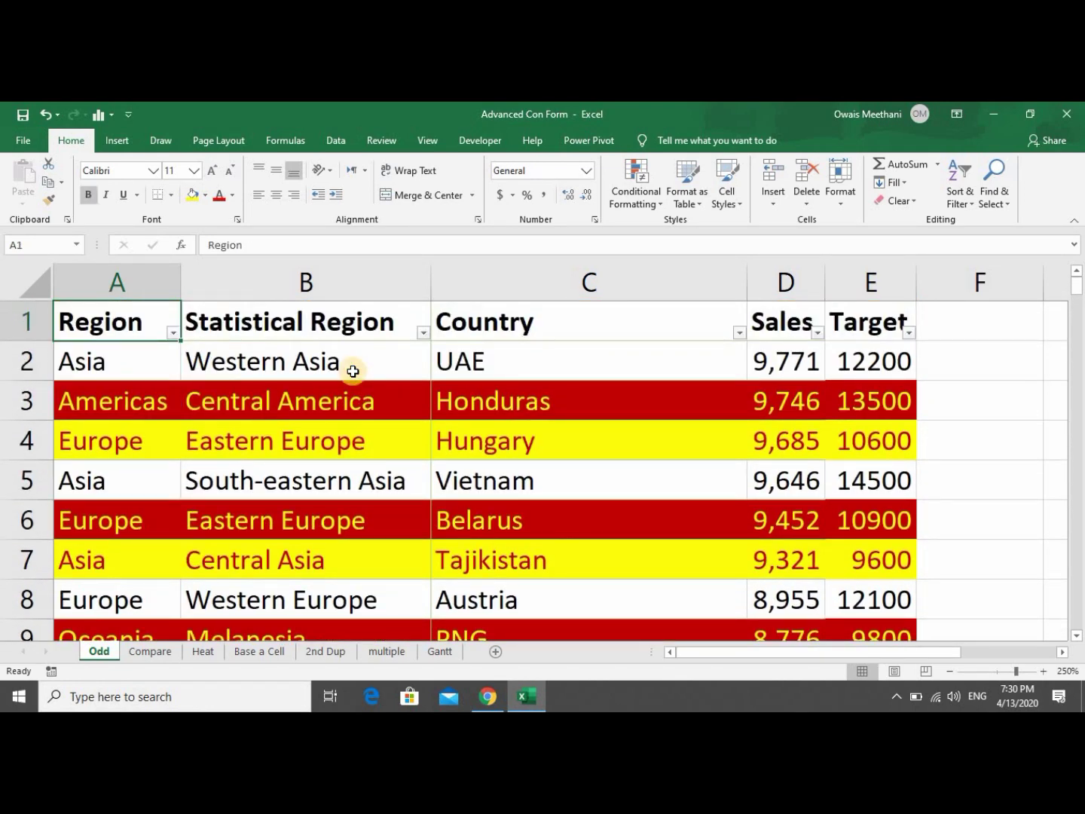
# Format the header cells A1:E1 with a white font, black fill and centred text.
pyautogui.hotkey('shift', 'Right')
pyautogui.hotkey('shift', 'Right')
pyautogui.hotkey('shift', 'Right')
pyautogui.hotkey('shift', 'Right')
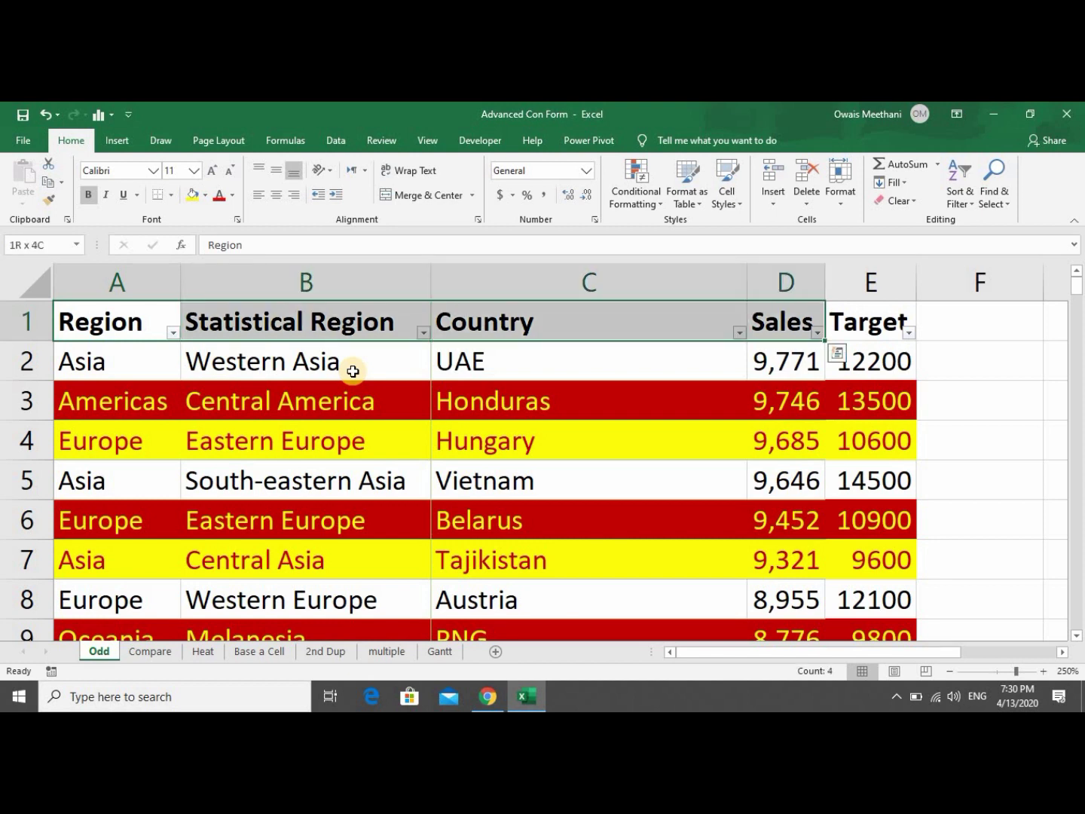
pyautogui.click(231, 195)
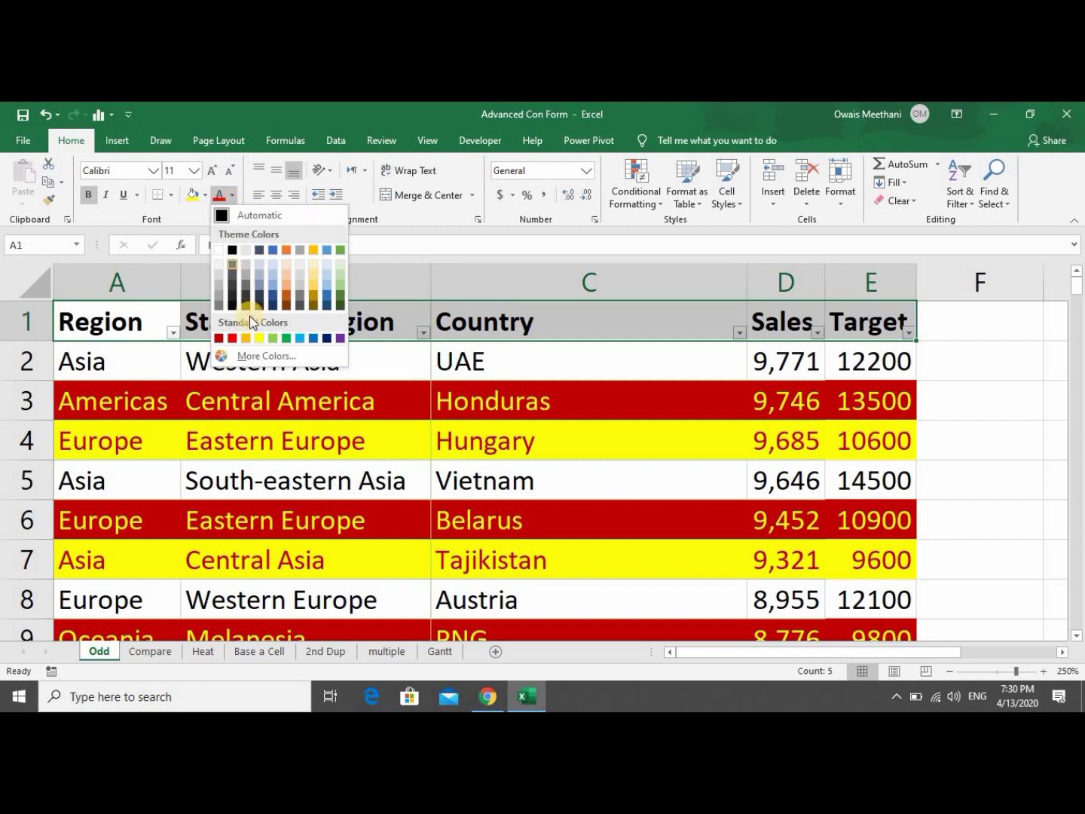
pyautogui.click(220, 249)
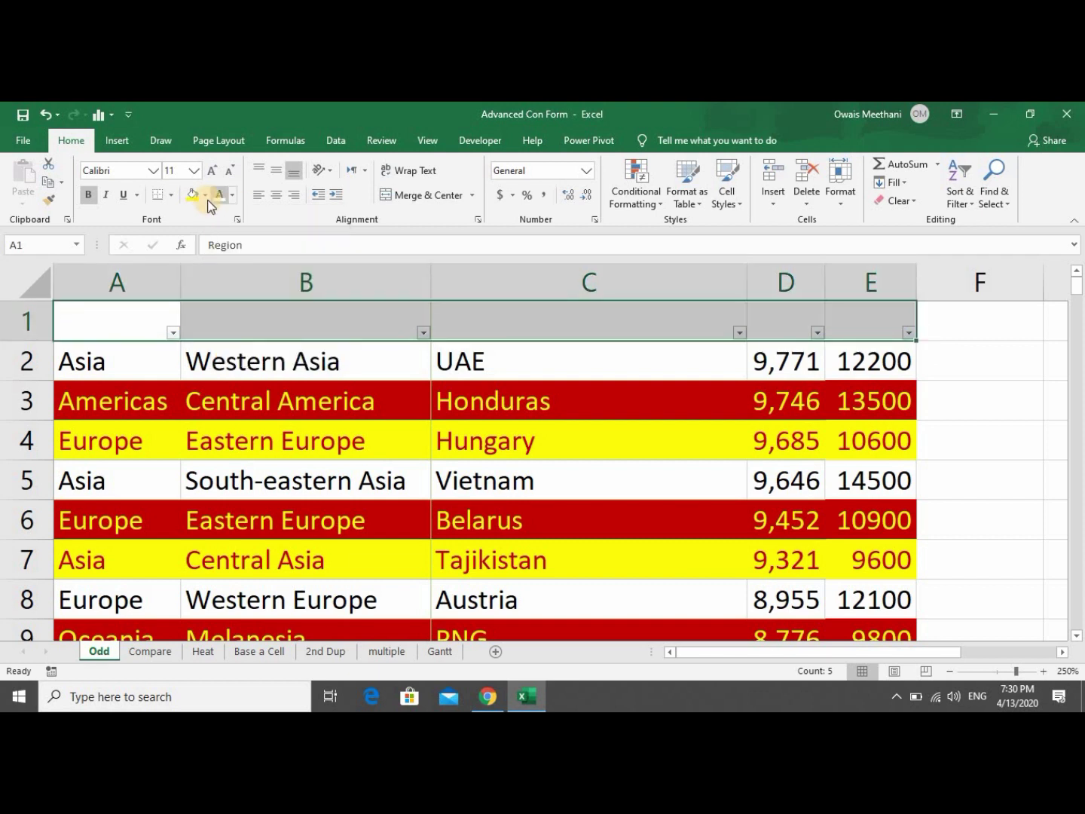
pyautogui.click(205, 198)
pyautogui.click(205, 228)
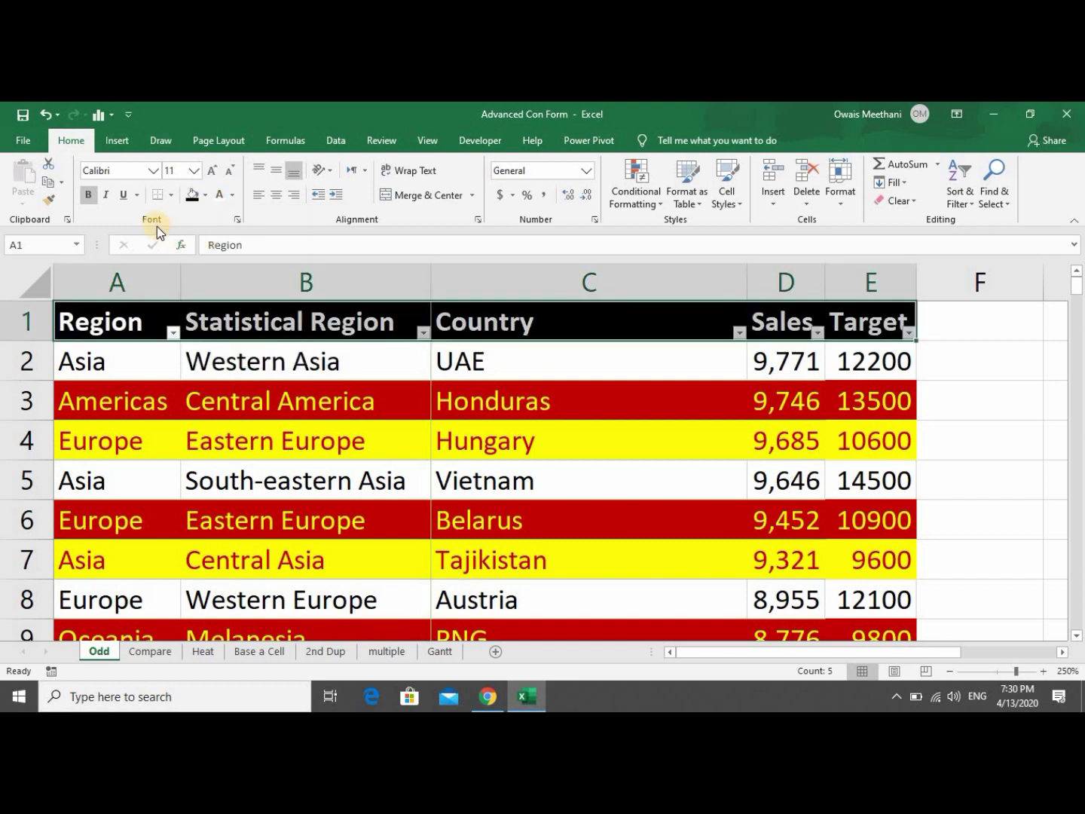
pyautogui.click(277, 194)
pyautogui.click(274, 319)
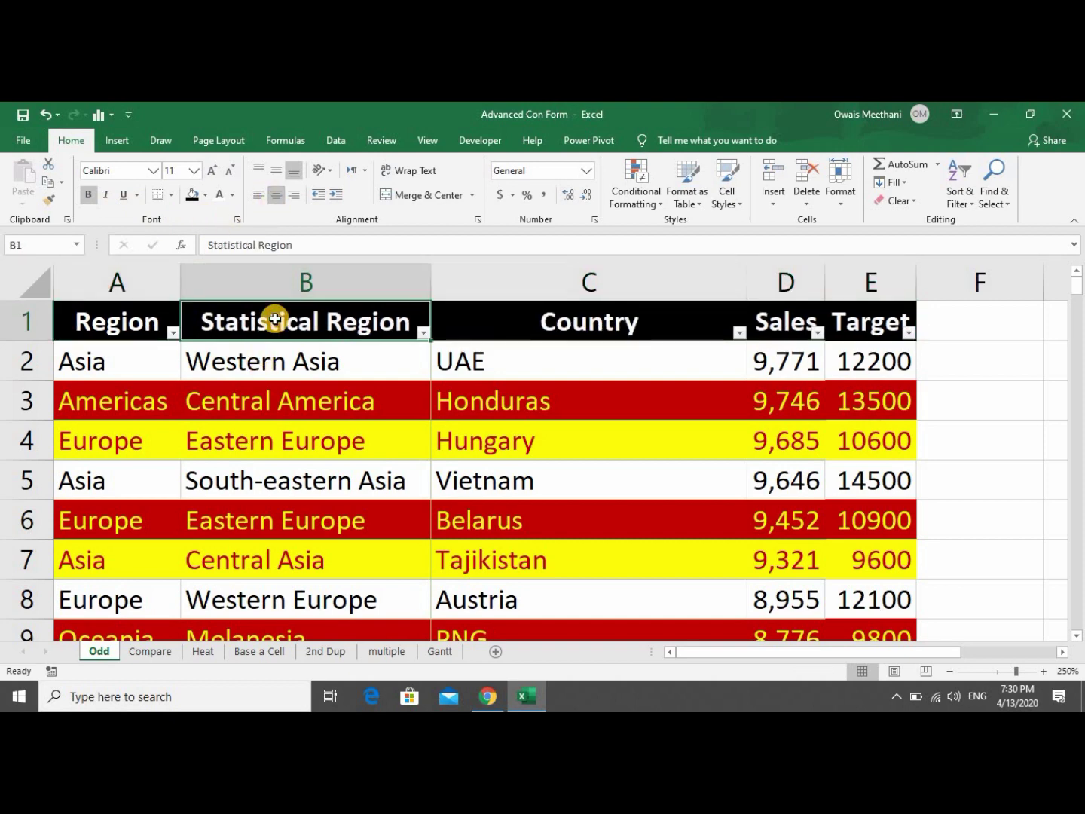
# Go down the Statistical Region column past row 47 to examine the three-row shading across the data.
pyautogui.press('Down')
pyautogui.press('Down')
pyautogui.press('Down')
pyautogui.press('Down')
pyautogui.press('Down')
pyautogui.press('Down')
pyautogui.press('Down')
pyautogui.press('Down')
pyautogui.press('Down')
pyautogui.press('Down')
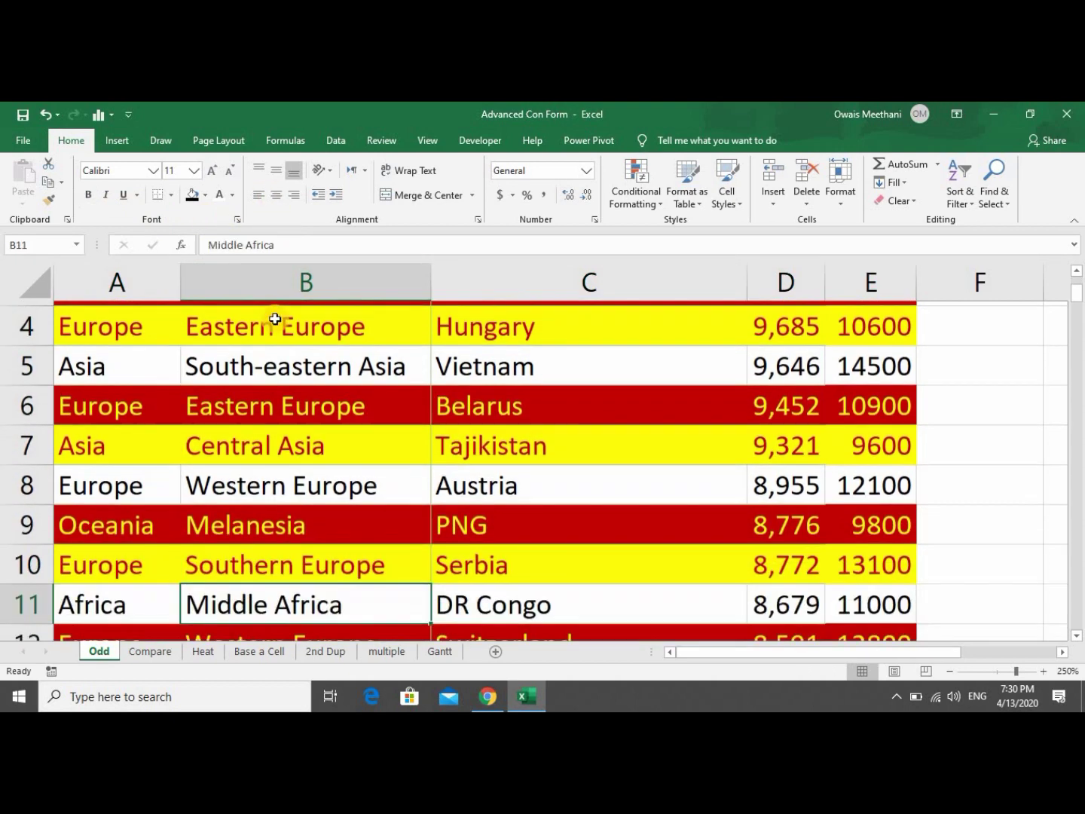
pyautogui.press('Down')
pyautogui.press('Down')
pyautogui.press('Down')
pyautogui.press('Down')
pyautogui.press('Down')
pyautogui.press('Down')
pyautogui.press('Down')
pyautogui.press('Down')
pyautogui.press('Down')
pyautogui.press('Down')
pyautogui.press('Down')
pyautogui.press('Down')
pyautogui.press('Down')
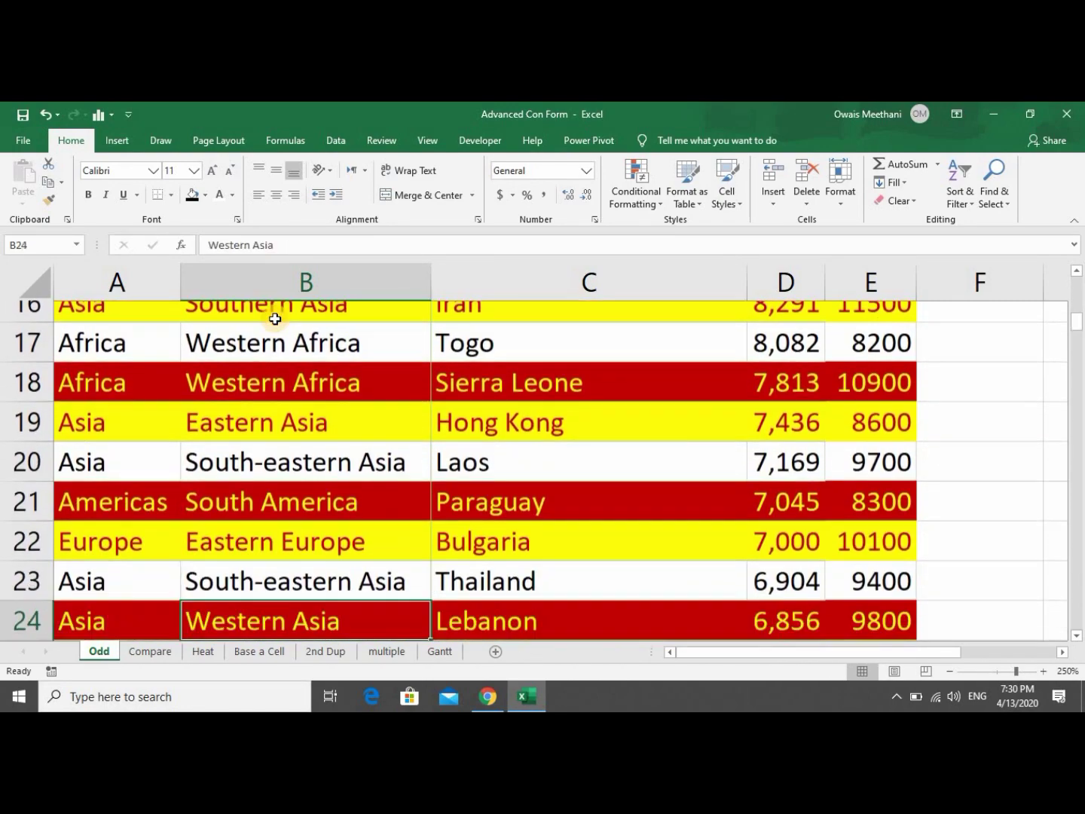
pyautogui.press('Down')
pyautogui.press('Down')
pyautogui.press('Down')
pyautogui.press('Down')
pyautogui.press('Down')
pyautogui.press('Down')
pyautogui.press('Down')
pyautogui.press('Down')
pyautogui.press('Down')
pyautogui.press('Down')
pyautogui.press('Down')
pyautogui.press('Down')
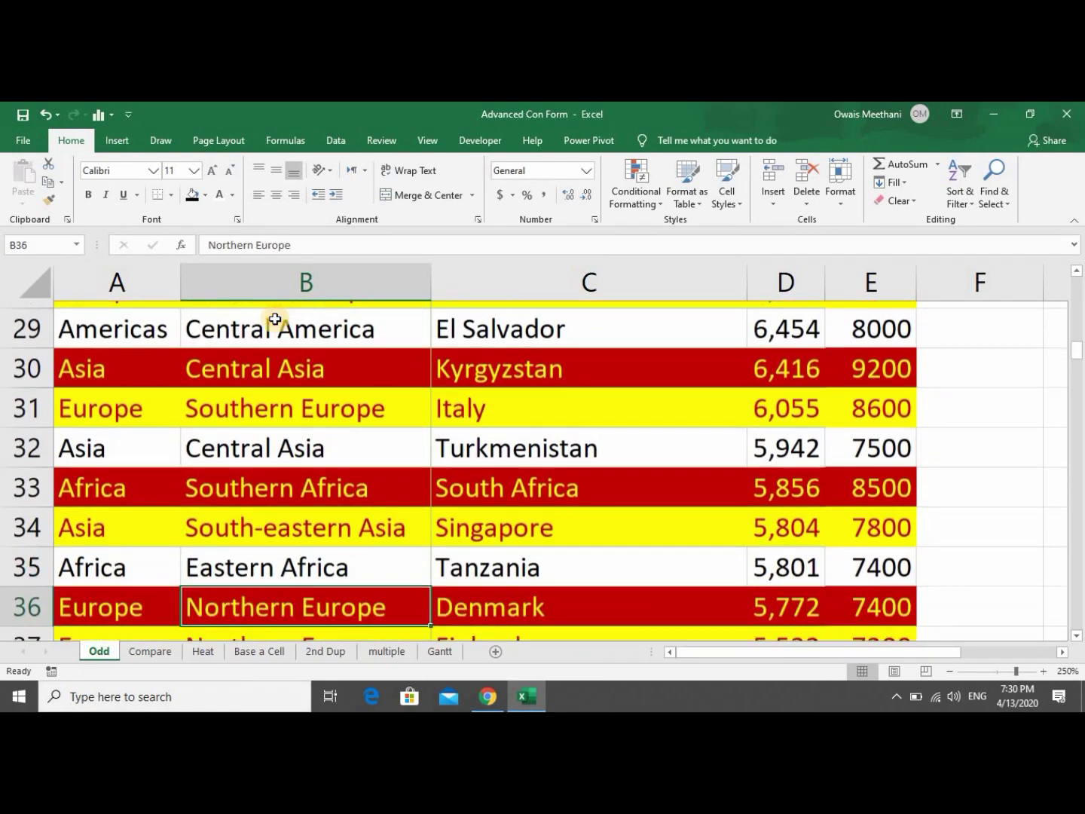
pyautogui.press('Down')
pyautogui.press('Down')
pyautogui.press('Down')
pyautogui.press('Down')
pyautogui.press('Down')
pyautogui.press('Down')
pyautogui.press('Down')
pyautogui.press('Down')
pyautogui.press('Down')
pyautogui.press('Down')
pyautogui.press('Down')
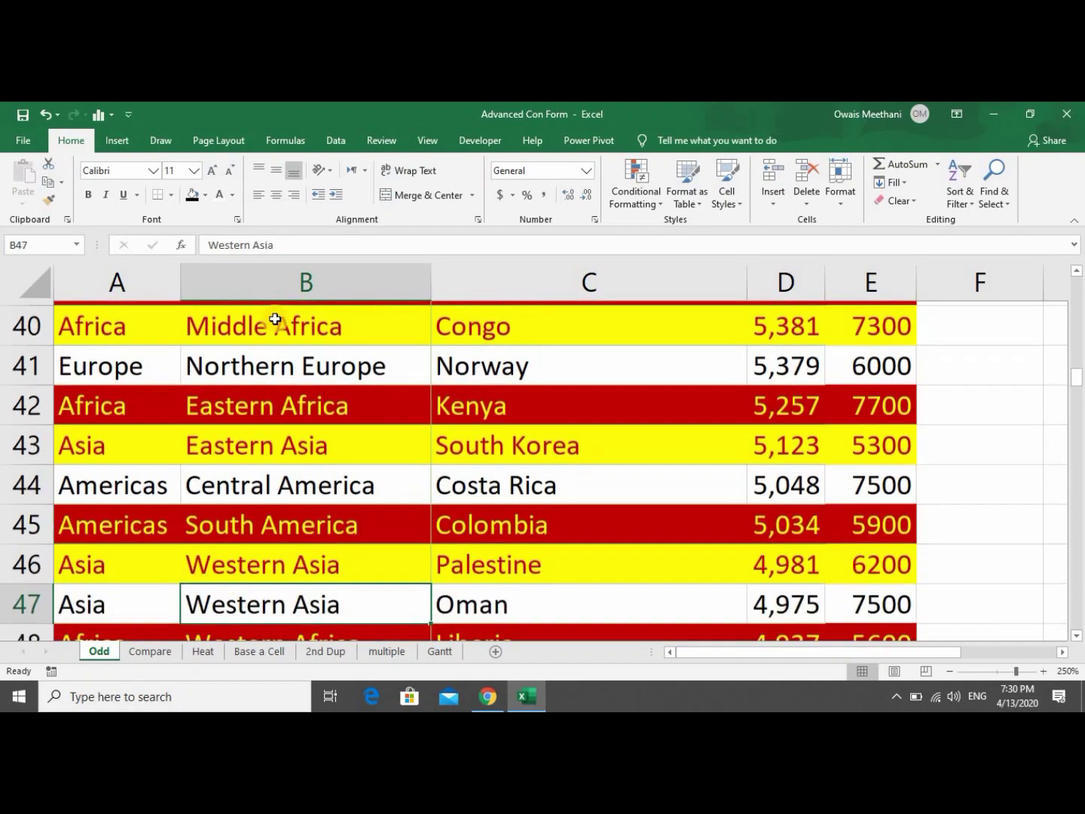
pyautogui.press('Down')
pyautogui.press('Down')
pyautogui.press('Down')
pyautogui.press('Down')
pyautogui.press('Down')
pyautogui.press('Down')
pyautogui.press('Down')
pyautogui.press('Down')
pyautogui.press('Down')
pyautogui.press('Down')
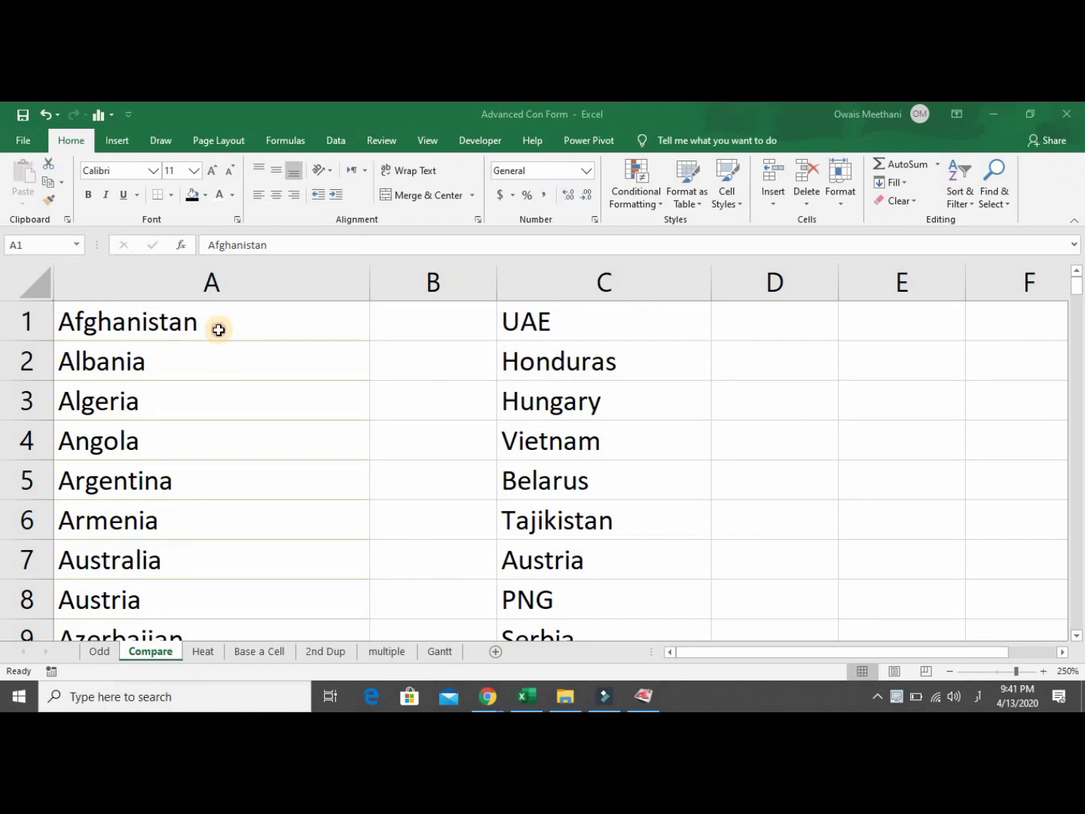
# Look down the country list in column A of the Compare sheet and return to its first entry.
pyautogui.click(219, 328)
pyautogui.press('Down')
pyautogui.press('Down')
pyautogui.press('Down')
pyautogui.press('Down')
pyautogui.press('Down')
pyautogui.press('Down')
pyautogui.press('Down')
pyautogui.press('Down')
pyautogui.press('Down')
pyautogui.press('Down')
pyautogui.press('Down')
pyautogui.press('Down')
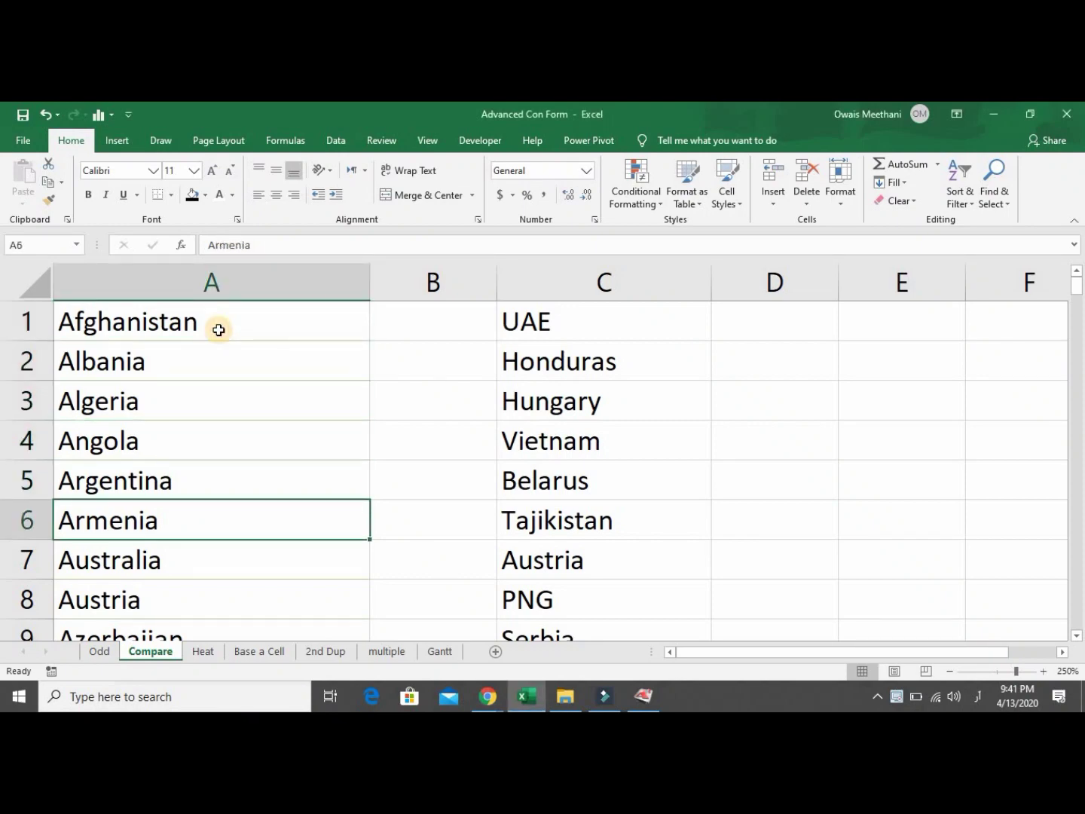
pyautogui.press('Up')
pyautogui.press('Up')
pyautogui.press('Up')
pyautogui.press('Up')
pyautogui.press('Up')
pyautogui.press('Up')
pyautogui.press('Up')
pyautogui.press('Up')
pyautogui.press('Up')
pyautogui.press('Up')
pyautogui.press('Up')
pyautogui.press('Up')
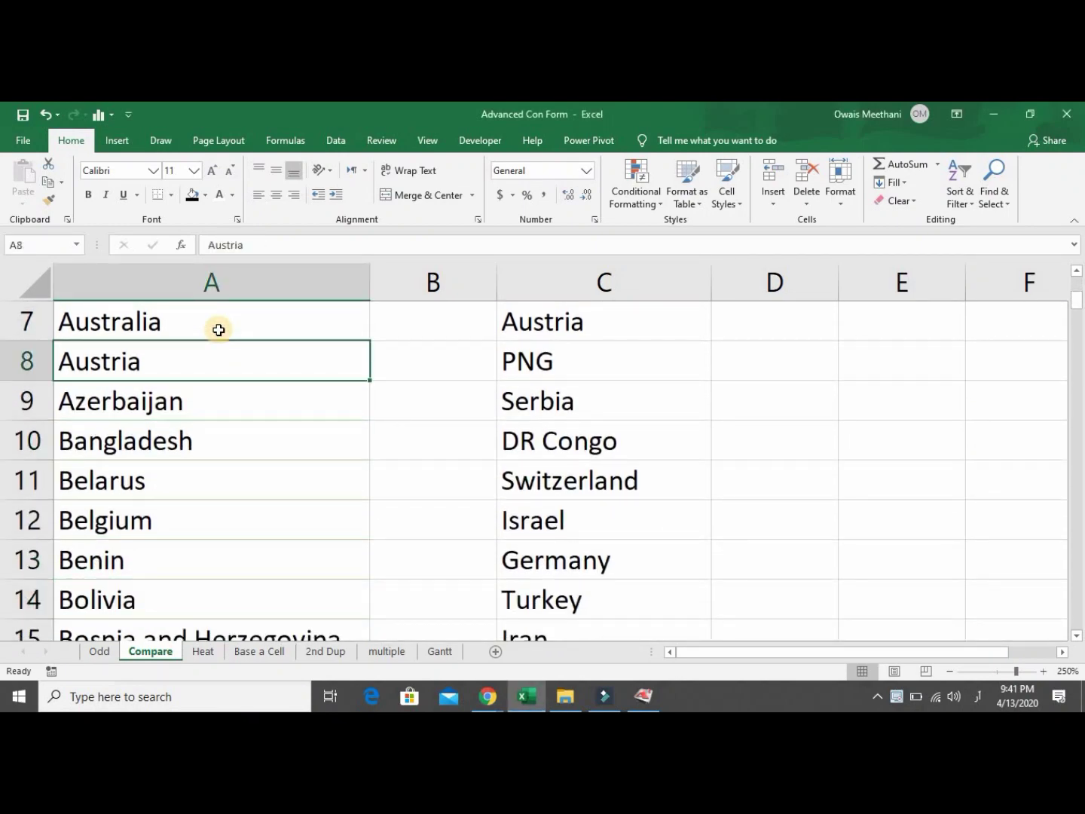
# Look through the shorter country list in column C down past its last entry, then return to cell A1.
pyautogui.press('Right')
pyautogui.press('Right')
pyautogui.press('Down')
pyautogui.press('Down')
pyautogui.press('Down')
pyautogui.press('Down')
pyautogui.press('Down')
pyautogui.press('Down')
pyautogui.press('Down')
pyautogui.press('Down')
pyautogui.press('Down')
pyautogui.press('Down')
pyautogui.press('Down')
pyautogui.press('Down')
pyautogui.press('Down')
pyautogui.press('Down')
pyautogui.press('Down')
pyautogui.press('Down')
pyautogui.press('Down')
pyautogui.press('Down')
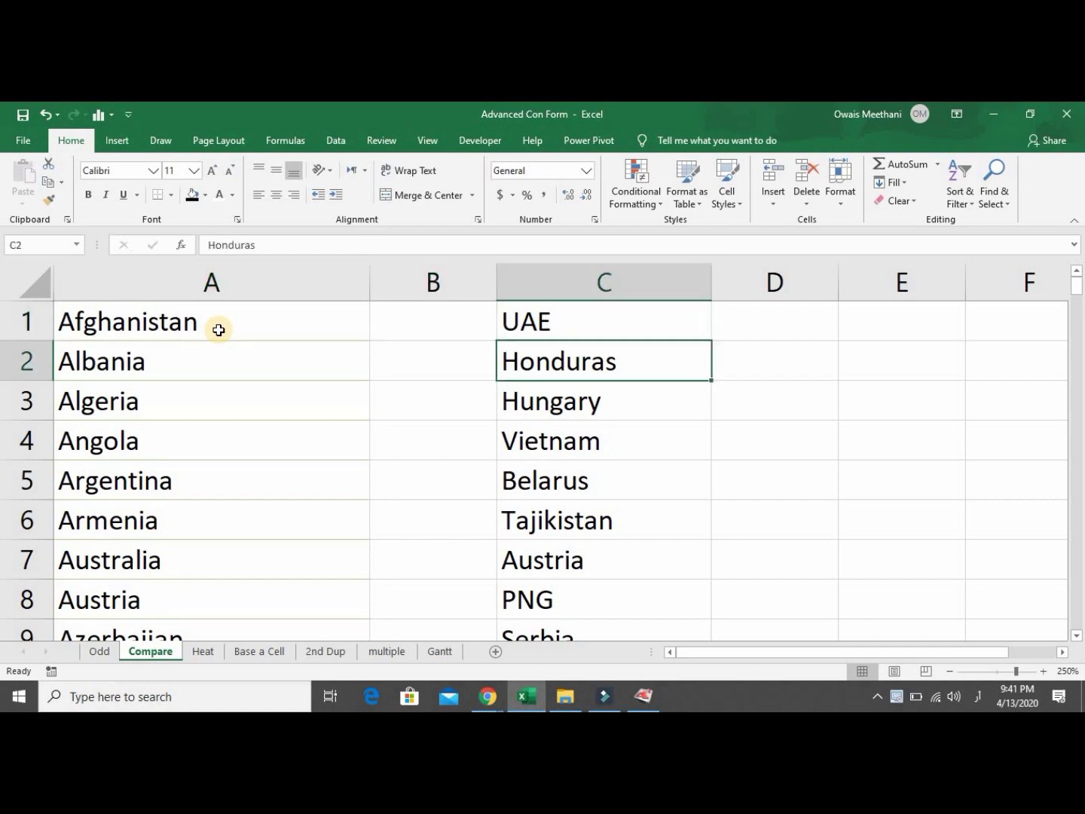
pyautogui.press('Down')
pyautogui.press('Down')
pyautogui.press('Down')
pyautogui.press('Down')
pyautogui.press('Down')
pyautogui.press('Down')
pyautogui.press('Down')
pyautogui.press('Down')
pyautogui.press('Down')
pyautogui.press('Down')
pyautogui.press('Down')
pyautogui.press('Down')
pyautogui.press('Down')
pyautogui.press('Down')
pyautogui.press('Down')
pyautogui.press('Down')
pyautogui.press('Down')
pyautogui.press('Up')
pyautogui.press('Up')
pyautogui.press('Up')
pyautogui.press('Up')
pyautogui.press('Up')
pyautogui.press('Up')
pyautogui.press('Up')
pyautogui.press('Up')
pyautogui.press('Up')
pyautogui.press('Up')
pyautogui.press('Up')
pyautogui.press('Up')
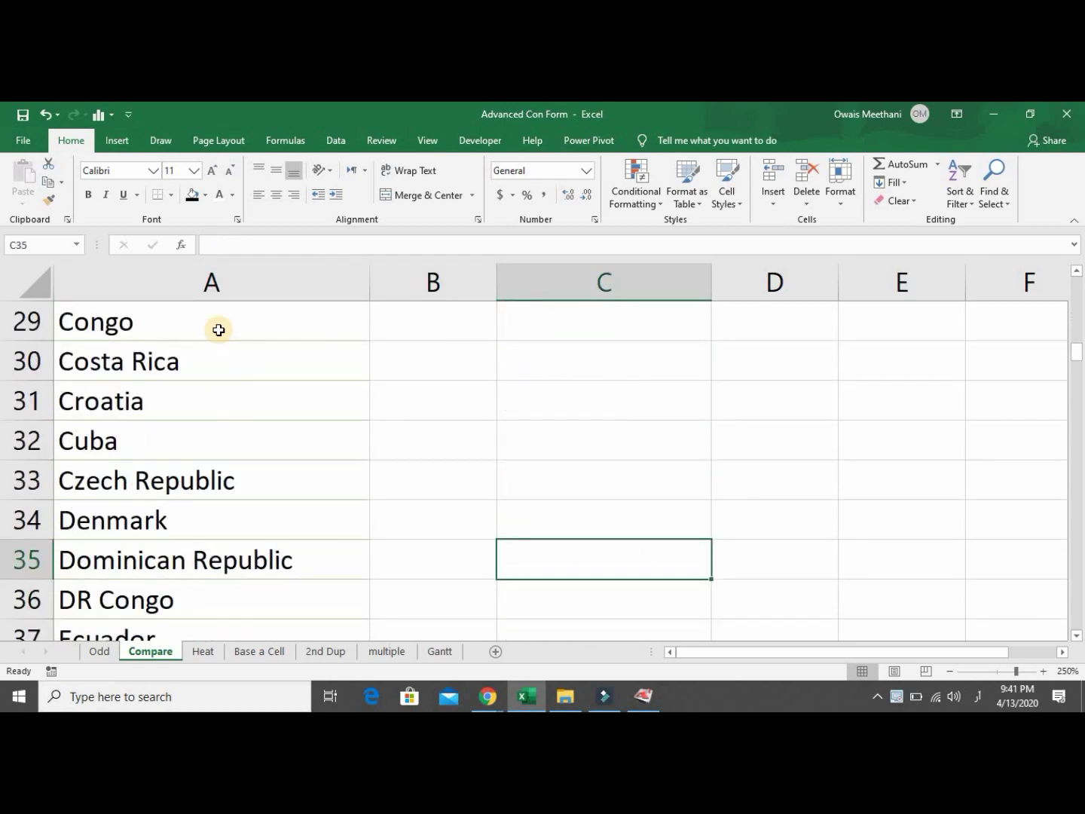
pyautogui.press('Down')
pyautogui.press('Up')
pyautogui.press('Up')
pyautogui.press('Up')
pyautogui.press('Up')
pyautogui.press('Up')
pyautogui.press('Up')
pyautogui.press('Up')
pyautogui.press('Up')
pyautogui.press('Up')
pyautogui.press('Up')
pyautogui.press('Up')
pyautogui.press('Up')
pyautogui.press('Up')
pyautogui.press('Up')
pyautogui.press('Up')
pyautogui.press('Up')
pyautogui.press('Up')
pyautogui.press('Up')
pyautogui.press('Up')
pyautogui.press('Up')
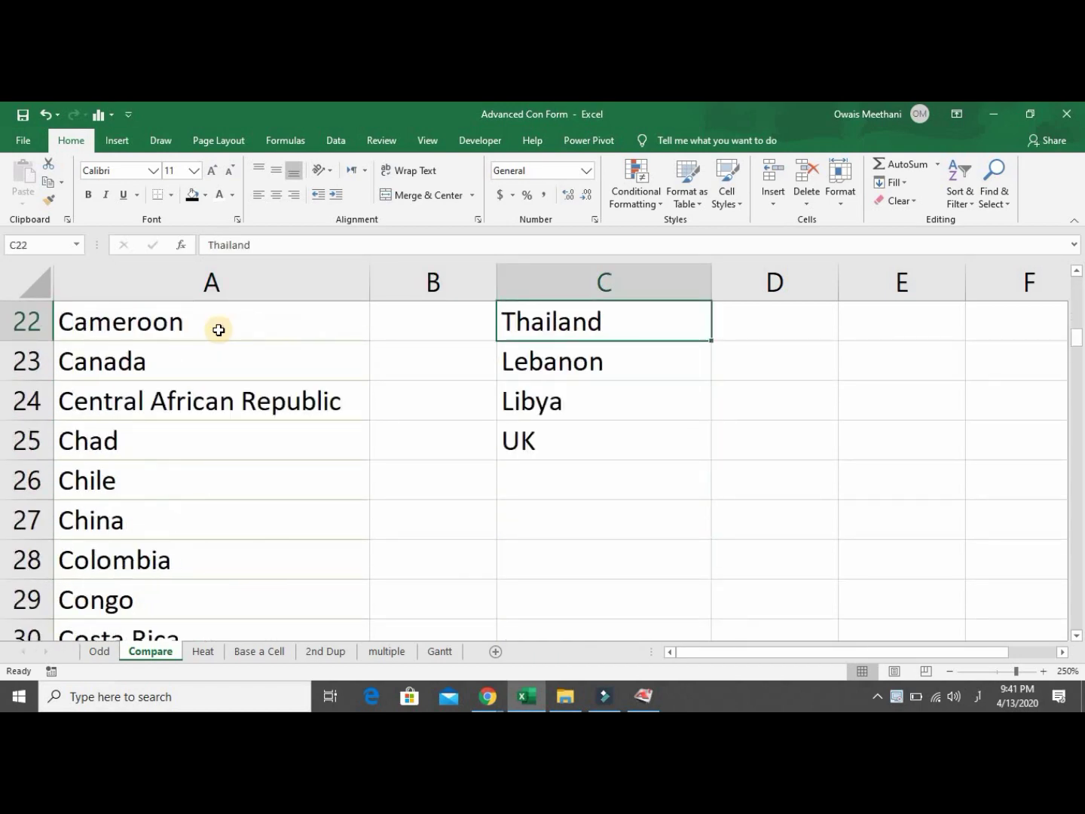
pyautogui.press('Left')
pyautogui.press('Left')
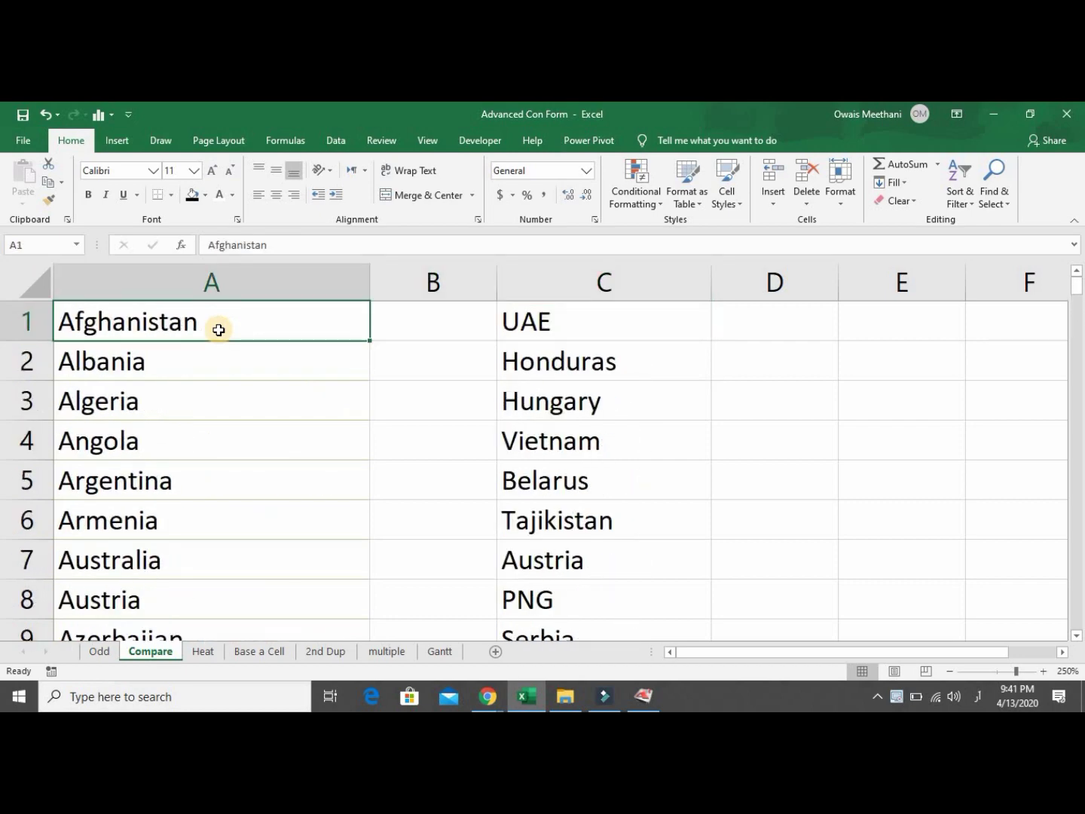
pyautogui.hotkey('ctrl', 'shift', 'Down')
pyautogui.hotkey('ctrl', 'shift', 'Up')
pyautogui.press('Right')
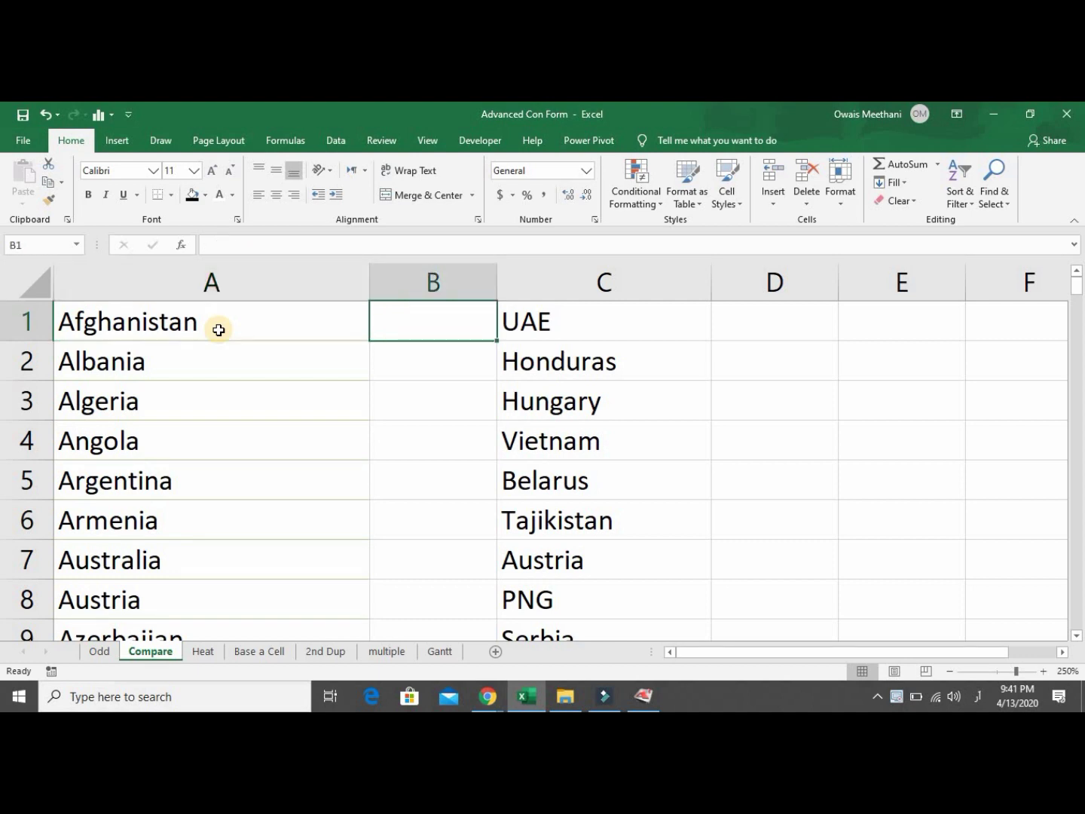
pyautogui.press('Left')
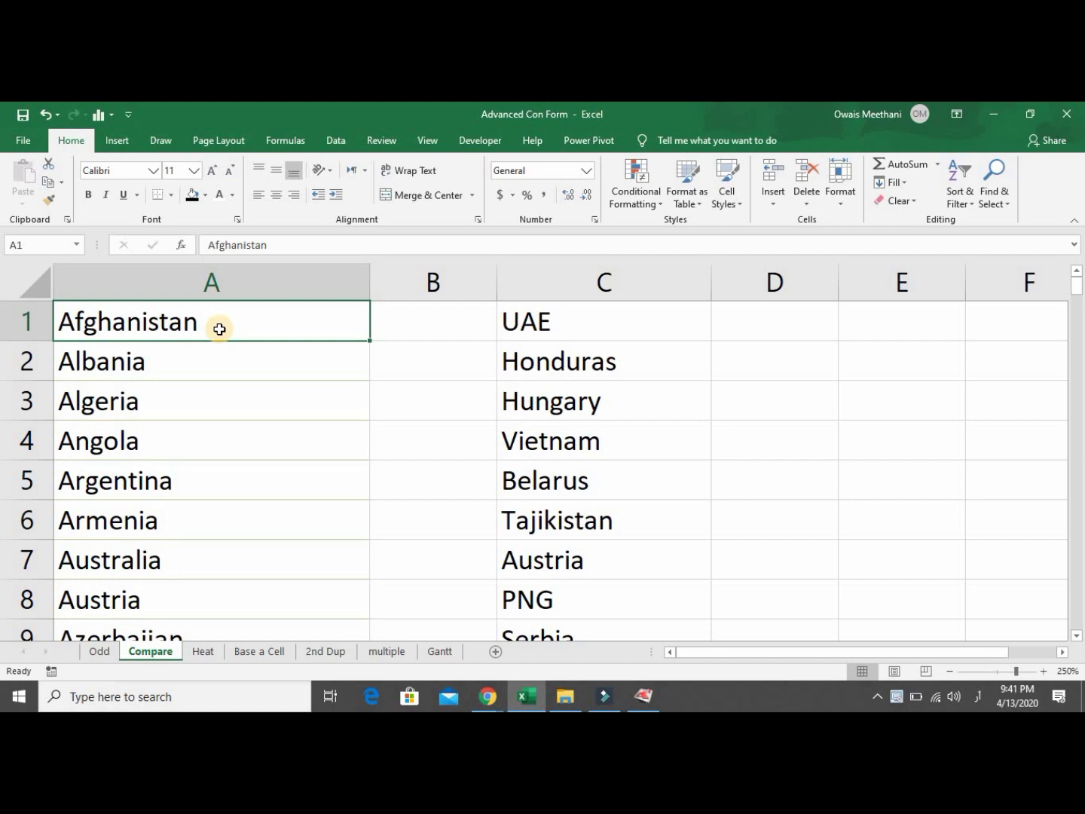
# Name the country list in A1:A150 List1.
pyautogui.hotkey('ctrl', 'shift', 'Down')
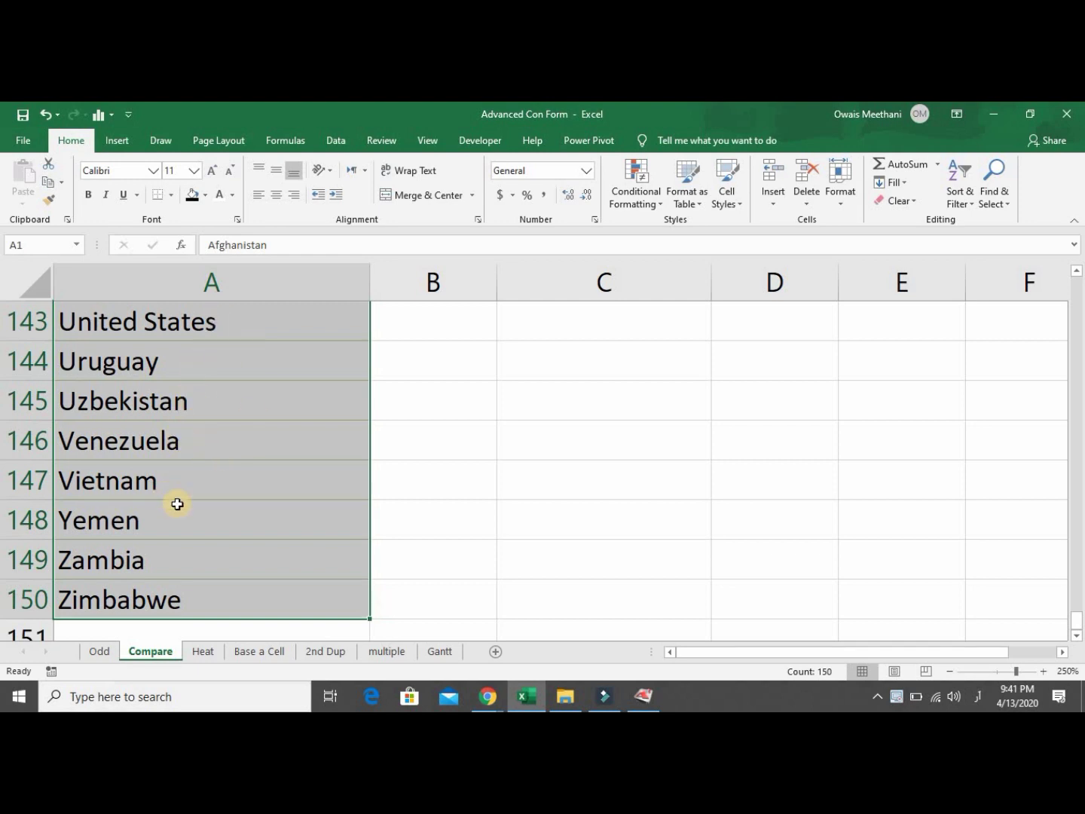
pyautogui.click(78, 274)
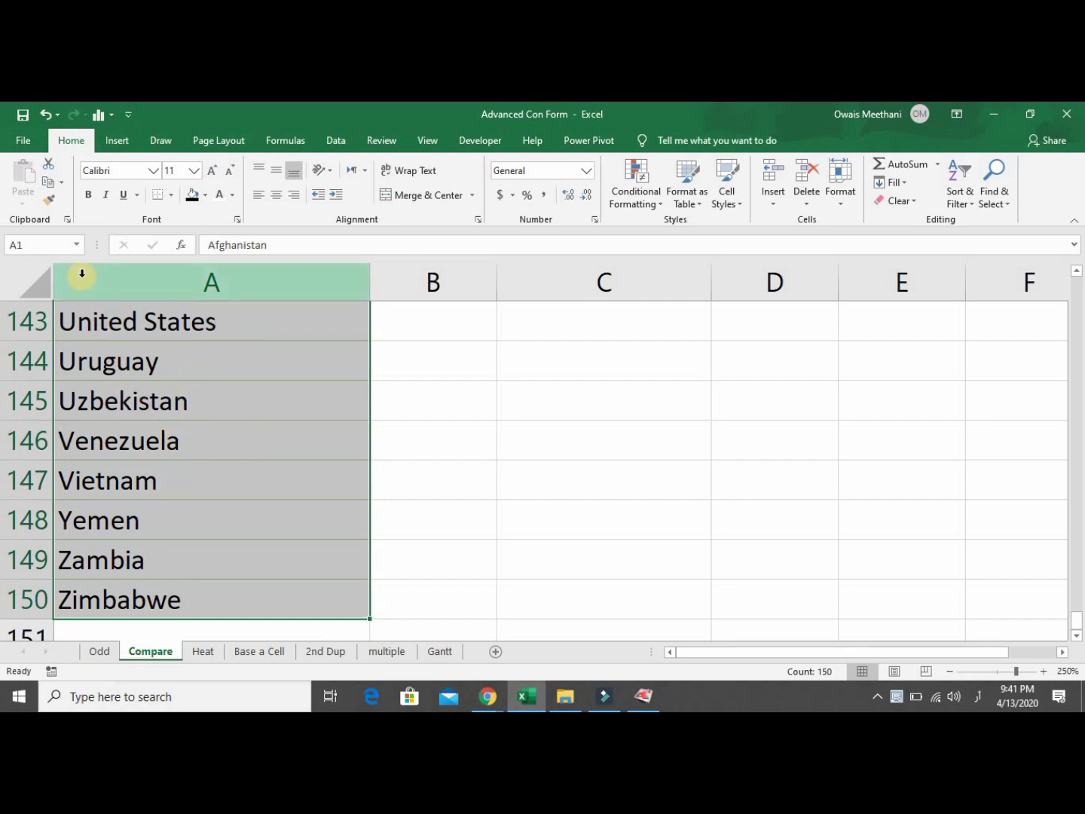
pyautogui.click(57, 244)
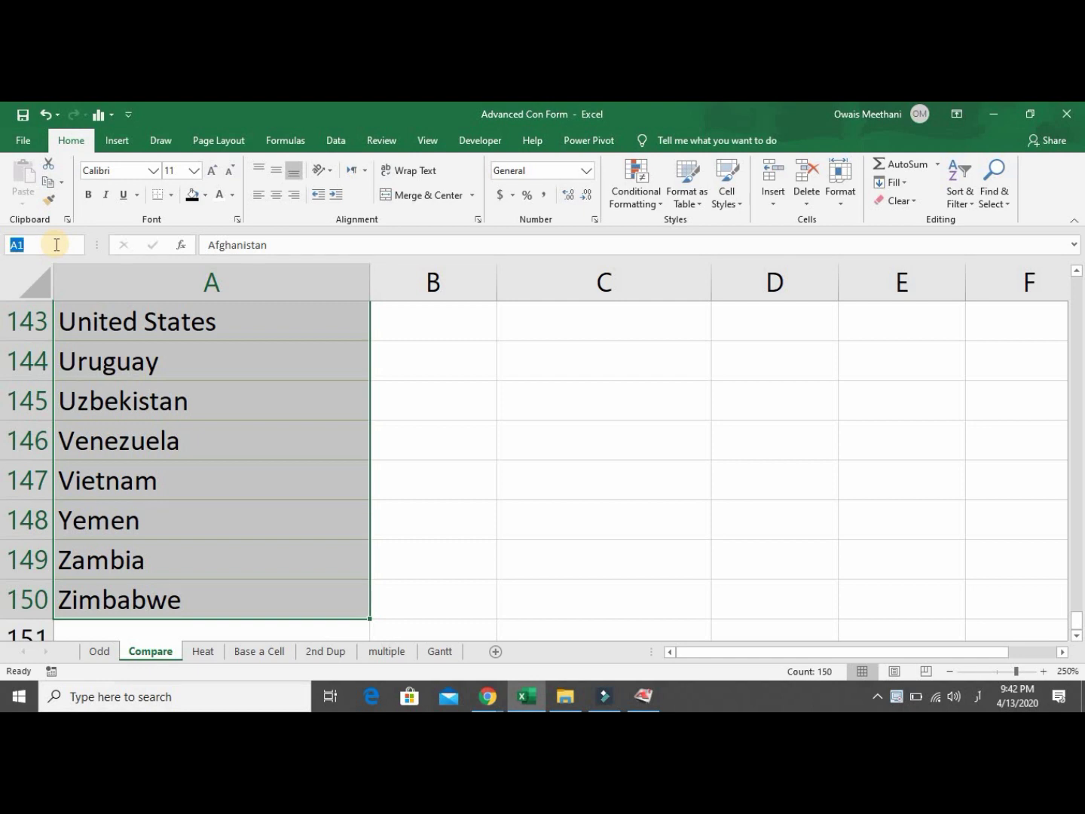
pyautogui.write('سیقت1')
pyautogui.press('BackSpace')
pyautogui.press('BackSpace')
pyautogui.press('BackSpace')
pyautogui.press('BackSpace')
pyautogui.press('BackSpace')
pyautogui.press('super+space')
pyautogui.press('super+space')
pyautogui.write('List1')
pyautogui.press('Return')
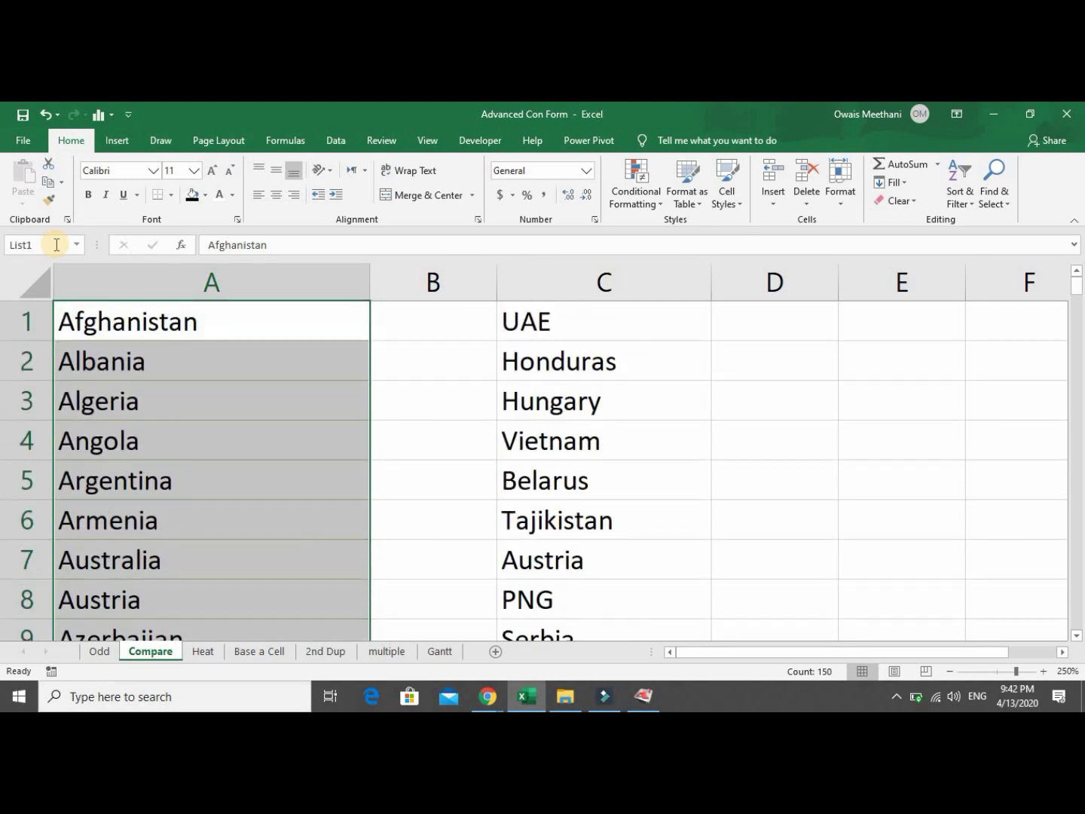
# Name the country list in C1:C25 List2.
pyautogui.press('Left')
pyautogui.press('Right')
pyautogui.press('Right')
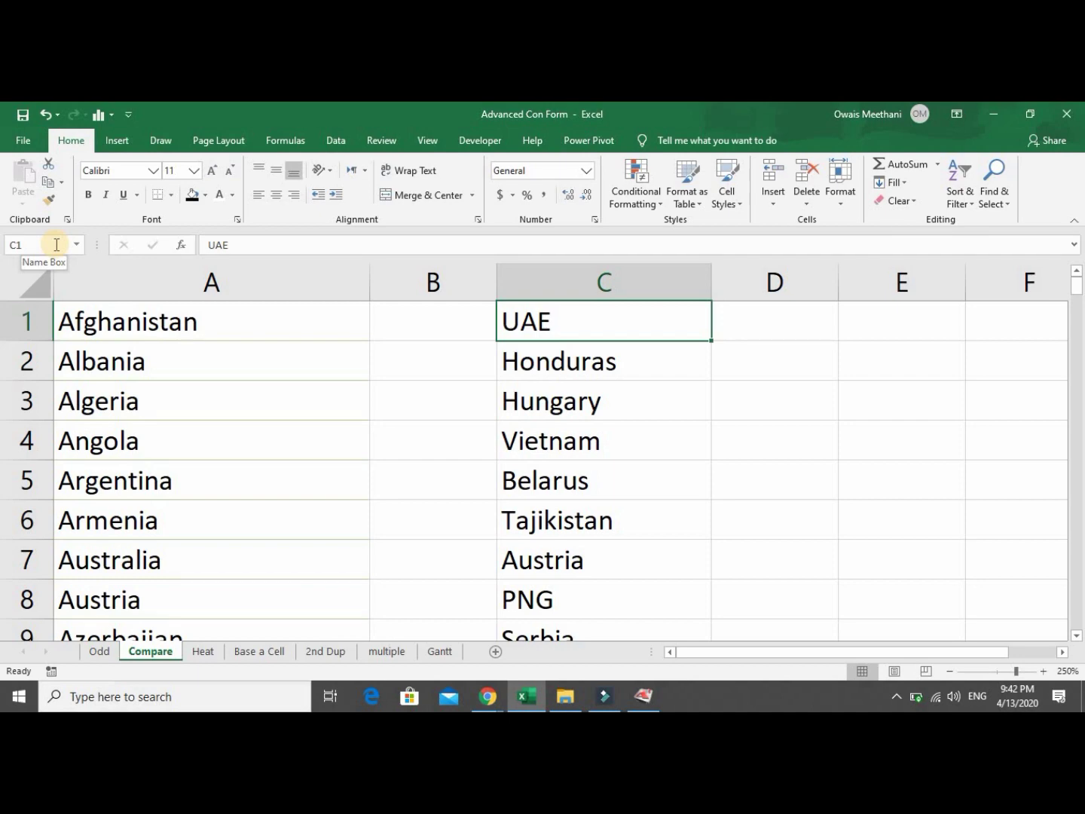
pyautogui.hotkey('ctrl', 'shift', 'Down')
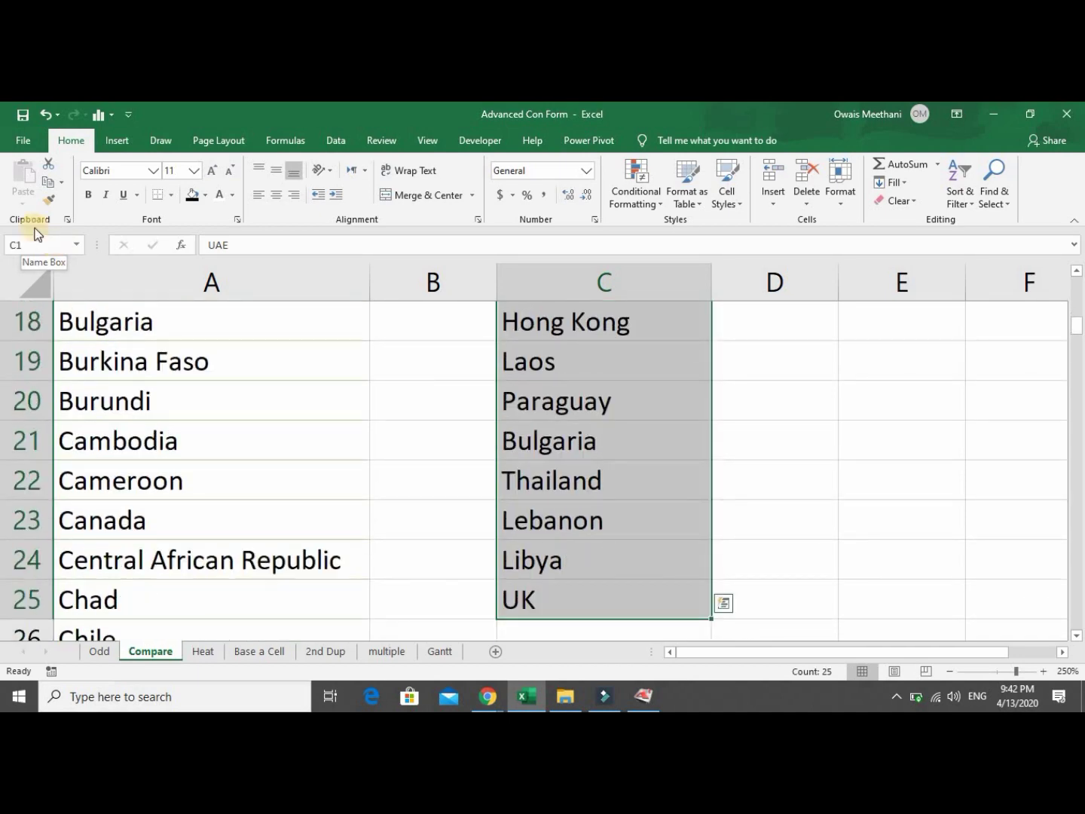
pyautogui.click(40, 246)
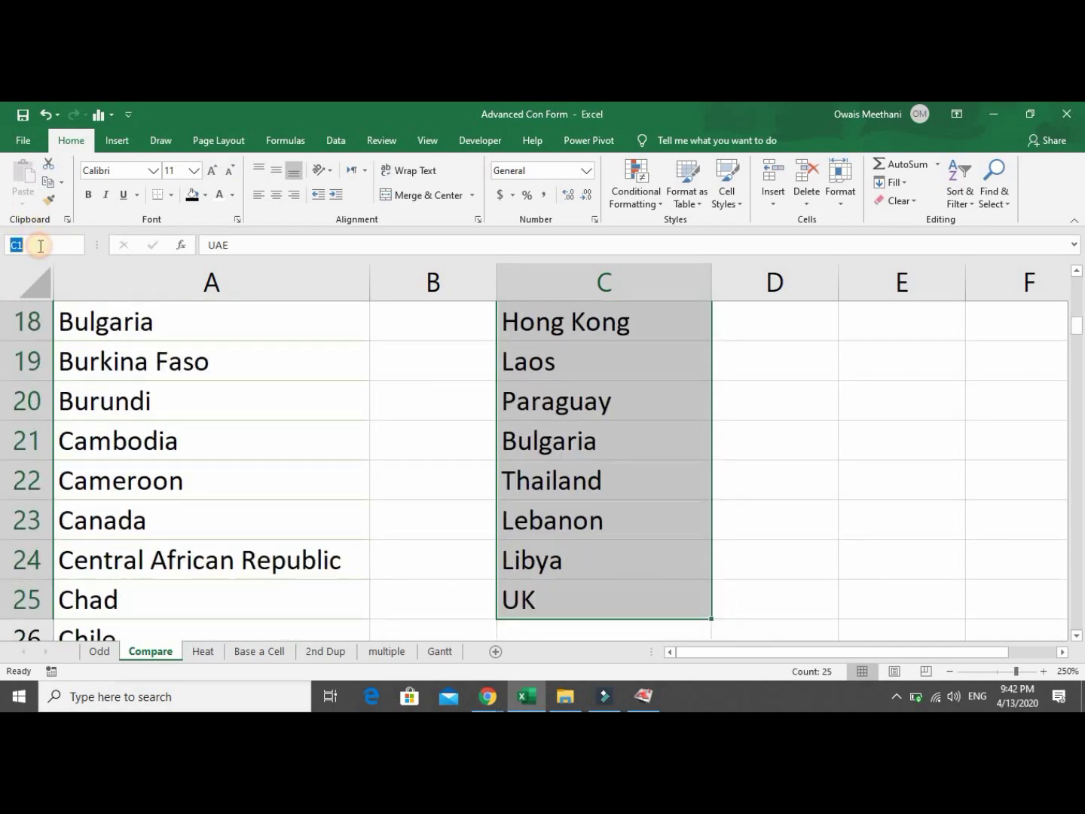
pyautogui.write('List2')
pyautogui.press('Return')
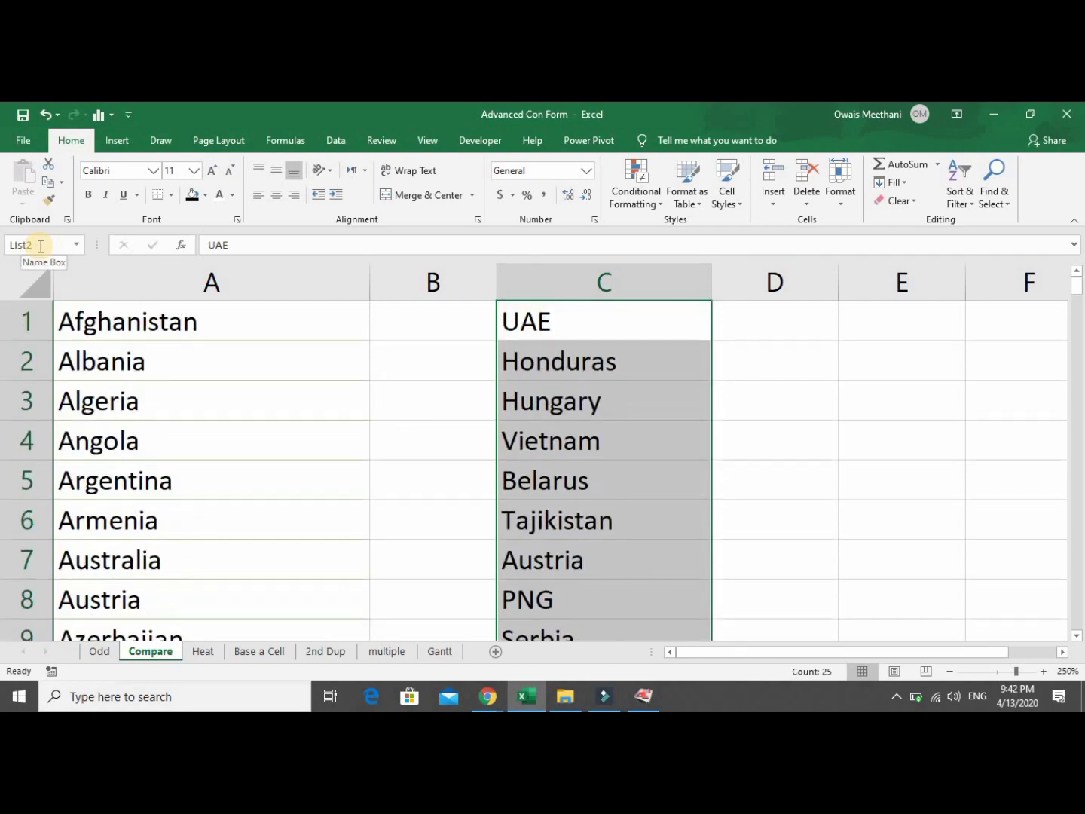
# Select the full country lists in columns A and C in turn to check their range names.
pyautogui.press('Left')
pyautogui.press('Left')
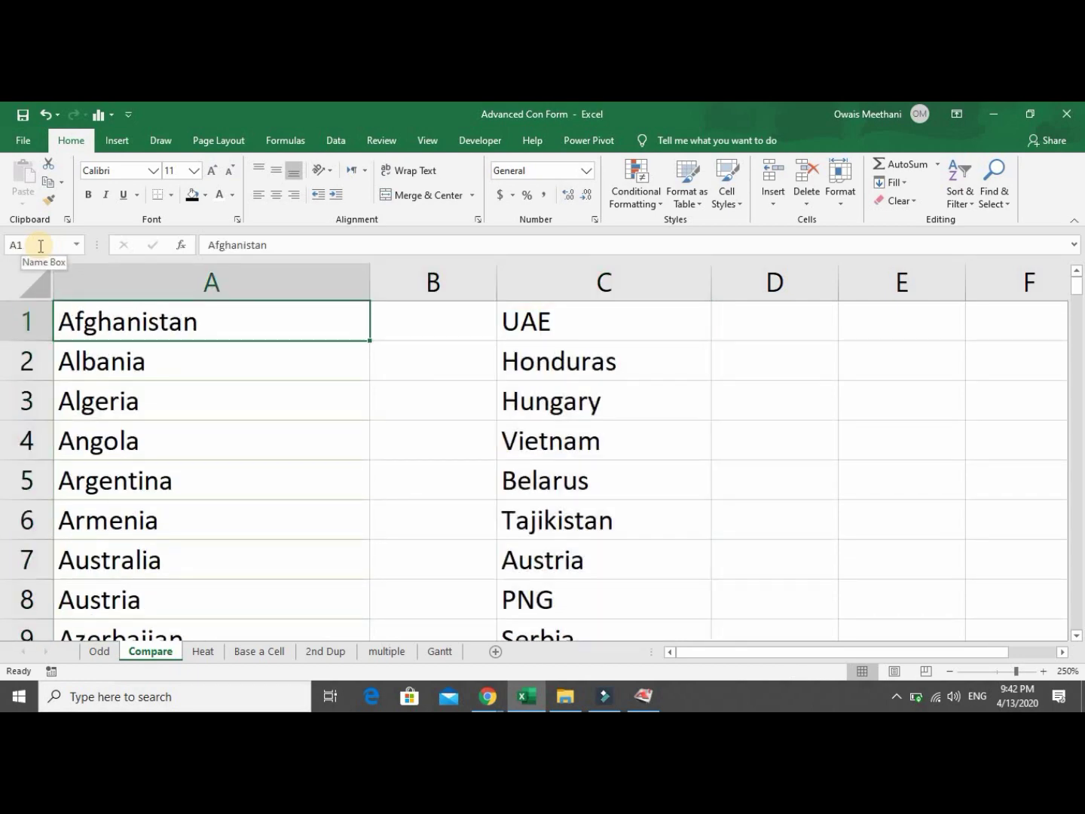
pyautogui.hotkey('ctrl', 'shift', 'Down')
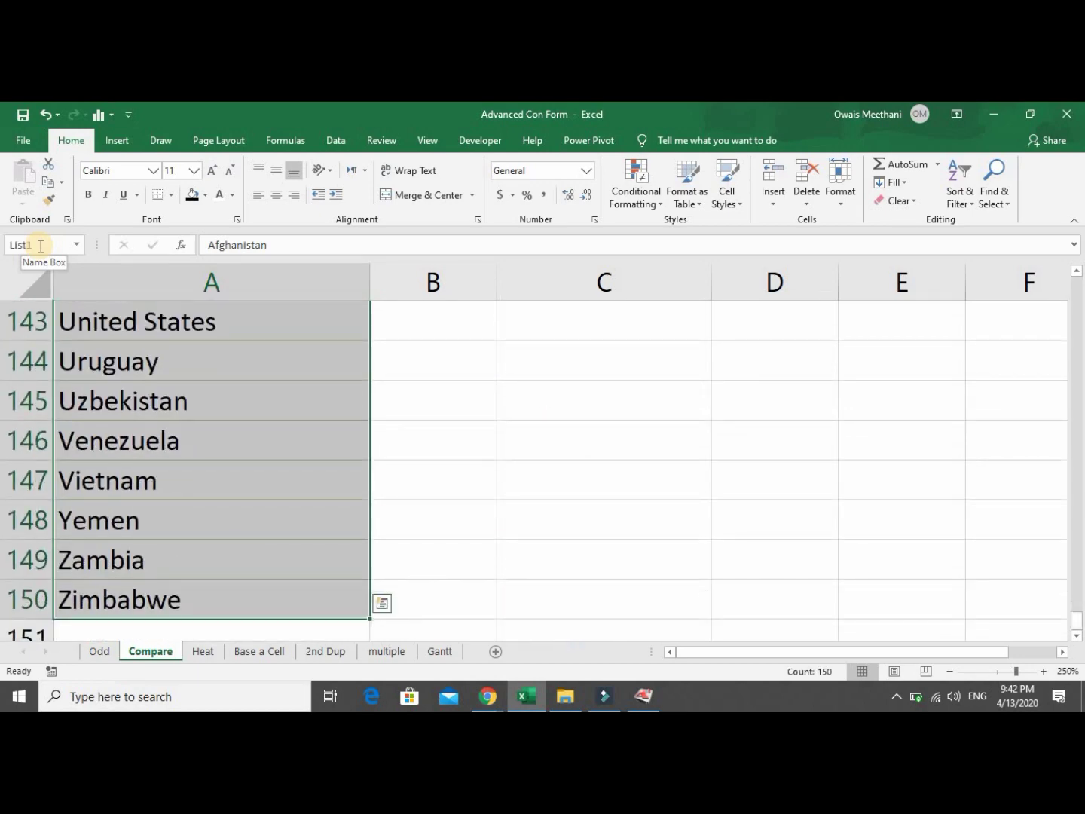
pyautogui.hotkey('ctrl', 'Home')
pyautogui.press('Right')
pyautogui.press('Right')
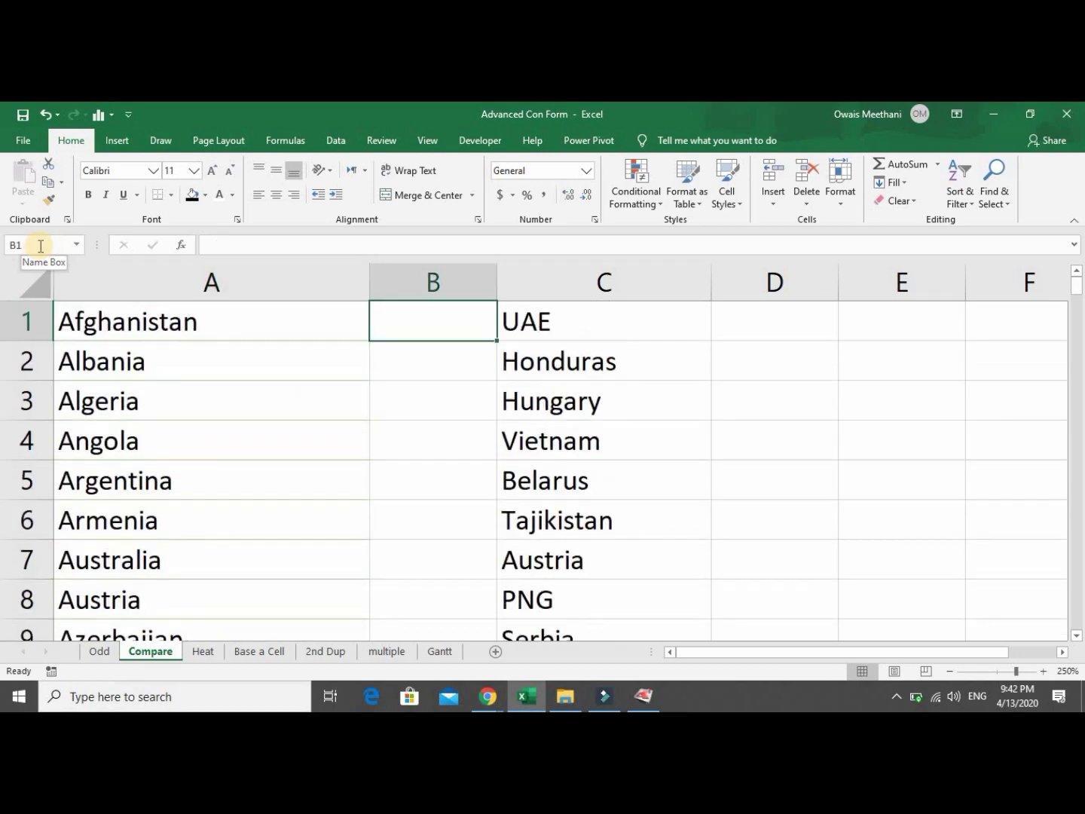
pyautogui.hotkey('ctrl', 'shift', 'Down')
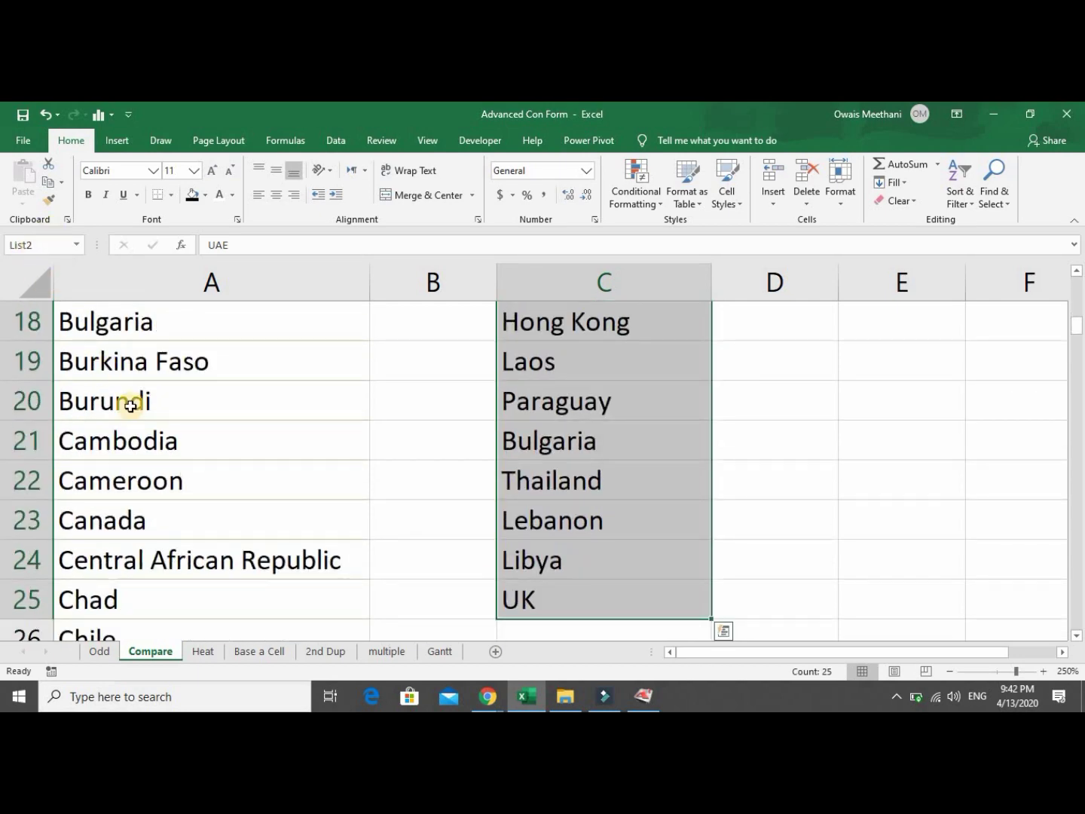
# Start a formula-based conditional formatting rule for the column A list with the formula =COUNTIF(List2,A1).
pyautogui.press('Left')
pyautogui.press('Left')
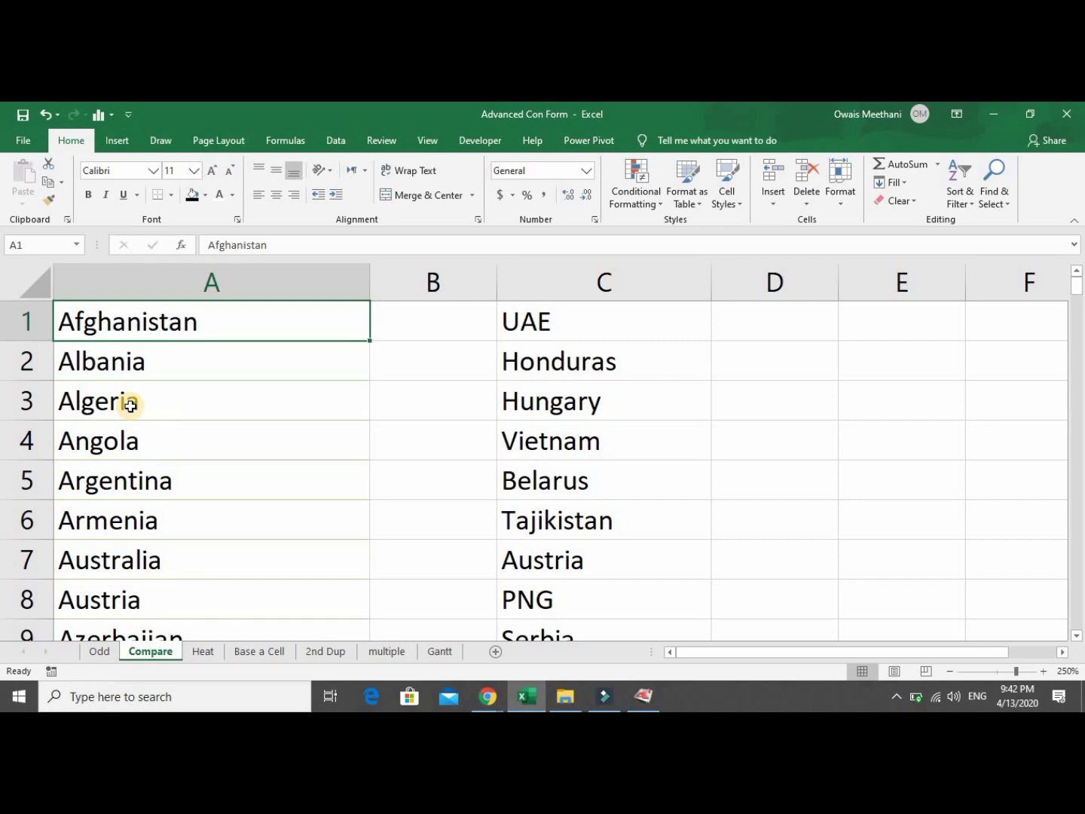
pyautogui.hotkey('ctrl', 'shift', 'Down')
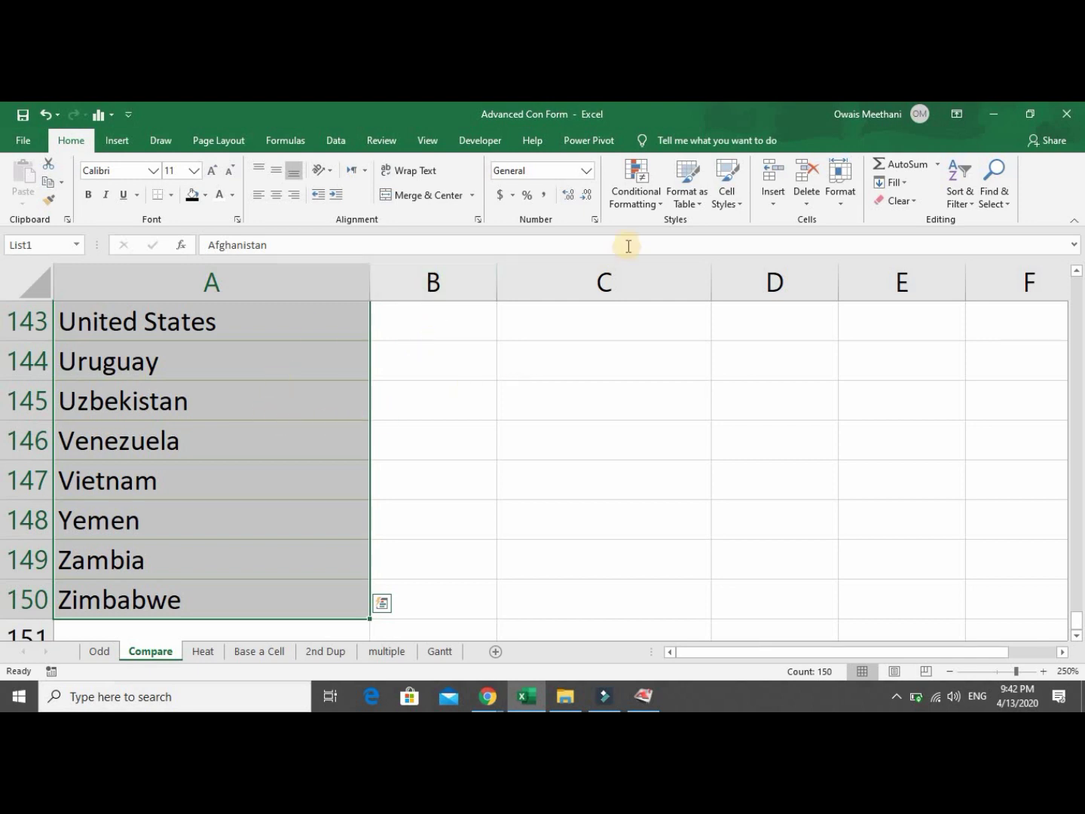
pyautogui.click(638, 198)
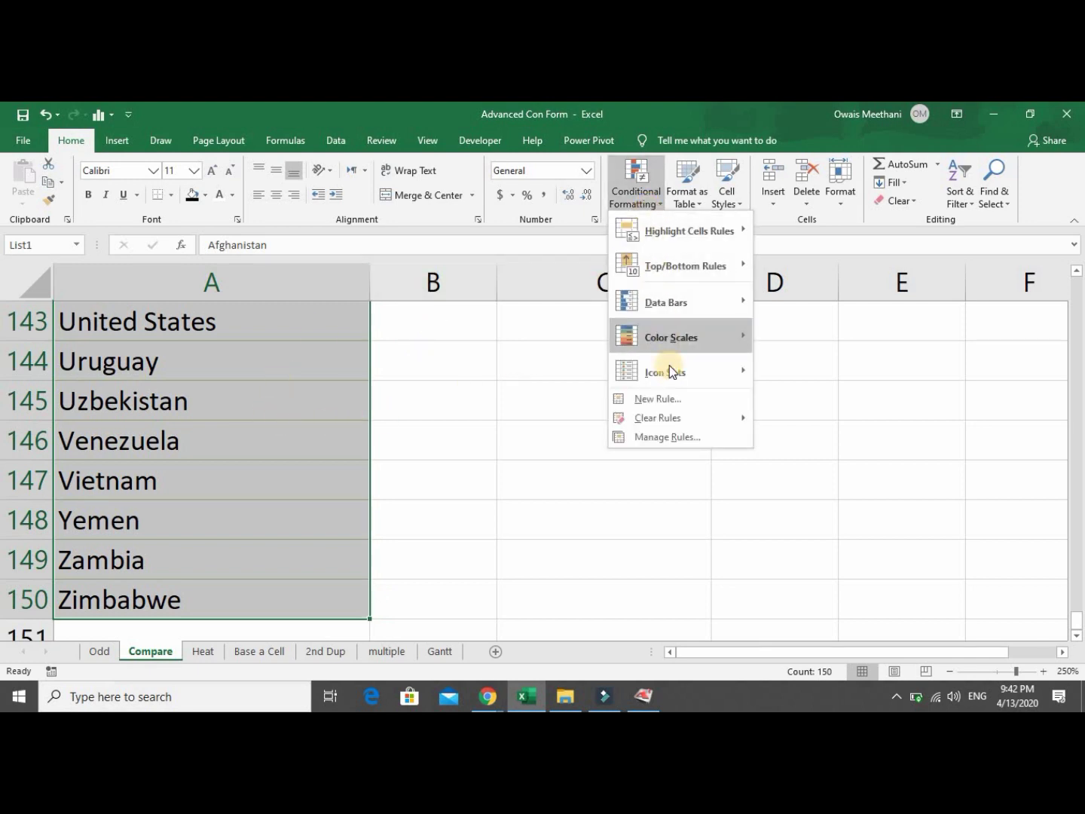
pyautogui.click(672, 402)
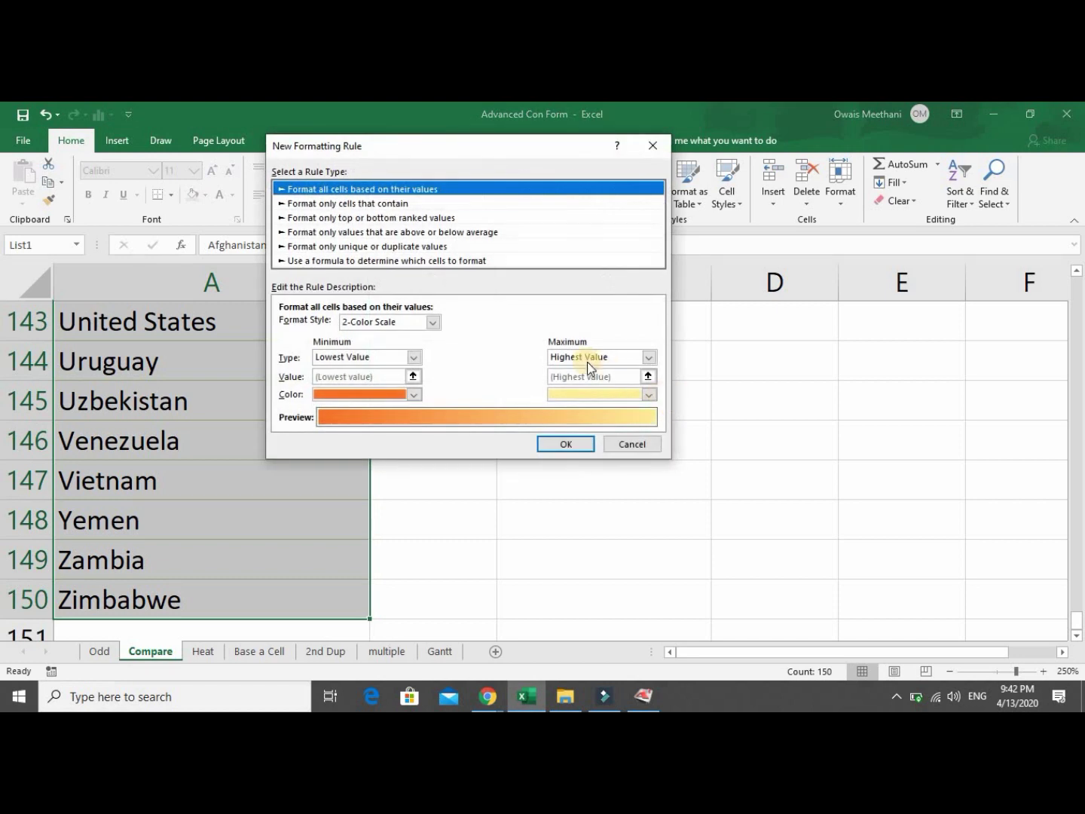
pyautogui.click(496, 261)
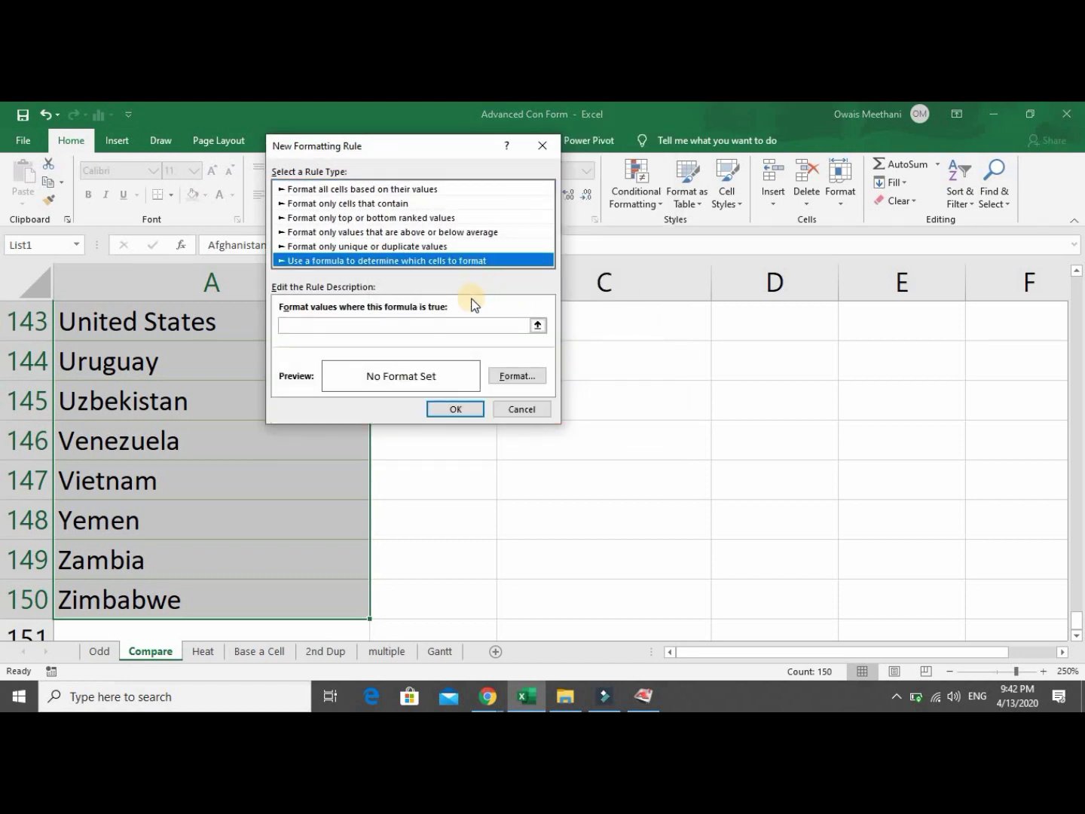
pyautogui.click(466, 323)
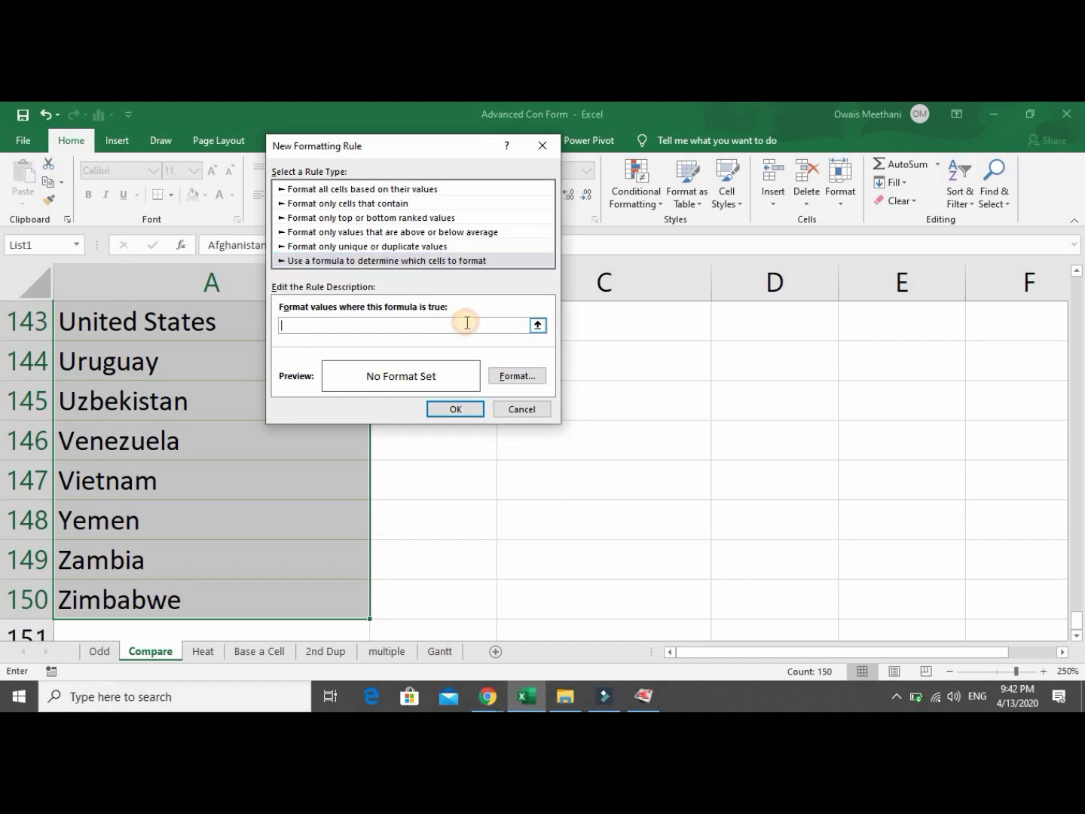
pyautogui.write('=')
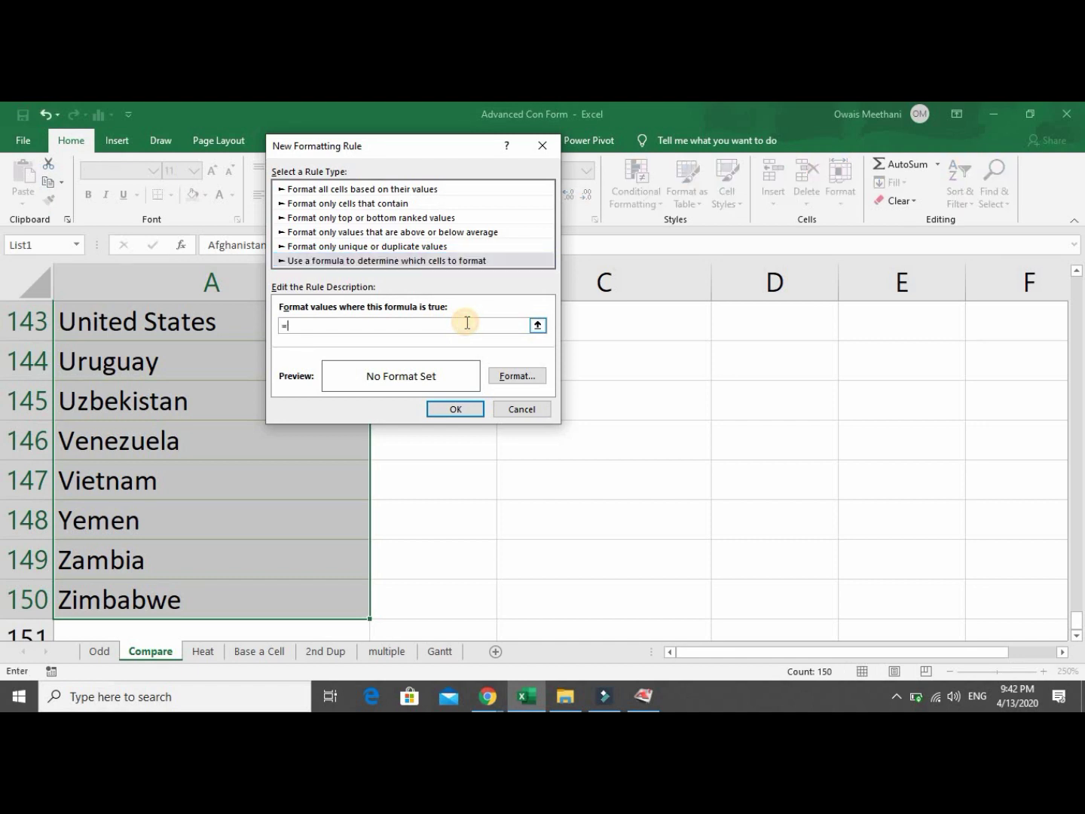
pyautogui.write('COUNTIF(List2,')
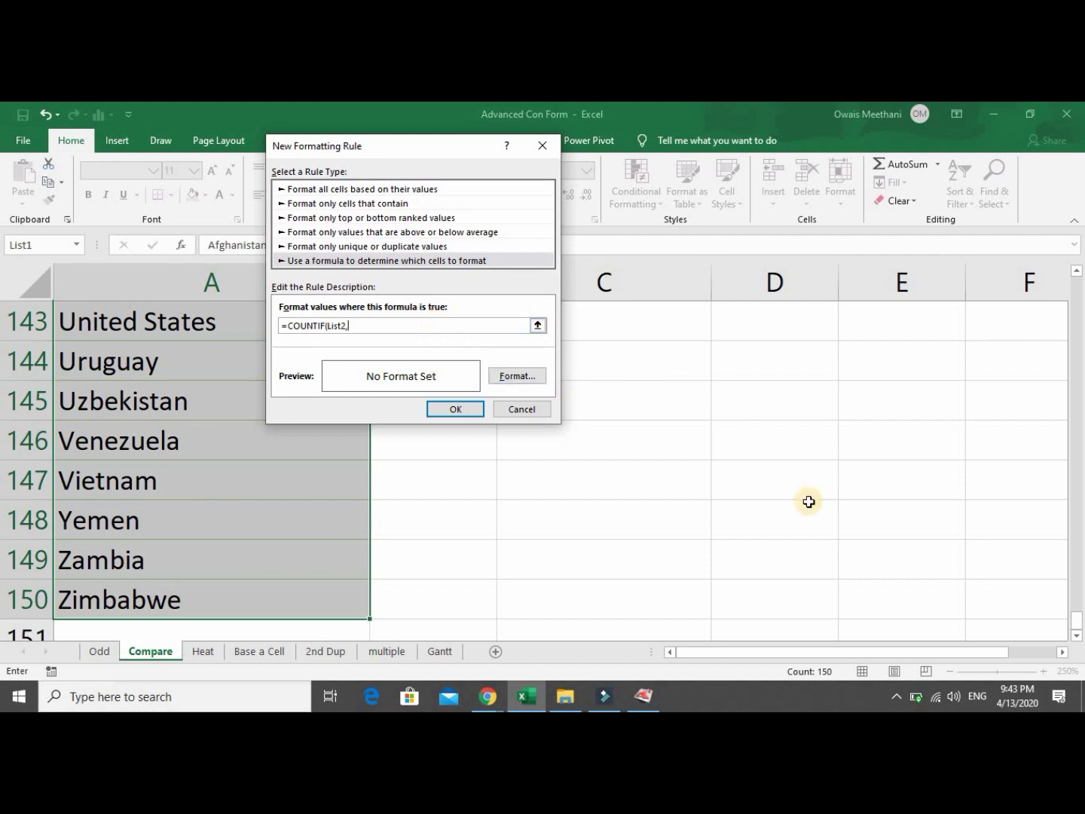
pyautogui.moveTo(1079, 617); pyautogui.dragTo(1076, 427)
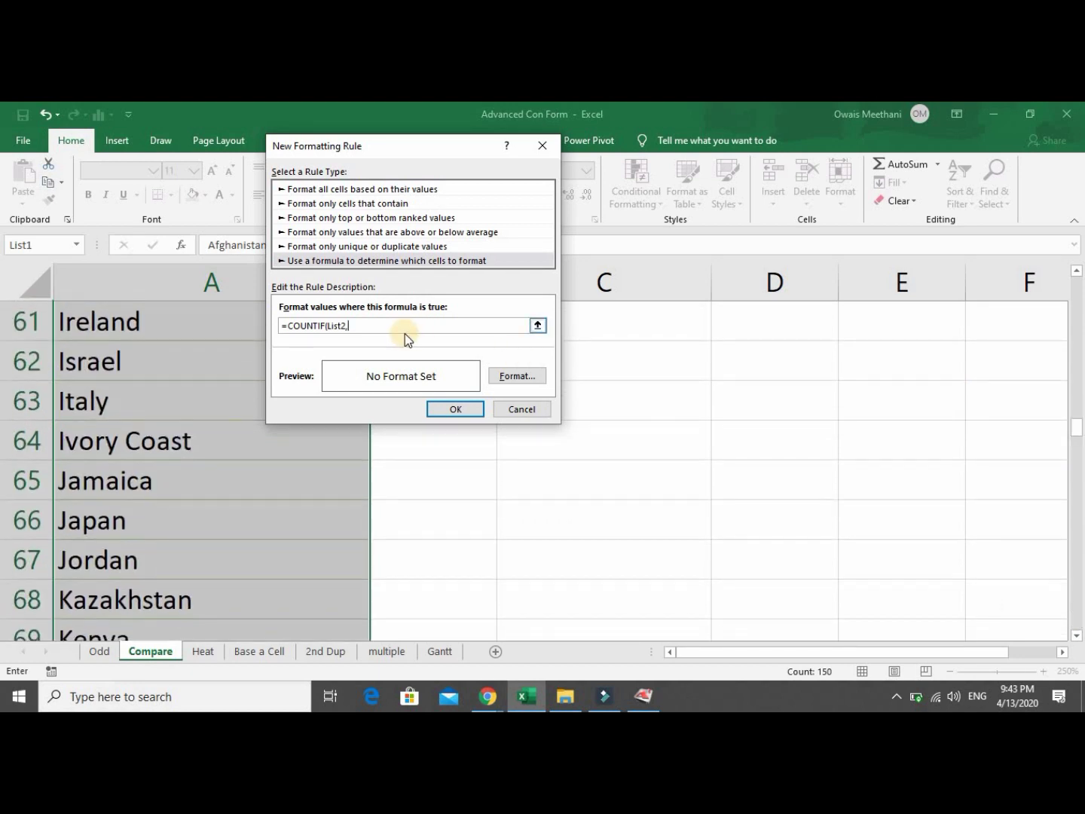
pyautogui.write('A1)')
# Set the new rule's background fill to dark green.
pyautogui.click(501, 379)
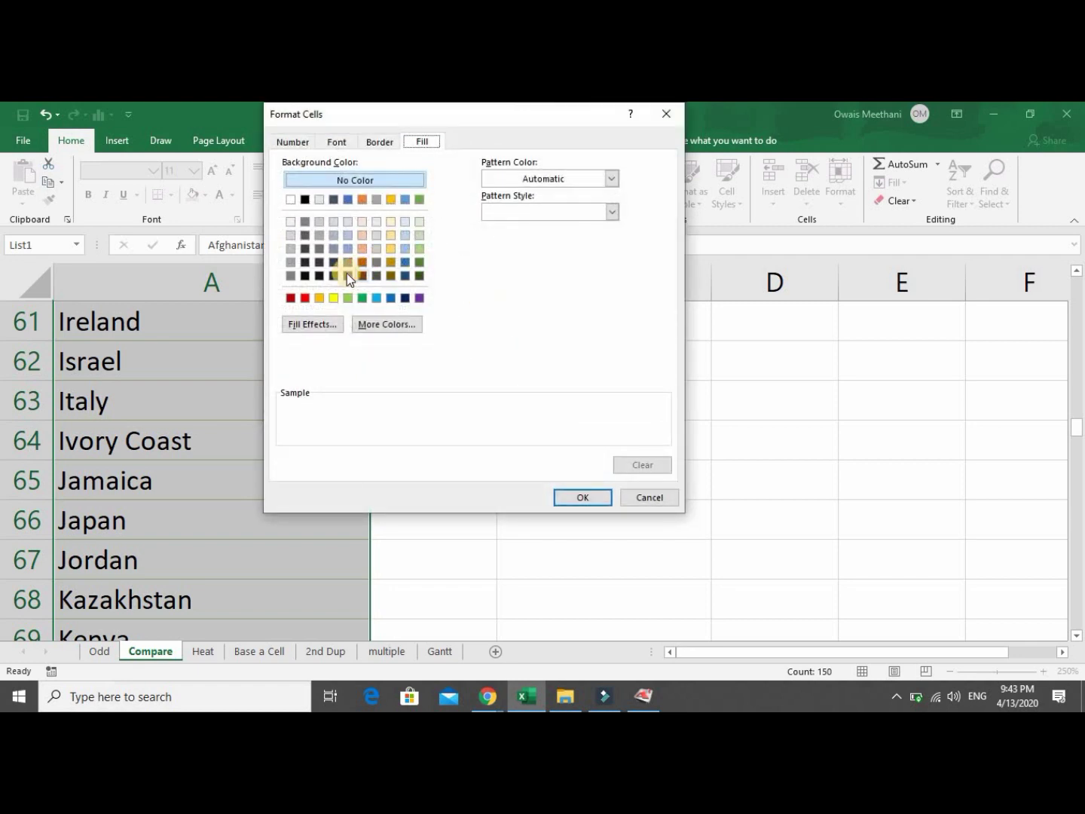
pyautogui.click(291, 299)
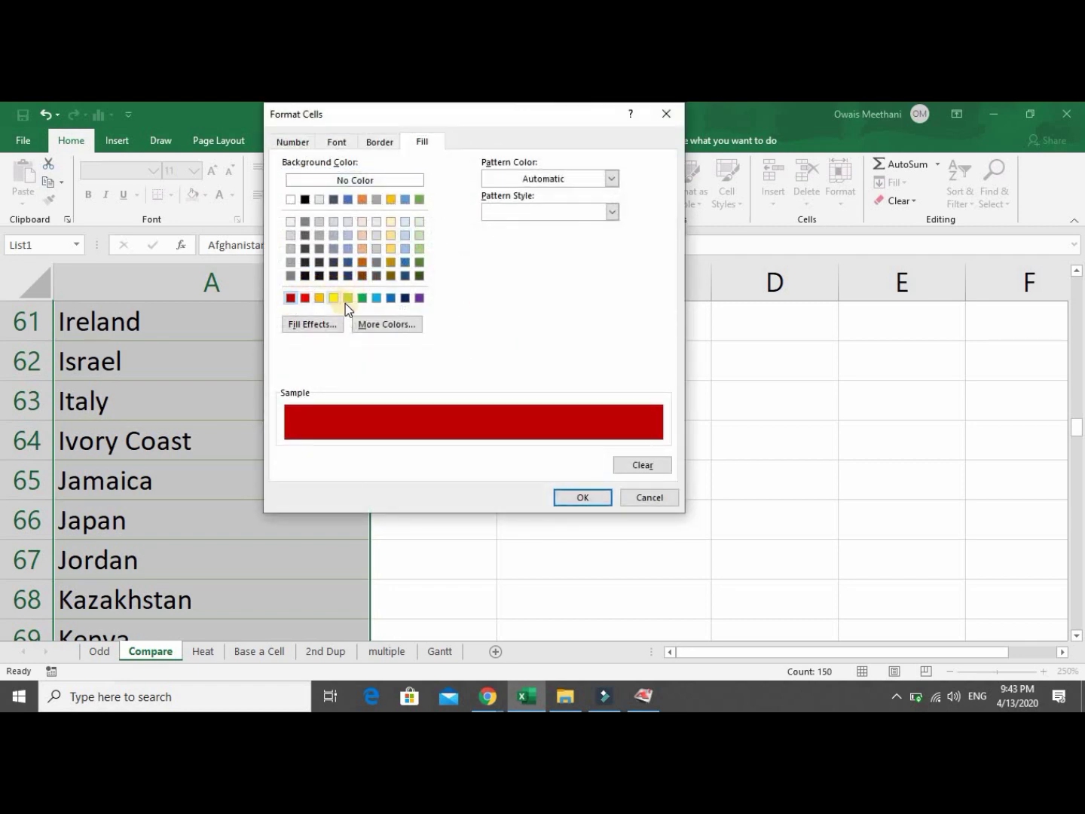
pyautogui.click(419, 275)
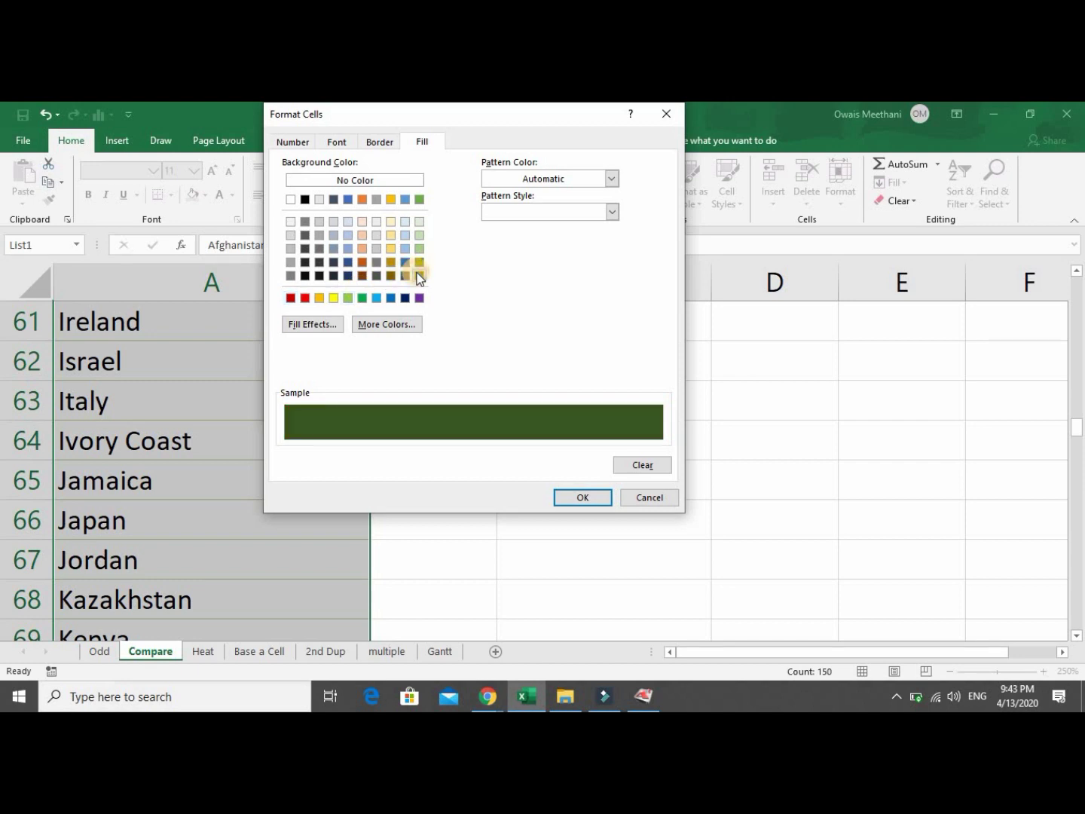
# Set the rule's font color to orange and apply the rule to the column A country list.
pyautogui.click(295, 143)
pyautogui.click(333, 143)
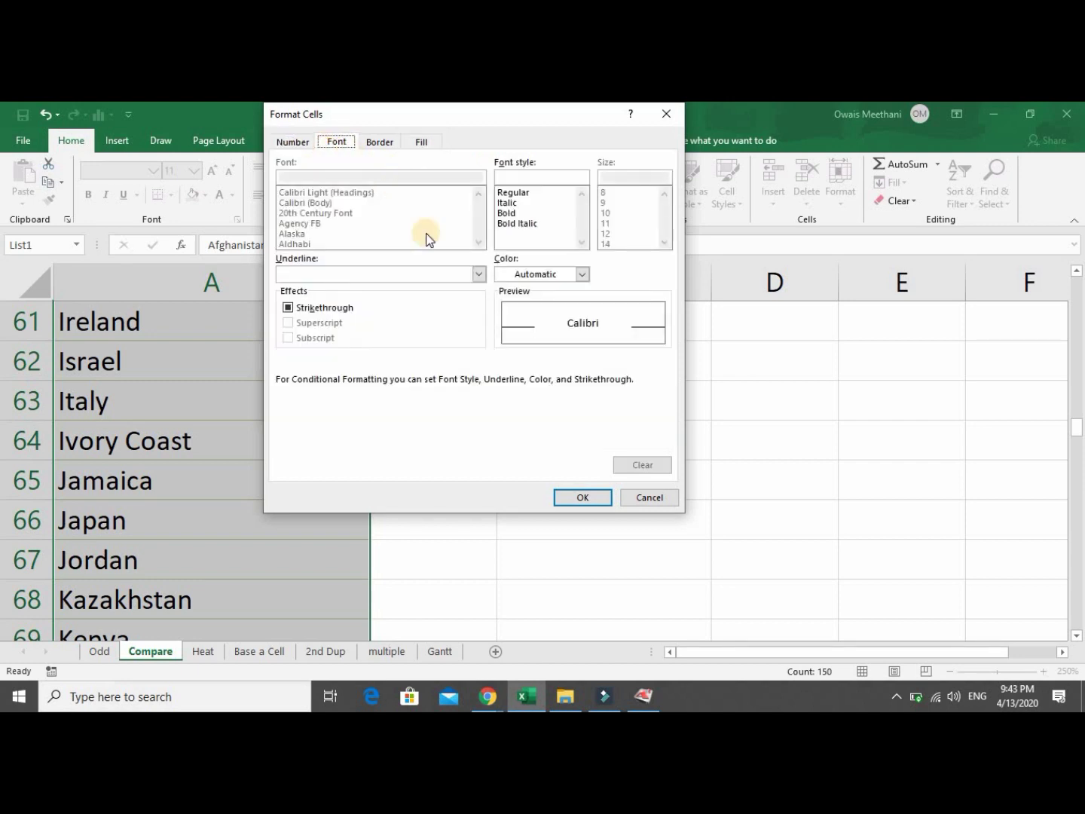
pyautogui.click(583, 275)
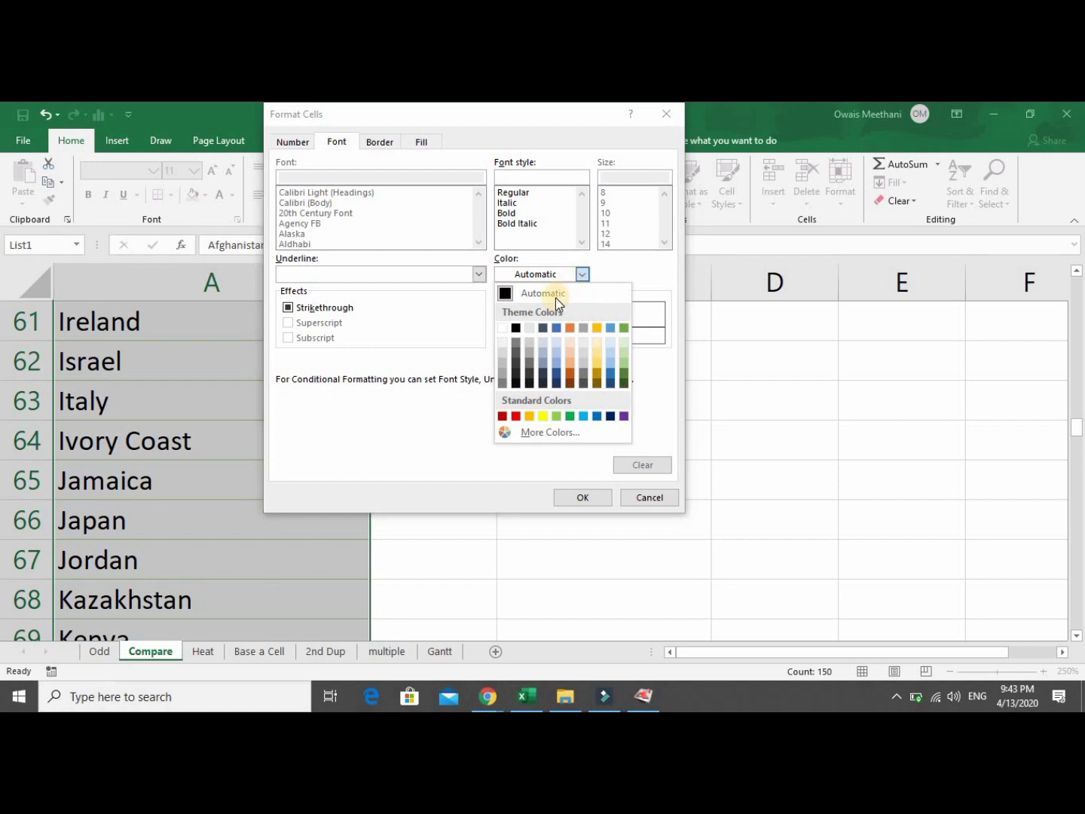
pyautogui.click(529, 416)
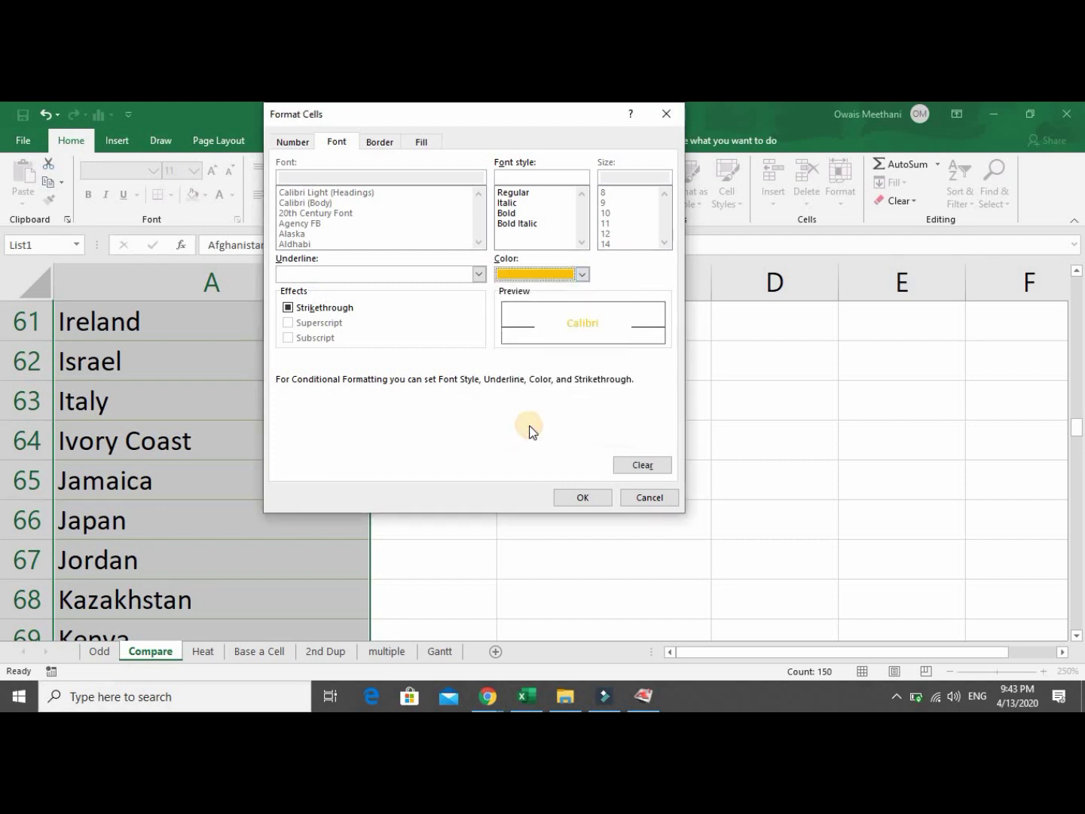
pyautogui.click(580, 497)
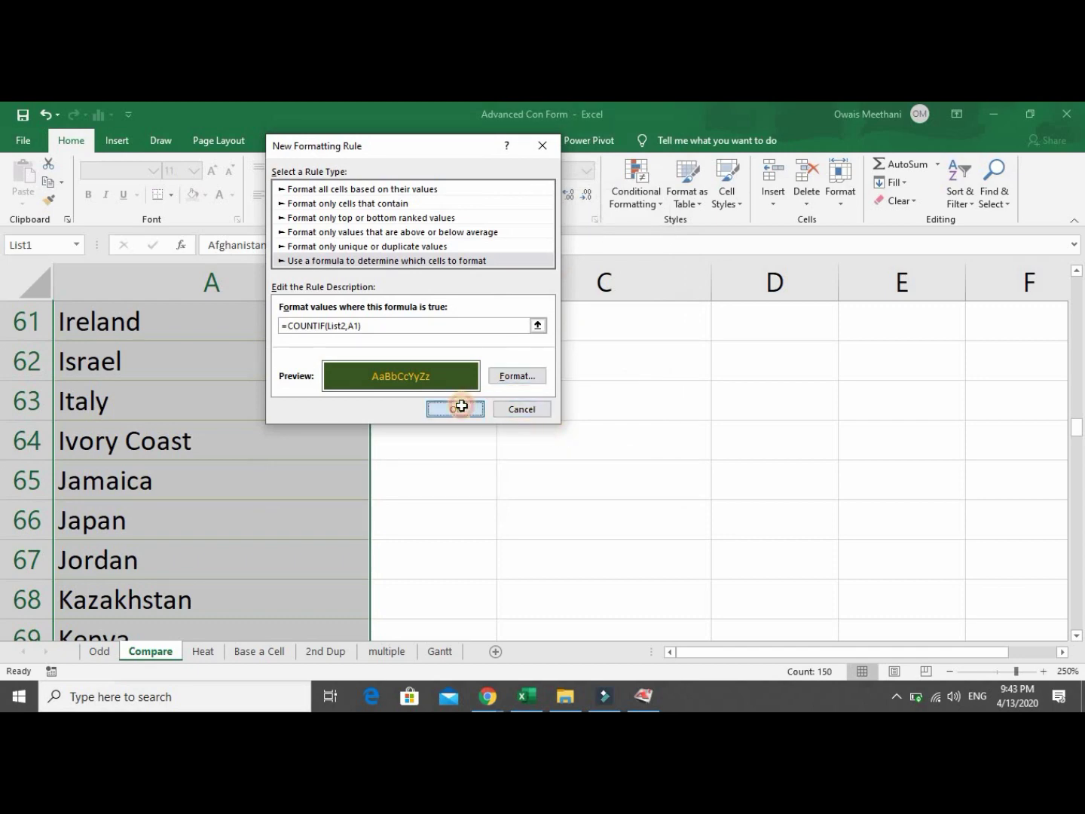
pyautogui.click(462, 408)
# Examine the highlighted countries in column A from row 63 up to row 1 and compare them with the column C list.
pyautogui.click(323, 382)
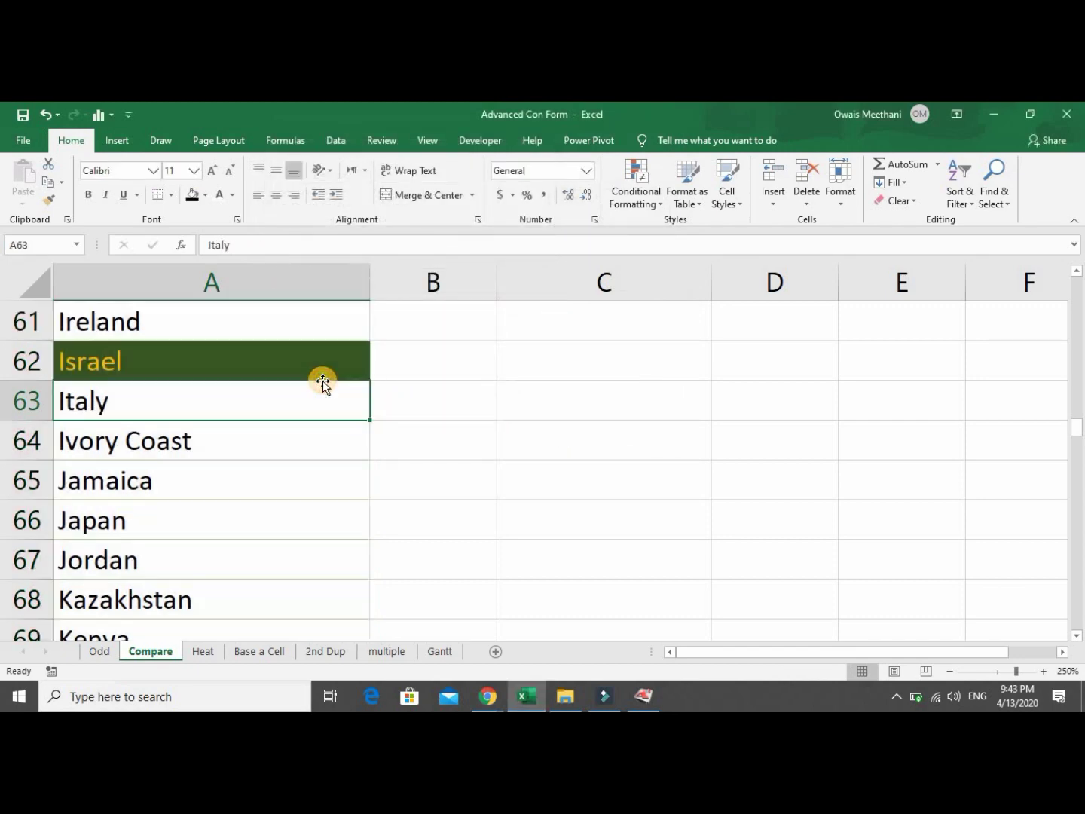
pyautogui.press('Up')
pyautogui.press('Up')
pyautogui.press('Up')
pyautogui.press('Up')
pyautogui.press('Up')
pyautogui.press('Up')
pyautogui.press('Up')
pyautogui.press('Up')
pyautogui.press('Up')
pyautogui.press('Up')
pyautogui.press('Up')
pyautogui.press('Up')
pyautogui.press('Up')
pyautogui.press('Up')
pyautogui.press('Up')
pyautogui.press('Up')
pyautogui.press('Up')
pyautogui.press('Up')
pyautogui.press('Up')
pyautogui.press('Up')
pyautogui.press('Up')
pyautogui.press('Up')
pyautogui.press('Up')
pyautogui.press('Up')
pyautogui.press('Up')
pyautogui.press('Up')
pyautogui.press('Up')
pyautogui.press('Up')
pyautogui.press('Up')
pyautogui.press('Up')
pyautogui.press('Up')
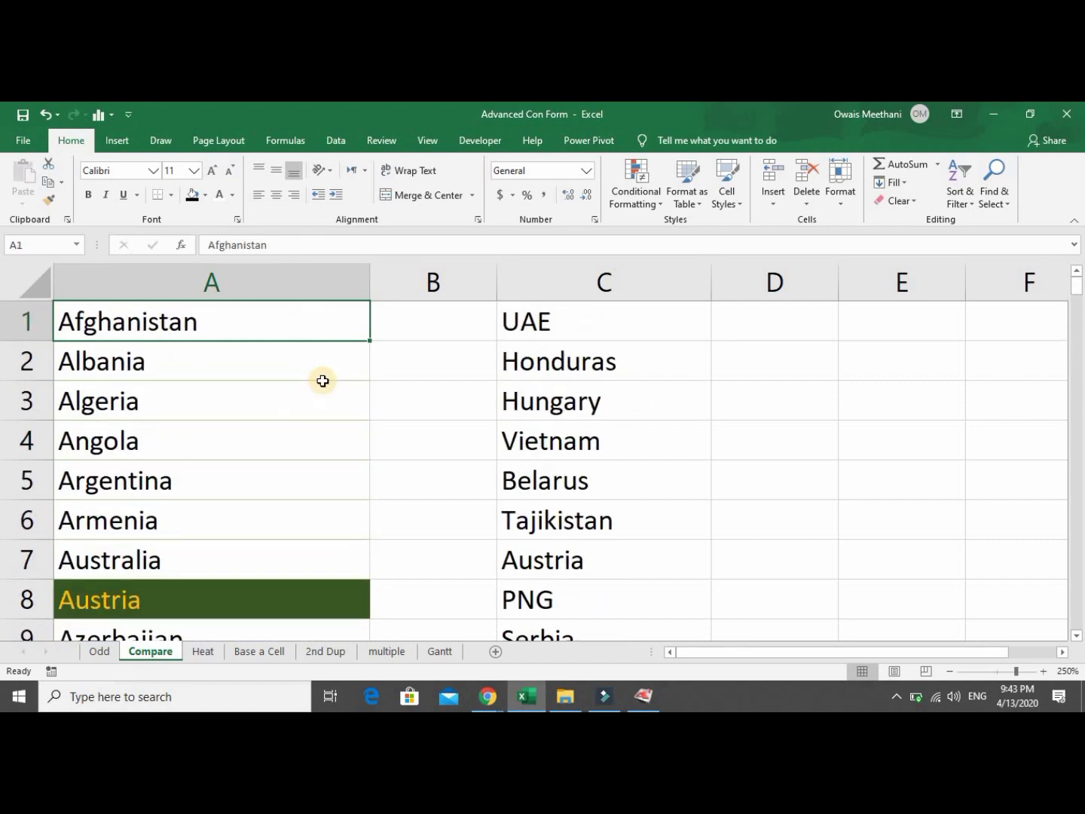
pyautogui.press('Right')
pyautogui.press('Right')
pyautogui.press('Down')
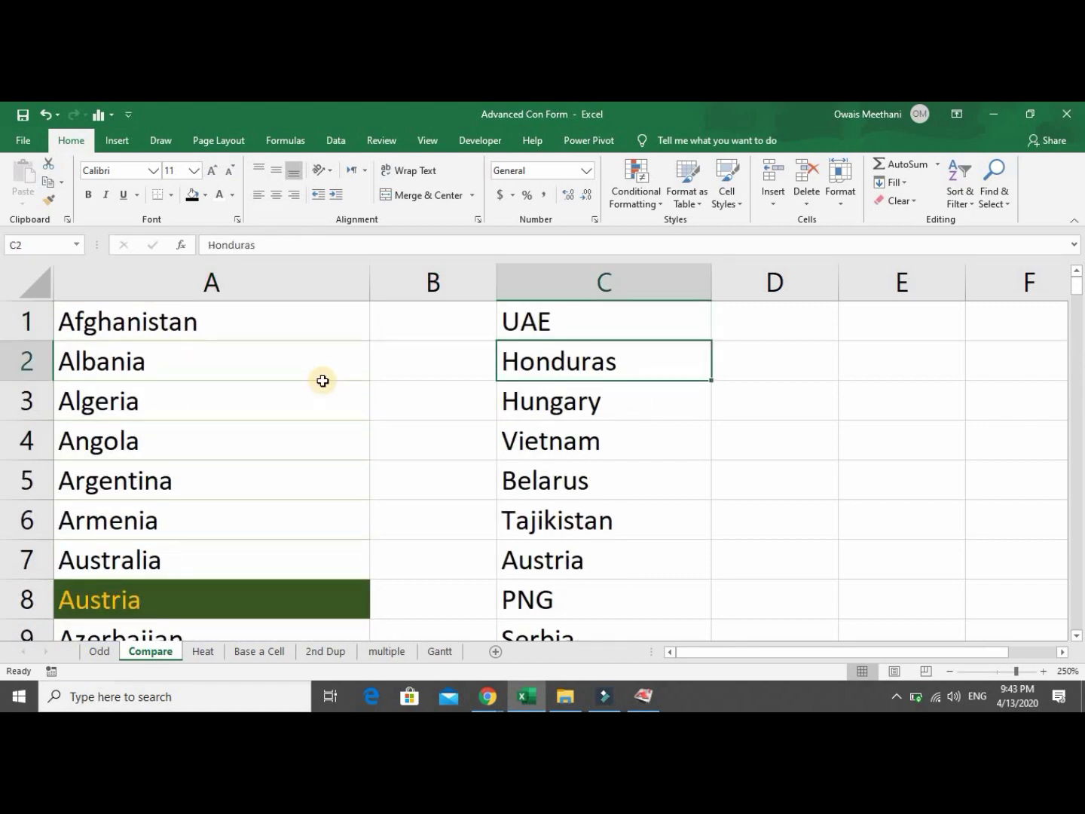
pyautogui.press('Up')
pyautogui.press('Left')
pyautogui.press('Left')
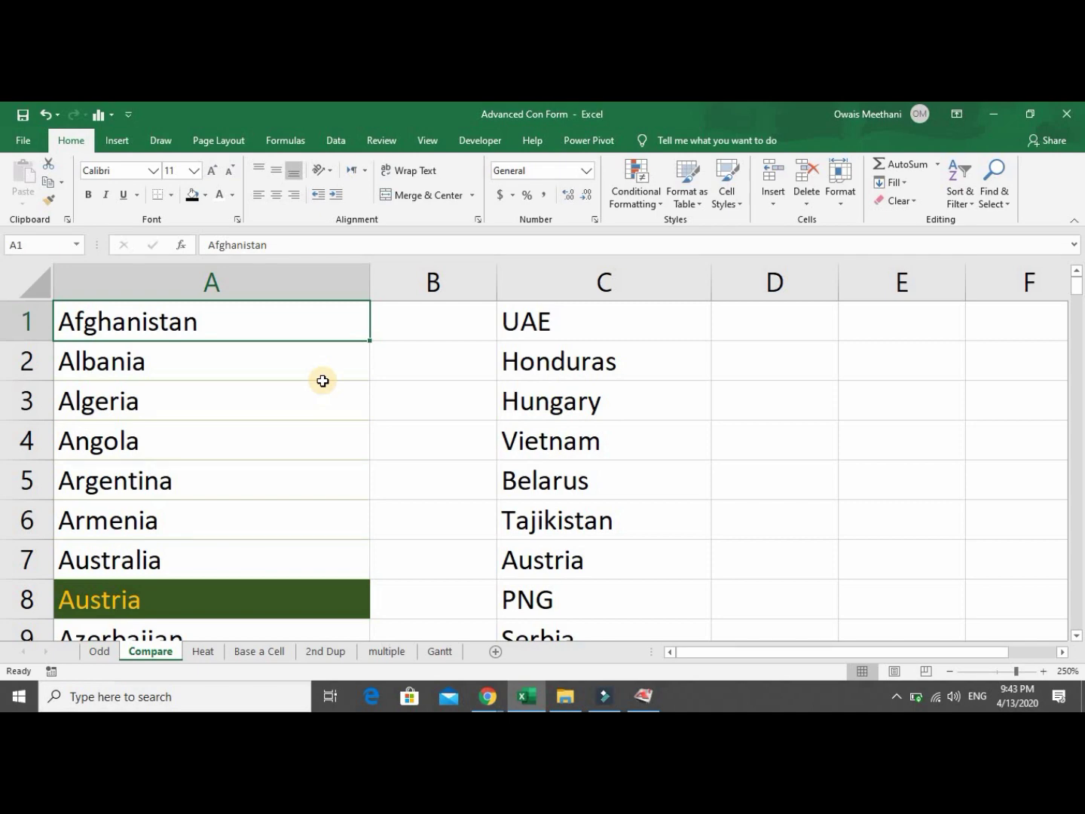
# Review the highlighting in column A from the end of the list at row 150 upward to row 81.
pyautogui.hotkey('ctrl', 'shift', 'Down')
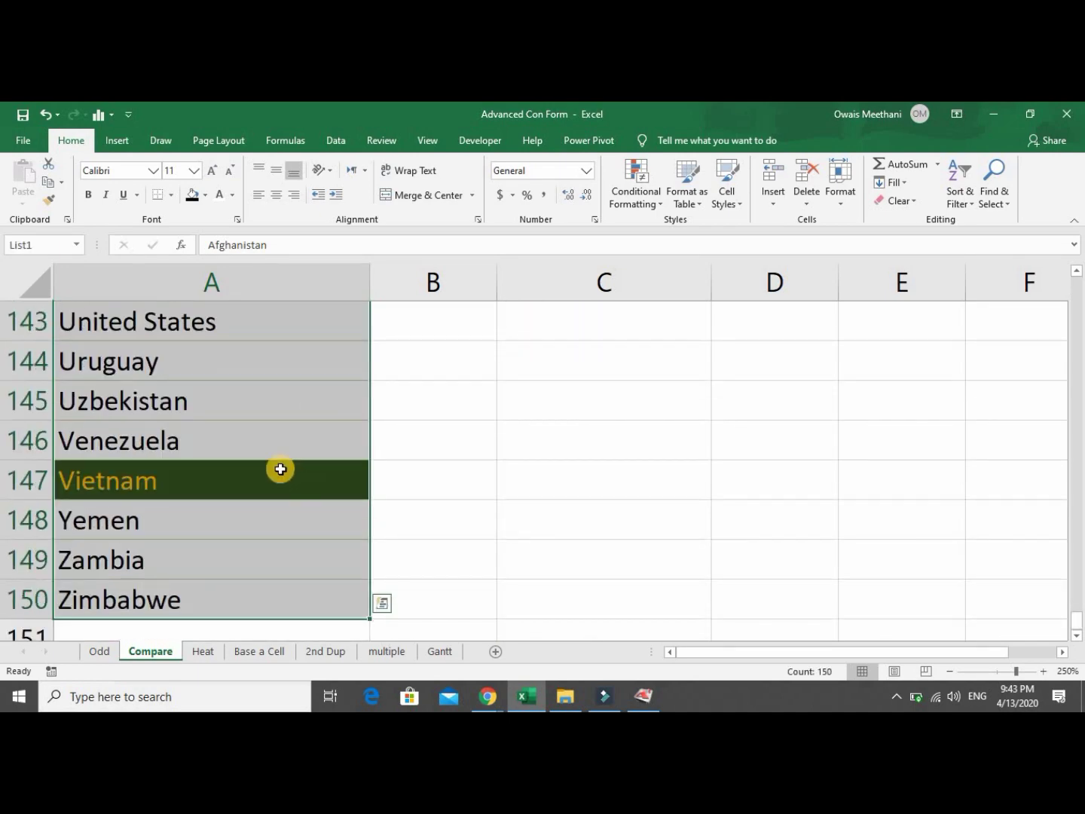
pyautogui.click(281, 470)
pyautogui.press('Up')
pyautogui.press('Up')
pyautogui.press('Up')
pyautogui.press('Up')
pyautogui.press('Up')
pyautogui.press('Up')
pyautogui.press('Up')
pyautogui.press('Up')
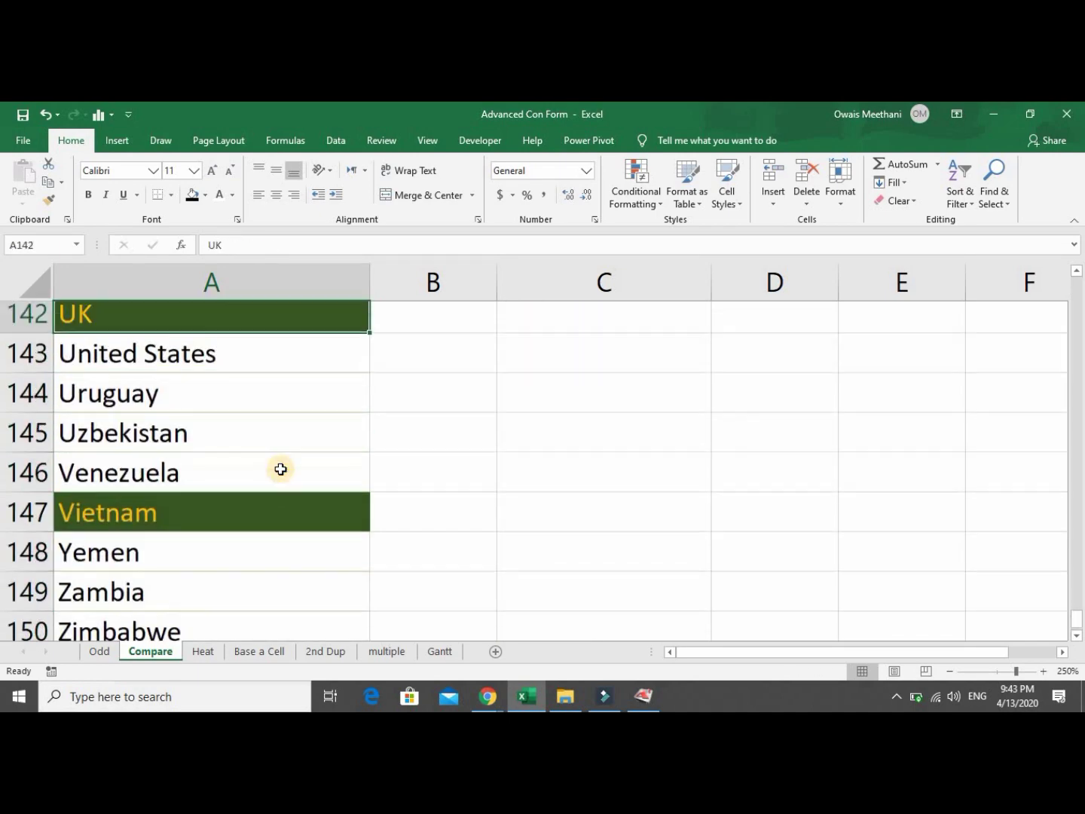
pyautogui.press('Down')
pyautogui.press('Down')
pyautogui.press('Down')
pyautogui.press('Up')
pyautogui.press('Up')
pyautogui.press('Up')
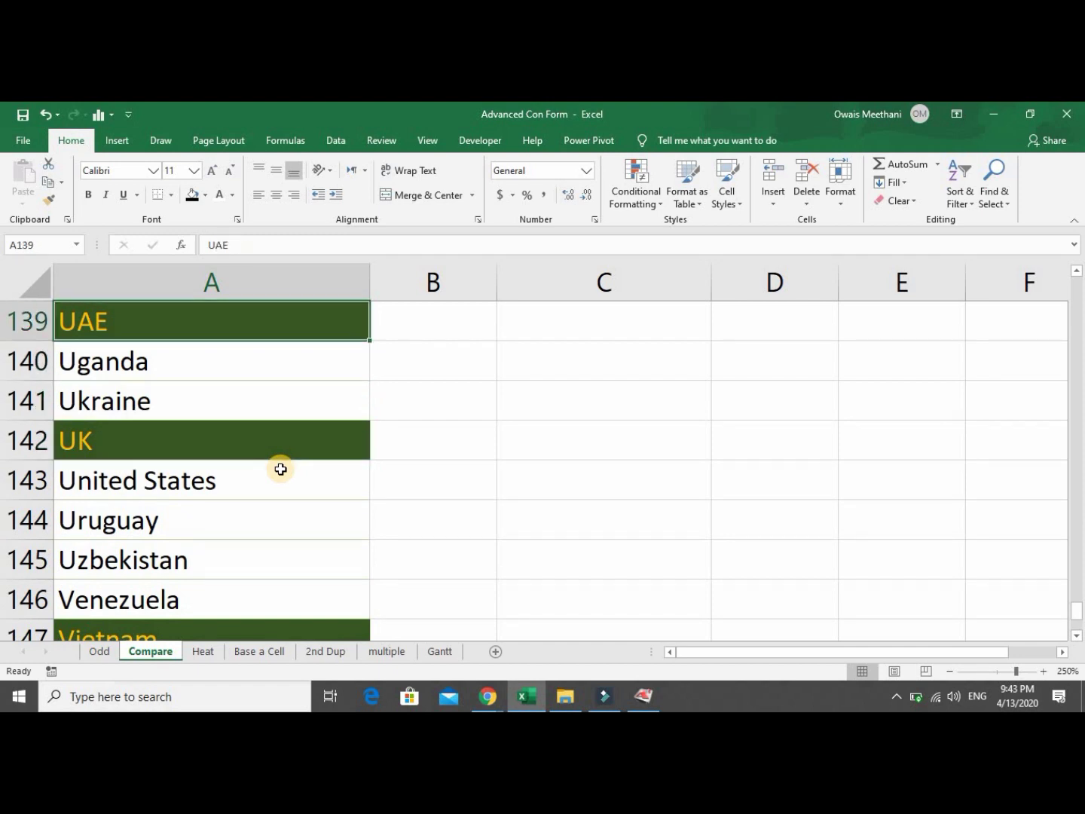
pyautogui.press('Up')
pyautogui.press('Up')
pyautogui.press('Up')
pyautogui.press('Up')
pyautogui.press('Up')
pyautogui.press('Up')
pyautogui.press('Up')
pyautogui.press('Up')
pyautogui.press('Up')
pyautogui.press('Up')
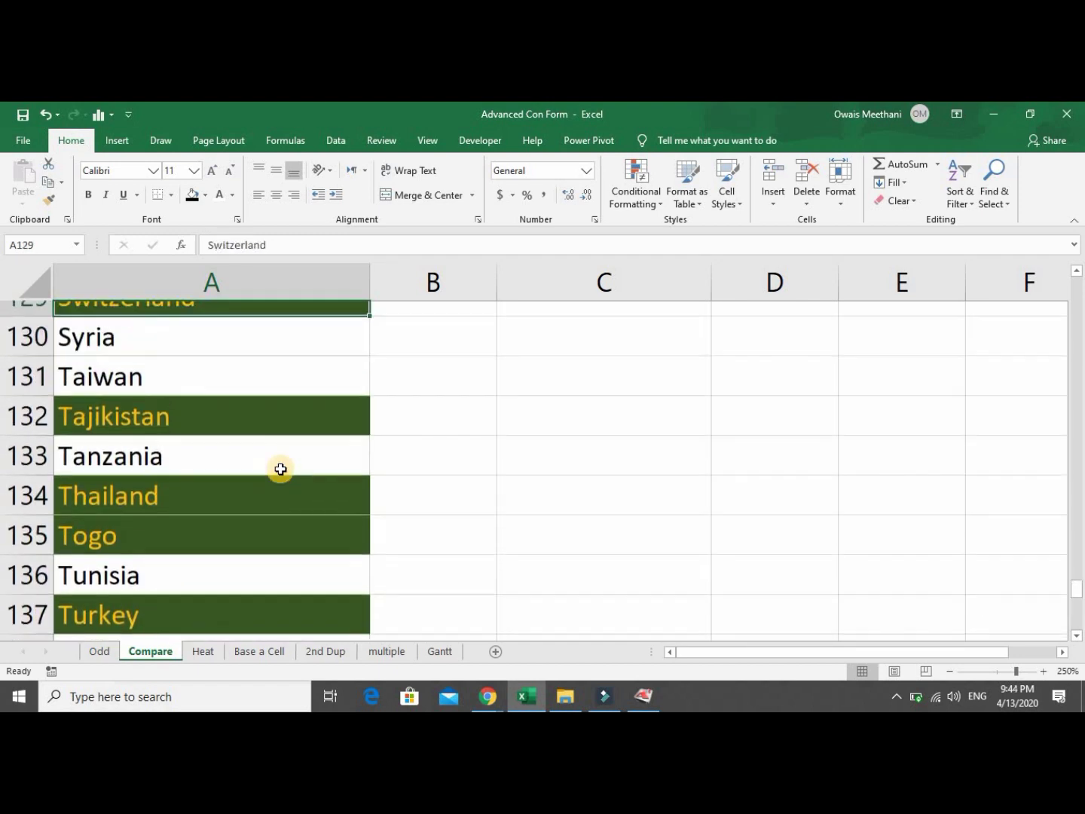
pyautogui.press('Up')
pyautogui.press('Up')
pyautogui.press('Up')
pyautogui.press('Up')
pyautogui.press('Up')
pyautogui.press('Up')
pyautogui.press('Up')
pyautogui.press('Up')
pyautogui.press('Up')
pyautogui.press('Up')
pyautogui.press('Up')
pyautogui.press('Up')
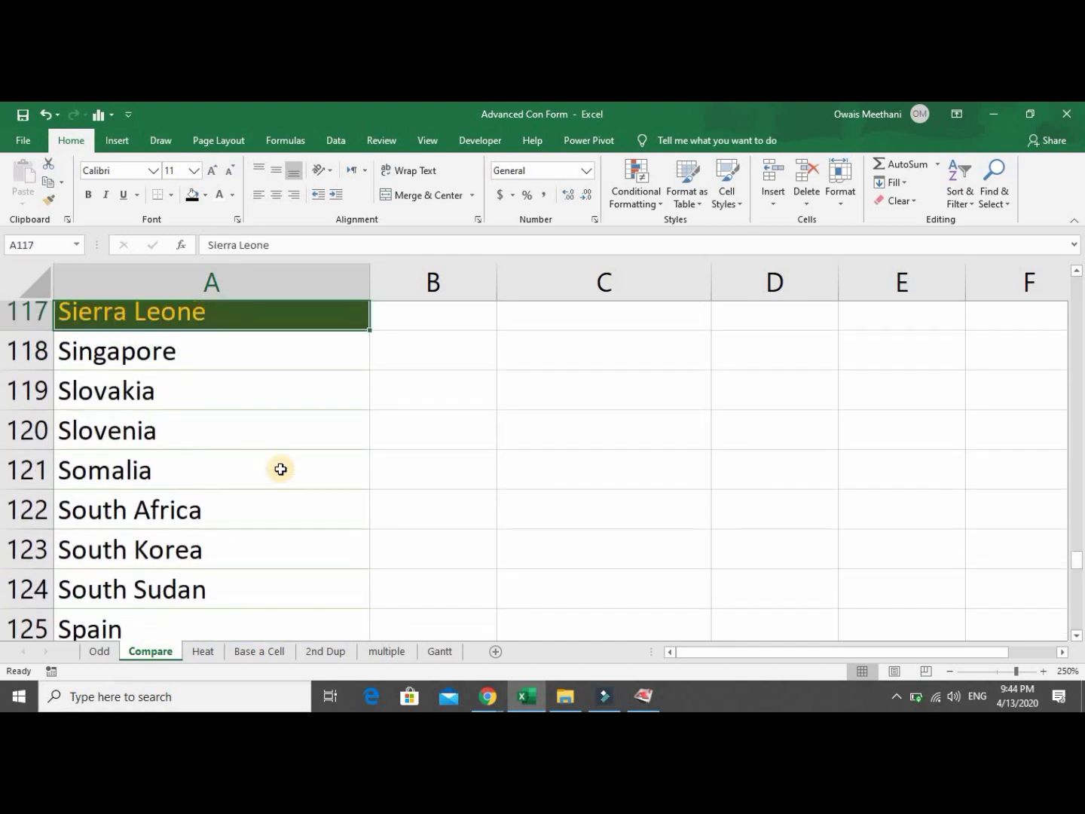
pyautogui.press('Up')
pyautogui.press('Up')
pyautogui.press('Up')
pyautogui.press('Up')
pyautogui.press('Up')
pyautogui.press('Up')
pyautogui.press('Up')
pyautogui.press('Up')
pyautogui.press('Up')
pyautogui.press('Up')
pyautogui.press('Up')
pyautogui.press('Up')
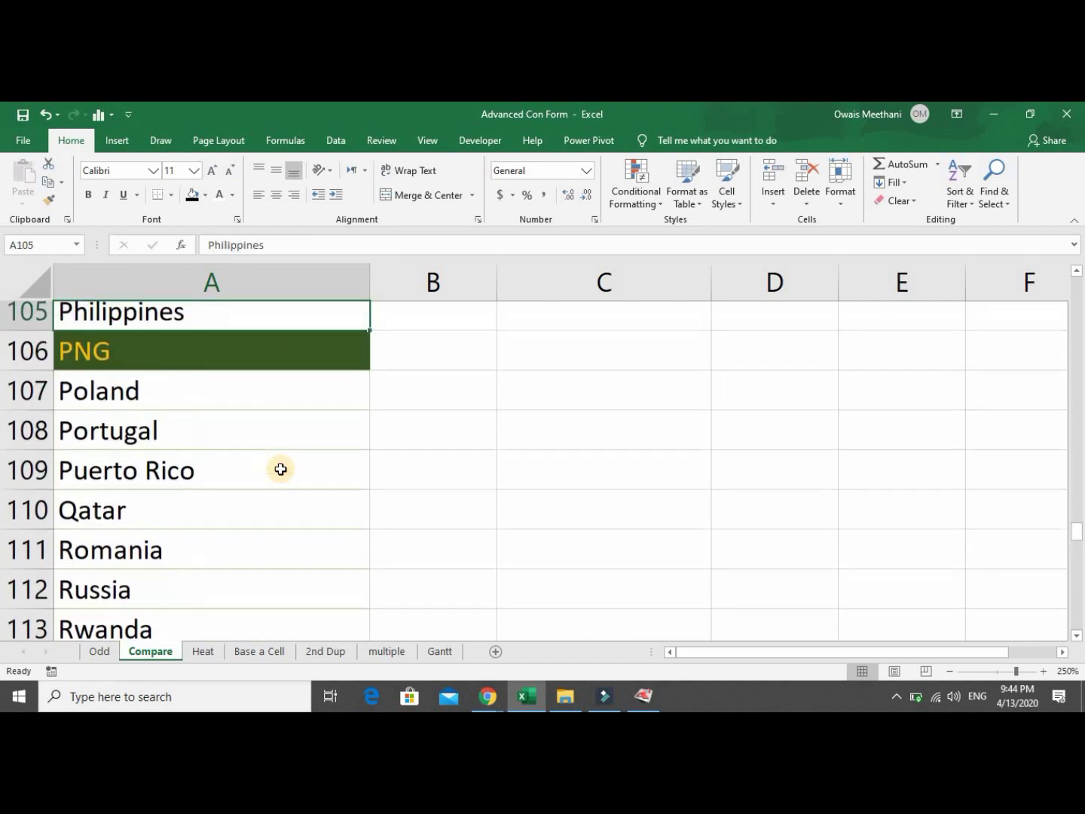
pyautogui.press('Up')
pyautogui.press('Up')
pyautogui.press('Up')
pyautogui.press('Up')
pyautogui.press('Up')
pyautogui.press('Up')
pyautogui.press('Up')
pyautogui.press('Up')
pyautogui.press('Up')
pyautogui.press('Up')
pyautogui.press('Up')
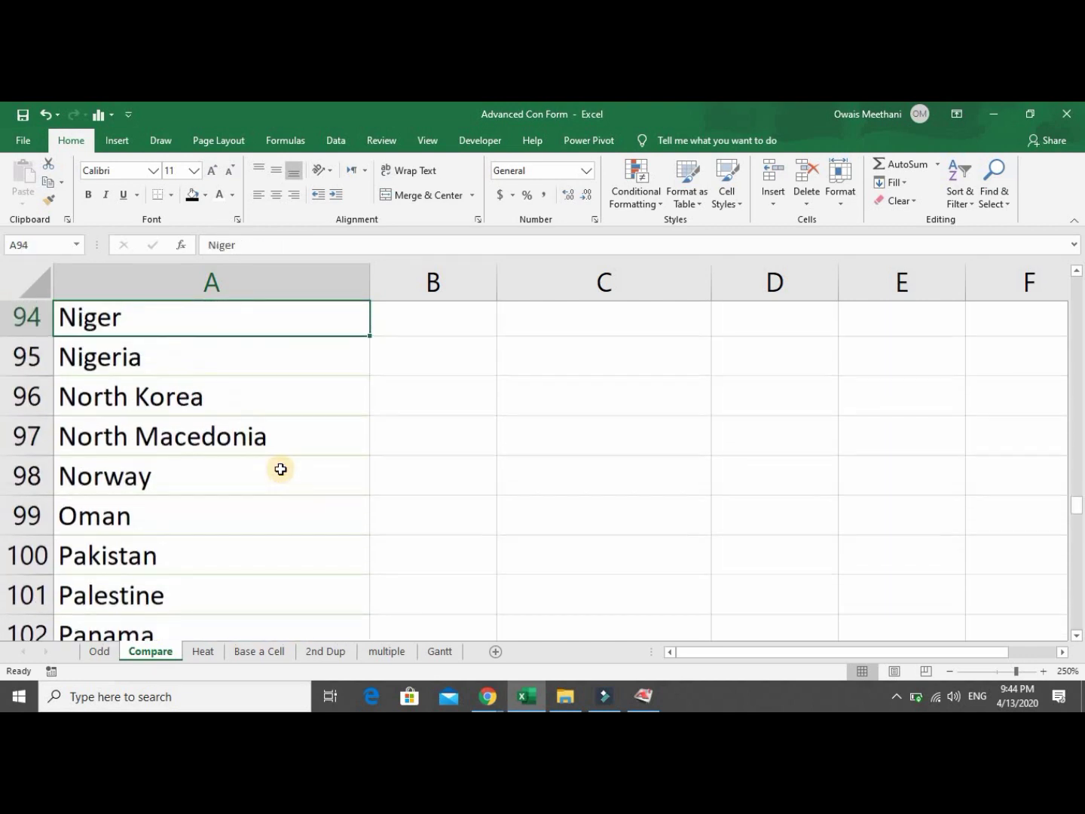
pyautogui.press('Up')
pyautogui.press('Up')
pyautogui.press('Up')
pyautogui.press('Up')
pyautogui.press('Up')
pyautogui.press('Up')
pyautogui.press('Up')
pyautogui.press('Up')
pyautogui.press('Up')
pyautogui.press('Up')
pyautogui.press('Up')
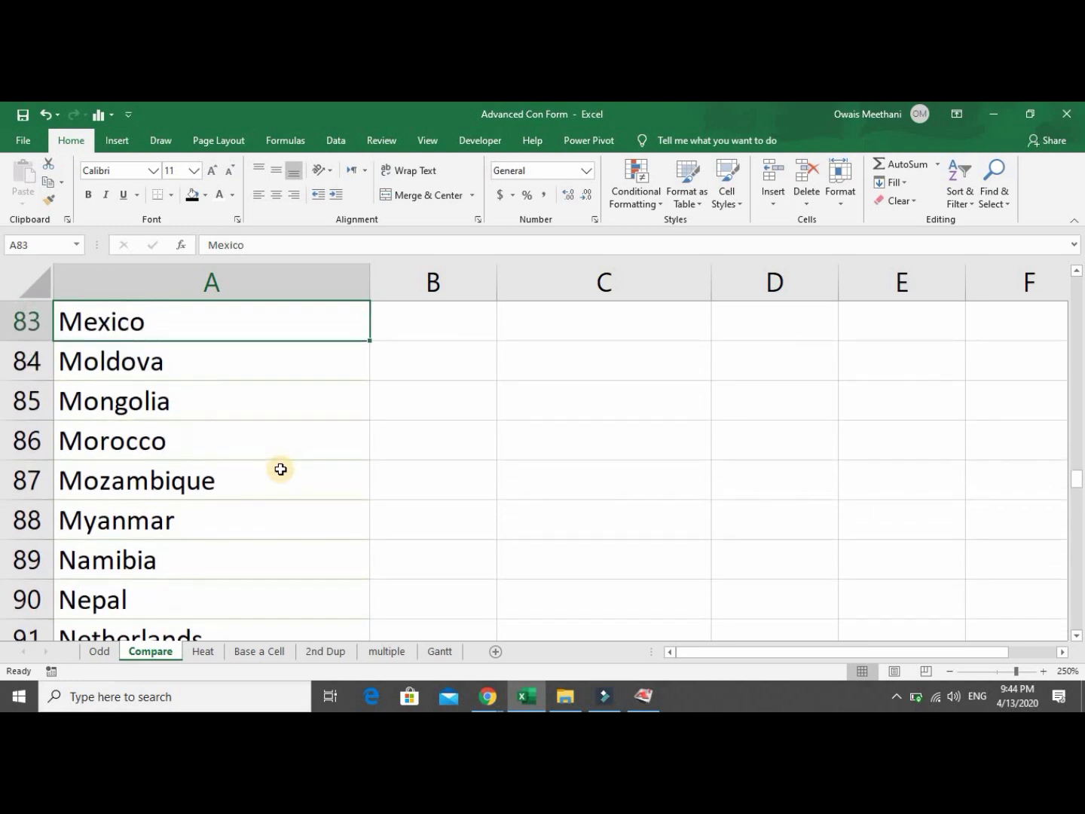
pyautogui.press('Up')
pyautogui.press('Up')
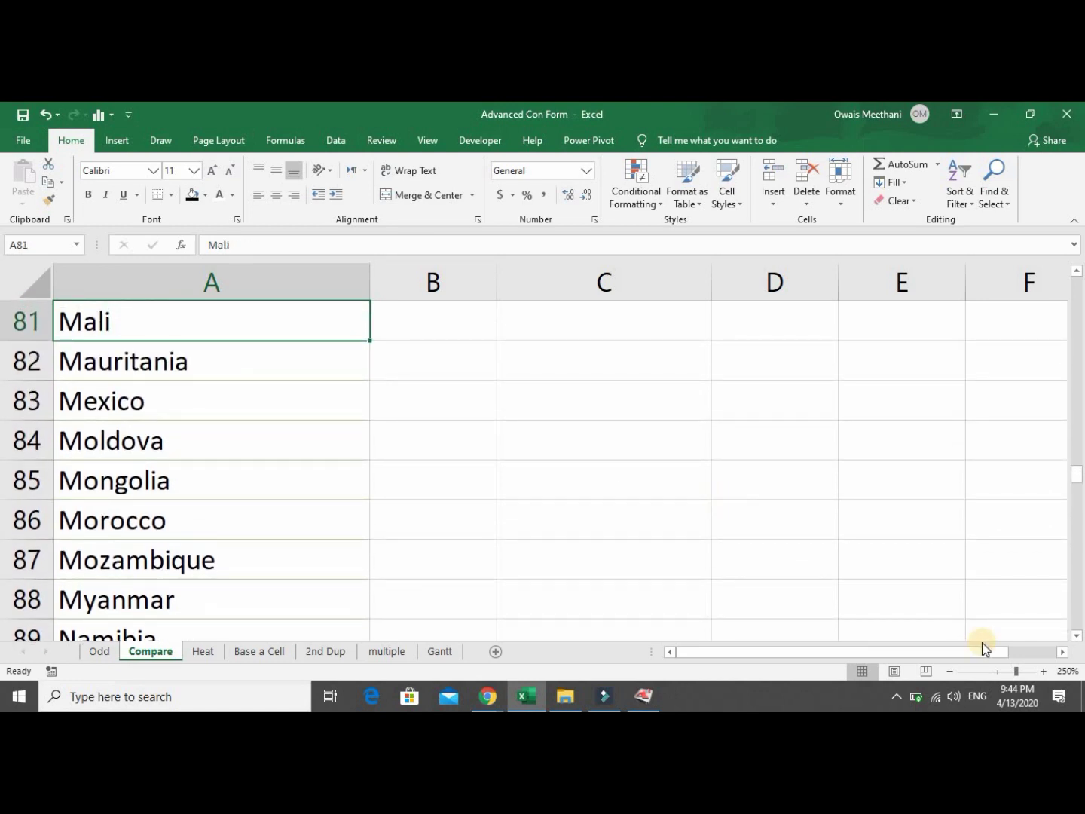
# Enter the formula =COUNTIF(List2,A1) in cell E1 to test the rule's formula on the sheet.
pyautogui.click(1064, 479)
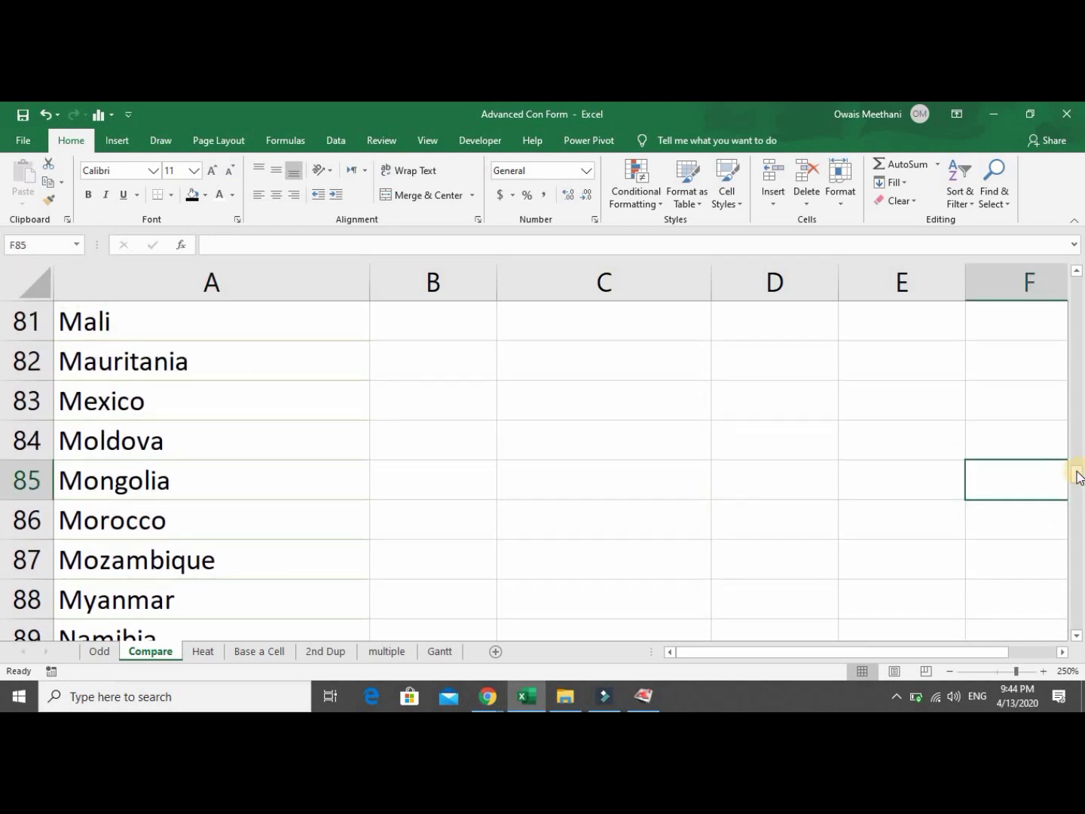
pyautogui.moveTo(1077, 474); pyautogui.dragTo(877, 315)
pyautogui.click(877, 318)
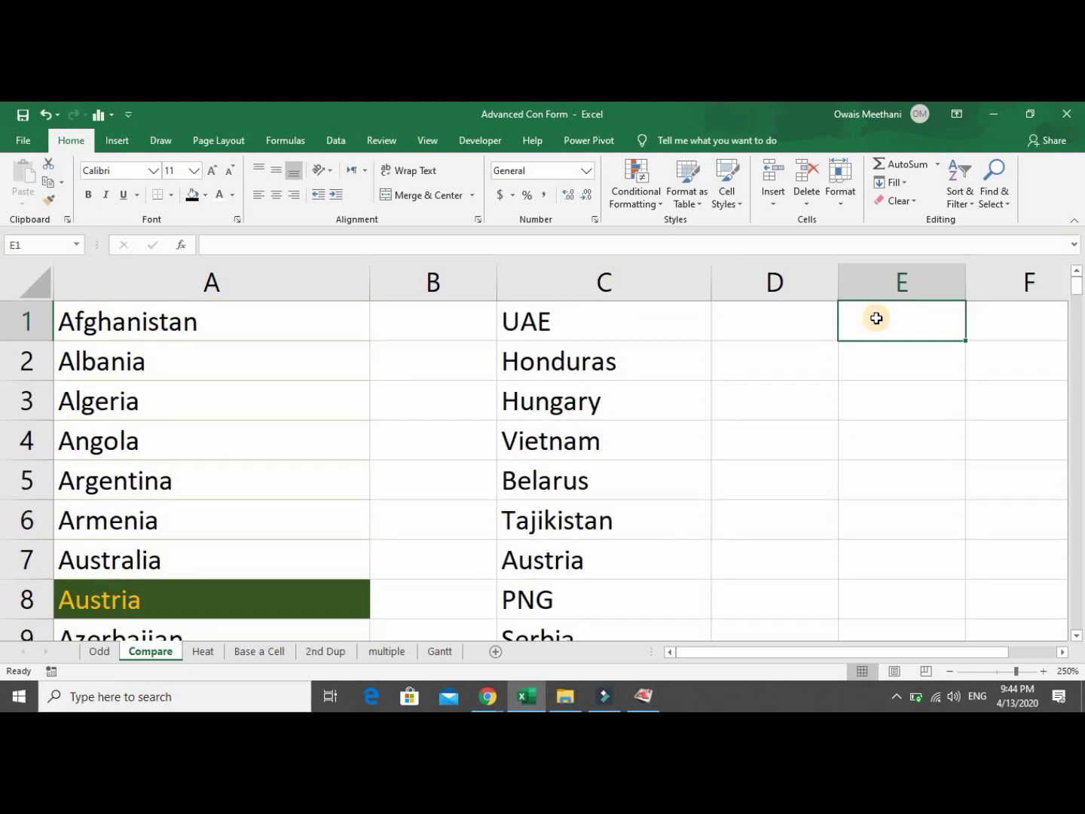
pyautogui.write('=coun')
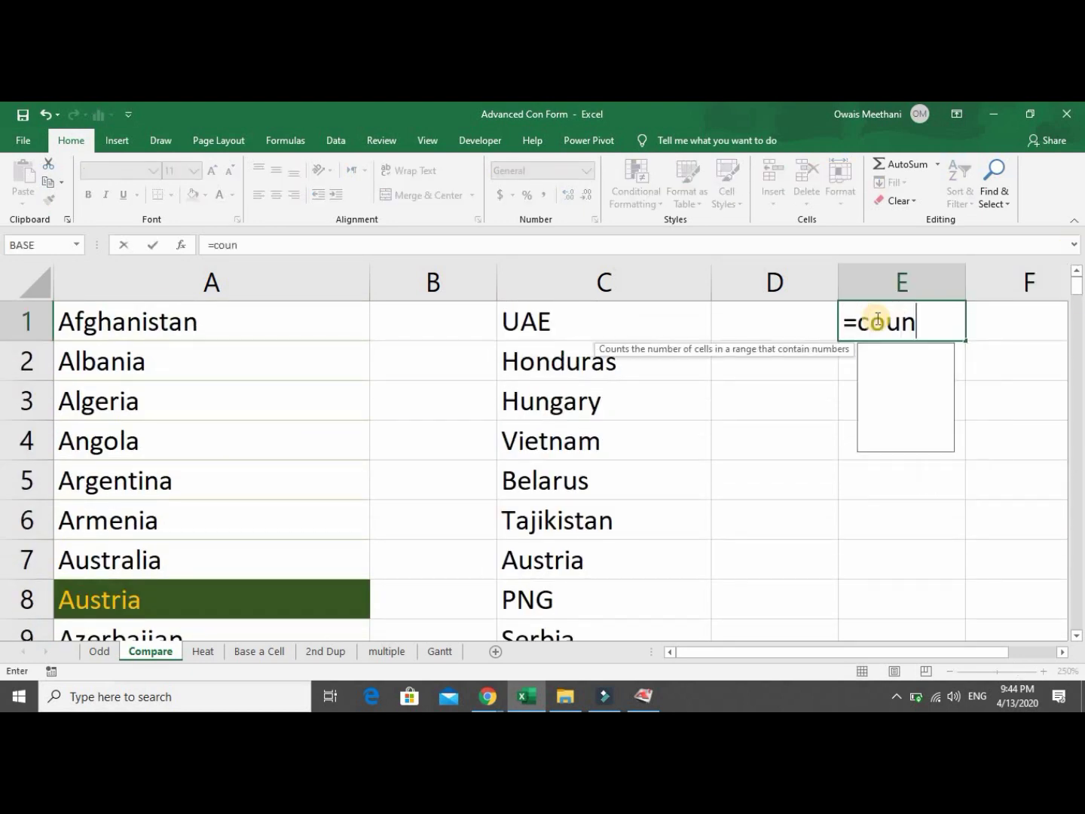
pyautogui.write('tif')
pyautogui.press('Tab')
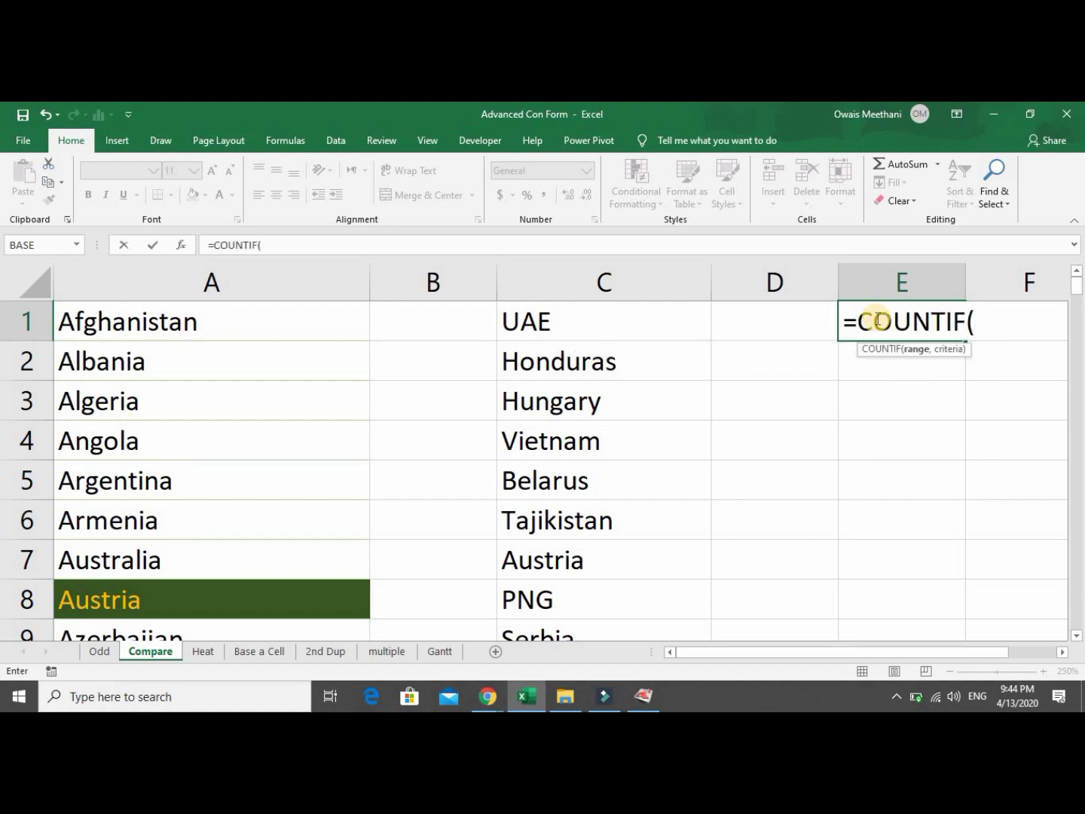
pyautogui.write('List')
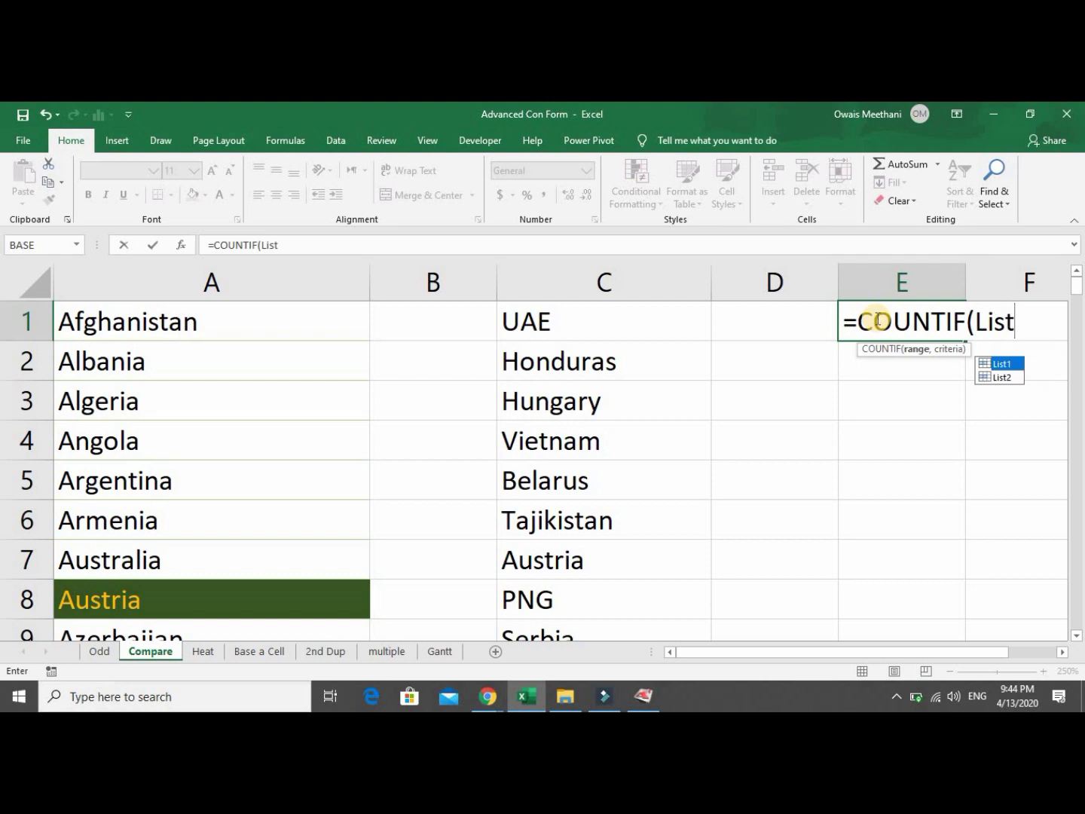
pyautogui.write('2,')
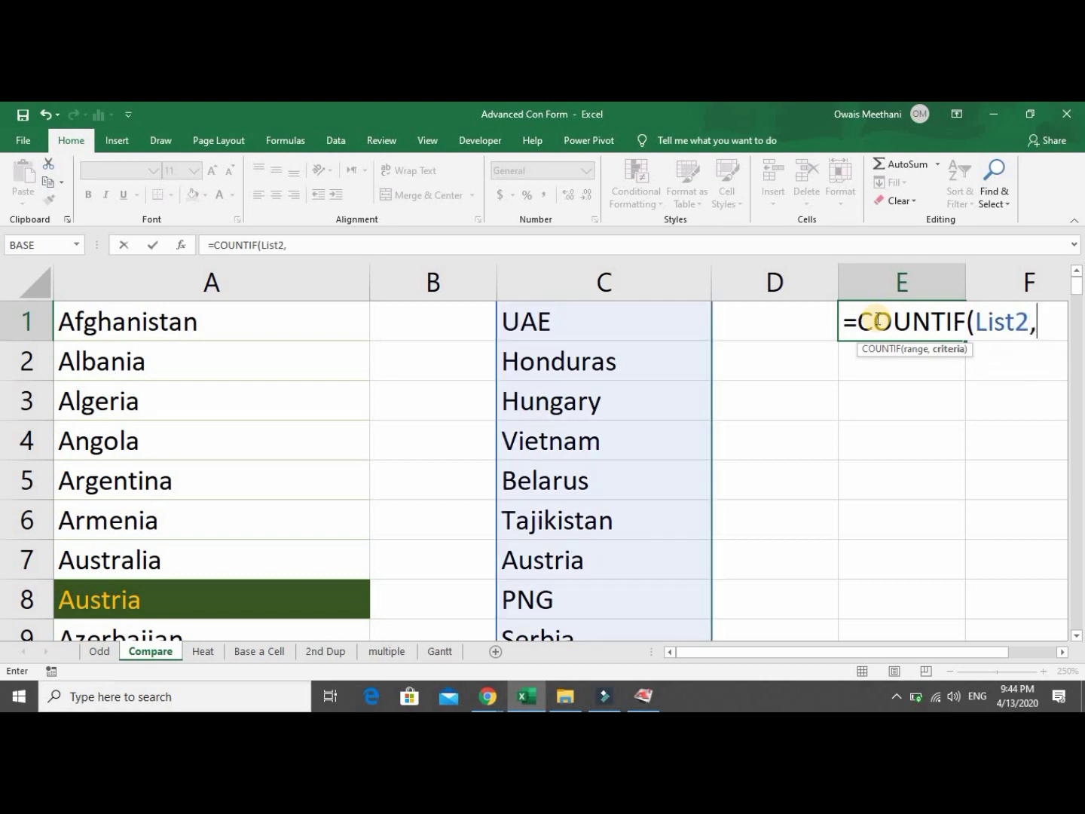
pyautogui.write('A1')
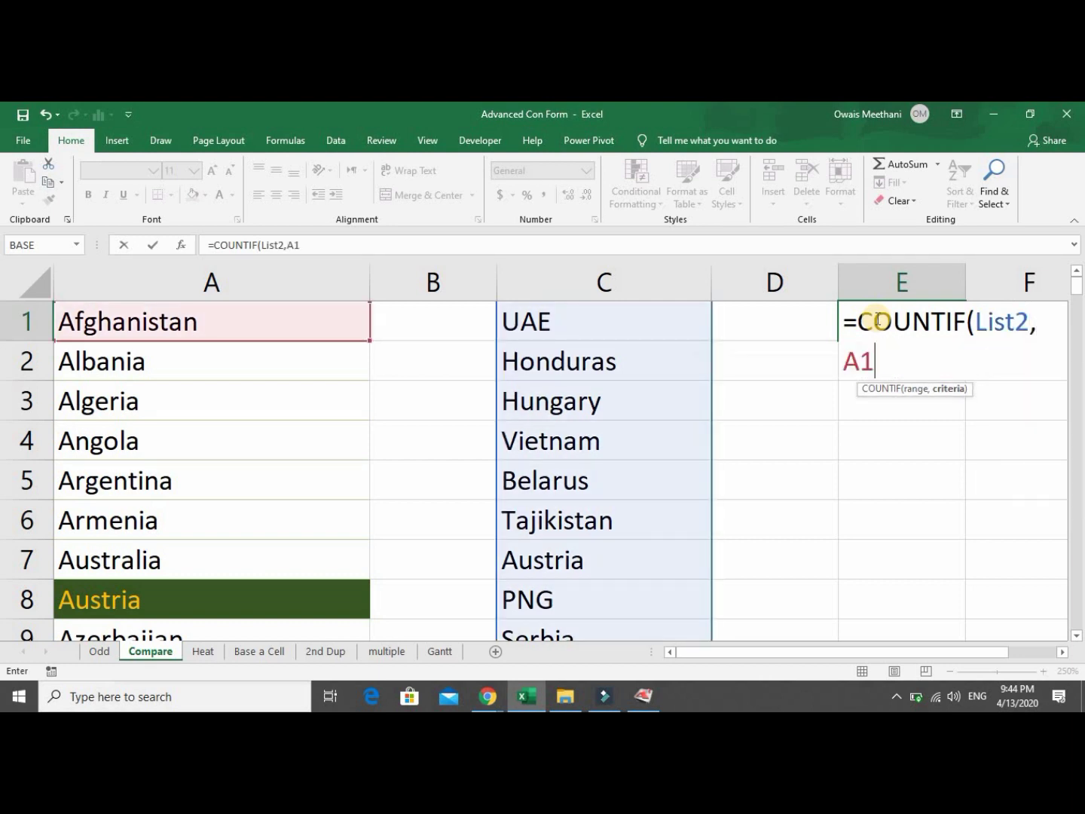
pyautogui.write(')')
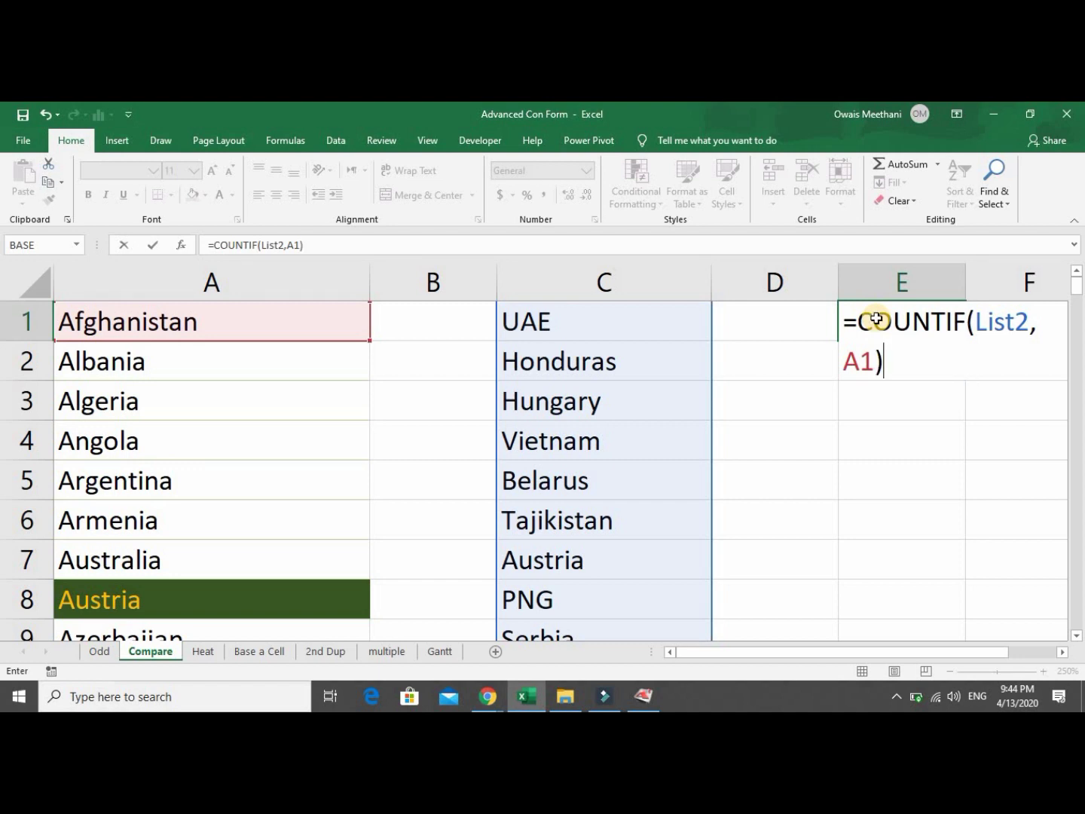
pyautogui.press('Return')
# Compare the formula result in E1 with Afghanistan in A1, the column C list and the highlighted Austria in A8.
pyautogui.click(876, 318)
pyautogui.press('Left')
pyautogui.press('Left')
pyautogui.press('Left')
pyautogui.press('Left')
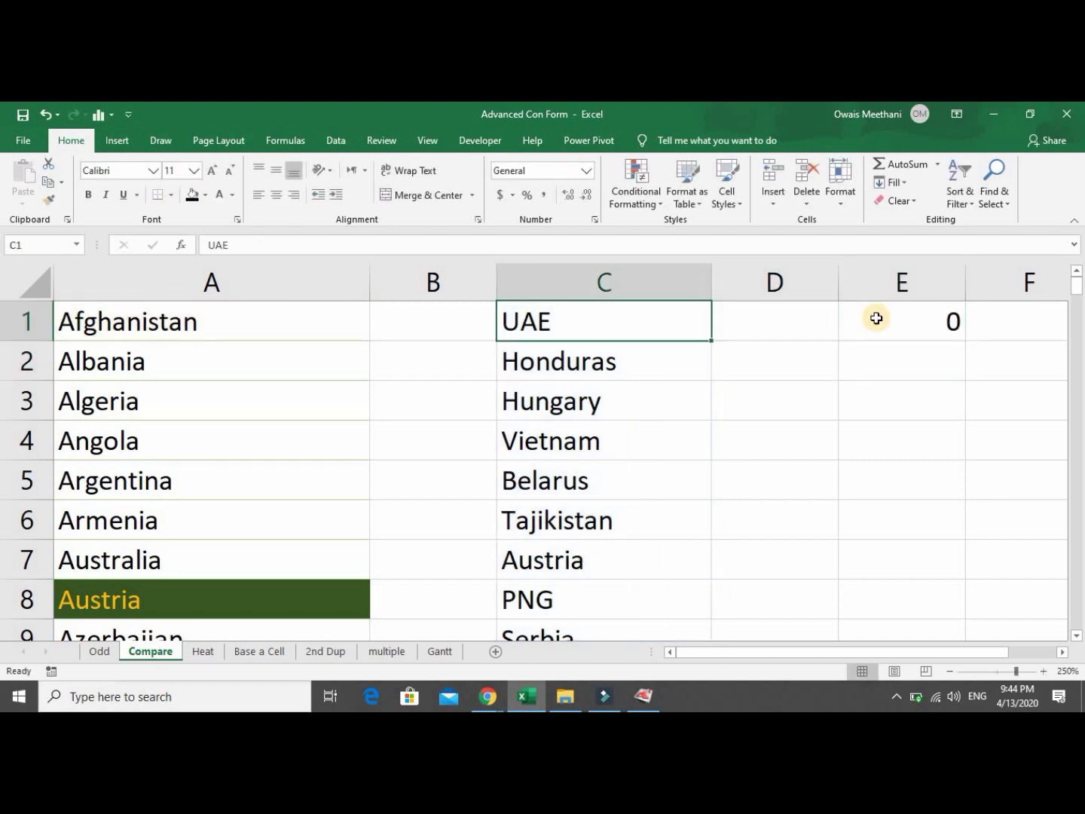
pyautogui.press('Right')
pyautogui.press('Left')
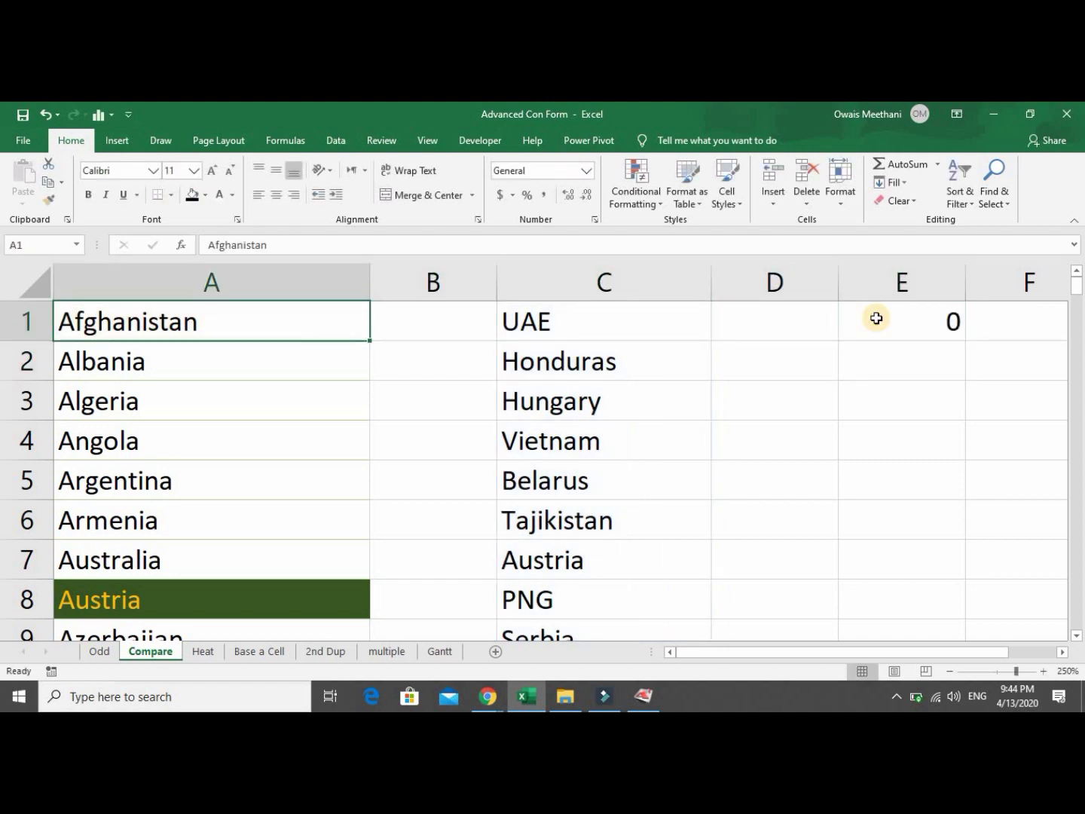
pyautogui.press('Down')
pyautogui.press('Down')
pyautogui.press('Down')
pyautogui.press('Down')
pyautogui.press('Down')
pyautogui.press('Down')
pyautogui.press('Down')
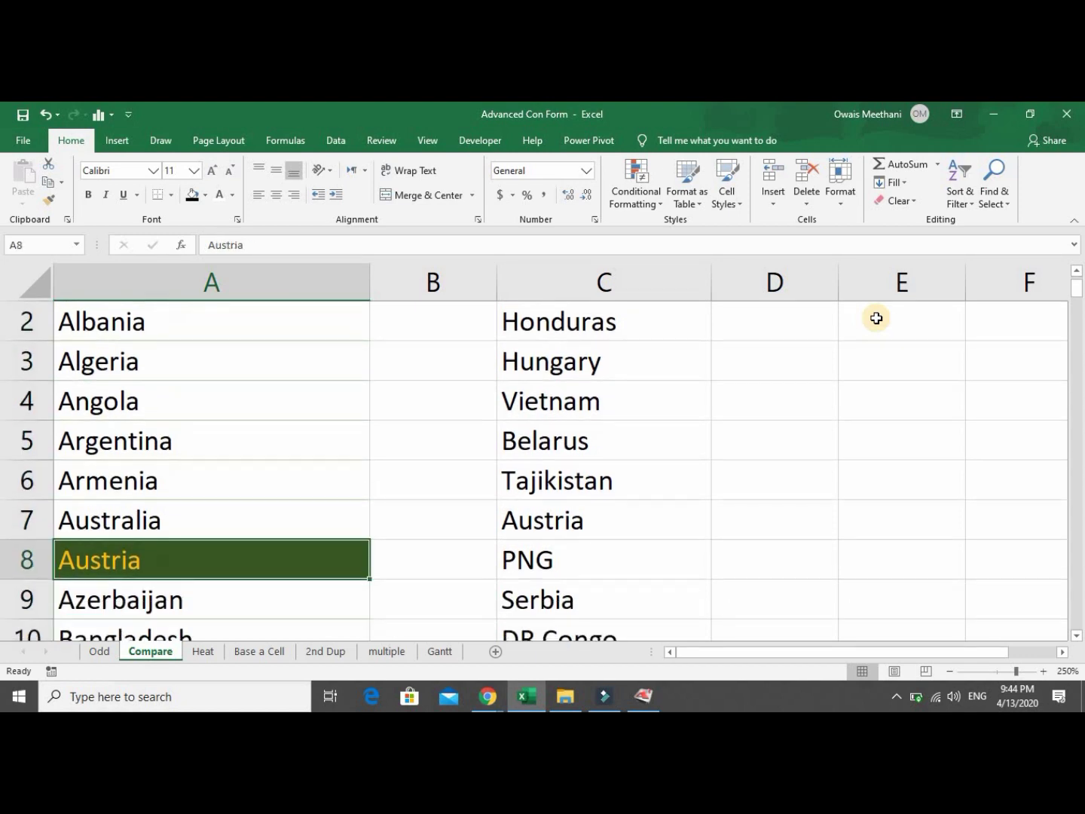
pyautogui.press('Up')
pyautogui.press('Up')
pyautogui.press('Up')
pyautogui.press('Up')
pyautogui.press('Up')
pyautogui.press('Up')
pyautogui.press('Up')
pyautogui.press('Right')
pyautogui.press('Right')
pyautogui.press('Right')
pyautogui.press('Right')
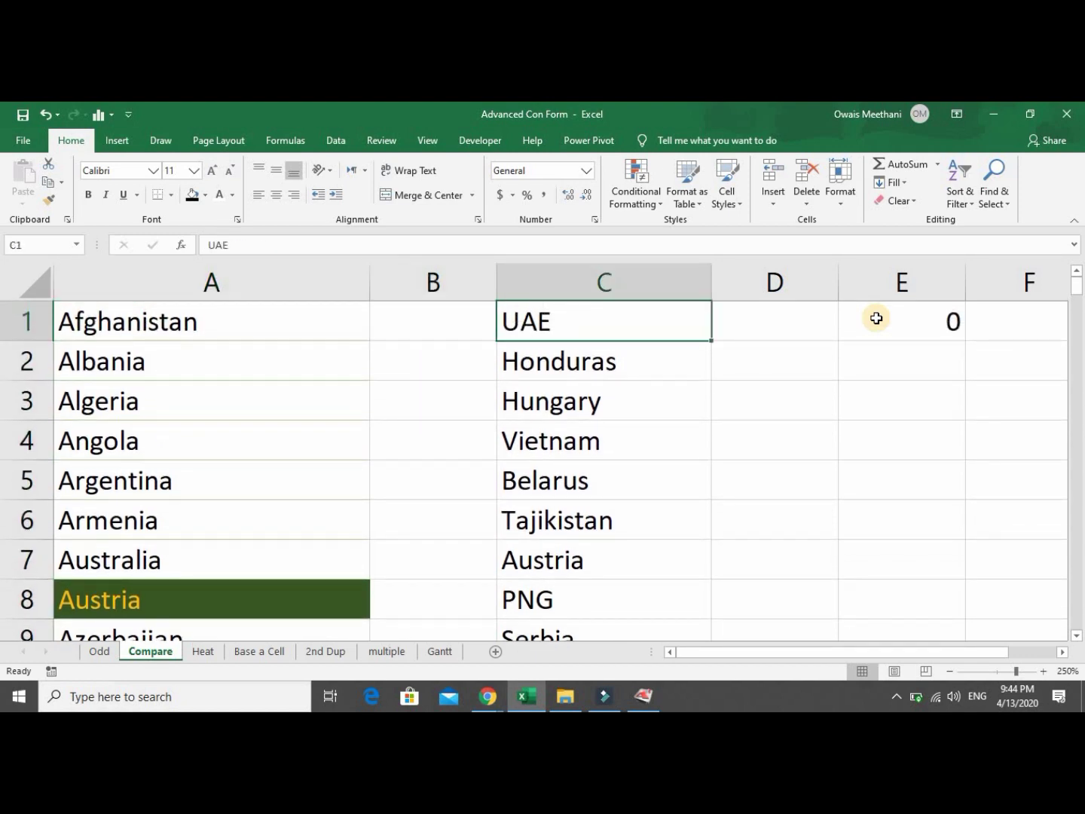
# Examine the countries at the start of column A, including the highlighted Austria and Belarus, against the column C list.
pyautogui.press('Left')
pyautogui.press('Left')
pyautogui.press('Left')
pyautogui.press('Left')
pyautogui.press('Down')
pyautogui.press('Down')
pyautogui.press('Down')
pyautogui.press('Down')
pyautogui.press('Down')
pyautogui.press('Down')
pyautogui.press('Down')
pyautogui.press('Down')
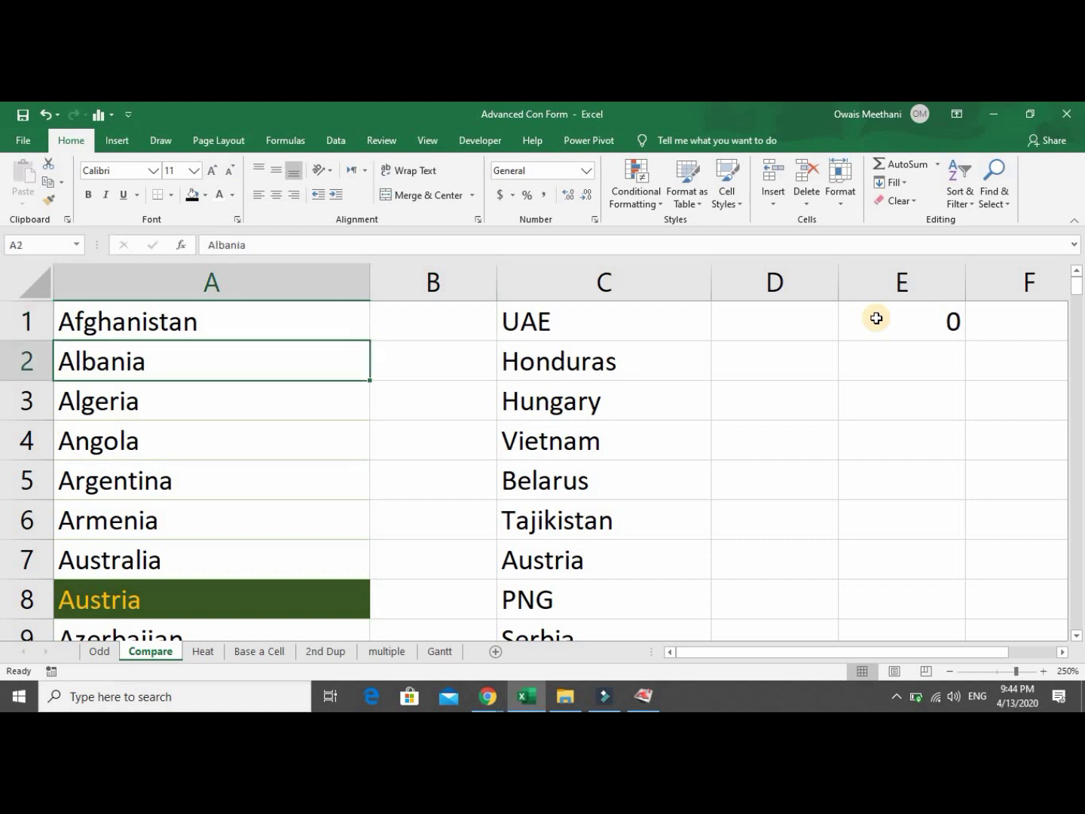
pyautogui.press('Up')
pyautogui.press('Up')
pyautogui.press('Up')
pyautogui.press('Up')
pyautogui.press('Up')
pyautogui.press('Up')
pyautogui.press('Up')
pyautogui.press('Up')
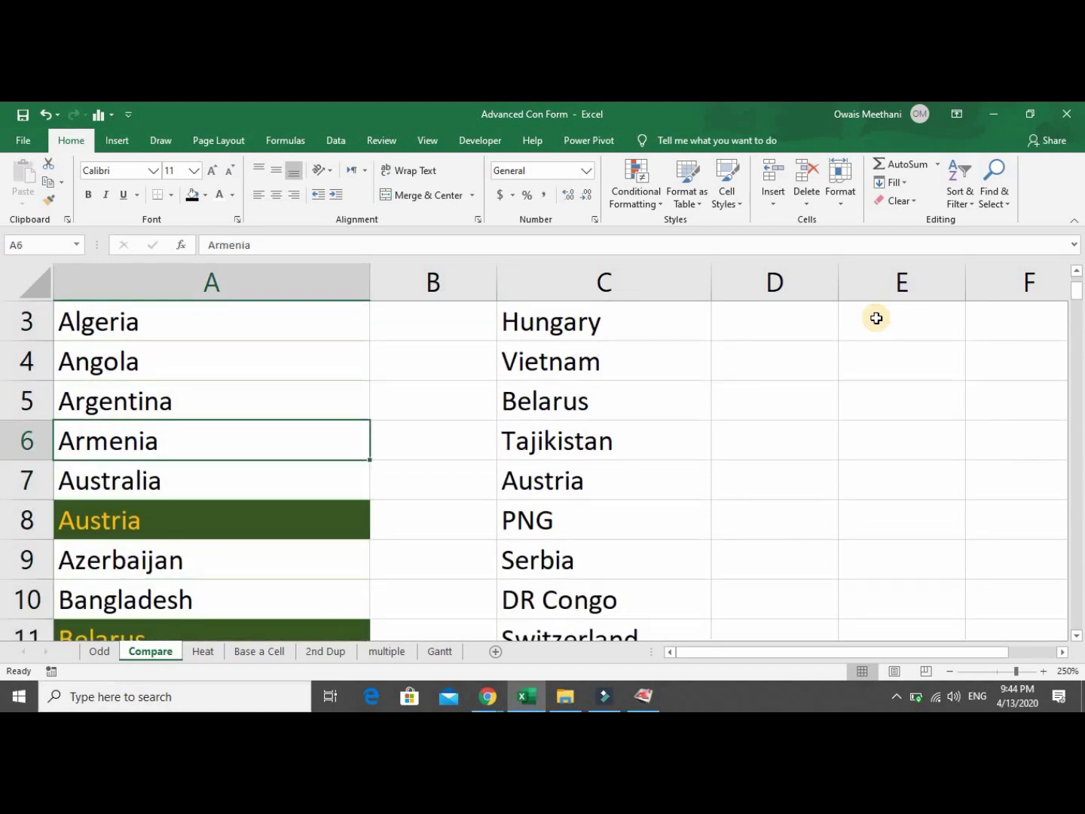
pyautogui.press('Right')
pyautogui.press('Right')
pyautogui.press('Right')
pyautogui.press('Right')
pyautogui.press('Right')
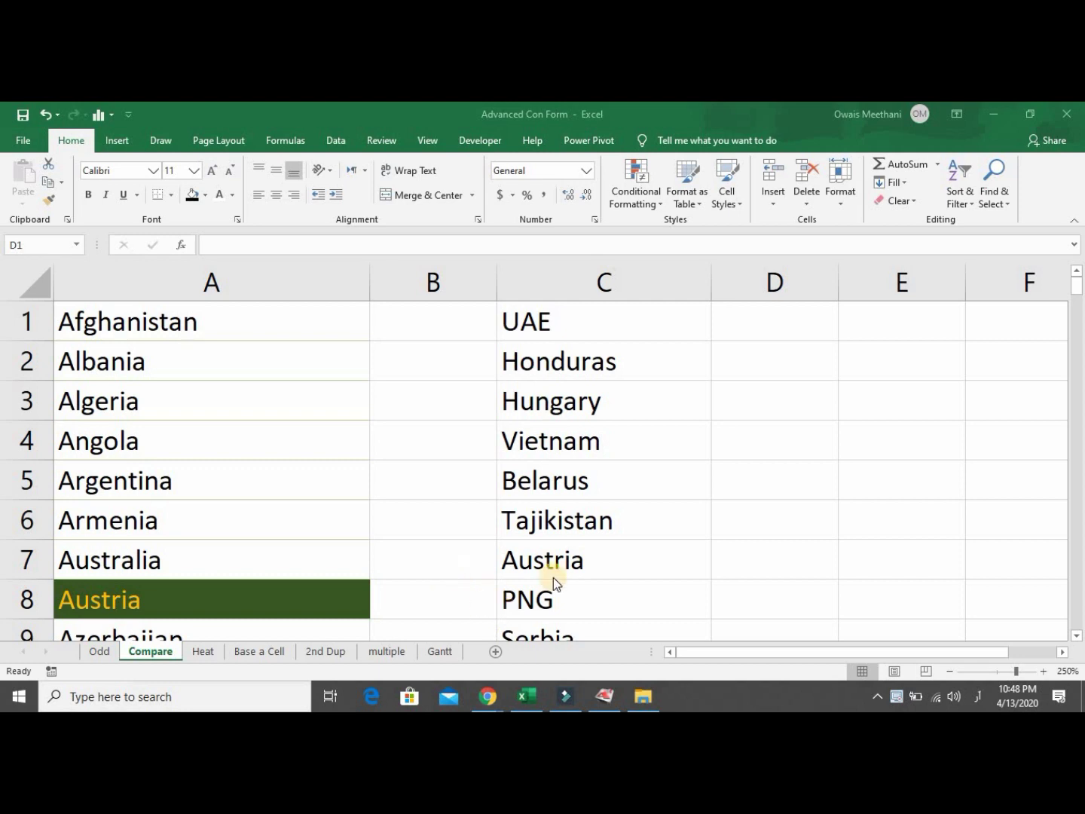
# Insert a form-control check box beside UAE, starting in cell D1.
pyautogui.click(750, 326)
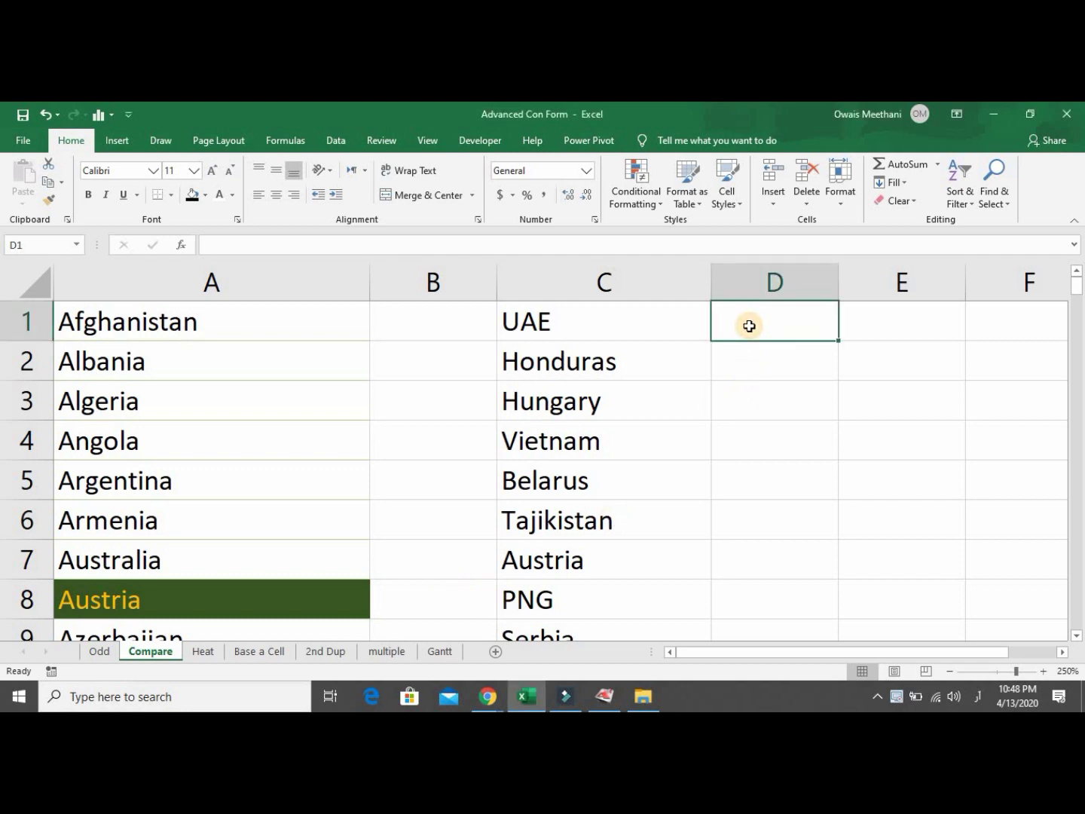
pyautogui.click(479, 146)
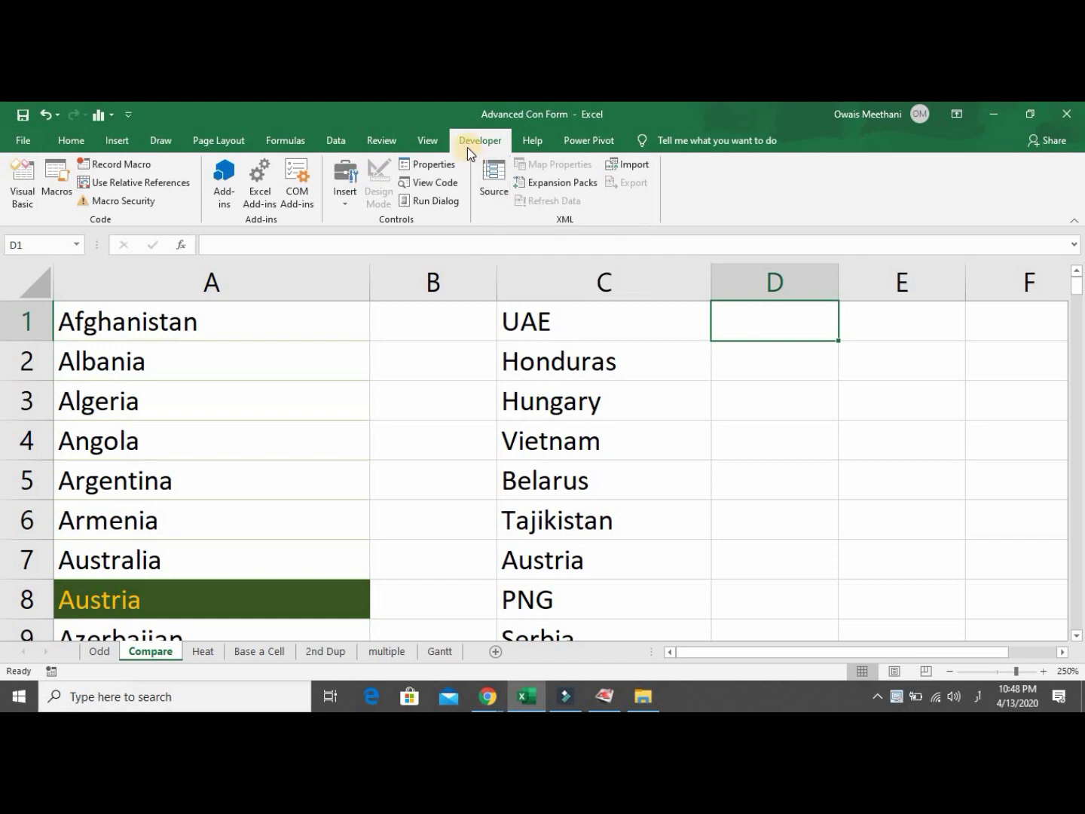
pyautogui.click(345, 209)
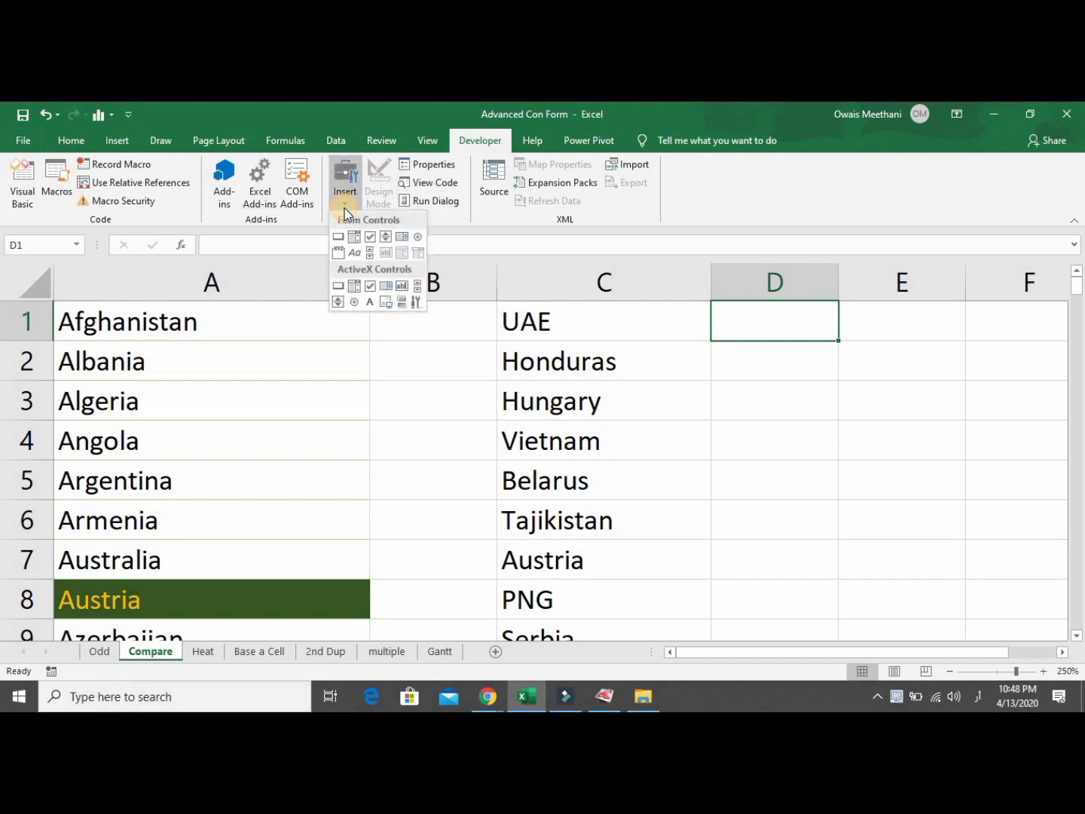
pyautogui.click(370, 238)
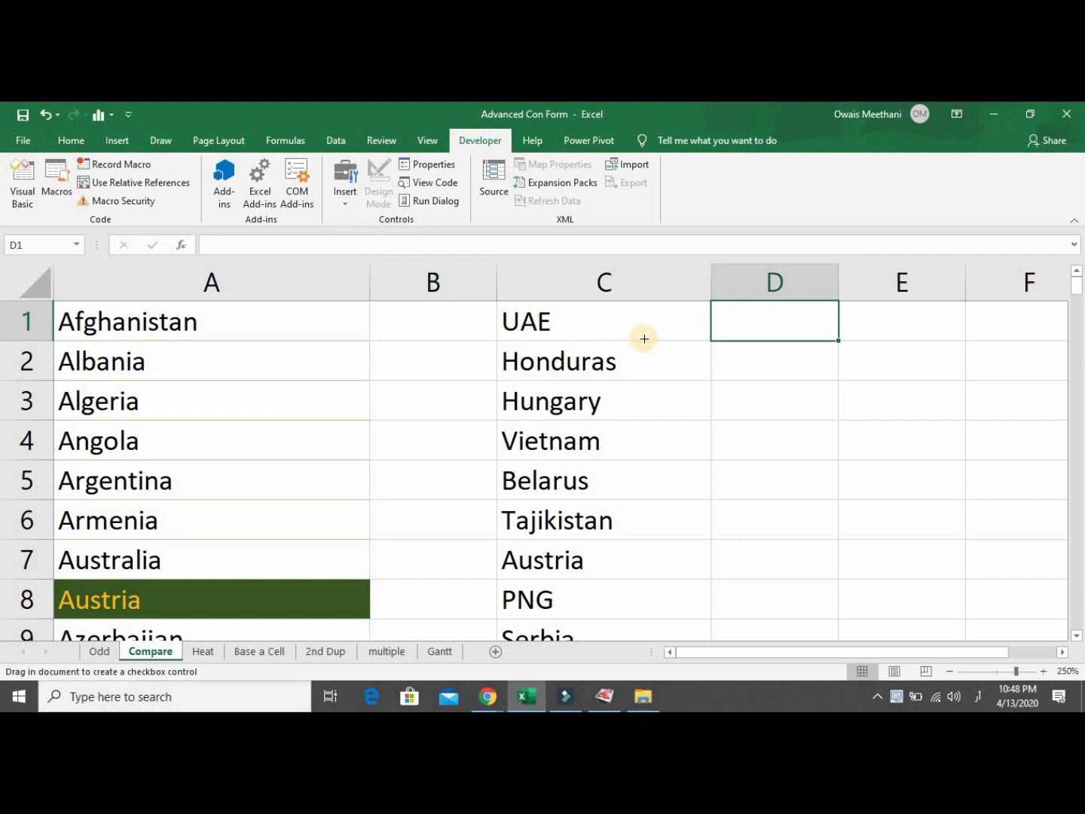
pyautogui.click(739, 324)
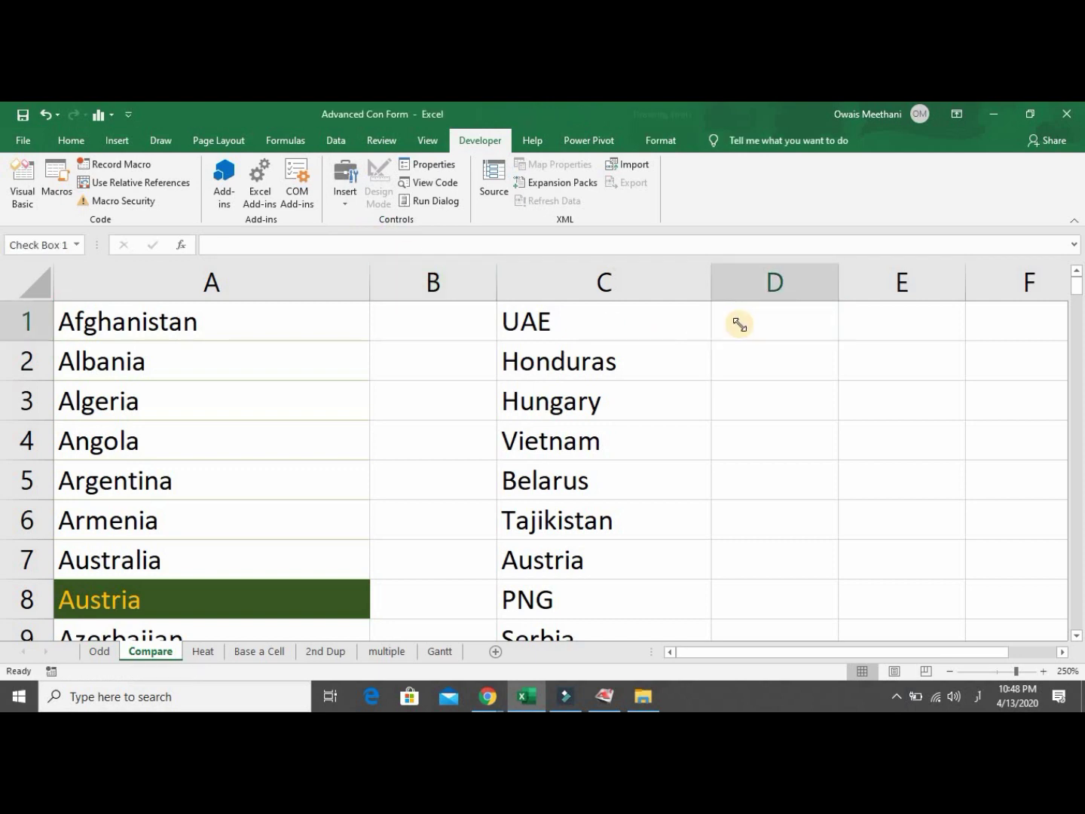
pyautogui.click(779, 348)
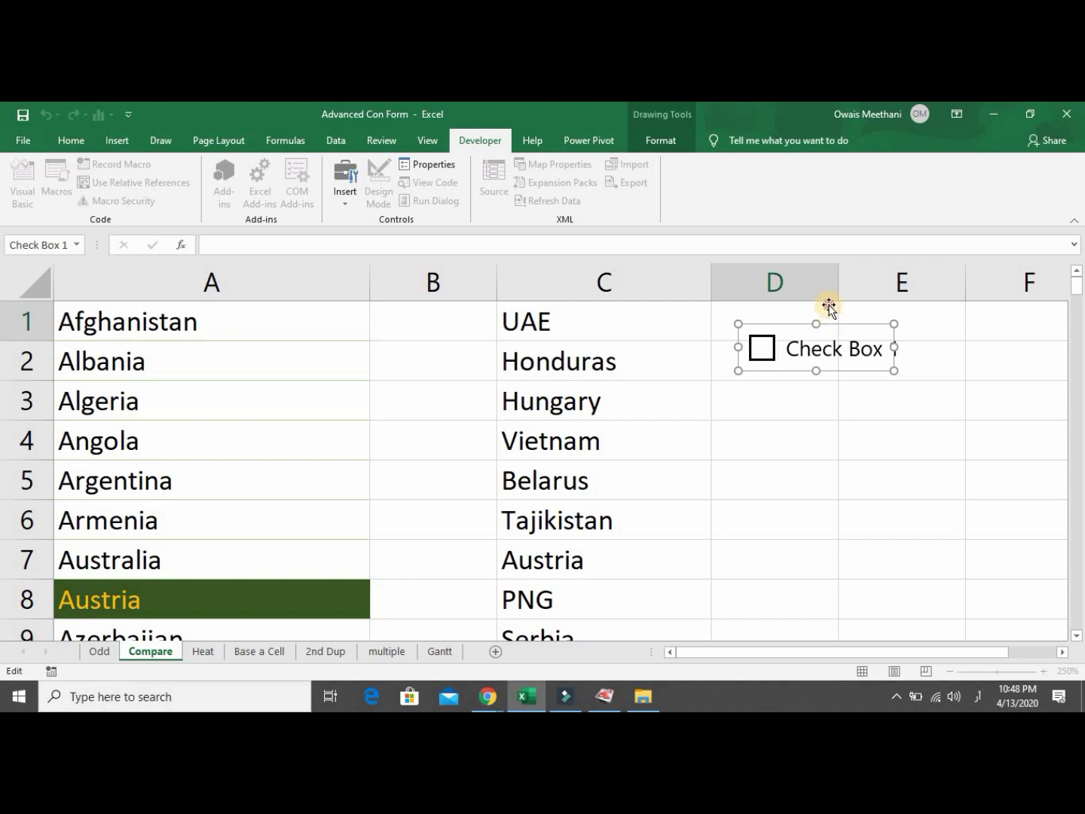
# Delete the caption text of the new check box so only its box remains.
pyautogui.click(837, 354)
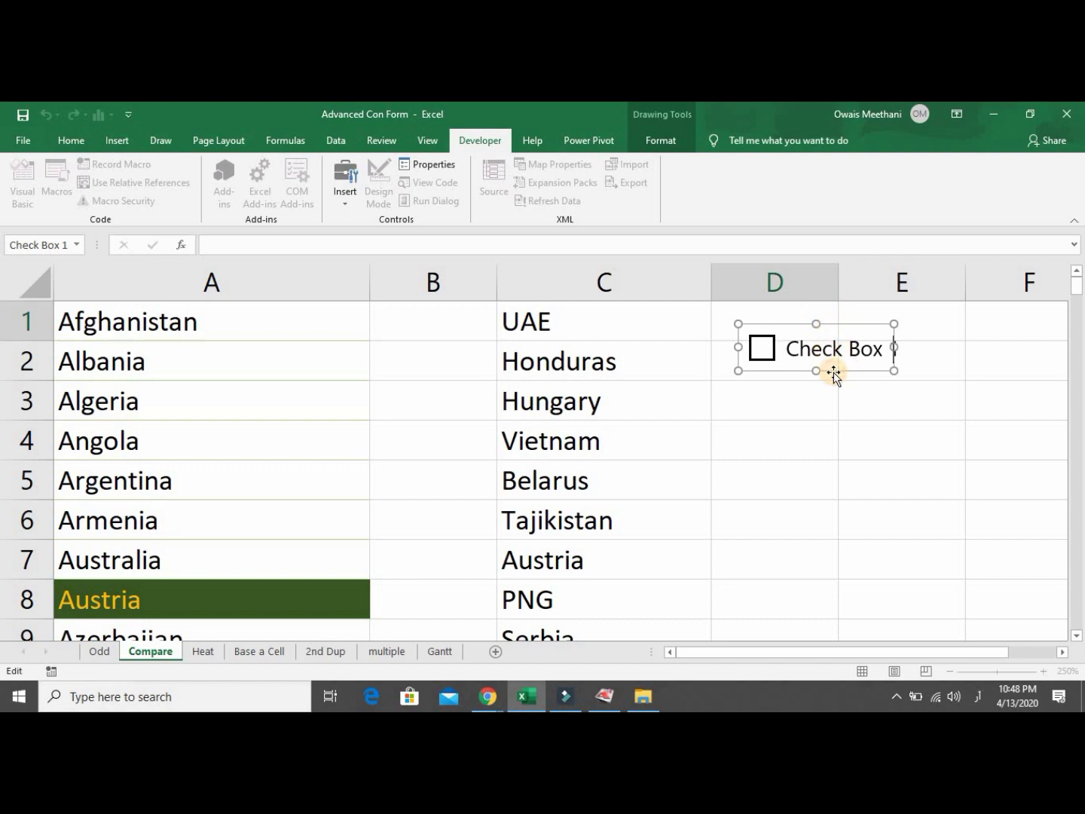
pyautogui.rightClick(833, 372)
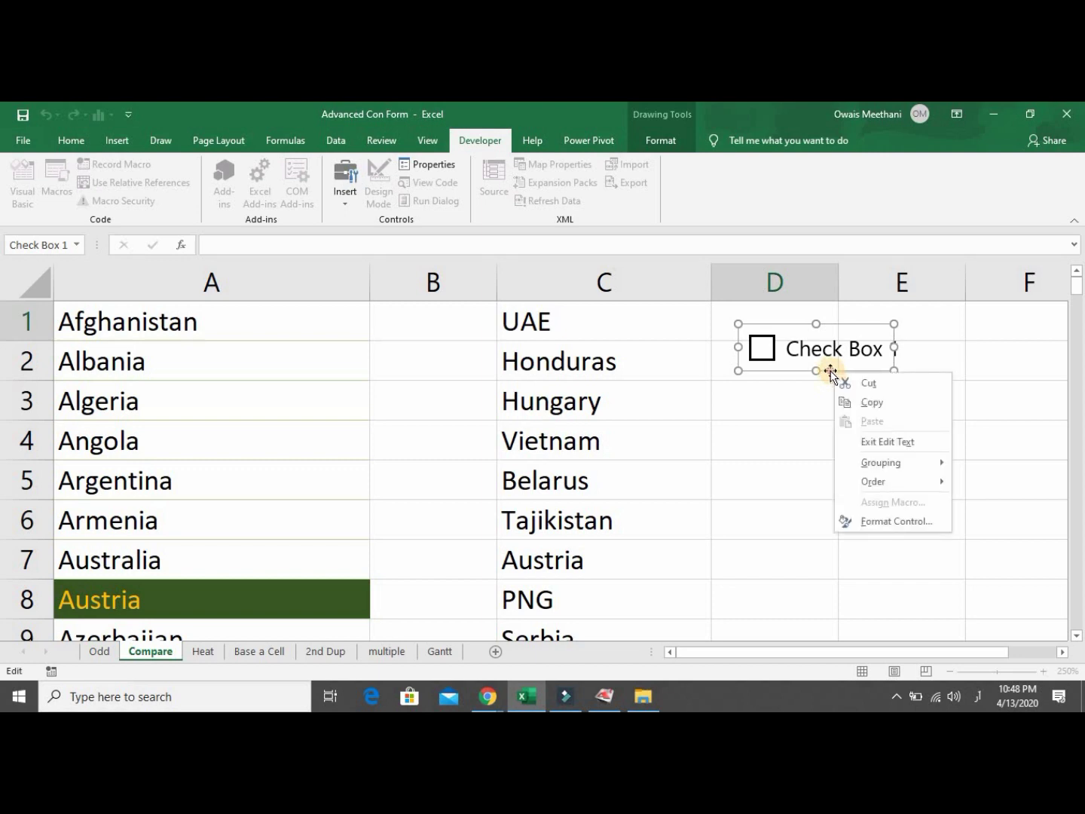
pyautogui.click(832, 370)
pyautogui.moveTo(823, 357); pyautogui.dragTo(862, 369)
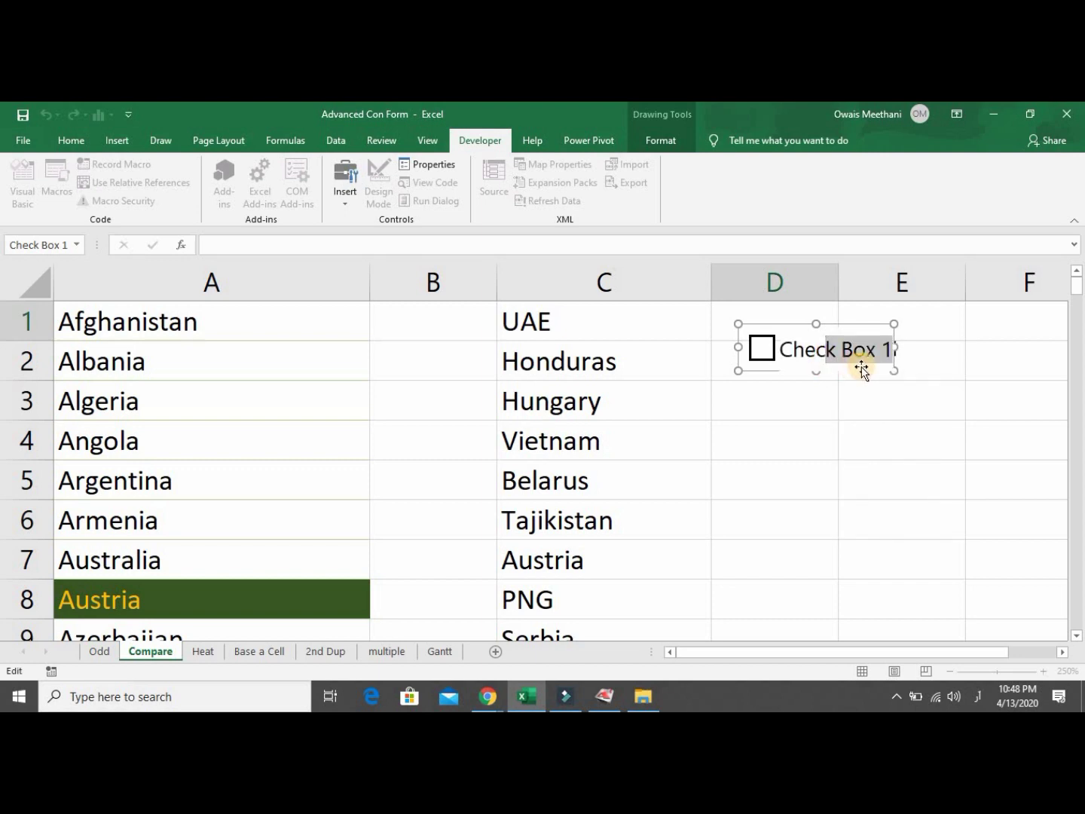
pyautogui.press('BackSpace')
pyautogui.press('BackSpace')
pyautogui.press('BackSpace')
pyautogui.press('BackSpace')
pyautogui.press('BackSpace')
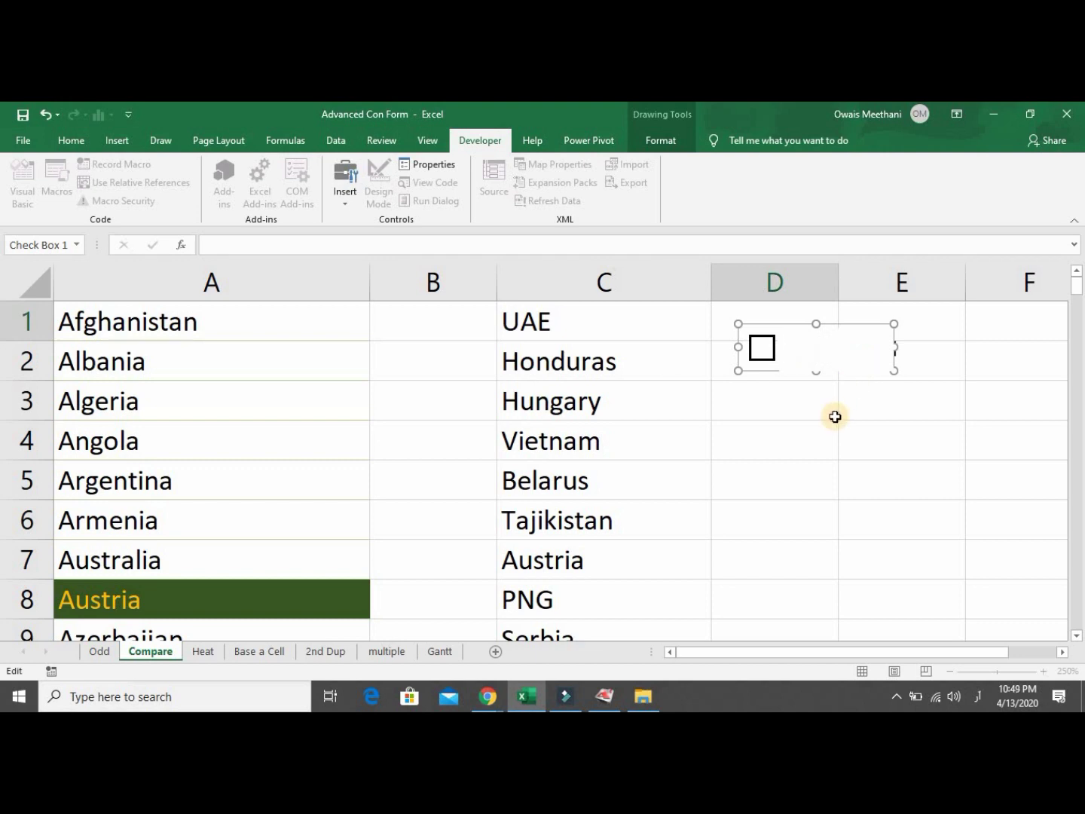
pyautogui.click(800, 406)
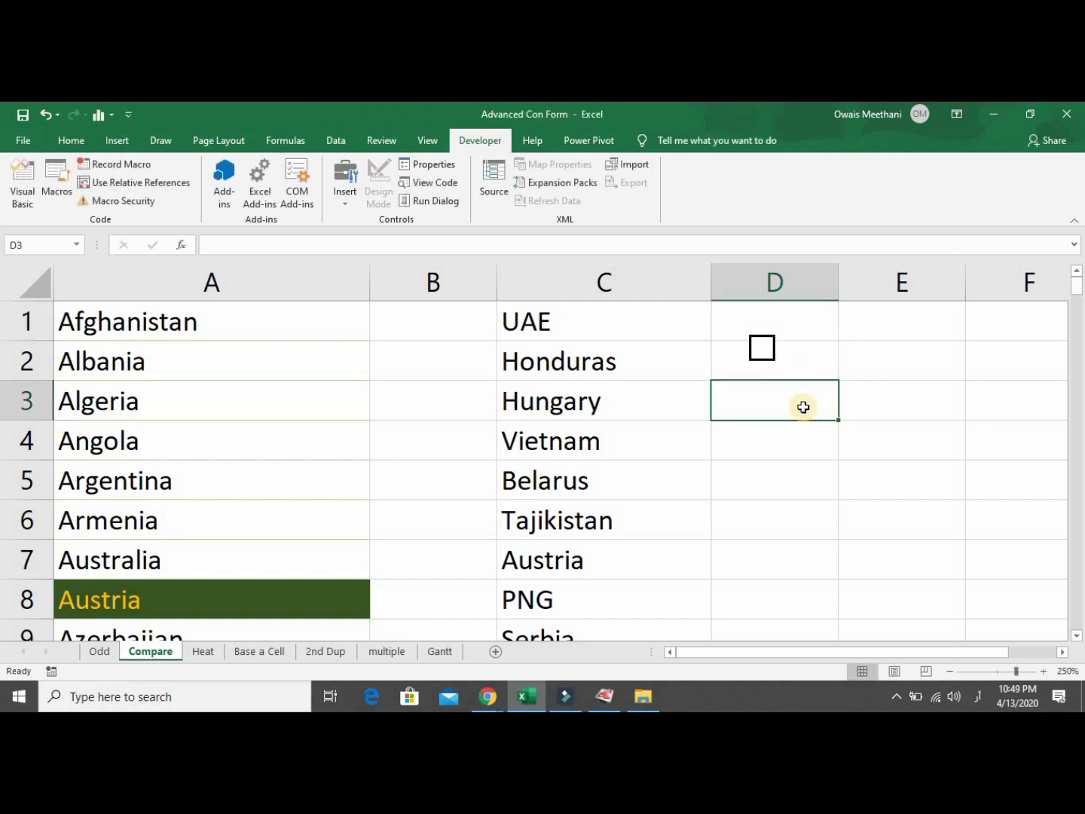
# Move the check box into cell D1 beside UAE and reduce its height to fit within row 1.
pyautogui.rightClick(765, 364)
pyautogui.press('Escape')
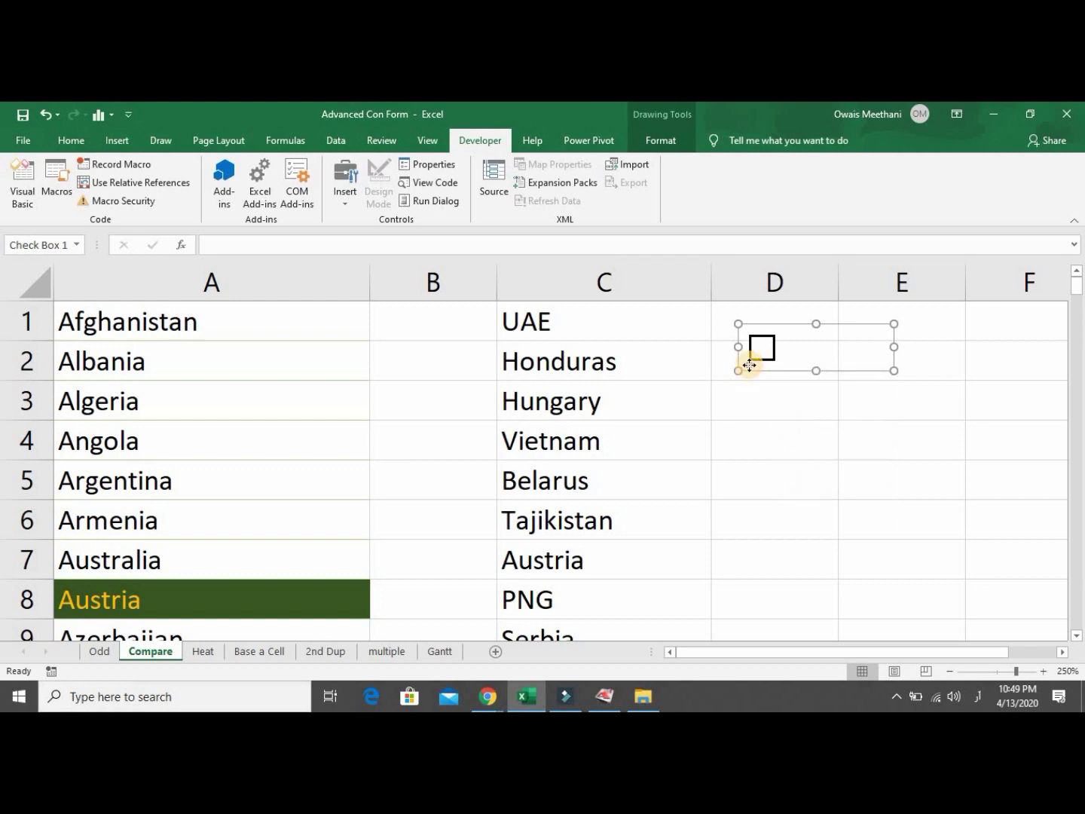
pyautogui.moveTo(749, 364); pyautogui.dragTo(727, 348)
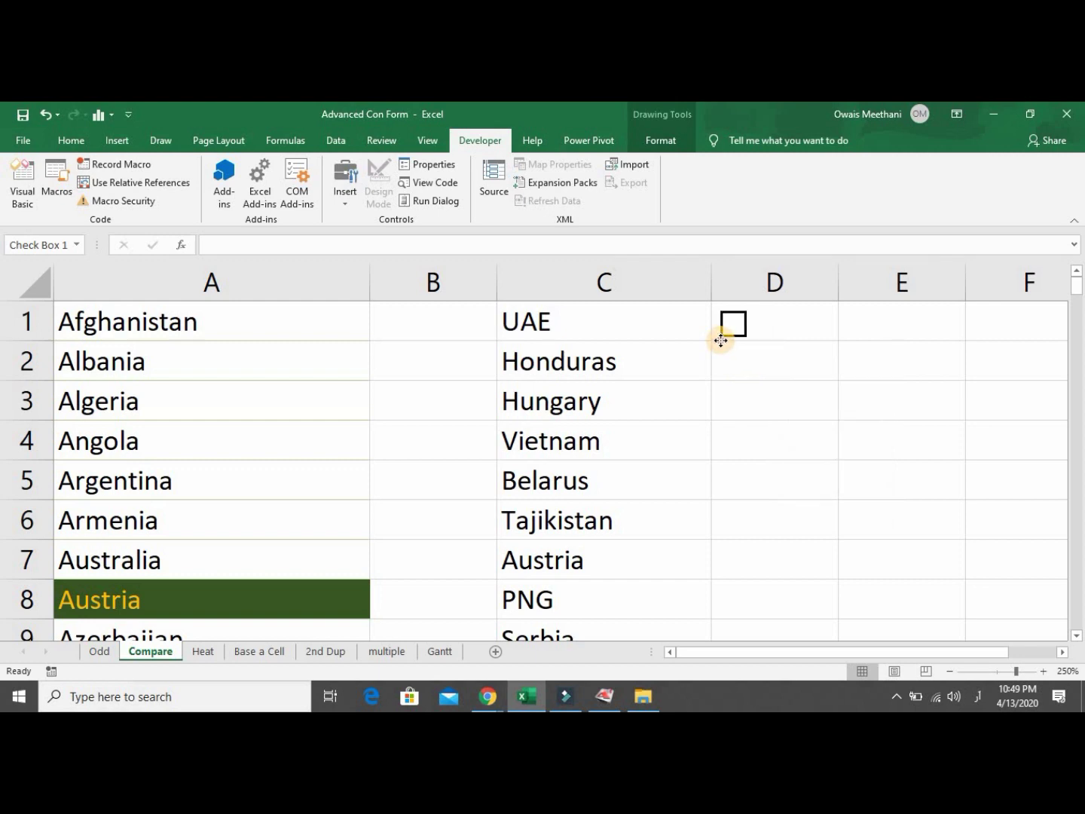
pyautogui.click(721, 343)
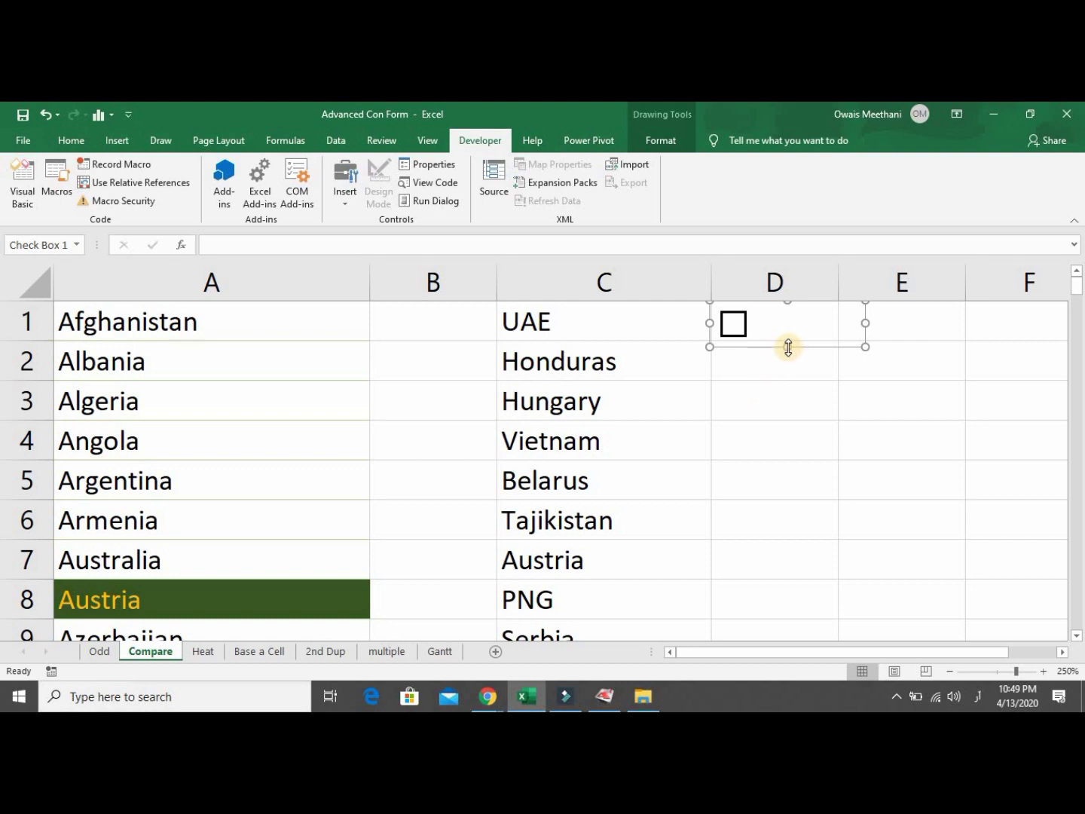
pyautogui.moveTo(788, 347); pyautogui.dragTo(787, 338)
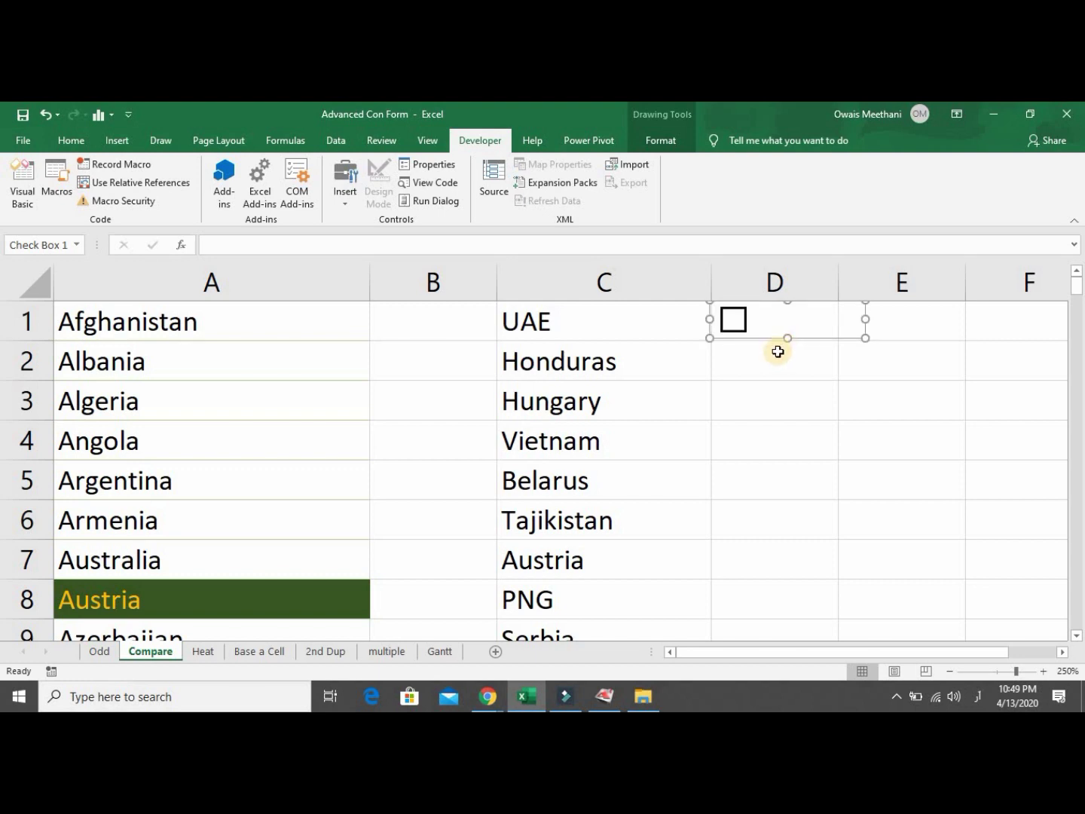
# Select D2:D25 and paste a copy of the check box there.
pyautogui.click(776, 356)
pyautogui.hotkey('shift', 'Down')
pyautogui.hotkey('shift', 'Down')
pyautogui.hotkey('shift', 'Down')
pyautogui.hotkey('shift', 'Down')
pyautogui.hotkey('shift', 'Down')
pyautogui.hotkey('shift', 'Down')
pyautogui.hotkey('shift', 'Down')
pyautogui.hotkey('shift', 'Down')
pyautogui.hotkey('shift', 'Down')
pyautogui.hotkey('shift', 'Down')
pyautogui.hotkey('shift', 'Down')
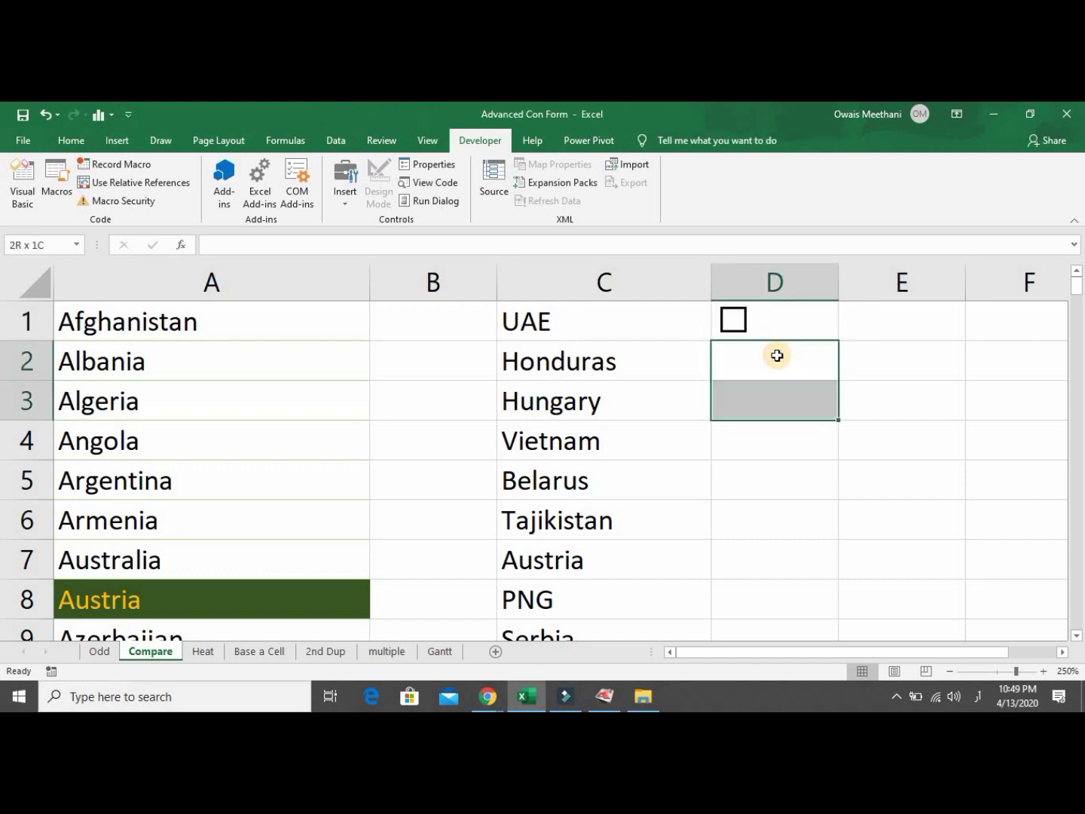
pyautogui.hotkey('shift', 'Down')
pyautogui.hotkey('shift', 'Down')
pyautogui.hotkey('shift', 'Down')
pyautogui.hotkey('shift', 'Down')
pyautogui.hotkey('shift', 'Down')
pyautogui.hotkey('shift', 'Down')
pyautogui.hotkey('shift', 'Down')
pyautogui.hotkey('shift', 'Down')
pyautogui.hotkey('shift', 'Down')
pyautogui.hotkey('shift', 'Down')
pyautogui.hotkey('shift', 'Down')
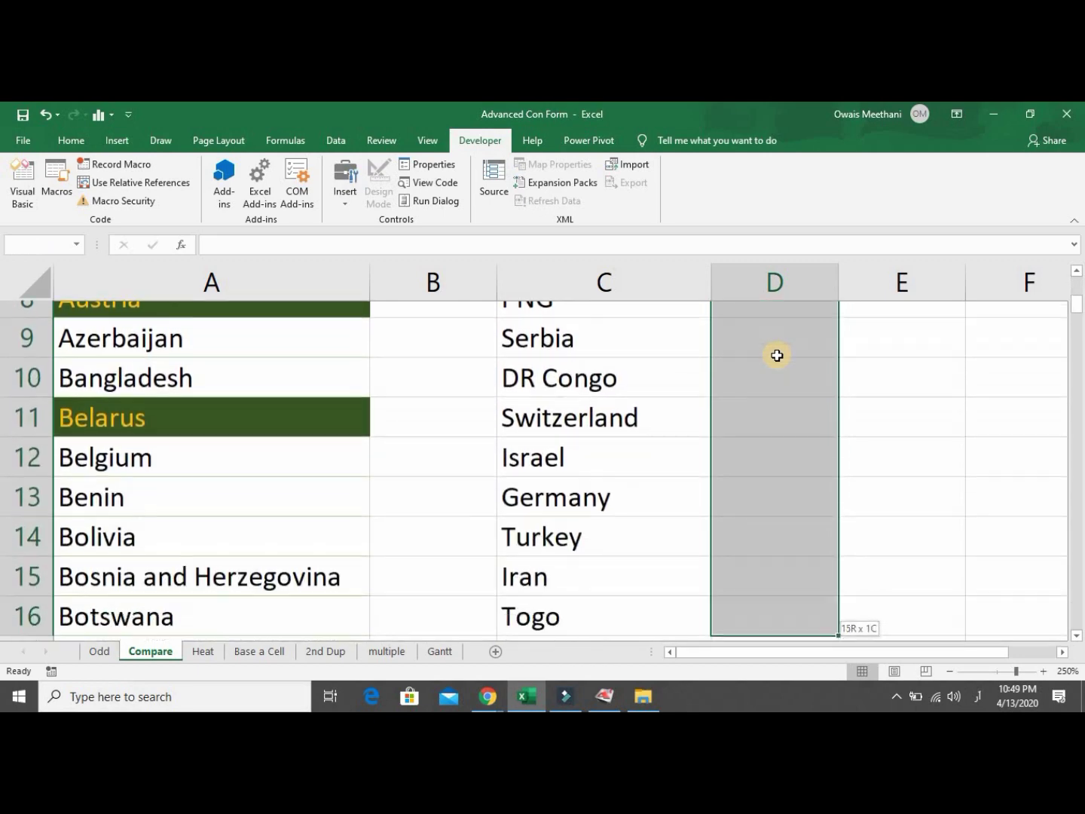
pyautogui.hotkey('shift', 'Down')
pyautogui.hotkey('shift', 'Down')
pyautogui.hotkey('shift', 'Down')
pyautogui.hotkey('shift', 'Down')
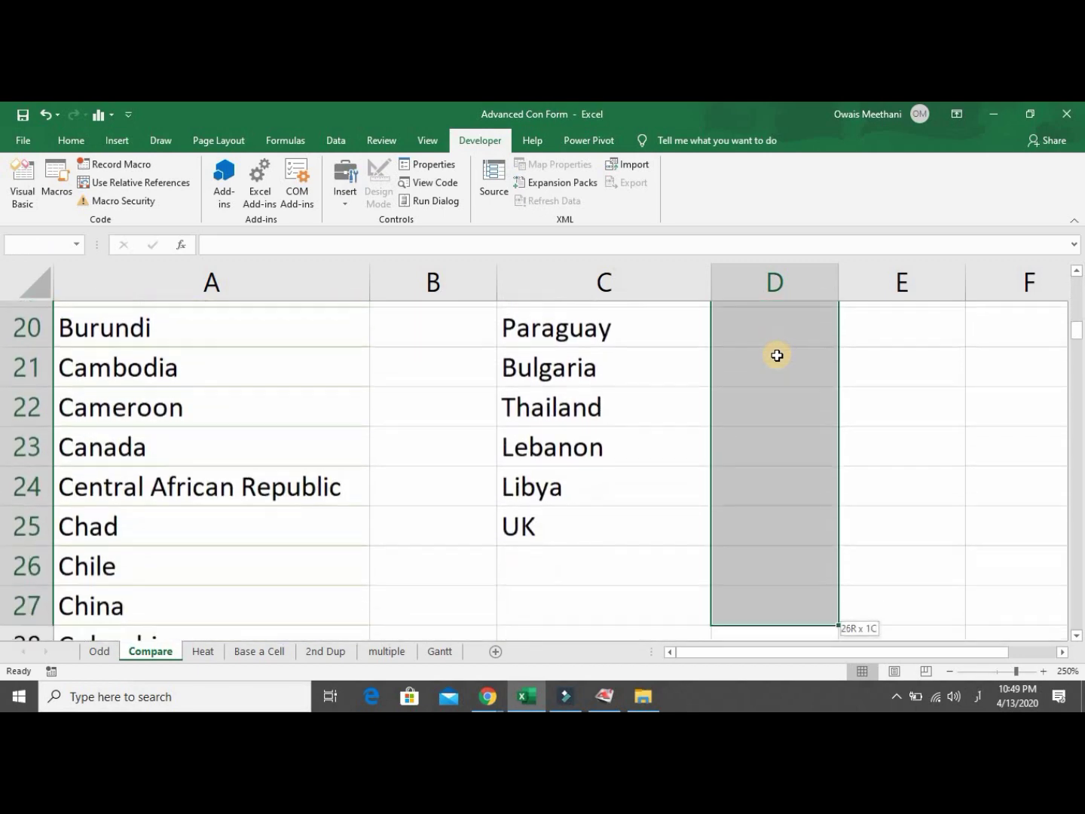
pyautogui.hotkey('shift', 'Up')
pyautogui.hotkey('shift', 'Up')
pyautogui.hotkey('shift', 'Up')
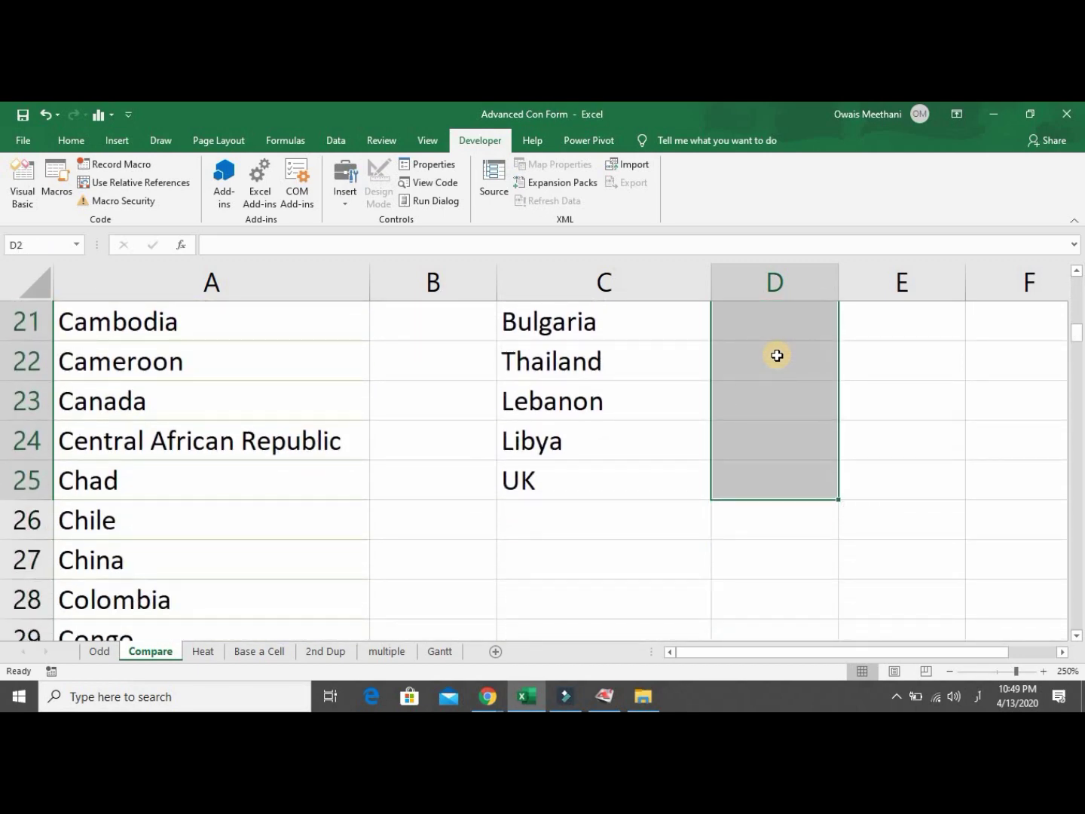
pyautogui.hotkey('ctrl', 'v')
pyautogui.press('Down')
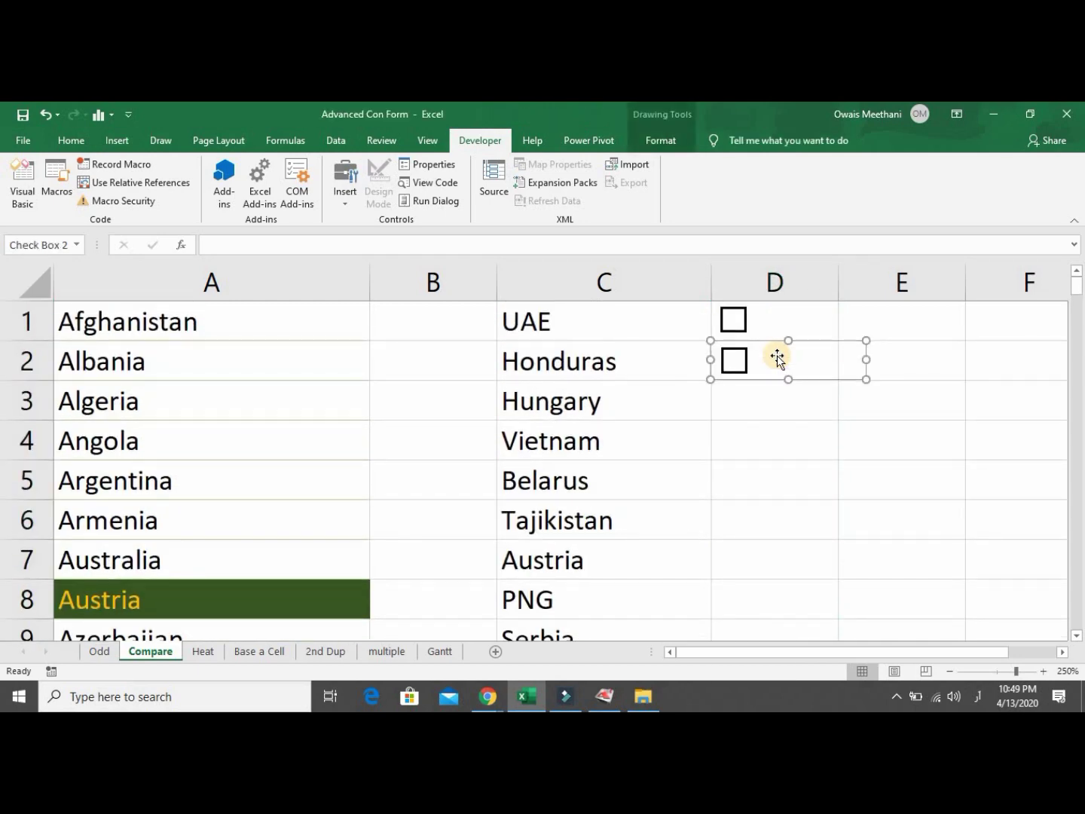
# Paste copies of the check box beside the following countries, one per cell from D3 down to D11.
pyautogui.click(769, 396)
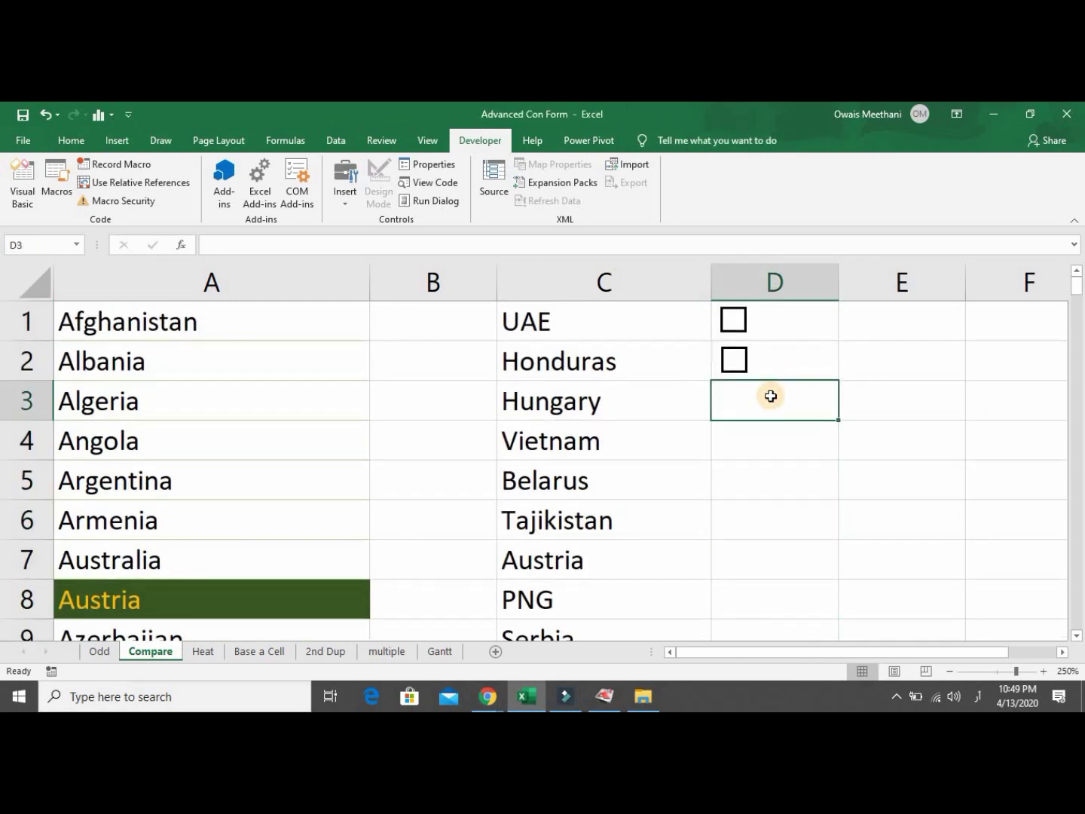
pyautogui.hotkey('ctrl', 'v')
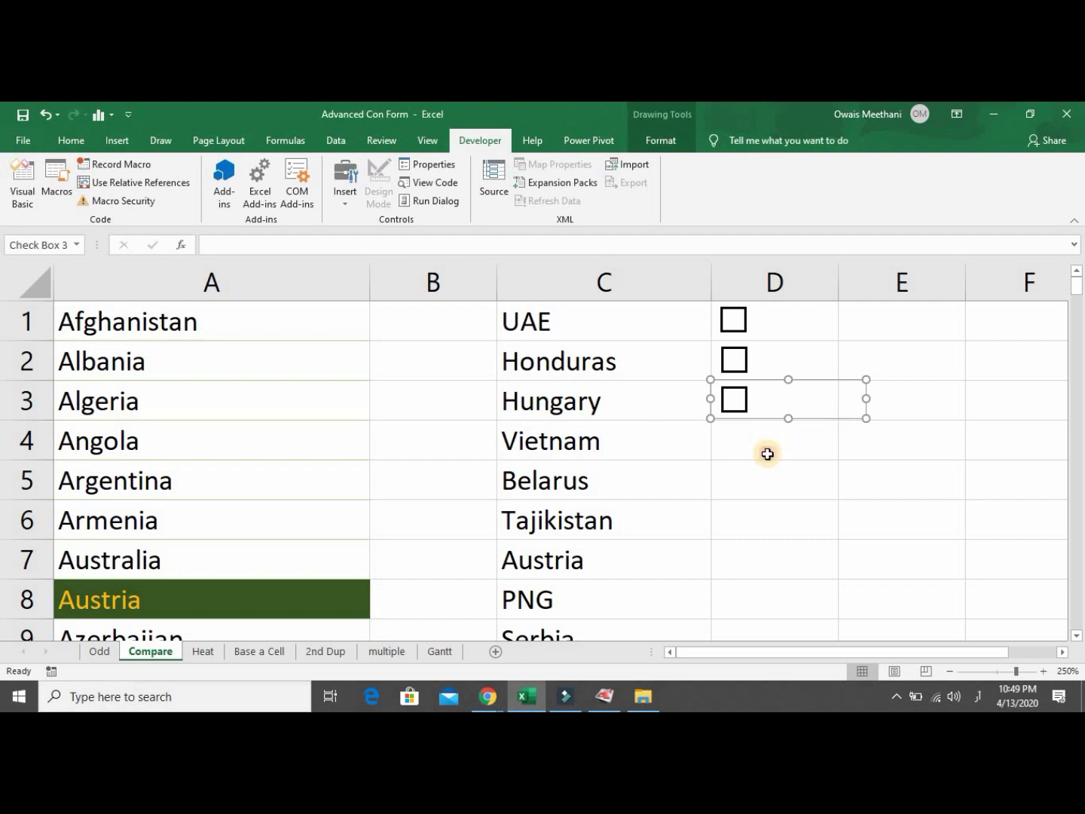
pyautogui.click(768, 454)
pyautogui.hotkey('ctrl', 'v')
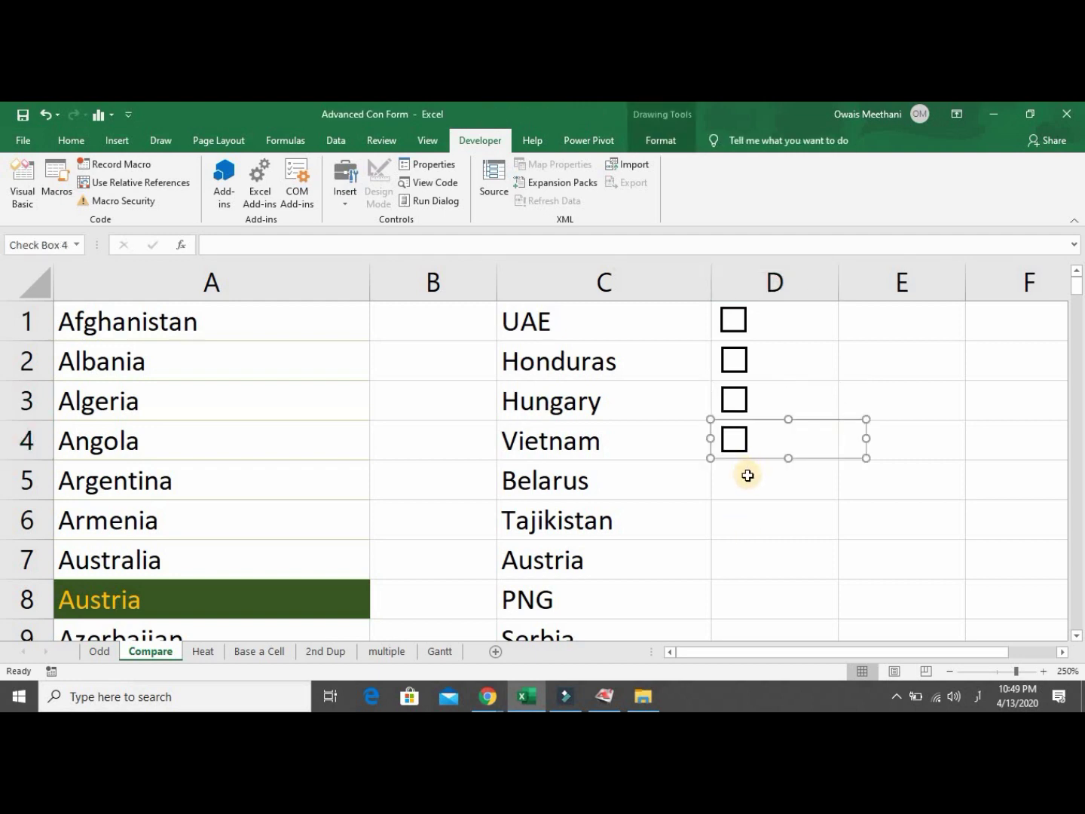
pyautogui.click(747, 475)
pyautogui.hotkey('ctrl', 'v')
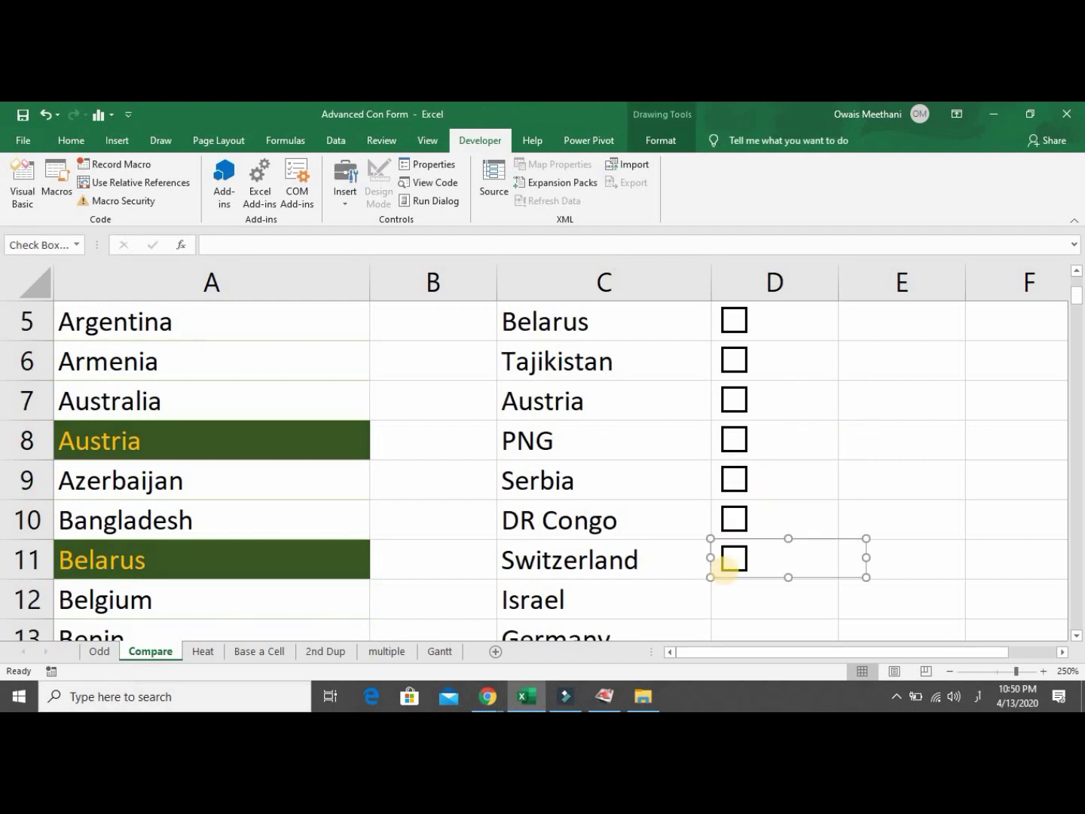
# Delete the check box in D11 and clear the column C countries from Switzerland in C11 to the end of the list.
pyautogui.press('Delete')
pyautogui.press('Return')
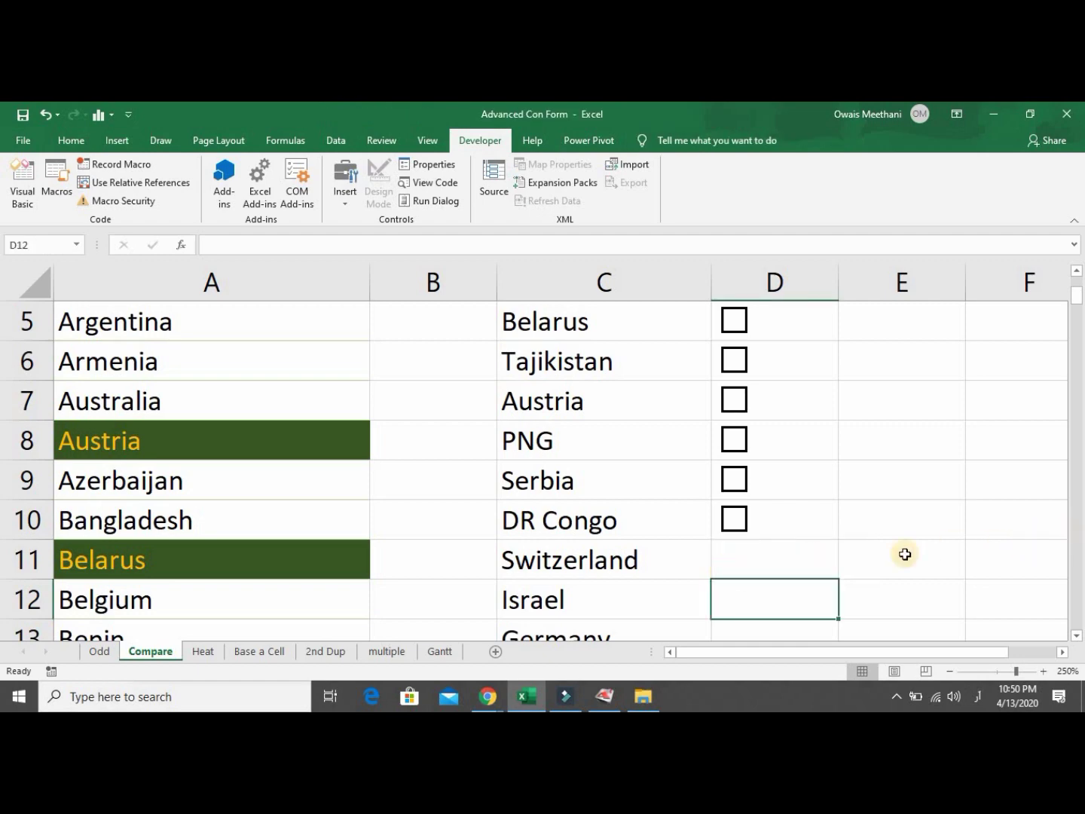
pyautogui.click(622, 563)
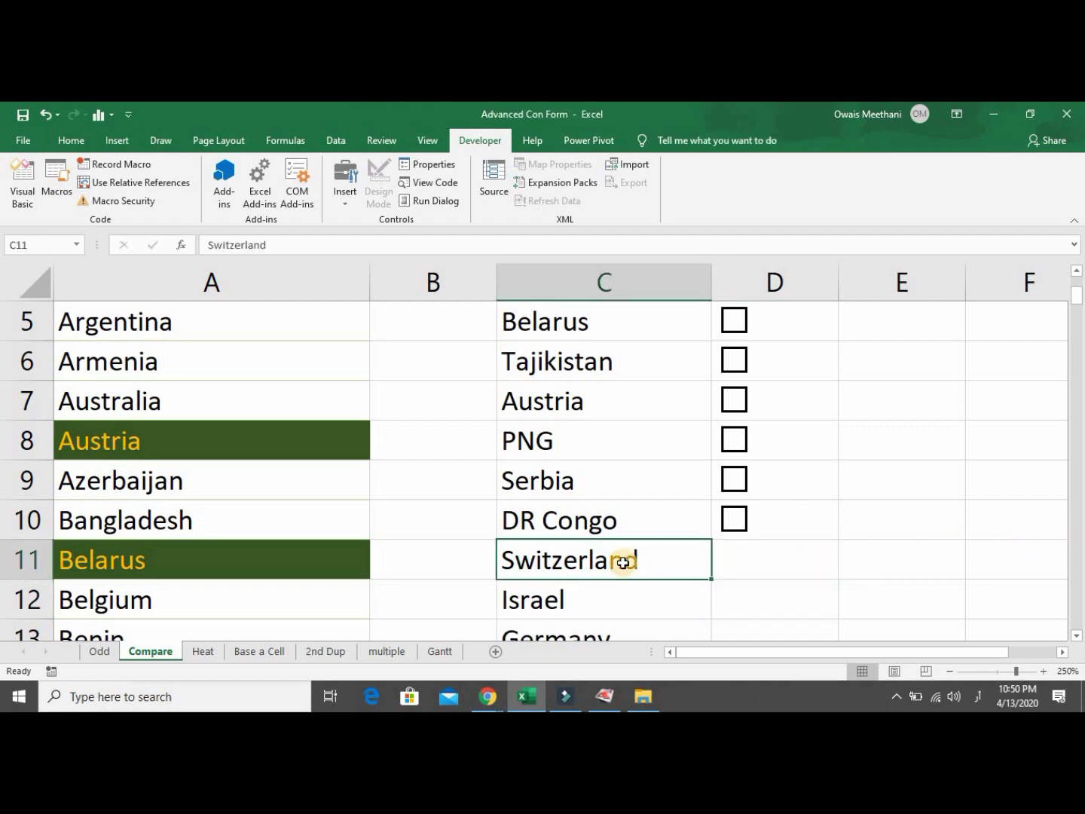
pyautogui.hotkey('ctrl', 'shift', 'Down')
pyautogui.press('Delete')
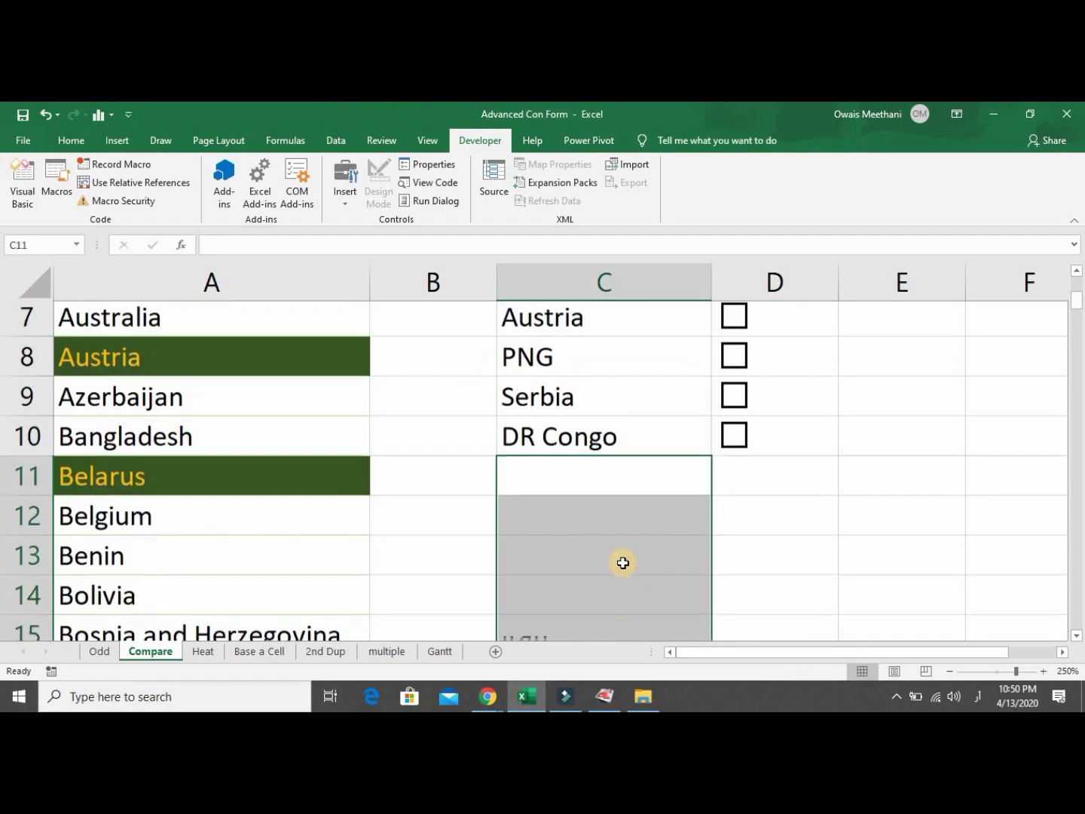
pyautogui.press('Up')
pyautogui.press('Down')
pyautogui.hotkey('ctrl', 'Up')
pyautogui.hotkey('ctrl', 'Up')
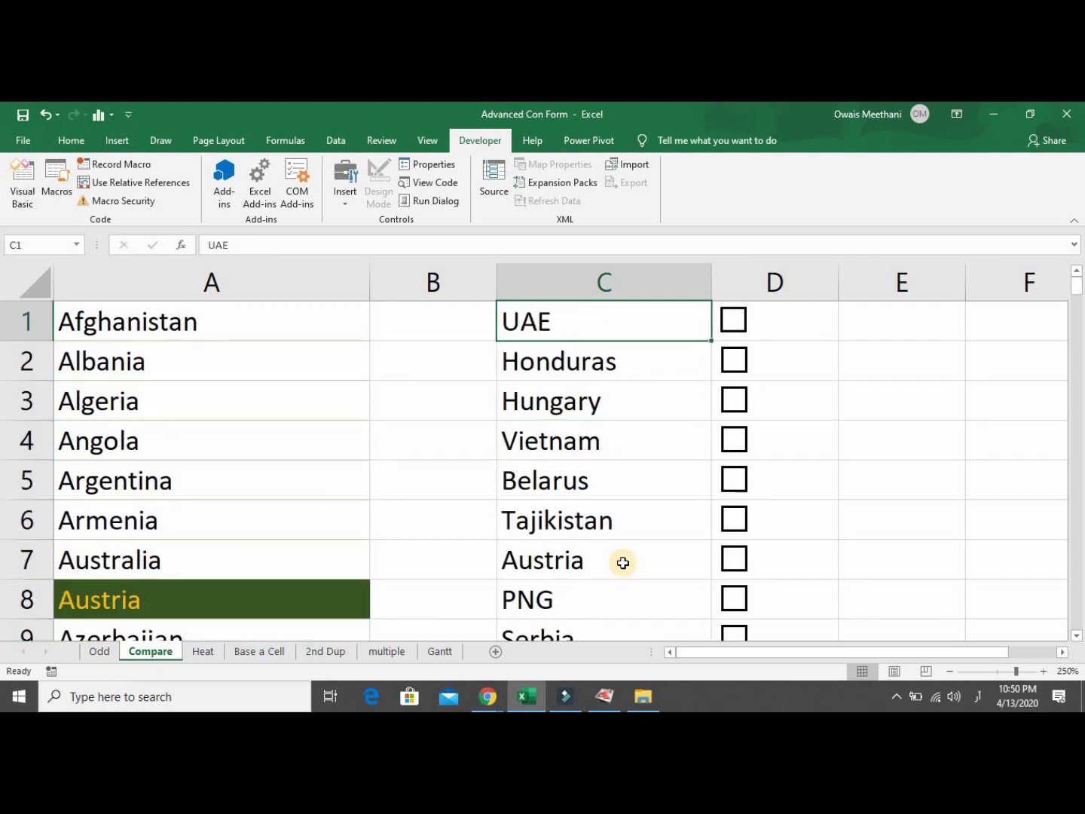
# Link the check box beside UAE to cell E1.
pyautogui.rightClick(736, 328)
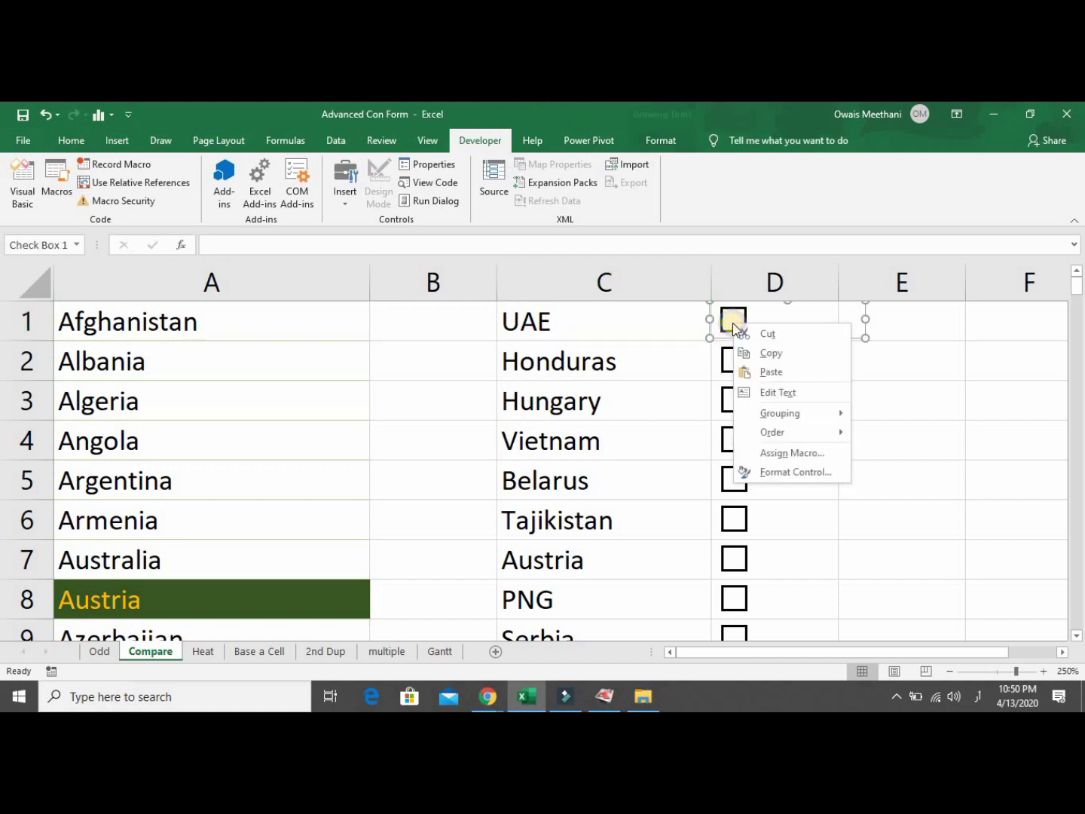
pyautogui.click(781, 471)
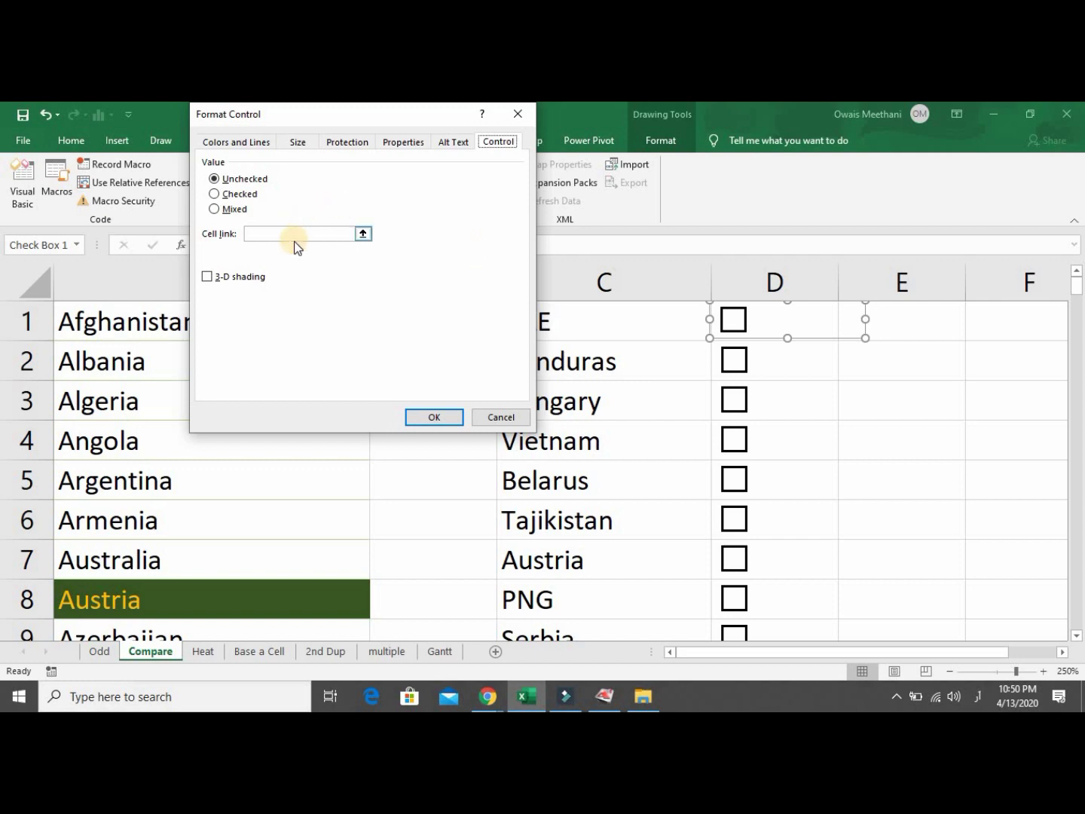
pyautogui.click(362, 234)
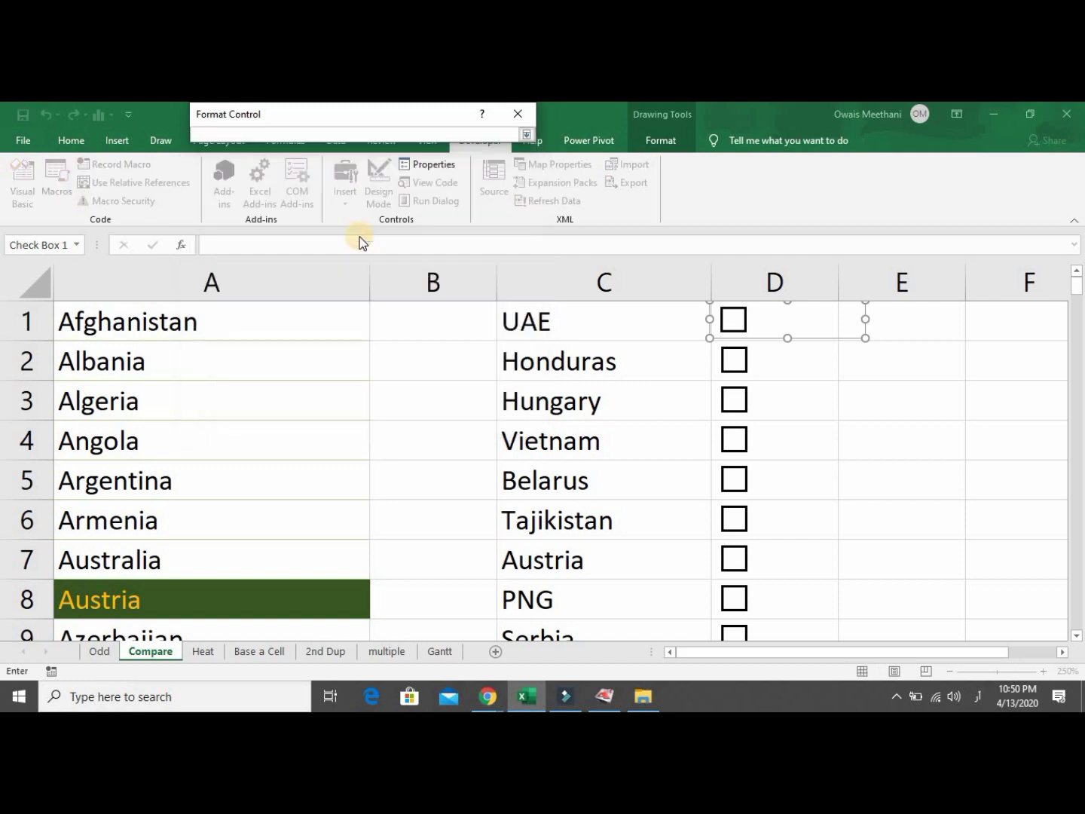
pyautogui.click(902, 324)
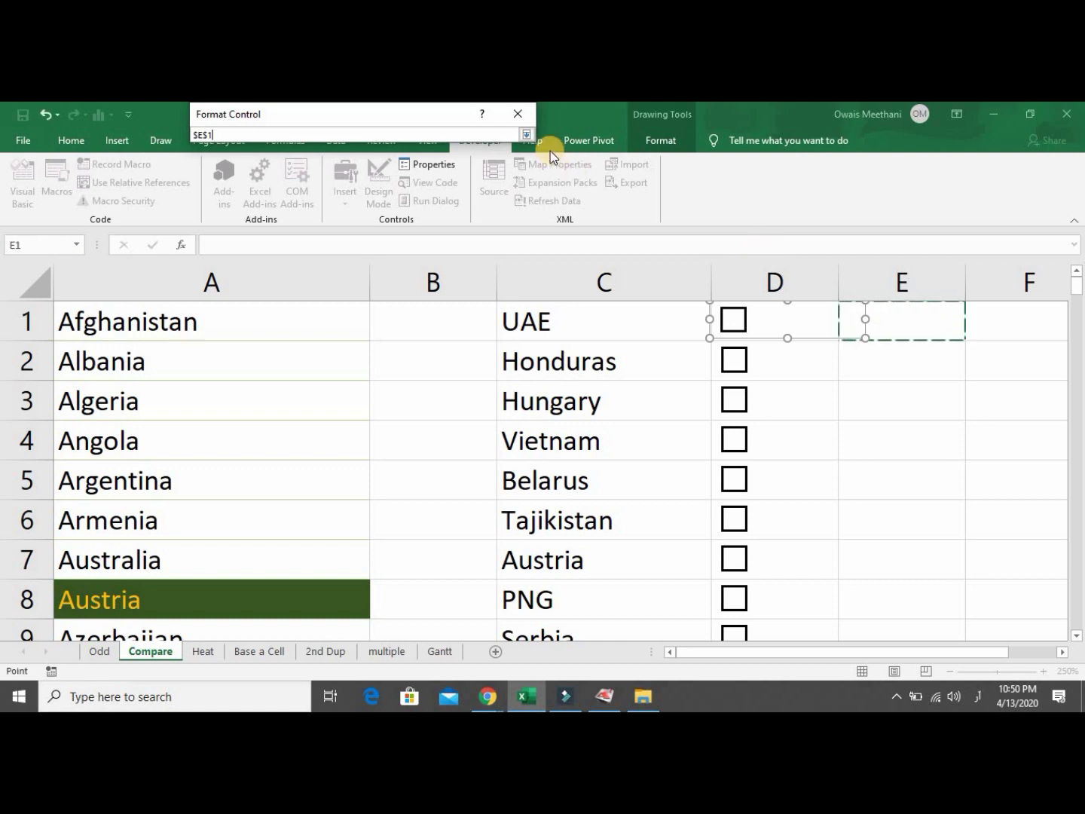
pyautogui.click(525, 135)
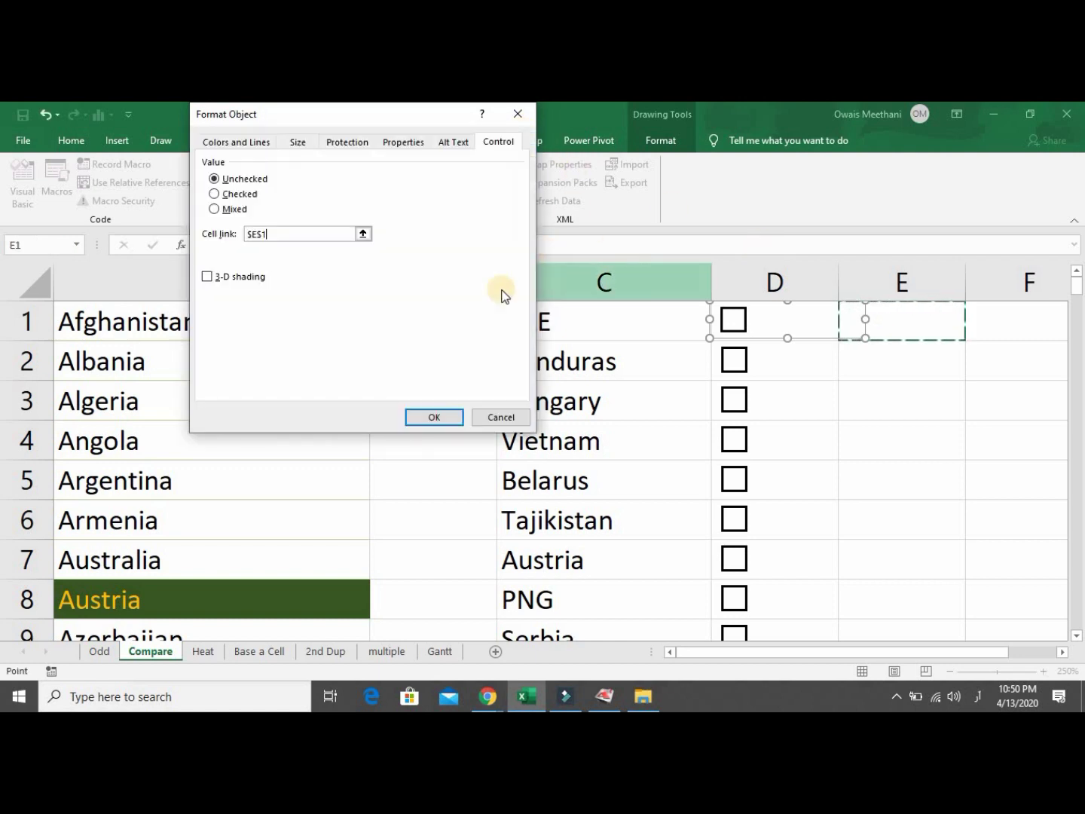
pyautogui.click(436, 415)
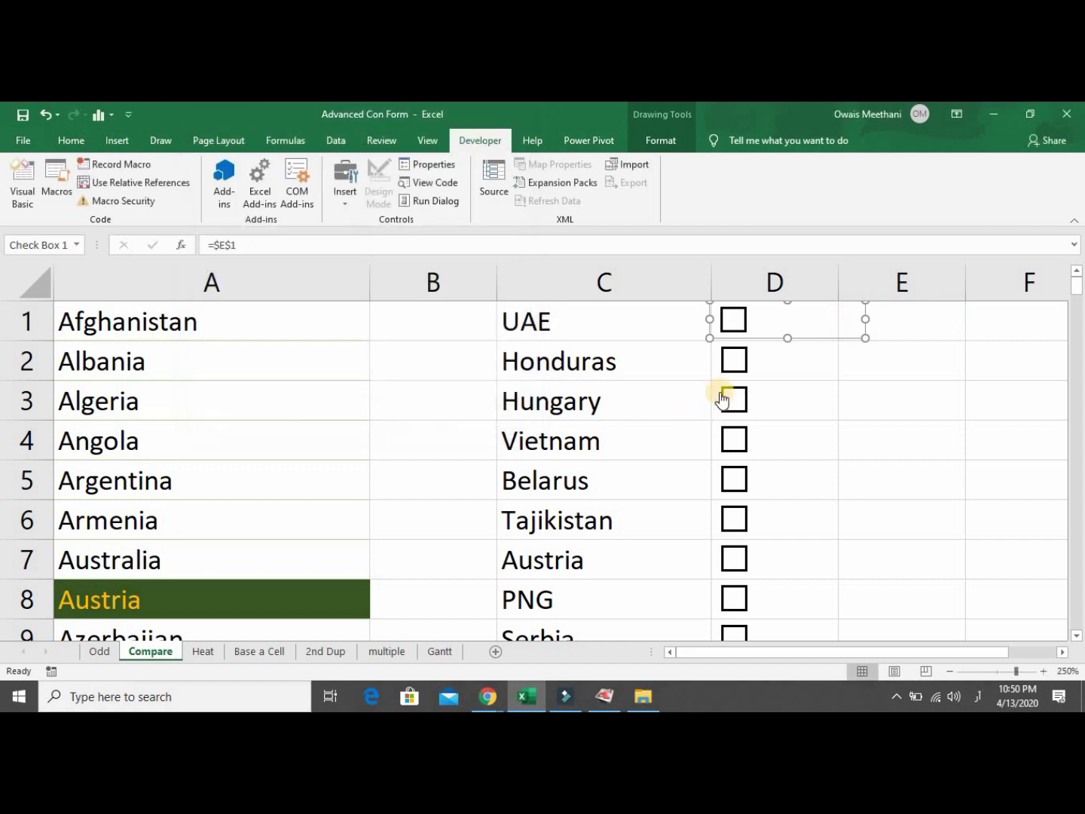
# Link the check box beside Honduras to cell E2.
pyautogui.rightClick(740, 370)
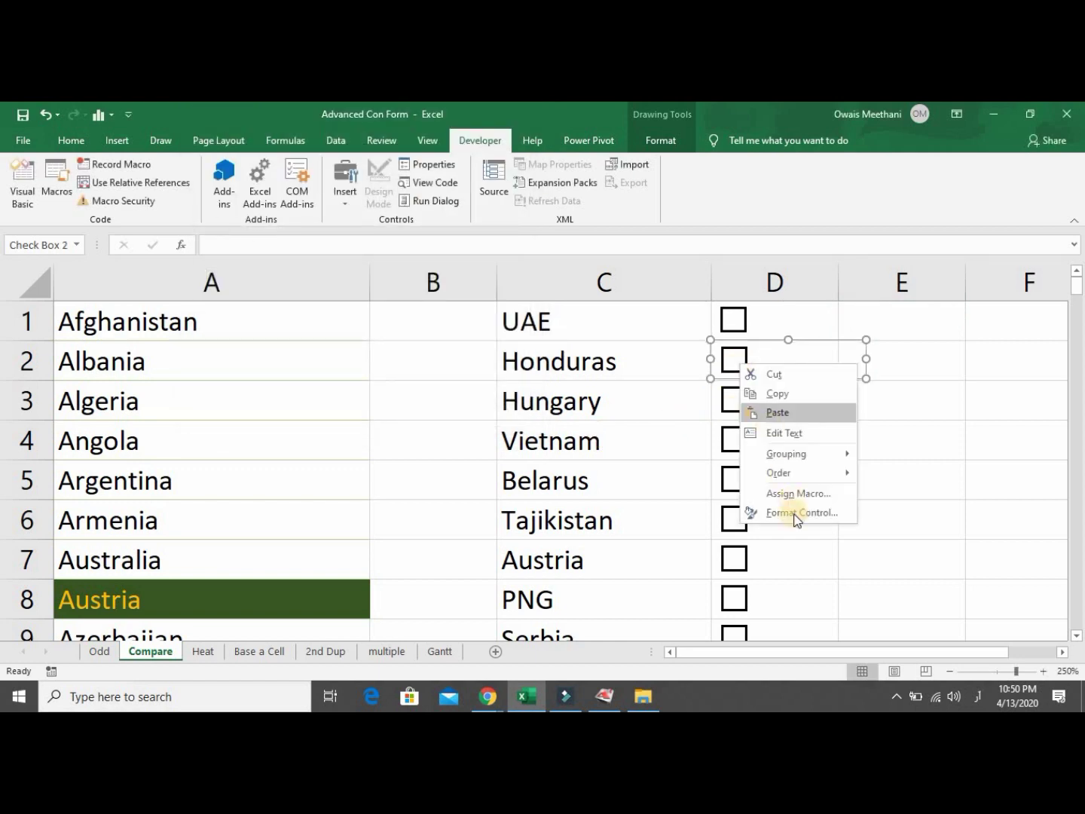
pyautogui.click(800, 516)
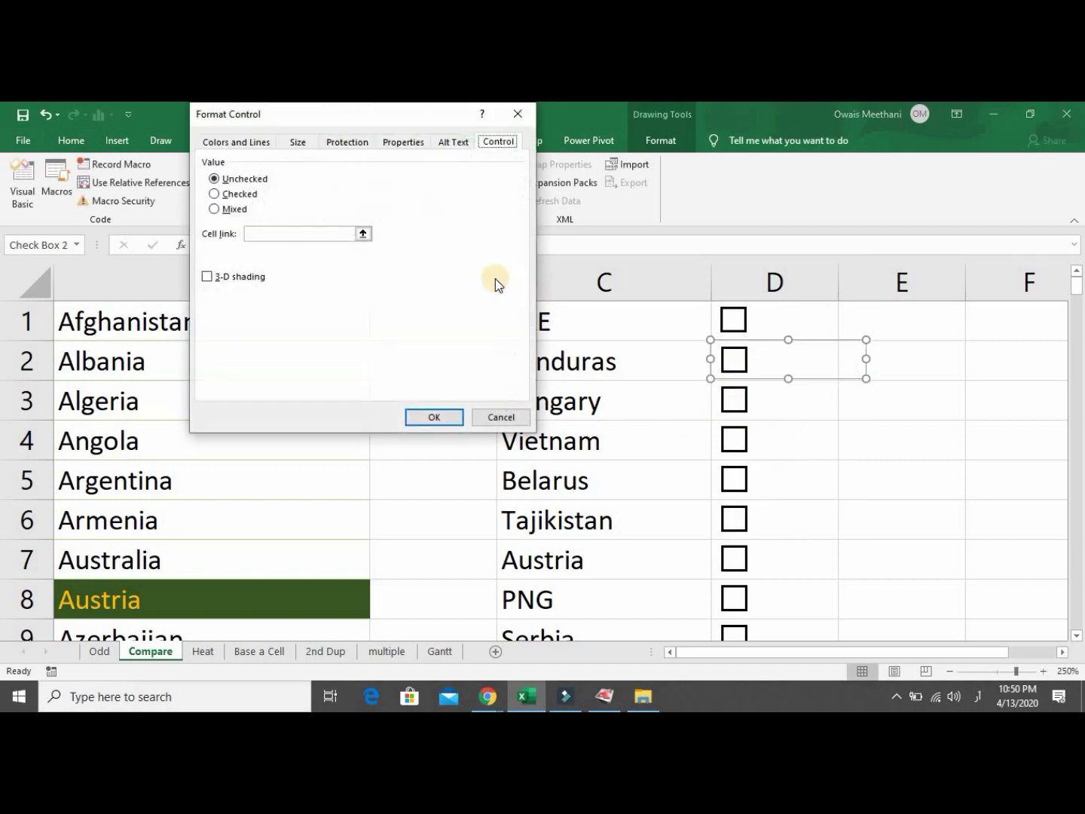
pyautogui.click(363, 234)
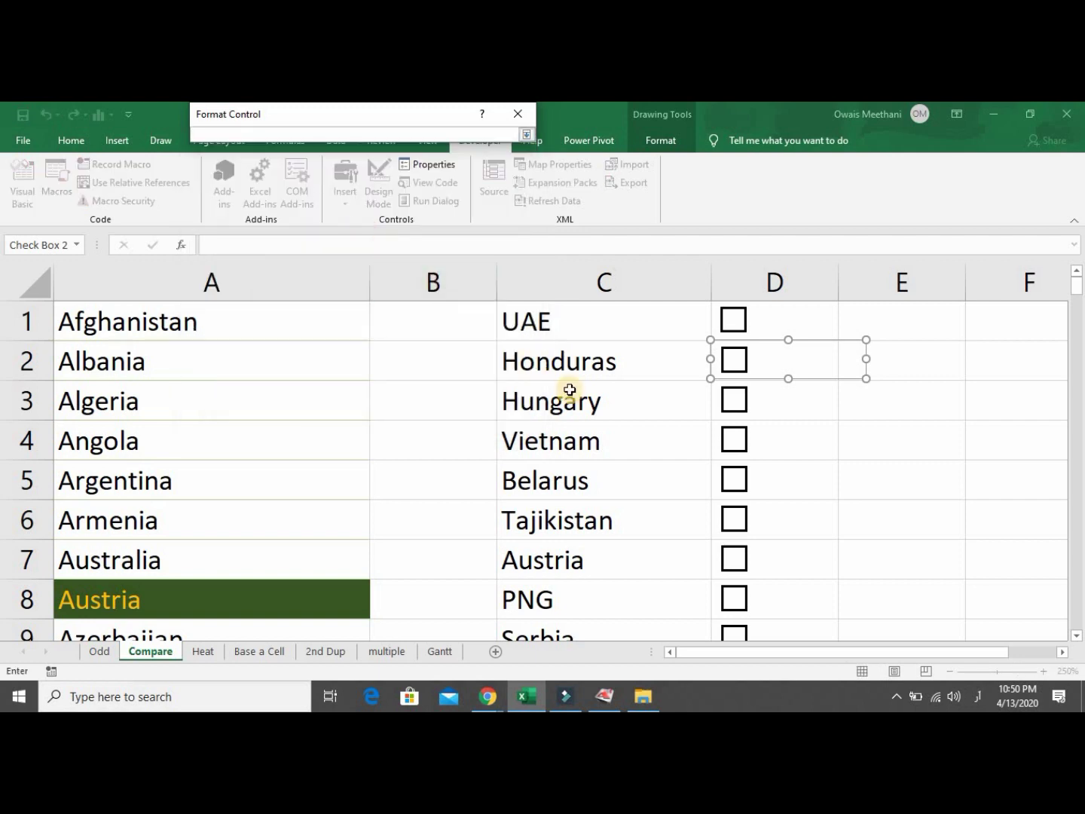
pyautogui.click(892, 365)
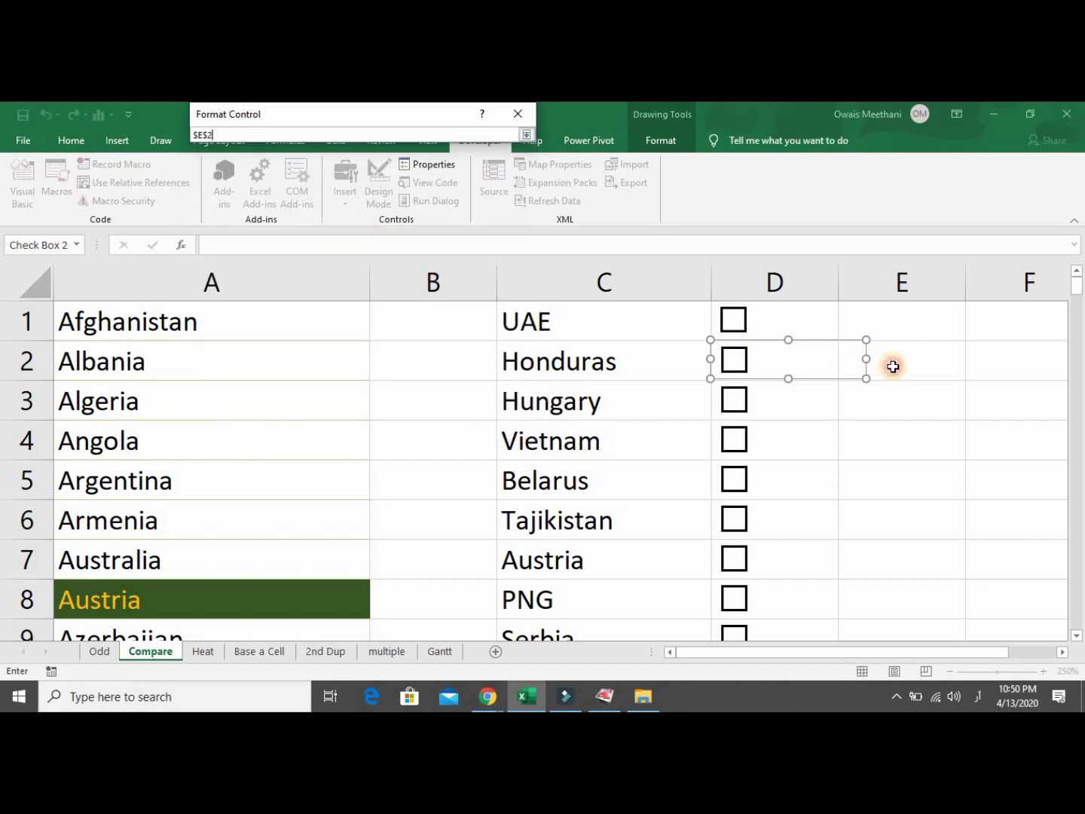
pyautogui.click(528, 135)
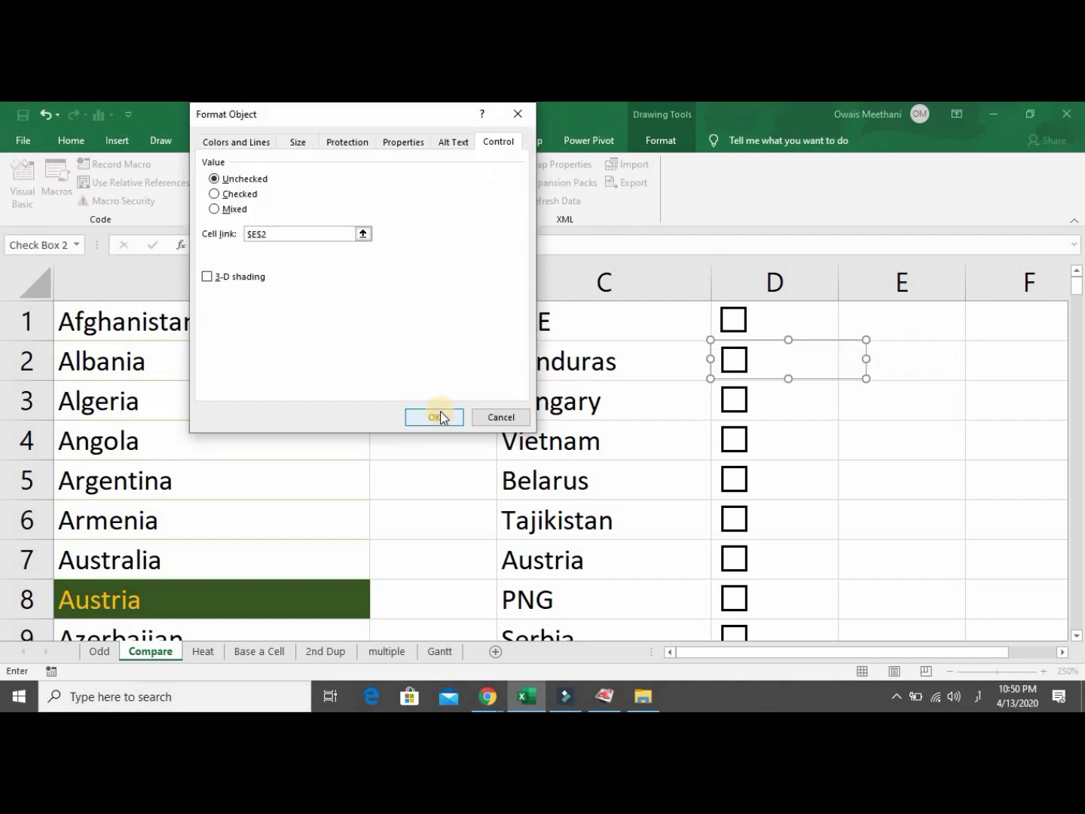
pyautogui.click(439, 417)
# Set cell E3 as the cell link of the check box beside Hungary.
pyautogui.keyDown('ctrl'); pyautogui.click(728, 405); pyautogui.keyUp('ctrl')
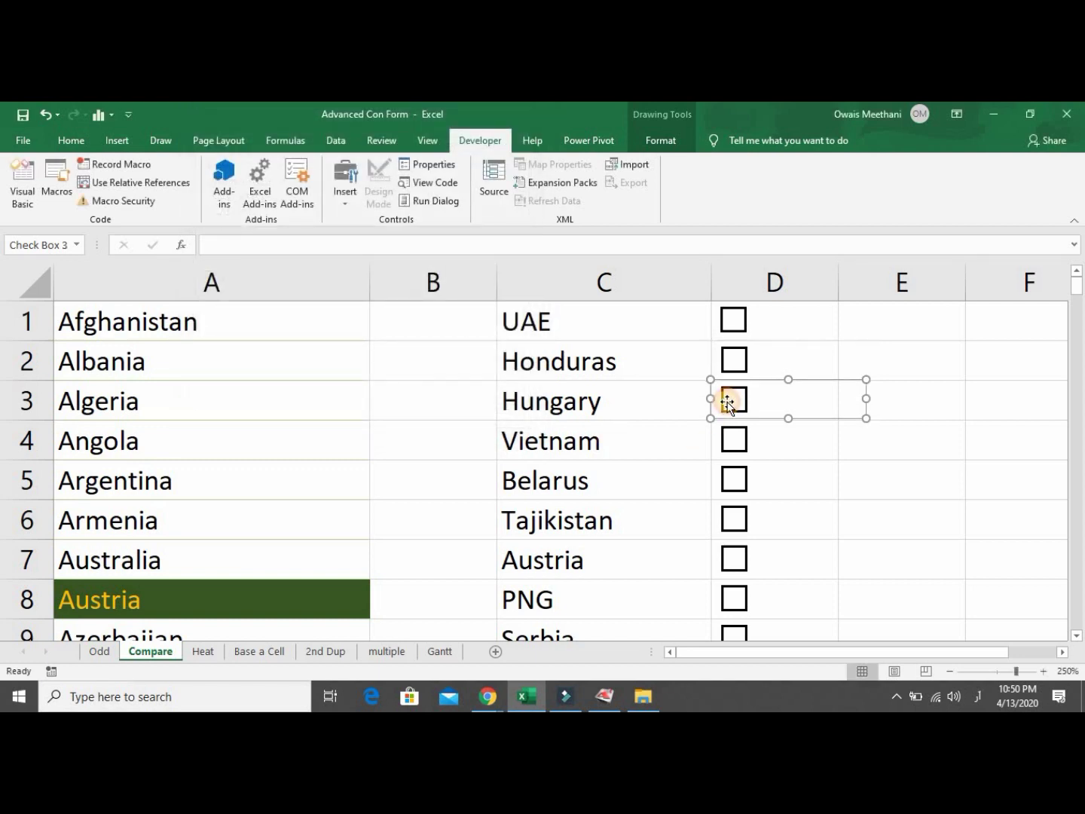
pyautogui.rightClick(727, 403)
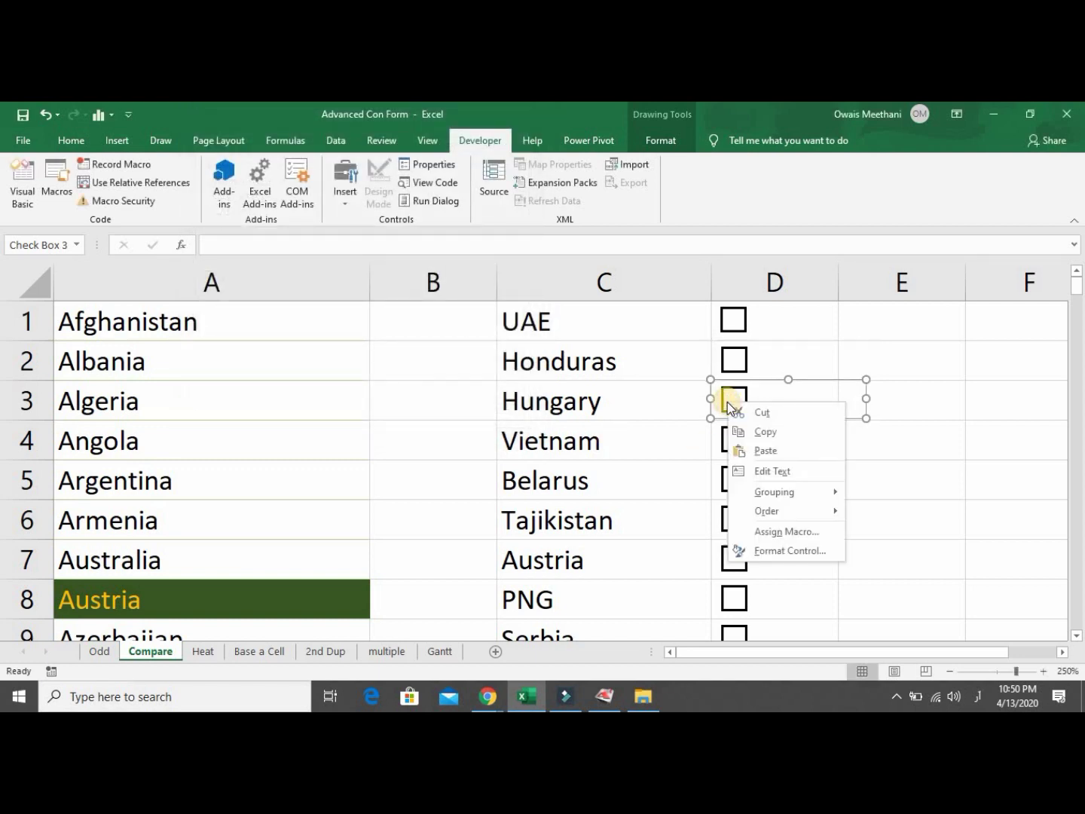
pyautogui.click(770, 549)
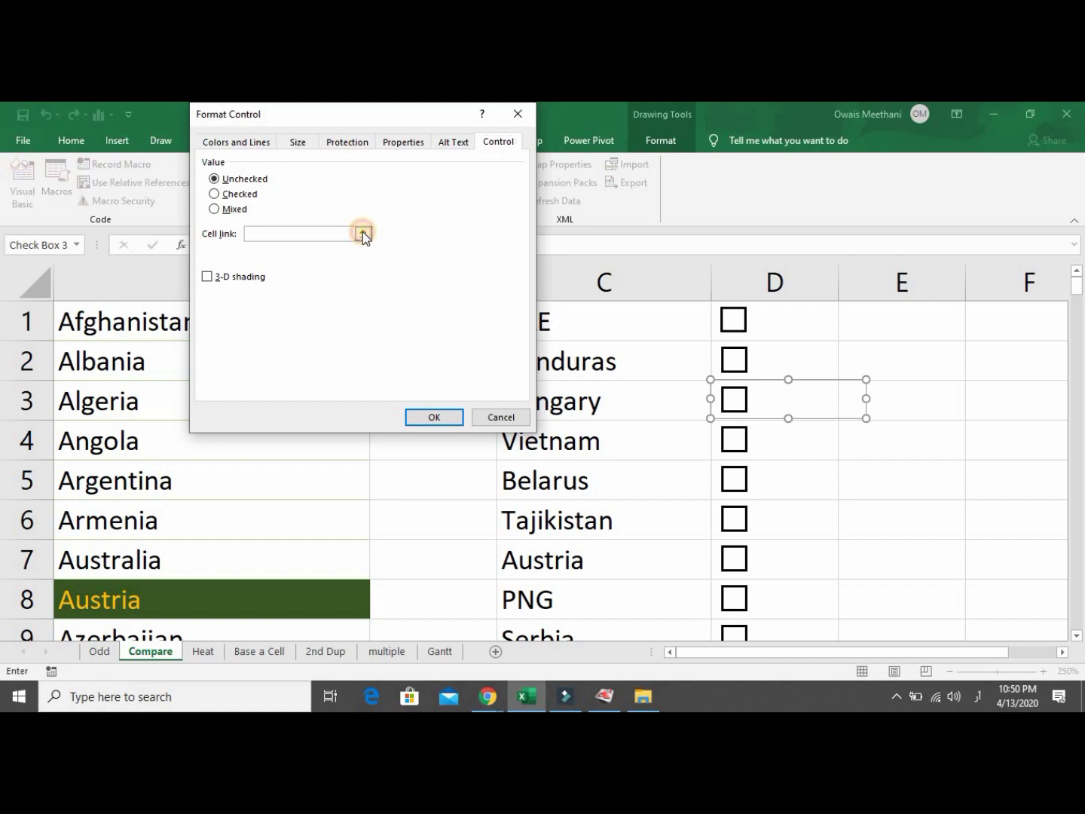
pyautogui.click(363, 234)
pyautogui.click(900, 406)
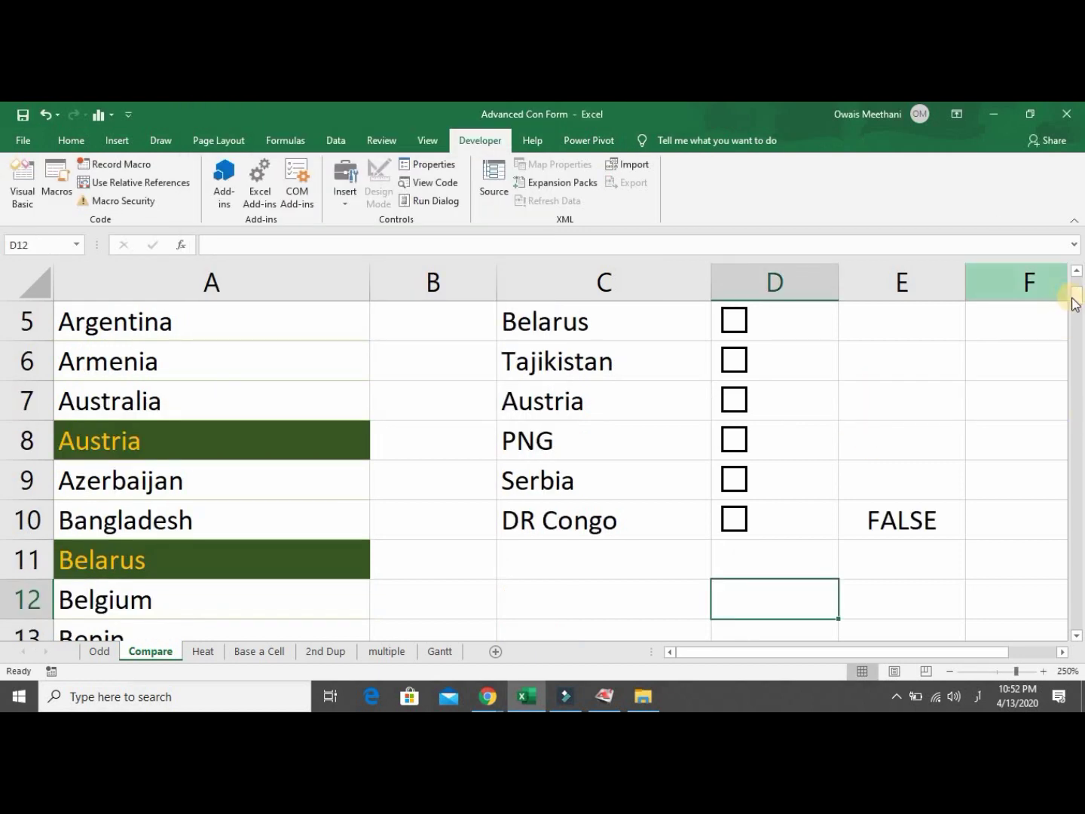
# Tick the check boxes in rows 1 to 10 from UAE to DR Congo, leaving the Belarus one unticked.
pyautogui.moveTo(1075, 296); pyautogui.dragTo(1077, 271)
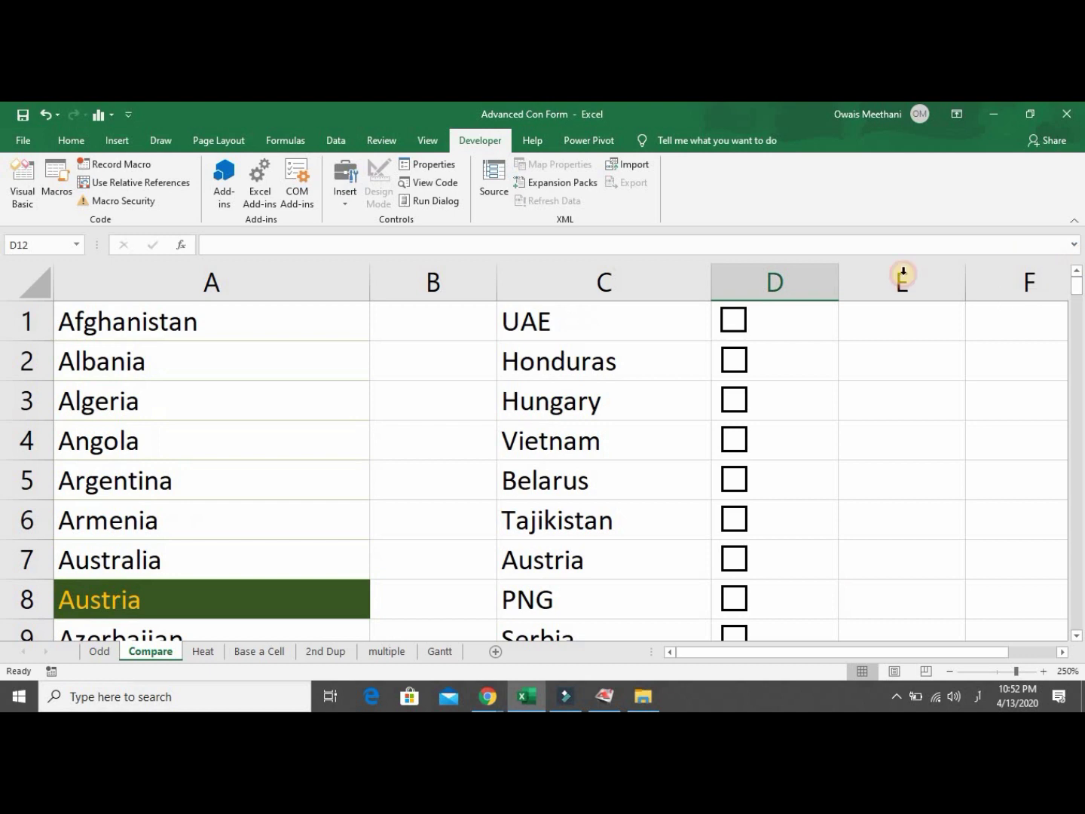
pyautogui.click(740, 322)
pyautogui.click(736, 363)
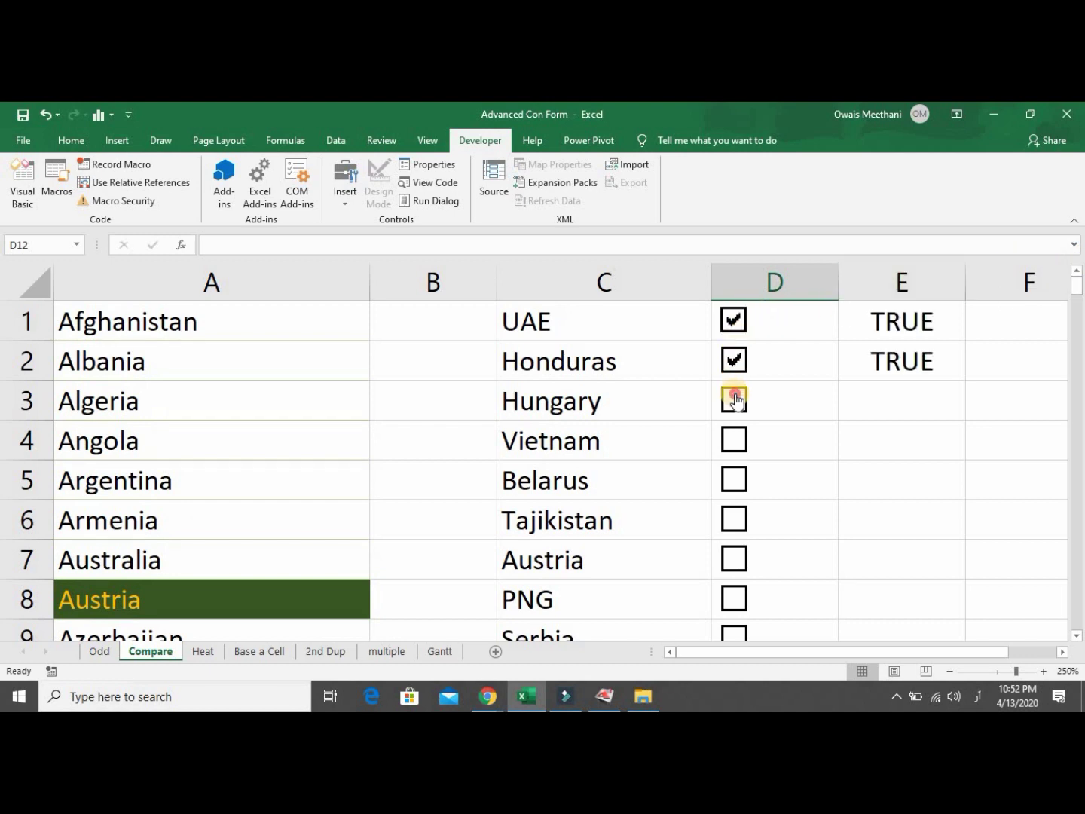
pyautogui.click(736, 402)
pyautogui.click(735, 437)
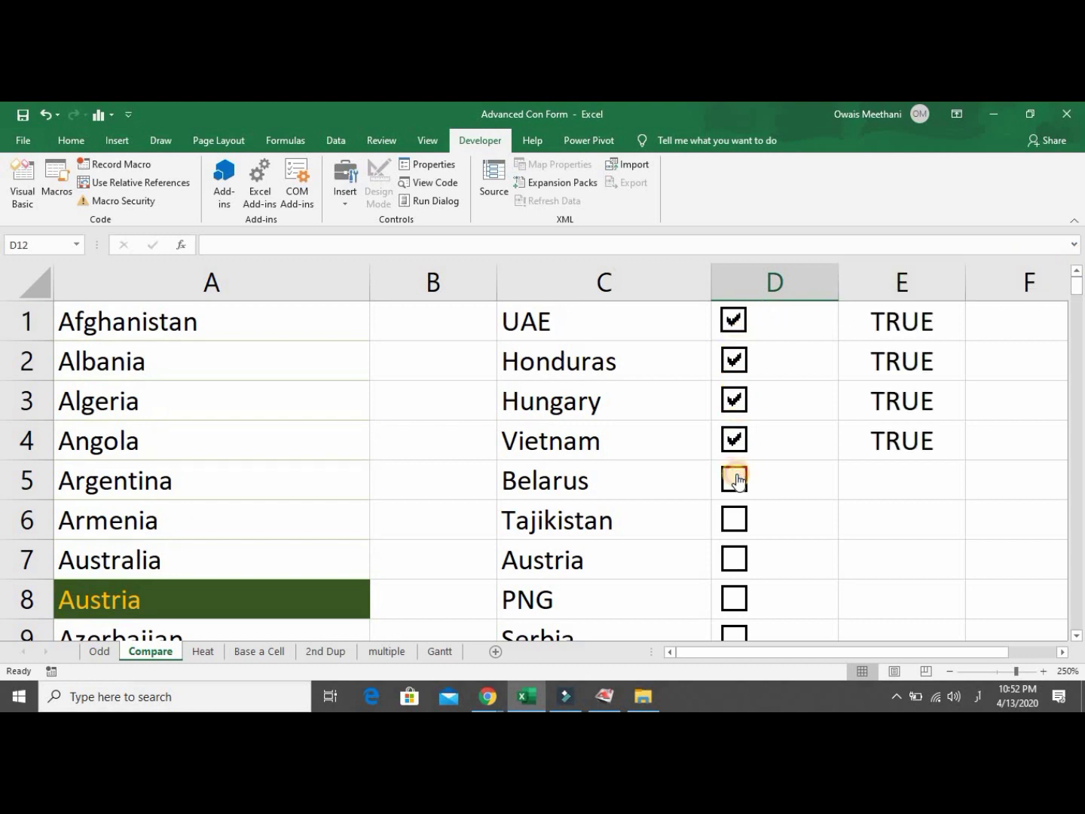
pyautogui.click(734, 474)
pyautogui.click(734, 478)
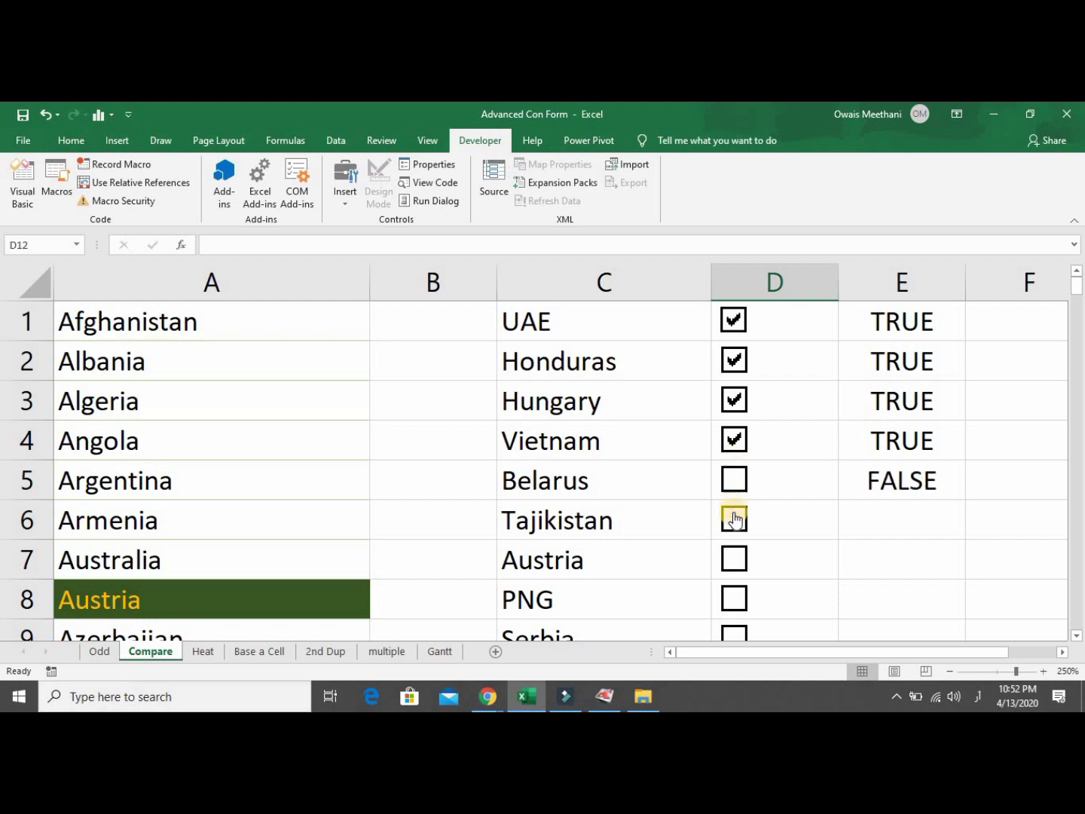
pyautogui.click(736, 523)
pyautogui.click(735, 560)
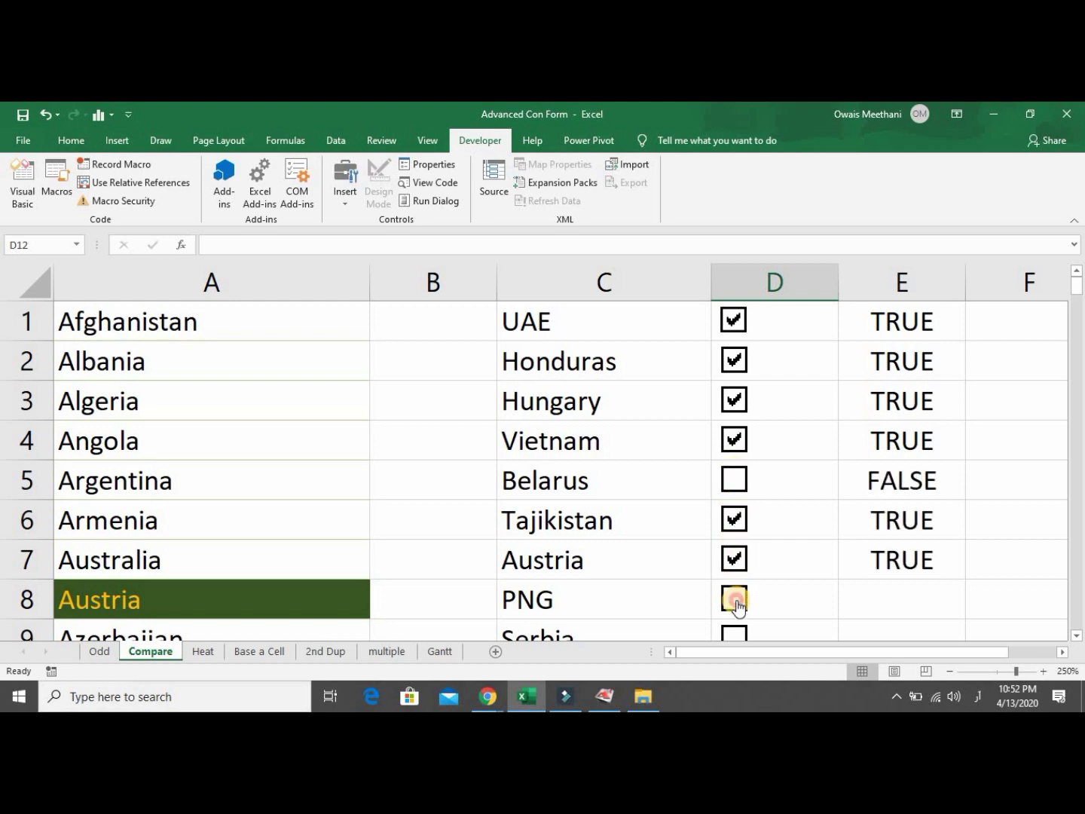
pyautogui.click(736, 600)
pyautogui.click(737, 634)
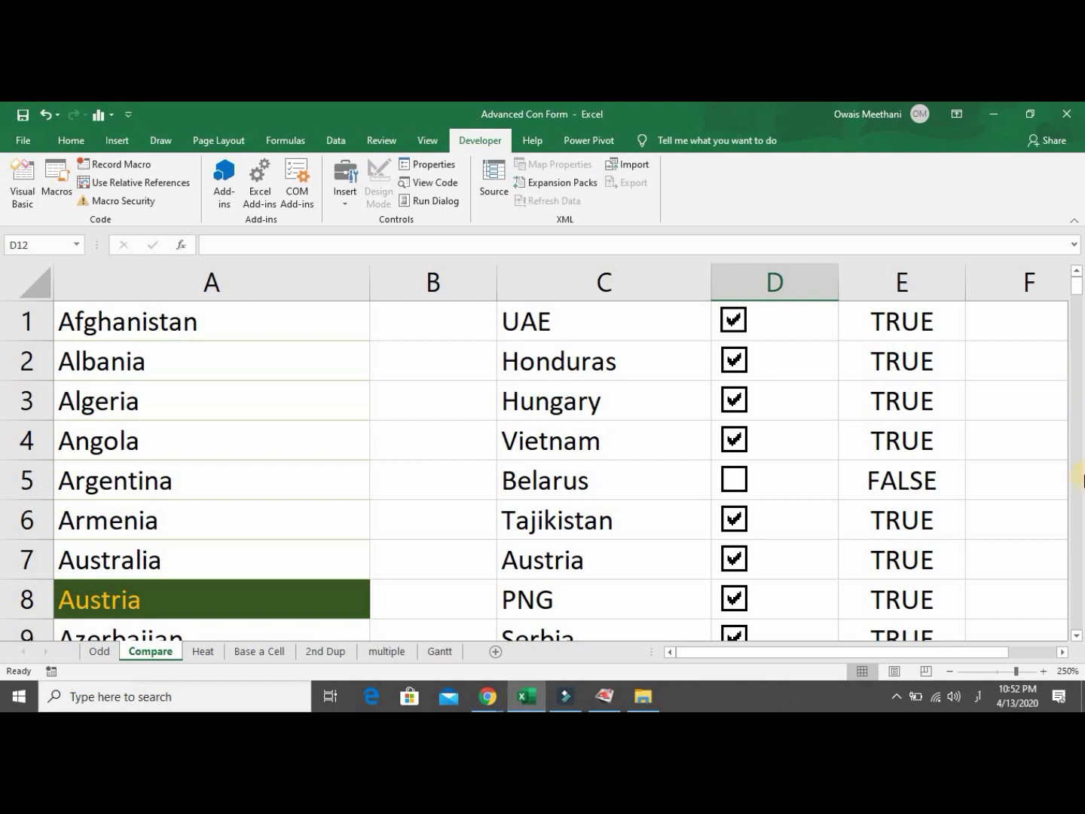
pyautogui.scroll(-2, 1078, 637)
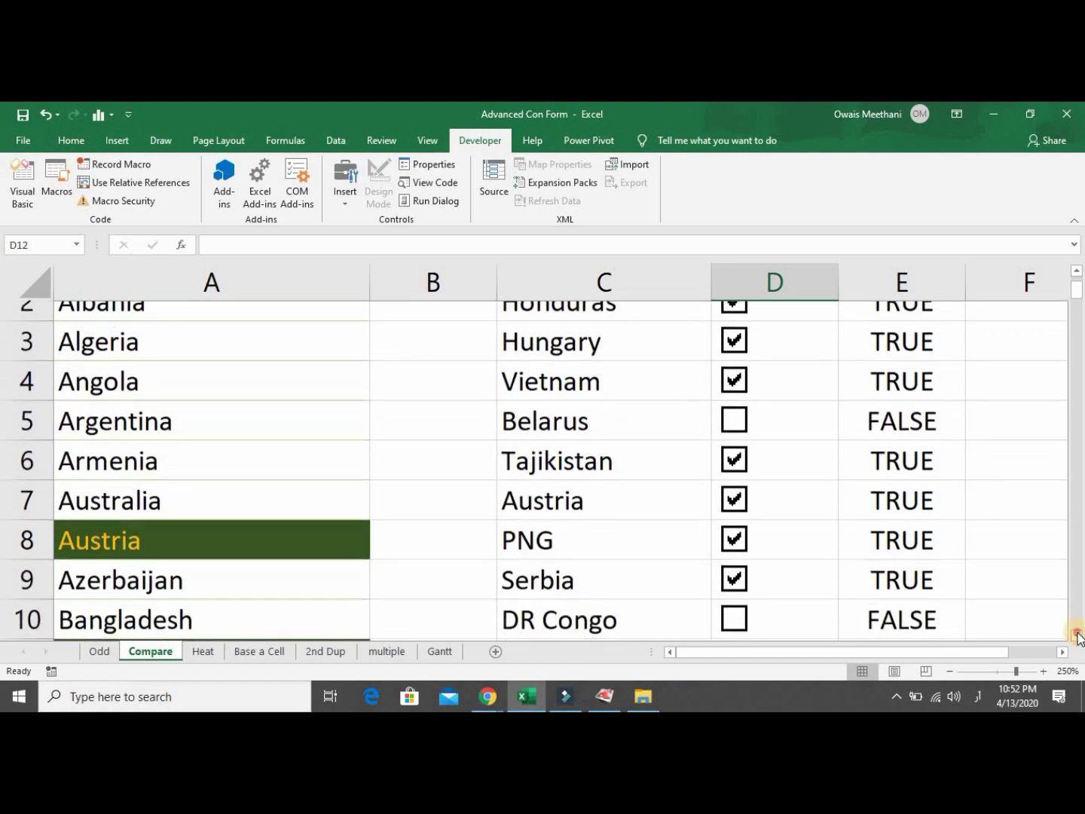
pyautogui.click(735, 441)
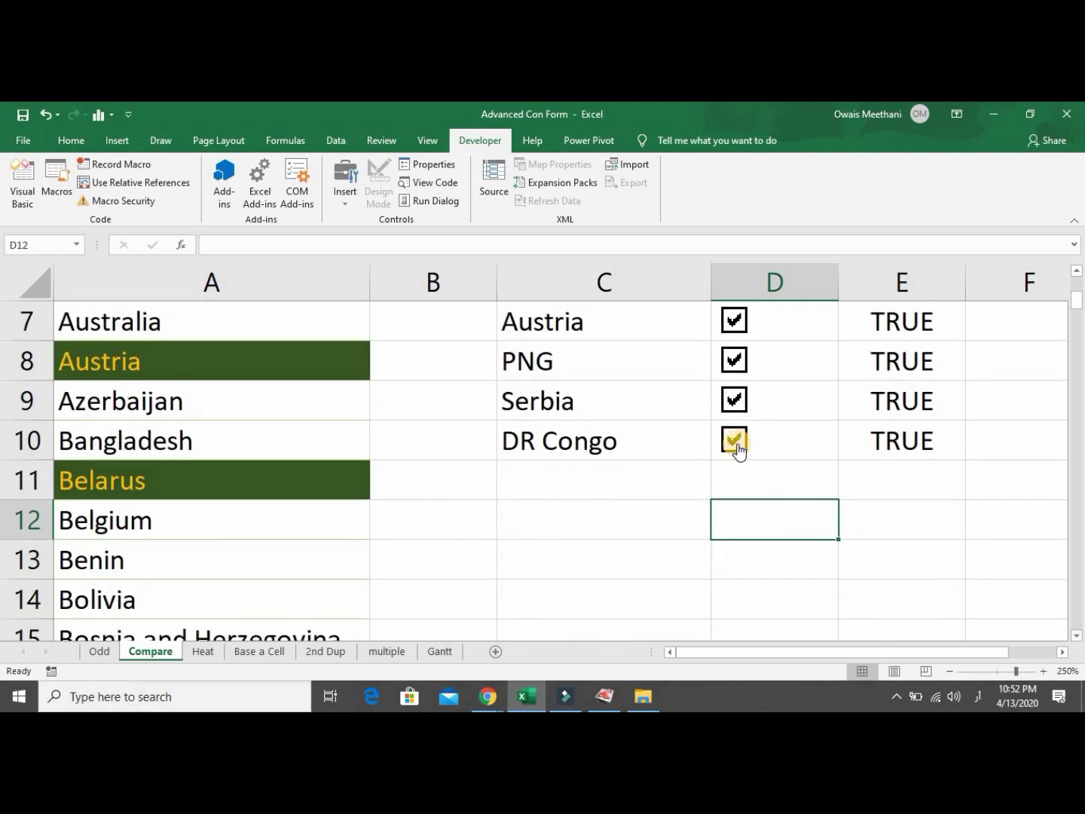
# Untick all the ticked check boxes from DR Congo in row 10 up to UAE in row 1.
pyautogui.click(737, 441)
pyautogui.click(733, 388)
pyautogui.click(734, 370)
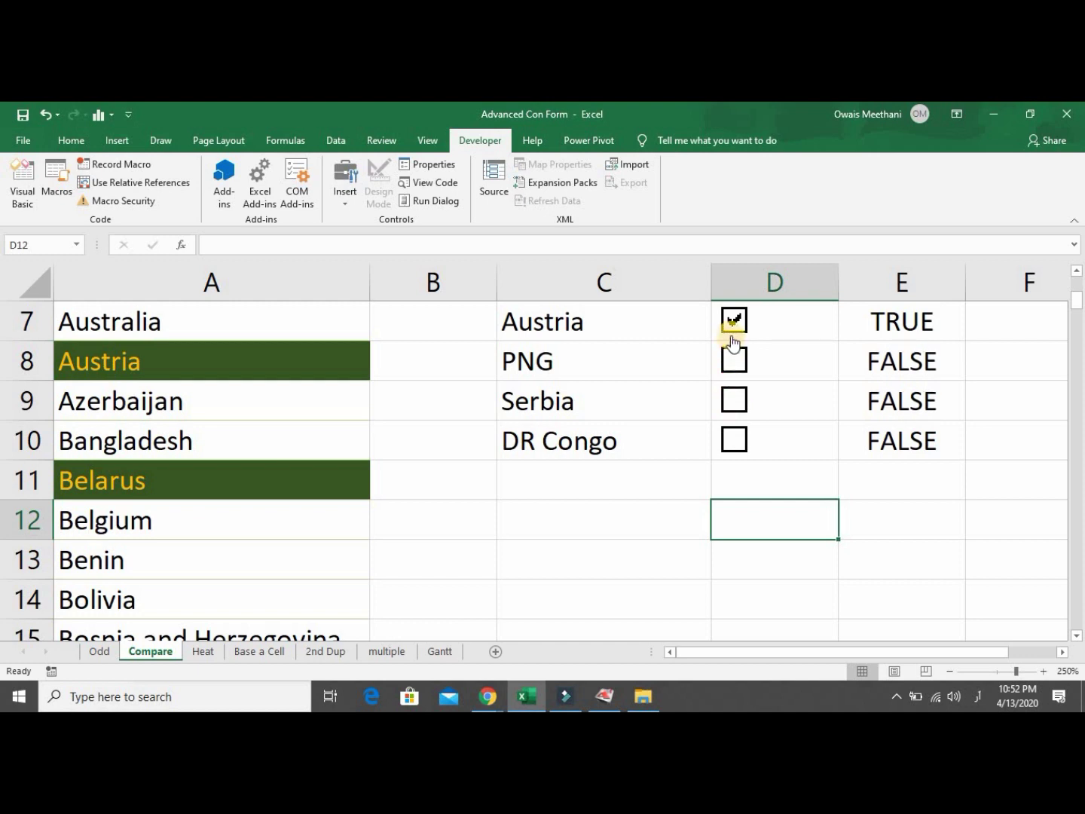
pyautogui.click(734, 324)
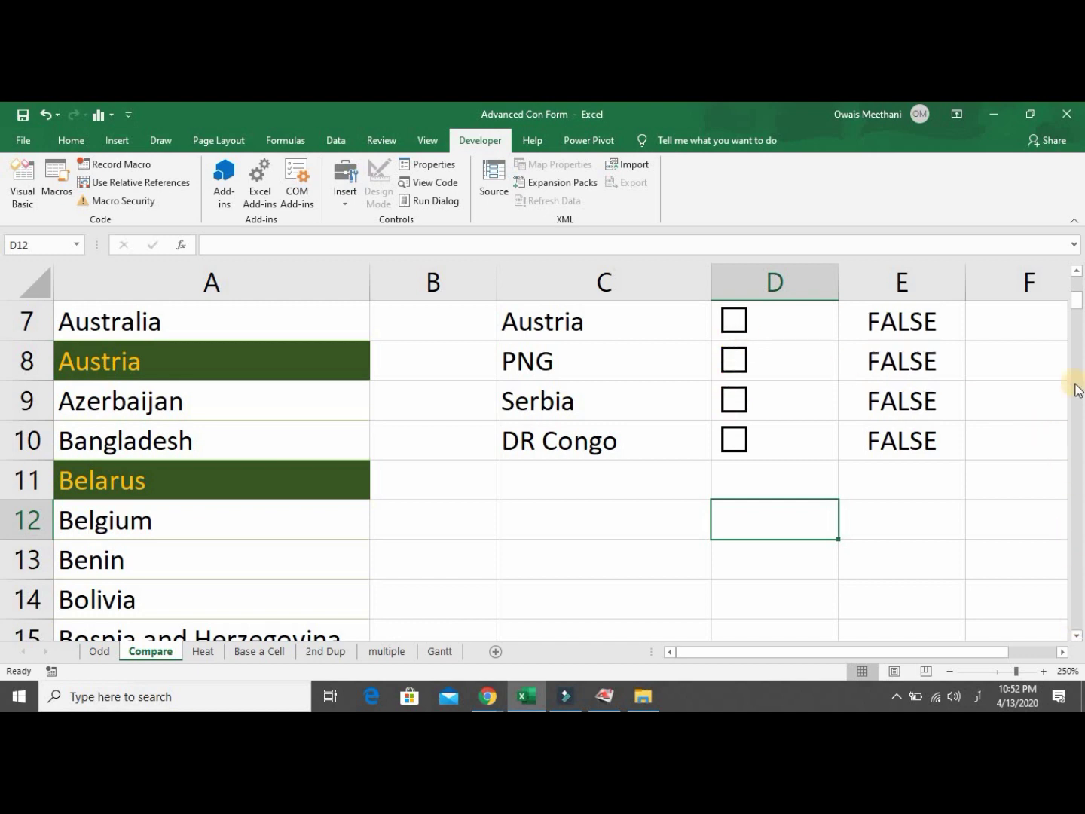
pyautogui.moveTo(1079, 313); pyautogui.dragTo(1078, 287)
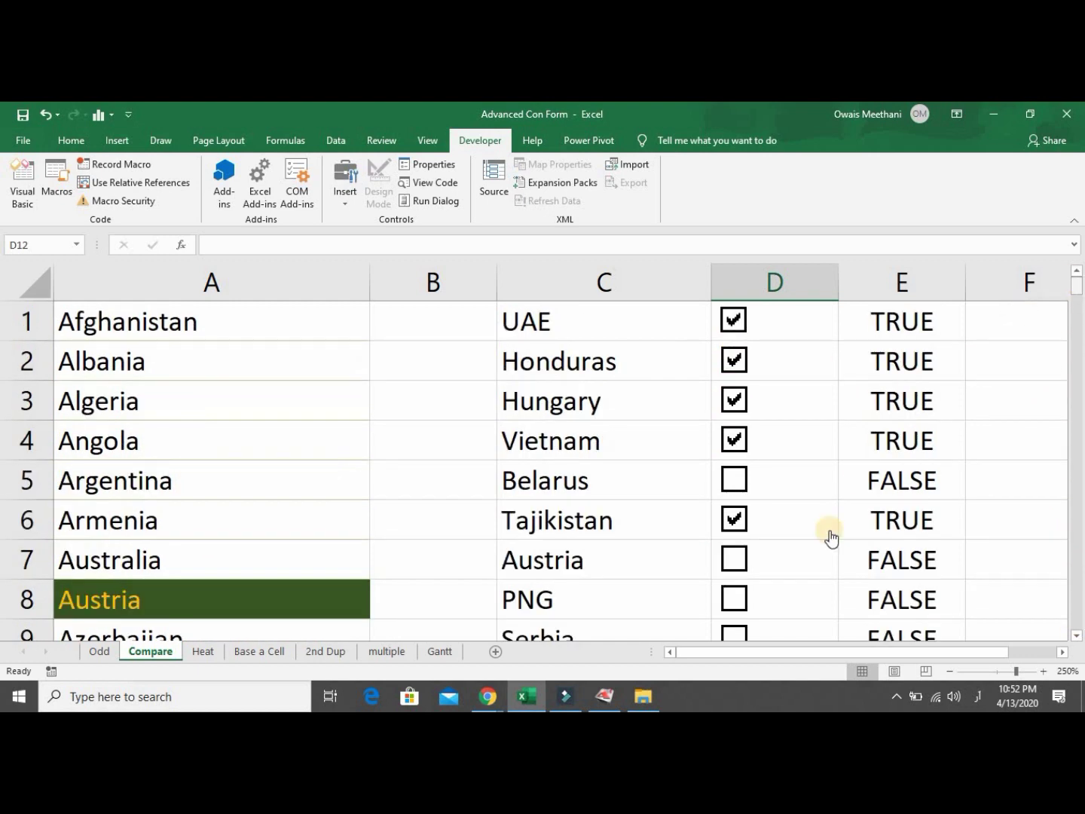
pyautogui.click(736, 524)
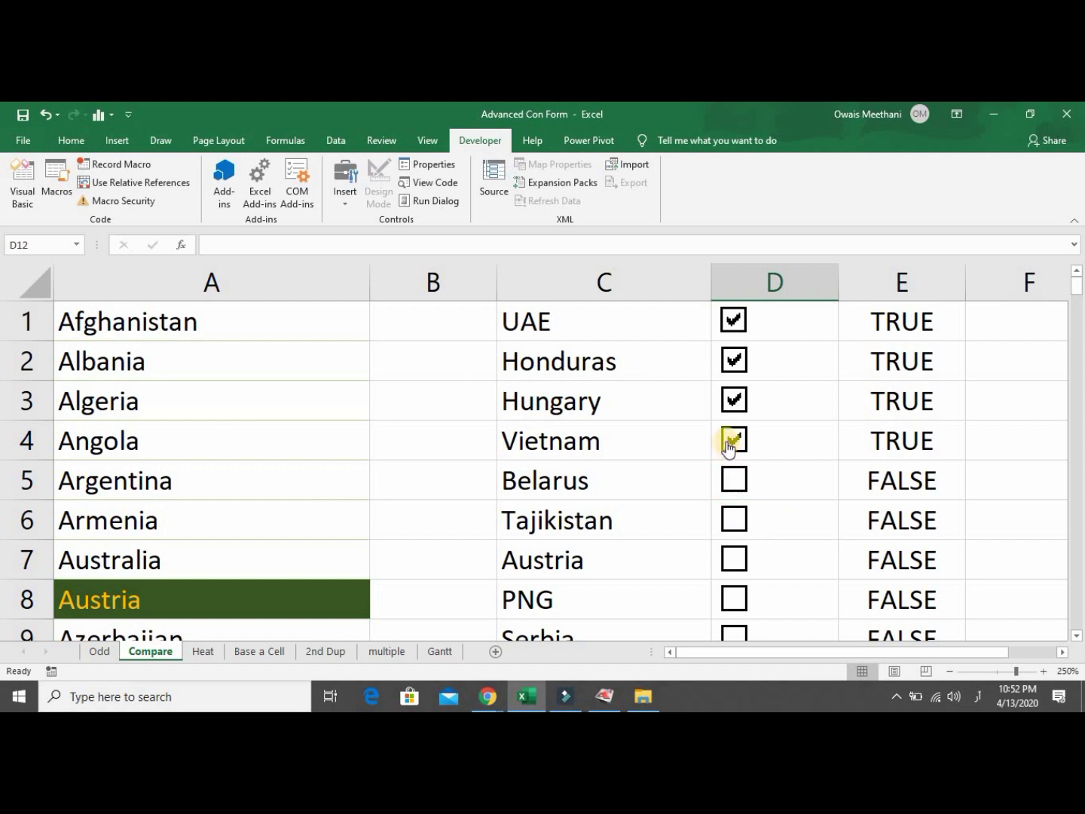
pyautogui.click(731, 443)
pyautogui.click(736, 403)
pyautogui.click(733, 363)
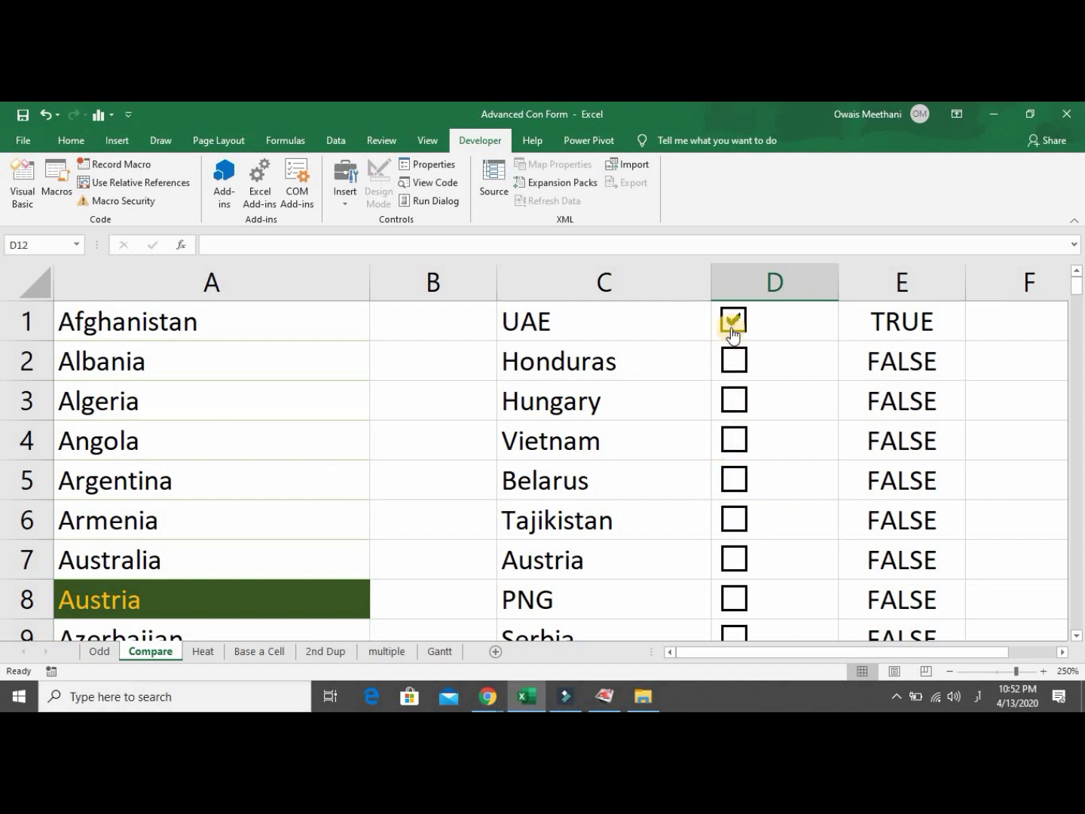
pyautogui.click(734, 320)
# Enter 10 in cell D11 below the check boxes.
pyautogui.moveTo(1078, 289)
pyautogui.mouseDown()
pyautogui.moveTo(1078, 316)
pyautogui.moveTo(1077, 302)
pyautogui.mouseUp()
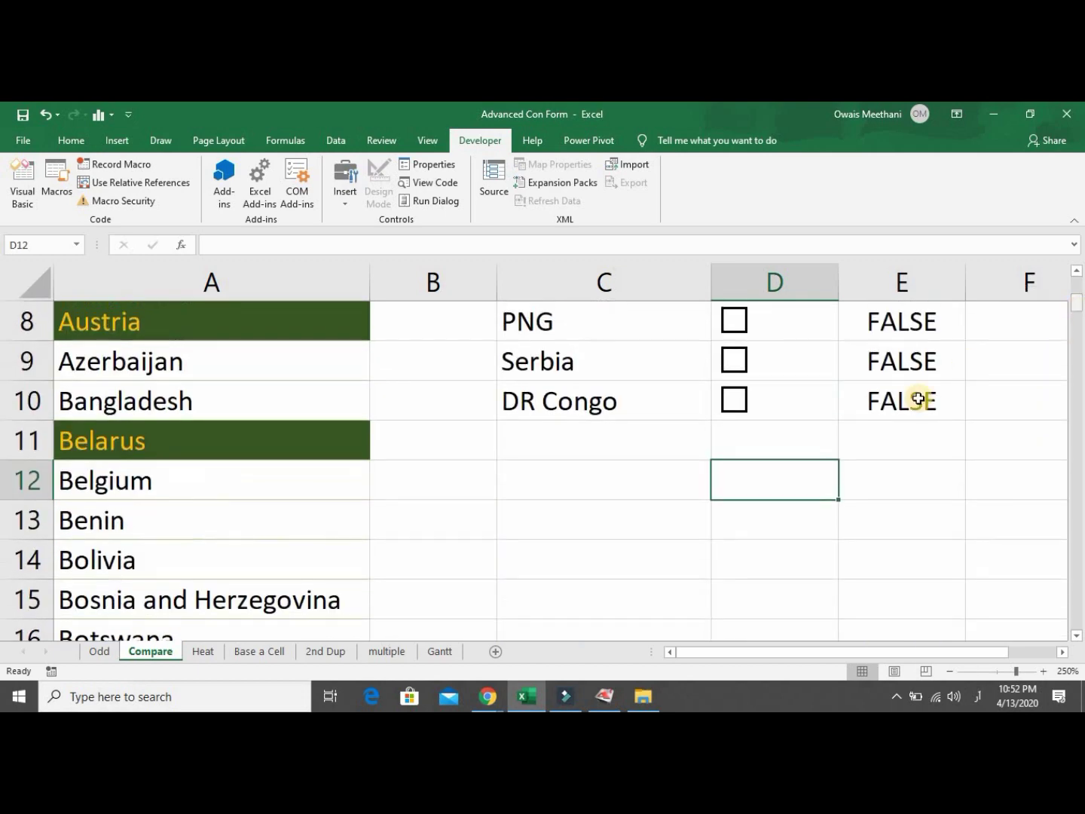
pyautogui.click(799, 447)
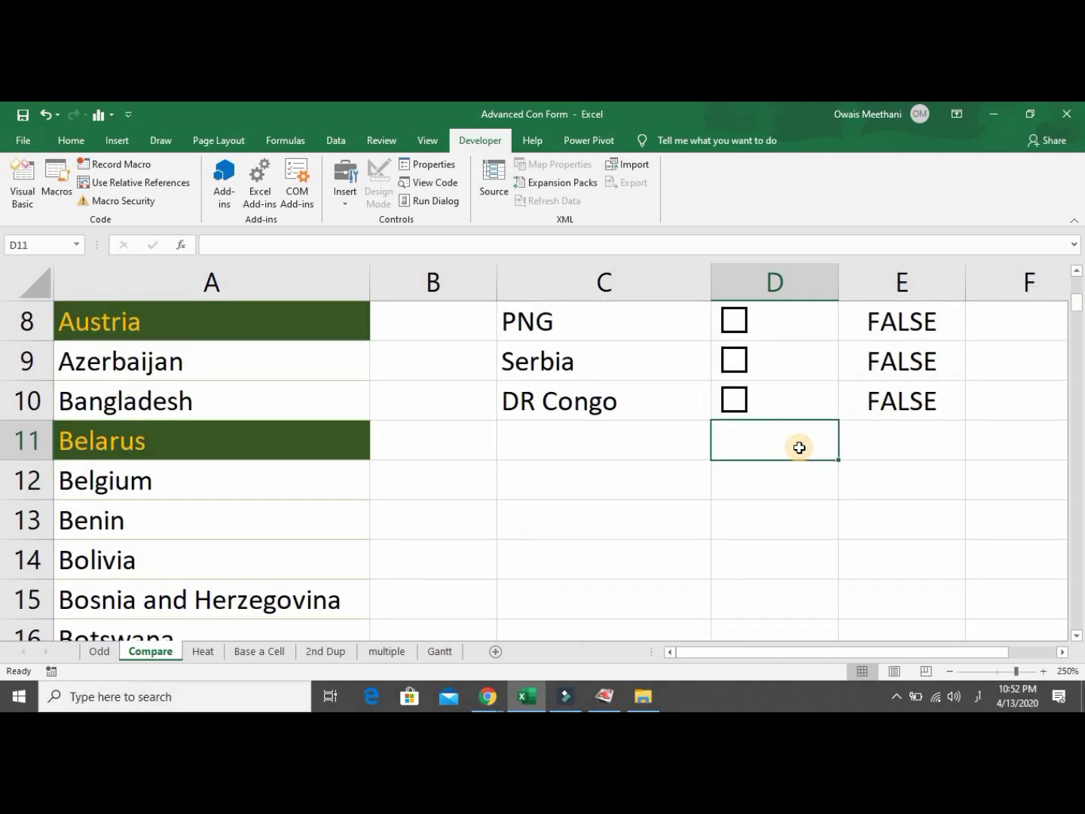
pyautogui.write('10')
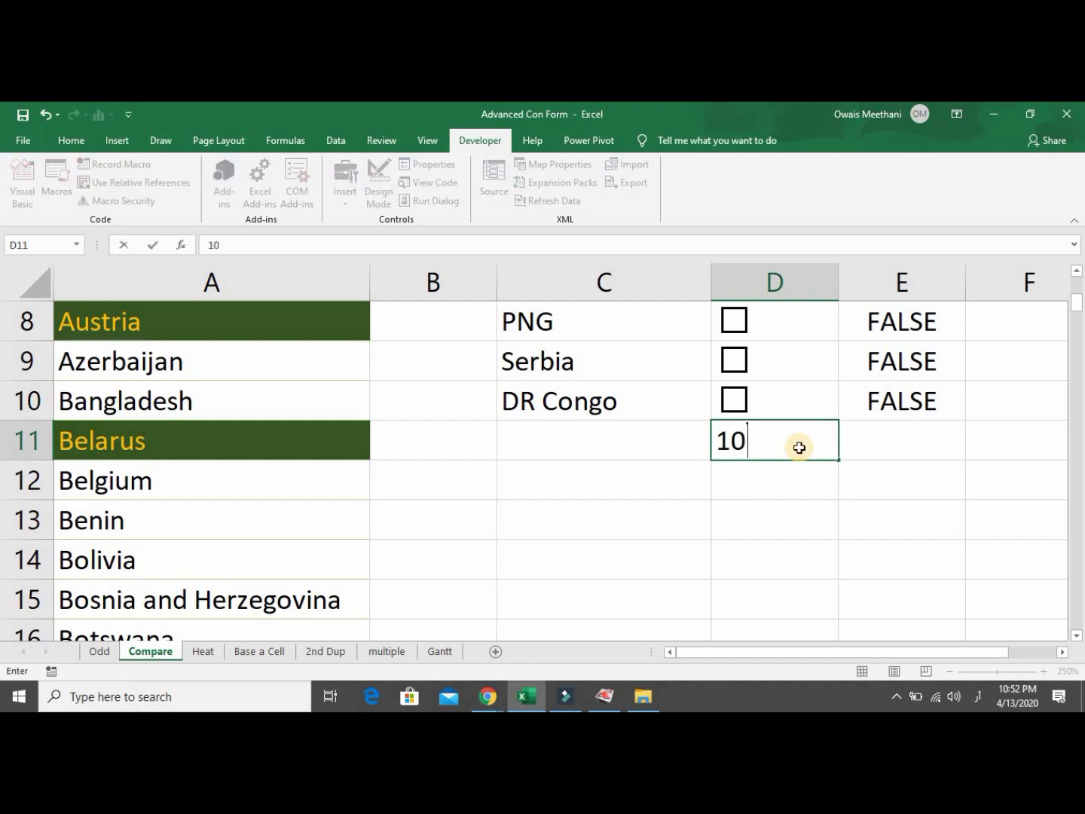
pyautogui.press('Return')
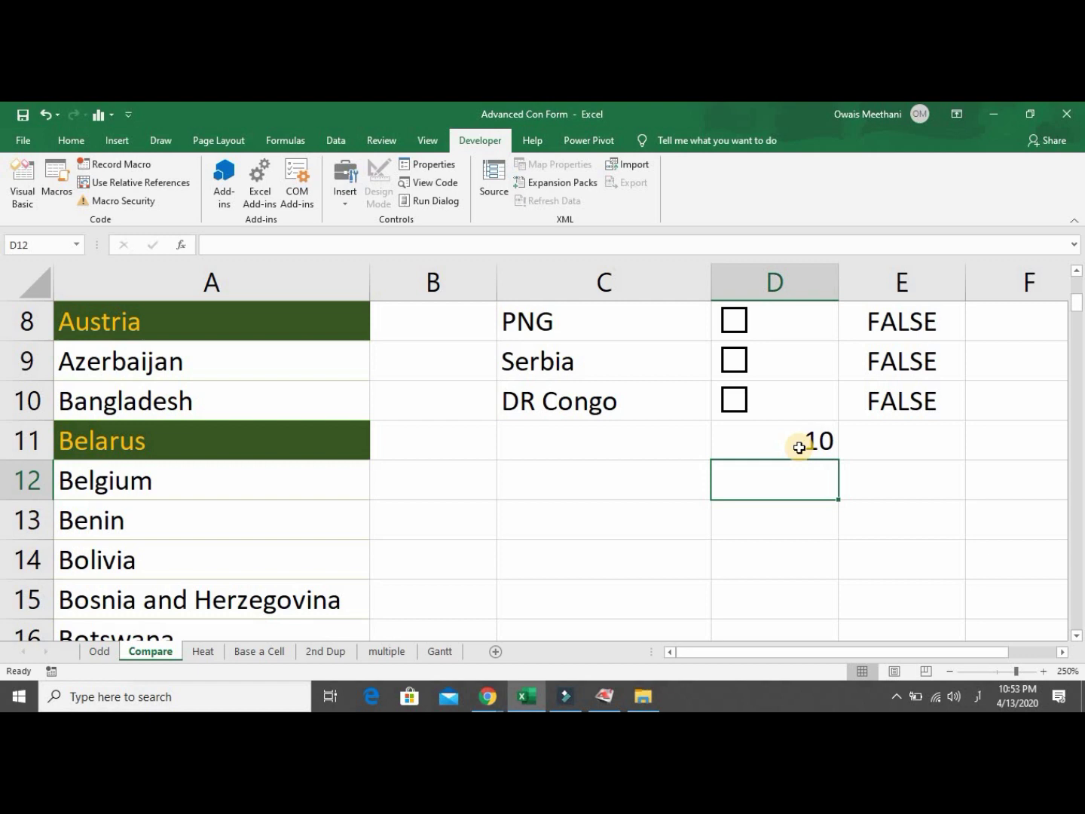
pyautogui.press('Down')
pyautogui.press('Down')
pyautogui.press('Up')
pyautogui.press('Up')
pyautogui.press('Up')
pyautogui.press('Down')
pyautogui.press('Down')
pyautogui.press('Up')
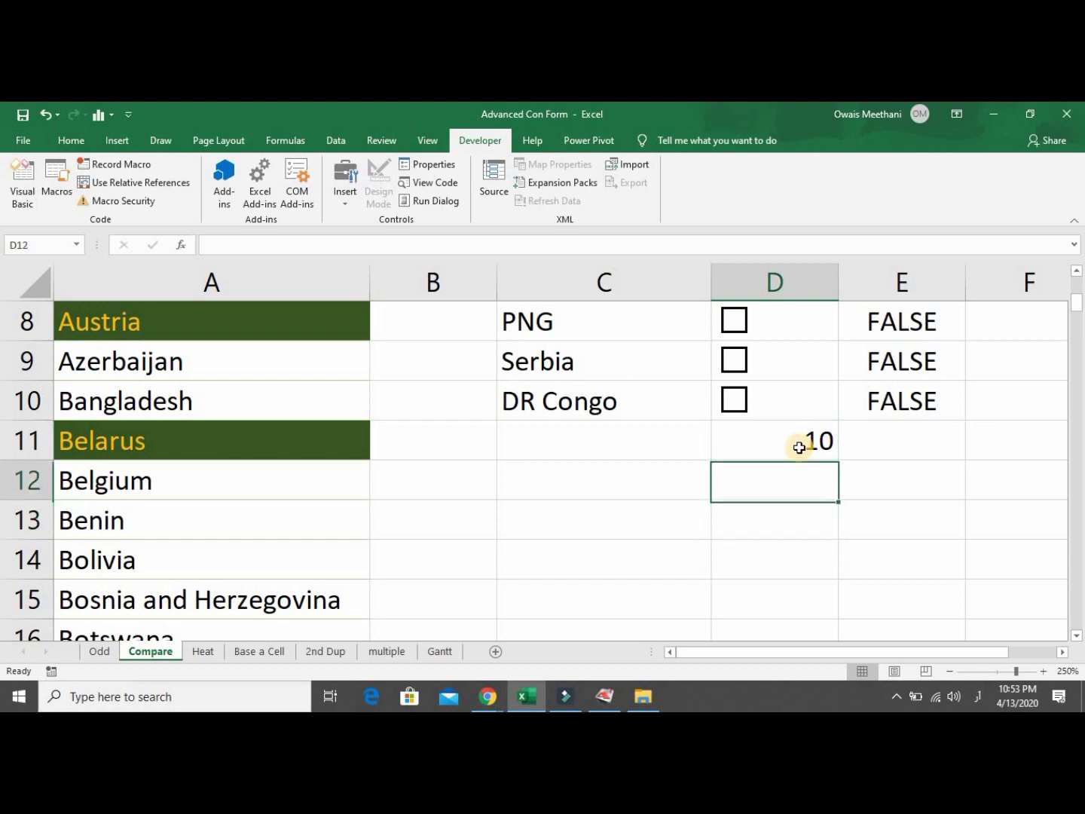
# Enter 5 in cell D12 and select cell C11.
pyautogui.write('5')
pyautogui.press('Left')
pyautogui.press('Up')
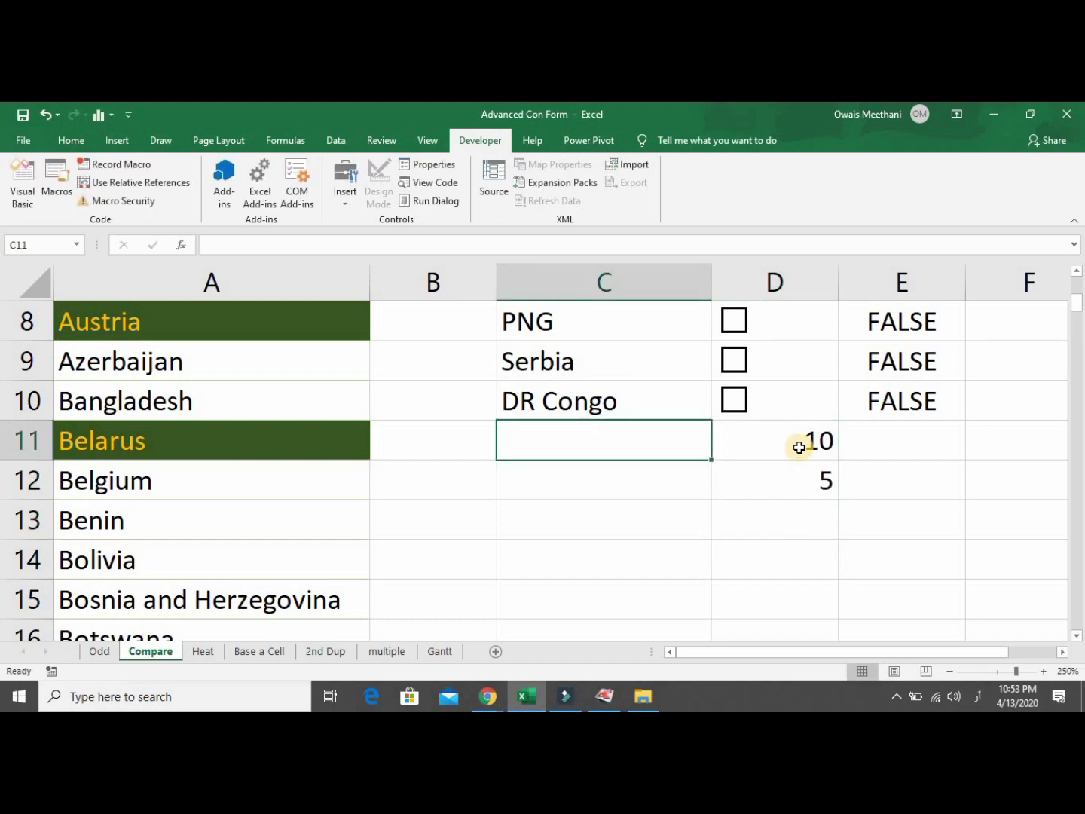
pyautogui.write('ٹہتا')
pyautogui.press('BackSpace')
pyautogui.press('BackSpace')
pyautogui.press('BackSpace')
pyautogui.press('BackSpace')
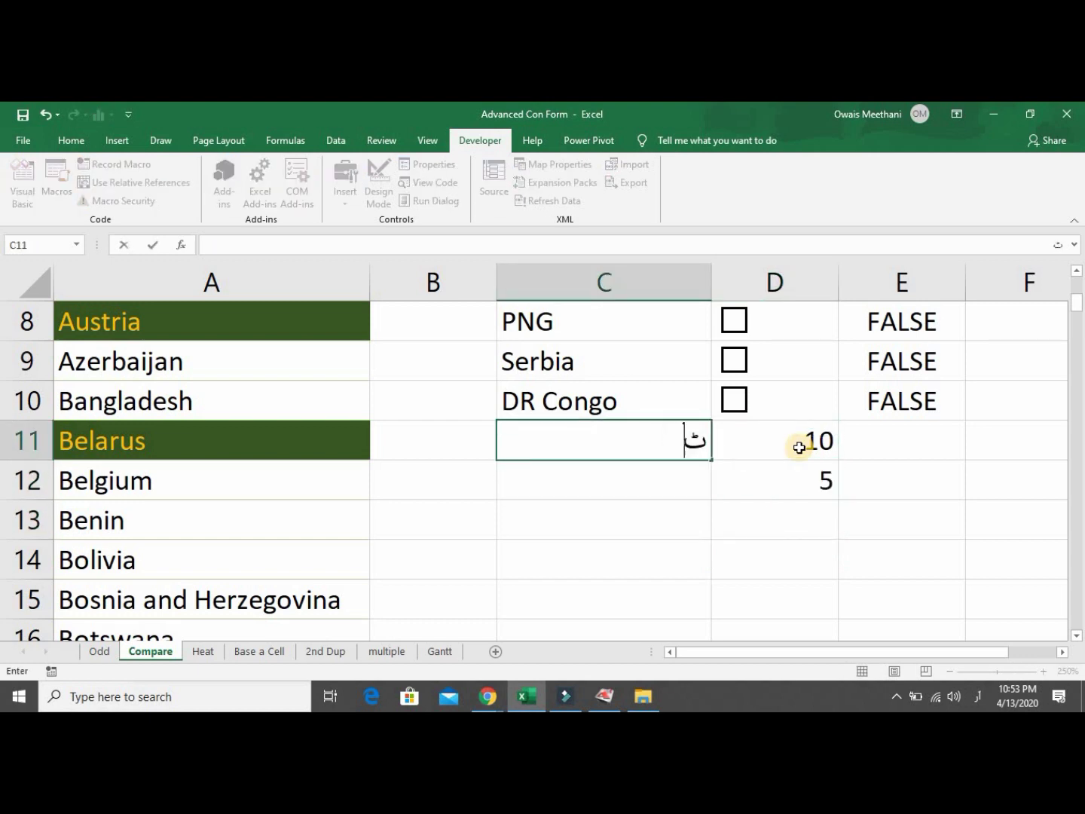
# Switch the input language to English and label cell C11 "Total Checks".
pyautogui.press('super+space')
pyautogui.press('super+space')
pyautogui.write('Total ')
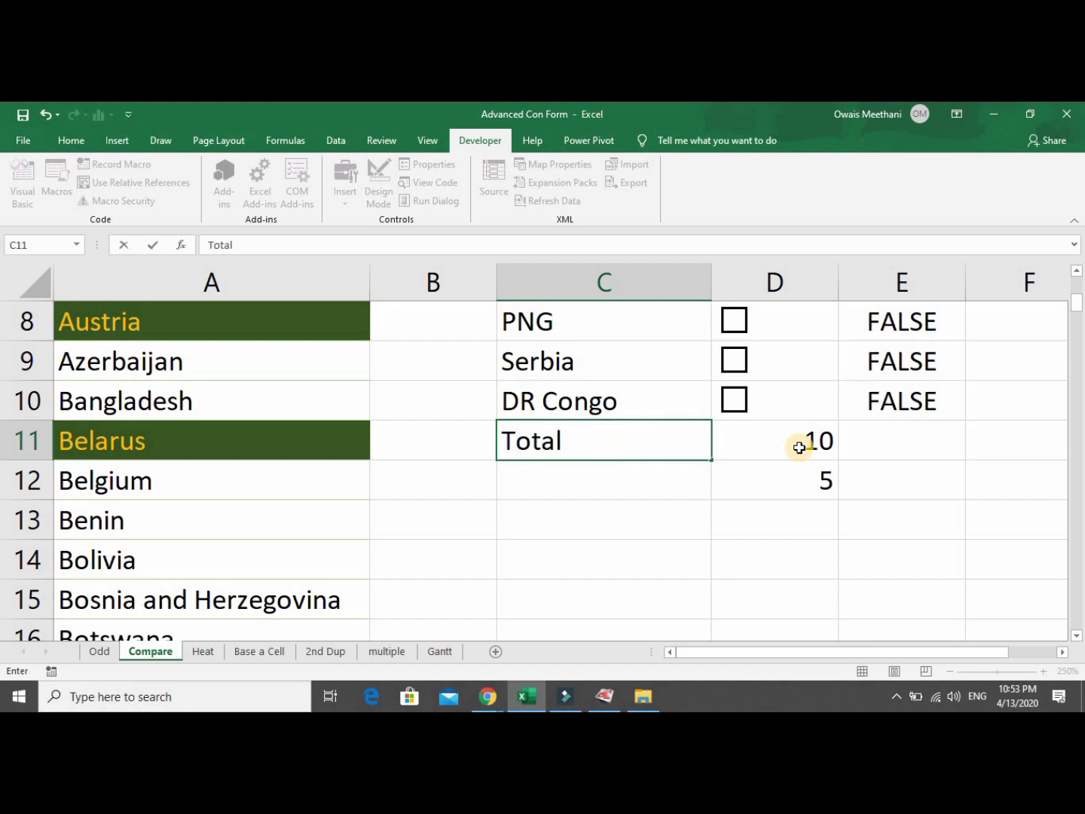
pyautogui.write('Check')
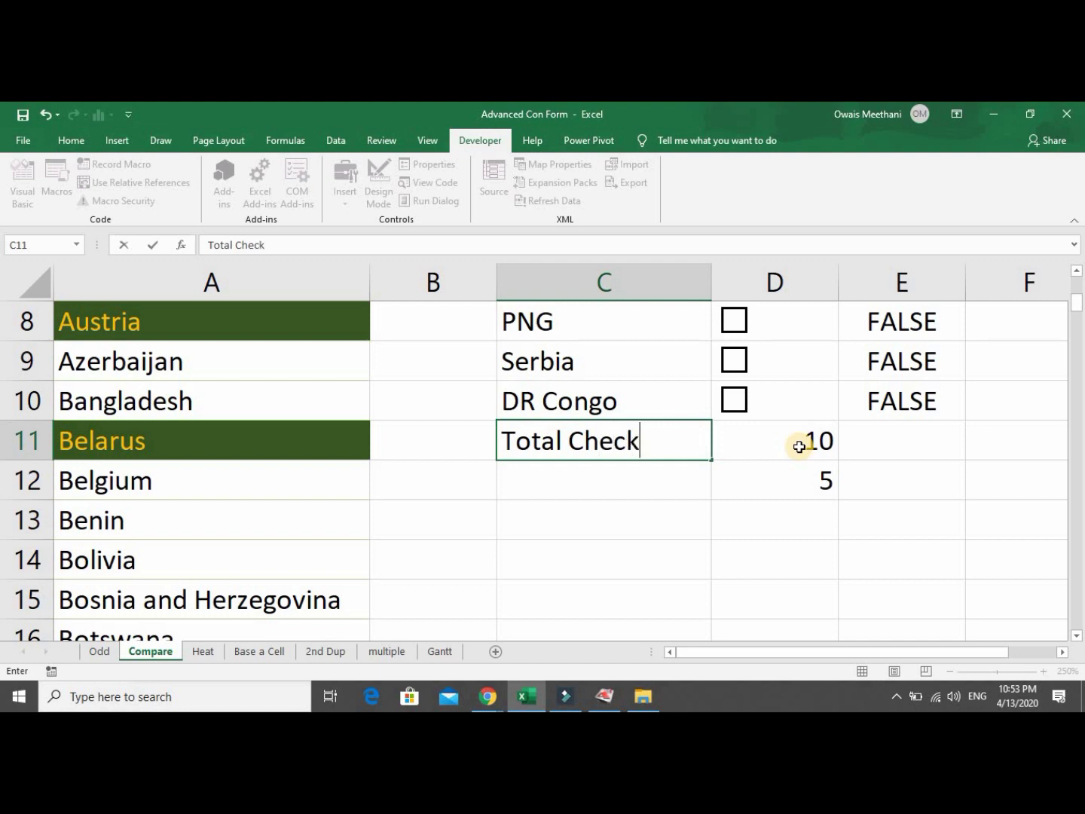
pyautogui.write('s')
pyautogui.press('Return')
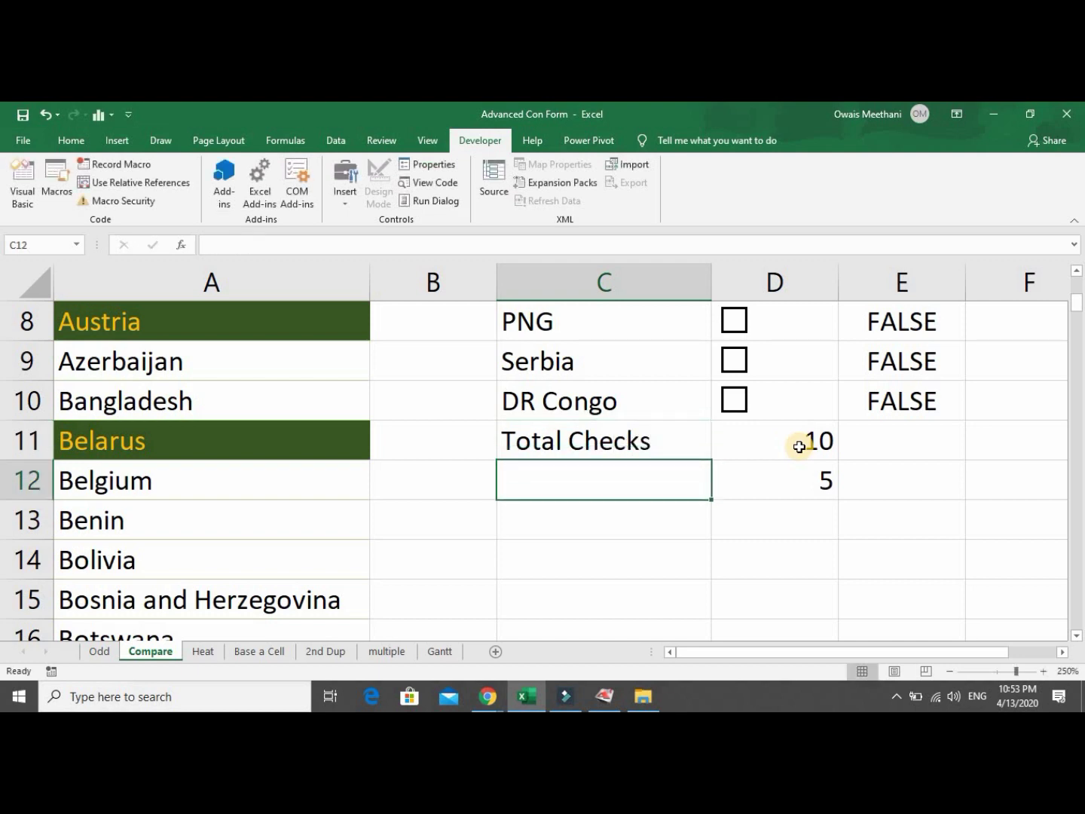
# Label cell C12 "Checks Needed".
pyautogui.write('Che')
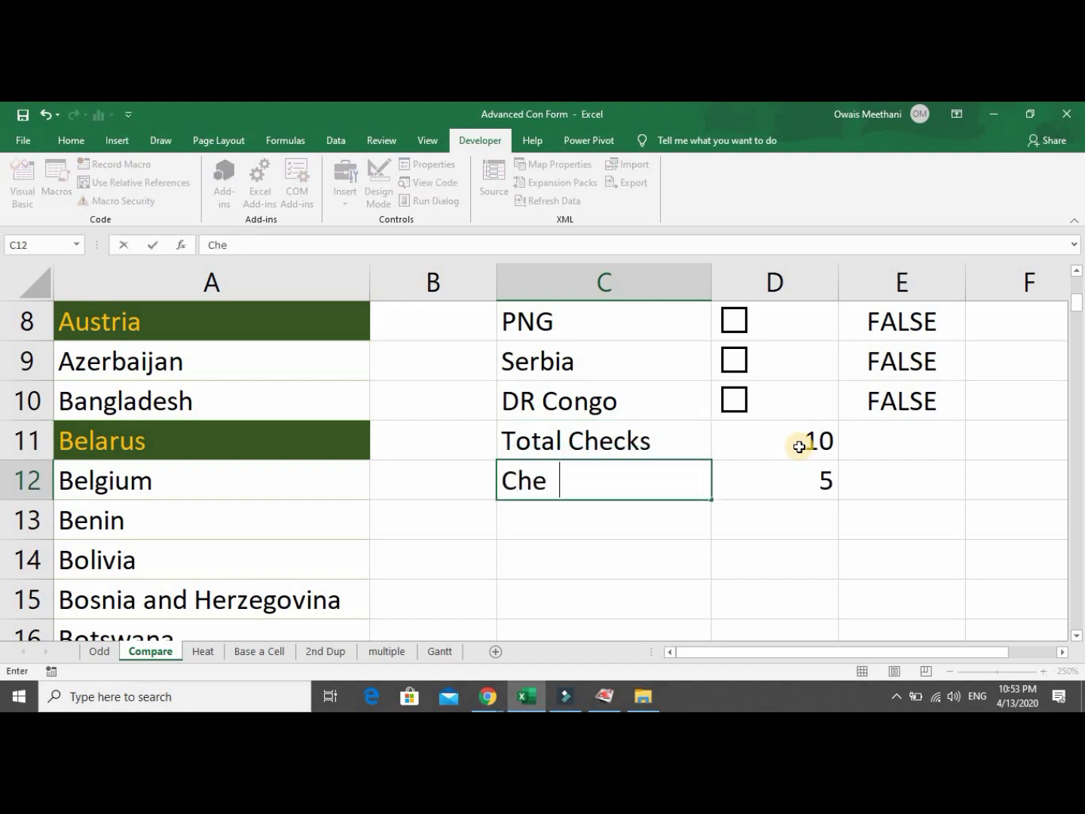
pyautogui.write('cks O')
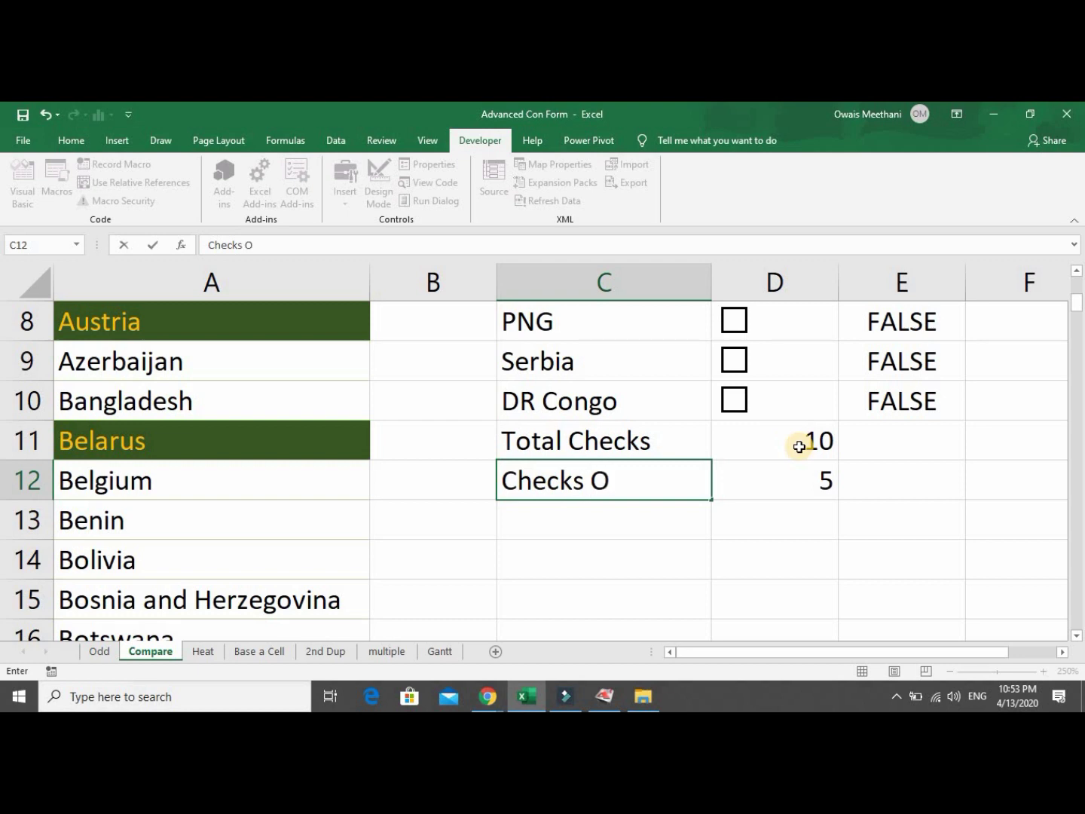
pyautogui.press('BackSpace')
pyautogui.write('Needed')
pyautogui.hotkey('ctrl', 'Return')
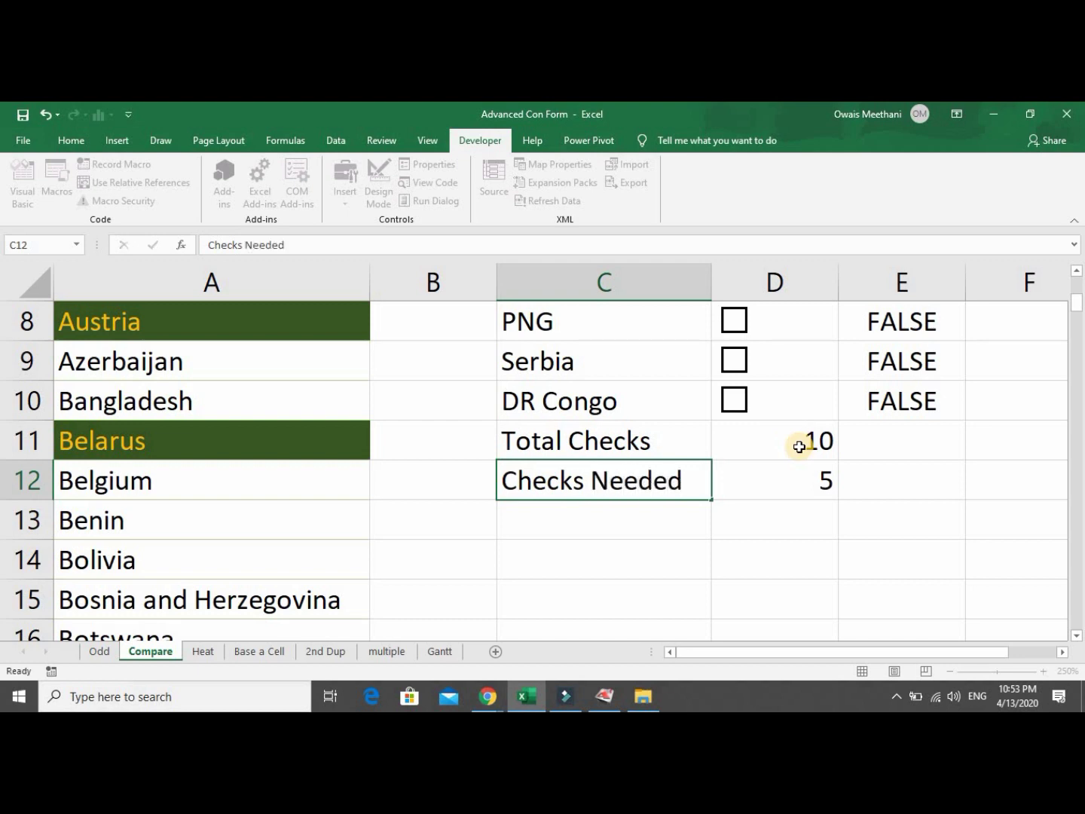
# Enter the formula =COUNTIF($E$1:$E$10,TRUE) in cell D14 to count the ticked check boxes.
pyautogui.press('Down')
pyautogui.press('Down')
pyautogui.press('Up')
pyautogui.press('Down')
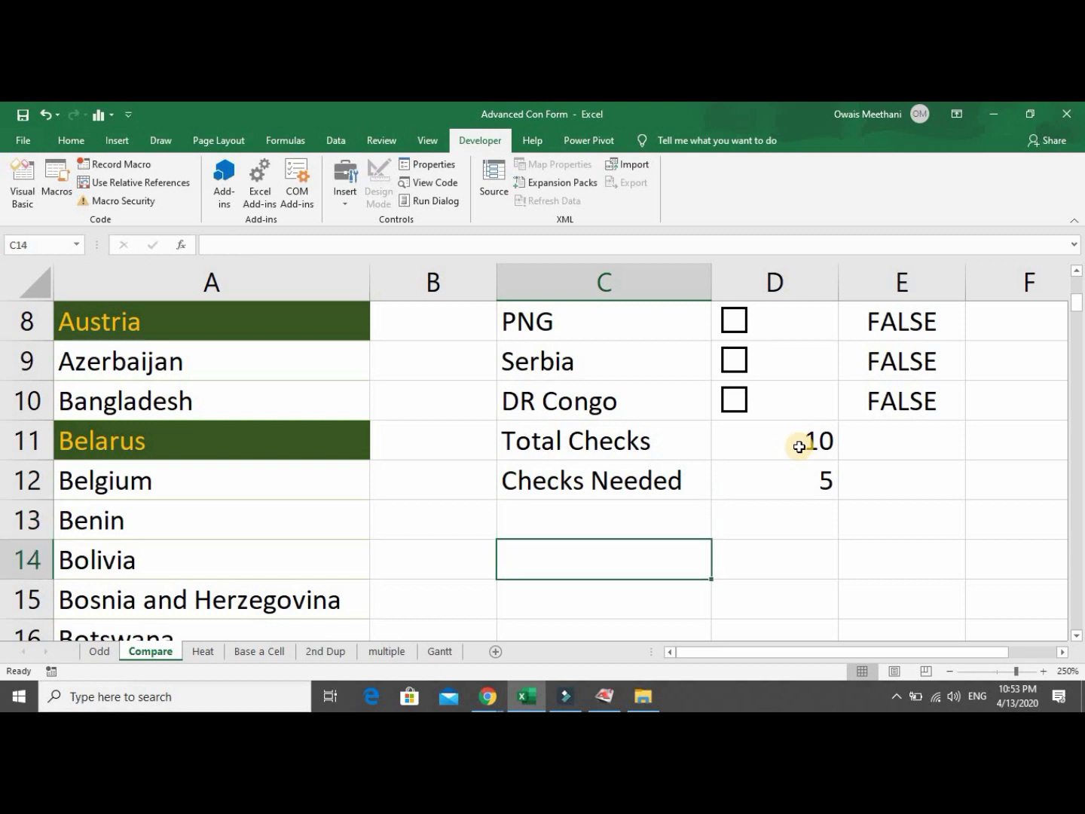
pyautogui.press('Right')
pyautogui.press('Left')
pyautogui.press('Right')
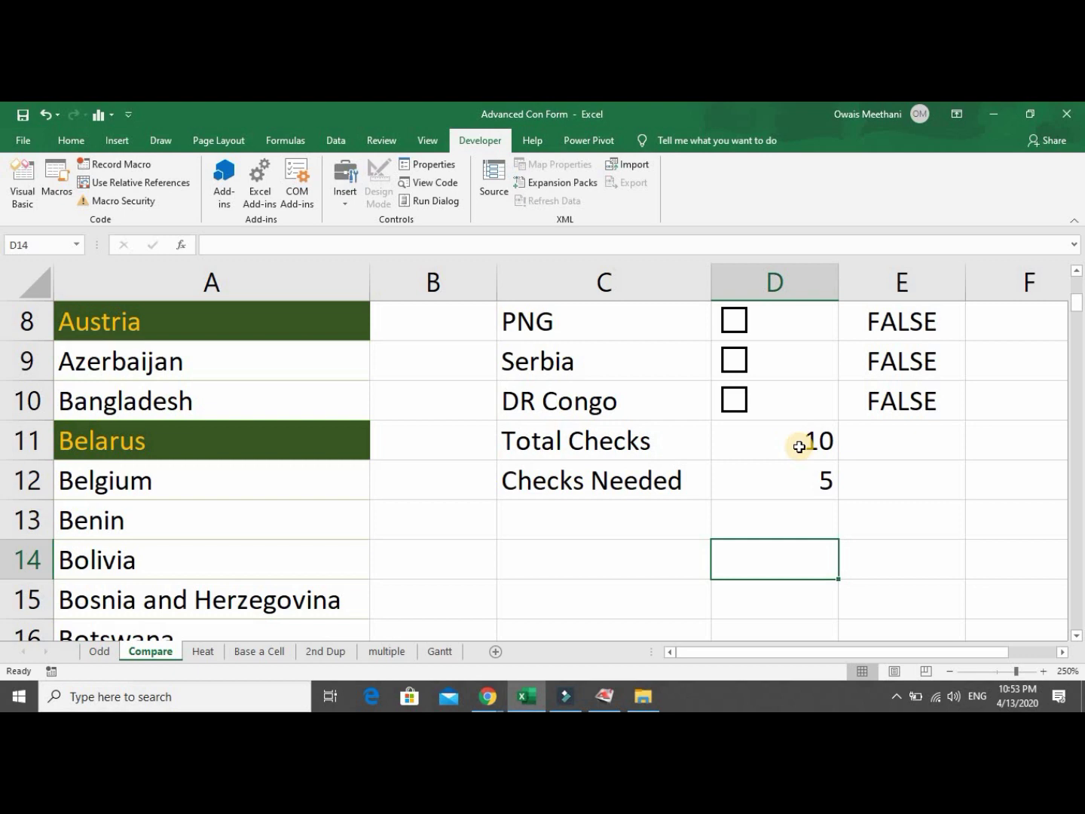
pyautogui.write('=')
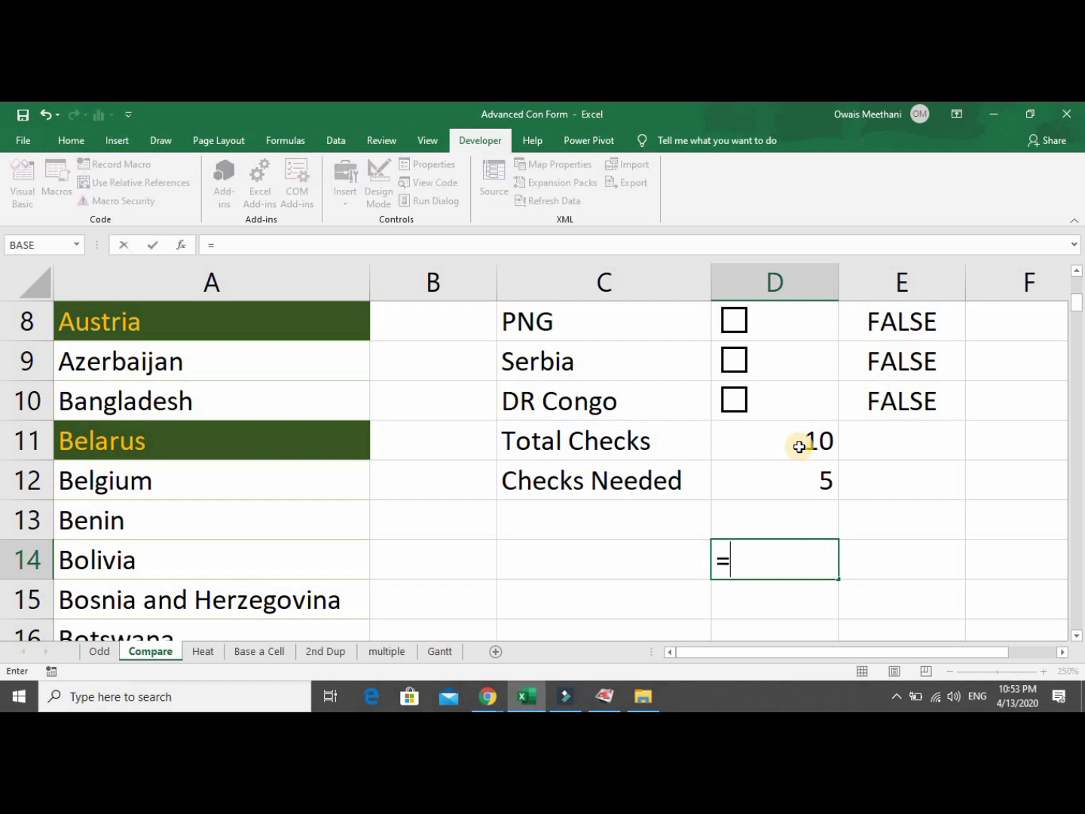
pyautogui.write('countif')
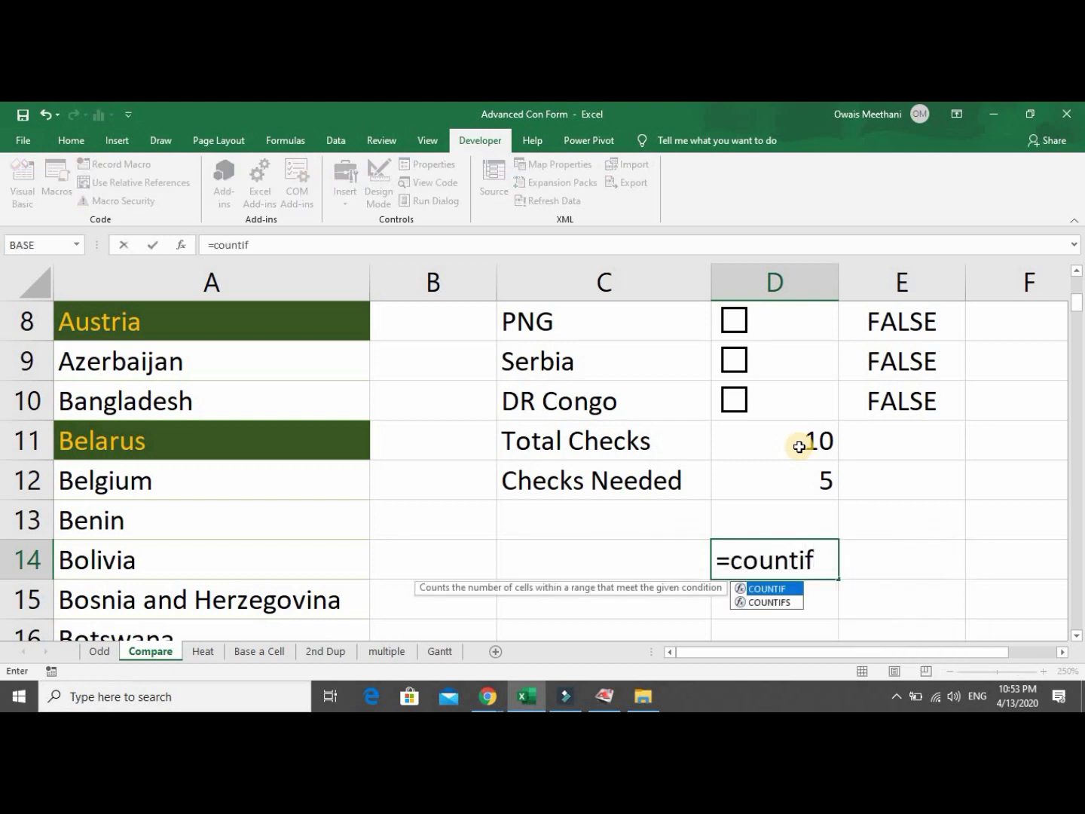
pyautogui.write('(')
pyautogui.press('Right')
pyautogui.press('Up')
pyautogui.press('Up')
pyautogui.press('Up')
pyautogui.press('Up')
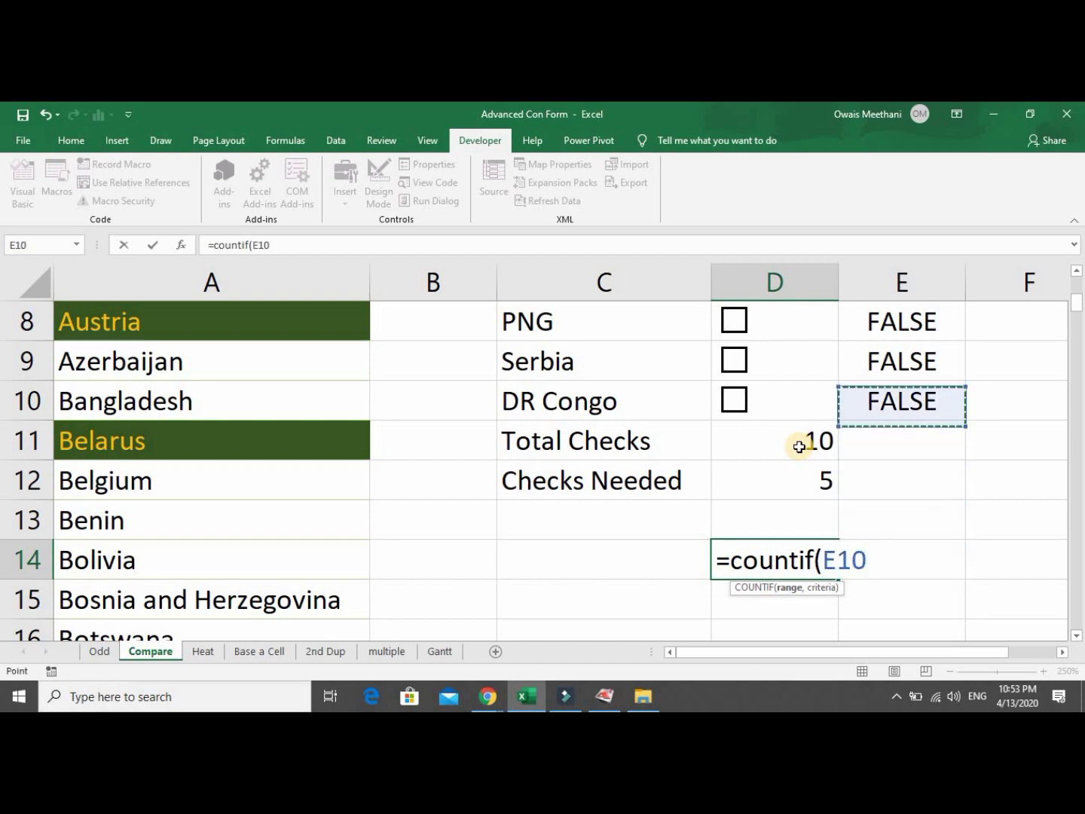
pyautogui.hotkey('ctrl', 'shift', 'Up')
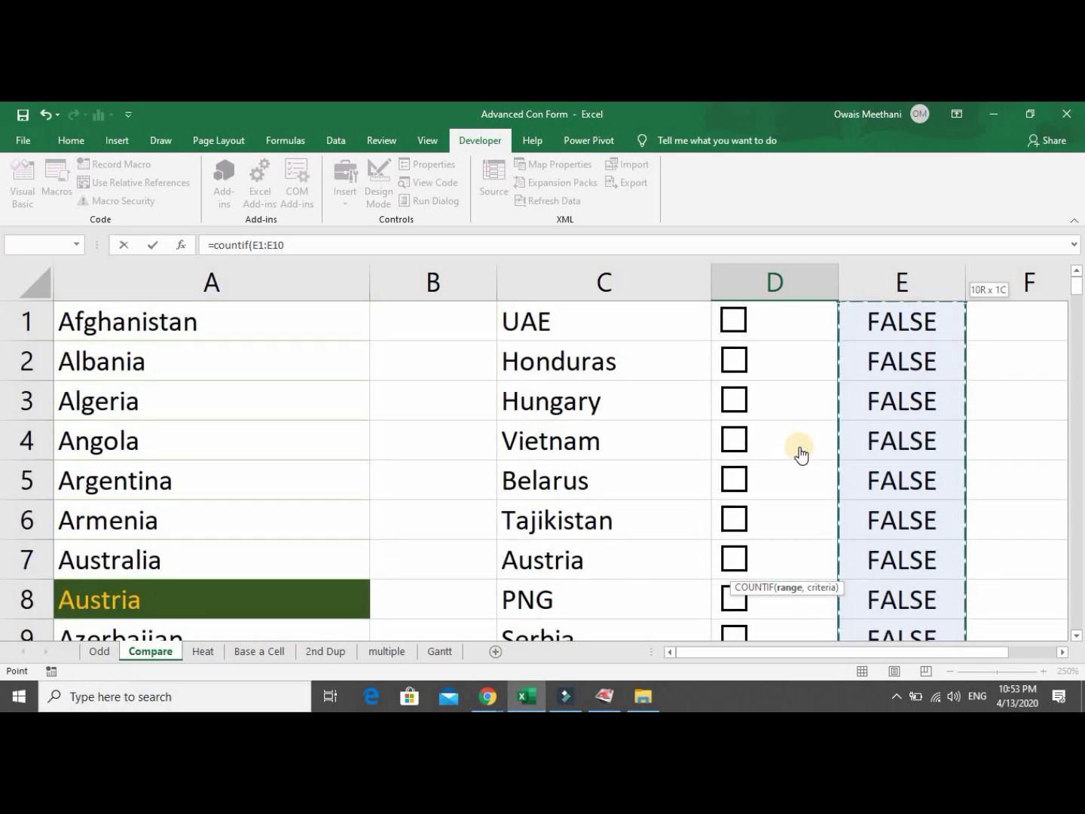
pyautogui.press('F4')
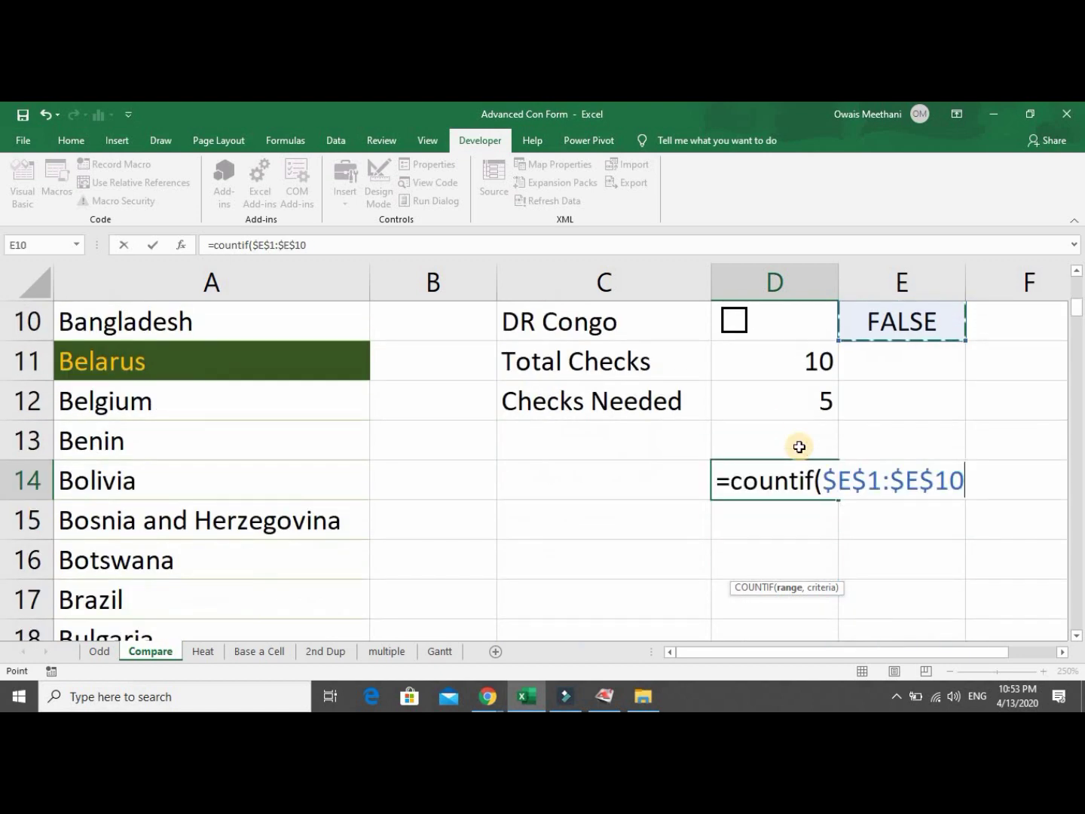
pyautogui.write(',')
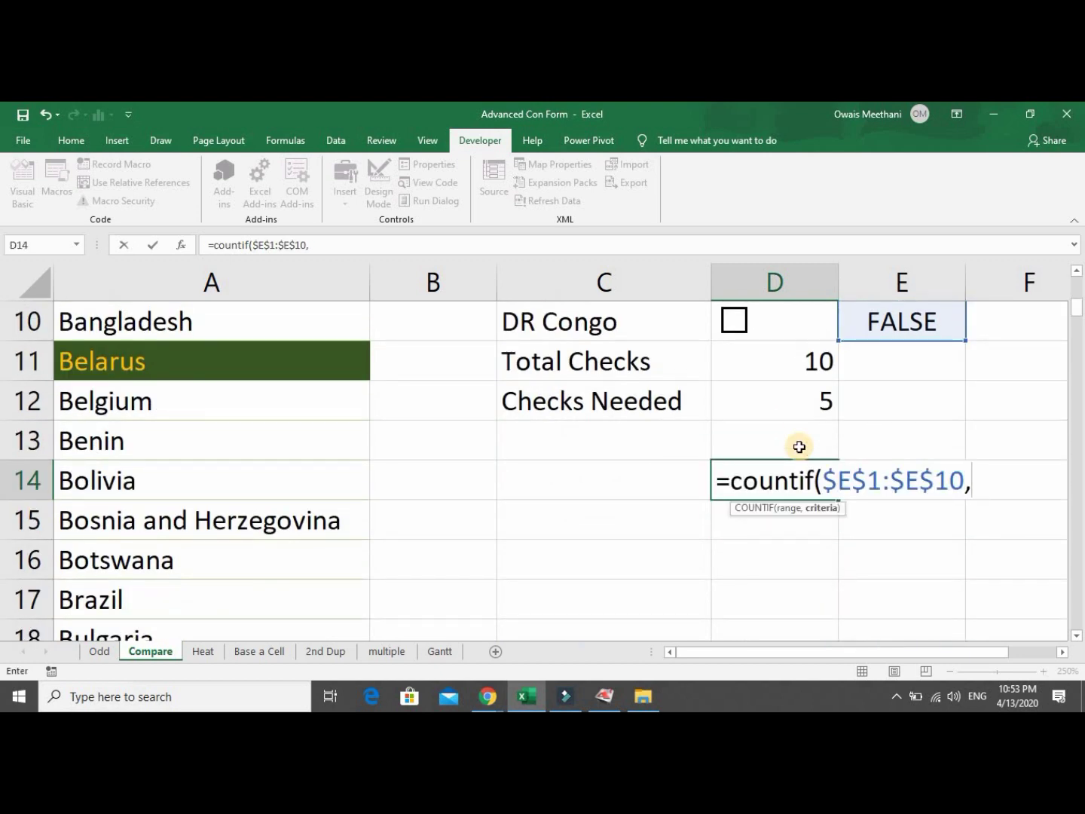
pyautogui.write('TRUE')
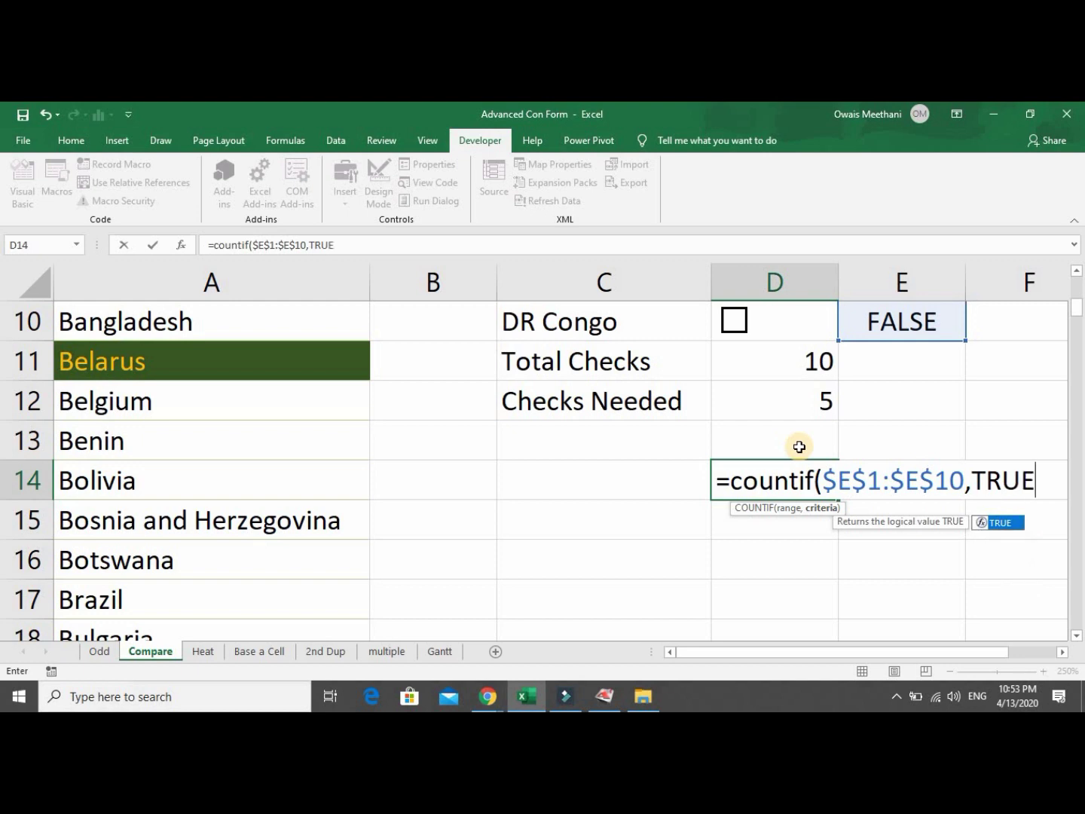
pyautogui.write(')')
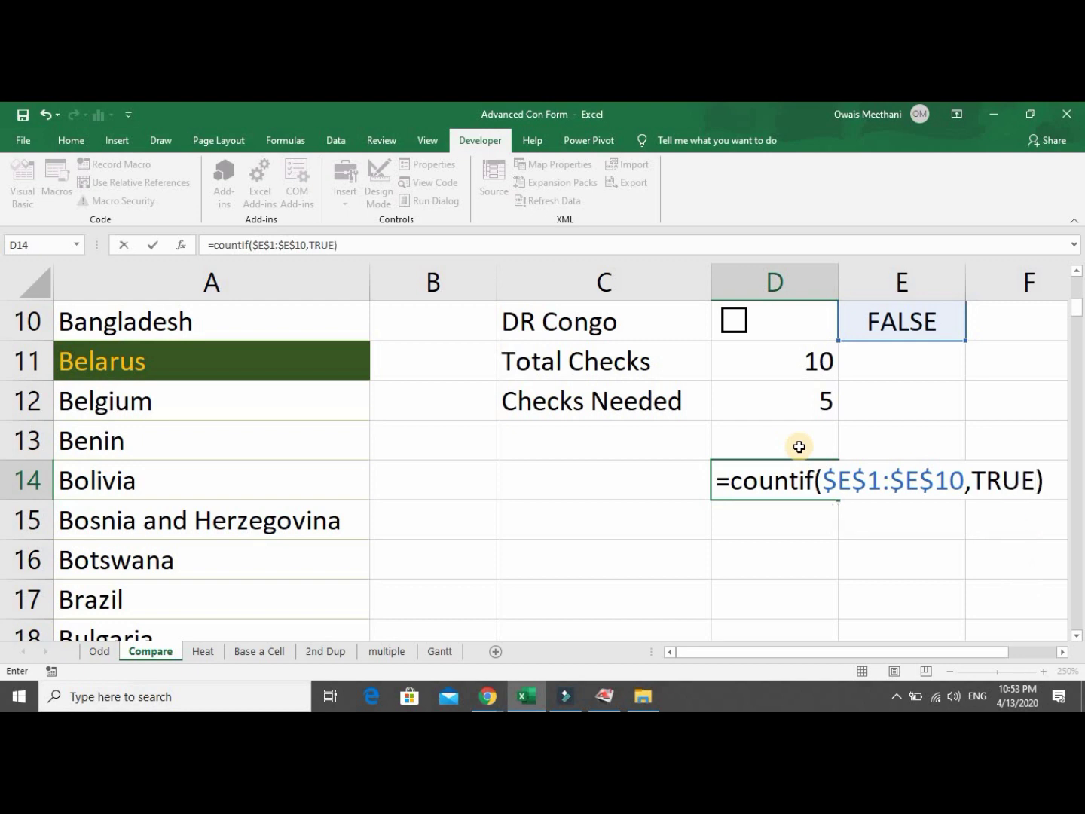
pyautogui.press('Return')
# Wrap the COUNTIF formula in D14 in an IF that tests whether the count is greater than or equal to D12.
pyautogui.press('Up')
pyautogui.press('Up')
pyautogui.press('Up')
pyautogui.press('Up')
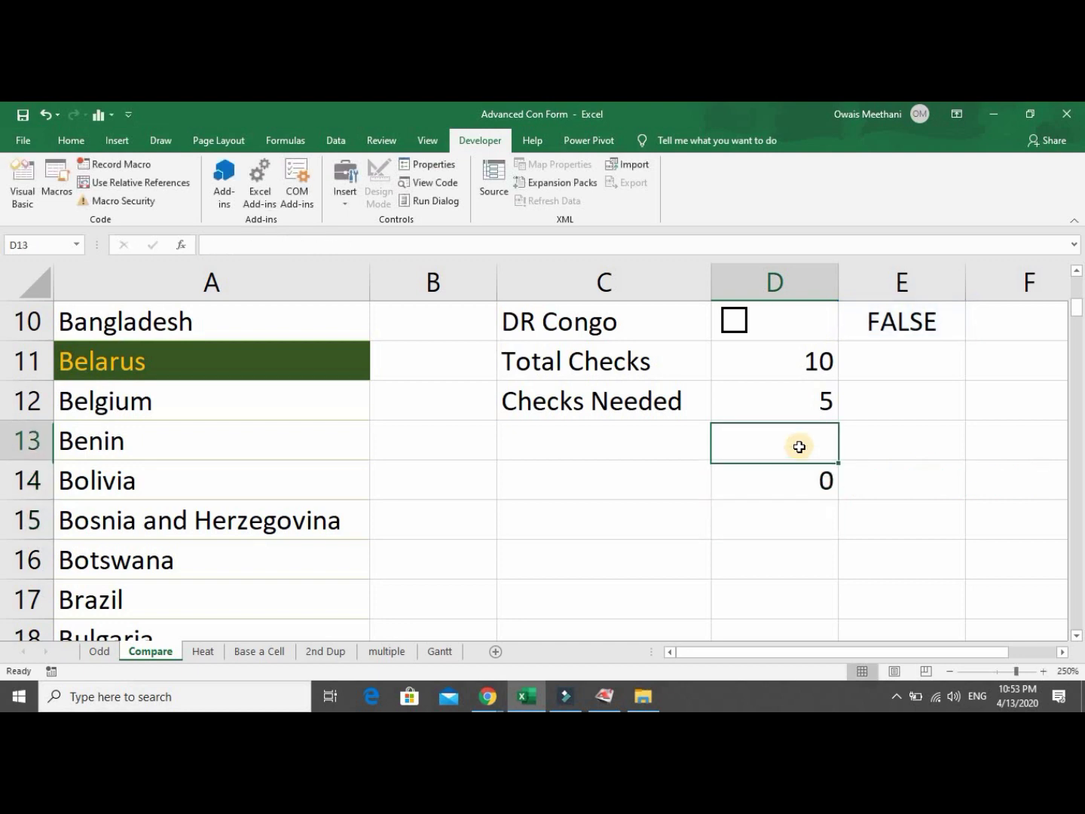
pyautogui.press('Down')
pyautogui.press('Down')
pyautogui.press('Down')
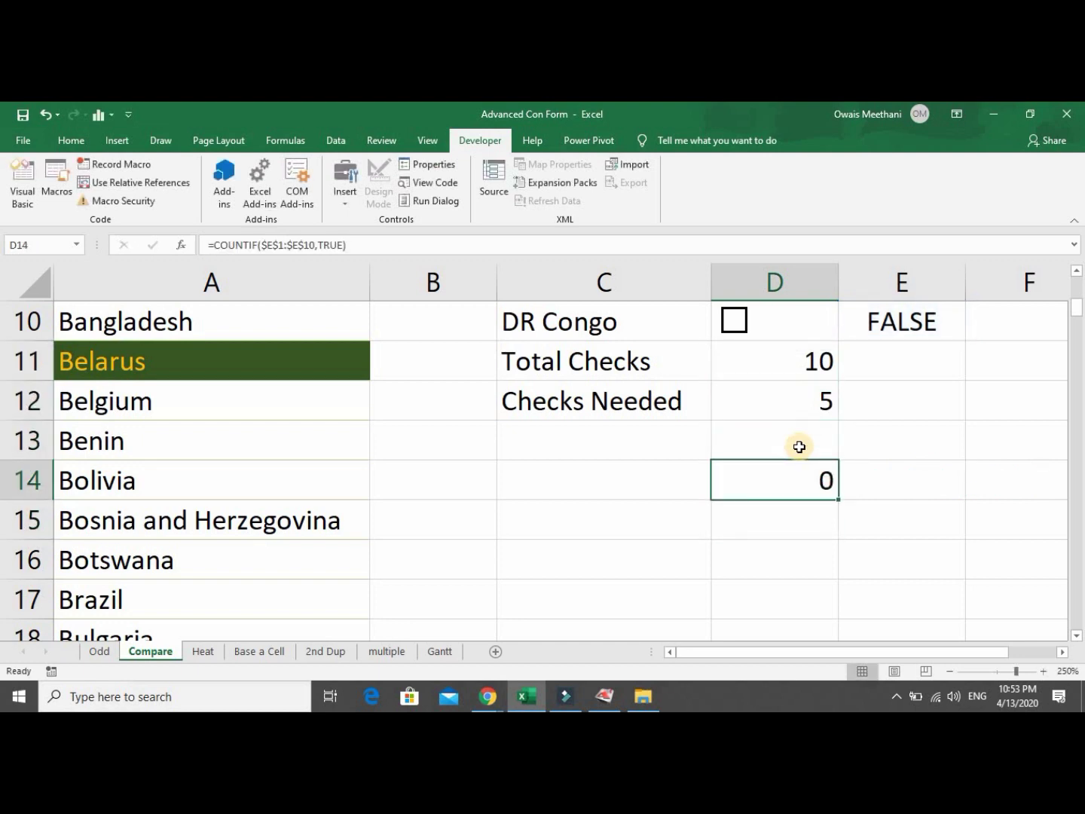
pyautogui.press('Left')
pyautogui.press('Right')
pyautogui.press('F2')
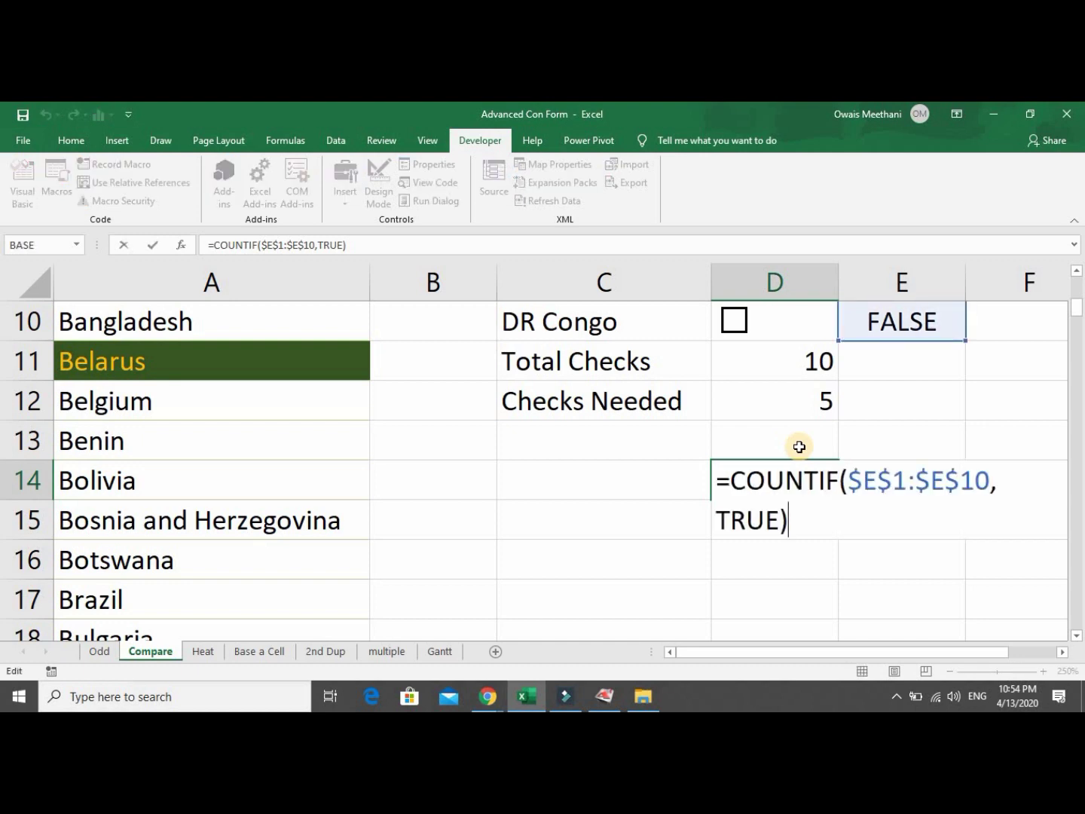
pyautogui.press('Left')
pyautogui.press('Left')
pyautogui.press('Left')
pyautogui.write('IF(')
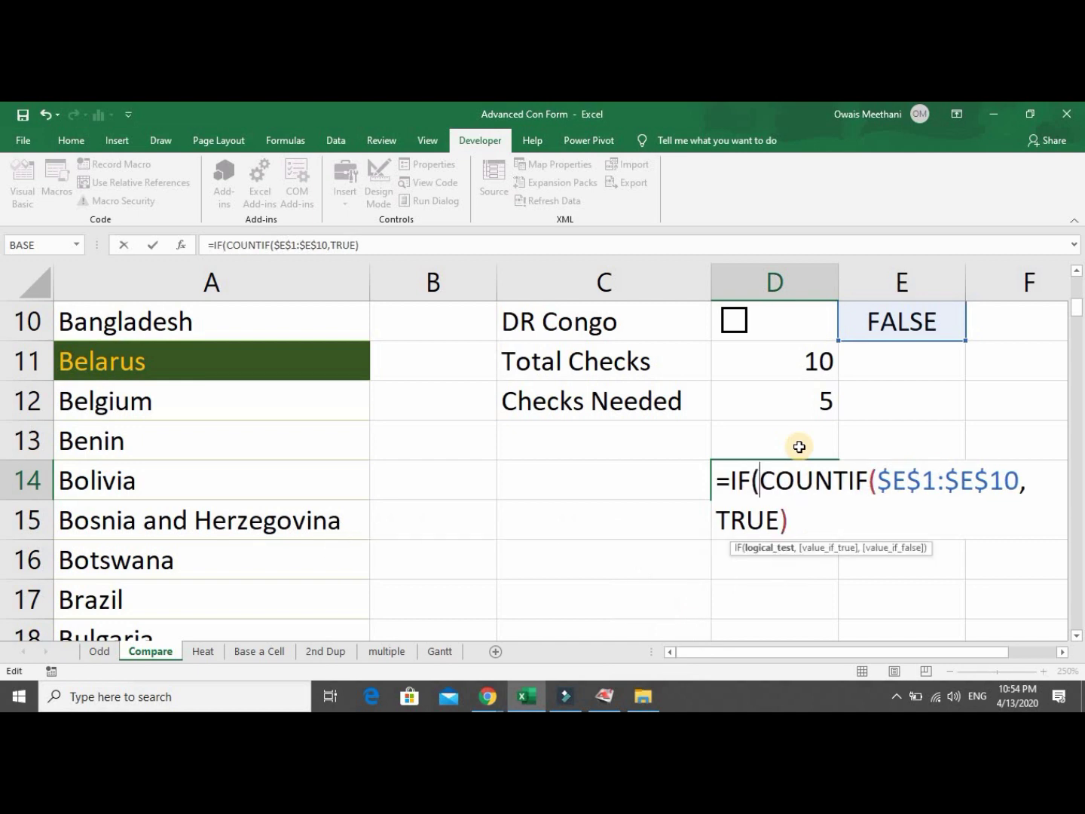
pyautogui.press('End')
pyautogui.write('=')
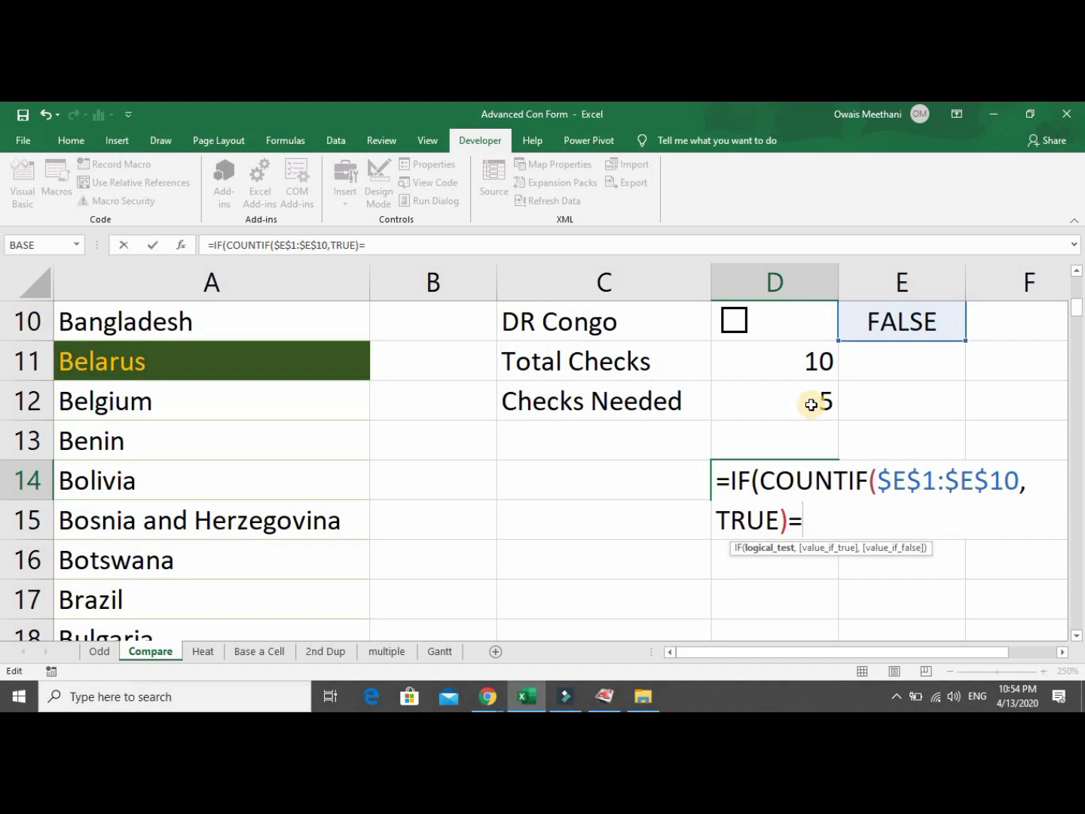
pyautogui.press('BackSpace')
pyautogui.write('>=')
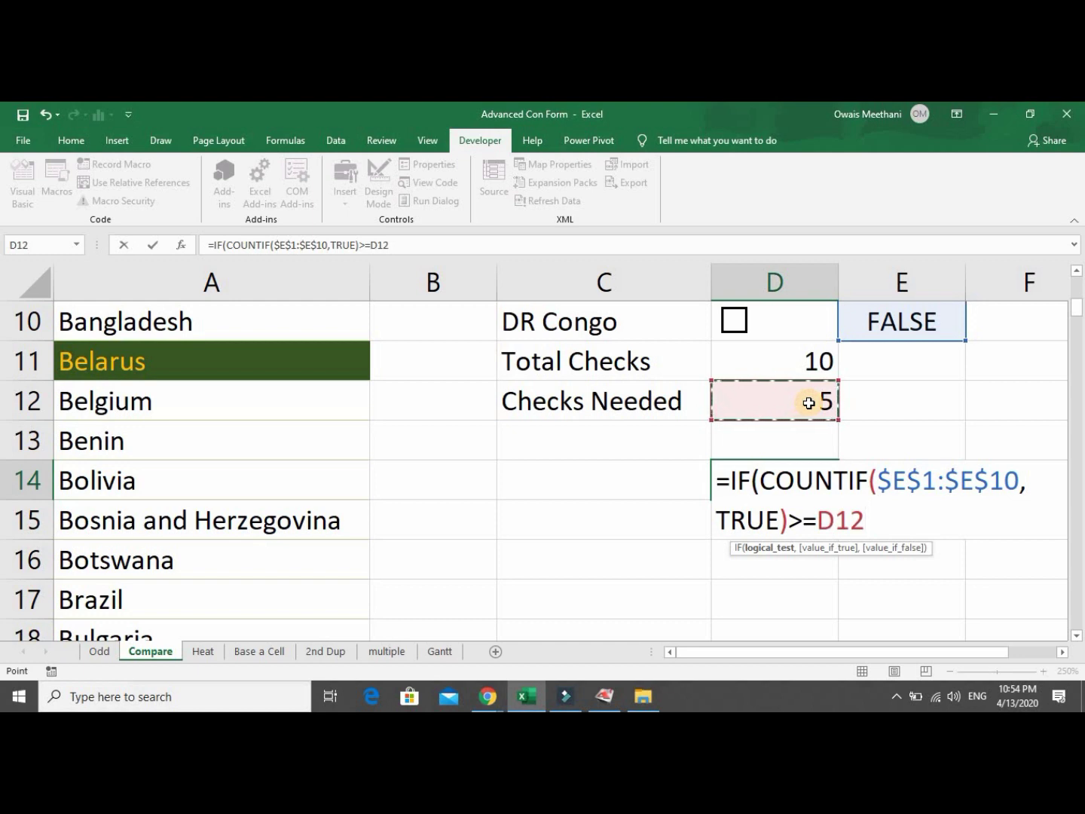
# Complete the IF formula in D14 so it returns "OK" when true and "Further Jobs needed" when false.
pyautogui.write(',')
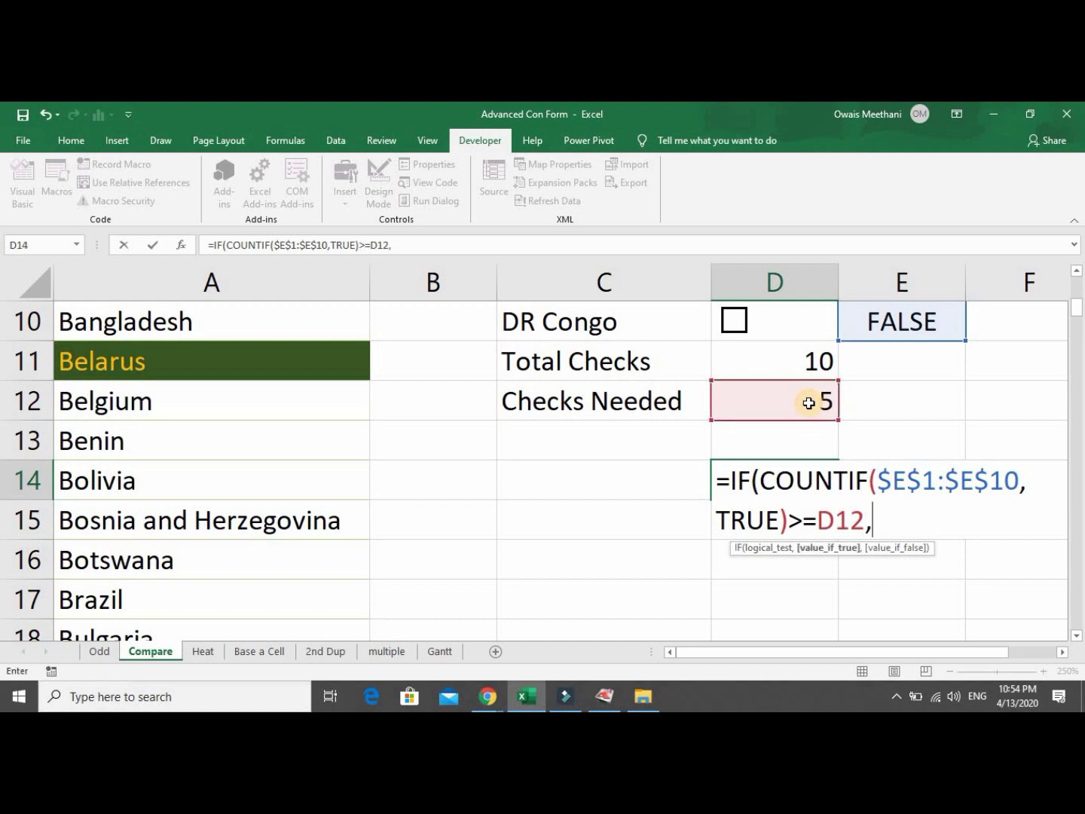
pyautogui.write('"OK')
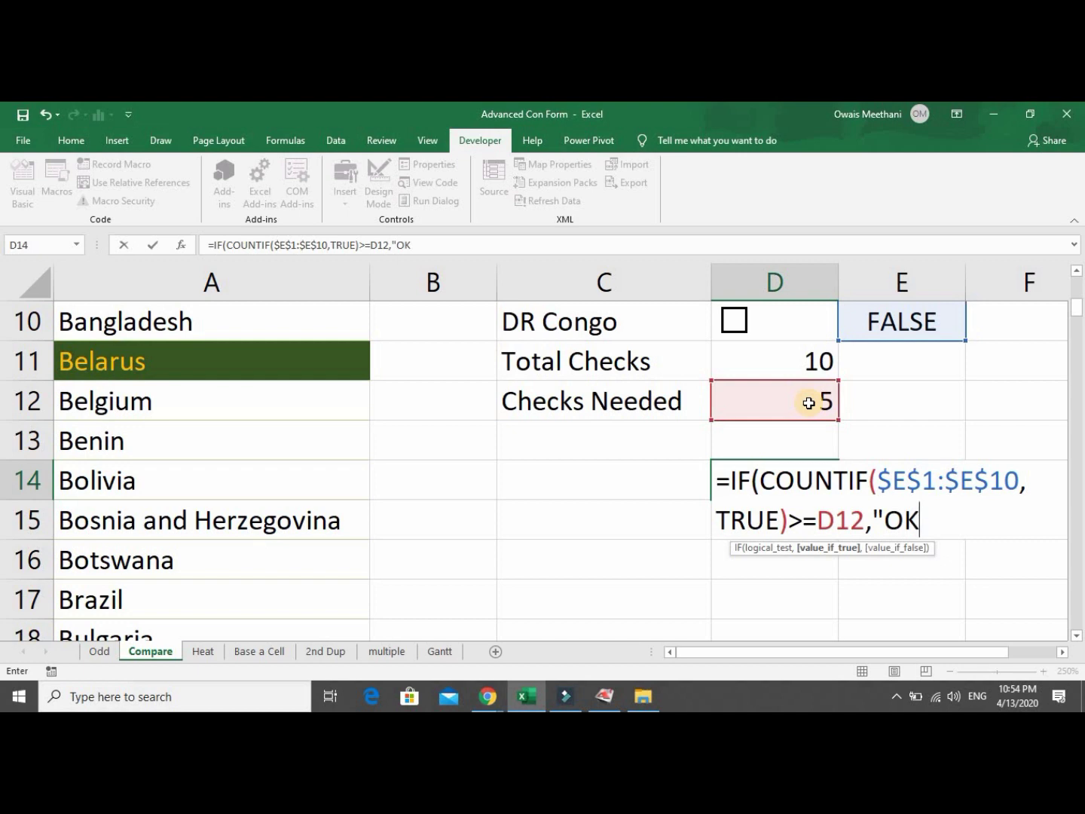
pyautogui.write('",')
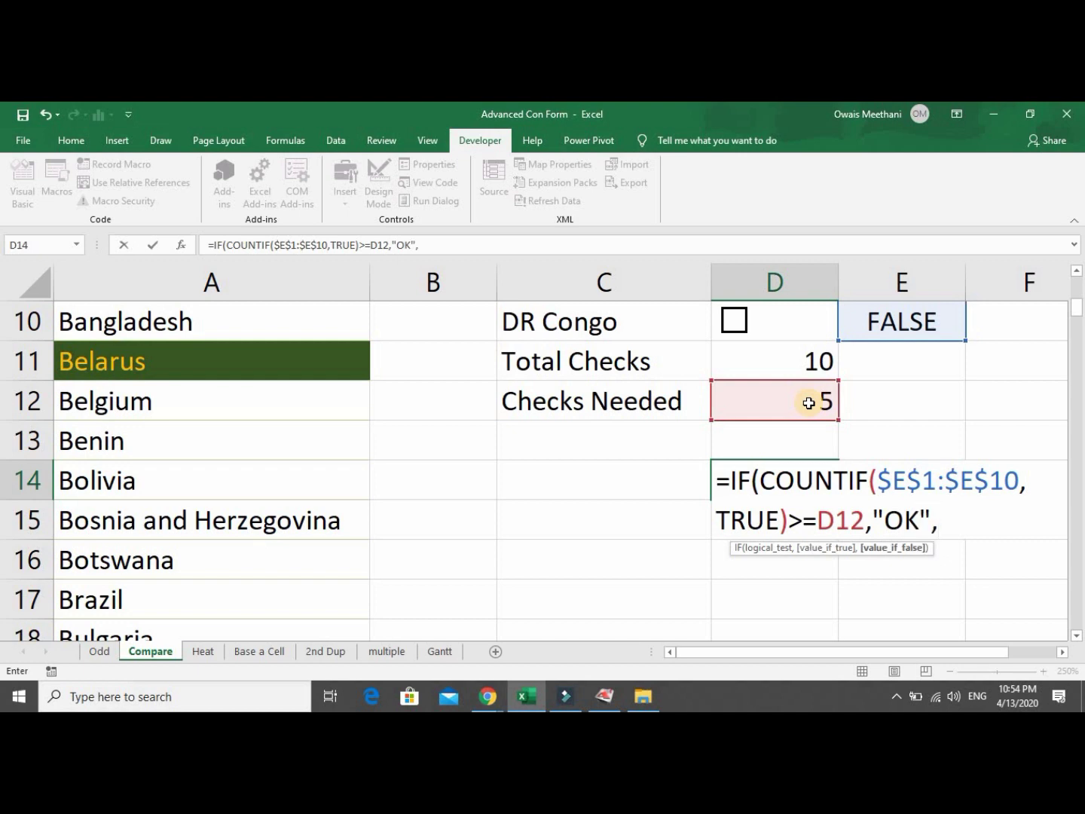
pyautogui.write('"Further')
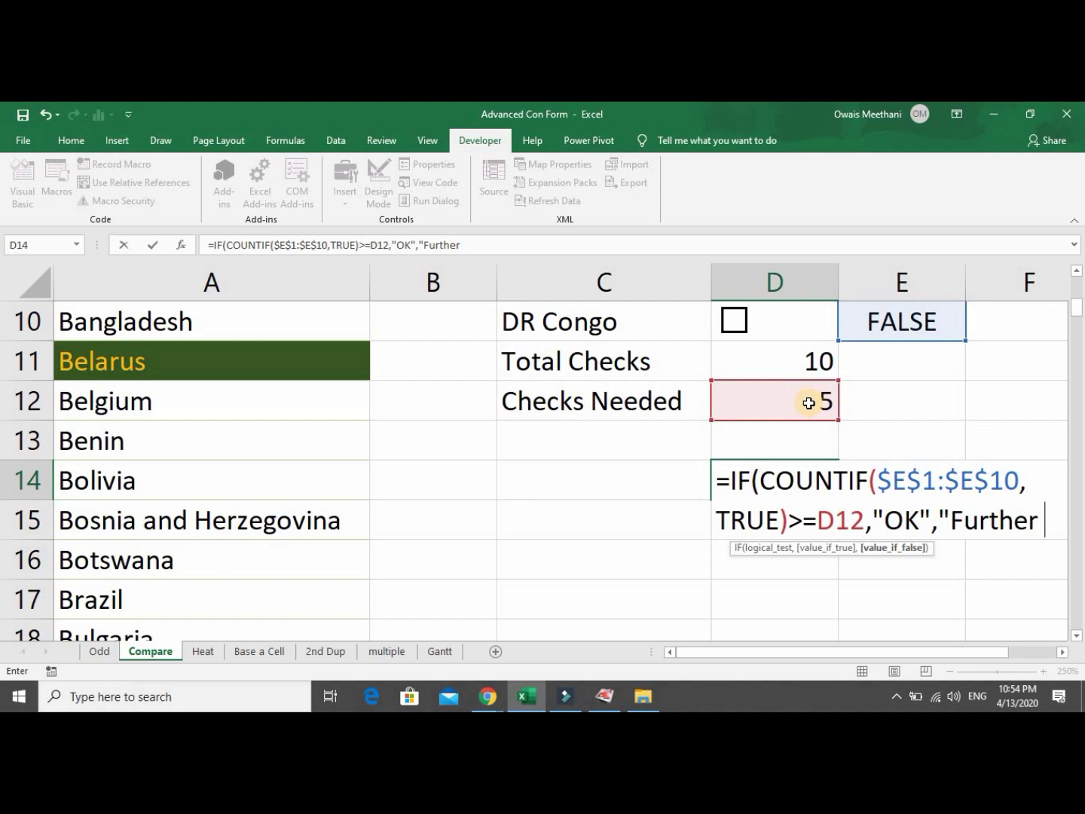
pyautogui.write('Jobs ')
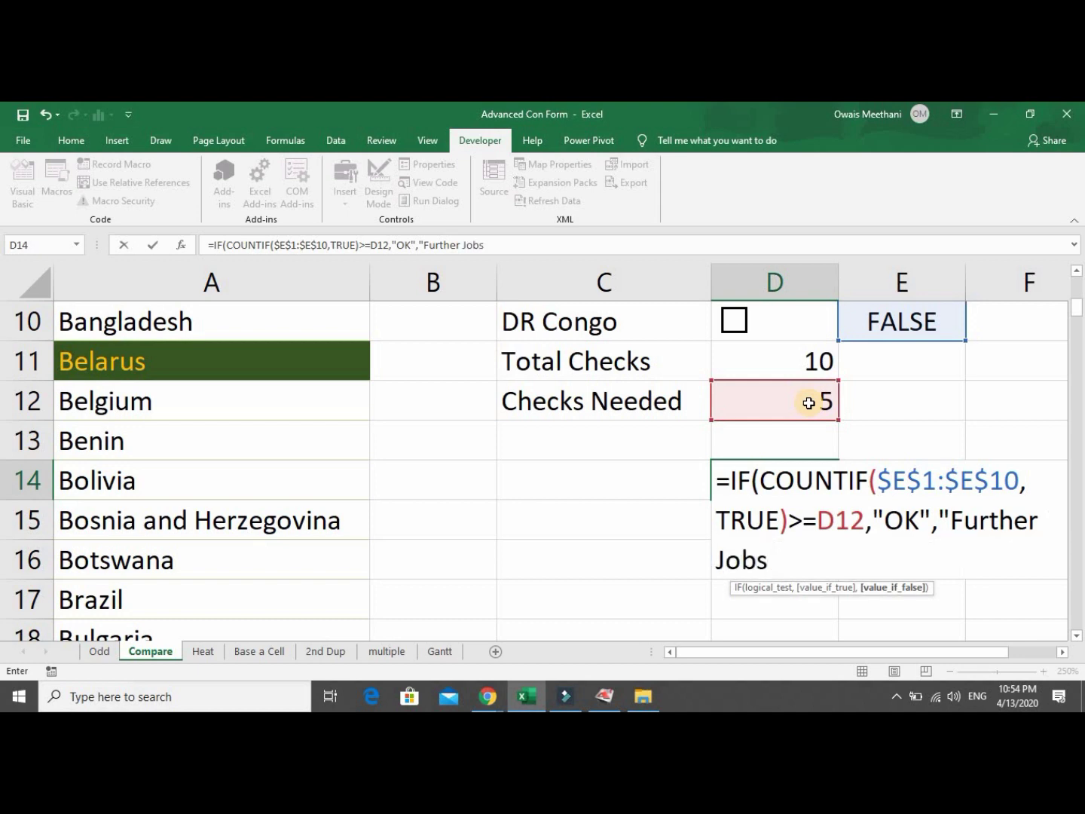
pyautogui.write('t')
pyautogui.press('BackSpace')
pyautogui.write('needed')
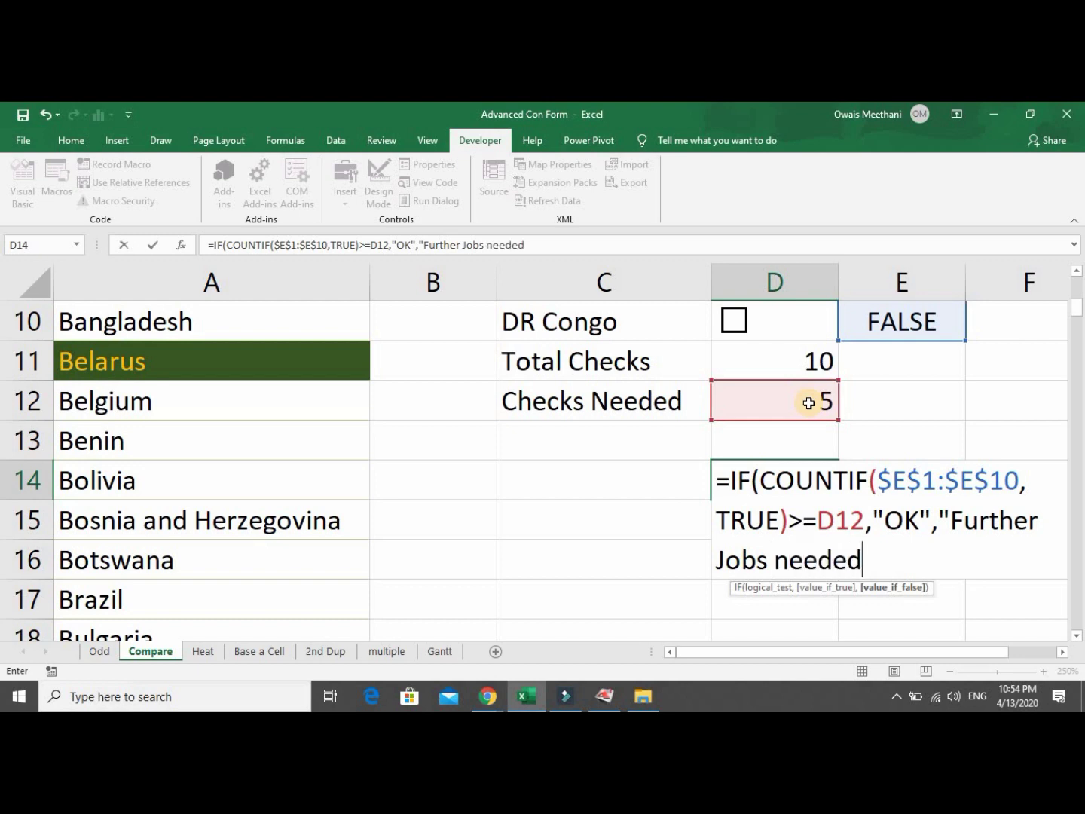
pyautogui.write('")')
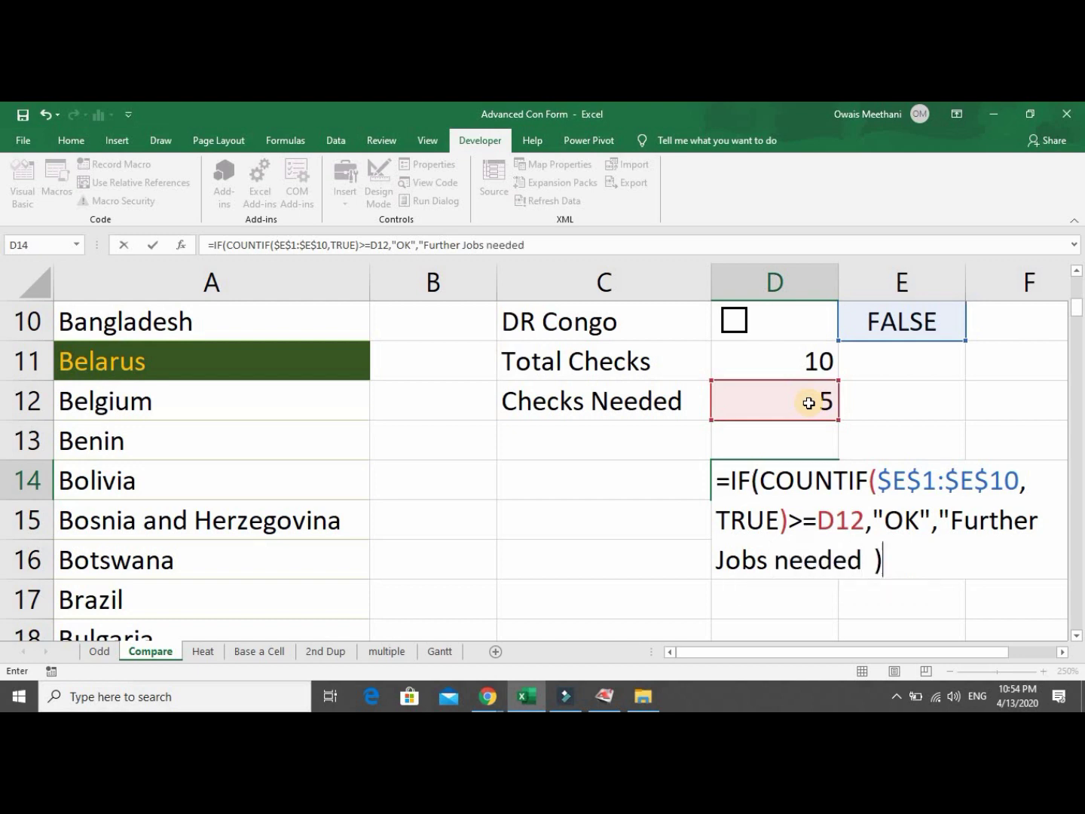
pyautogui.press('Return')
# Tick the check boxes for UAE, Hungary, Belarus, Austria and PNG, and check the result in D14.
pyautogui.press('Up')
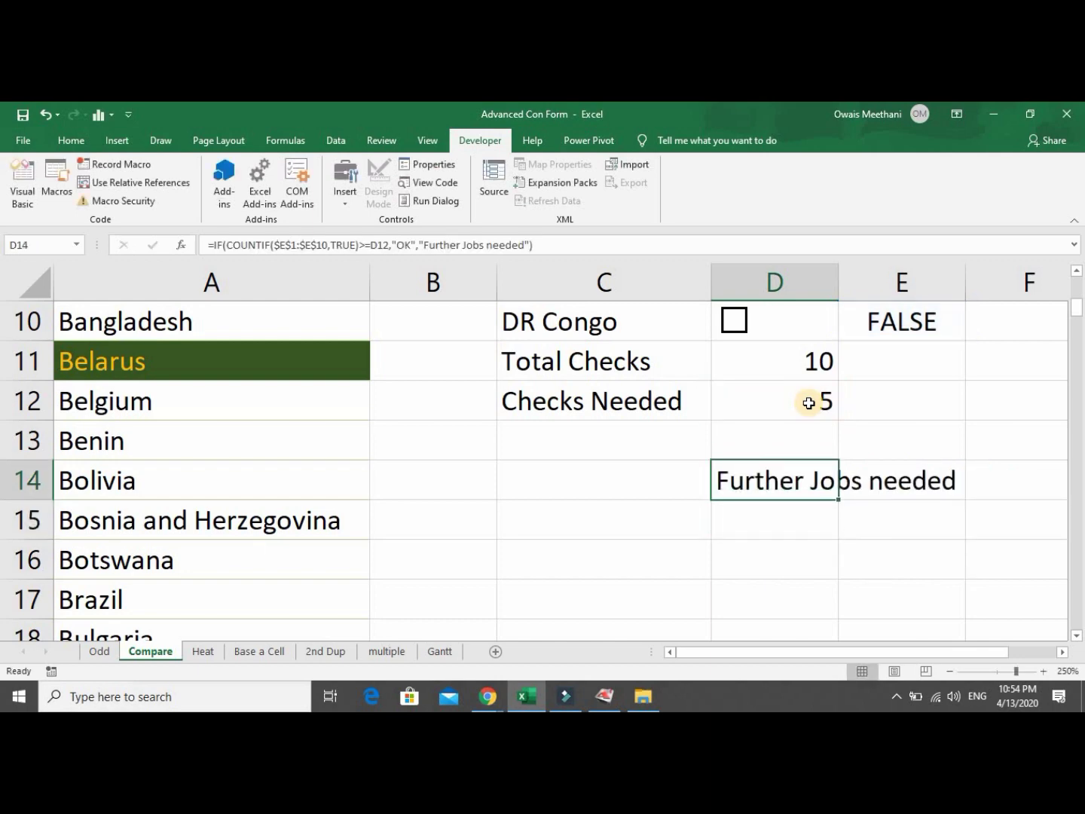
pyautogui.press('Up')
pyautogui.press('Up')
pyautogui.press('Up')
pyautogui.press('Up')
pyautogui.press('Up')
pyautogui.press('Up')
pyautogui.press('Up')
pyautogui.press('Up')
pyautogui.press('Up')
pyautogui.press('Up')
pyautogui.press('Up')
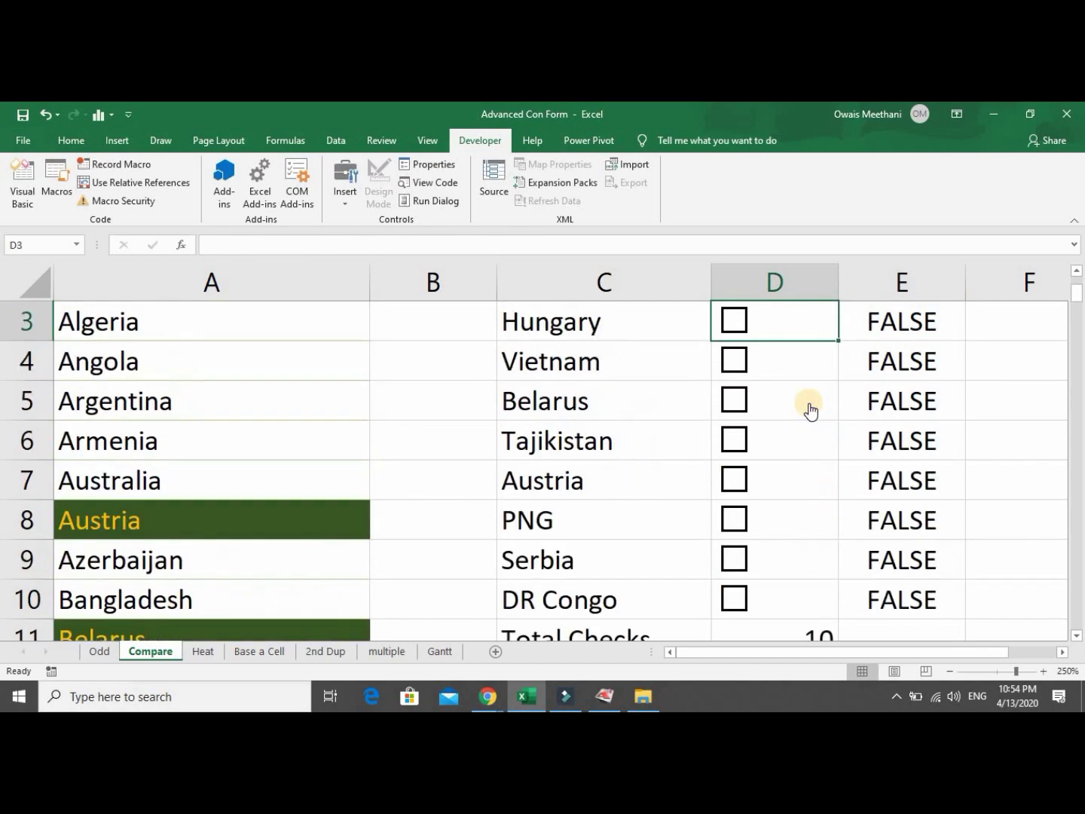
pyautogui.press('Up')
pyautogui.press('Up')
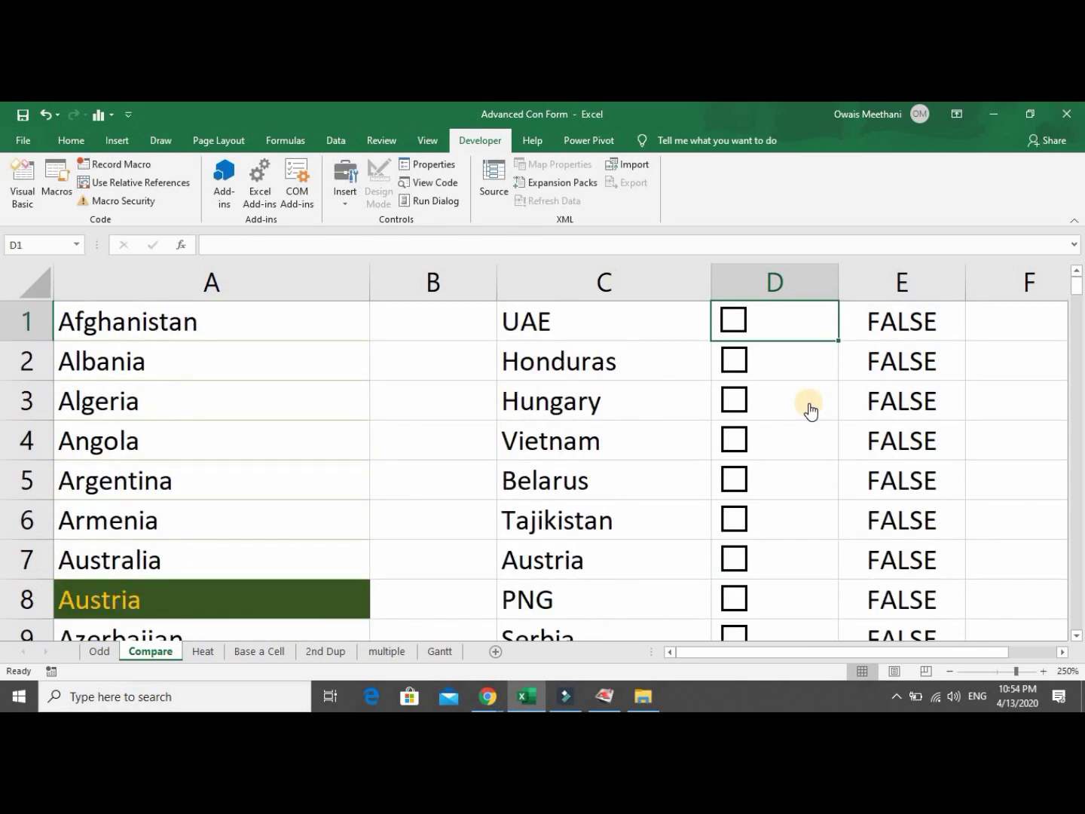
pyautogui.click(733, 331)
pyautogui.click(735, 401)
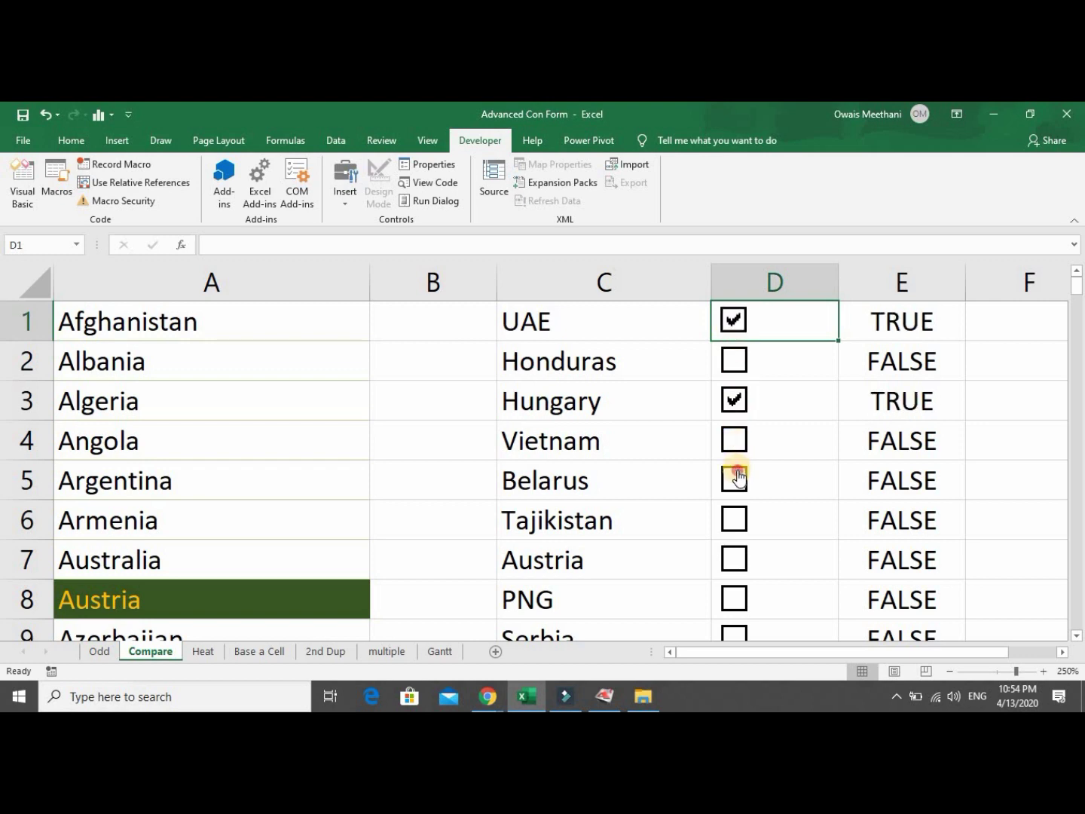
pyautogui.click(737, 476)
pyautogui.click(736, 558)
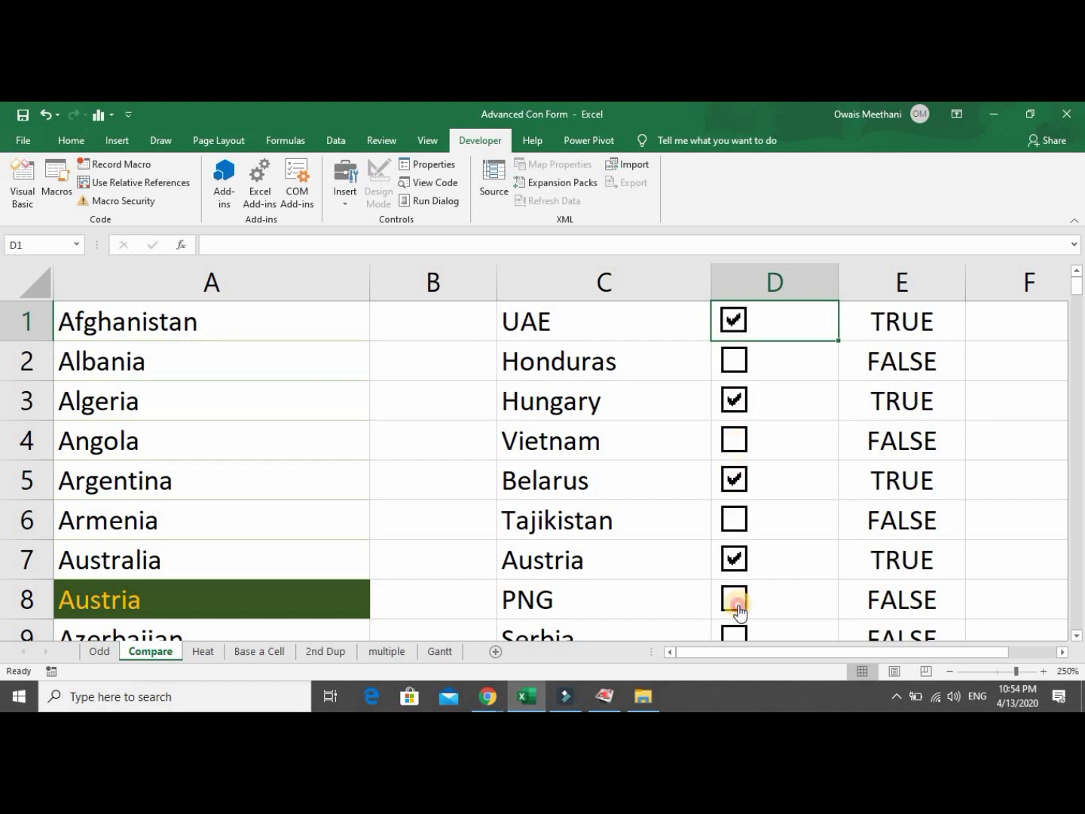
pyautogui.click(736, 600)
pyautogui.moveTo(1077, 285)
pyautogui.mouseDown()
pyautogui.moveTo(1081, 322)
pyautogui.moveTo(1077, 315)
pyautogui.mouseUp()
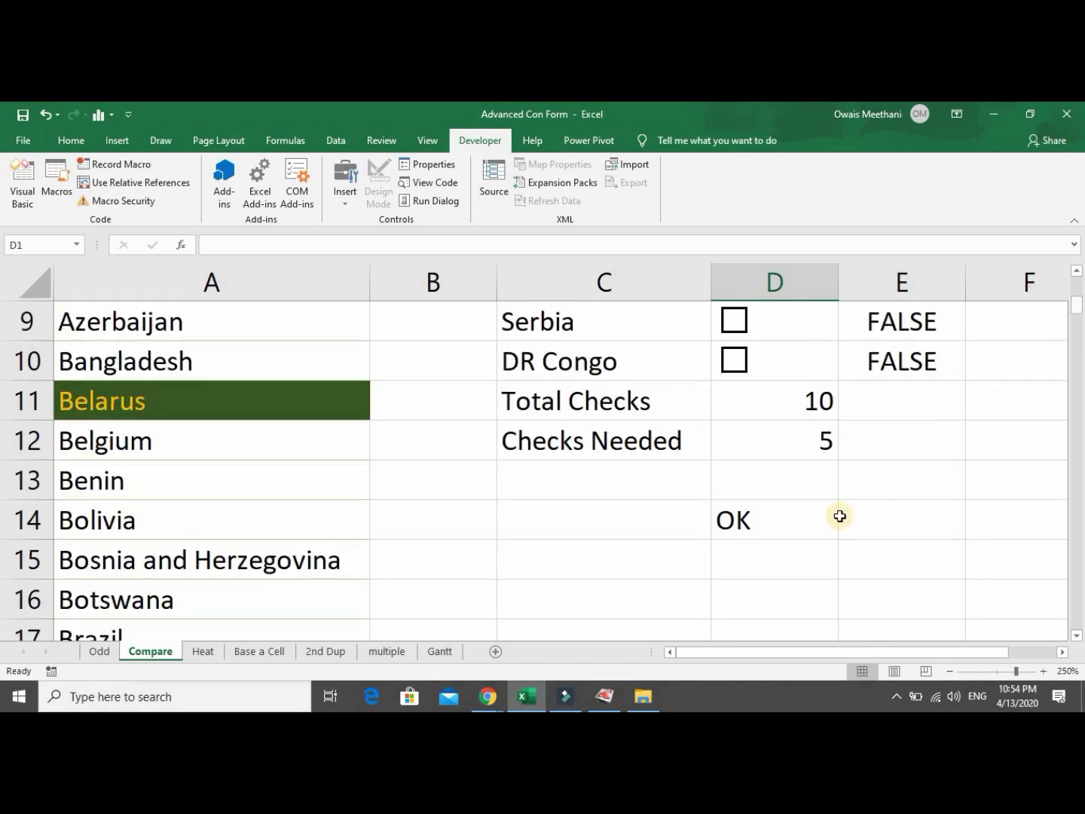
# Center the status text in cell D14 and make it bold.
pyautogui.click(808, 532)
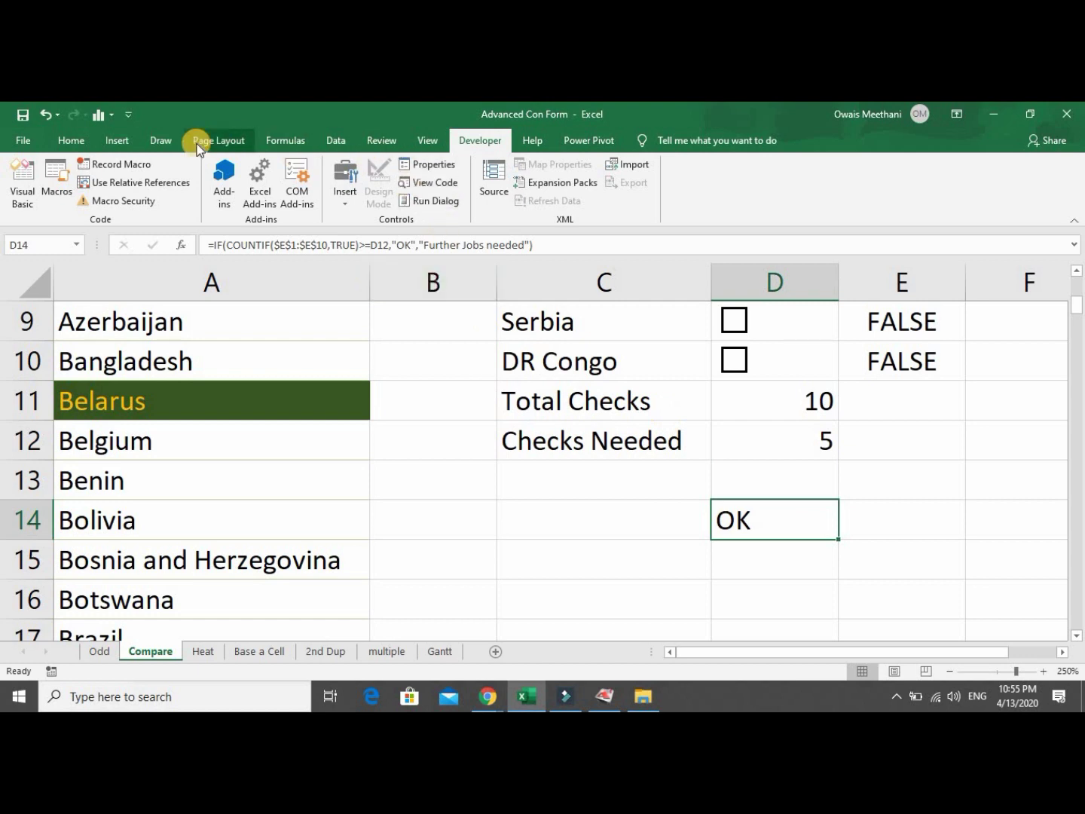
pyautogui.click(72, 140)
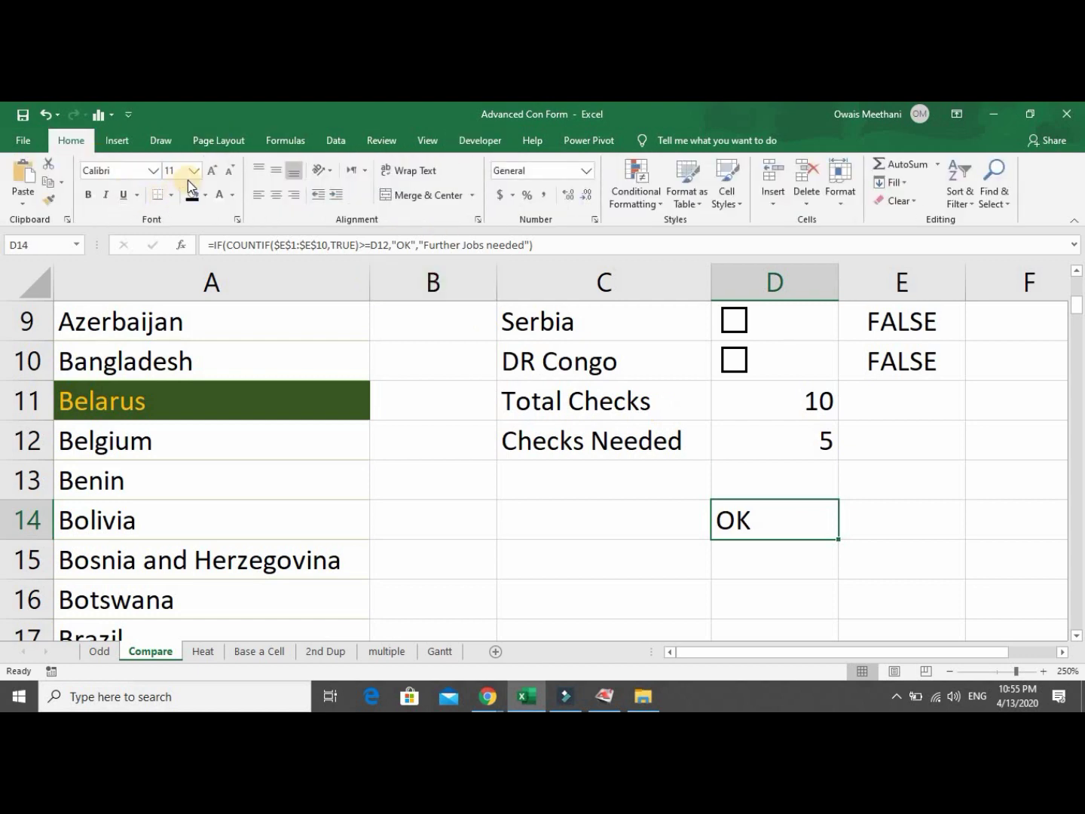
pyautogui.click(277, 199)
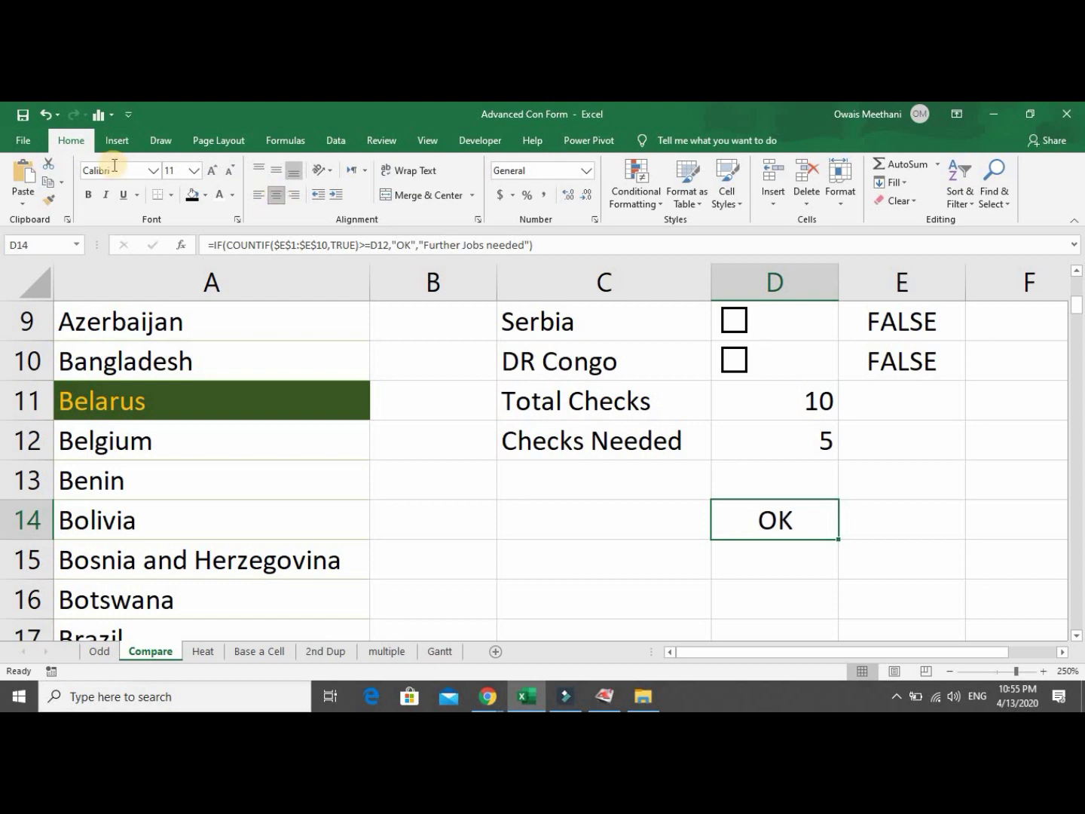
pyautogui.click(88, 194)
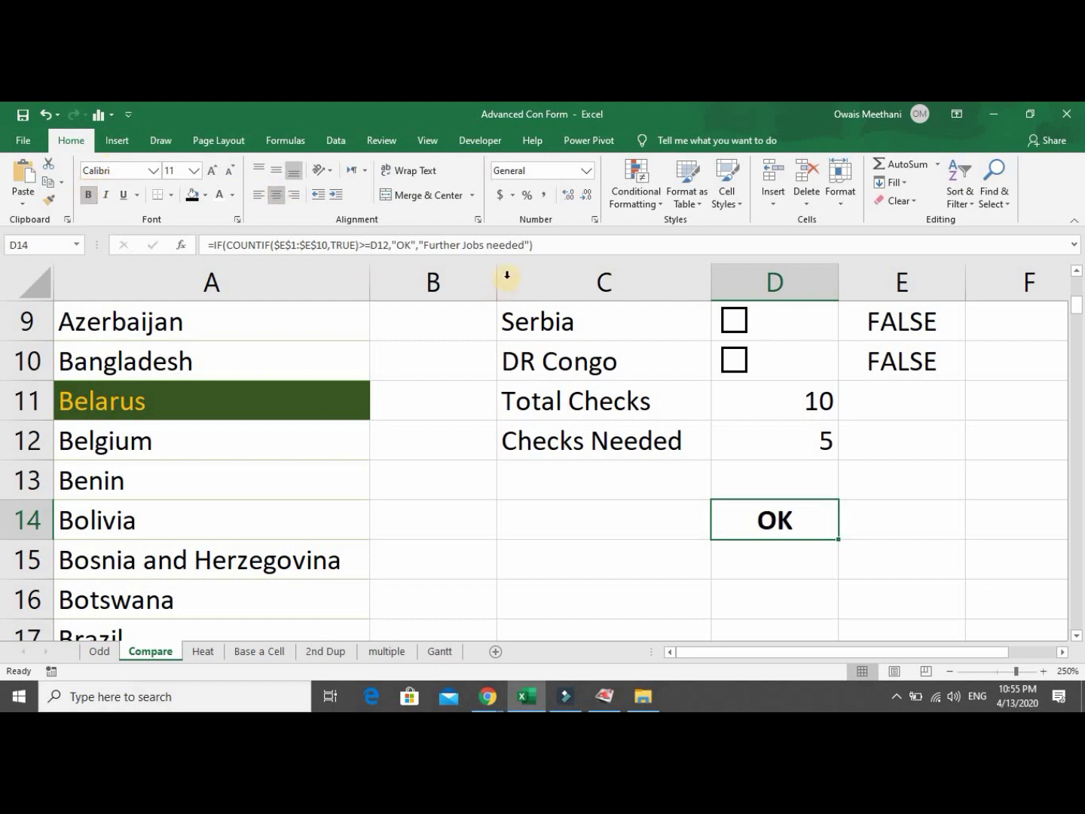
# Start a new conditional formatting rule for D14 that formats only cells with specific text containing OK.
pyautogui.click(637, 214)
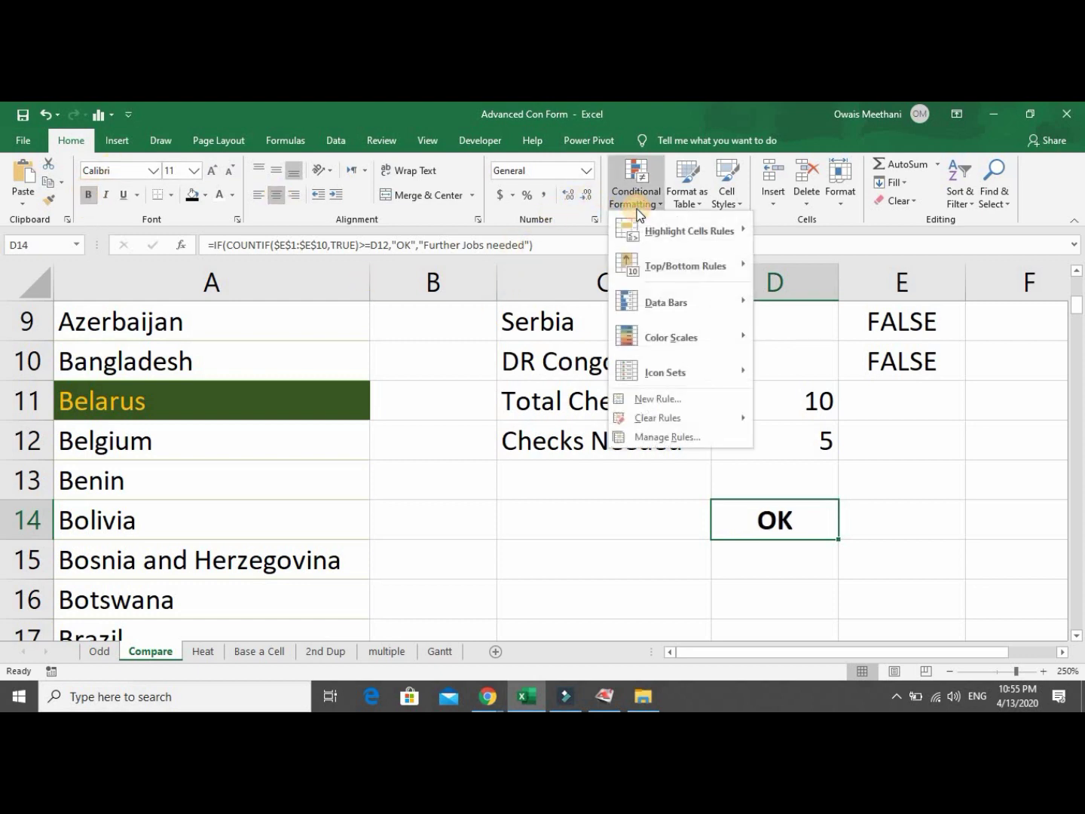
pyautogui.click(660, 433)
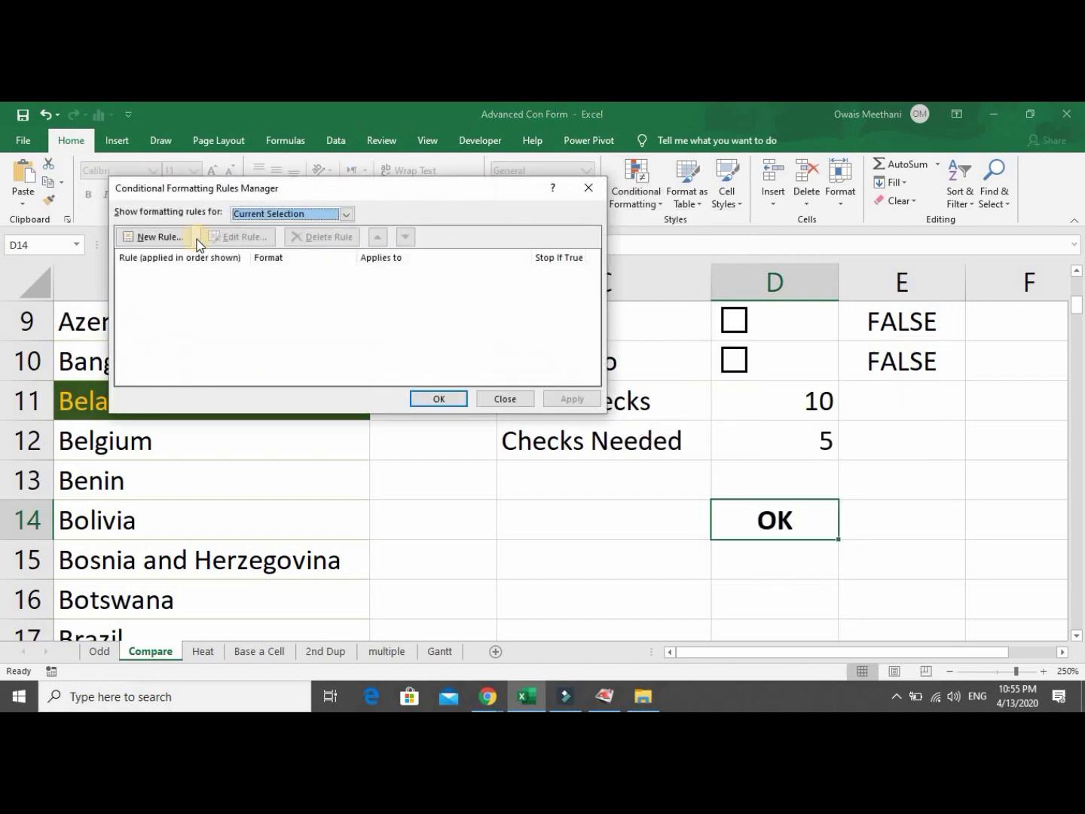
pyautogui.click(174, 237)
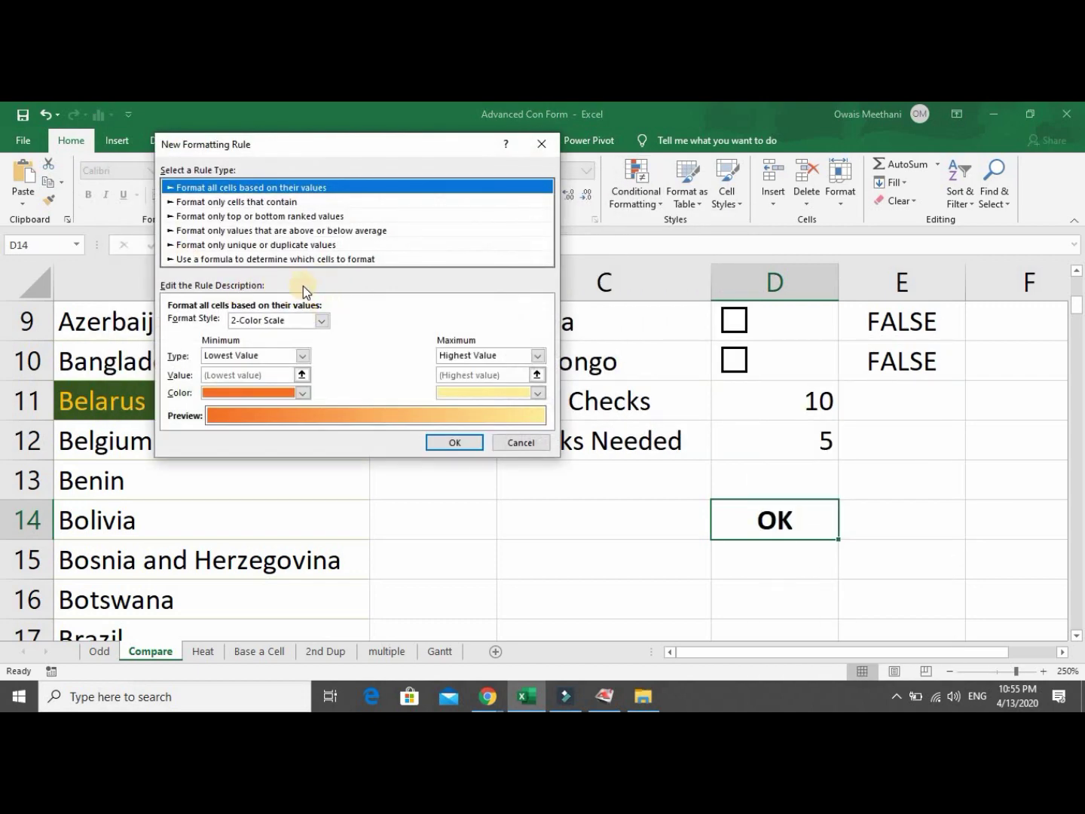
pyautogui.click(327, 259)
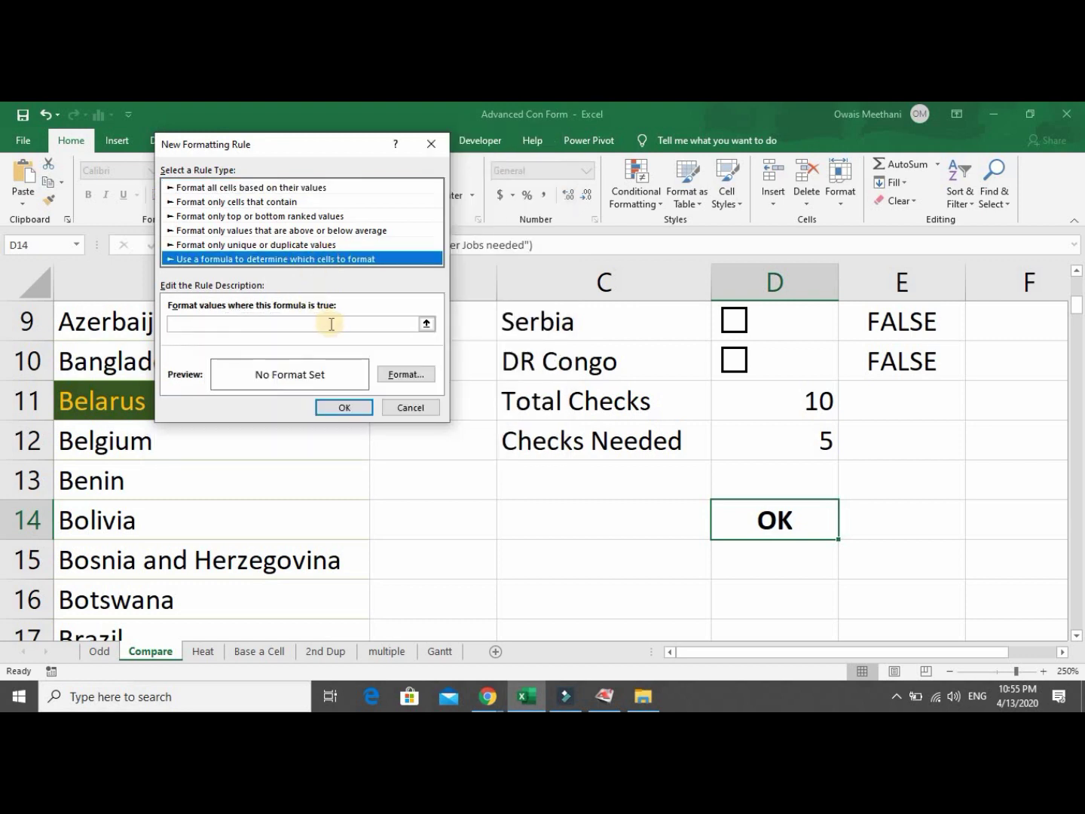
pyautogui.click(287, 202)
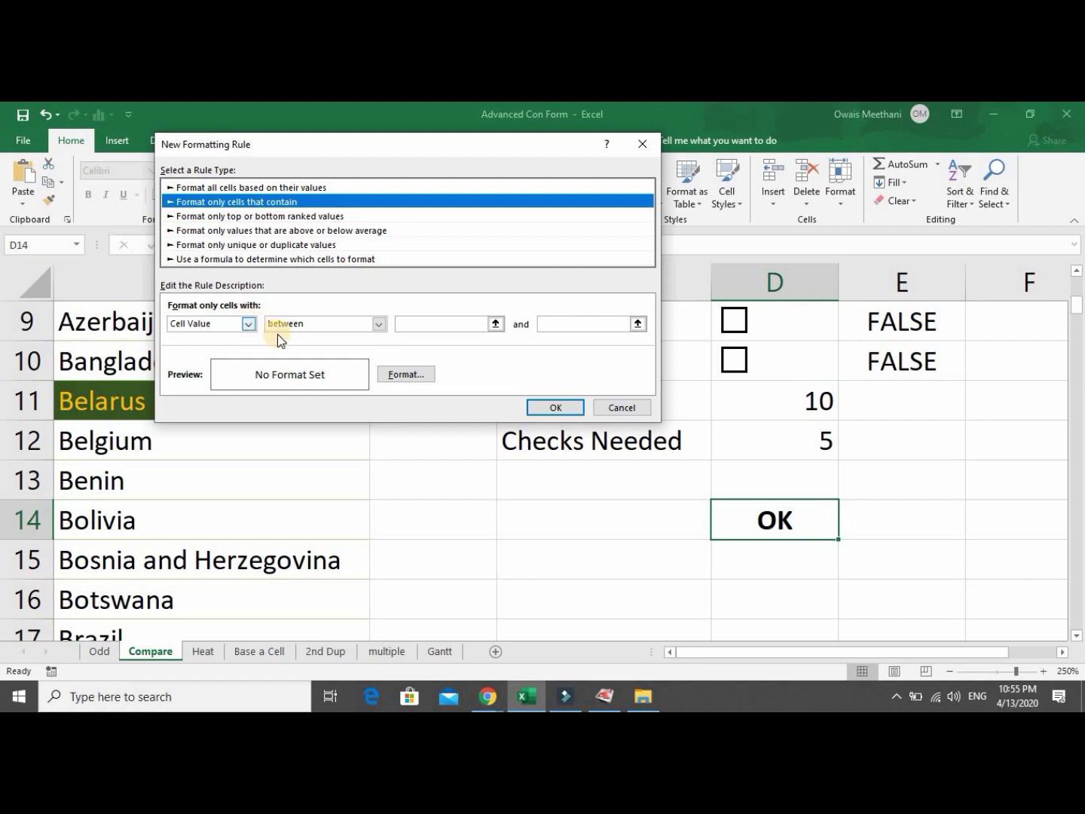
pyautogui.click(378, 323)
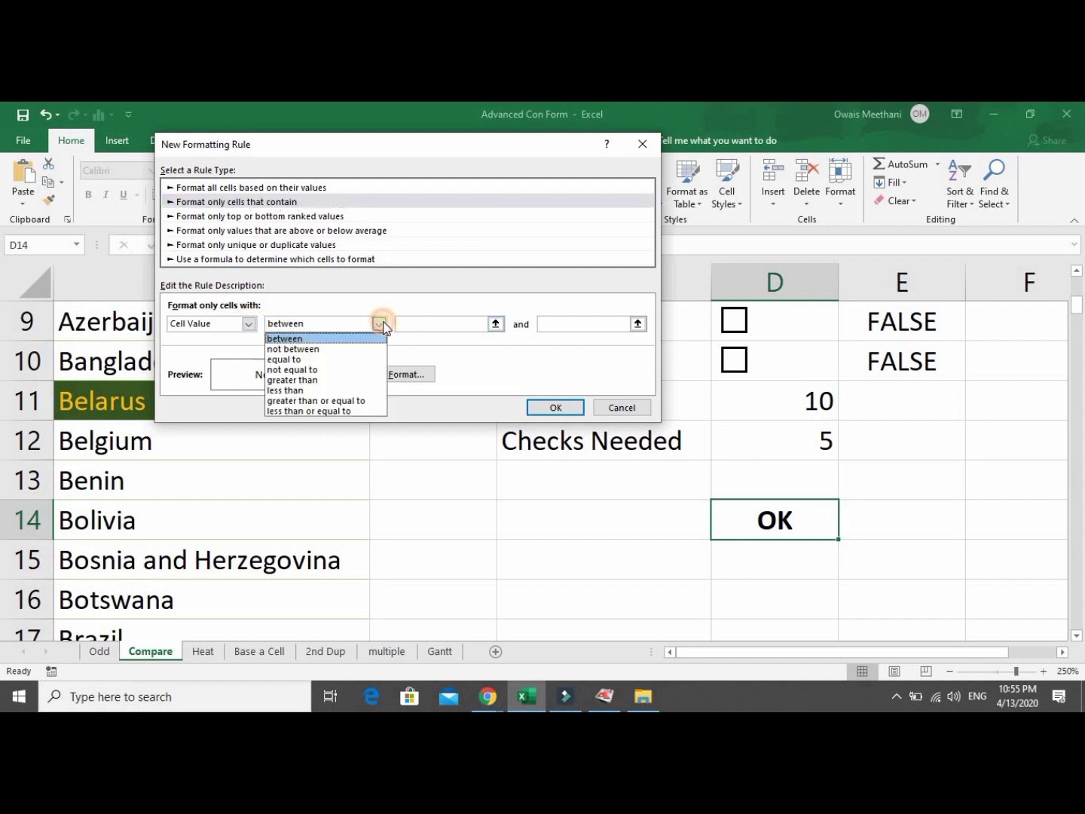
pyautogui.click(358, 359)
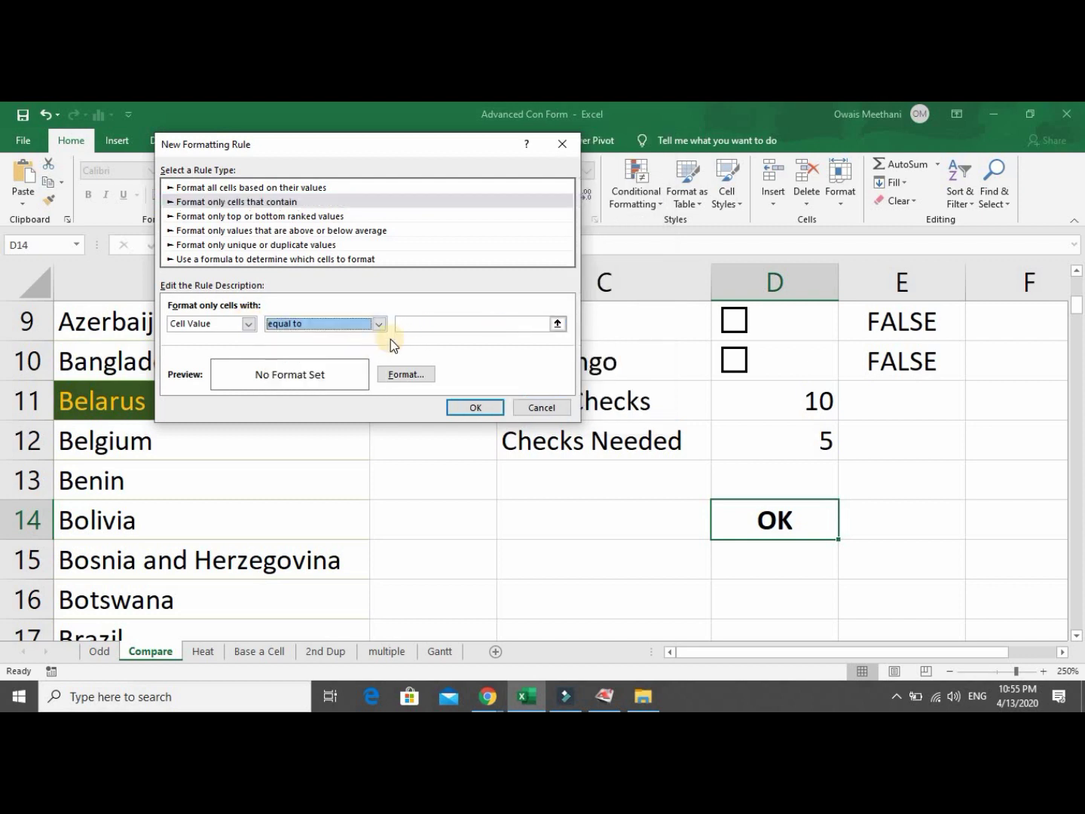
pyautogui.click(248, 324)
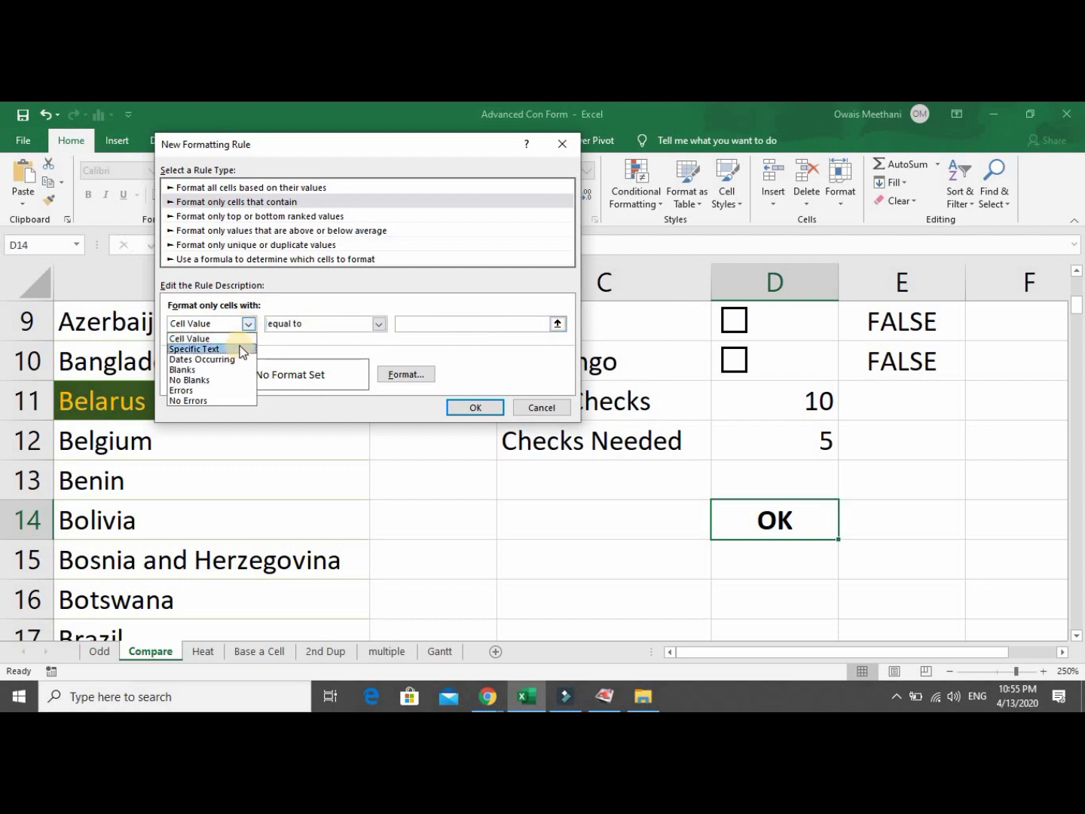
pyautogui.click(243, 349)
pyautogui.click(394, 322)
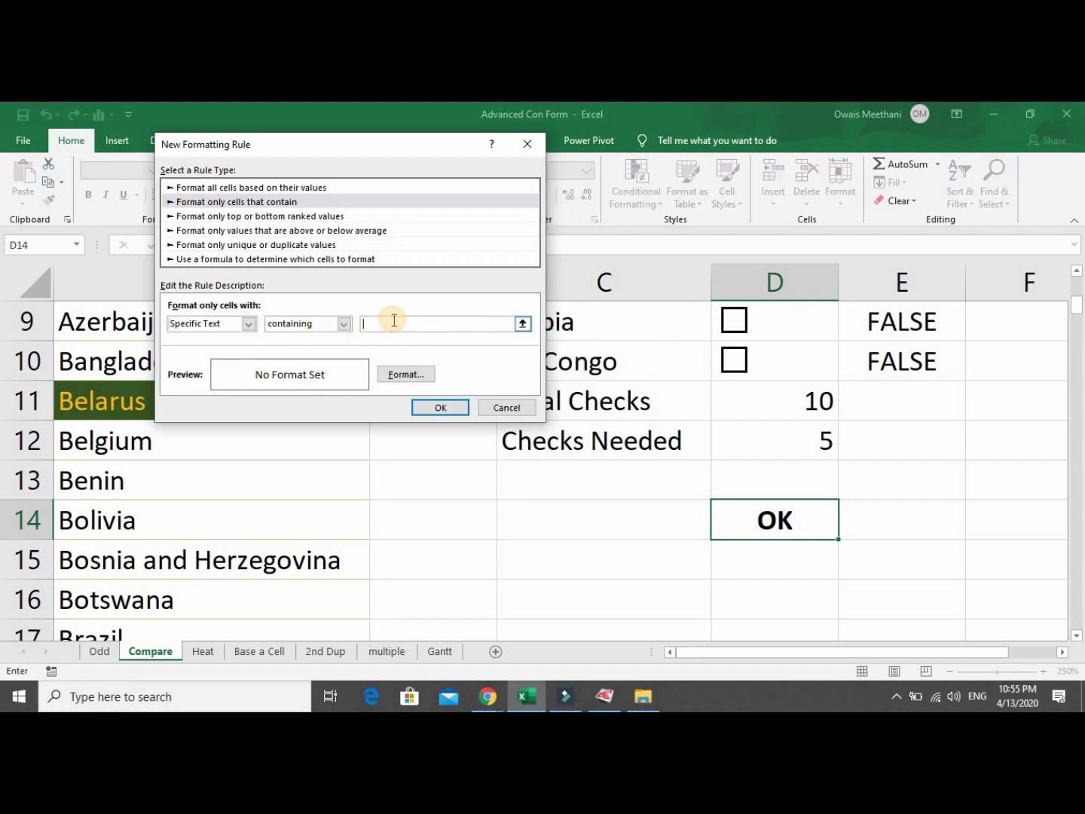
pyautogui.write('OK')
# Give the D14 rule a green fill and a dark red font, and apply it.
pyautogui.click(392, 376)
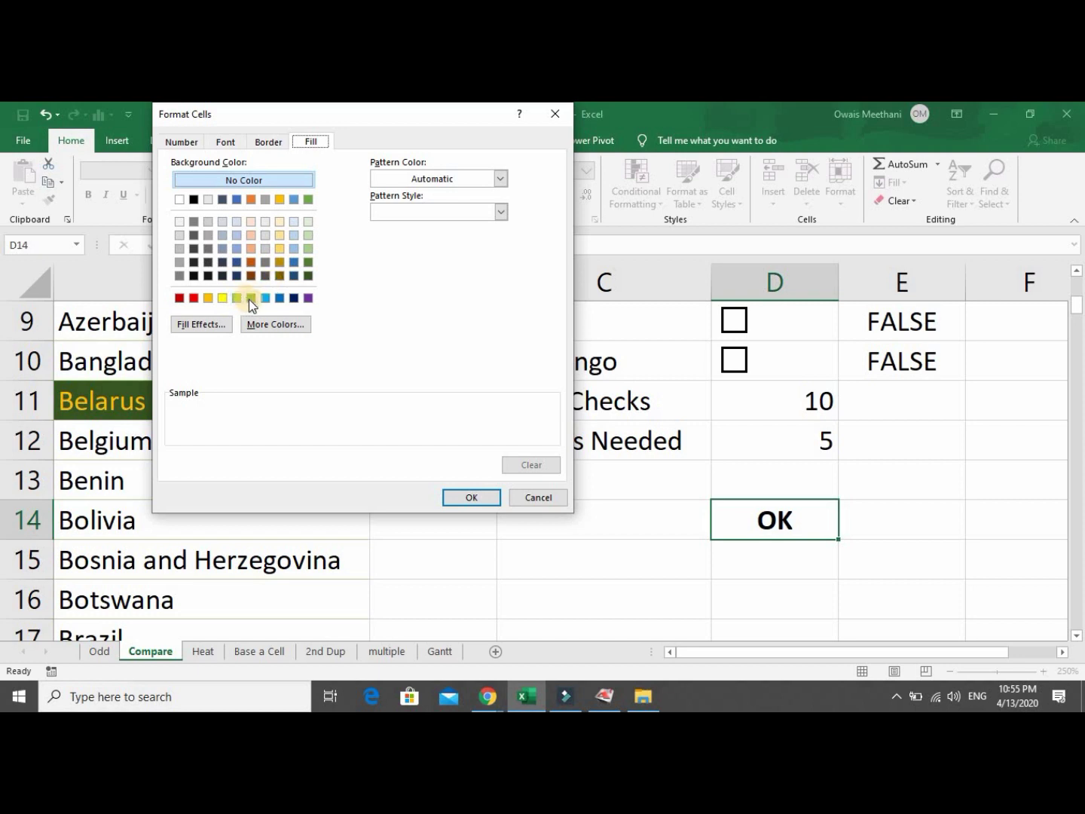
pyautogui.click(251, 299)
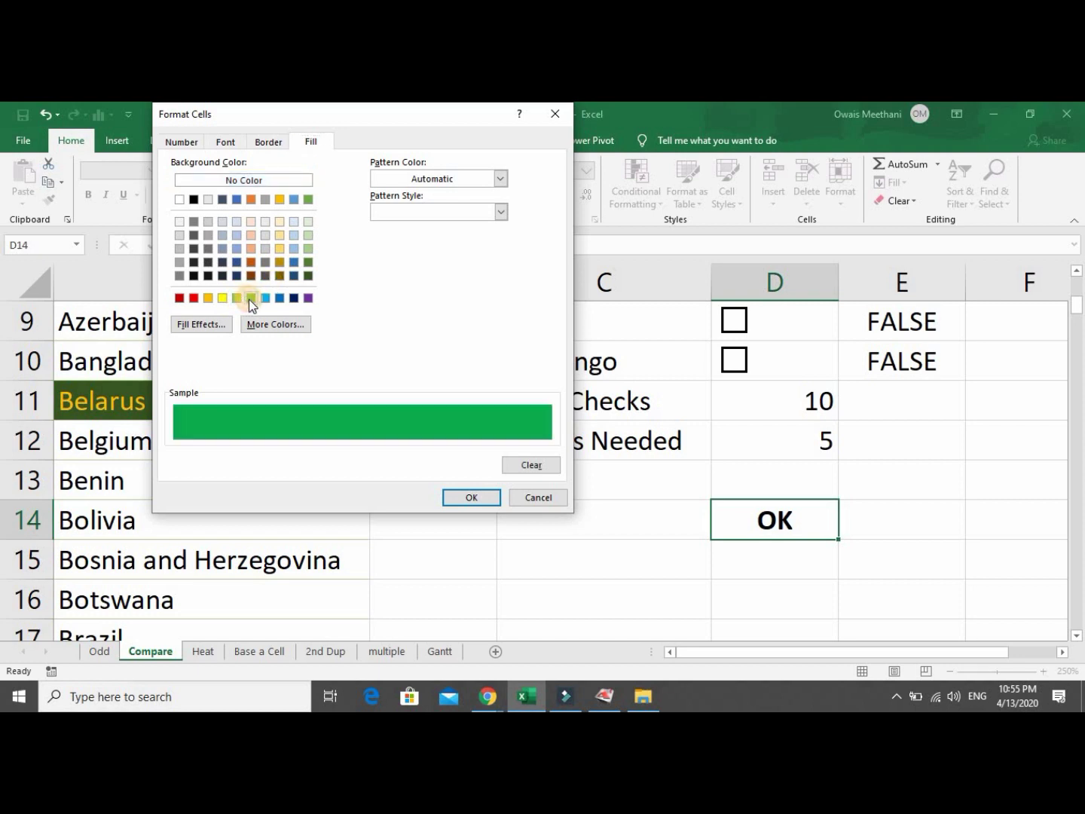
pyautogui.click(227, 143)
pyautogui.click(470, 275)
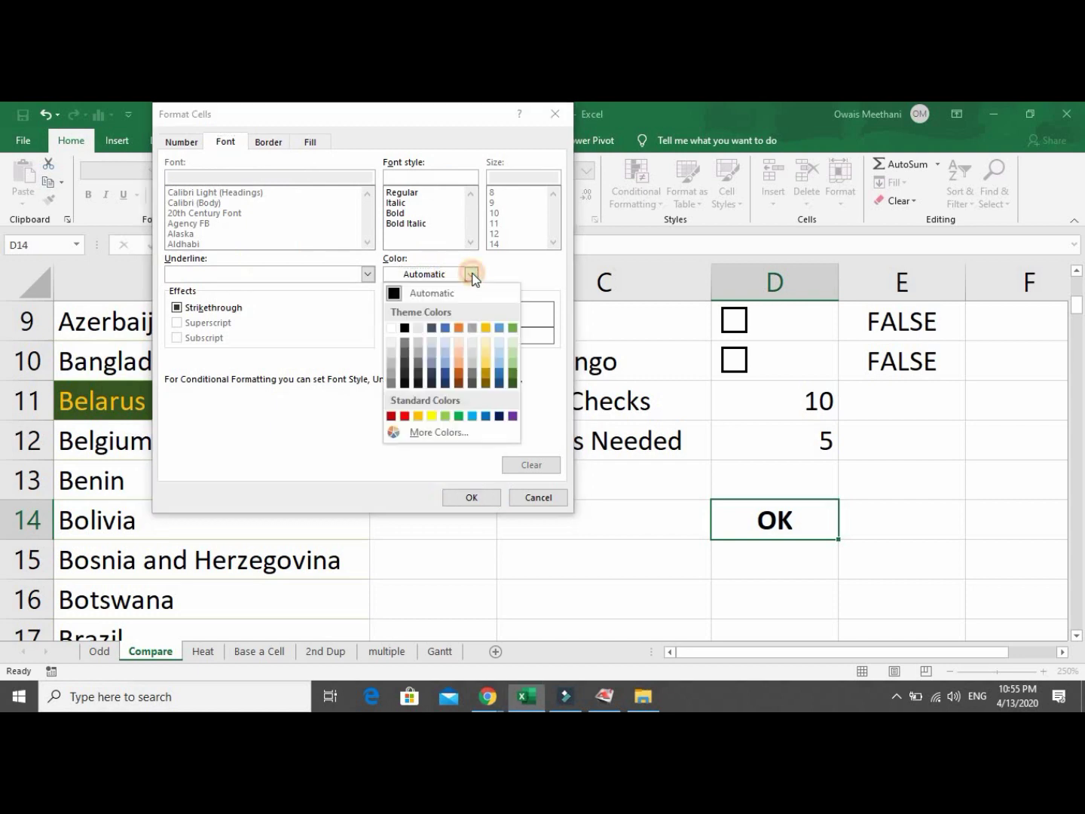
pyautogui.click(390, 417)
pyautogui.click(462, 501)
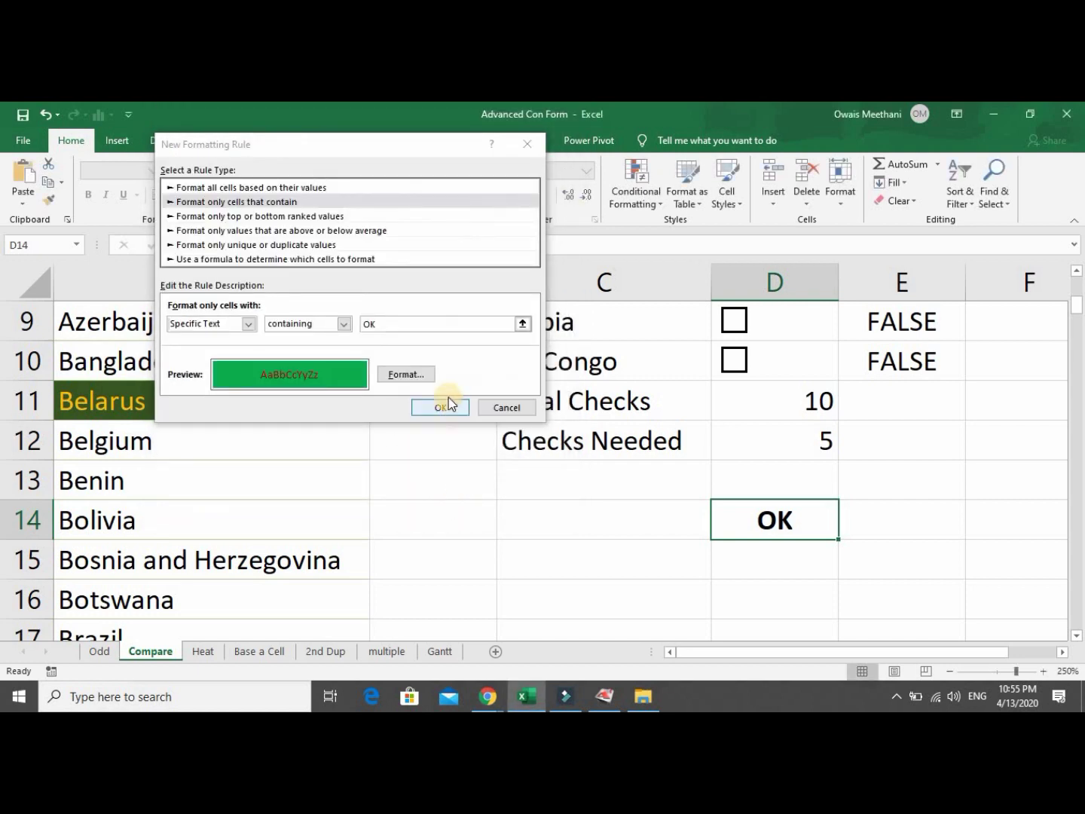
pyautogui.click(448, 403)
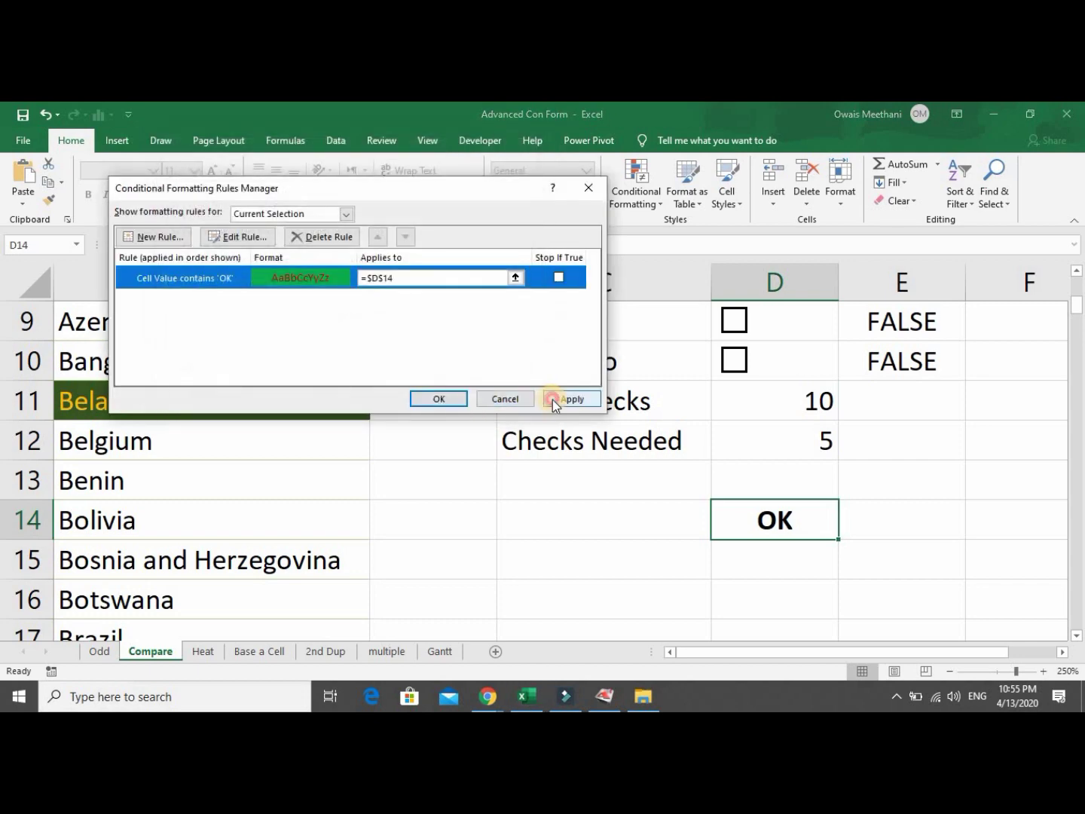
pyautogui.click(558, 399)
pyautogui.click(444, 401)
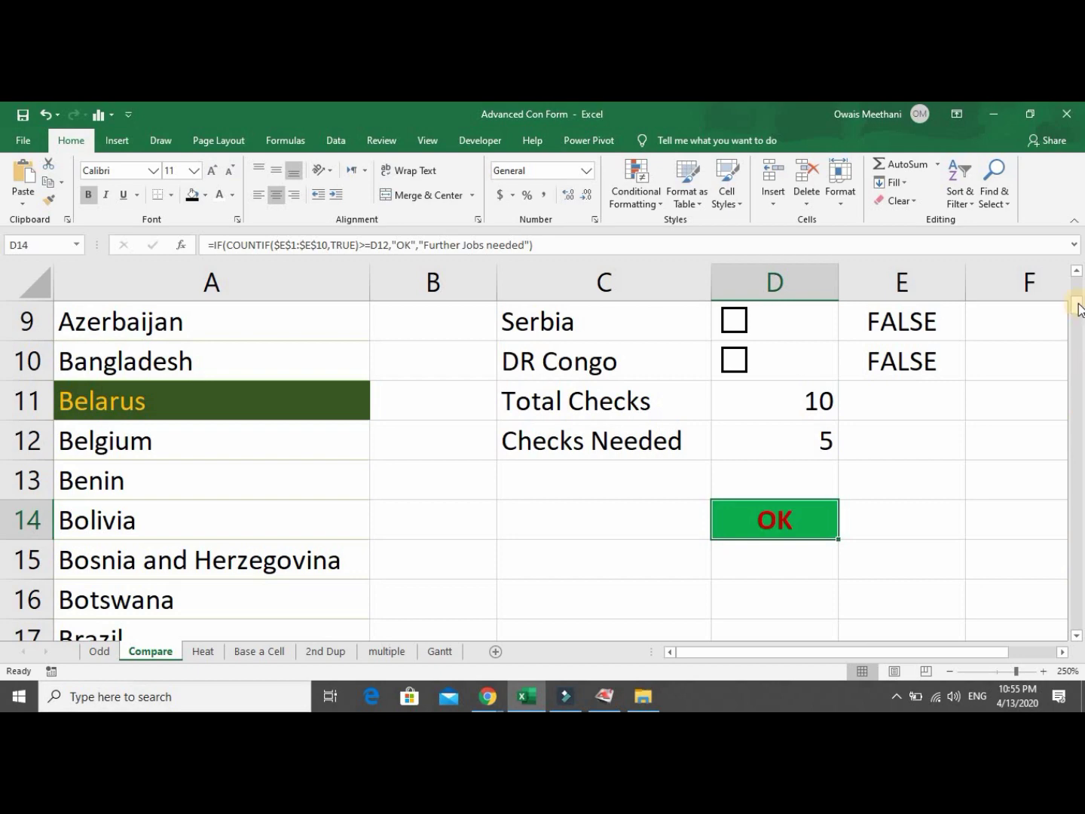
# Untick the PNG check box and check how cell D14 responds.
pyautogui.moveTo(1078, 307); pyautogui.dragTo(1079, 293)
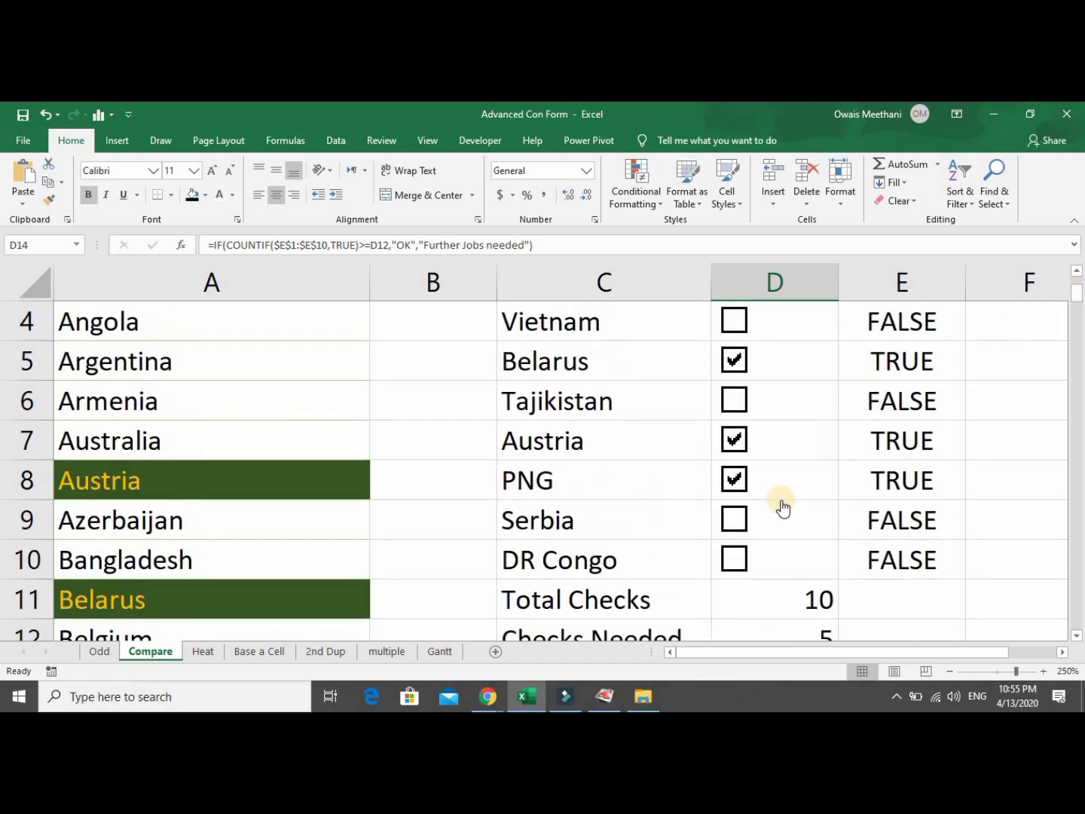
pyautogui.click(734, 479)
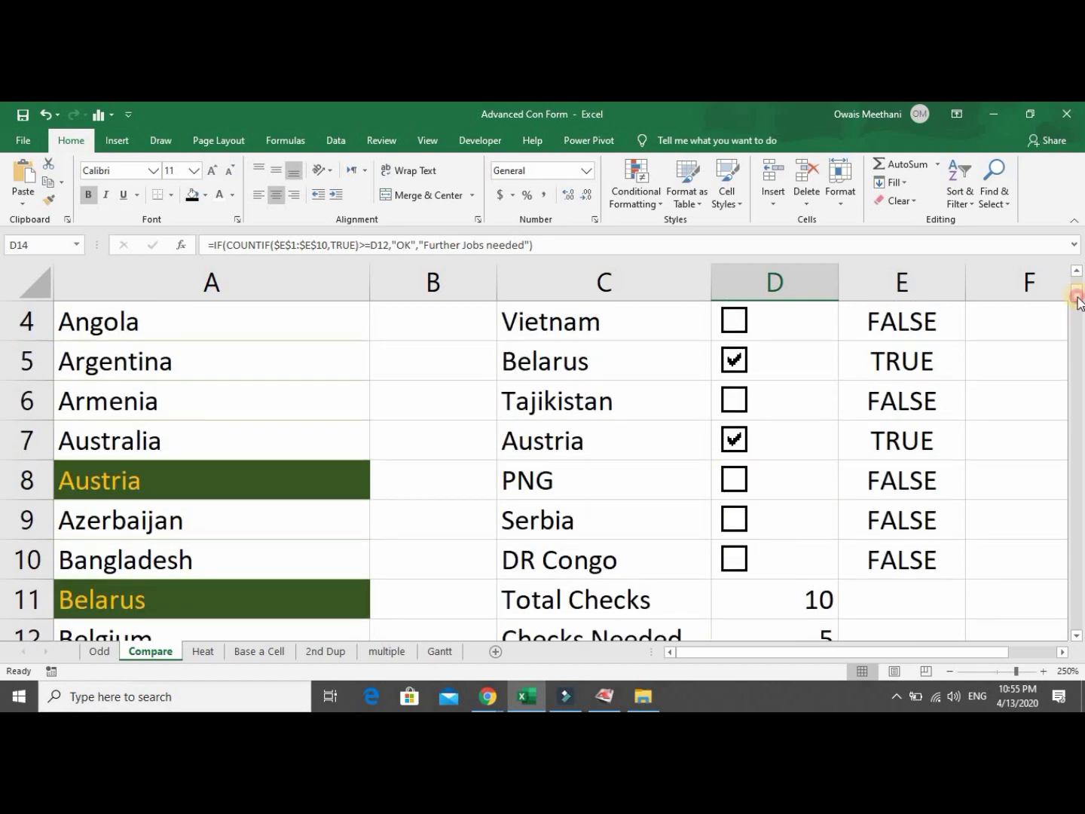
pyautogui.moveTo(1078, 295); pyautogui.dragTo(1079, 315)
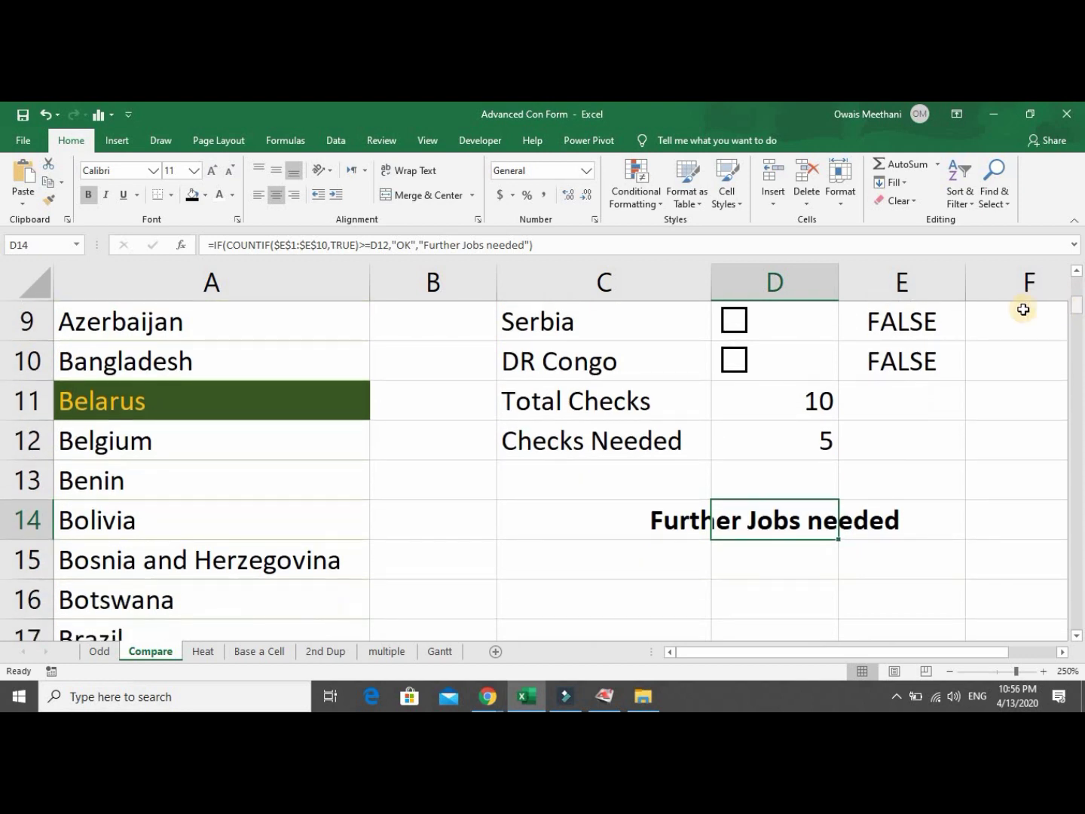
# Test the D14 formatting by ticking DR Congo and Serbia, clear both check boxes again, and reselect D14.
pyautogui.click(735, 362)
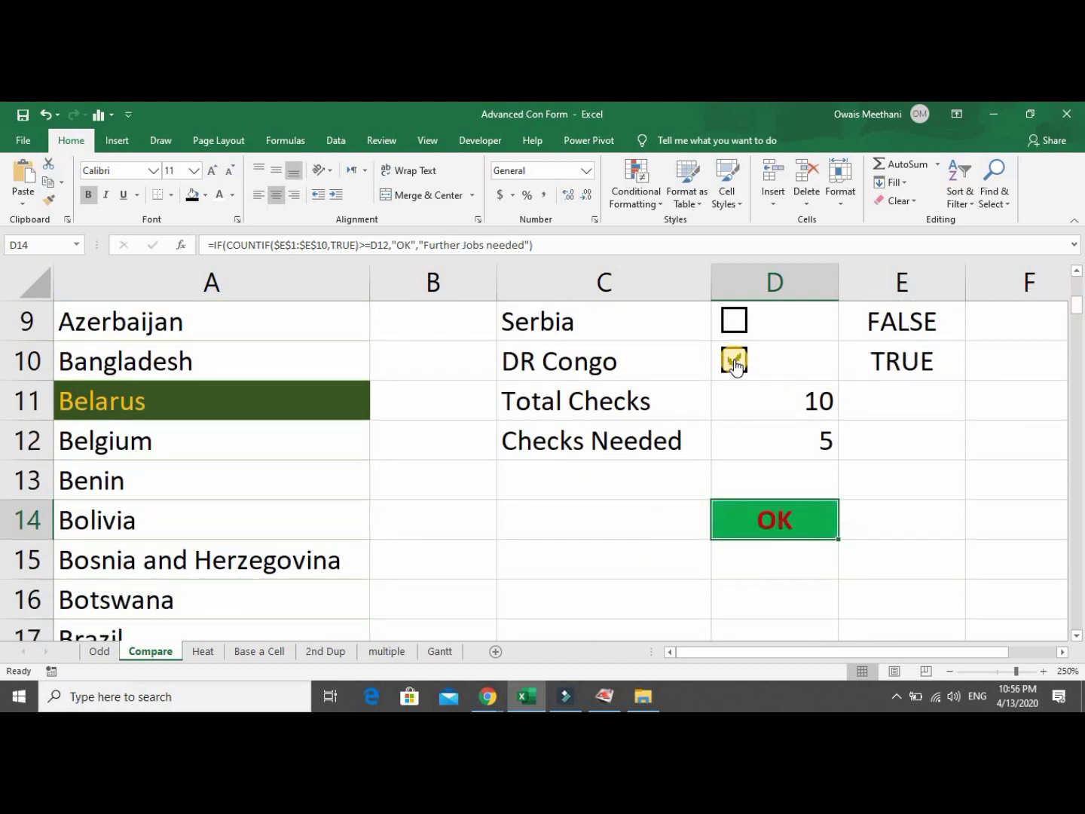
pyautogui.click(735, 326)
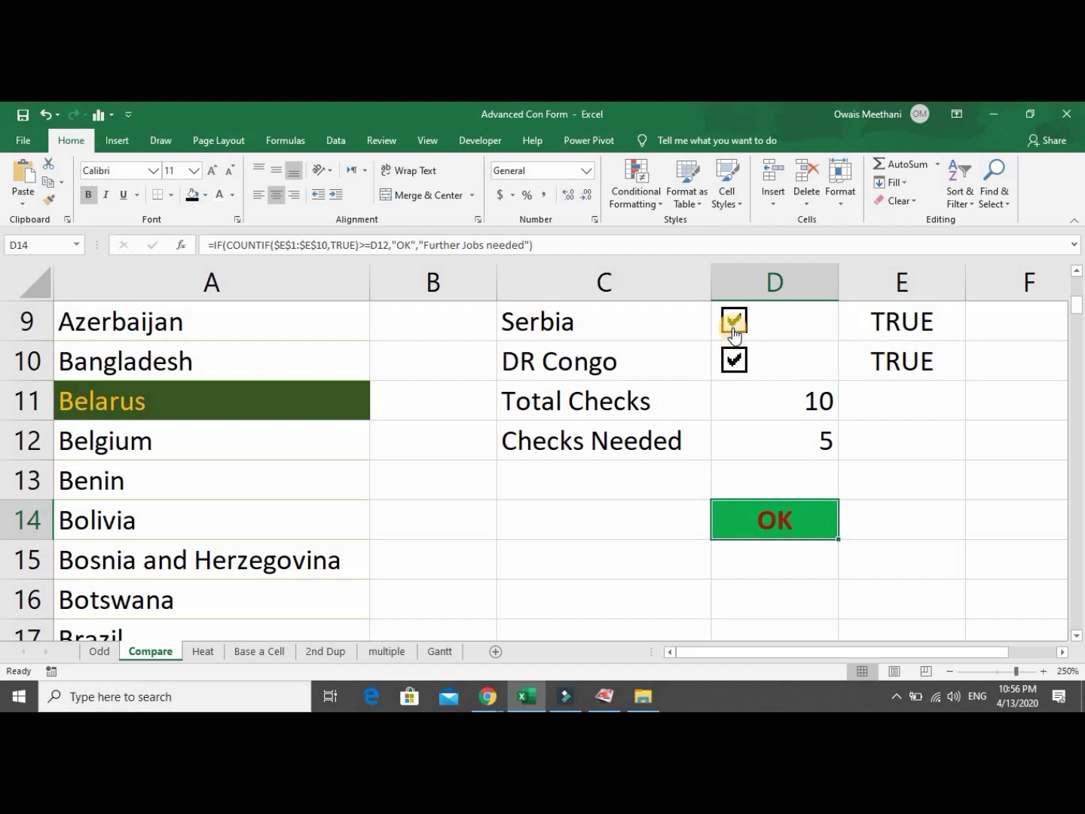
pyautogui.click(734, 359)
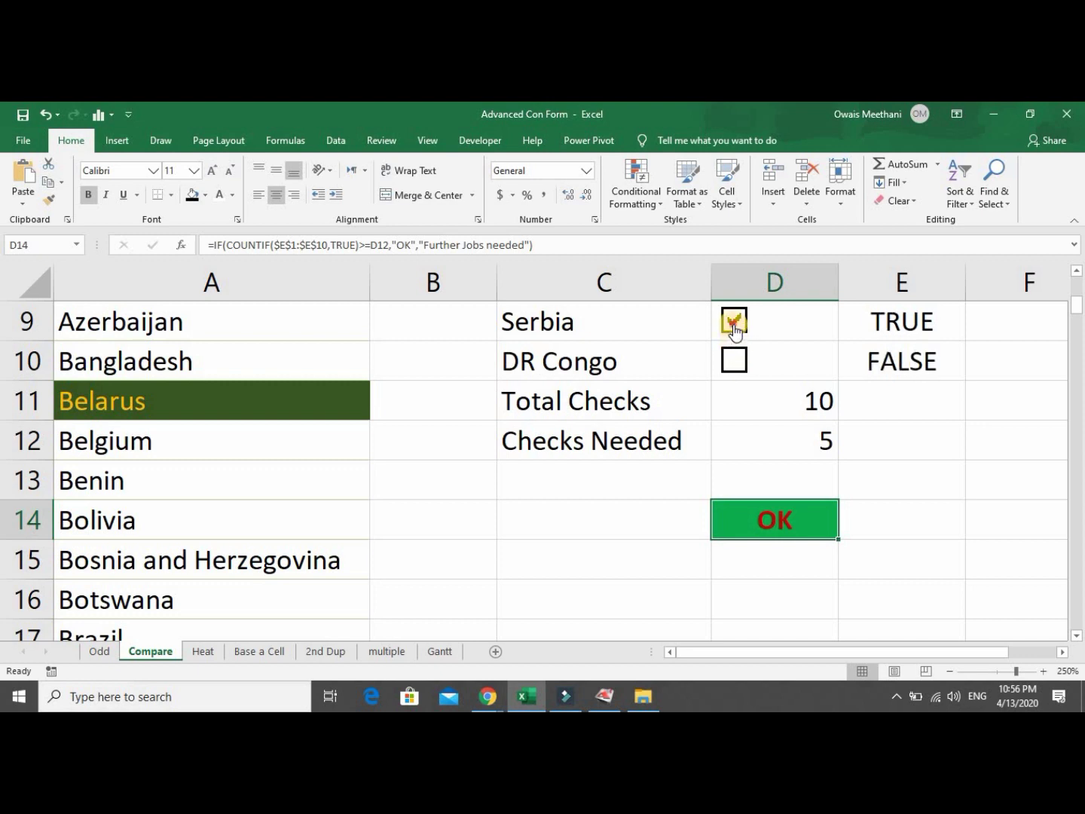
pyautogui.click(733, 321)
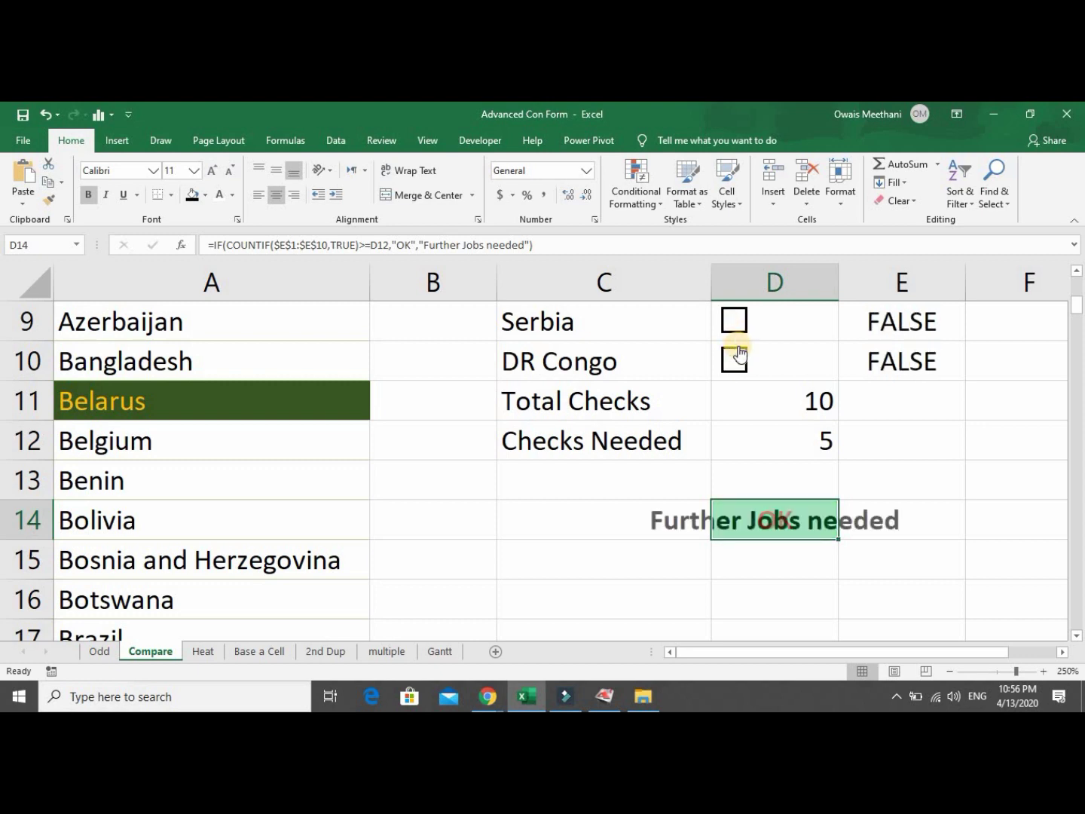
pyautogui.click(843, 570)
pyautogui.click(803, 531)
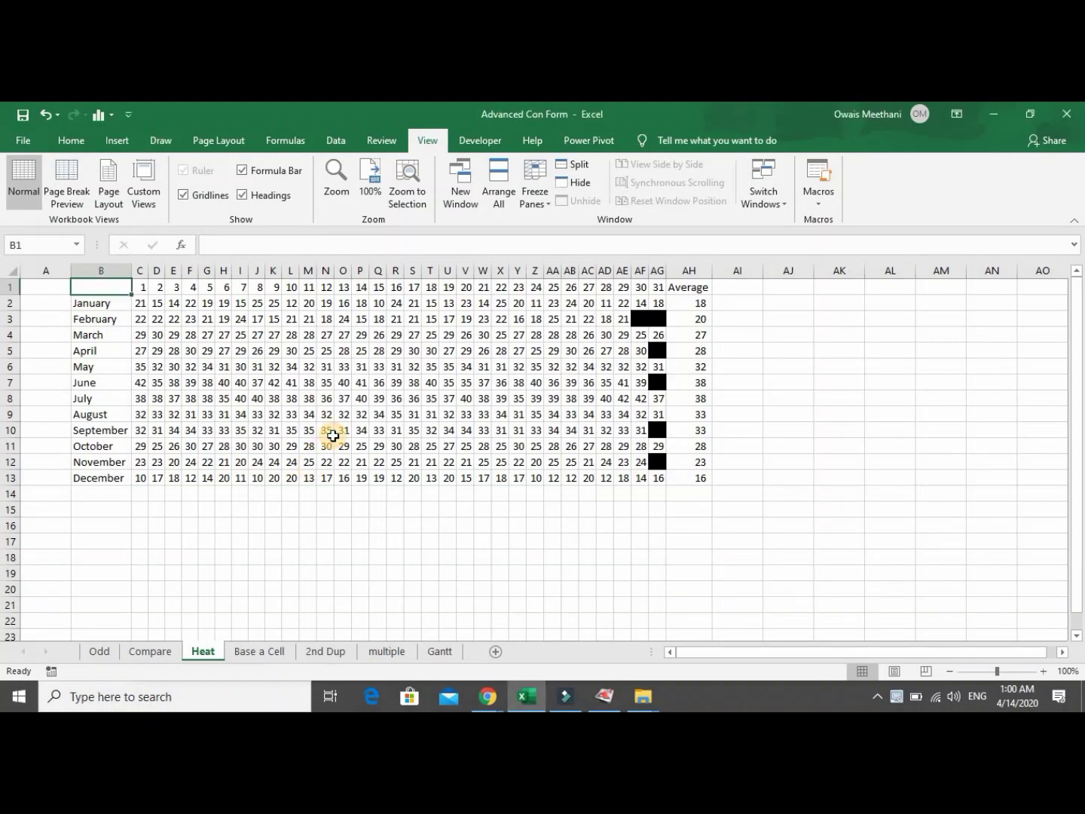
# Look over the month labels in column B of the Heat sheet, from January down to December.
pyautogui.press('Down')
pyautogui.press('Right')
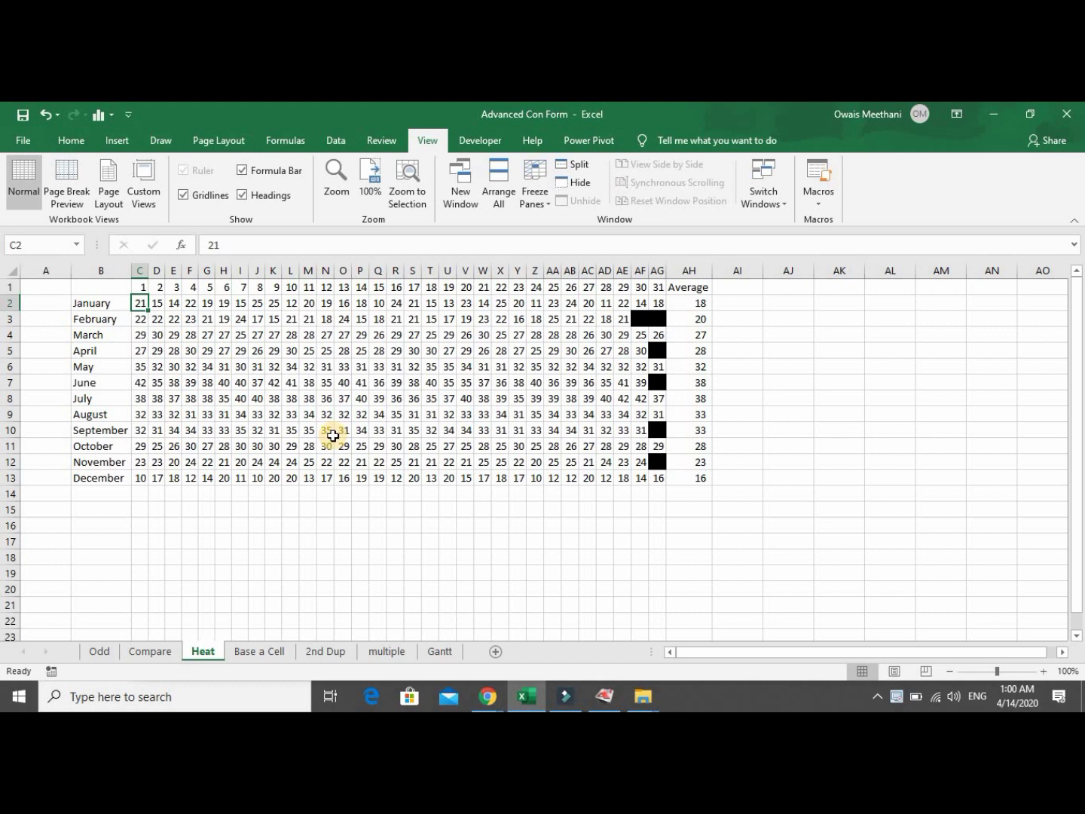
pyautogui.press('Left')
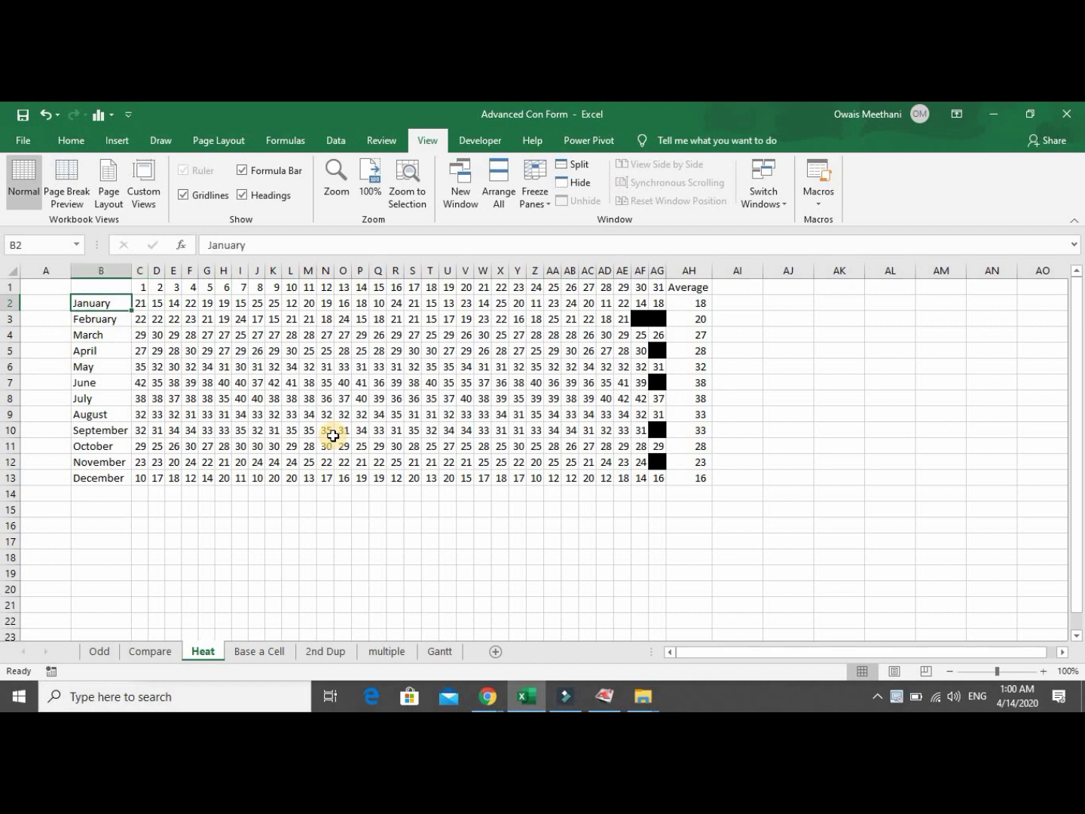
pyautogui.press('Up')
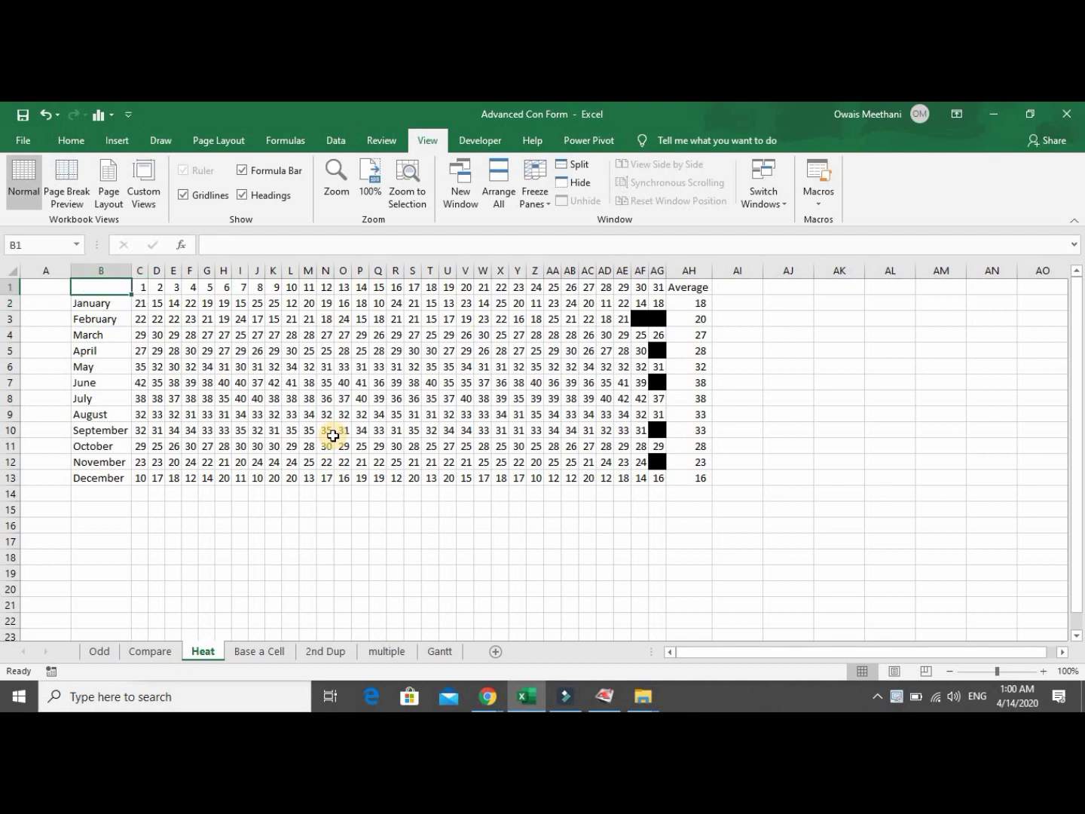
pyautogui.press('Down')
pyautogui.press('Right')
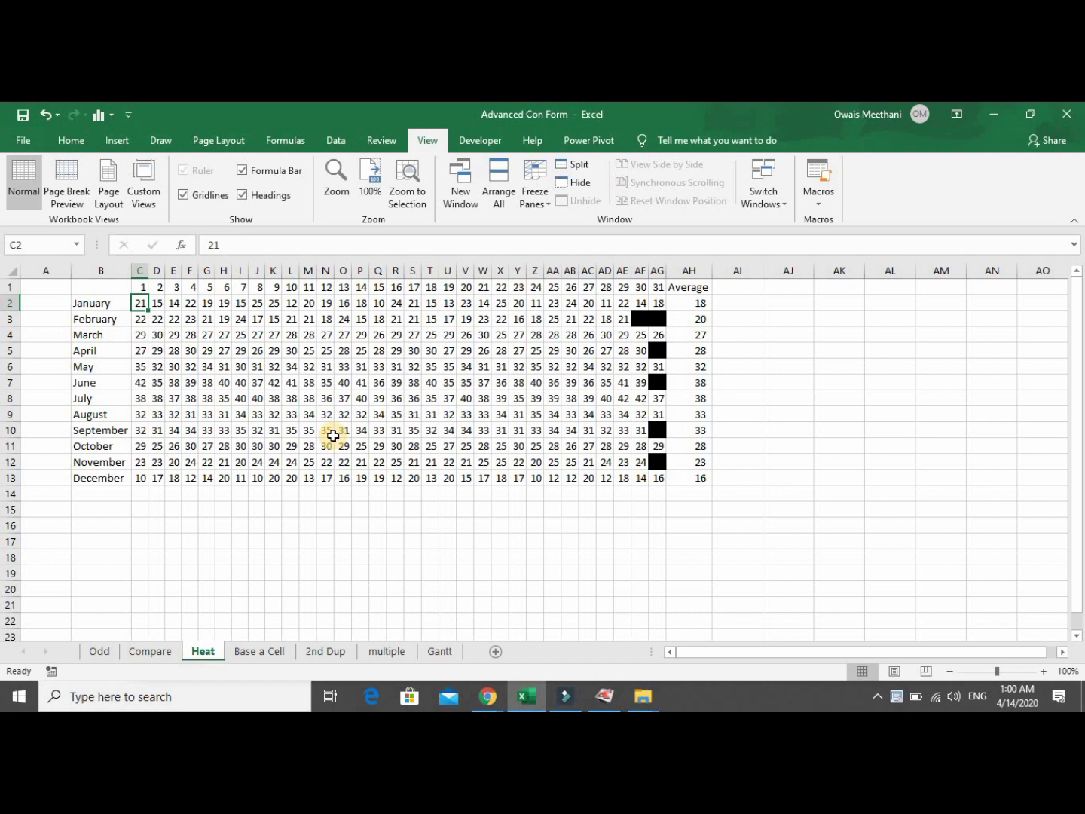
pyautogui.press('Left')
pyautogui.press('Down')
pyautogui.press('Down')
pyautogui.press('Down')
pyautogui.press('Down')
pyautogui.press('Down')
pyautogui.press('Down')
pyautogui.press('Down')
pyautogui.press('Down')
pyautogui.press('Down')
pyautogui.press('Down')
pyautogui.press('Down')
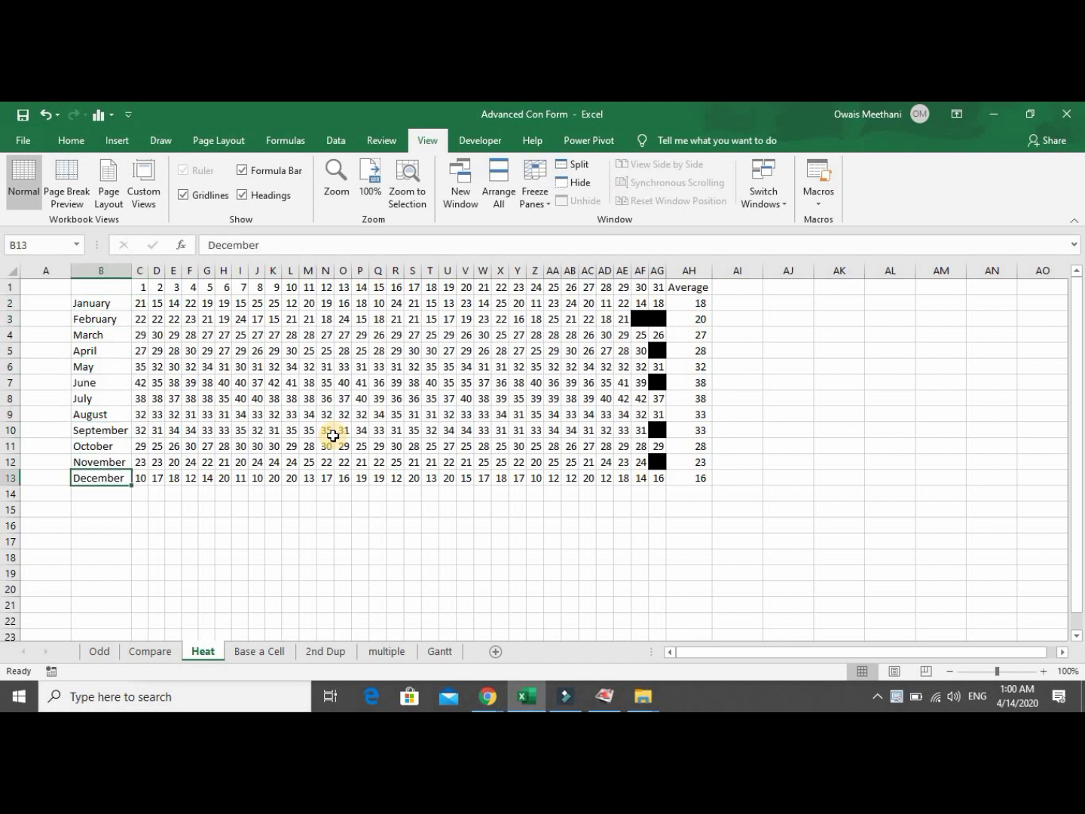
# Look along the day numbers 1 to 31 in row 1 of the Heat sheet and back.
pyautogui.press('Up')
pyautogui.press('Up')
pyautogui.press('Up')
pyautogui.press('Up')
pyautogui.press('Up')
pyautogui.press('Up')
pyautogui.press('Up')
pyautogui.press('Up')
pyautogui.press('Up')
pyautogui.press('Up')
pyautogui.press('Up')
pyautogui.press('Up')
pyautogui.press('Right')
pyautogui.press('Right')
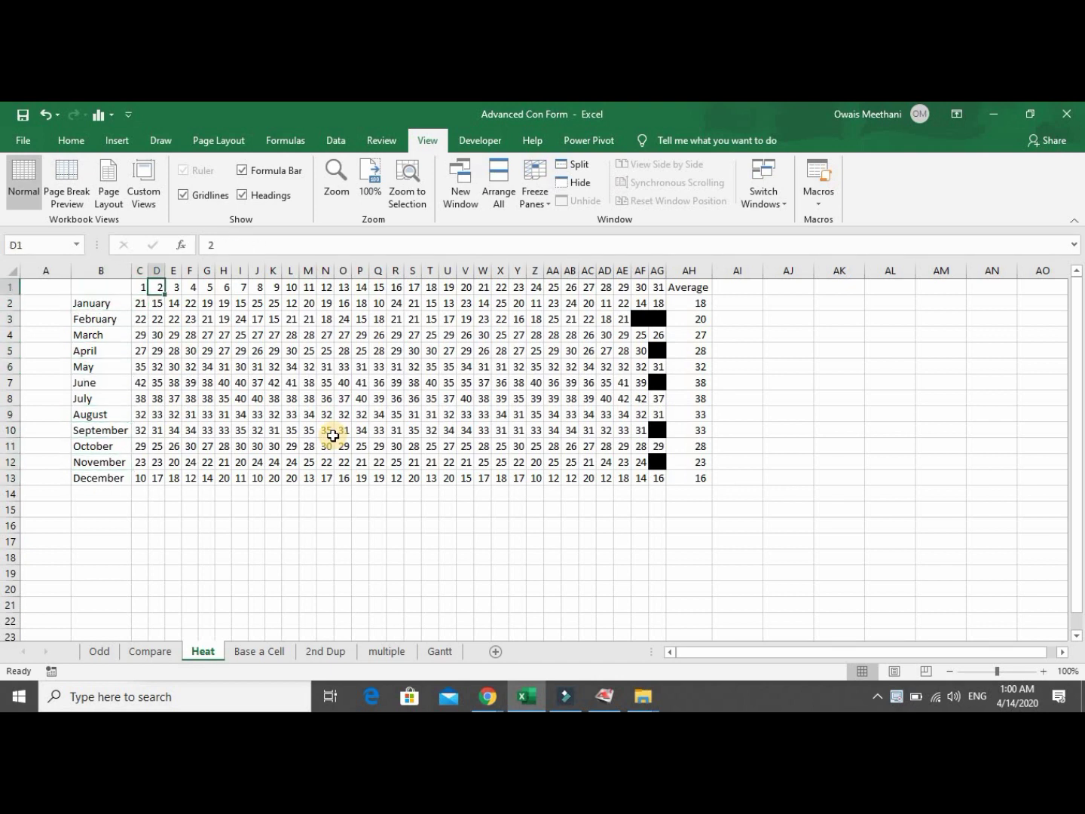
pyautogui.press('Right')
pyautogui.press('Right')
pyautogui.press('Right')
pyautogui.press('Right')
pyautogui.press('Right')
pyautogui.press('Right')
pyautogui.press('Right')
pyautogui.press('Right')
pyautogui.press('Right')
pyautogui.press('Right')
pyautogui.press('Right')
pyautogui.press('Right')
pyautogui.press('Right')
pyautogui.press('Right')
pyautogui.press('Right')
pyautogui.press('Right')
pyautogui.press('Right')
pyautogui.press('Right')
pyautogui.press('Right')
pyautogui.press('Right')
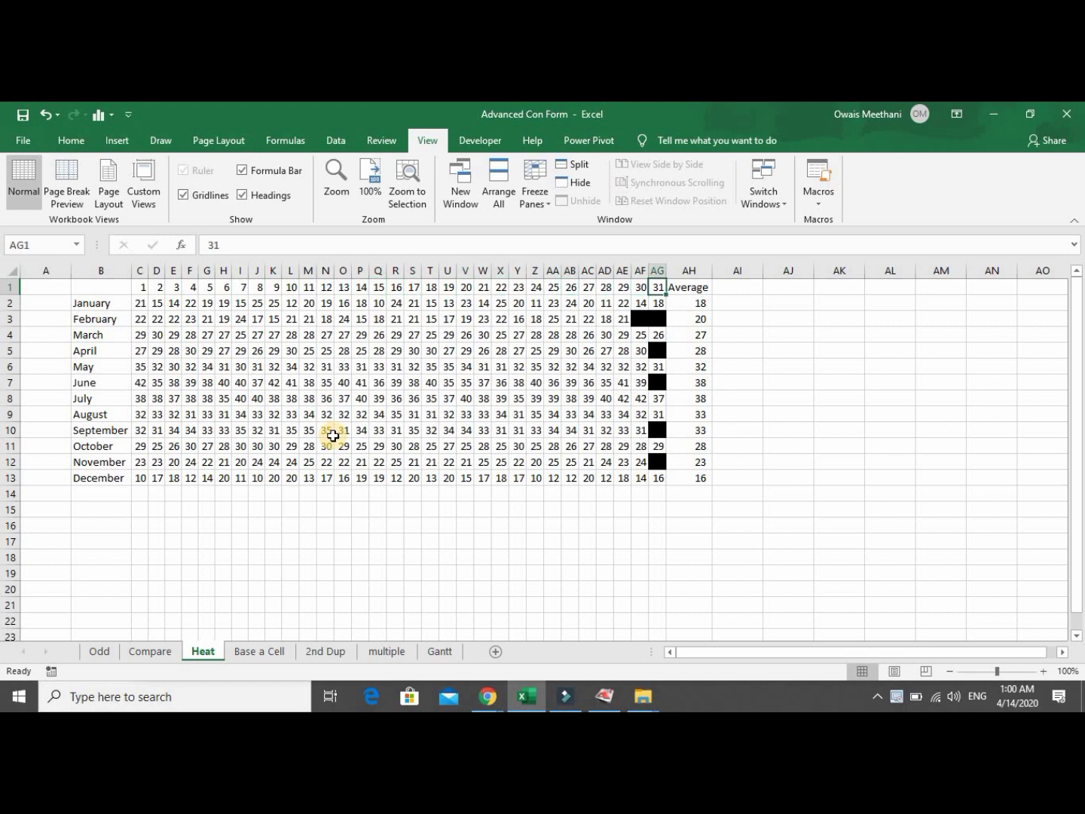
pyautogui.press('Left')
pyautogui.press('Left')
pyautogui.press('Left')
pyautogui.press('Left')
pyautogui.press('Left')
pyautogui.press('Left')
pyautogui.press('Left')
pyautogui.press('Left')
pyautogui.press('Left')
pyautogui.press('Left')
pyautogui.press('Left')
pyautogui.press('Left')
pyautogui.press('Left')
pyautogui.press('Left')
pyautogui.press('Left')
pyautogui.press('Left')
pyautogui.press('Left')
pyautogui.press('Left')
pyautogui.press('Left')
pyautogui.press('Left')
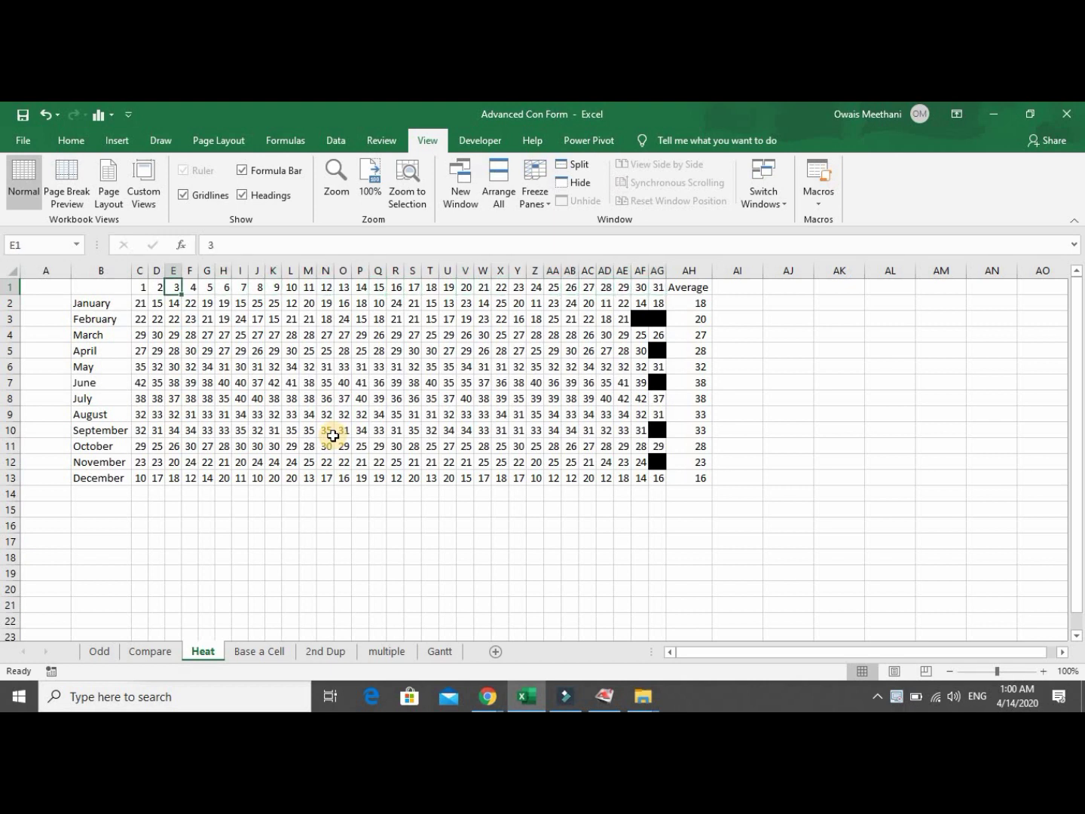
# Look over the daily values in the January to March rows, selecting a block that starts at cell C2.
pyautogui.press('Left')
pyautogui.press('Down')
pyautogui.press('Down')
pyautogui.press('Down')
pyautogui.press('Down')
pyautogui.press('Up')
pyautogui.press('Up')
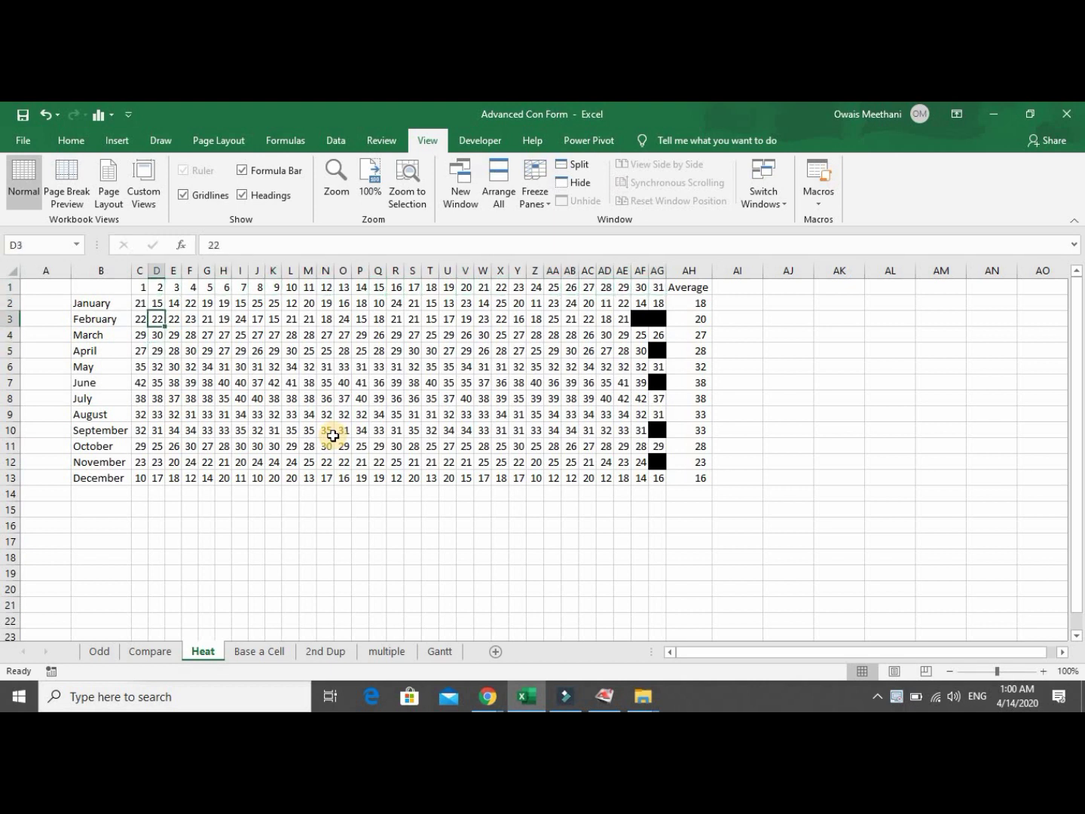
pyautogui.press('Up')
pyautogui.press('Left')
pyautogui.hotkey('shift', 'Down')
pyautogui.hotkey('shift', 'Down')
pyautogui.hotkey('shift', 'Right')
pyautogui.hotkey('shift', 'Right')
pyautogui.hotkey('shift', 'Right')
pyautogui.hotkey('shift', 'Right')
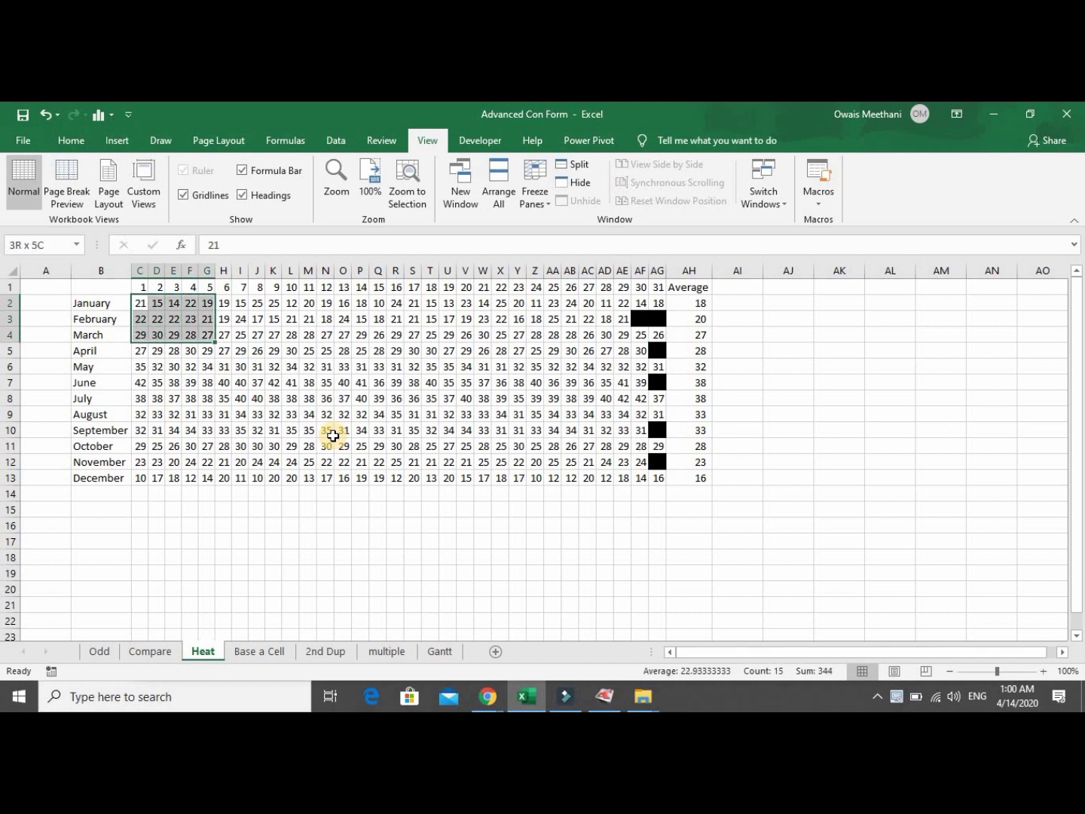
pyautogui.hotkey('shift', 'Right')
pyautogui.hotkey('shift', 'Right')
pyautogui.hotkey('shift', 'Right')
pyautogui.hotkey('shift', 'Right')
# Look along the January values in row 2 and return to cell C2.
pyautogui.press('Right')
pyautogui.press('Right')
pyautogui.press('Right')
pyautogui.press('Right')
pyautogui.press('Right')
pyautogui.press('Right')
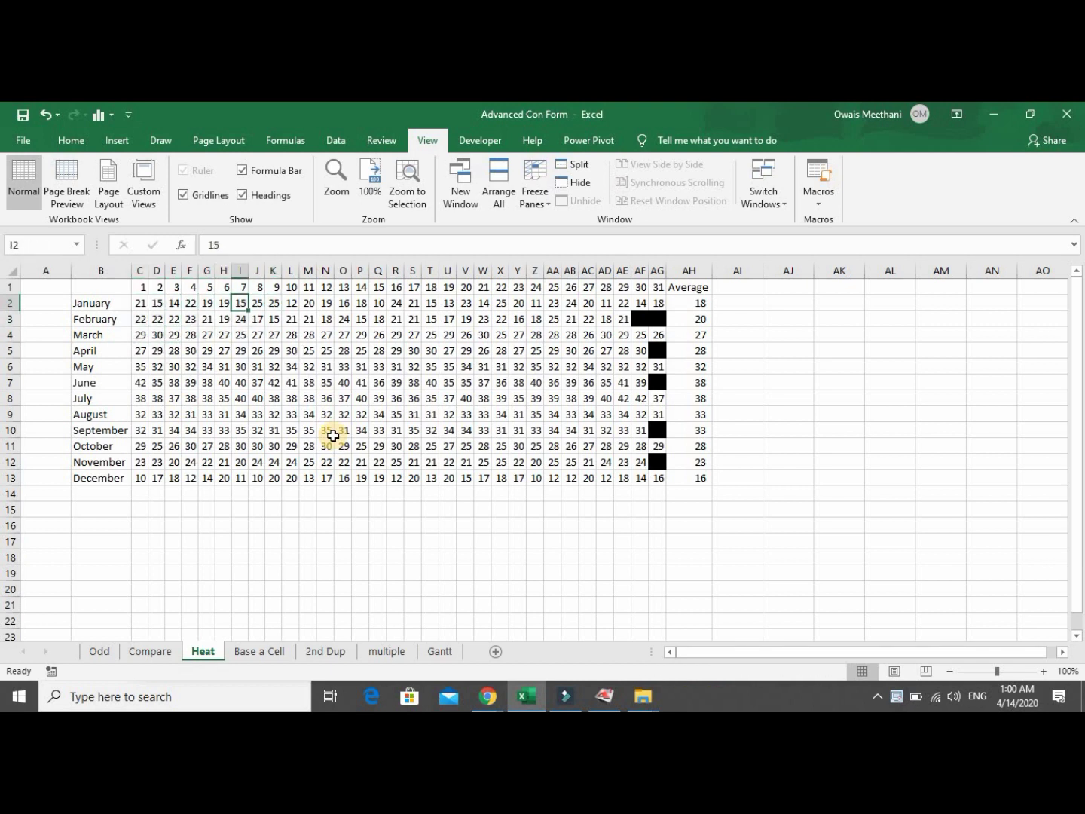
pyautogui.press('Right')
pyautogui.press('Right')
pyautogui.press('Right')
pyautogui.press('Right')
pyautogui.press('Right')
pyautogui.press('Right')
pyautogui.press('Right')
pyautogui.press('Right')
pyautogui.press('Right')
pyautogui.press('Right')
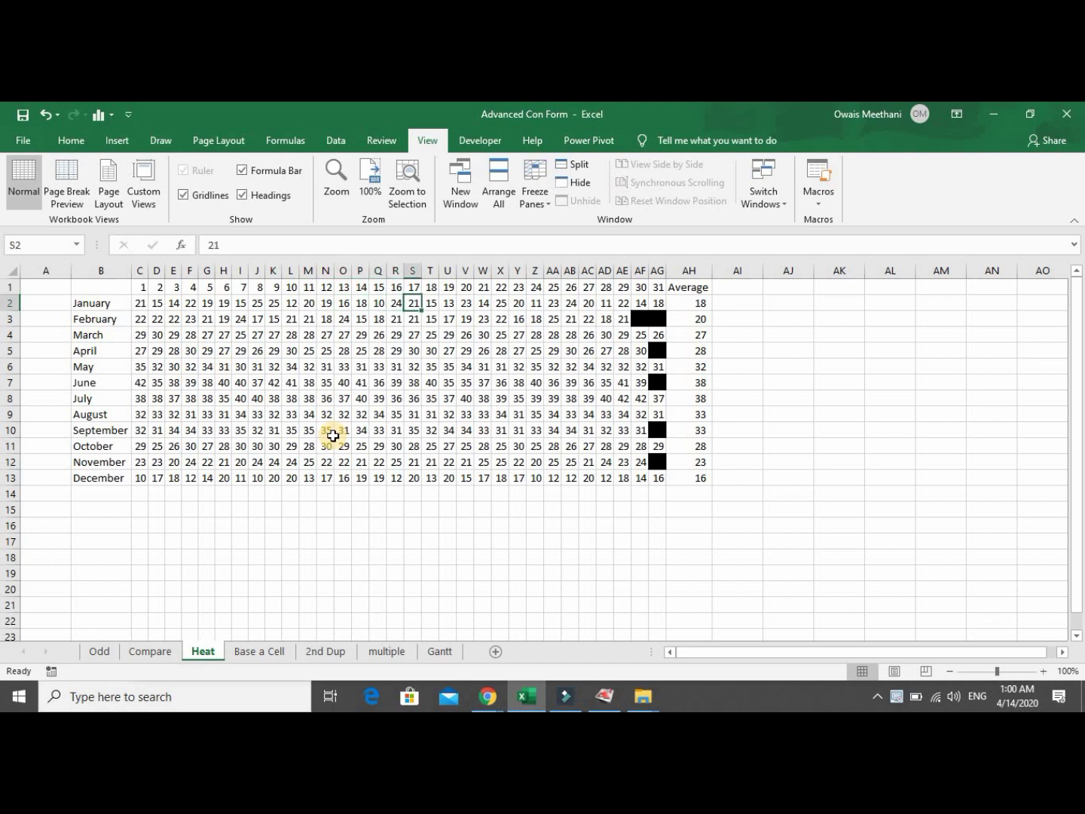
pyautogui.press('Right')
pyautogui.press('Right')
pyautogui.press('Right')
pyautogui.press('Right')
pyautogui.press('Left')
pyautogui.press('Left')
pyautogui.press('Left')
pyautogui.press('Left')
pyautogui.press('Left')
pyautogui.press('Left')
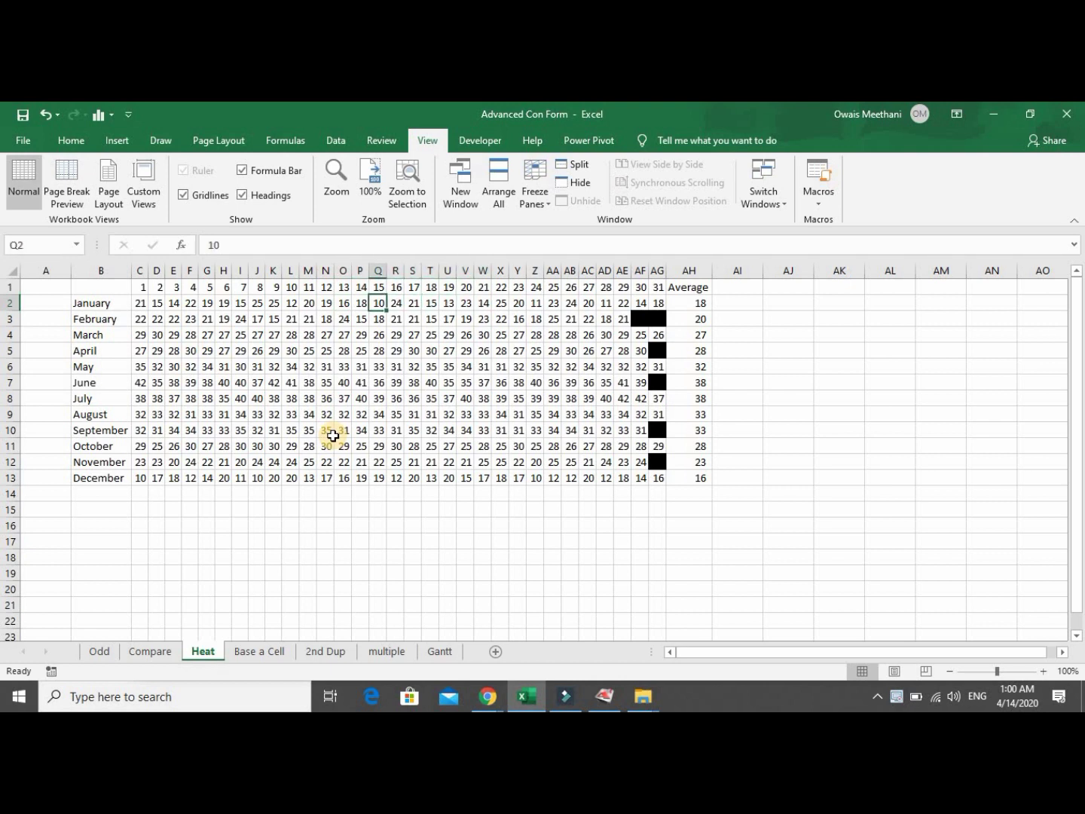
pyautogui.press('Left')
pyautogui.press('Left')
pyautogui.press('Left')
pyautogui.press('Left')
pyautogui.press('Left')
pyautogui.press('Left')
pyautogui.press('Left')
pyautogui.press('Left')
pyautogui.press('Left')
pyautogui.press('Left')
pyautogui.press('Left')
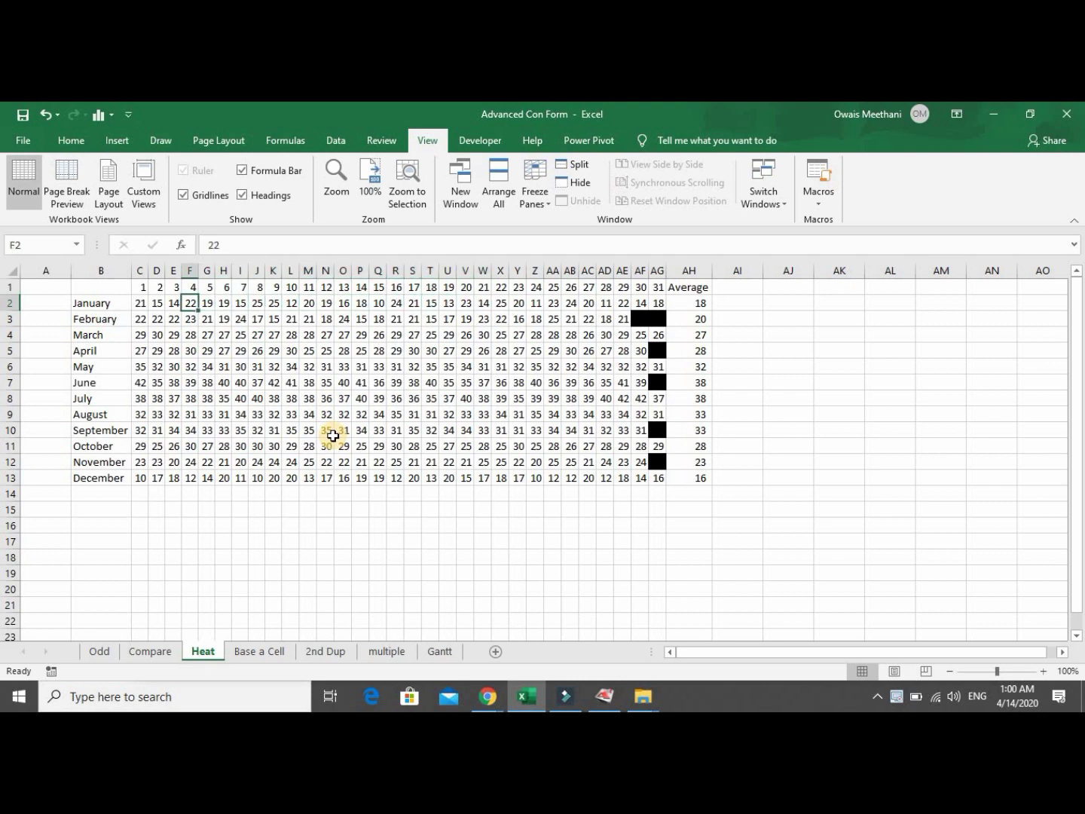
pyautogui.press('Left')
pyautogui.press('Left')
pyautogui.press('Left')
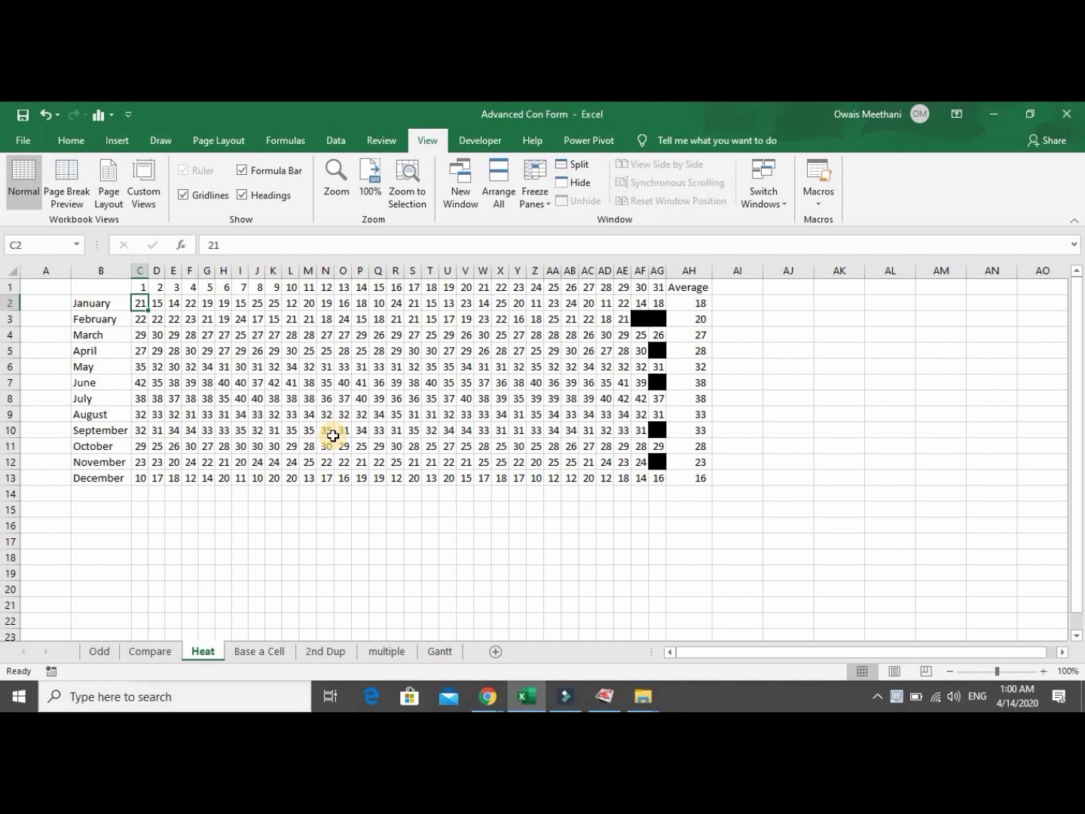
# Select all daily values from January to December for days 1 to 31, range C2:AG13.
pyautogui.hotkey('shift', 'Down')
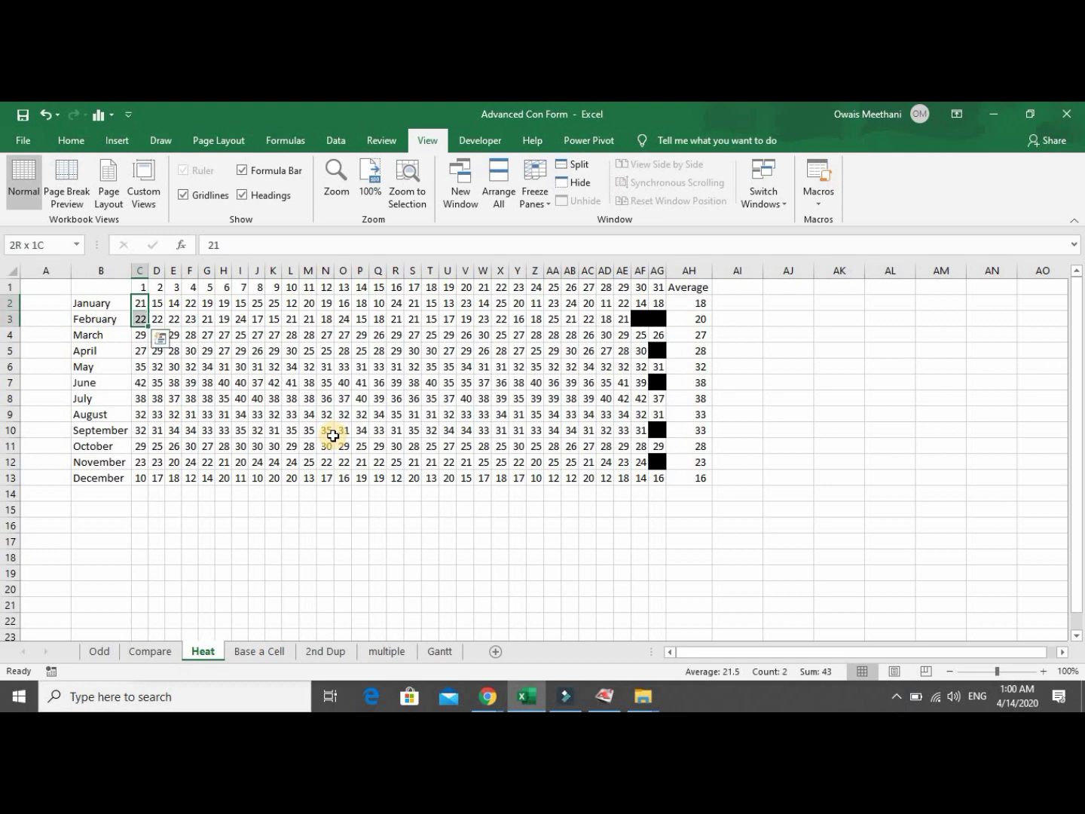
pyautogui.hotkey('shift', 'Down')
pyautogui.hotkey('shift', 'Down')
pyautogui.hotkey('shift', 'Down')
pyautogui.hotkey('shift', 'Down')
pyautogui.hotkey('shift', 'Down')
pyautogui.hotkey('shift', 'Down')
pyautogui.hotkey('shift', 'Down')
pyautogui.hotkey('shift', 'Down')
pyautogui.hotkey('shift', 'Down')
pyautogui.hotkey('shift', 'Down')
pyautogui.hotkey('shift', 'Right')
pyautogui.hotkey('shift', 'Right')
pyautogui.hotkey('shift', 'Right')
pyautogui.hotkey('shift', 'Right')
pyautogui.hotkey('shift', 'Right')
pyautogui.hotkey('shift', 'Right')
pyautogui.hotkey('shift', 'Right')
pyautogui.hotkey('shift', 'Right')
pyautogui.hotkey('shift', 'Right')
pyautogui.hotkey('shift', 'Right')
pyautogui.hotkey('shift', 'Right')
pyautogui.hotkey('shift', 'Right')
pyautogui.hotkey('shift', 'Right')
pyautogui.hotkey('shift', 'Right')
pyautogui.hotkey('shift', 'Right')
pyautogui.hotkey('shift', 'Right')
pyautogui.hotkey('shift', 'Right')
pyautogui.hotkey('shift', 'Right')
pyautogui.hotkey('shift', 'Right')
pyautogui.hotkey('shift', 'Right')
pyautogui.hotkey('shift', 'Right')
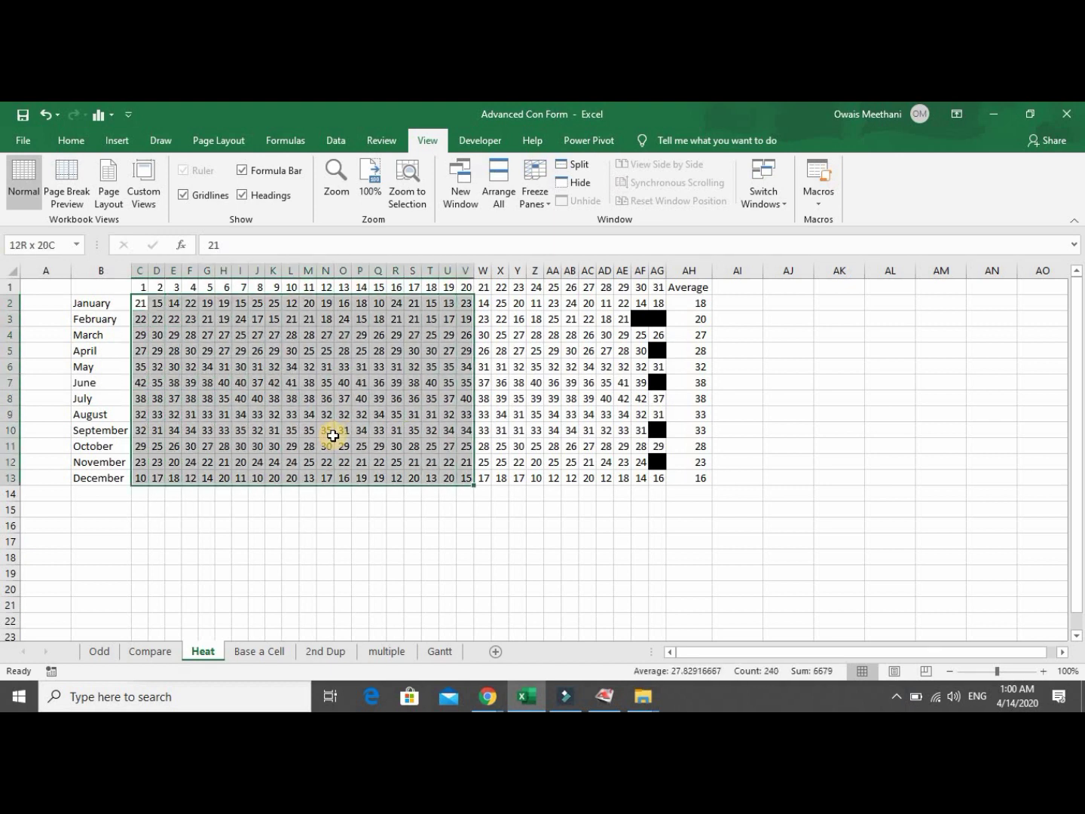
pyautogui.hotkey('shift', 'Right')
pyautogui.hotkey('shift', 'Right')
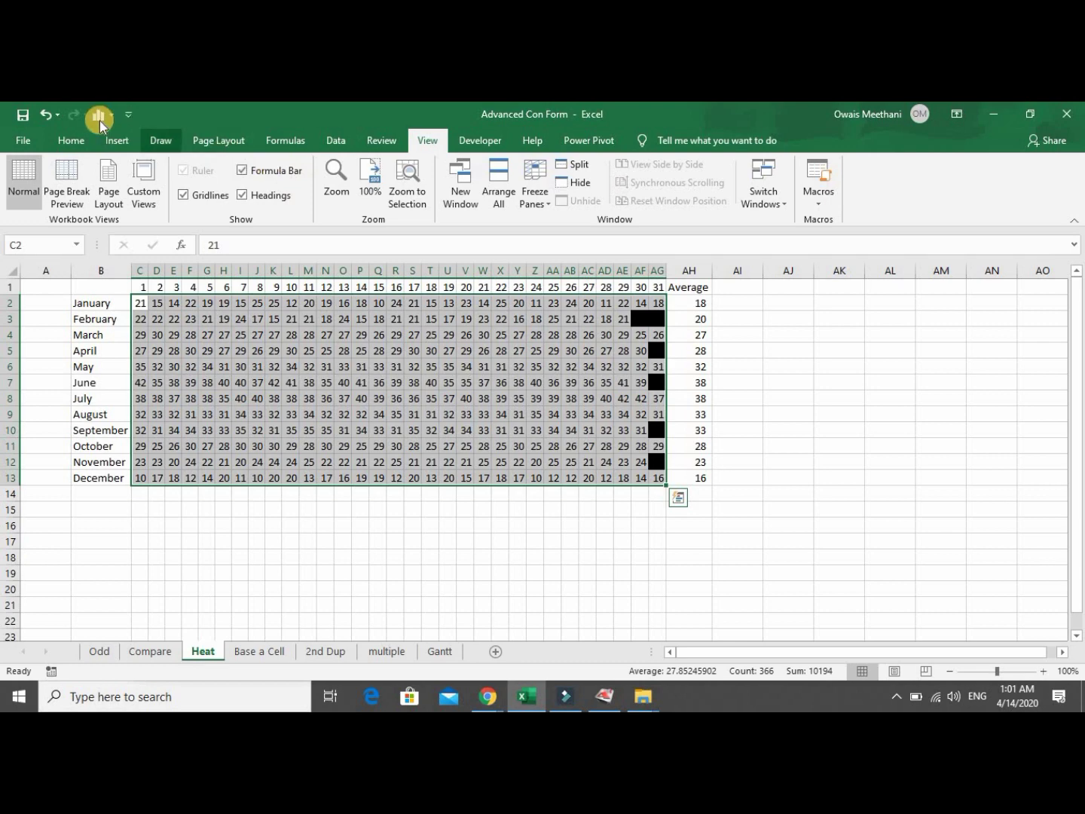
# Start a new conditional formatting rule that formats all selected cells based on their values, using the 3-Color Scale style.
pyautogui.click(88, 139)
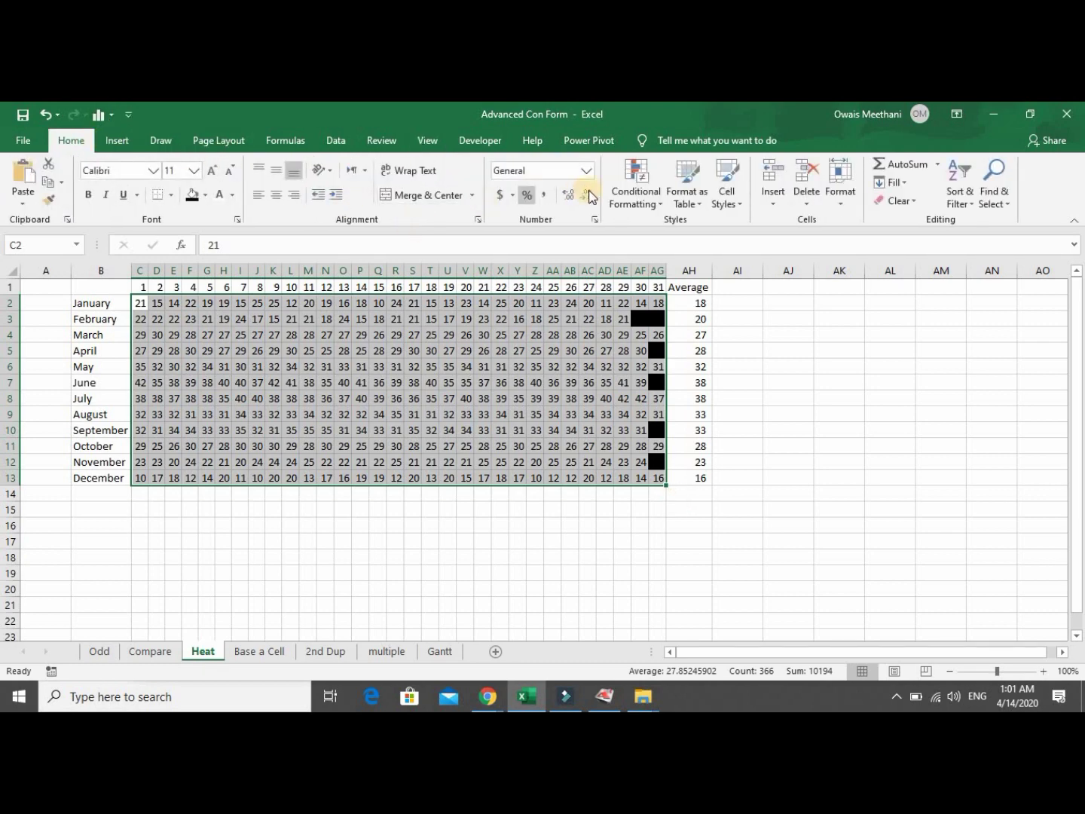
pyautogui.click(587, 175)
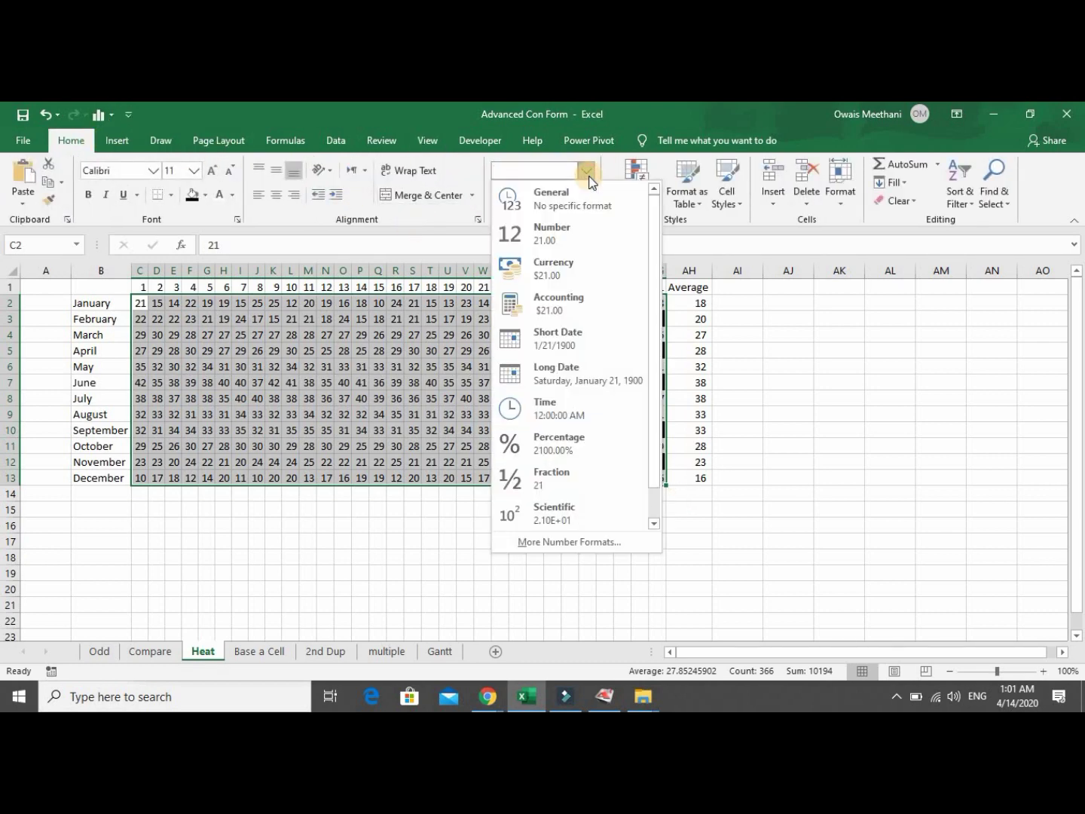
pyautogui.click(604, 150)
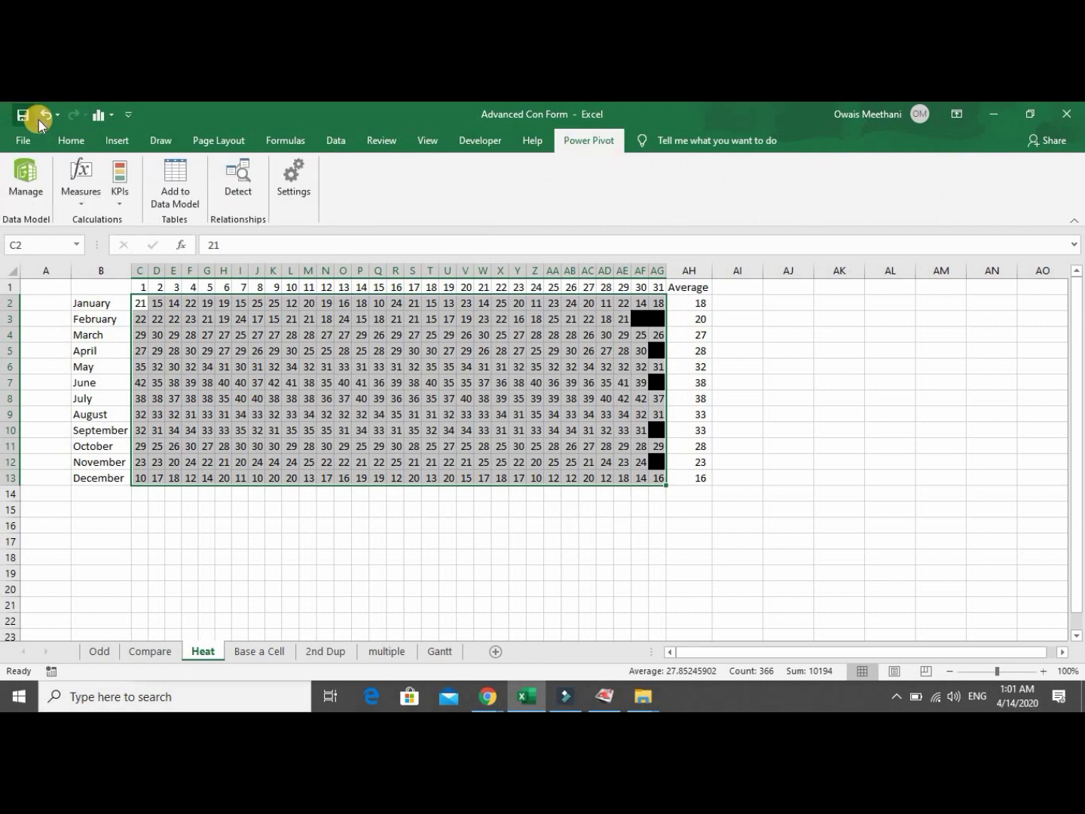
pyautogui.click(66, 135)
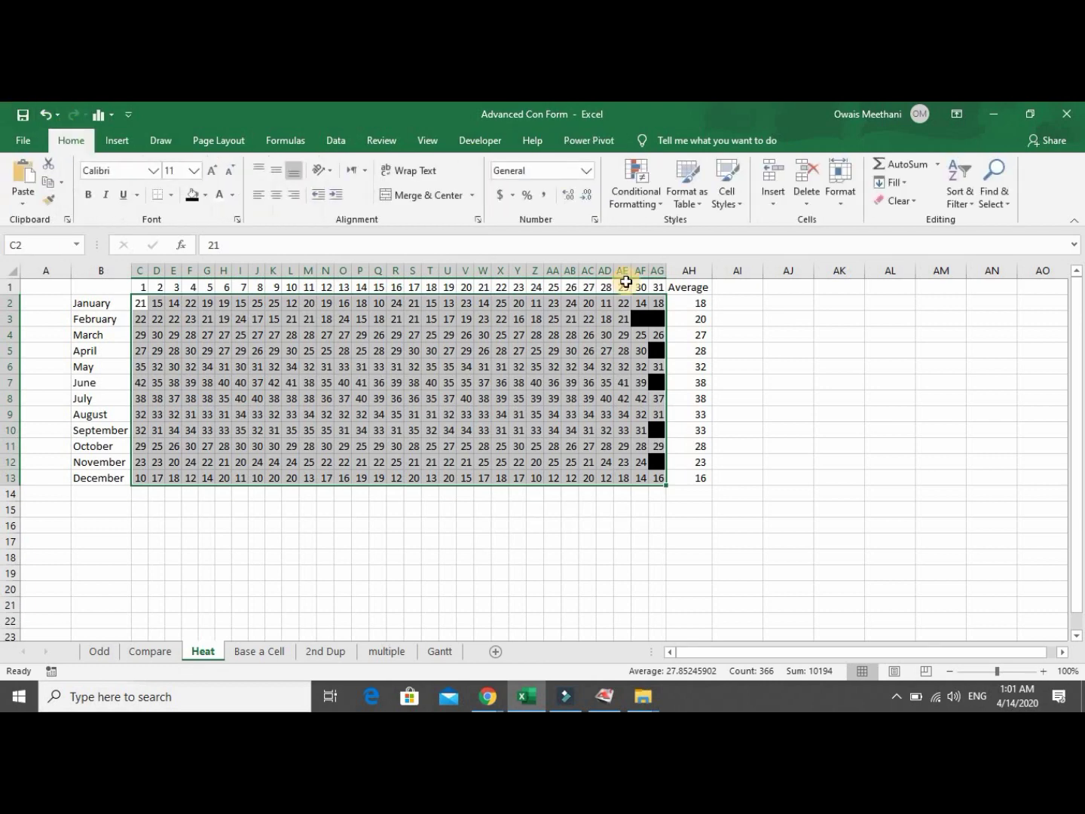
pyautogui.click(621, 200)
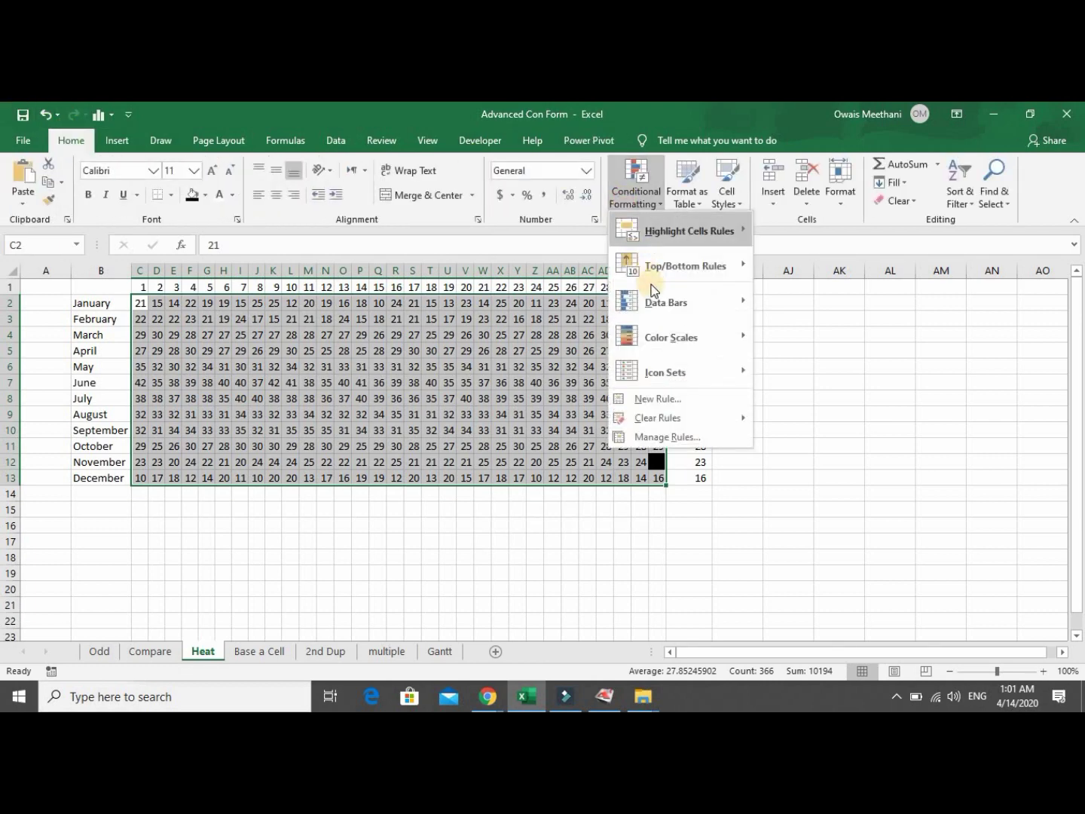
pyautogui.click(697, 402)
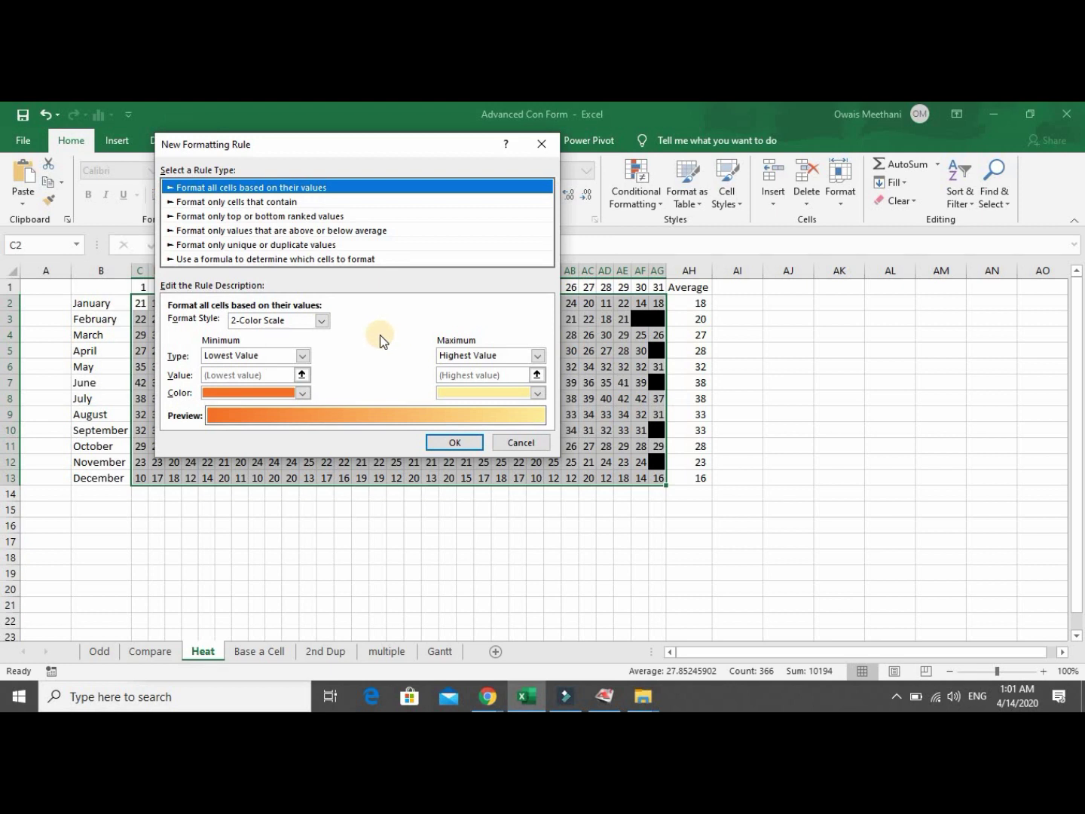
pyautogui.click(322, 322)
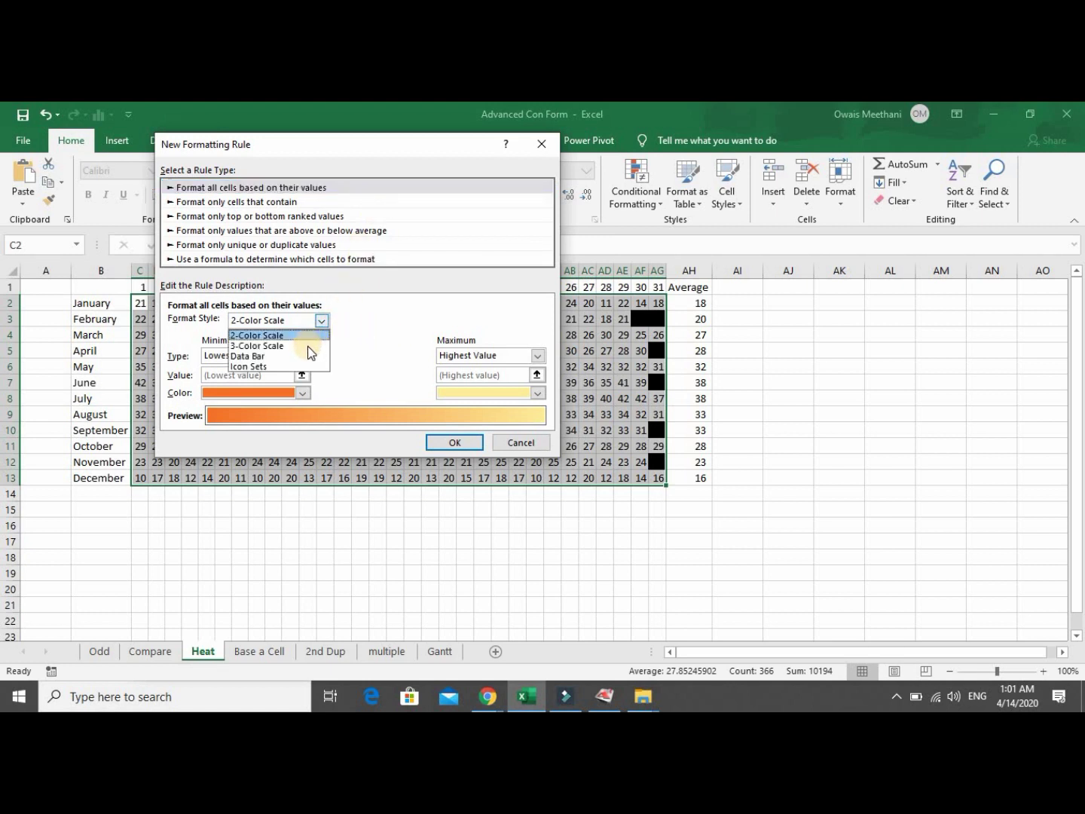
pyautogui.click(308, 346)
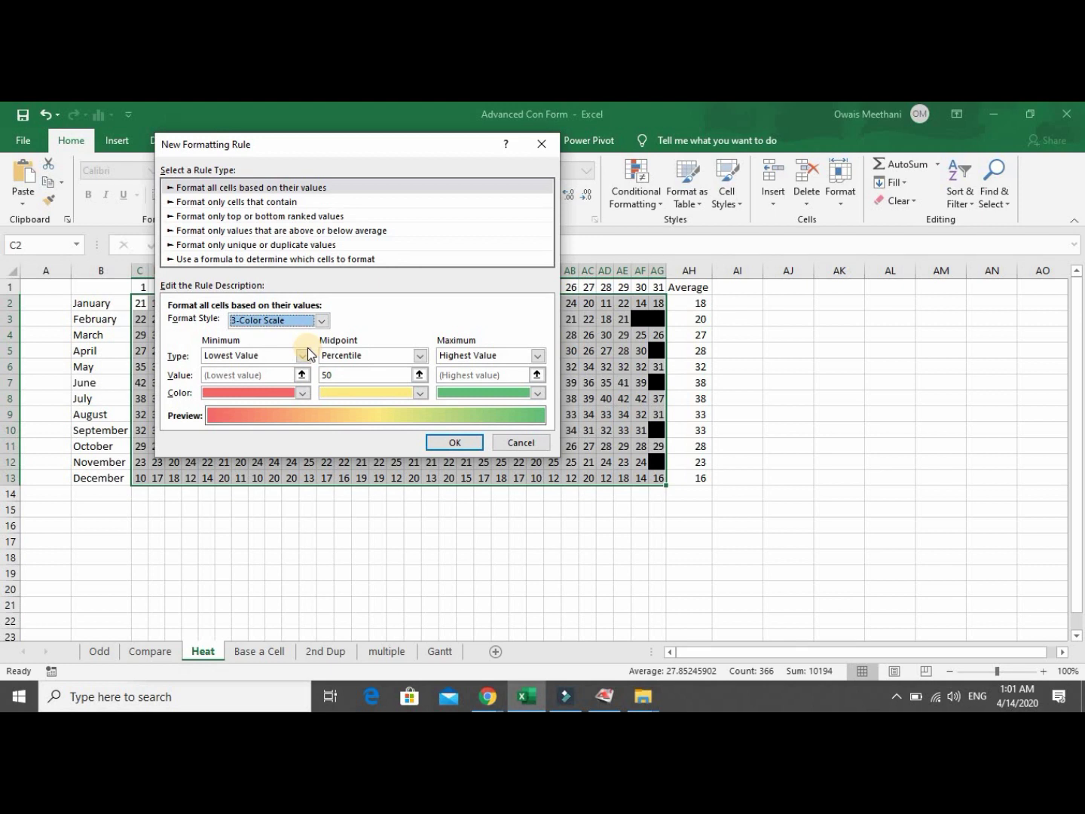
# Set the scale's minimum color to the darkest green and its maximum color to dark red, and apply the rule.
pyautogui.click(302, 392)
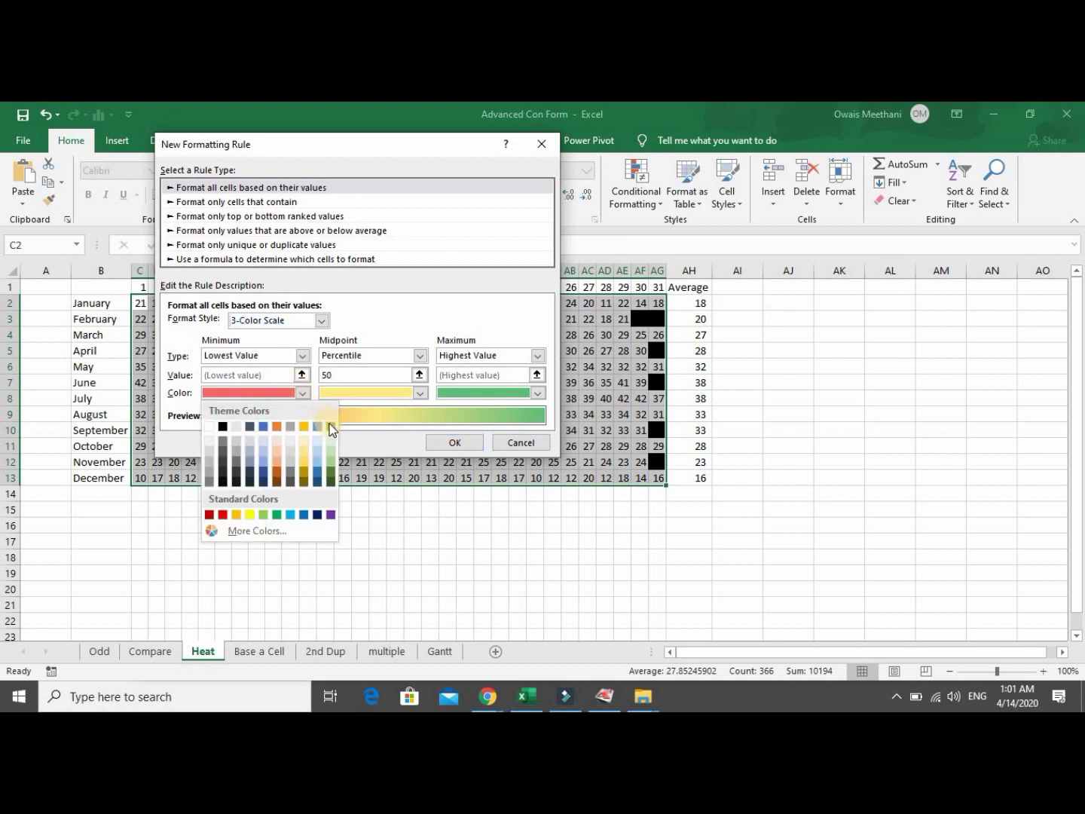
pyautogui.click(329, 480)
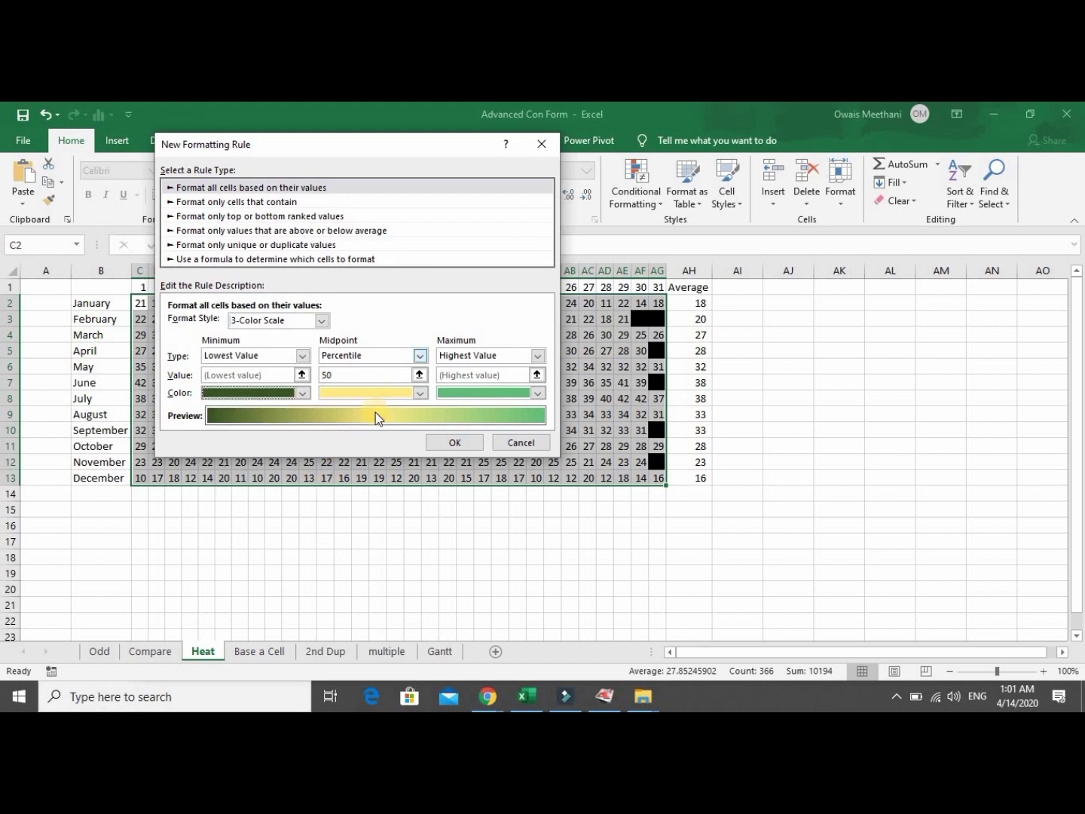
pyautogui.click(538, 392)
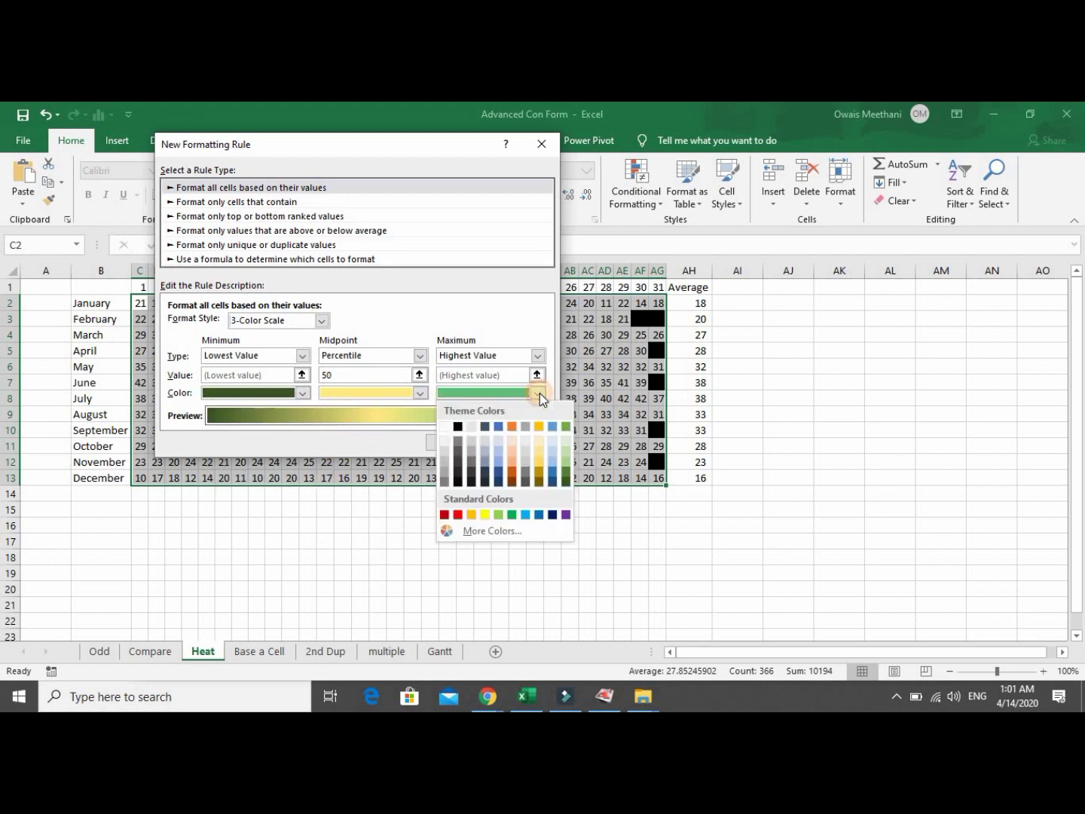
pyautogui.click(445, 513)
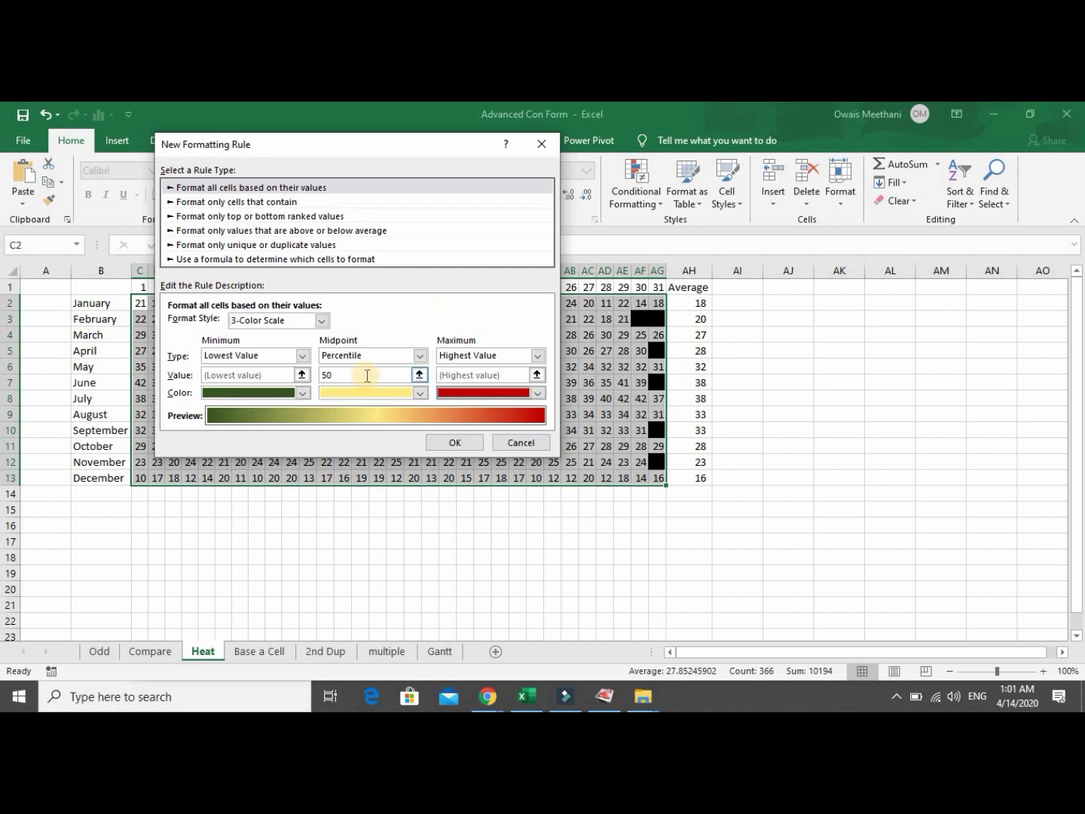
pyautogui.click(451, 443)
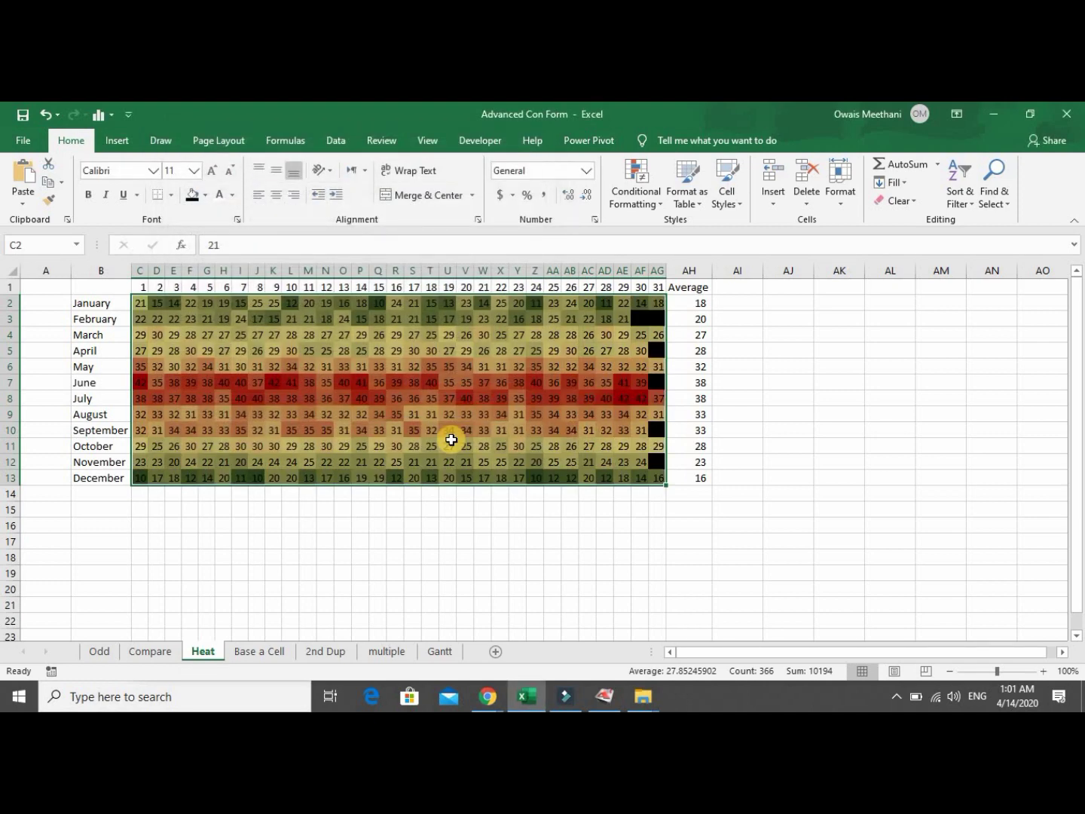
# Deselect the range and examine the heat map colors from the December row up to May and along the June row.
pyautogui.click(413, 526)
pyautogui.press('Up')
pyautogui.press('Up')
pyautogui.press('Up')
pyautogui.press('Up')
pyautogui.press('Up')
pyautogui.press('Up')
pyautogui.press('Up')
pyautogui.press('Up')
pyautogui.press('Up')
pyautogui.press('Up')
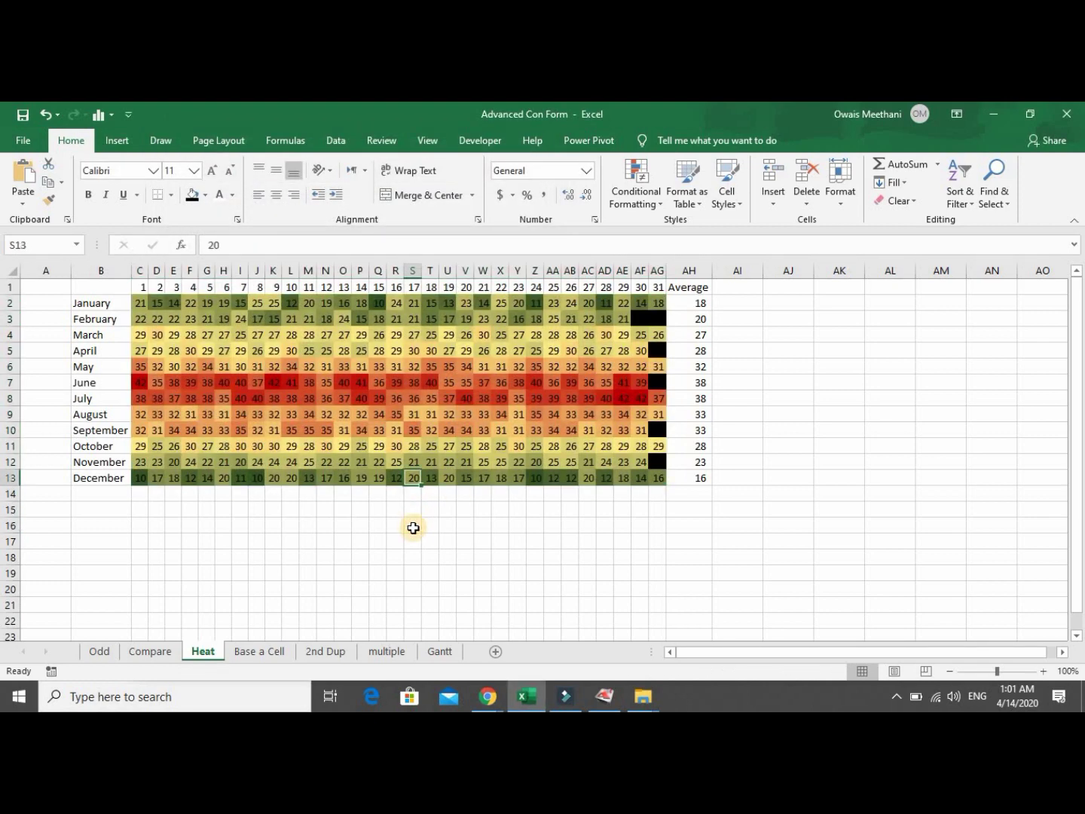
pyautogui.press('Left')
pyautogui.press('Left')
pyautogui.press('Left')
pyautogui.press('Left')
pyautogui.press('Left')
pyautogui.press('Left')
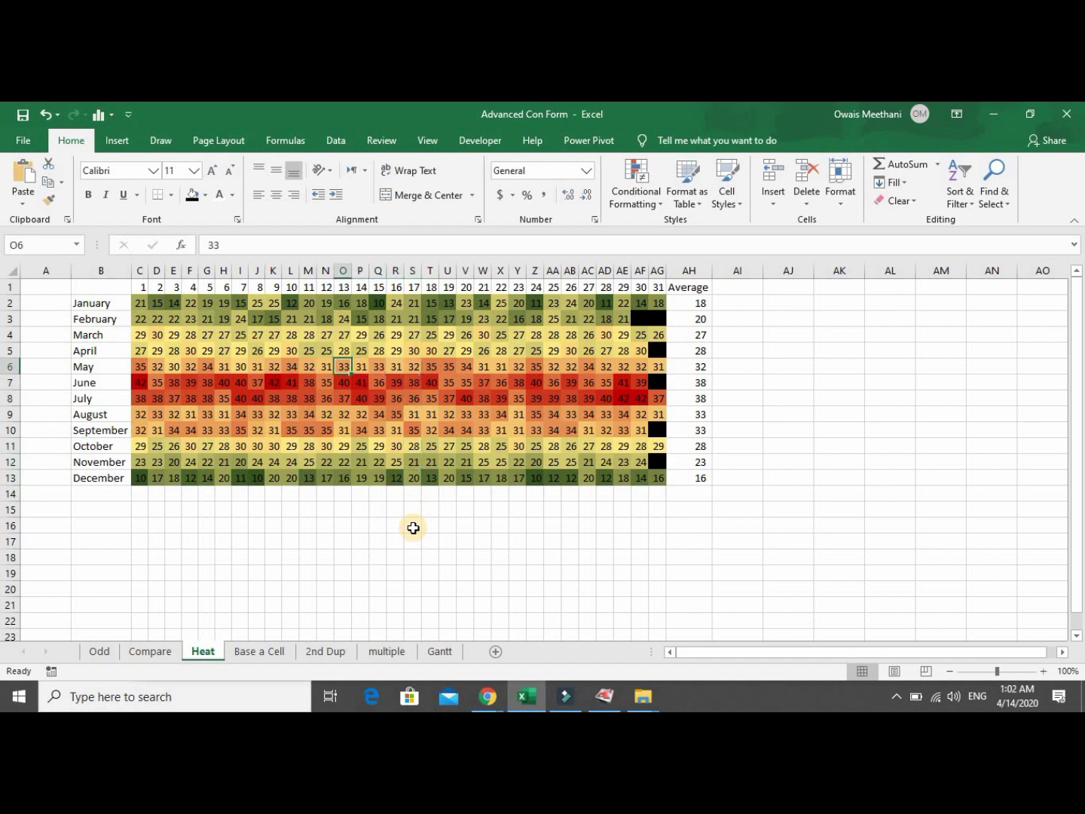
pyautogui.press('Down')
pyautogui.press('Left')
pyautogui.press('Left')
pyautogui.press('Left')
pyautogui.press('Left')
pyautogui.press('Left')
pyautogui.press('Left')
pyautogui.press('Left')
pyautogui.press('Left')
pyautogui.press('Left')
pyautogui.press('Left')
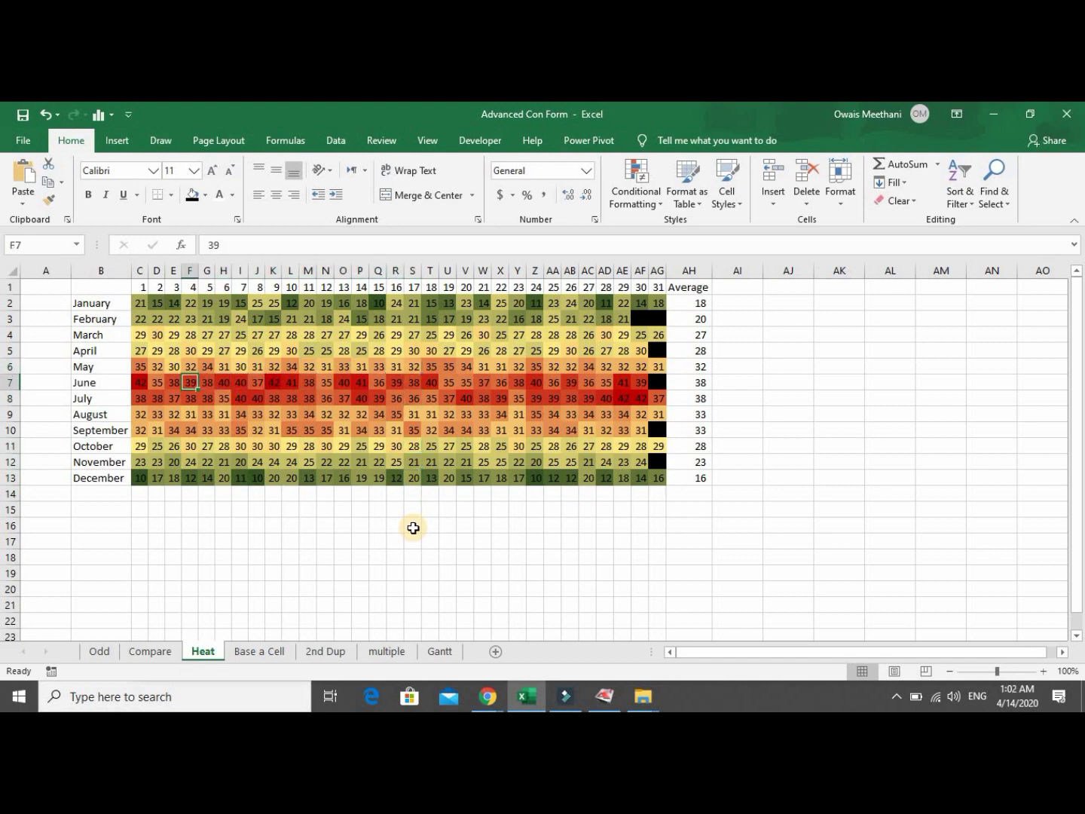
# Examine the June and July colors by selecting both rows' values across the days, and finish at cell C6.
pyautogui.hotkey('shift', 'Down')
pyautogui.hotkey('shift', 'Right')
pyautogui.hotkey('shift', 'Right')
pyautogui.hotkey('shift', 'Right')
pyautogui.hotkey('shift', 'Right')
pyautogui.hotkey('shift', 'Right')
pyautogui.hotkey('shift', 'Right')
pyautogui.hotkey('shift', 'Right')
pyautogui.hotkey('shift', 'Right')
pyautogui.hotkey('shift', 'Right')
pyautogui.hotkey('shift', 'Right')
pyautogui.hotkey('shift', 'Right')
pyautogui.hotkey('shift', 'Right')
pyautogui.hotkey('shift', 'Right')
pyautogui.hotkey('shift', 'Right')
pyautogui.hotkey('shift', 'Right')
pyautogui.hotkey('shift', 'Right')
pyautogui.hotkey('shift', 'Right')
pyautogui.hotkey('shift', 'Right')
pyautogui.hotkey('shift', 'Right')
pyautogui.hotkey('shift', 'Right')
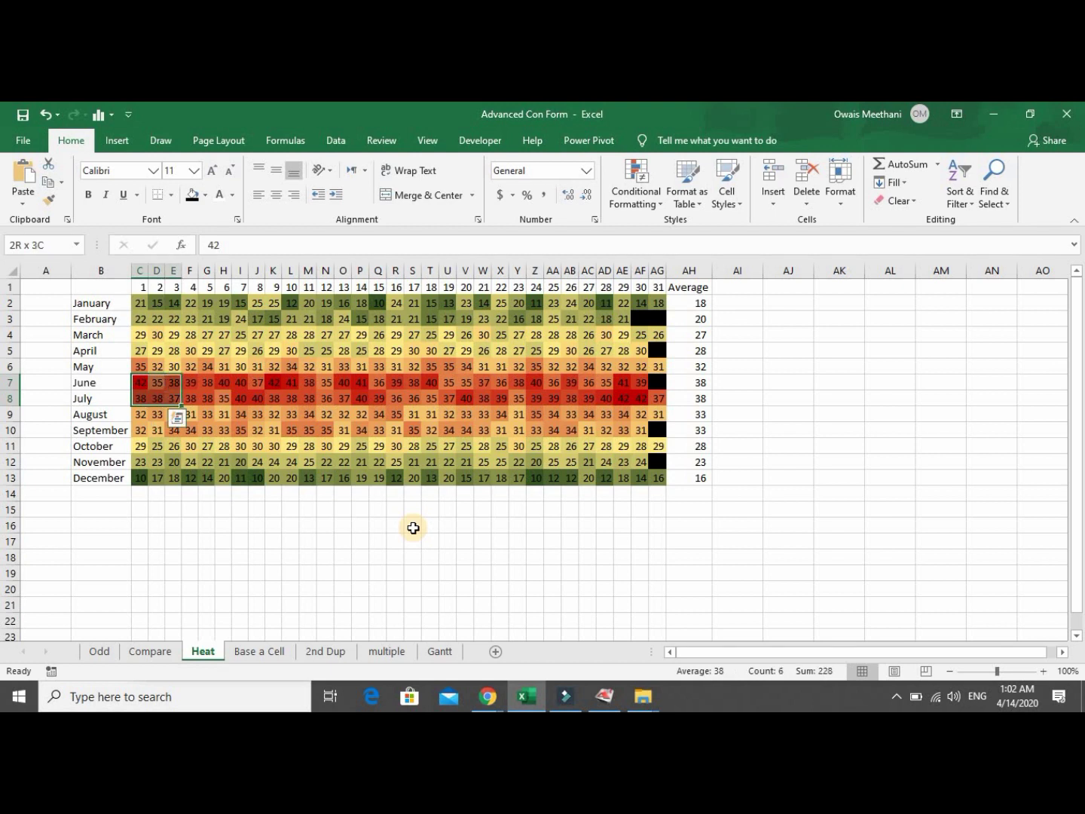
pyautogui.hotkey('shift', 'Right')
pyautogui.press('Up')
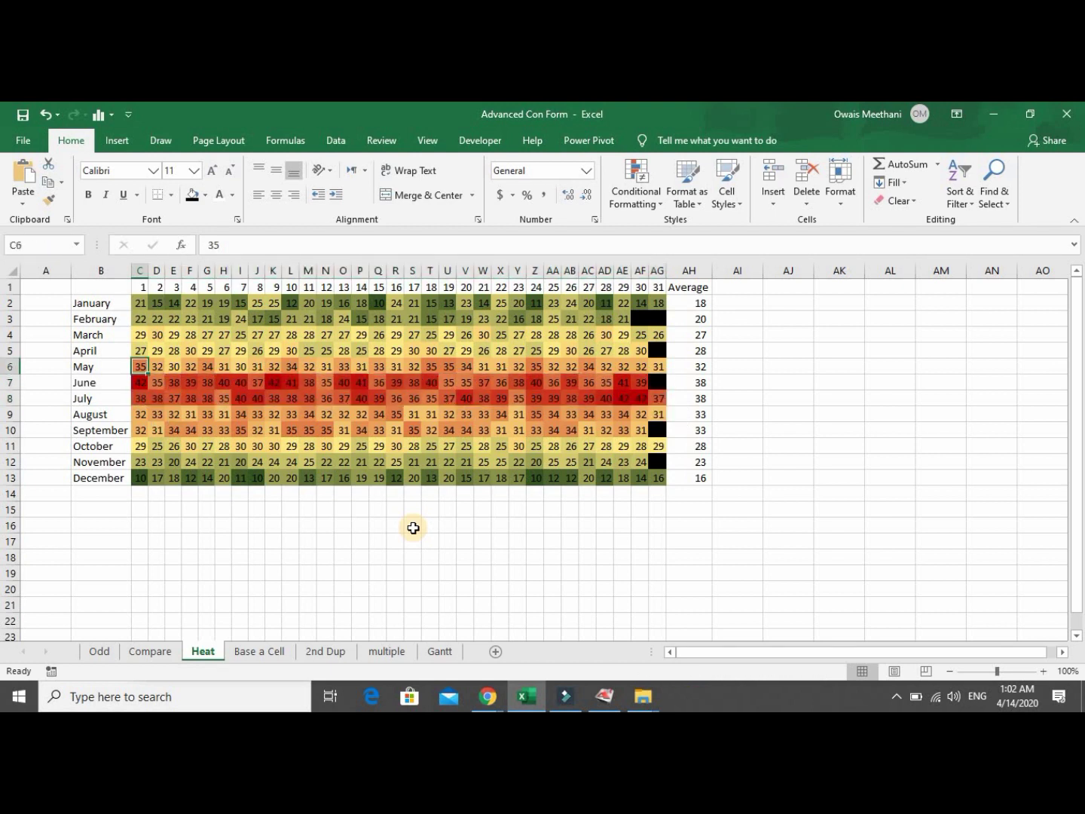
# Examine the May to September colors by extending a selection over those rows' daily values, and finish at the first April value.
pyautogui.hotkey('shift', 'Down')
pyautogui.hotkey('shift', 'Down')
pyautogui.hotkey('shift', 'Down')
pyautogui.hotkey('shift', 'Down')
pyautogui.hotkey('shift', 'Right')
pyautogui.hotkey('shift', 'Right')
pyautogui.hotkey('shift', 'Right')
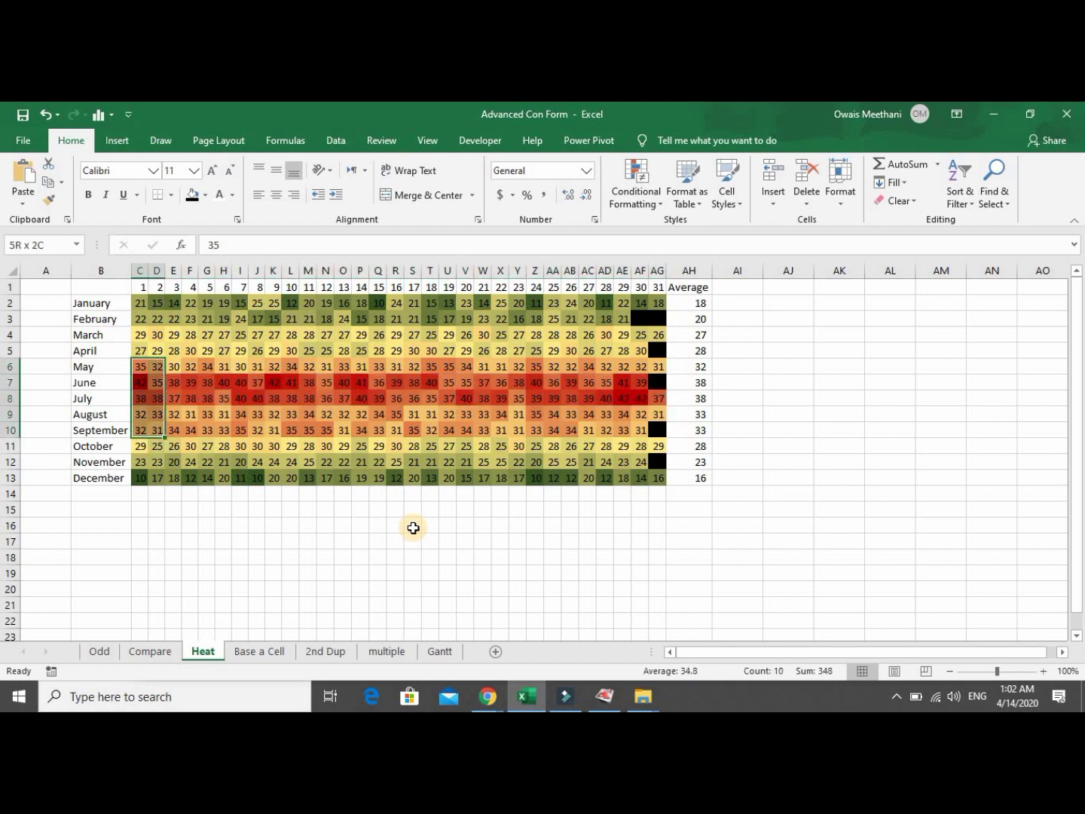
pyautogui.hotkey('shift', 'Right')
pyautogui.hotkey('shift', 'Right')
pyautogui.hotkey('shift', 'Right')
pyautogui.hotkey('shift', 'Right')
pyautogui.hotkey('shift', 'Right')
pyautogui.hotkey('shift', 'Right')
pyautogui.hotkey('shift', 'Right')
pyautogui.hotkey('shift', 'Right')
pyautogui.hotkey('shift', 'Right')
pyautogui.hotkey('shift', 'Right')
pyautogui.hotkey('shift', 'Right')
pyautogui.hotkey('shift', 'Right')
pyautogui.hotkey('shift', 'Right')
pyautogui.hotkey('shift', 'Right')
pyautogui.hotkey('shift', 'Right')
pyautogui.hotkey('shift', 'Right')
pyautogui.hotkey('shift', 'Right')
pyautogui.hotkey('shift', 'Right')
pyautogui.hotkey('shift', 'Right')
pyautogui.hotkey('shift', 'Right')
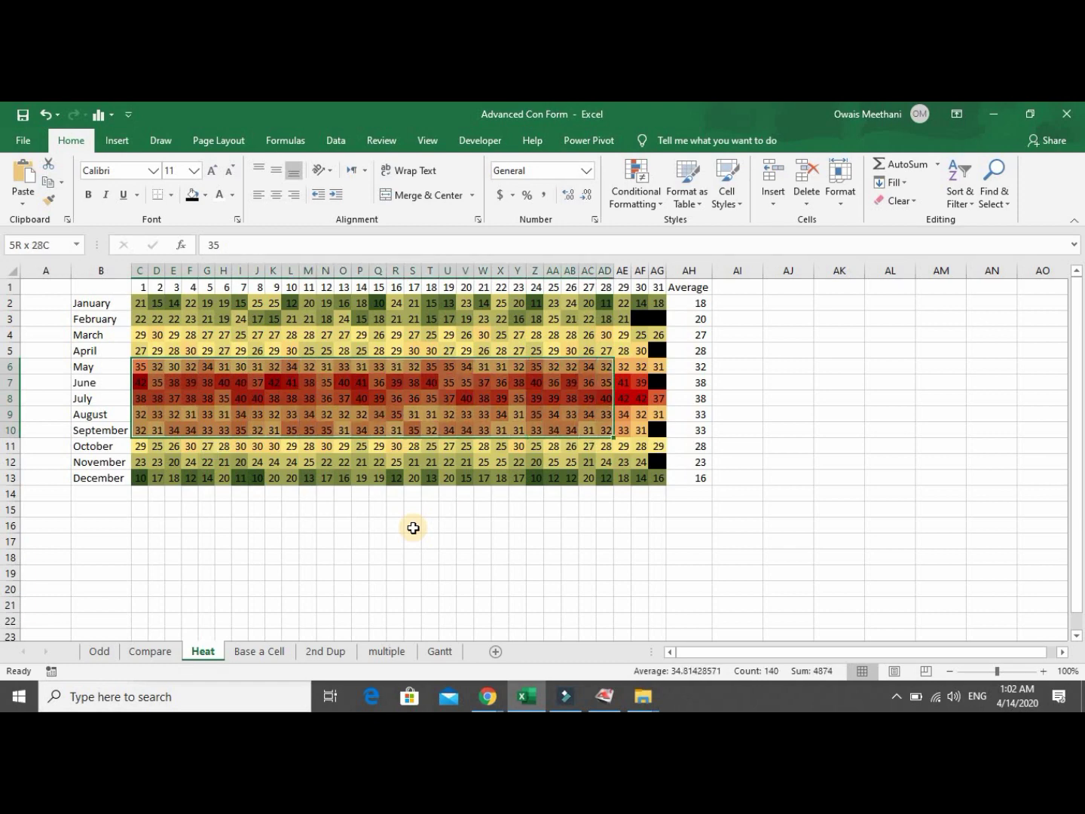
pyautogui.hotkey('shift', 'Right')
pyautogui.press('Up')
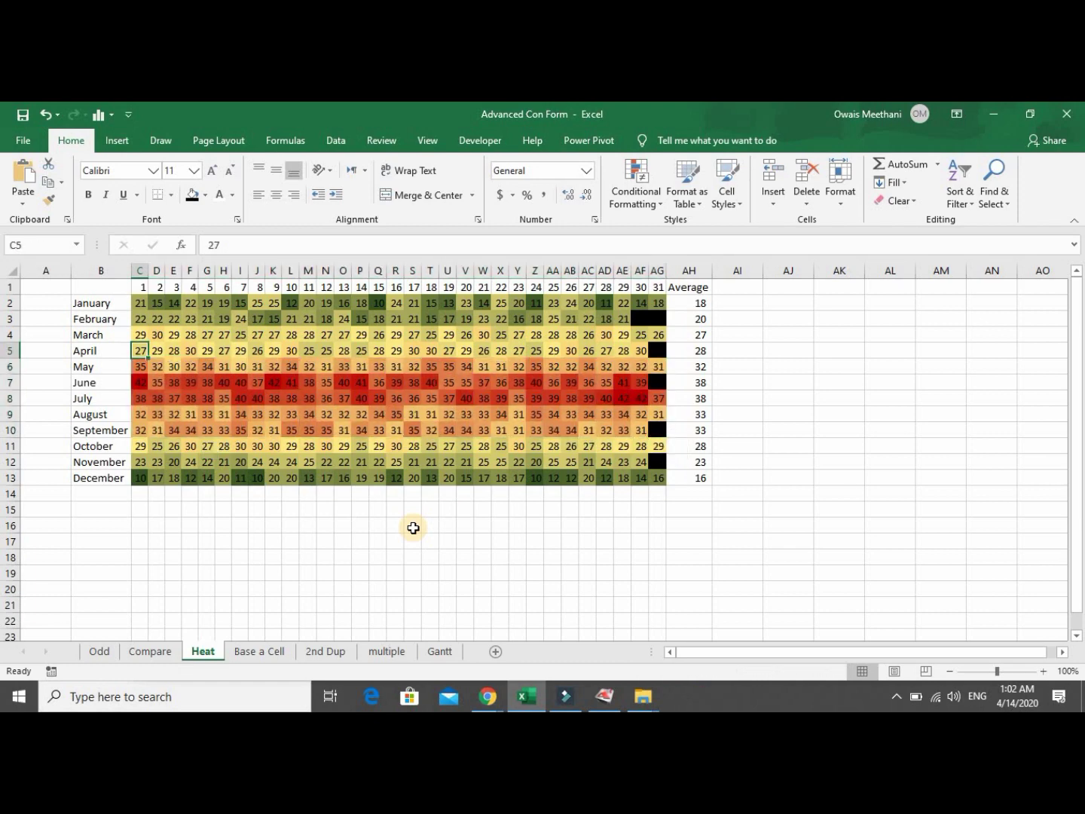
# Examine how the heat map colors change by month along the day 1 column down to December, finishing at January's value.
pyautogui.press('Up')
pyautogui.press('Down')
pyautogui.press('Down')
pyautogui.press('Down')
pyautogui.press('Down')
pyautogui.press('Down')
pyautogui.press('Down')
pyautogui.press('Down')
pyautogui.press('Down')
pyautogui.press('Down')
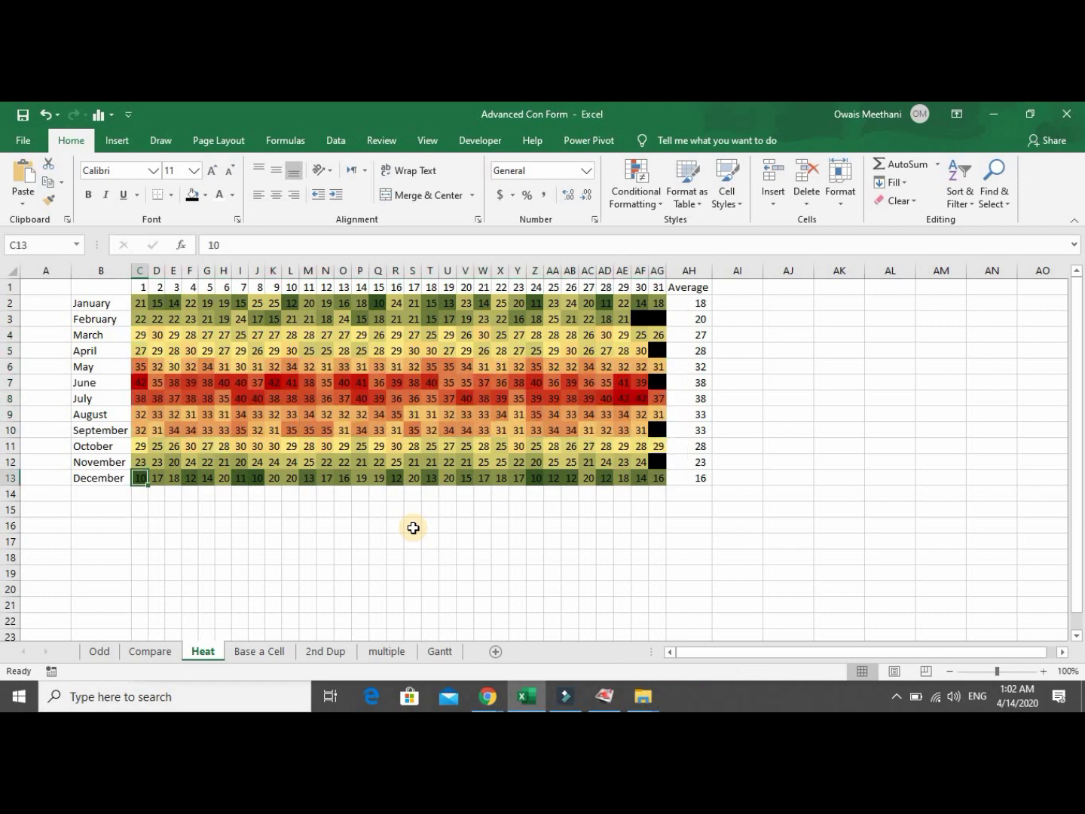
pyautogui.press('Up')
pyautogui.press('Up')
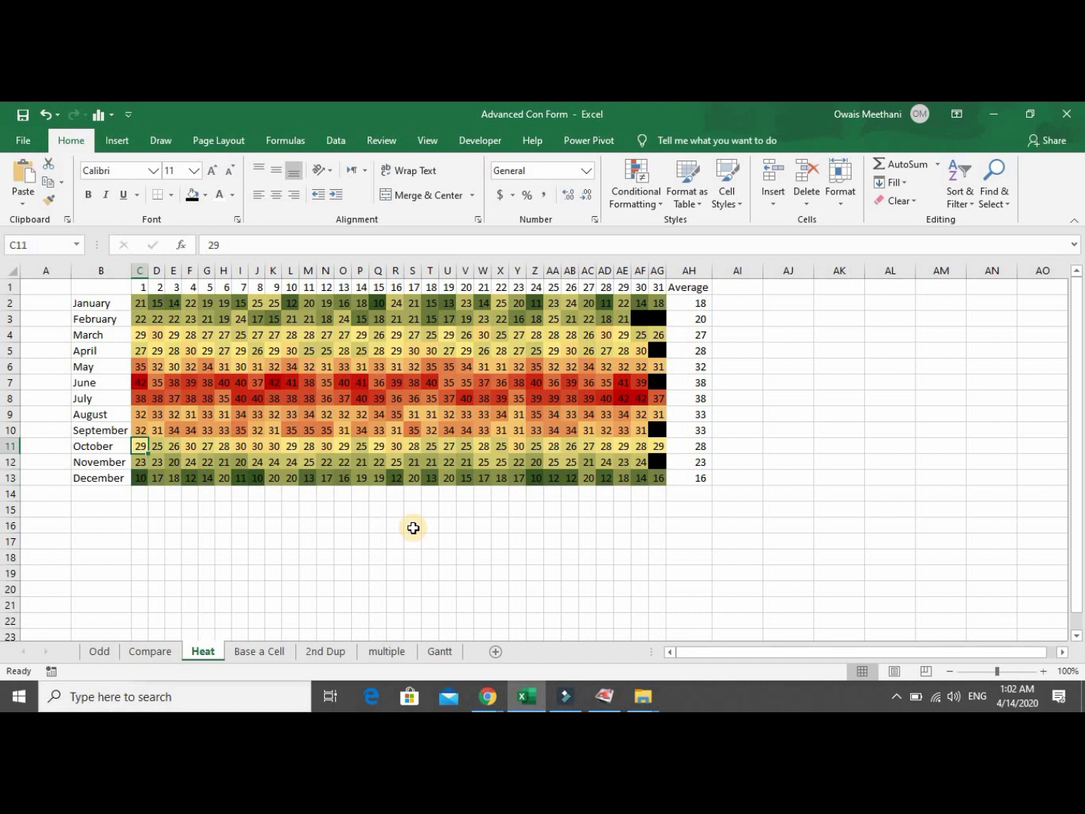
pyautogui.press('Up')
pyautogui.press('Up')
pyautogui.press('Up')
pyautogui.press('Up')
pyautogui.press('Up')
pyautogui.press('Up')
pyautogui.press('Up')
pyautogui.press('Up')
pyautogui.press('Up')
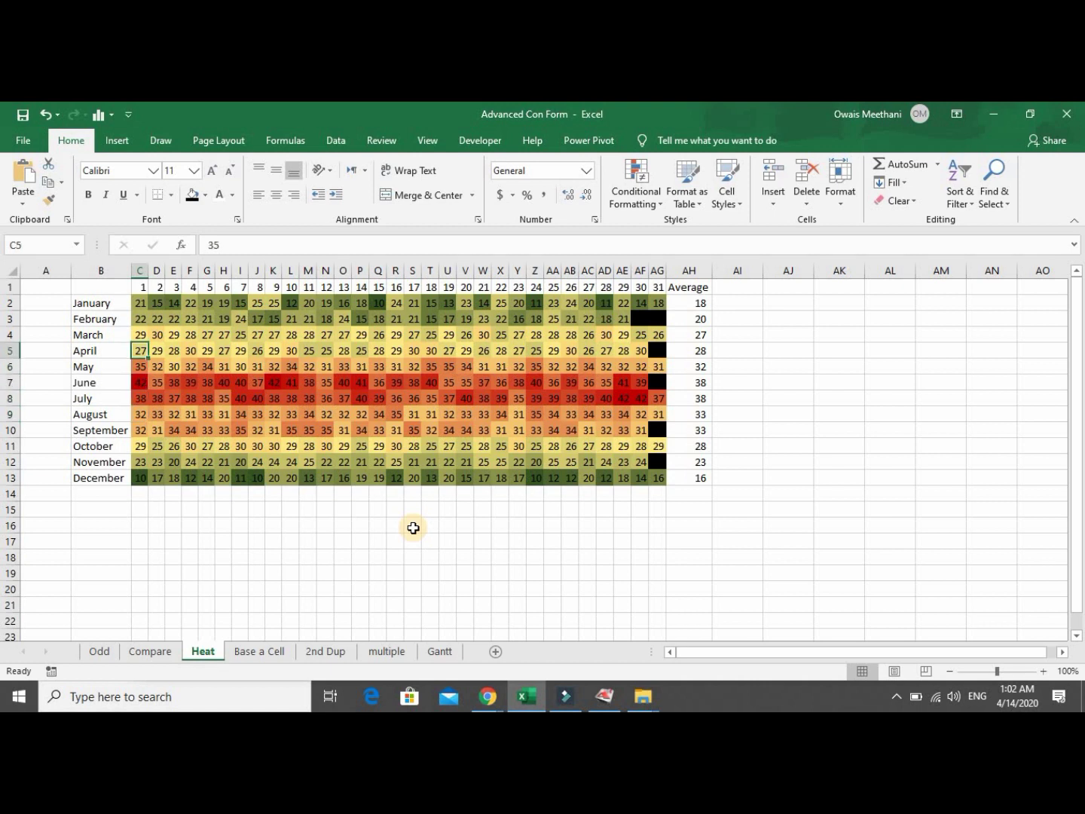
pyautogui.press('Down')
pyautogui.press('Down')
pyautogui.press('Down')
pyautogui.press('Down')
pyautogui.press('Down')
pyautogui.press('Down')
pyautogui.press('Down')
pyautogui.press('Down')
pyautogui.press('Down')
pyautogui.press('Down')
pyautogui.press('Down')
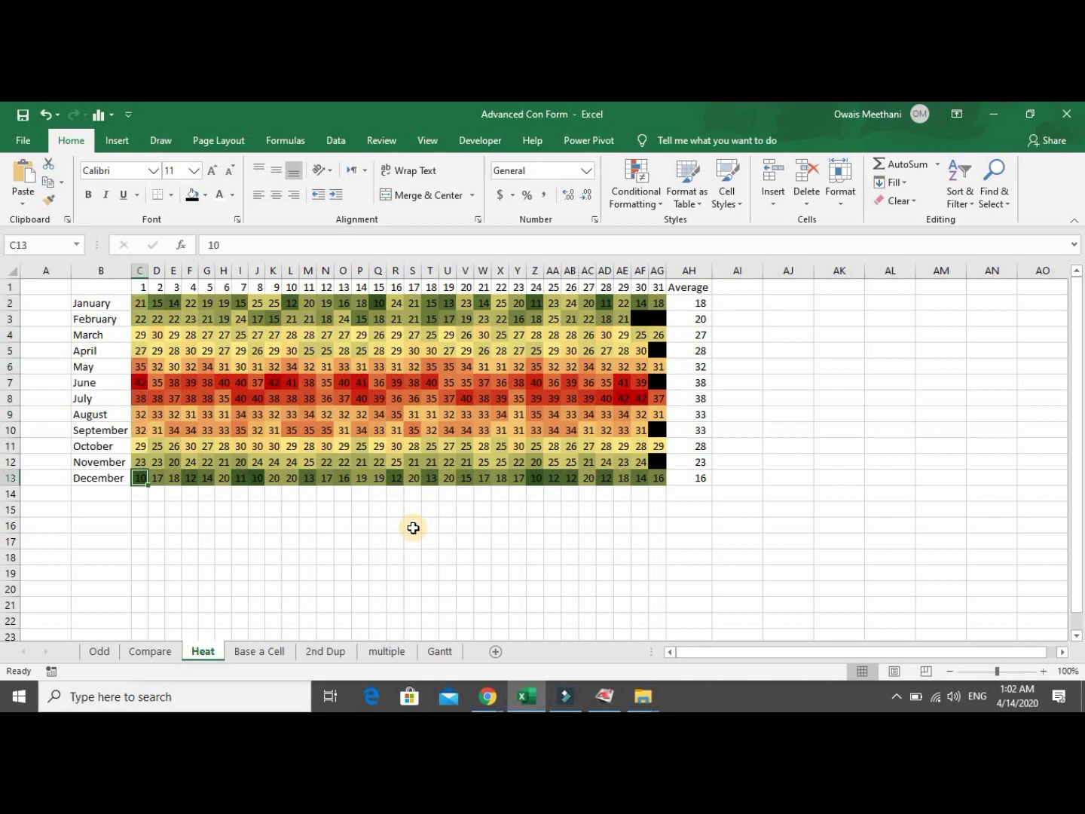
pyautogui.press('Up')
pyautogui.press('Up')
pyautogui.press('Up')
pyautogui.press('Up')
pyautogui.press('Up')
pyautogui.press('Up')
pyautogui.press('Up')
pyautogui.press('Up')
pyautogui.press('Up')
pyautogui.press('Up')
pyautogui.press('Up')
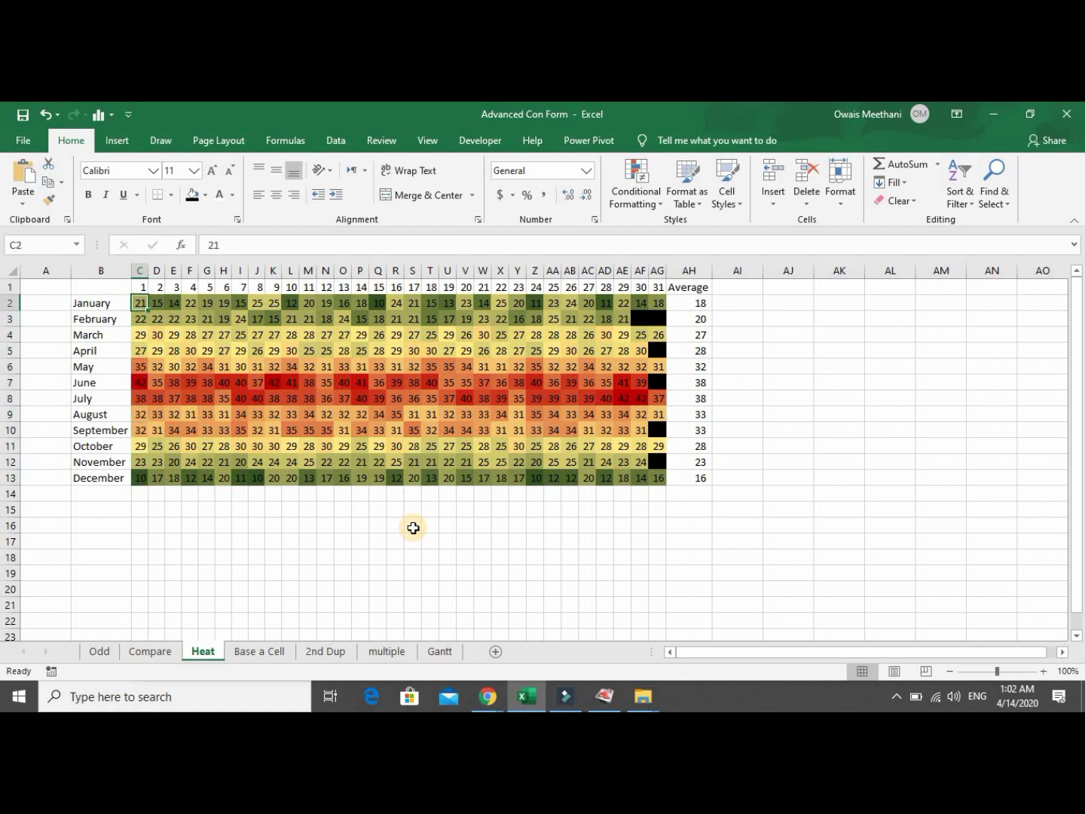
pyautogui.hotkey('shift', 'Down')
pyautogui.hotkey('shift', 'Down')
pyautogui.hotkey('shift', 'Down')
pyautogui.hotkey('shift', 'Down')
pyautogui.hotkey('shift', 'Down')
pyautogui.hotkey('shift', 'Down')
pyautogui.hotkey('shift', 'Down')
pyautogui.hotkey('shift', 'Down')
pyautogui.hotkey('shift', 'Down')
pyautogui.hotkey('shift', 'Down')
pyautogui.hotkey('shift', 'Down')
pyautogui.hotkey('shift', 'Right')
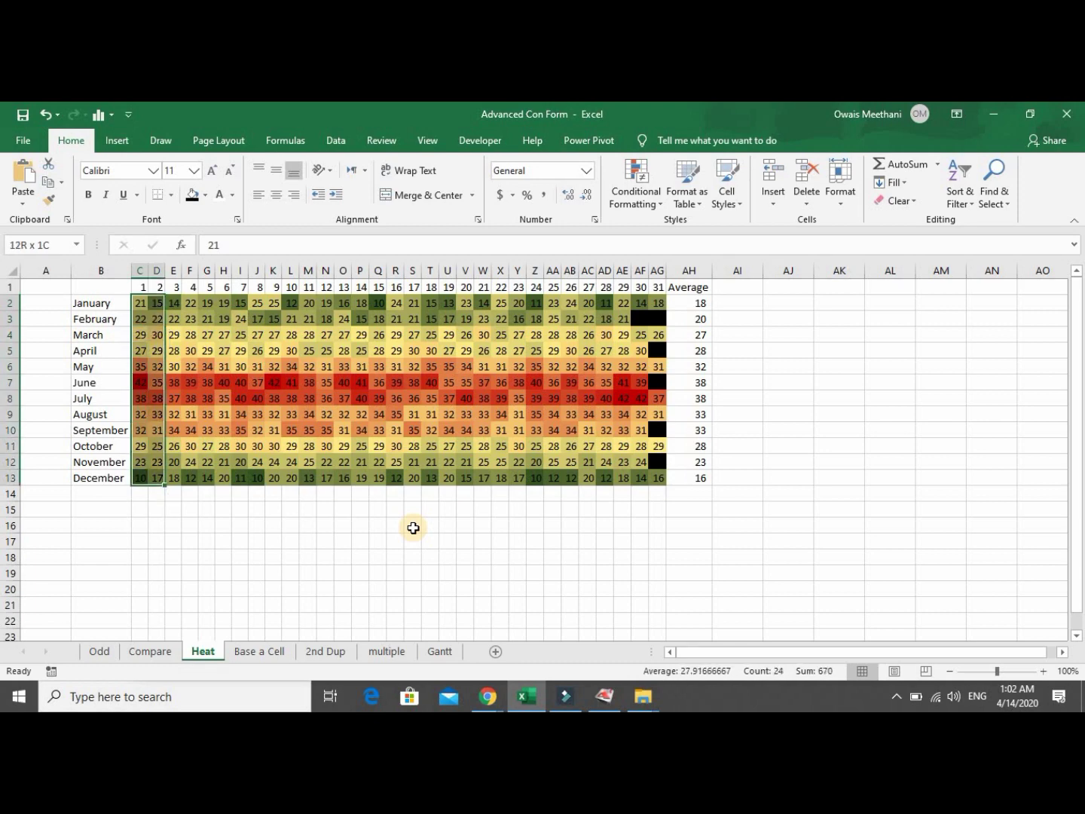
pyautogui.hotkey('shift', 'Right')
pyautogui.hotkey('shift', 'Right')
pyautogui.hotkey('shift', 'Right')
pyautogui.hotkey('shift', 'Right')
pyautogui.hotkey('shift', 'Right')
pyautogui.hotkey('shift', 'Right')
pyautogui.hotkey('shift', 'Right')
pyautogui.hotkey('shift', 'Right')
pyautogui.hotkey('shift', 'Right')
pyautogui.hotkey('shift', 'Right')
pyautogui.hotkey('shift', 'Right')
pyautogui.hotkey('shift', 'Right')
pyautogui.hotkey('shift', 'Right')
pyautogui.hotkey('shift', 'Right')
pyautogui.hotkey('shift', 'Right')
pyautogui.hotkey('shift', 'Right')
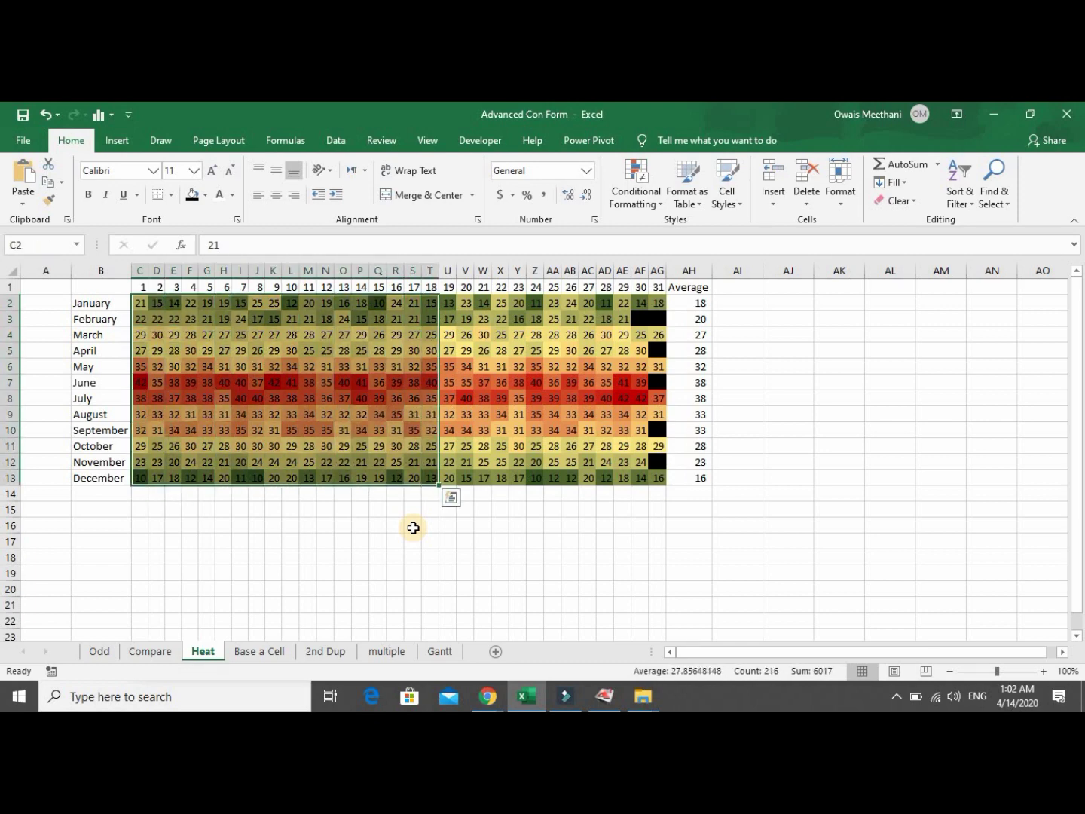
pyautogui.press('Left')
pyautogui.press('Right')
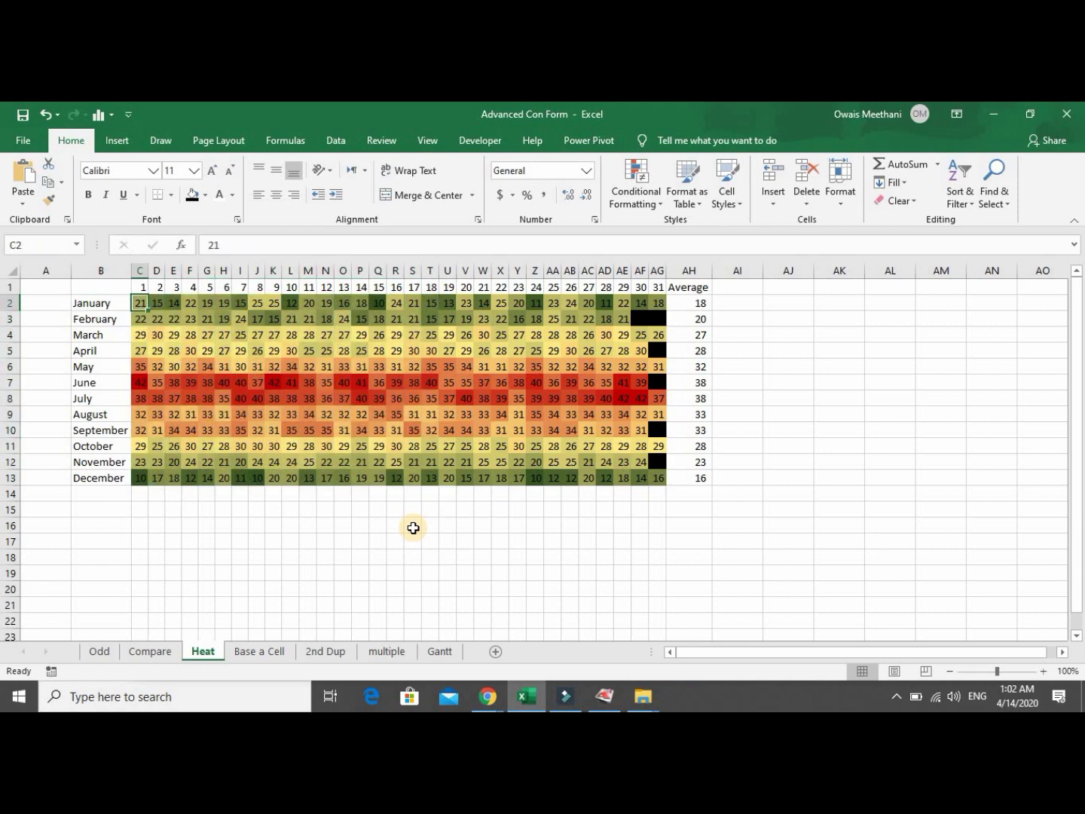
# Hide the numbers in all daily values C2:AG13 by applying the custom number format ;;; and deselect the range.
pyautogui.hotkey('shift', 'Down')
pyautogui.hotkey('ctrl', 'shift', 'Down')
pyautogui.hotkey('shift', 'Right')
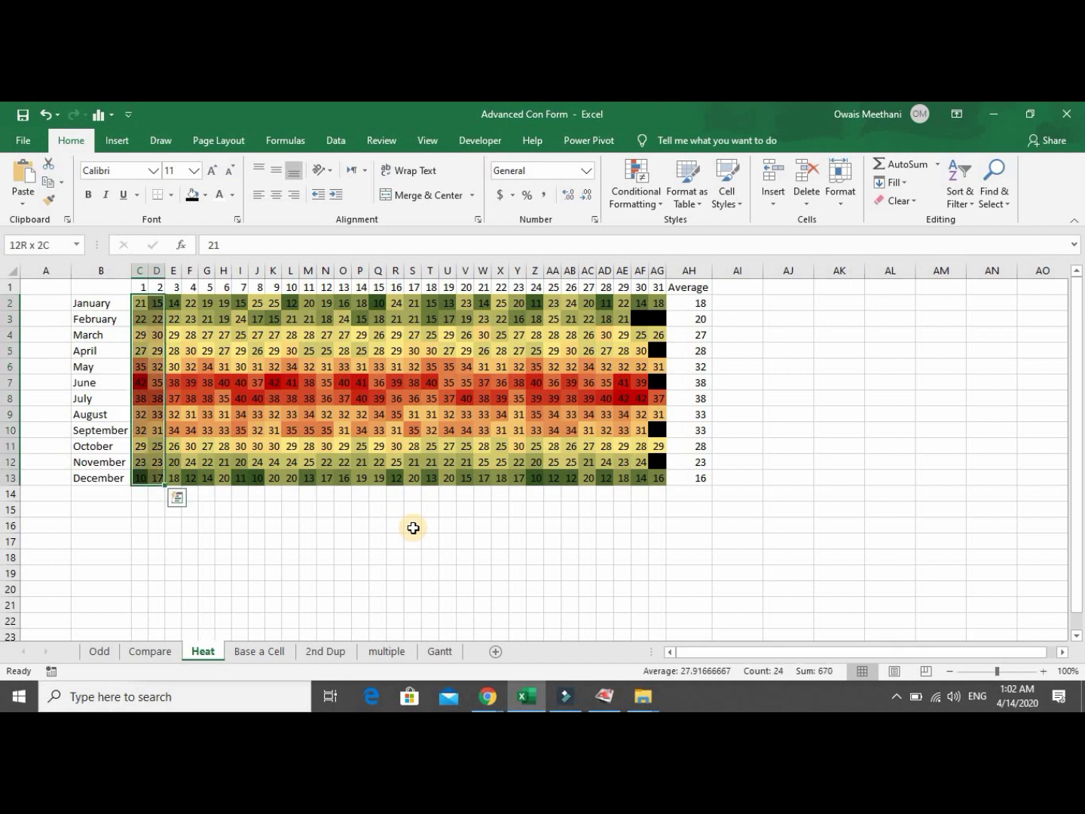
pyautogui.hotkey('shift', 'Right')
pyautogui.hotkey('shift', 'Right')
pyautogui.hotkey('shift', 'Right')
pyautogui.hotkey('shift', 'Right')
pyautogui.hotkey('shift', 'Right')
pyautogui.hotkey('shift', 'Right')
pyautogui.hotkey('shift', 'Right')
pyautogui.hotkey('shift', 'Right')
pyautogui.hotkey('shift', 'Right')
pyautogui.hotkey('shift', 'Right')
pyautogui.hotkey('shift', 'Right')
pyautogui.hotkey('shift', 'Right')
pyautogui.hotkey('shift', 'Right')
pyautogui.hotkey('shift', 'Right')
pyautogui.hotkey('shift', 'Right')
pyautogui.hotkey('shift', 'Right')
pyautogui.hotkey('shift', 'Right')
pyautogui.hotkey('shift', 'Right')
pyautogui.hotkey('shift', 'Right')
pyautogui.hotkey('shift', 'Right')
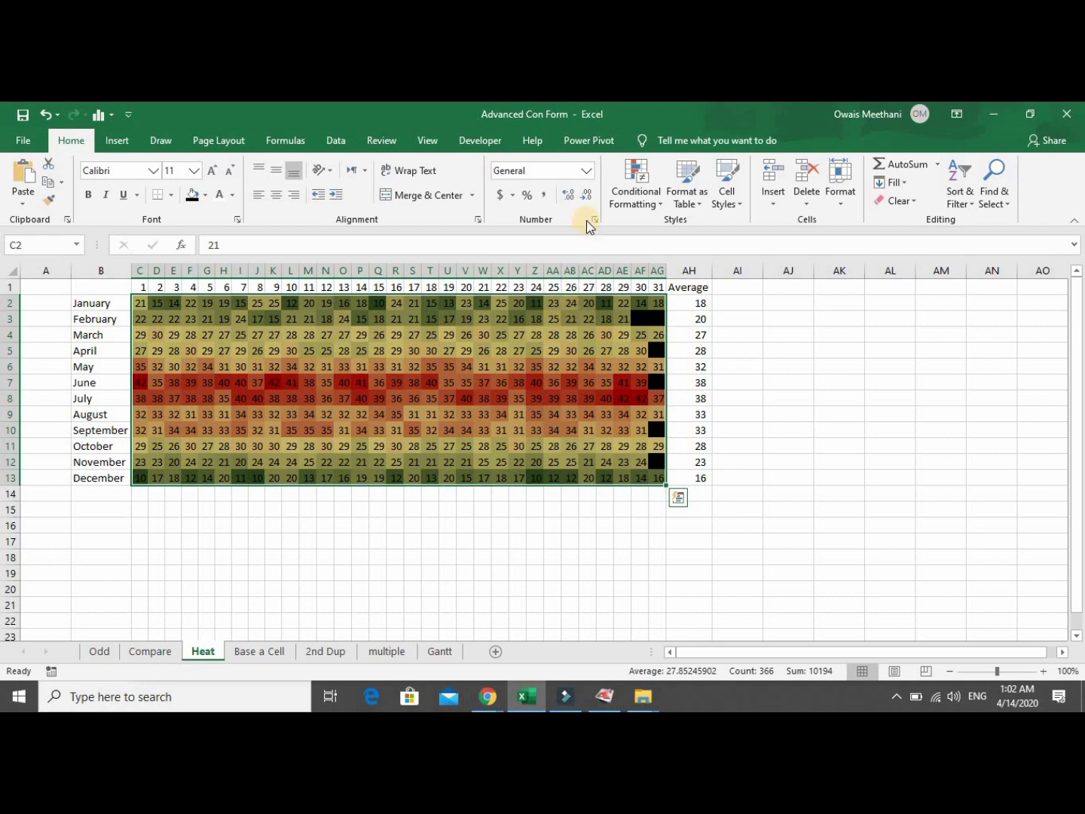
pyautogui.click(585, 171)
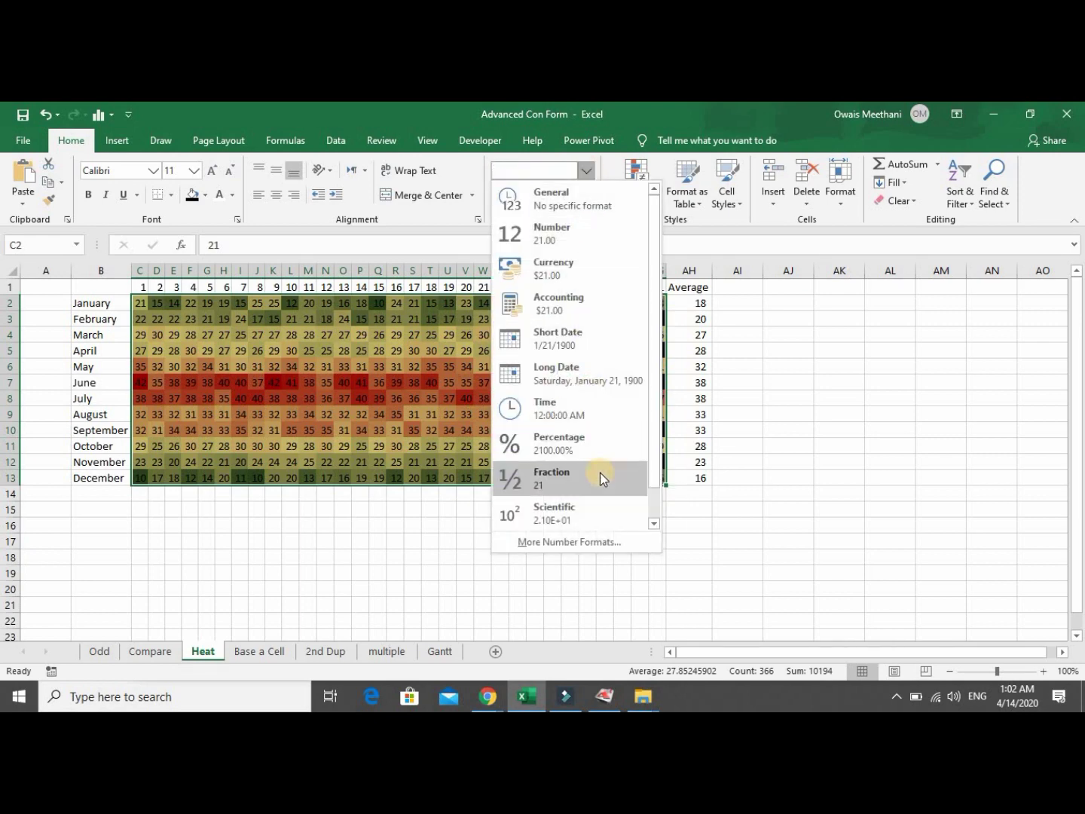
pyautogui.click(607, 543)
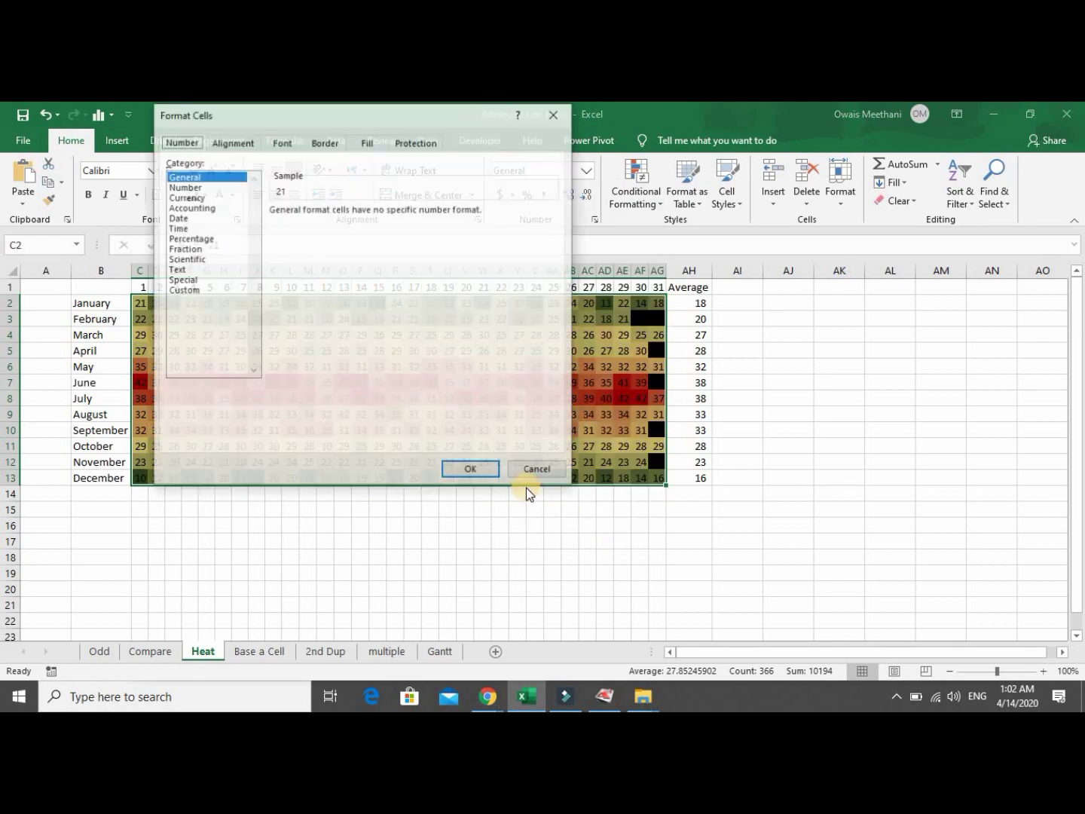
pyautogui.click(174, 291)
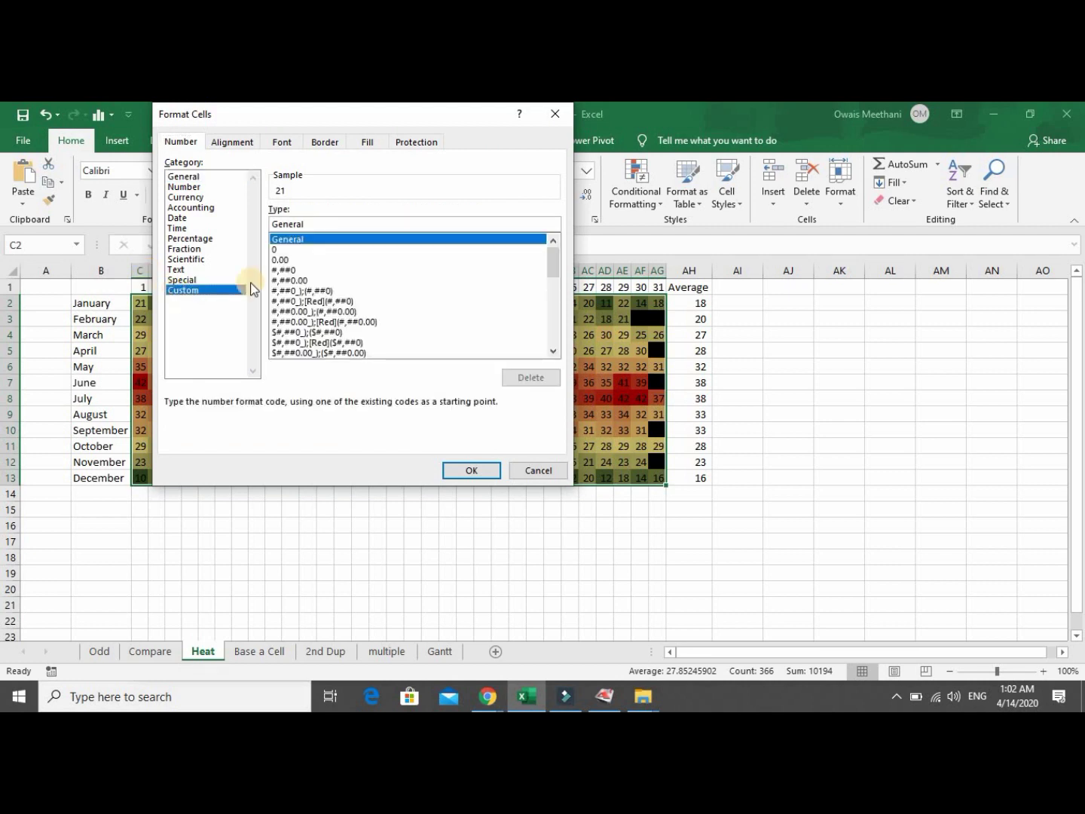
pyautogui.moveTo(325, 220); pyautogui.dragTo(204, 228)
pyautogui.write(';;;')
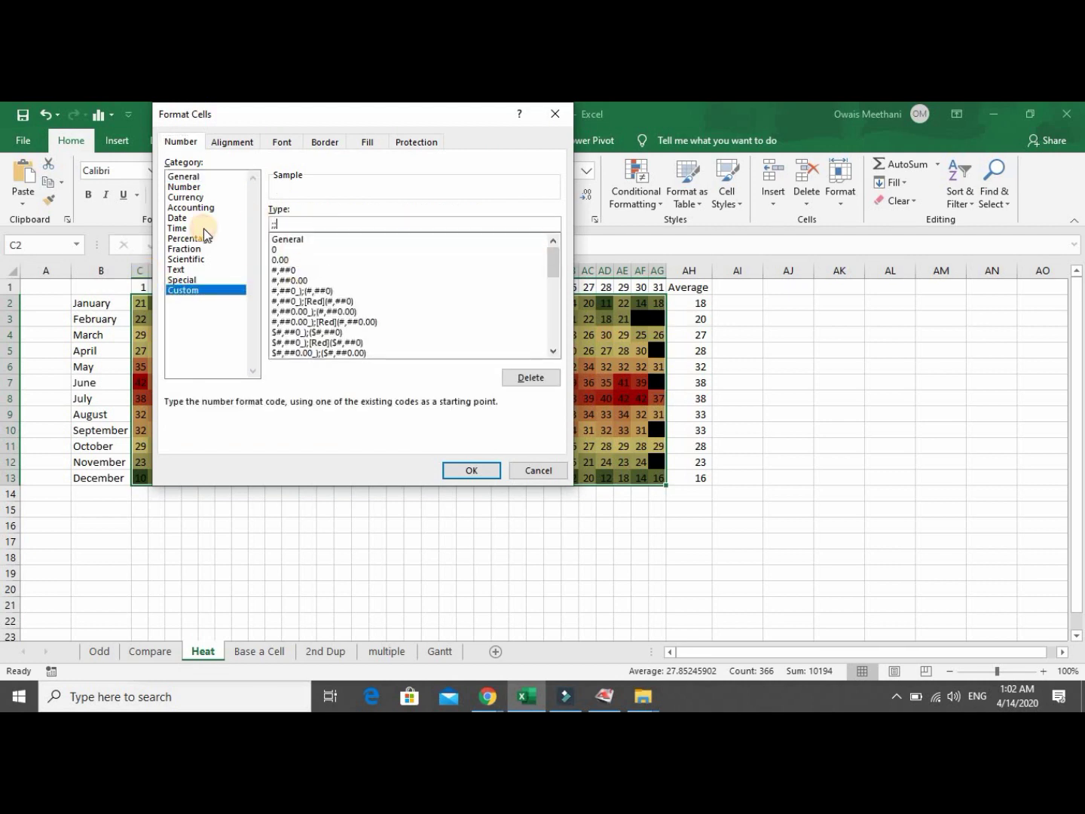
pyautogui.click(472, 471)
pyautogui.click(380, 539)
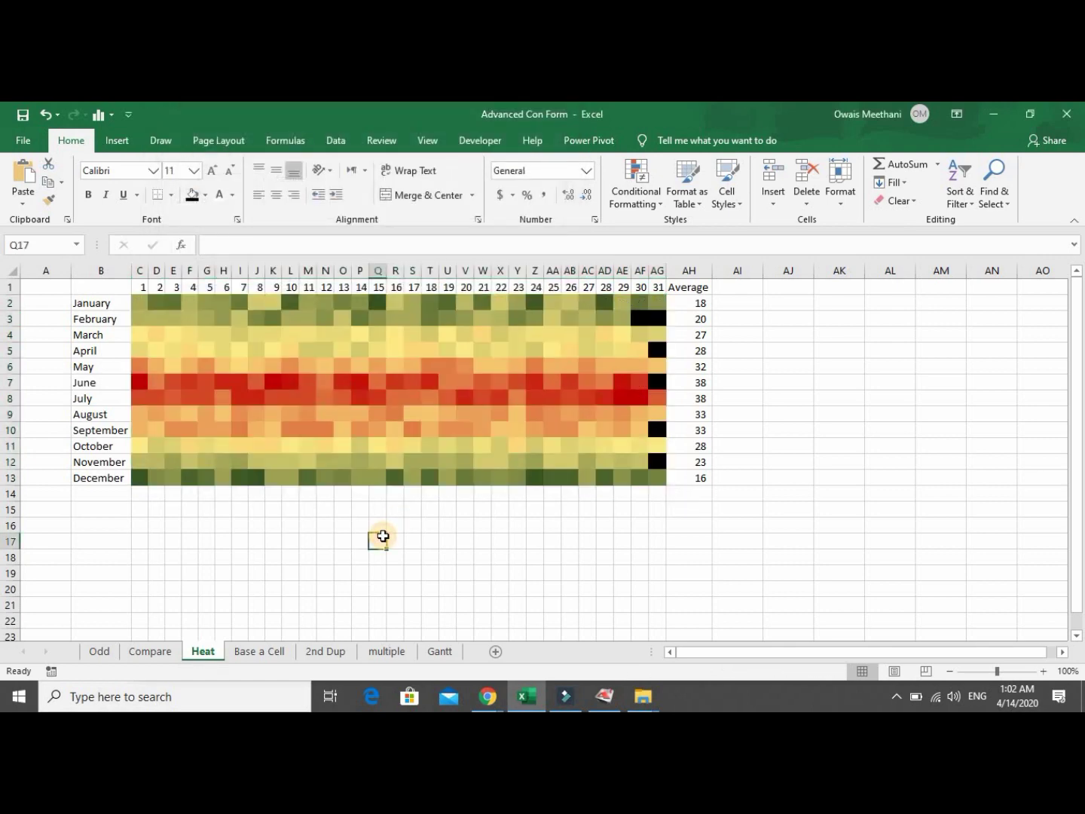
# Examine the heat map with hidden numbers along the day 15 column and move on to the day 10 header.
pyautogui.press('Up')
pyautogui.press('Up')
pyautogui.press('Up')
pyautogui.press('Up')
pyautogui.press('Up')
pyautogui.press('Up')
pyautogui.press('Up')
pyautogui.press('Up')
pyautogui.press('Up')
pyautogui.press('Up')
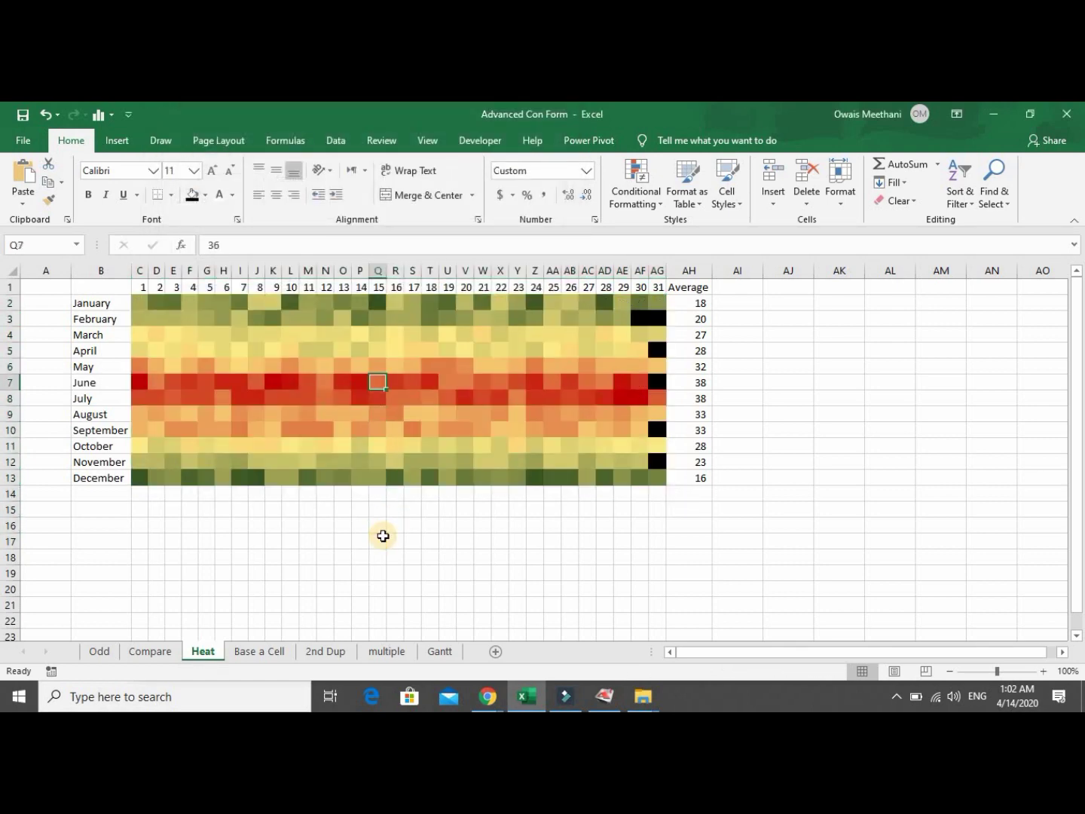
pyautogui.press('Up')
pyautogui.press('Up')
pyautogui.press('Up')
pyautogui.press('Up')
pyautogui.press('Up')
pyautogui.press('Up')
pyautogui.press('Left')
pyautogui.press('Left')
pyautogui.press('Left')
pyautogui.press('Left')
pyautogui.press('Left')
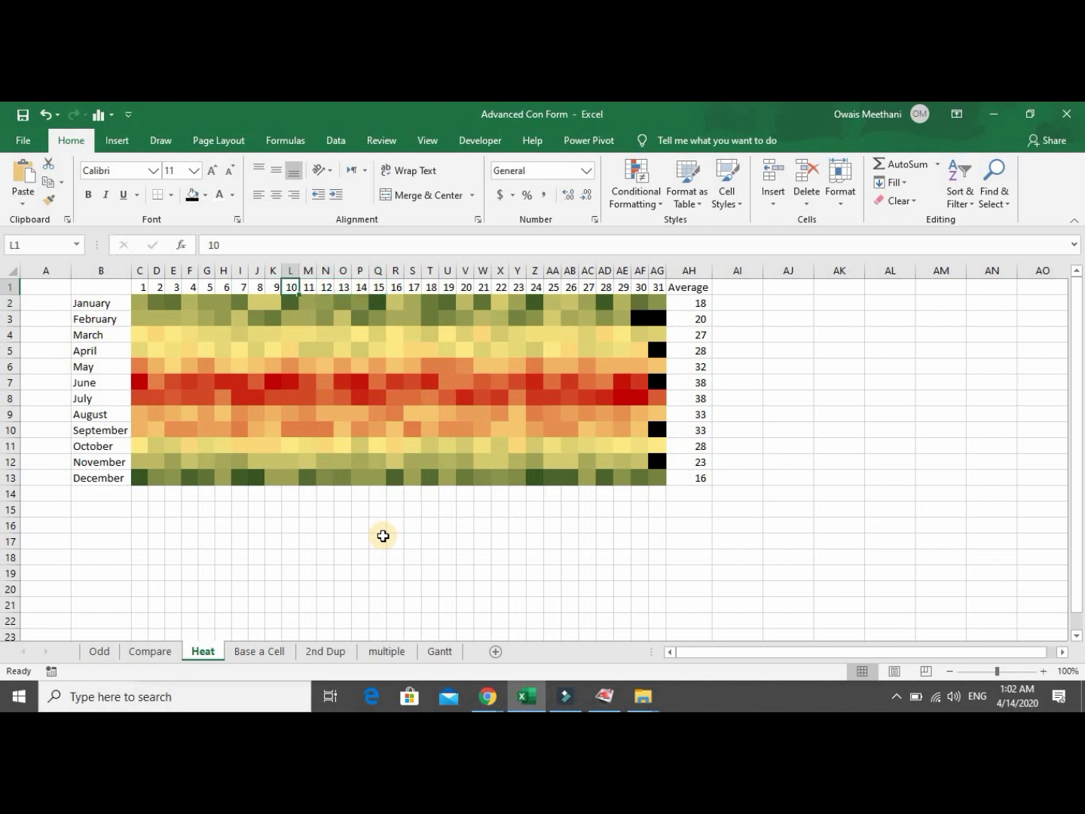
# Examine the heat map colors along the January row from day 10 back to day 2 and down the day 2 column to December.
pyautogui.press('Down')
pyautogui.press('Down')
pyautogui.press('Up')
pyautogui.press('Left')
pyautogui.press('Left')
pyautogui.press('Left')
pyautogui.press('Left')
pyautogui.press('Left')
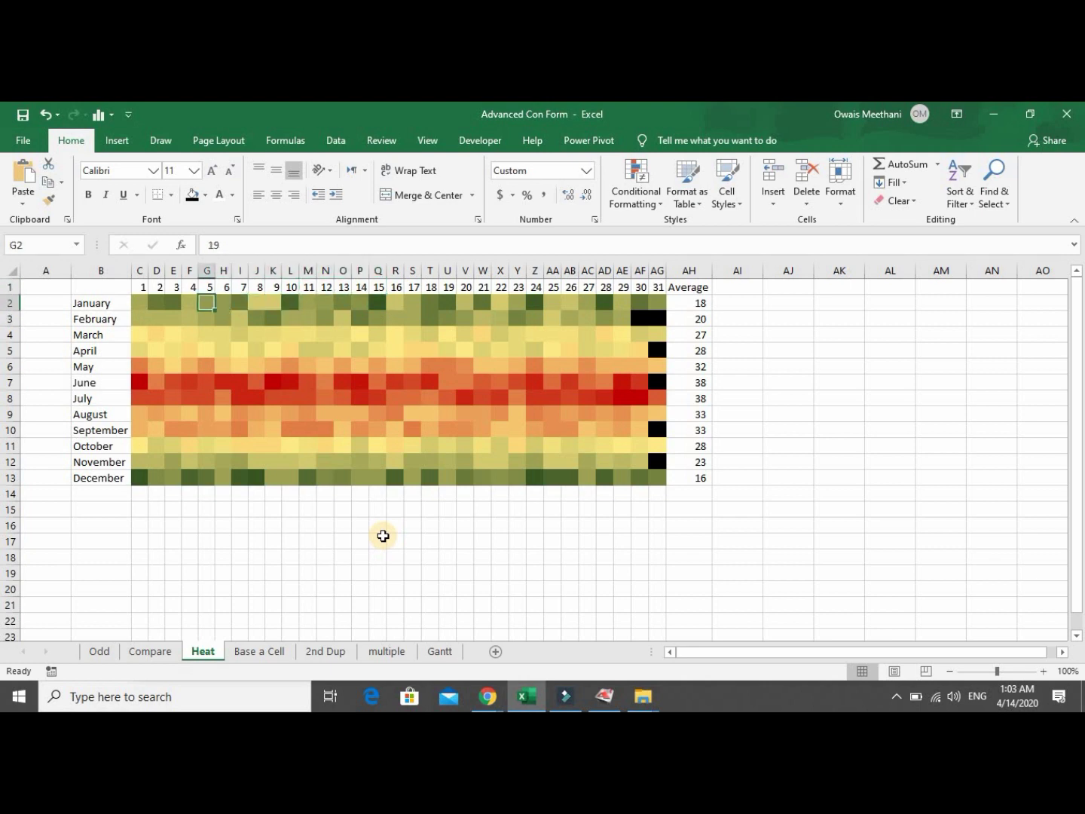
pyautogui.press('Left')
pyautogui.press('Left')
pyautogui.press('Left')
pyautogui.press('Down')
pyautogui.press('Down')
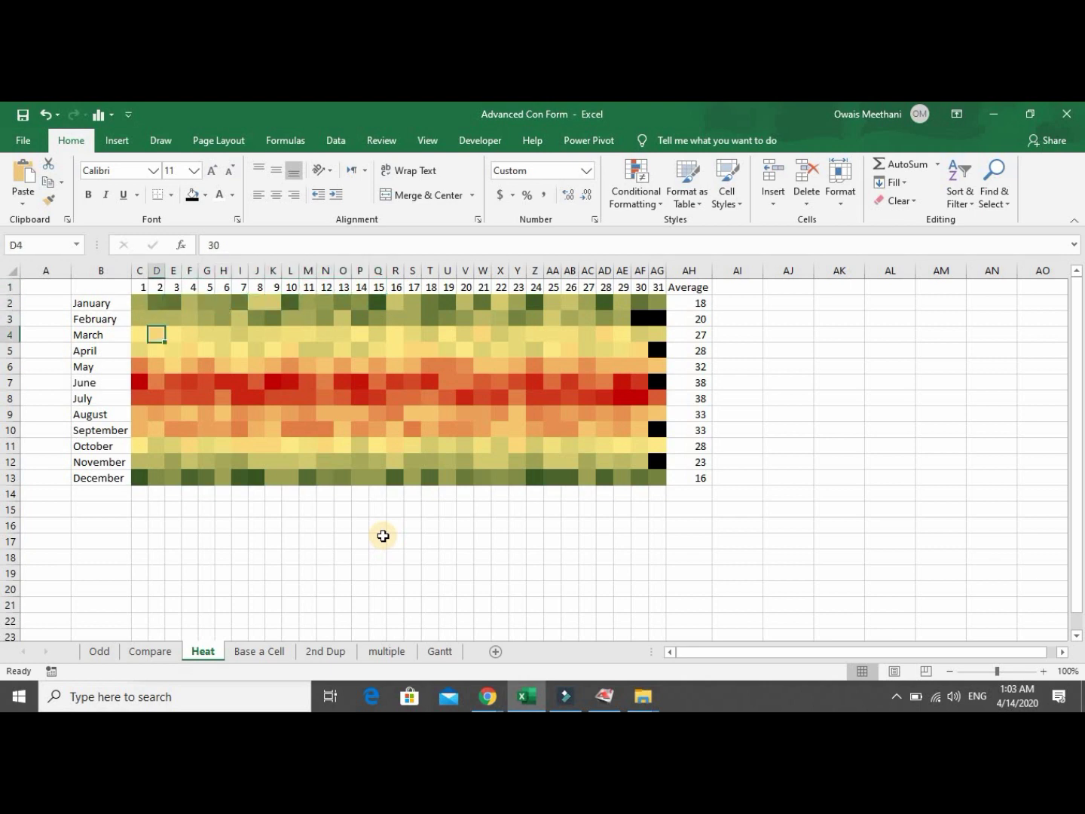
pyautogui.press('Down')
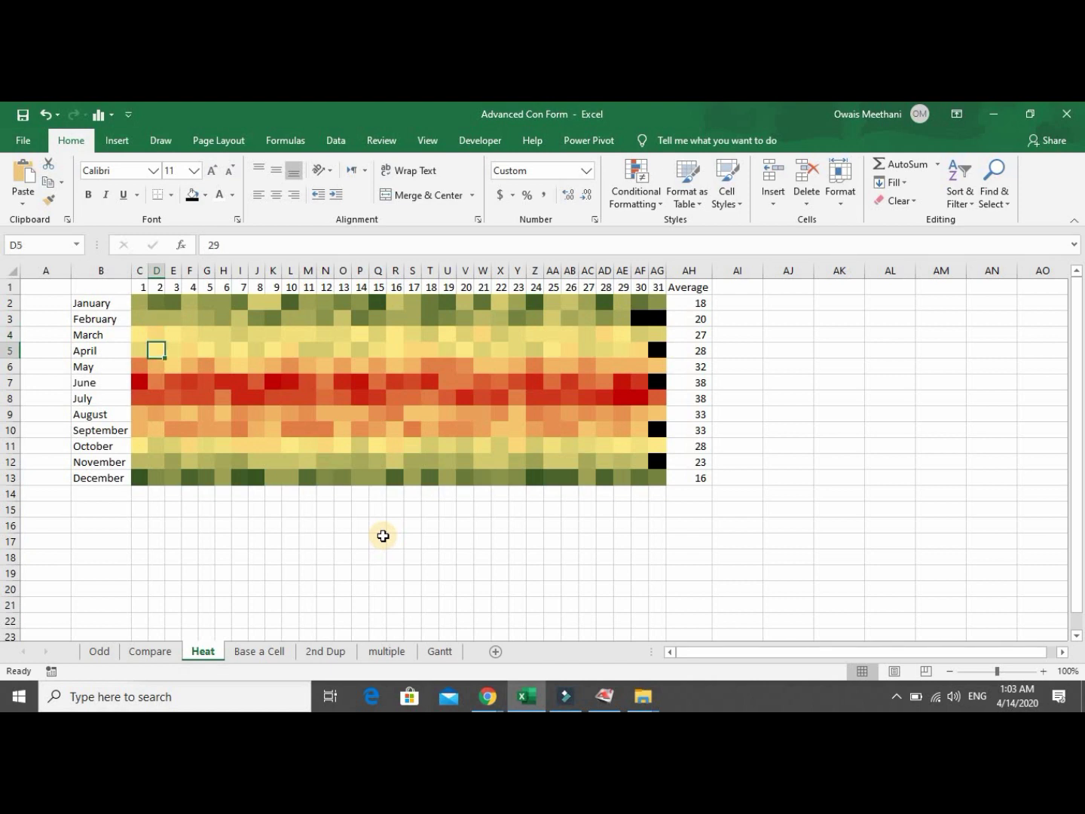
pyautogui.press('Down')
pyautogui.press('Down')
pyautogui.press('Down')
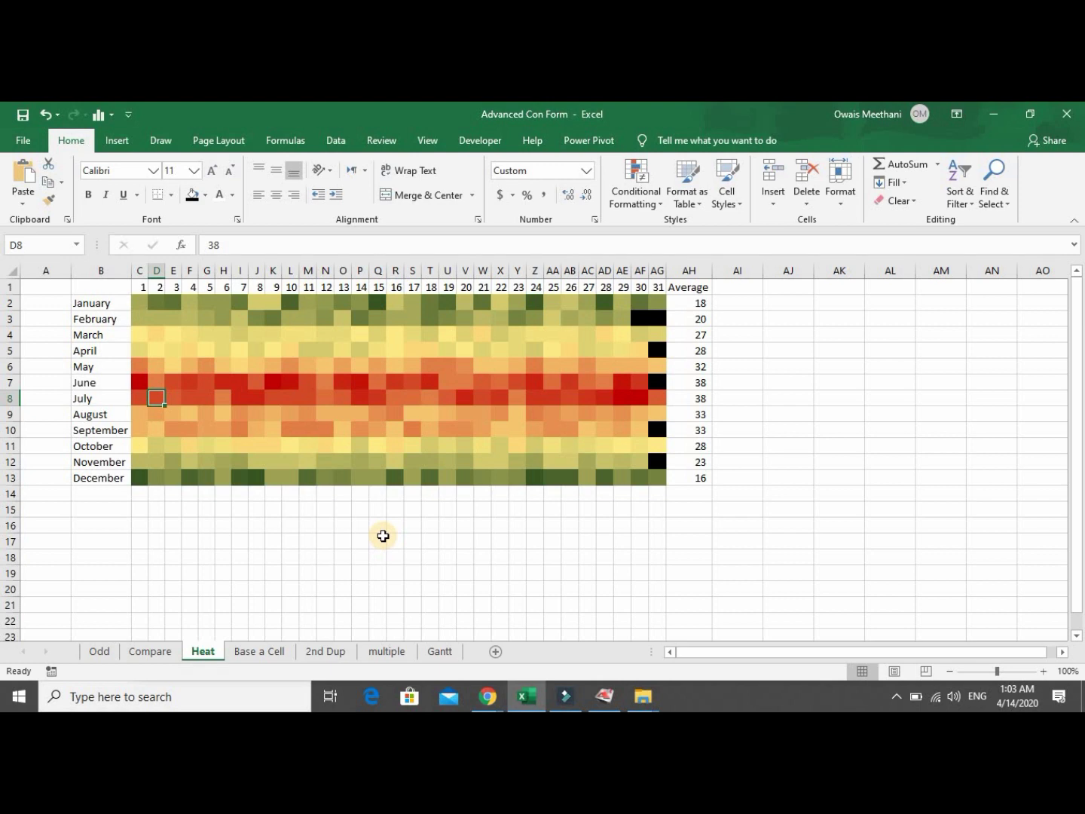
pyautogui.press('Down')
pyautogui.press('Down')
pyautogui.press('Down')
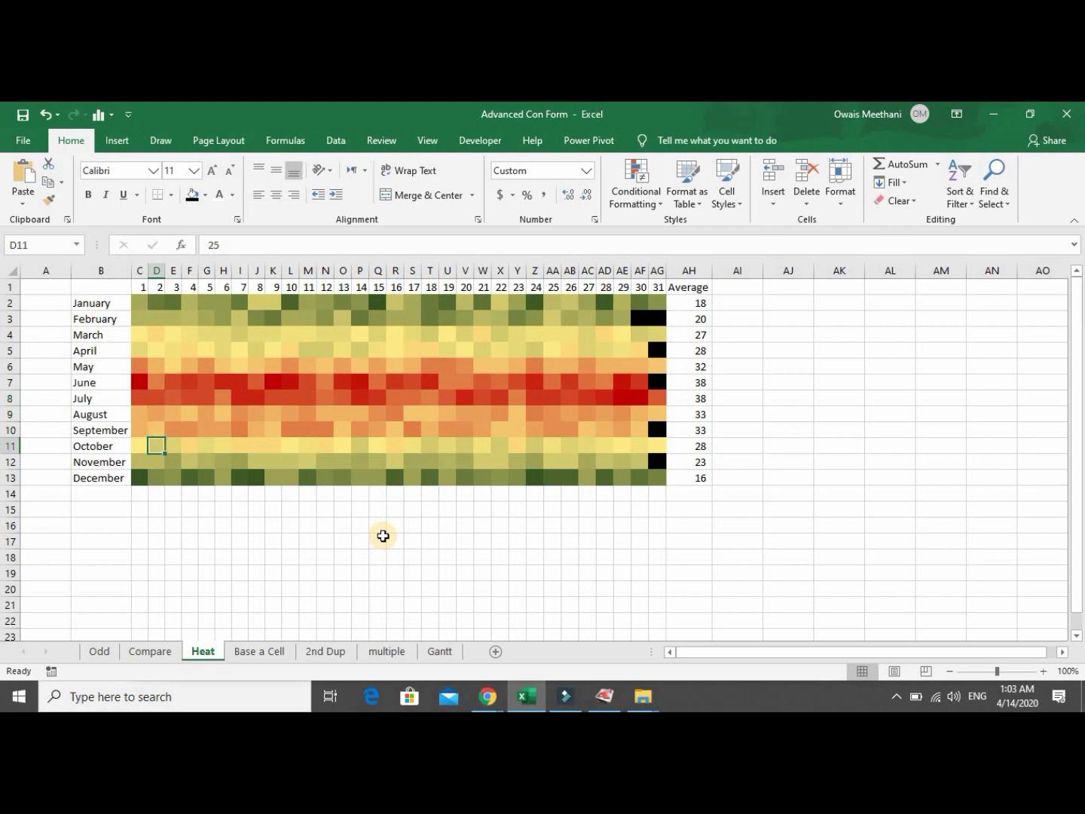
pyautogui.press('Down')
pyautogui.press('Up')
pyautogui.press('Down')
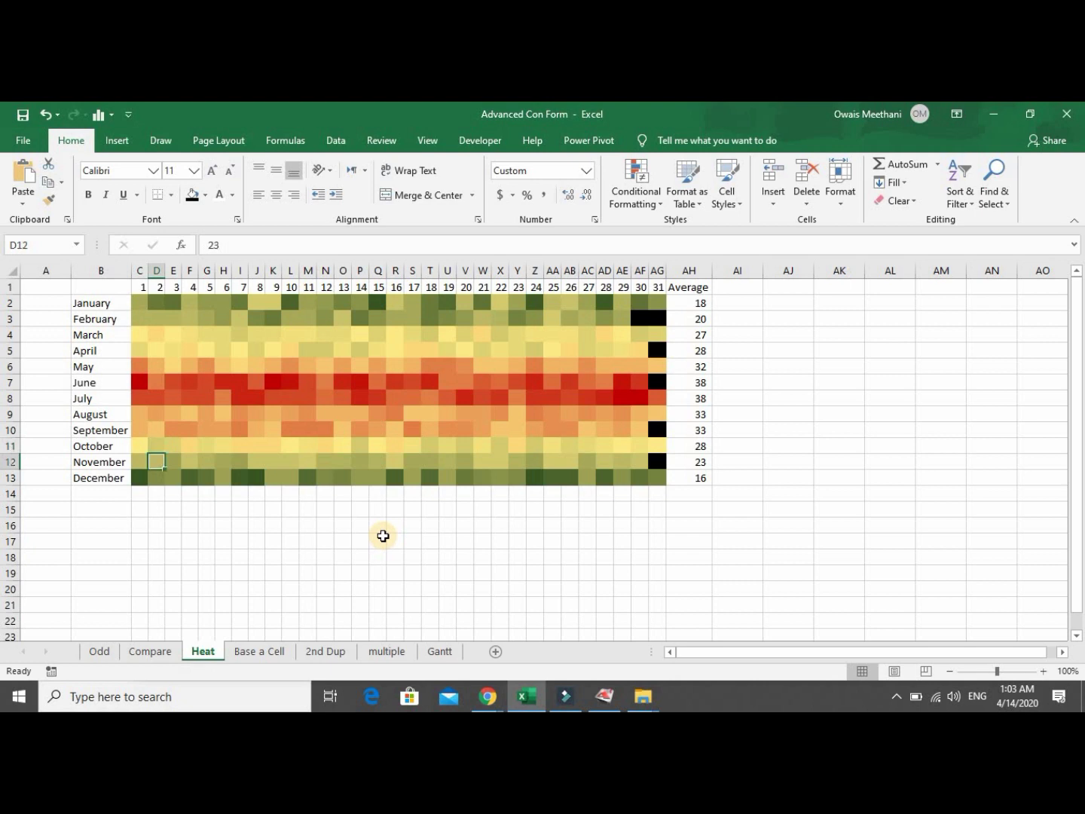
pyautogui.press('Down')
# Apply the Red - Yellow - Green color scale to the monthly averages in AH2:AH13.
pyautogui.press('Right')
pyautogui.press('Right')
pyautogui.press('Right')
pyautogui.press('Right')
pyautogui.press('Right')
pyautogui.press('Right')
pyautogui.press('Right')
pyautogui.press('Right')
pyautogui.press('Right')
pyautogui.press('Right')
pyautogui.press('Right')
pyautogui.press('Right')
pyautogui.press('Right')
pyautogui.press('Right')
pyautogui.press('Right')
pyautogui.press('Right')
pyautogui.press('Right')
pyautogui.press('Right')
pyautogui.press('Right')
pyautogui.press('Right')
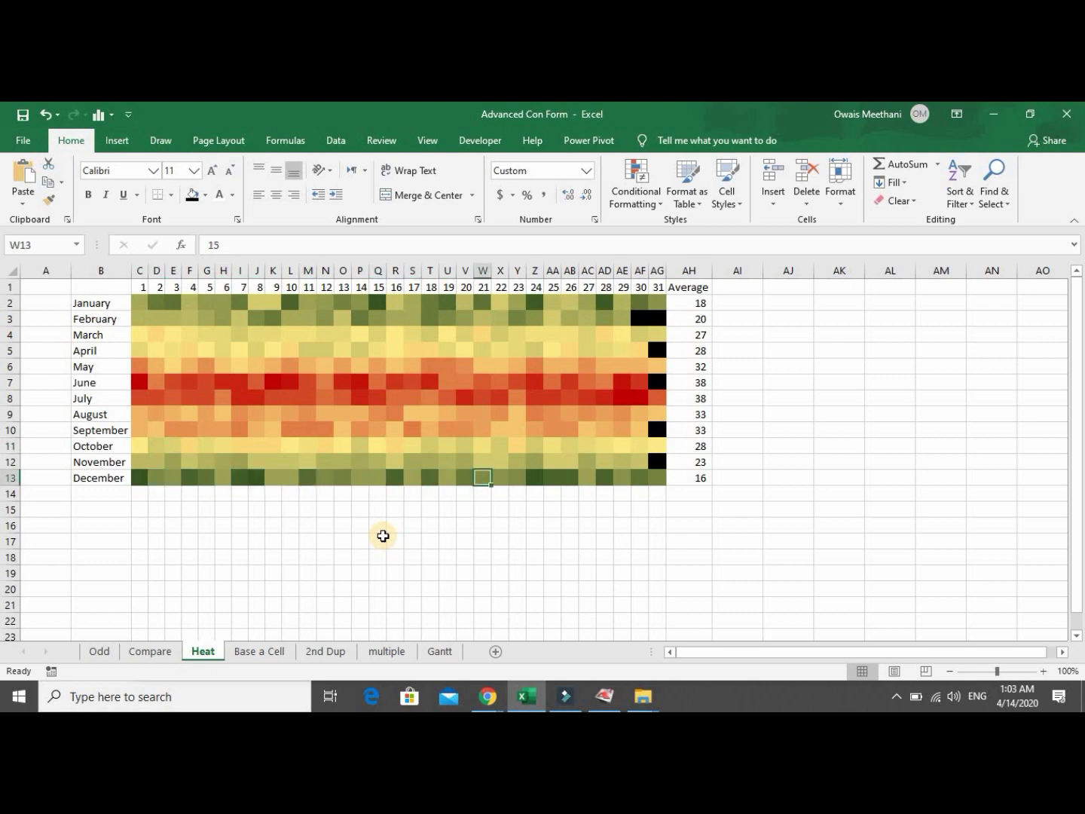
pyautogui.press('Right')
pyautogui.press('Right')
pyautogui.press('Right')
pyautogui.press('Right')
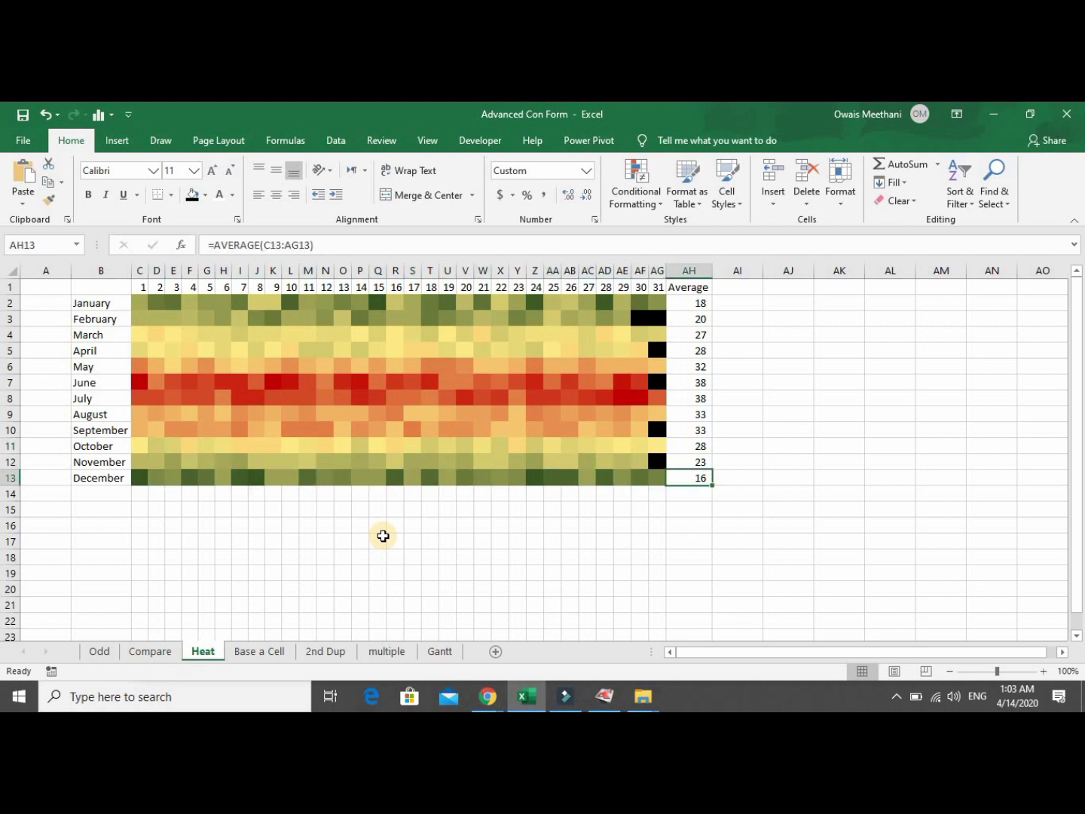
pyautogui.hotkey('shift', 'Up')
pyautogui.hotkey('shift', 'Up')
pyautogui.hotkey('shift', 'Up')
pyautogui.hotkey('shift', 'Up')
pyautogui.hotkey('shift', 'Up')
pyautogui.hotkey('shift', 'Up')
pyautogui.hotkey('shift', 'Up')
pyautogui.hotkey('shift', 'Up')
pyautogui.hotkey('shift', 'Up')
pyautogui.hotkey('shift', 'Up')
pyautogui.hotkey('shift', 'Up')
pyautogui.hotkey('shift', 'Up')
pyautogui.hotkey('shift', 'Down')
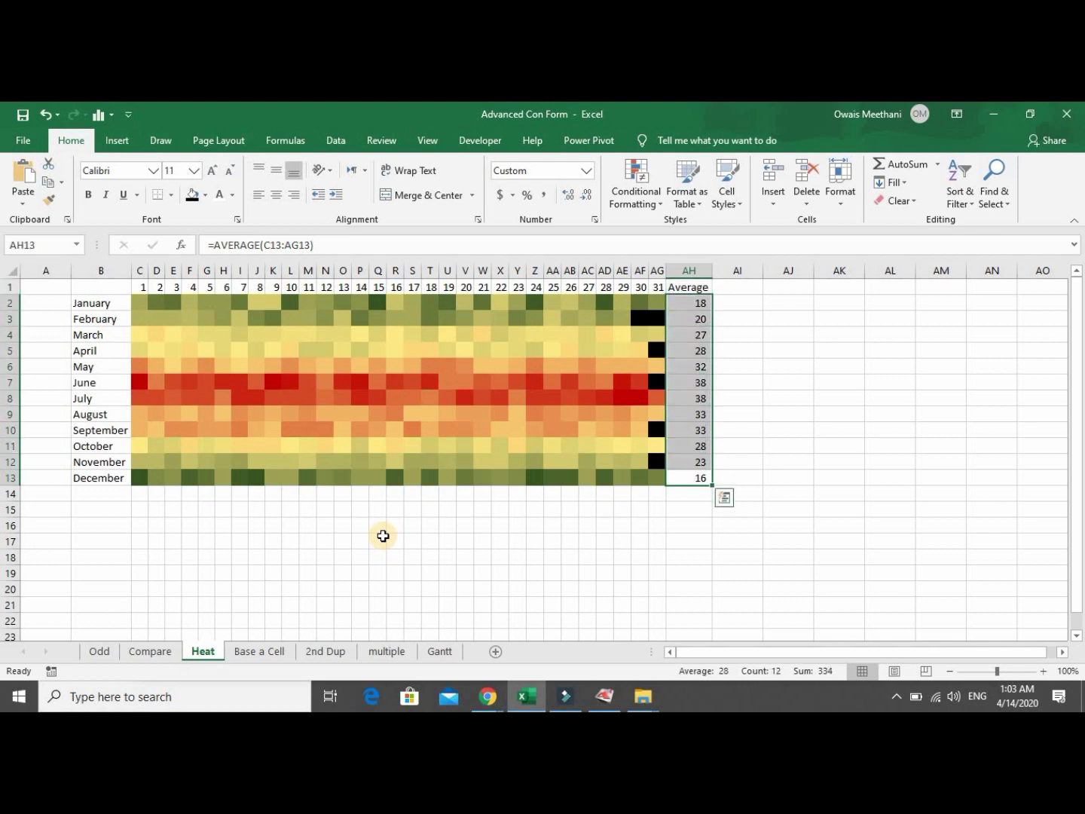
pyautogui.click(653, 205)
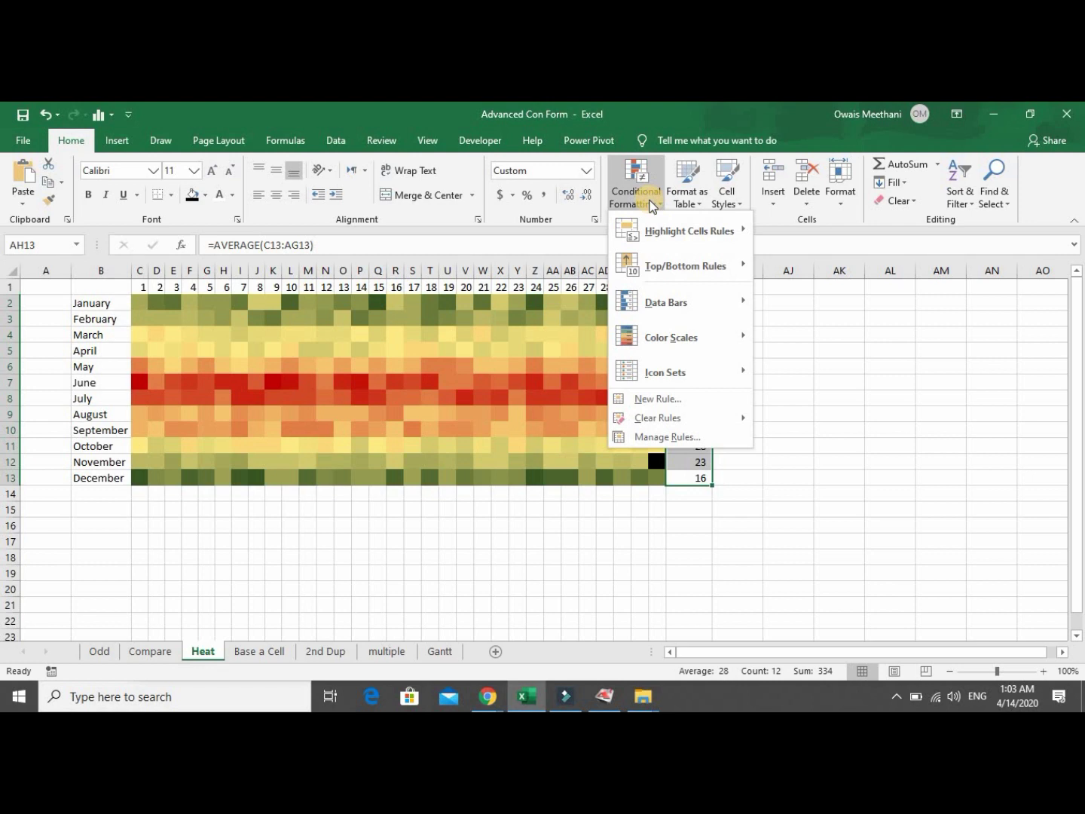
pyautogui.moveTo(660, 341)
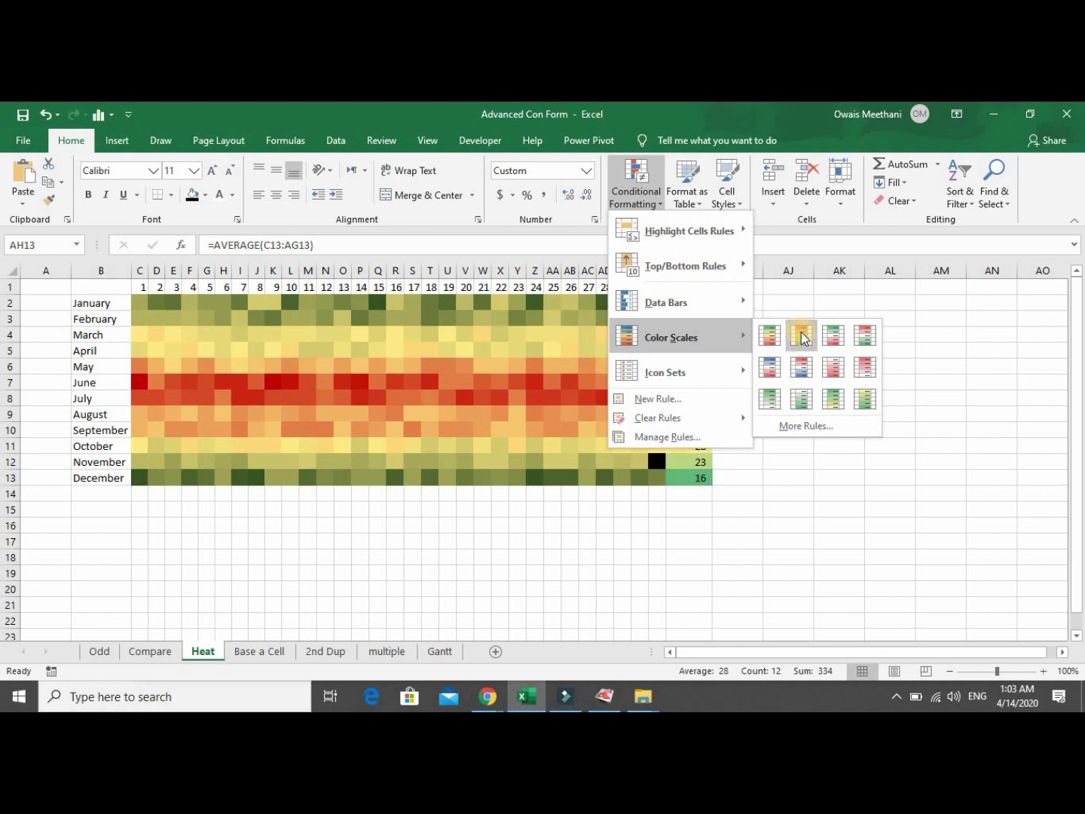
pyautogui.click(802, 335)
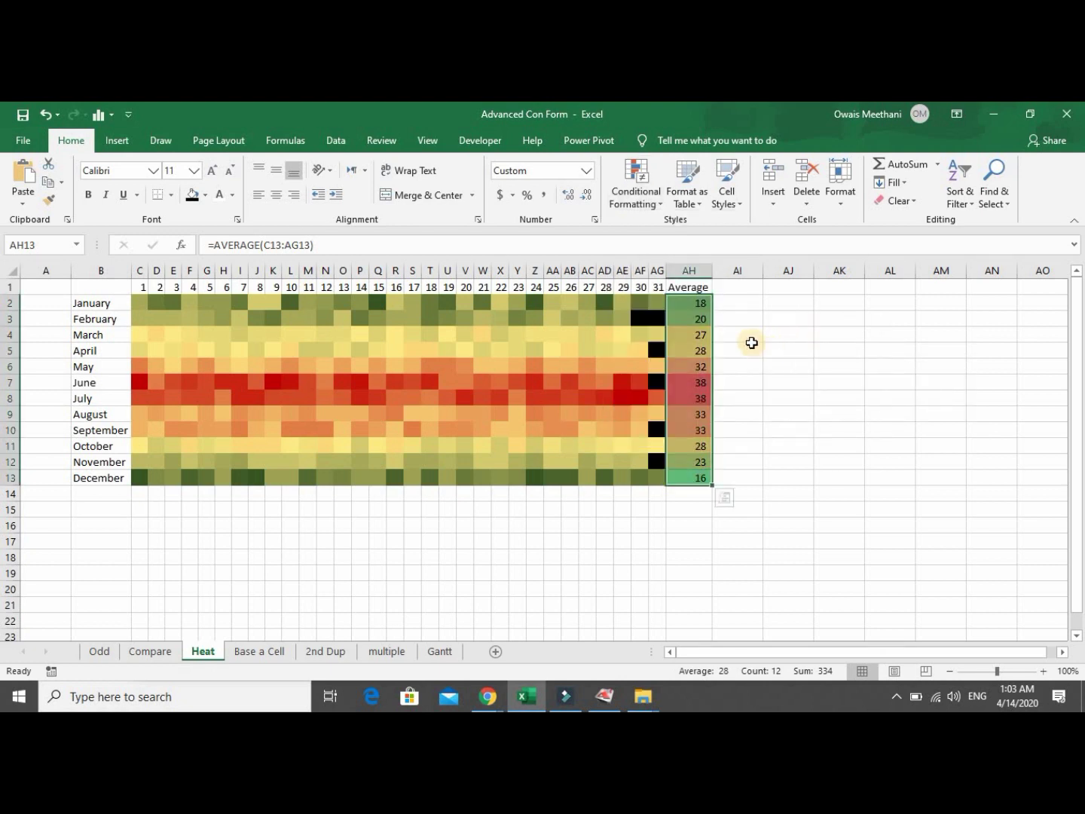
# Examine the color scale on the monthly averages from January down to December and back up to February.
pyautogui.click(696, 304)
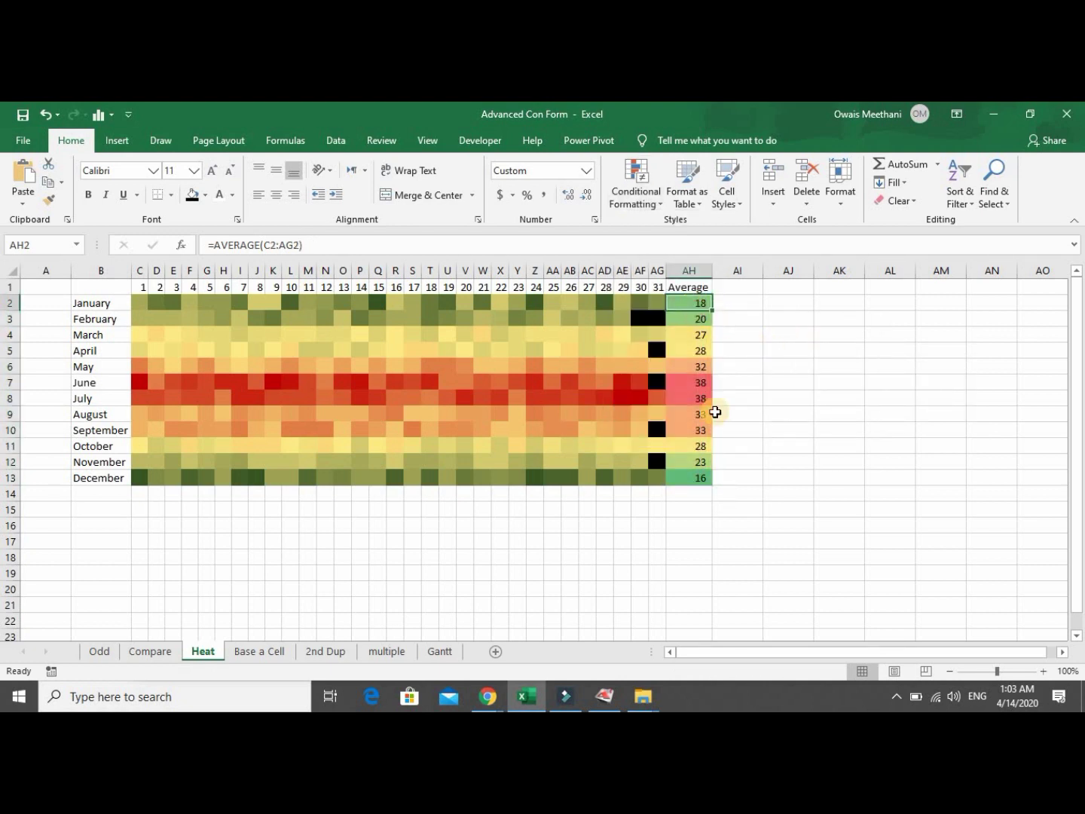
pyautogui.press('Down')
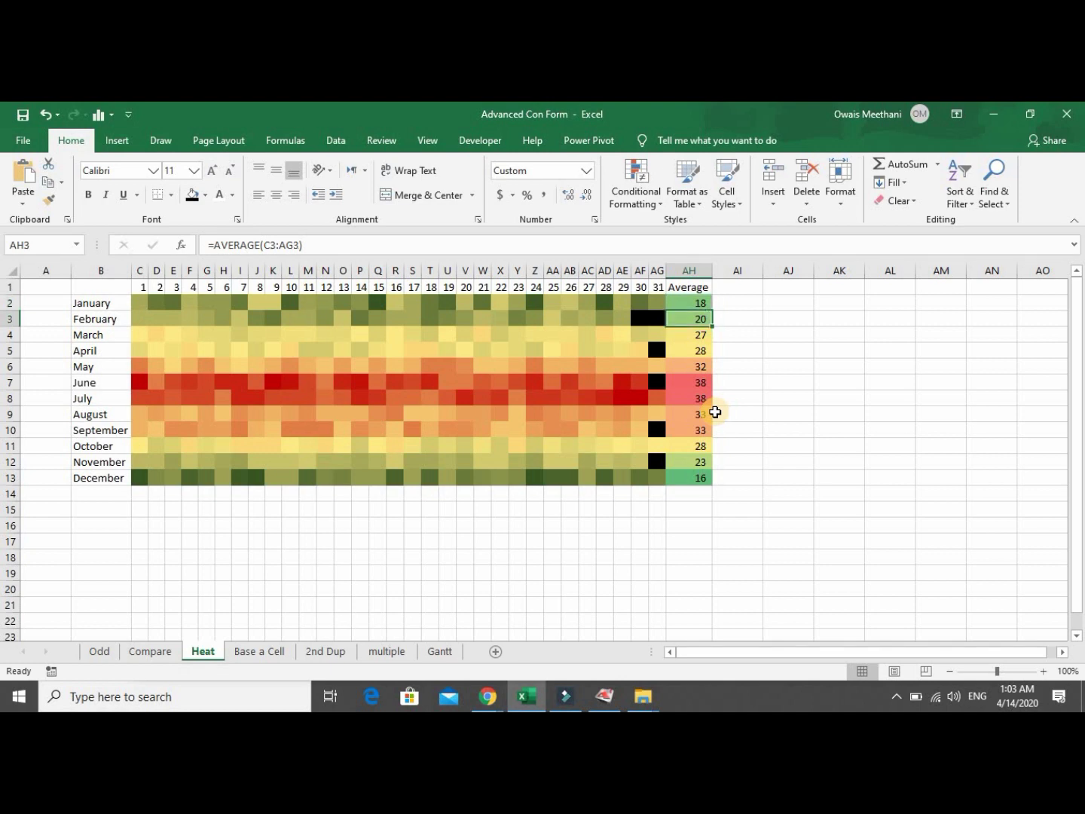
pyautogui.press('Down')
pyautogui.press('Down')
pyautogui.press('Down')
pyautogui.press('Down')
pyautogui.press('Down')
pyautogui.press('Down')
pyautogui.press('Down')
pyautogui.press('Down')
pyautogui.press('Down')
pyautogui.press('Down')
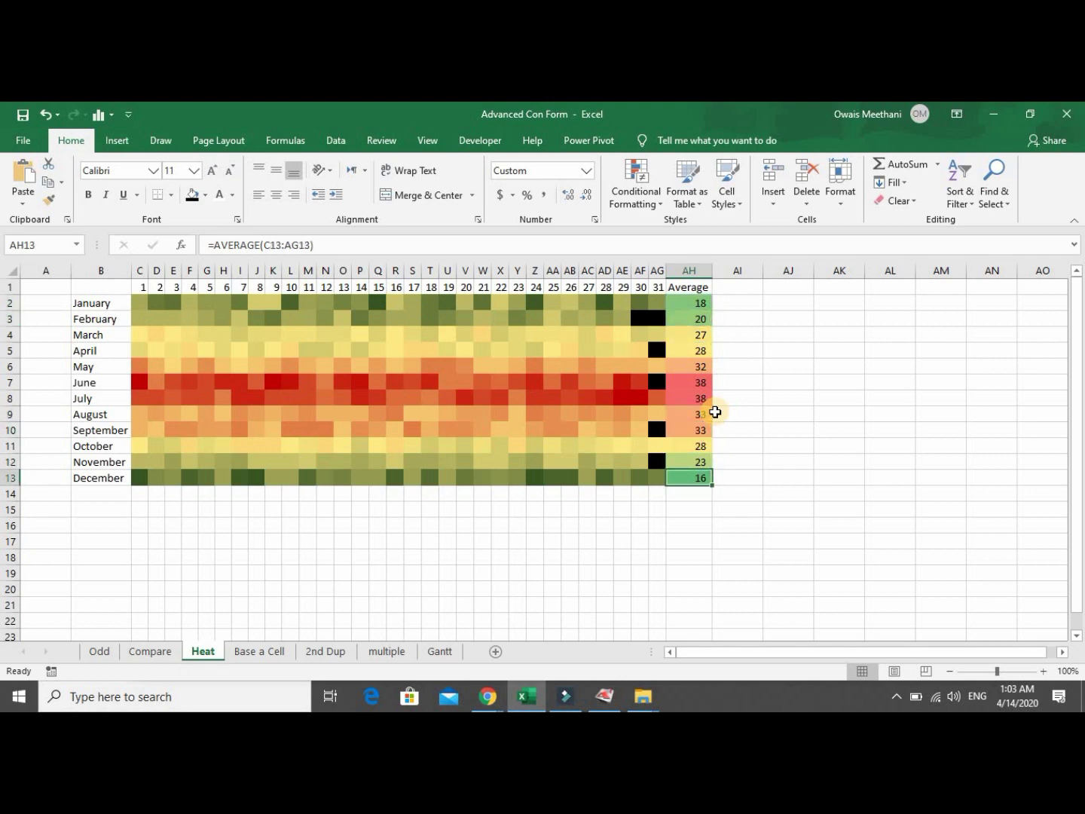
pyautogui.press('Up')
pyautogui.press('Up')
pyautogui.press('Up')
pyautogui.press('Up')
pyautogui.press('Up')
pyautogui.press('Up')
pyautogui.press('Up')
pyautogui.press('Up')
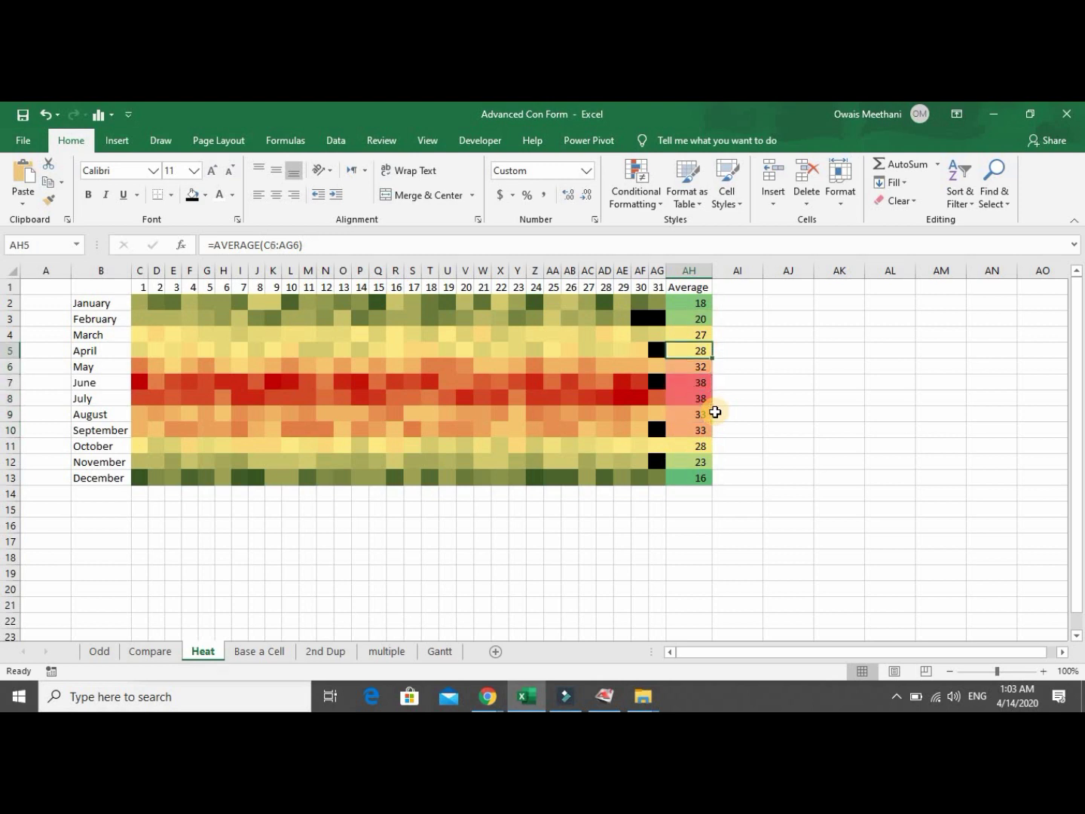
pyautogui.press('Down')
pyautogui.press('Down')
pyautogui.press('Down')
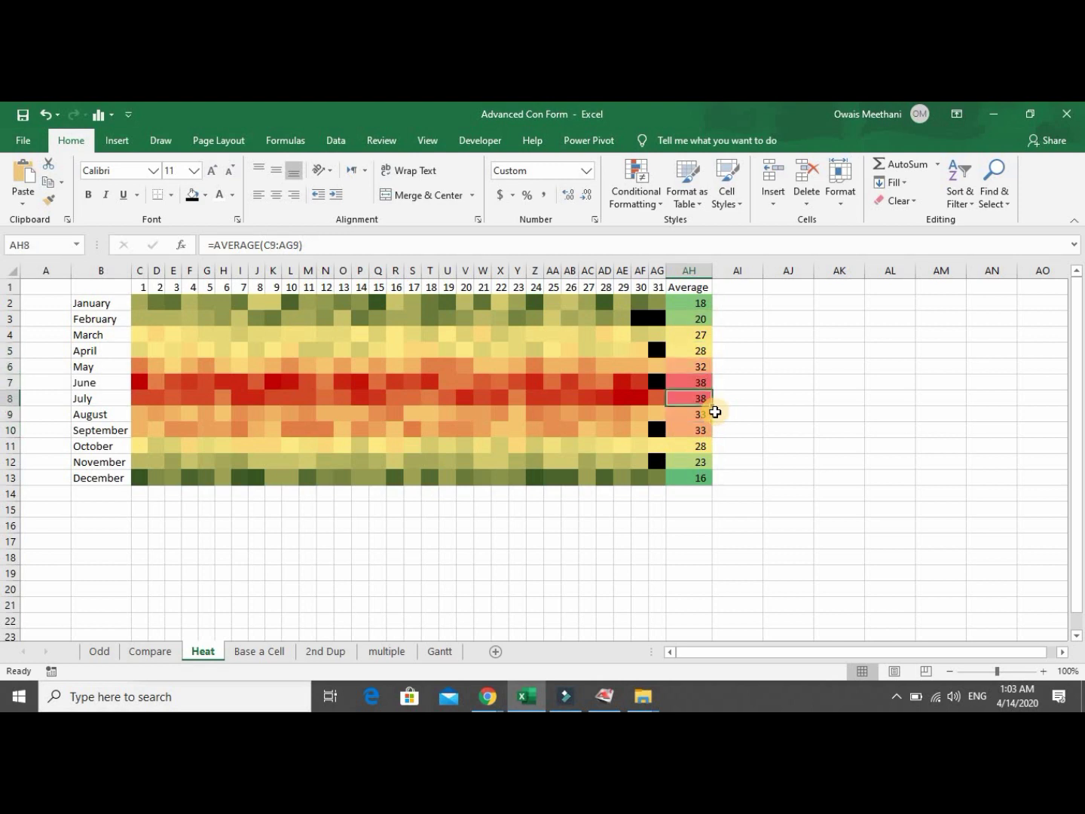
pyautogui.press('Up')
pyautogui.press('Up')
pyautogui.press('Up')
pyautogui.press('Up')
pyautogui.press('Up')
# Examine the heat map colors along the February row from day 31 back to day 3.
pyautogui.press('Left')
pyautogui.press('Left')
pyautogui.press('Left')
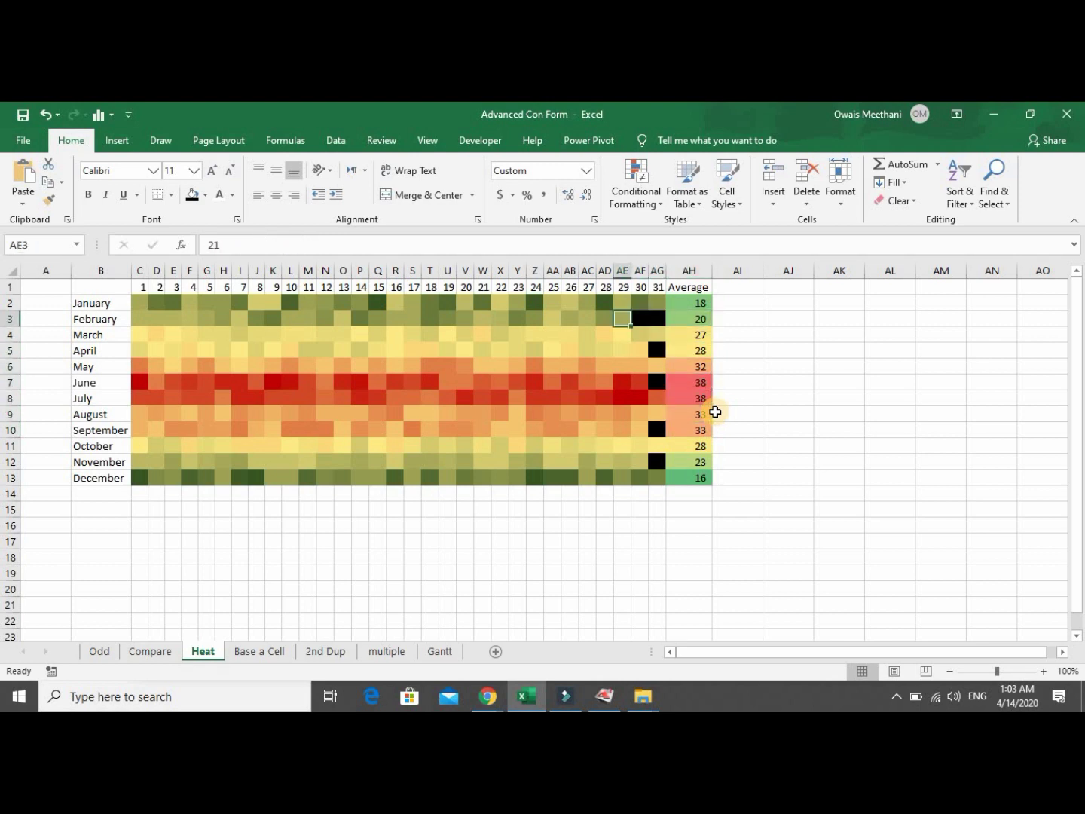
pyautogui.press('Left')
pyautogui.press('Left')
pyautogui.press('Left')
pyautogui.press('Left')
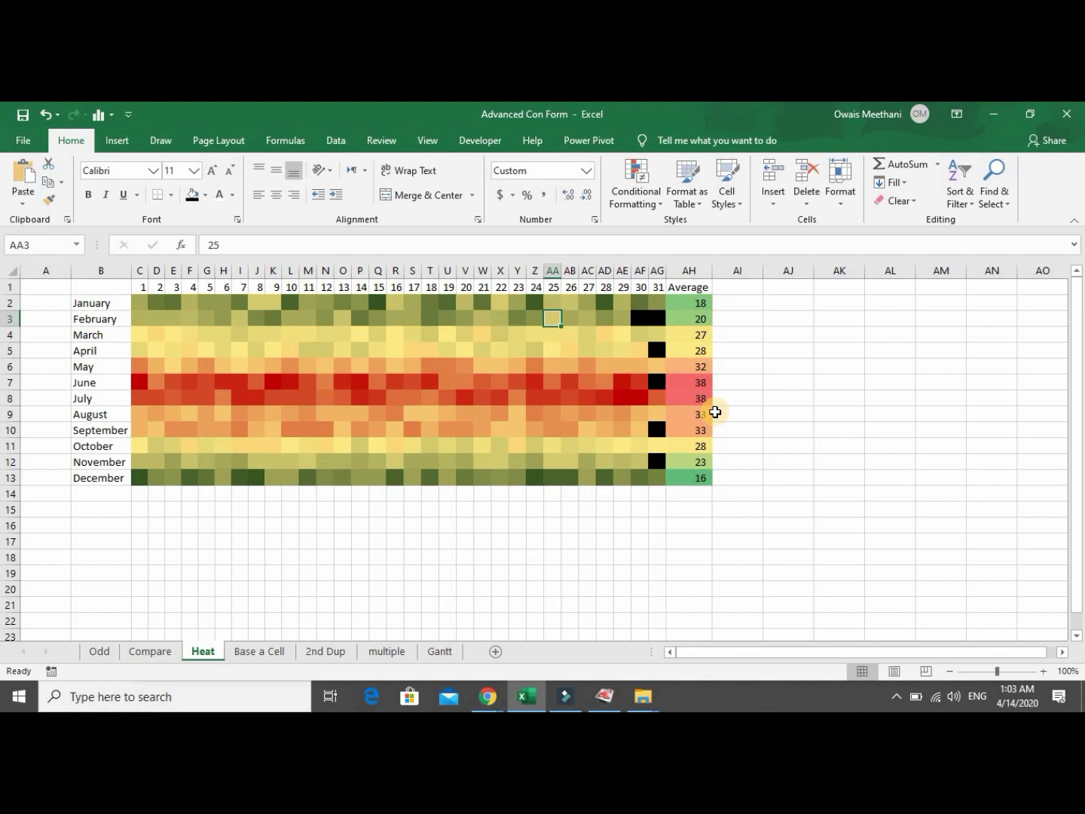
pyautogui.press('Left')
pyautogui.press('Left')
pyautogui.press('Left')
pyautogui.press('Left')
pyautogui.press('Left')
pyautogui.press('Left')
pyautogui.press('Left')
pyautogui.press('Left')
pyautogui.press('Left')
pyautogui.press('Left')
pyautogui.press('Left')
pyautogui.press('Left')
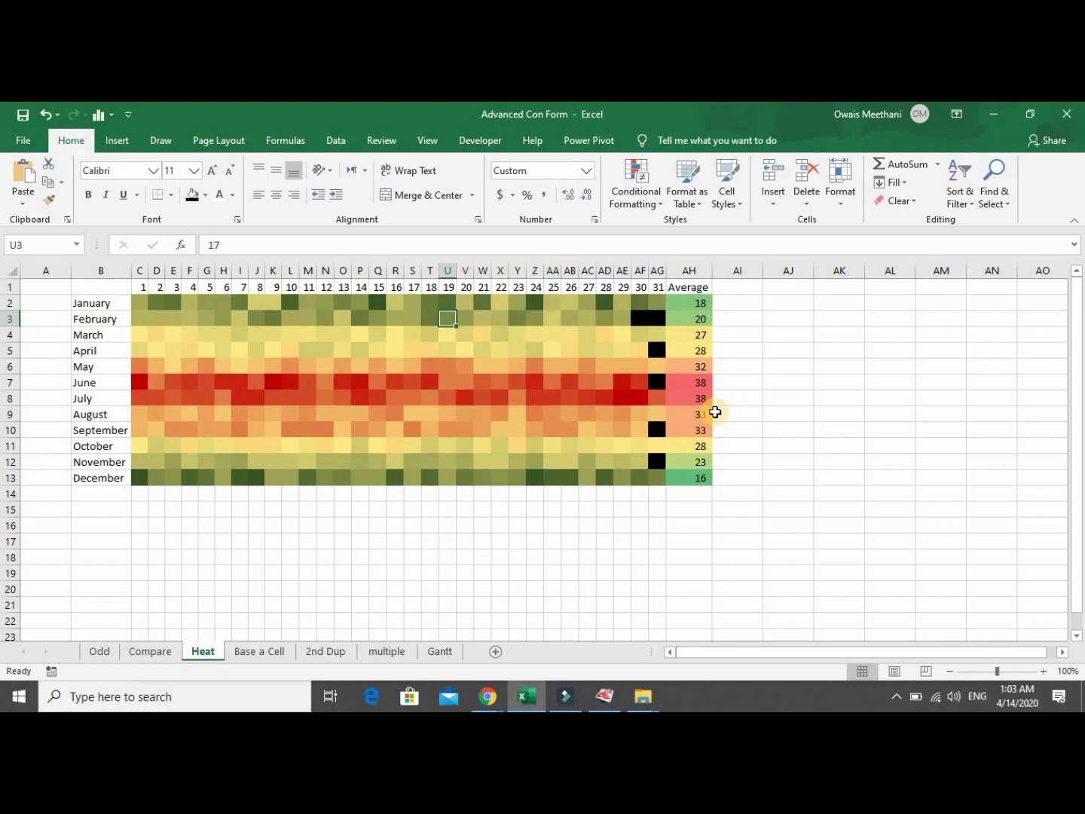
pyautogui.press('Left')
pyautogui.press('Left')
pyautogui.press('Left')
pyautogui.press('Left')
pyautogui.press('Left')
pyautogui.press('Left')
pyautogui.press('Left')
pyautogui.press('Left')
pyautogui.press('Left')
pyautogui.press('Left')
pyautogui.press('Left')
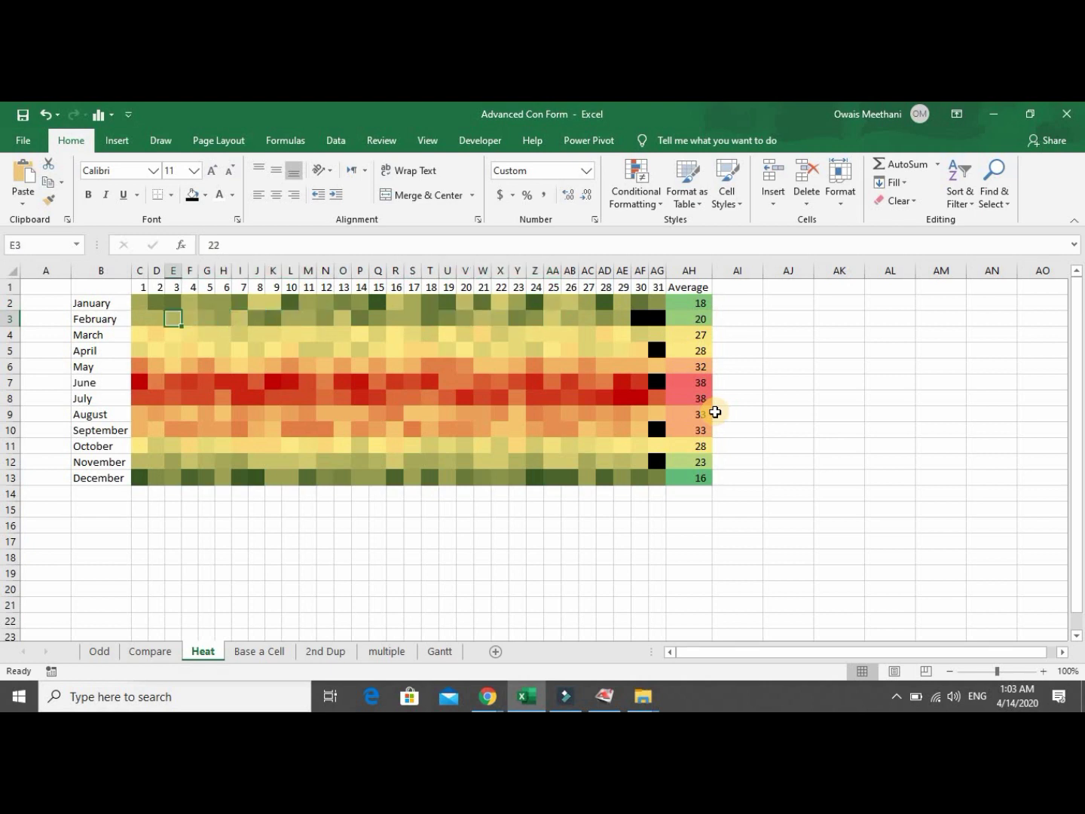
# Examine how the heat map colors change by month down the day 1 column to December.
pyautogui.press('Up')
pyautogui.press('Left')
pyautogui.press('Down')
pyautogui.press('Down')
pyautogui.press('Down')
pyautogui.press('Down')
pyautogui.press('Down')
pyautogui.press('Down')
pyautogui.press('Down')
pyautogui.press('Down')
pyautogui.press('Down')
pyautogui.press('Down')
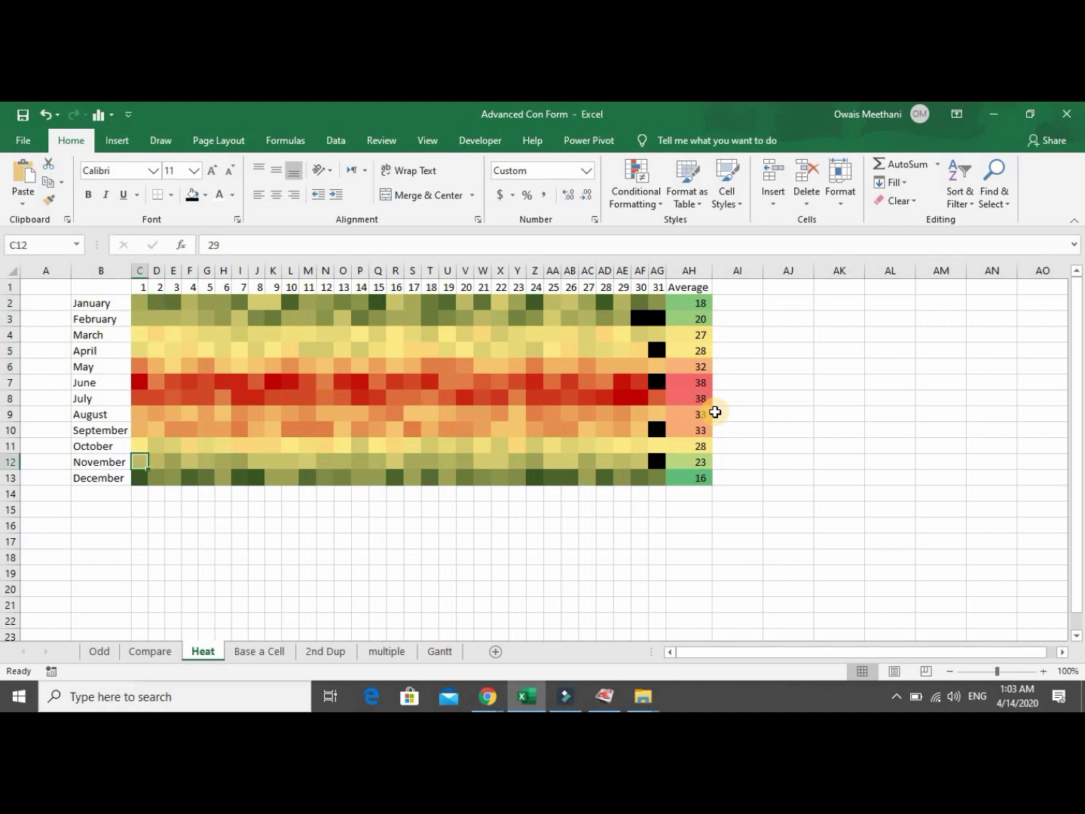
pyautogui.press('Down')
# Examine the heat map colors along the December row across the days to the Average column.
pyautogui.press('Right')
pyautogui.press('Right')
pyautogui.press('Right')
pyautogui.press('Right')
pyautogui.press('Right')
pyautogui.press('Right')
pyautogui.press('Right')
pyautogui.press('Right')
pyautogui.press('Right')
pyautogui.press('Right')
pyautogui.press('Right')
pyautogui.press('Right')
pyautogui.press('Right')
pyautogui.press('Right')
pyautogui.press('Right')
pyautogui.press('Right')
pyautogui.press('Right')
pyautogui.press('Right')
pyautogui.press('Right')
pyautogui.press('Right')
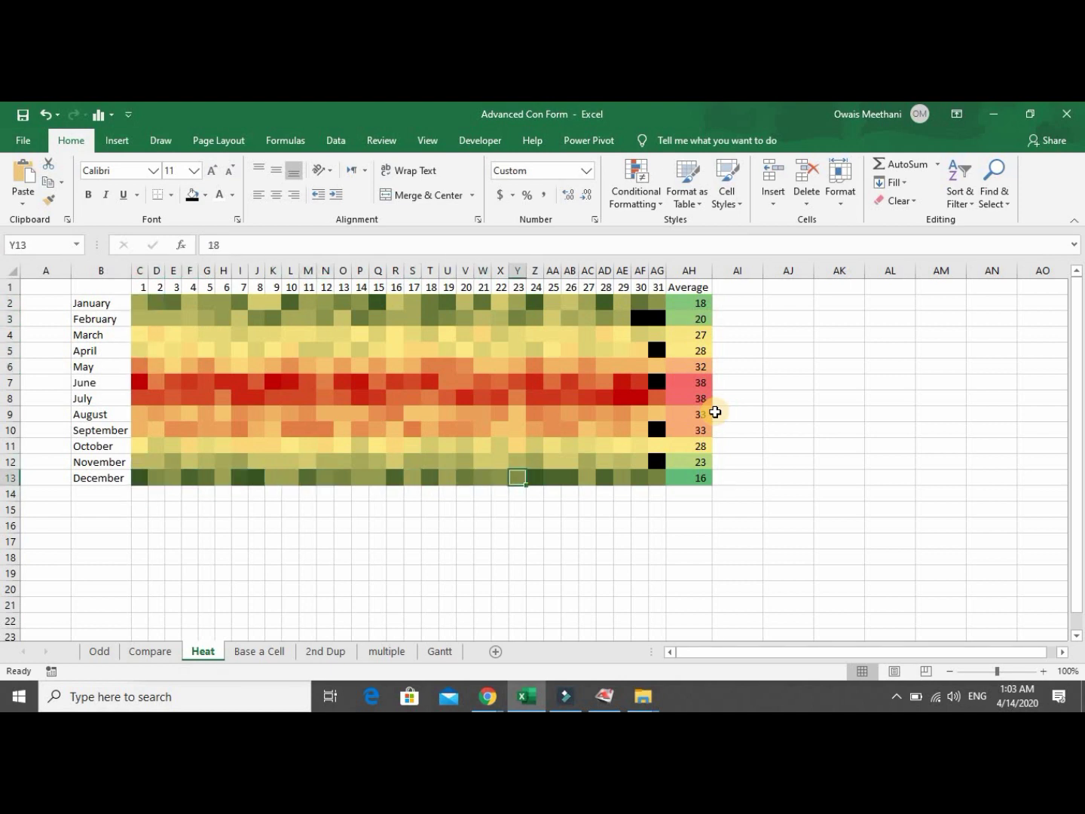
pyautogui.press('Right')
pyautogui.press('Right')
pyautogui.press('Right')
pyautogui.press('Right')
# Examine the color scale on the monthly averages in column AH from December upward.
pyautogui.press('Up')
pyautogui.press('Up')
pyautogui.press('Up')
pyautogui.press('Up')
pyautogui.press('Up')
pyautogui.press('Up')
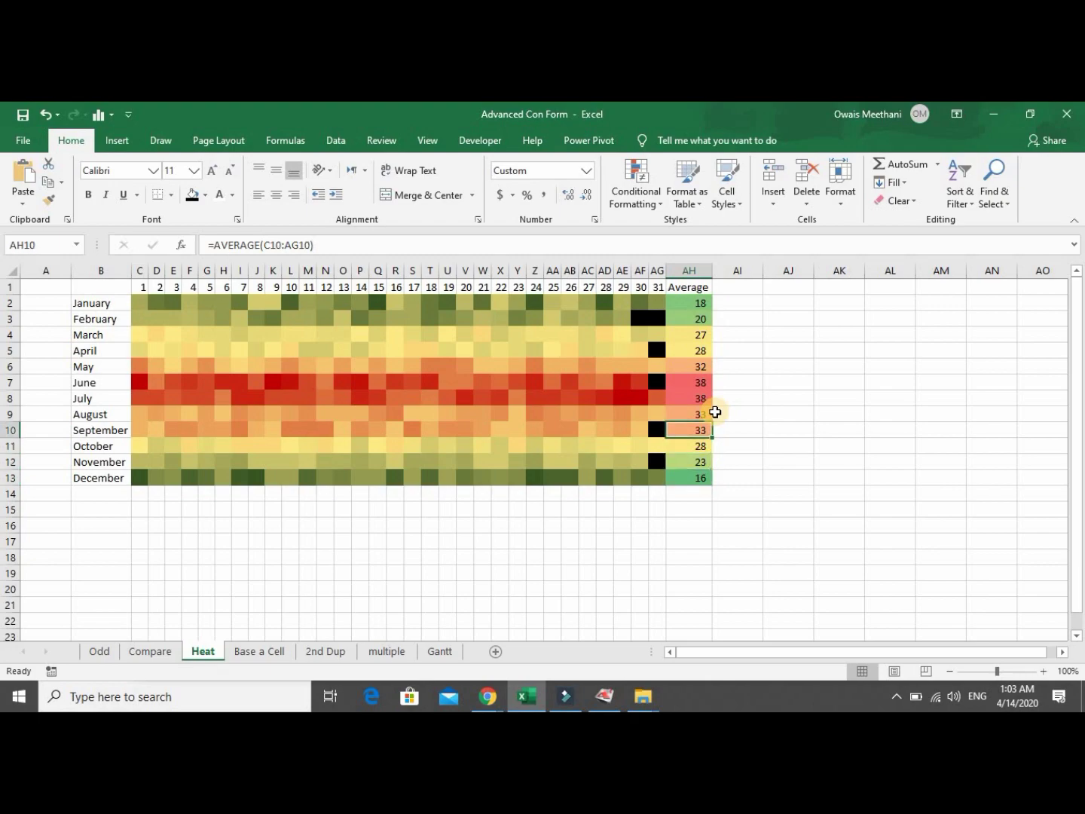
pyautogui.press('Up')
pyautogui.press('Up')
pyautogui.press('Up')
pyautogui.press('Up')
pyautogui.press('Up')
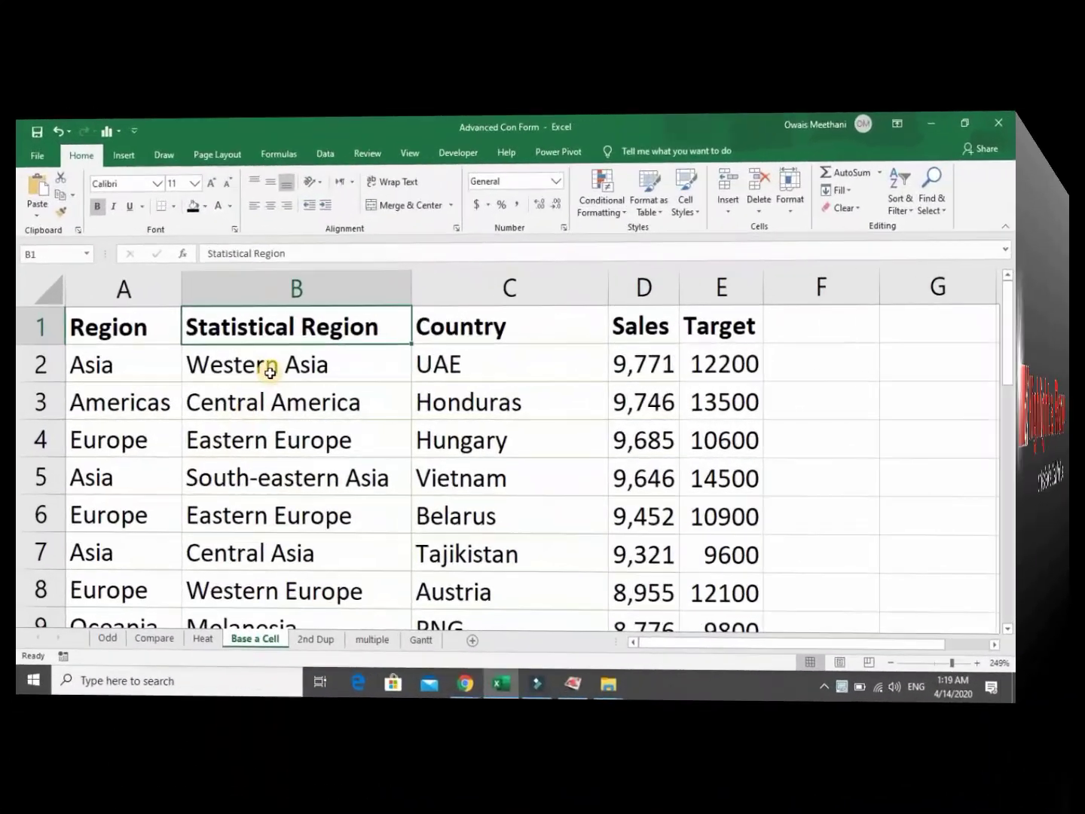
# Examine the Region, Statistical Region, Country, Sales and Target entries of the first record on the Base a Cell sheet.
pyautogui.click(248, 375)
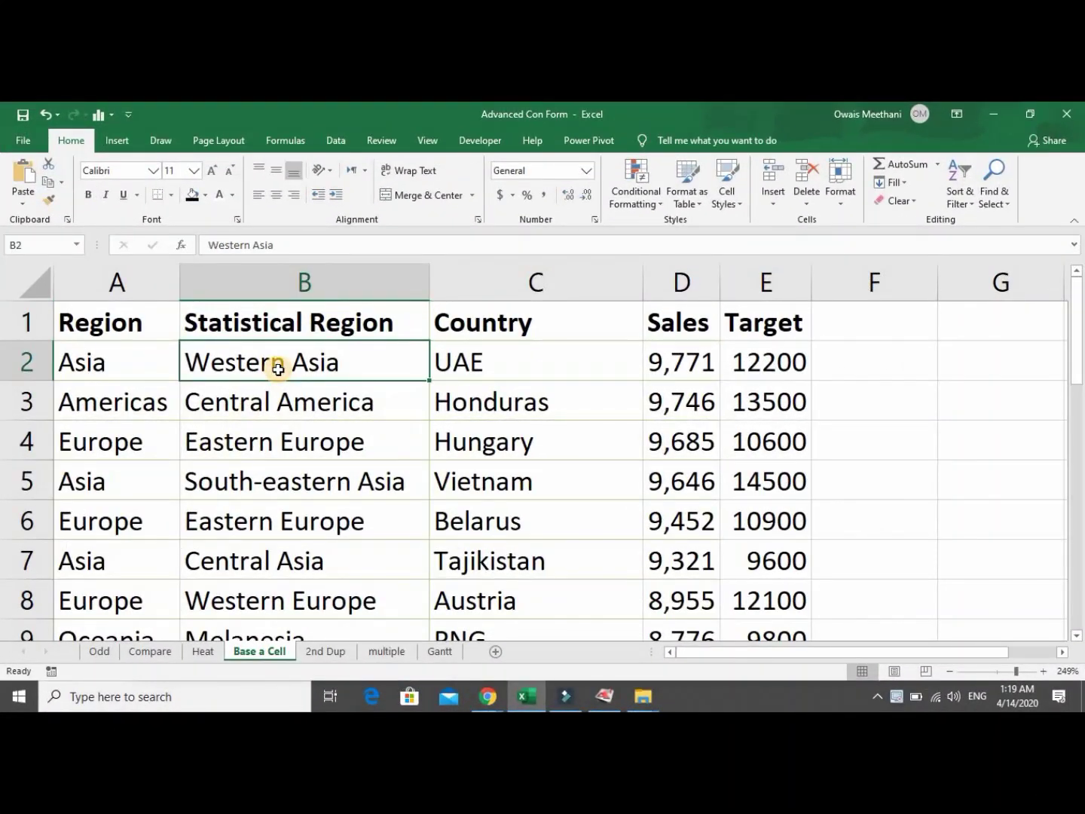
pyautogui.press('Left')
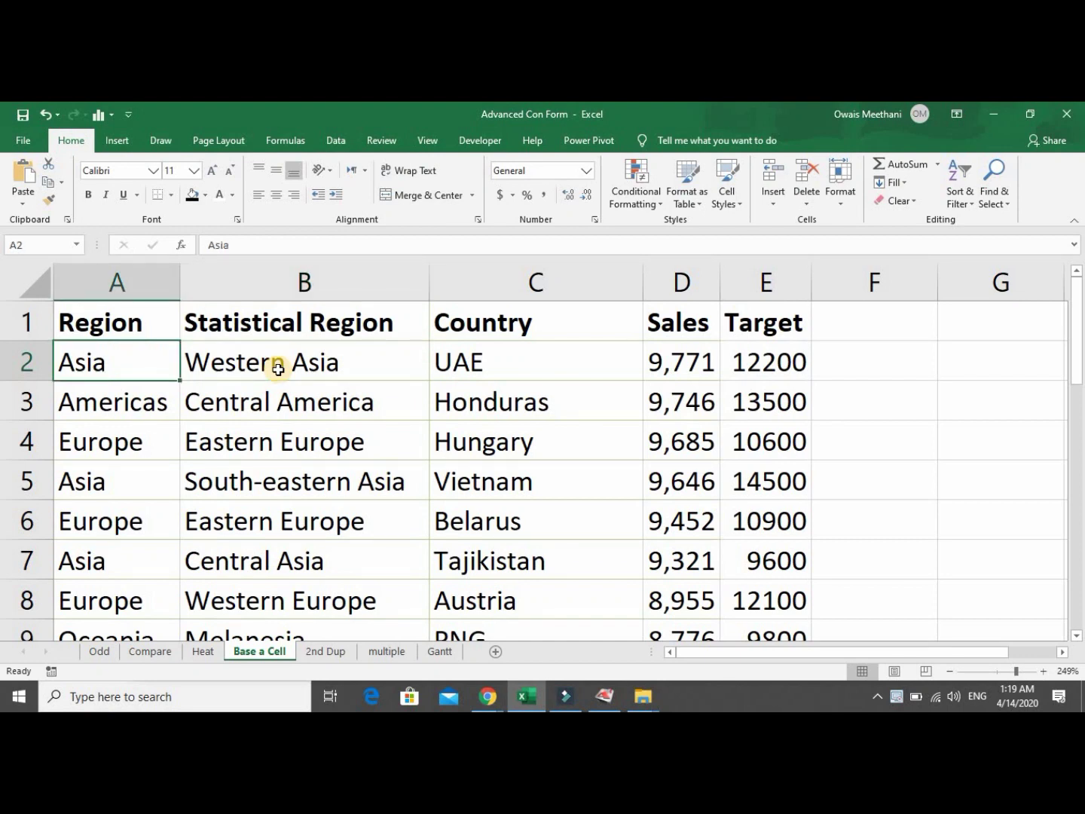
pyautogui.press('Right')
pyautogui.press('Right')
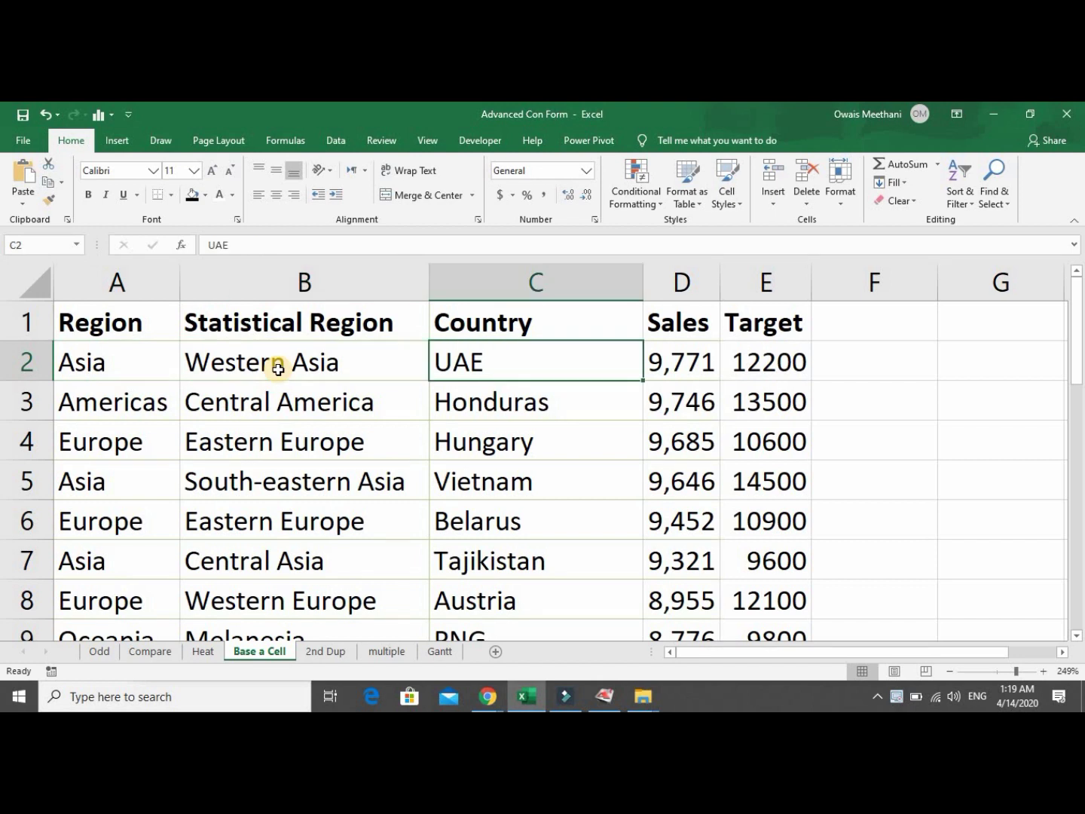
pyautogui.press('Down')
pyautogui.press('Left')
pyautogui.press('Left')
pyautogui.press('Up')
pyautogui.press('Right')
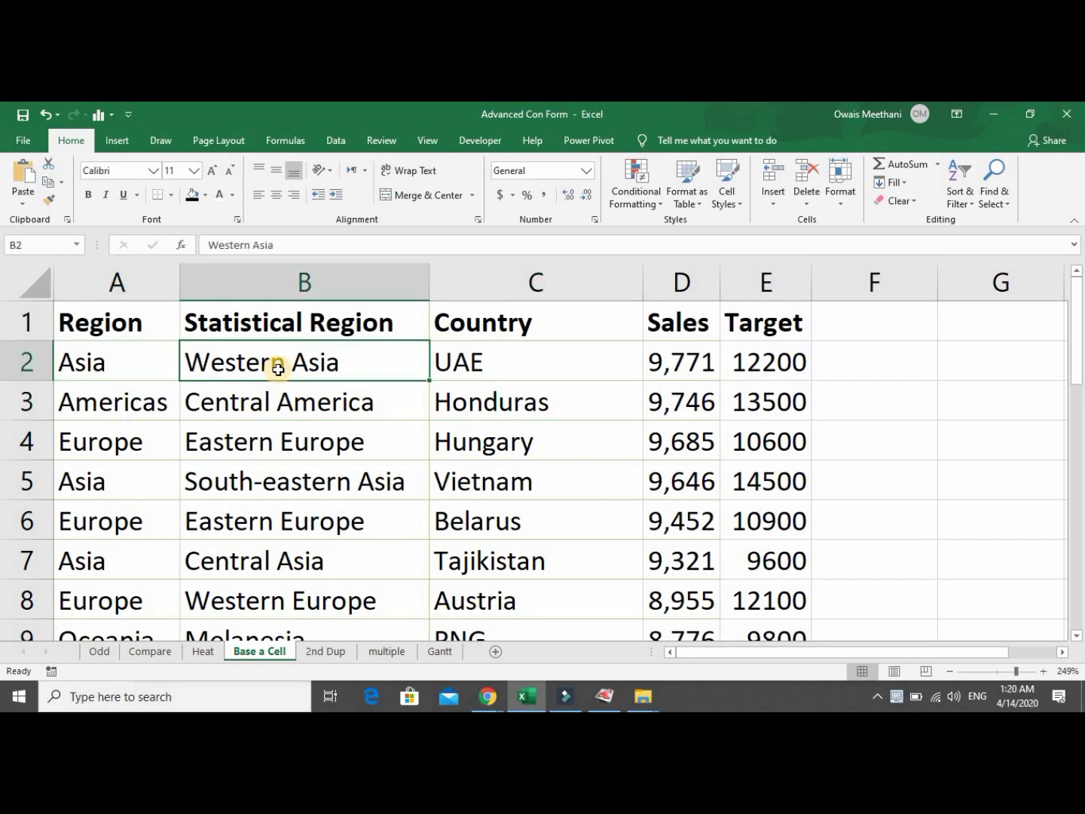
pyautogui.press('Right')
pyautogui.press('Right')
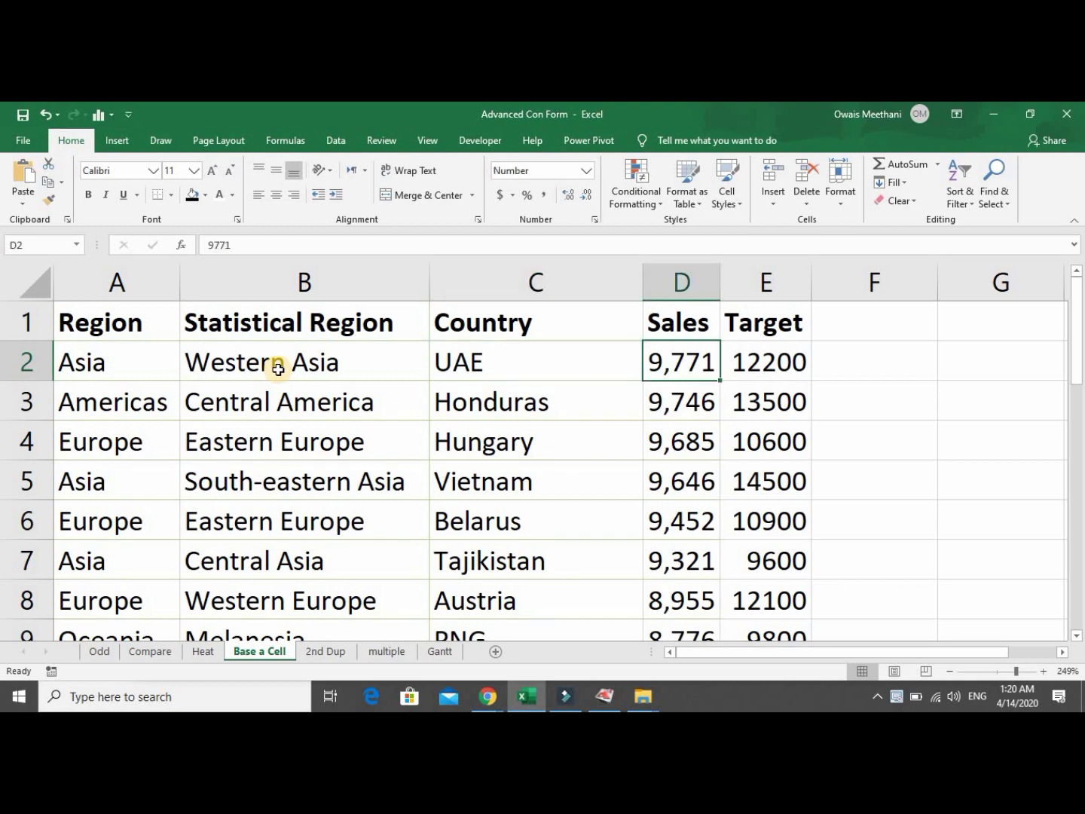
pyautogui.press('Right')
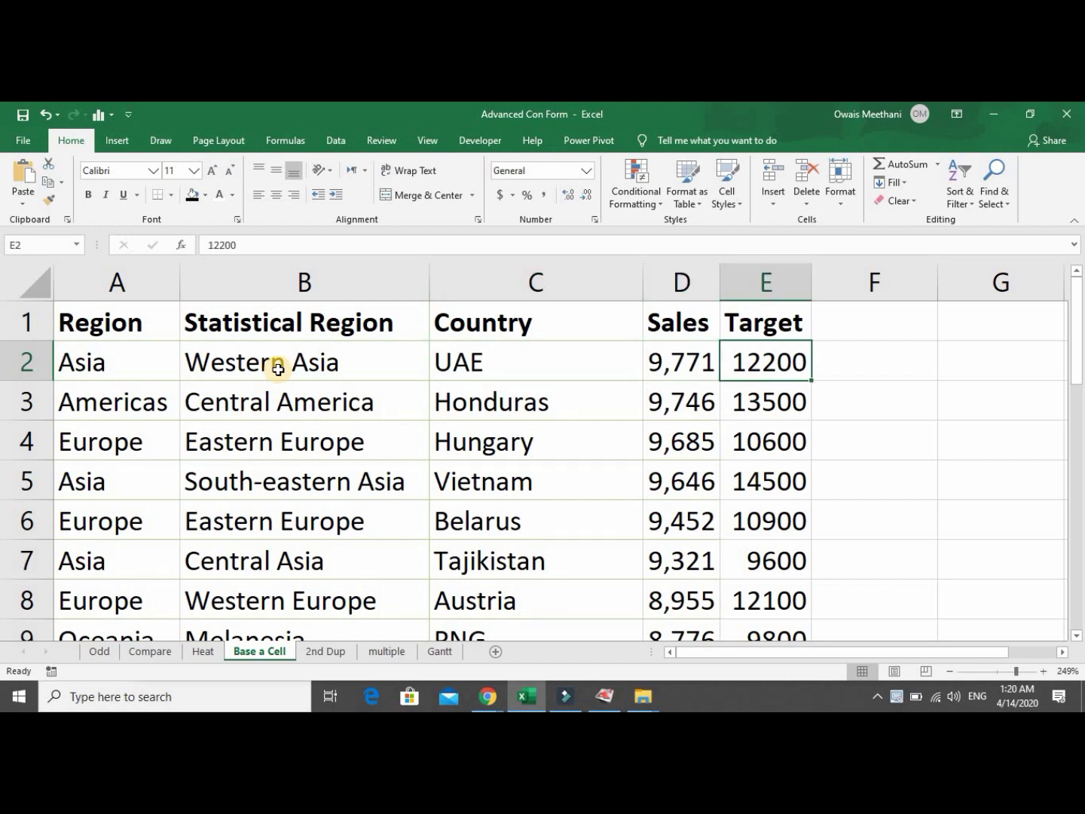
pyautogui.press('Left')
pyautogui.press('Right')
pyautogui.press('Left')
# Examine the Sales column down through the country records and back up to its header.
pyautogui.press('Down')
pyautogui.press('Down')
pyautogui.press('Down')
pyautogui.press('Down')
pyautogui.press('Down')
pyautogui.press('Down')
pyautogui.press('Down')
pyautogui.press('Down')
pyautogui.press('Down')
pyautogui.press('Down')
pyautogui.press('Down')
pyautogui.press('Down')
pyautogui.press('Down')
pyautogui.press('Down')
pyautogui.press('Down')
pyautogui.press('Down')
pyautogui.press('Down')
pyautogui.press('Down')
pyautogui.press('Down')
pyautogui.press('Down')
pyautogui.press('Down')
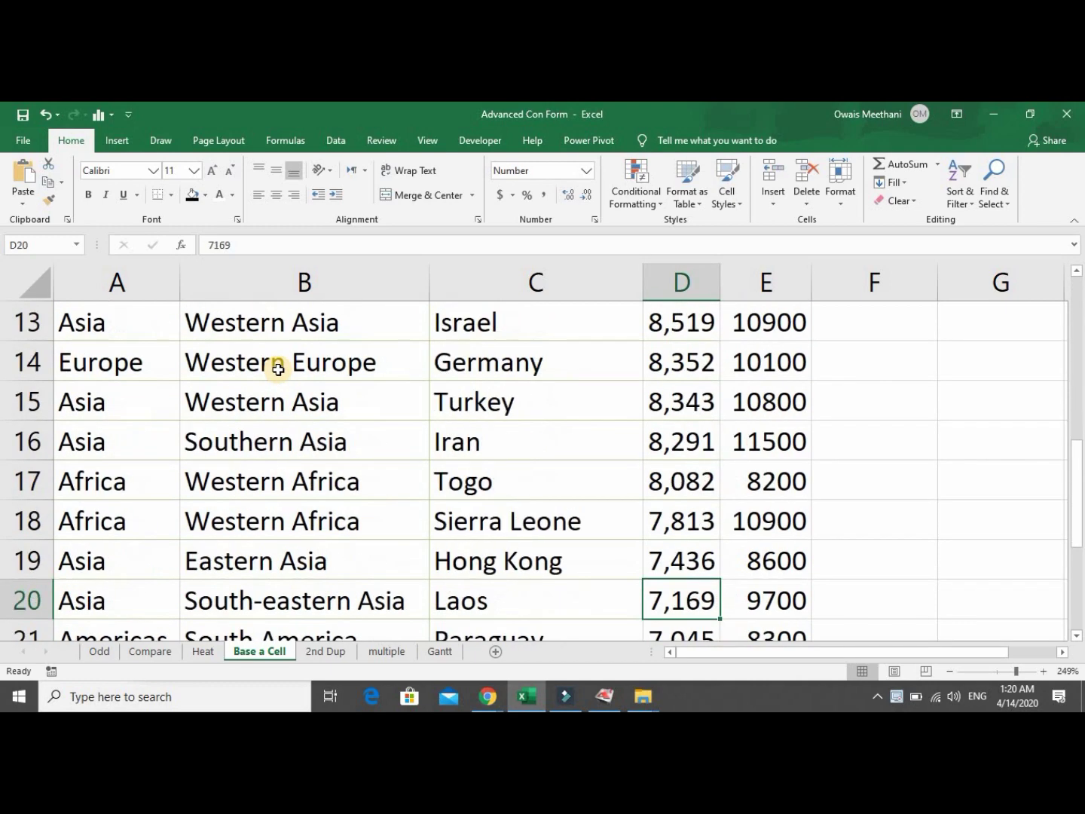
pyautogui.press('Down')
pyautogui.press('Down')
pyautogui.press('Up')
pyautogui.press('Up')
pyautogui.press('Up')
pyautogui.press('Up')
pyautogui.press('Up')
pyautogui.press('Up')
pyautogui.press('Up')
pyautogui.press('Up')
pyautogui.press('Up')
pyautogui.press('Up')
pyautogui.press('Up')
pyautogui.press('Up')
pyautogui.press('Up')
pyautogui.press('Up')
pyautogui.press('Up')
pyautogui.press('Up')
pyautogui.press('Up')
pyautogui.press('Up')
pyautogui.press('Up')
pyautogui.press('Up')
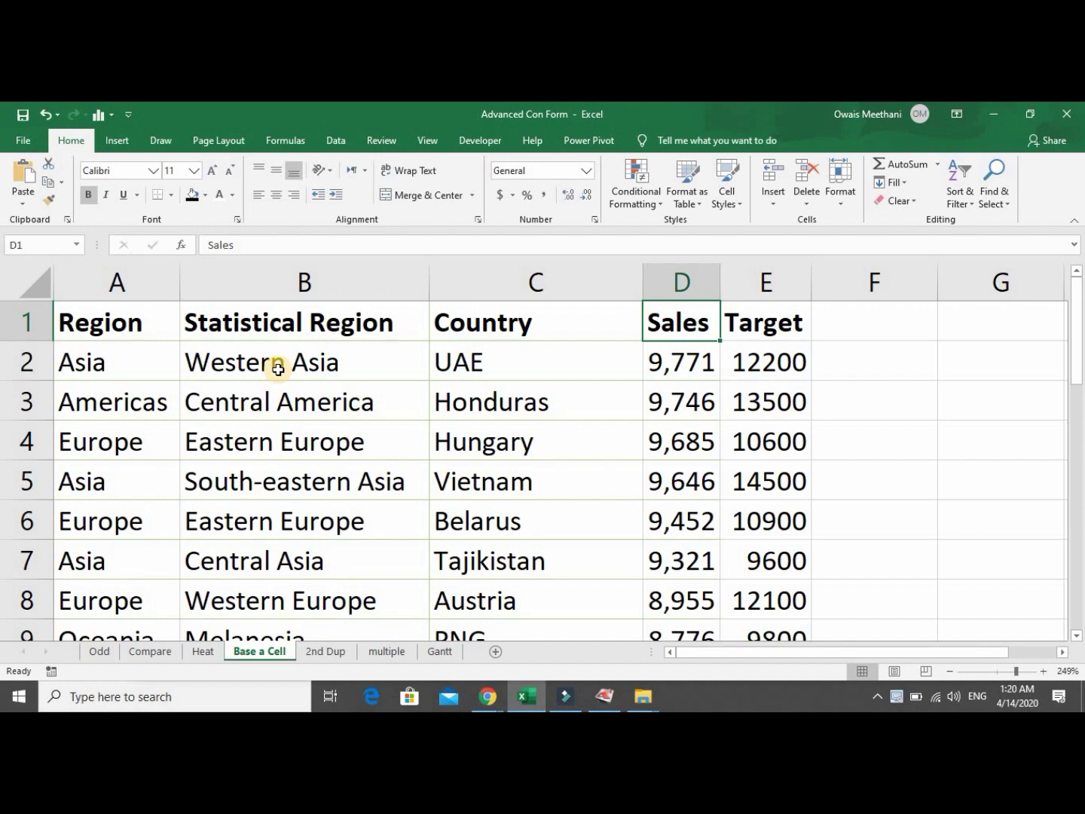
# Select the data range A2:E26 without the header row.
pyautogui.press('Left')
pyautogui.press('Left')
pyautogui.press('Left')
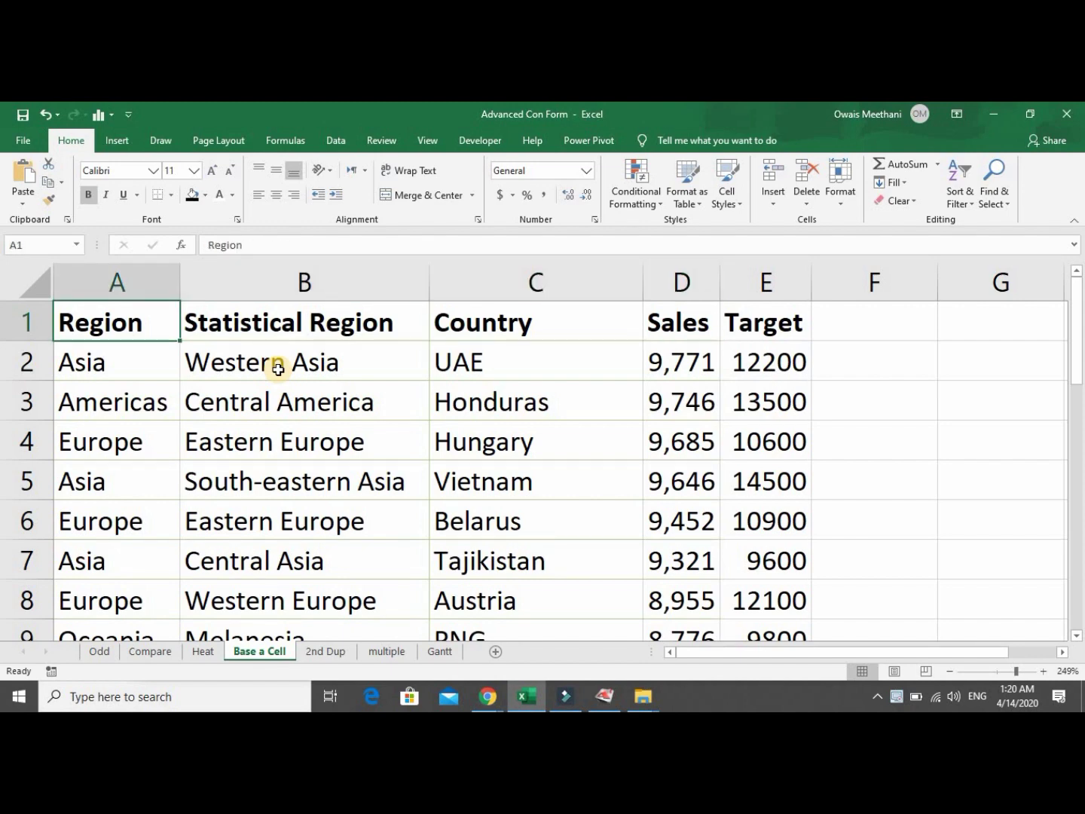
pyautogui.press('Down')
pyautogui.hotkey('ctrl', 'shift', 'Down')
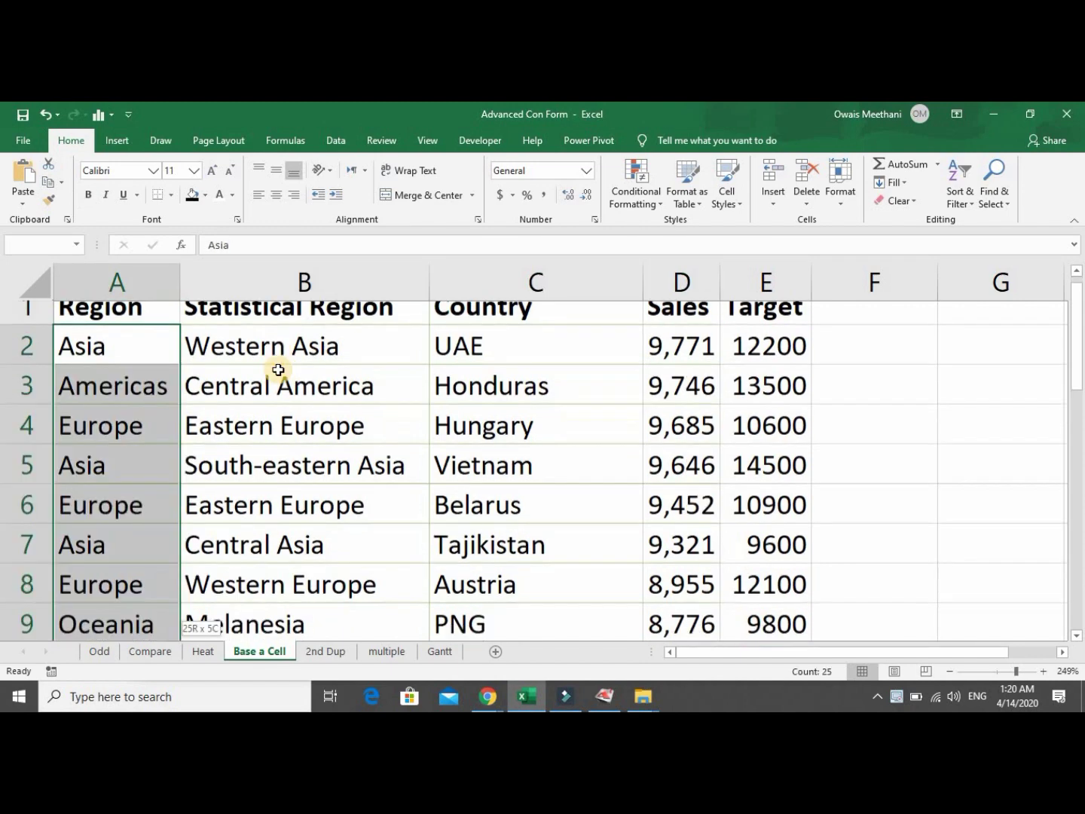
pyautogui.hotkey('shift', 'Right')
pyautogui.hotkey('shift', 'Right')
pyautogui.hotkey('shift', 'Right')
pyautogui.hotkey('shift', 'Right')
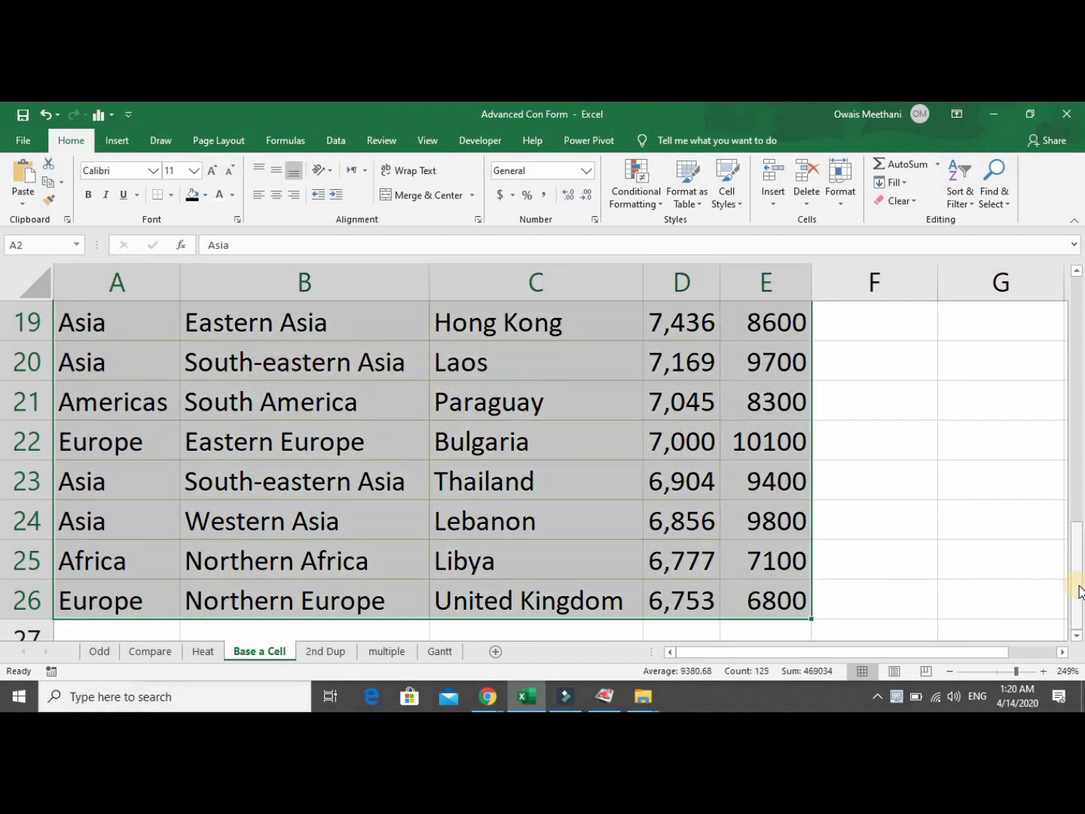
pyautogui.moveTo(1079, 581); pyautogui.dragTo(1077, 286)
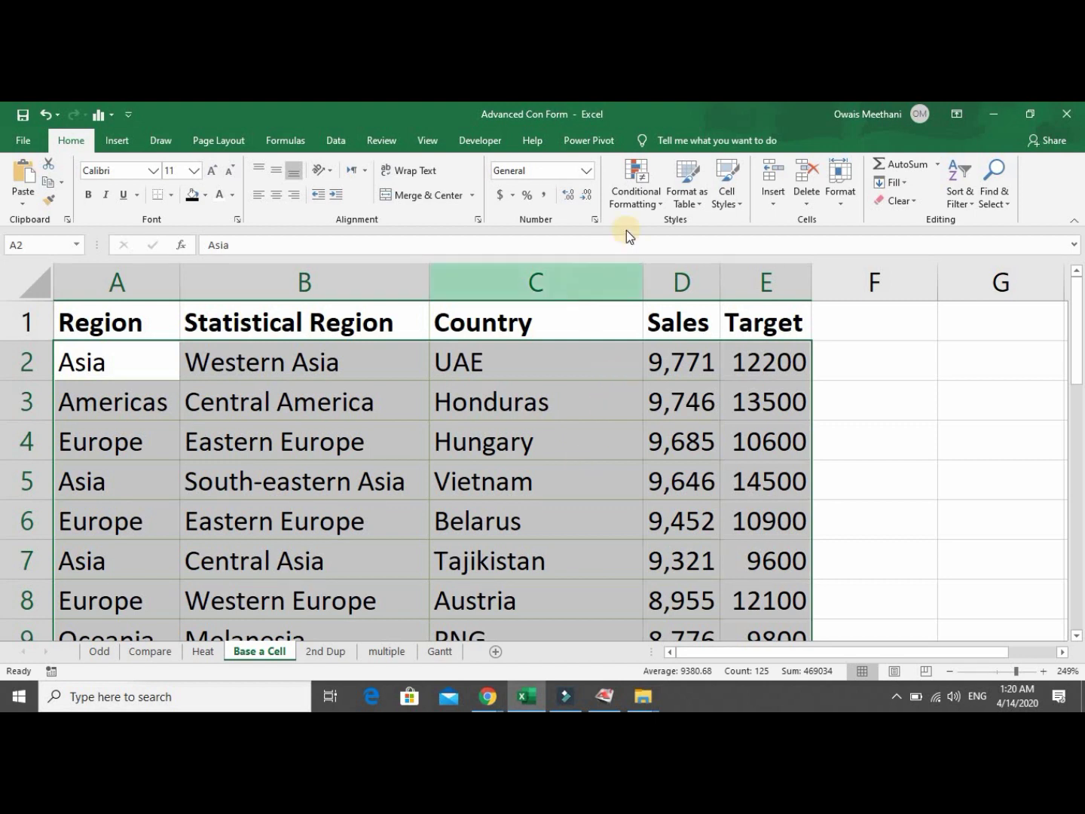
# Begin a new conditional formatting rule that uses a formula to determine which cells to format.
pyautogui.click(636, 198)
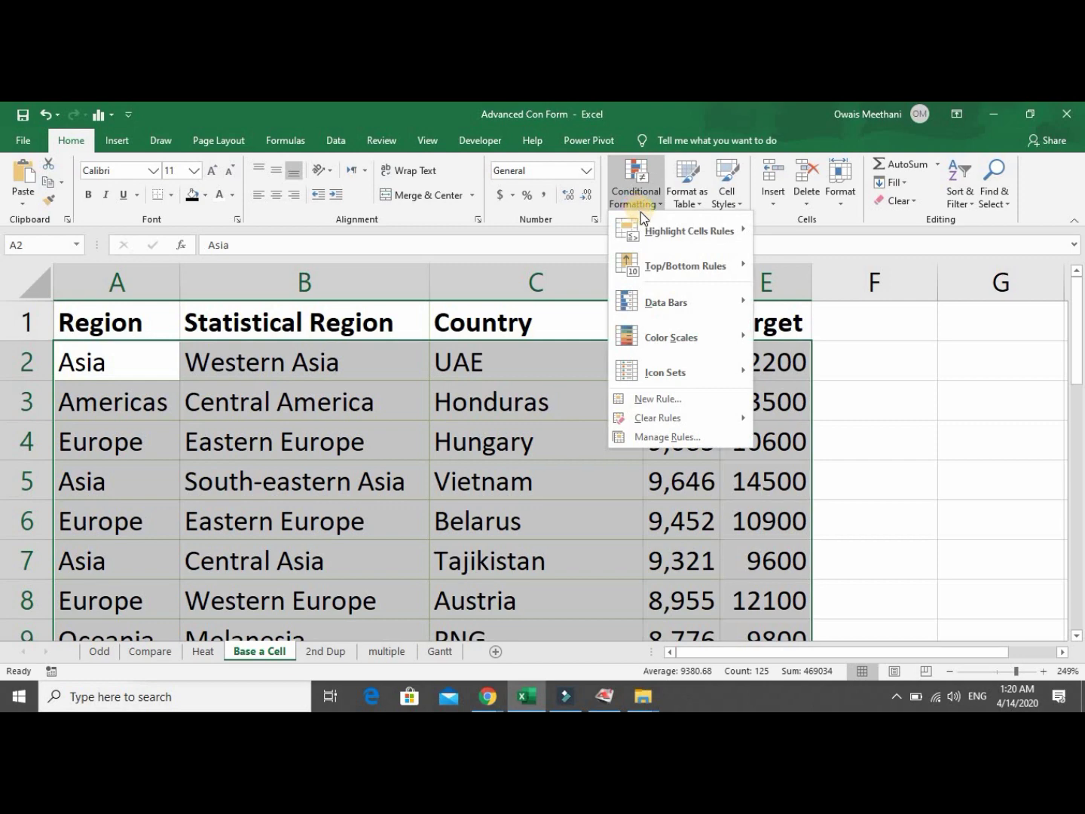
pyautogui.click(660, 395)
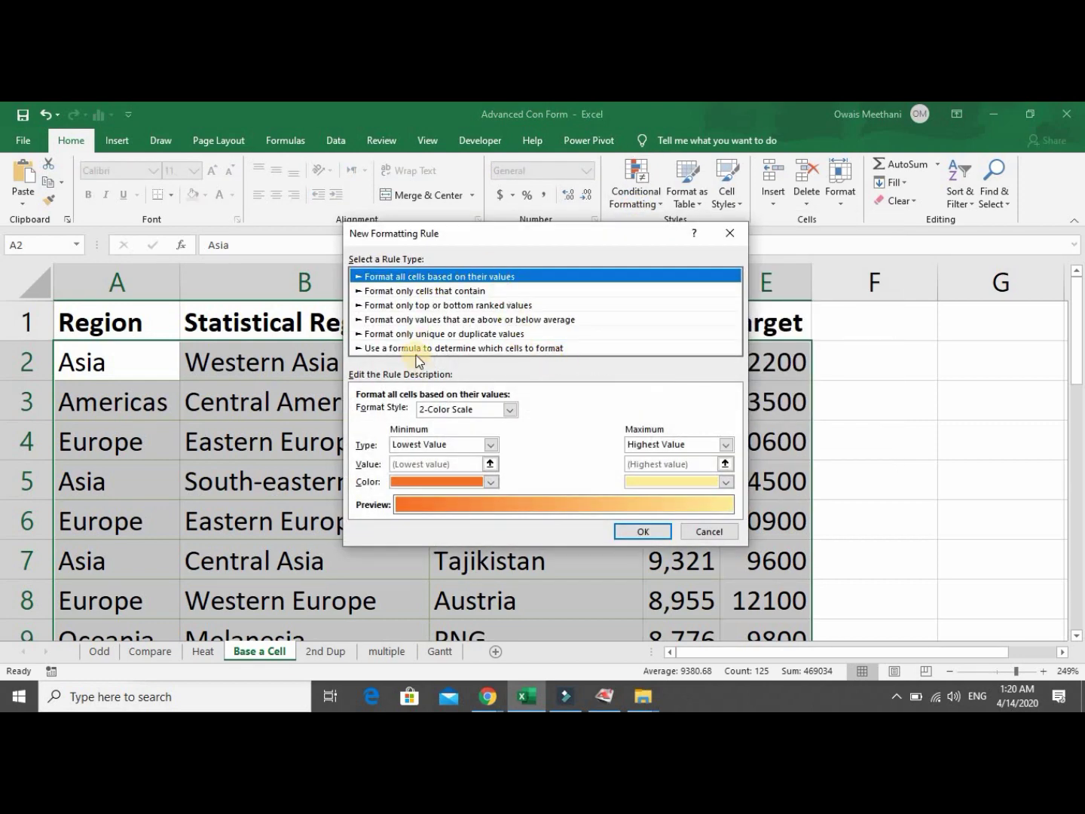
pyautogui.click(417, 350)
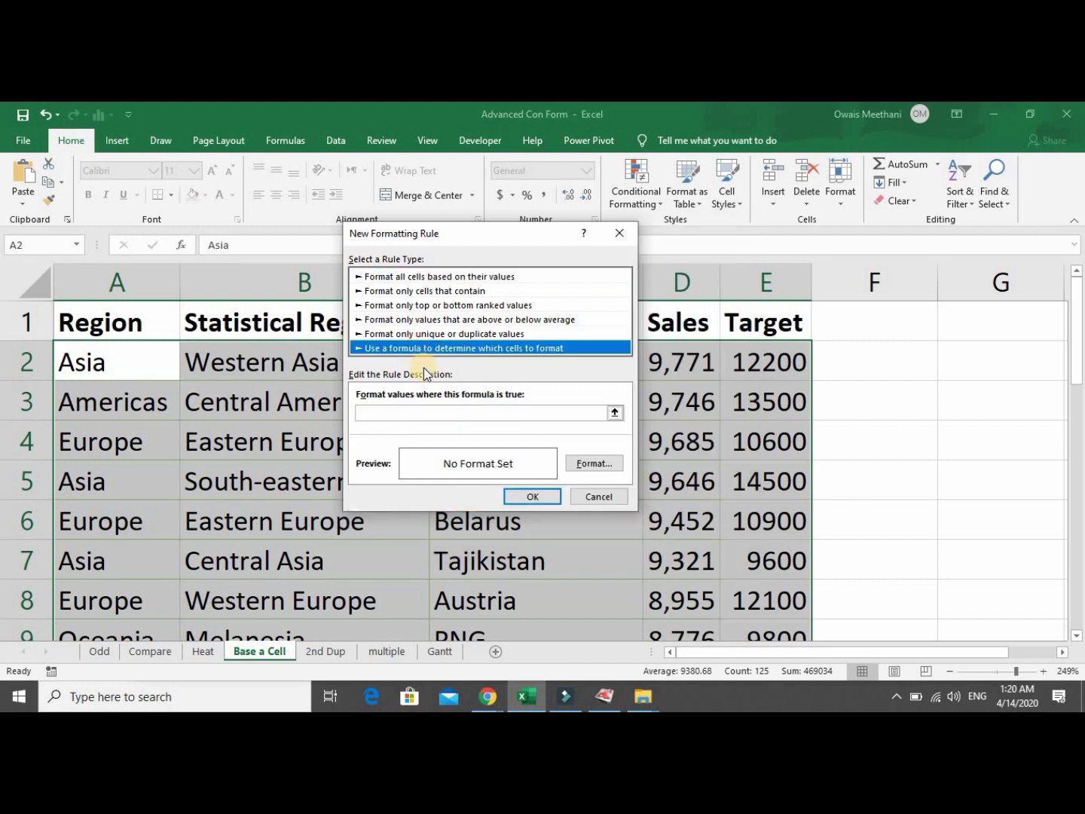
pyautogui.click(438, 413)
# Enter the rule formula =$A2="Europe" with the column locked and the row relative.
pyautogui.write('=')
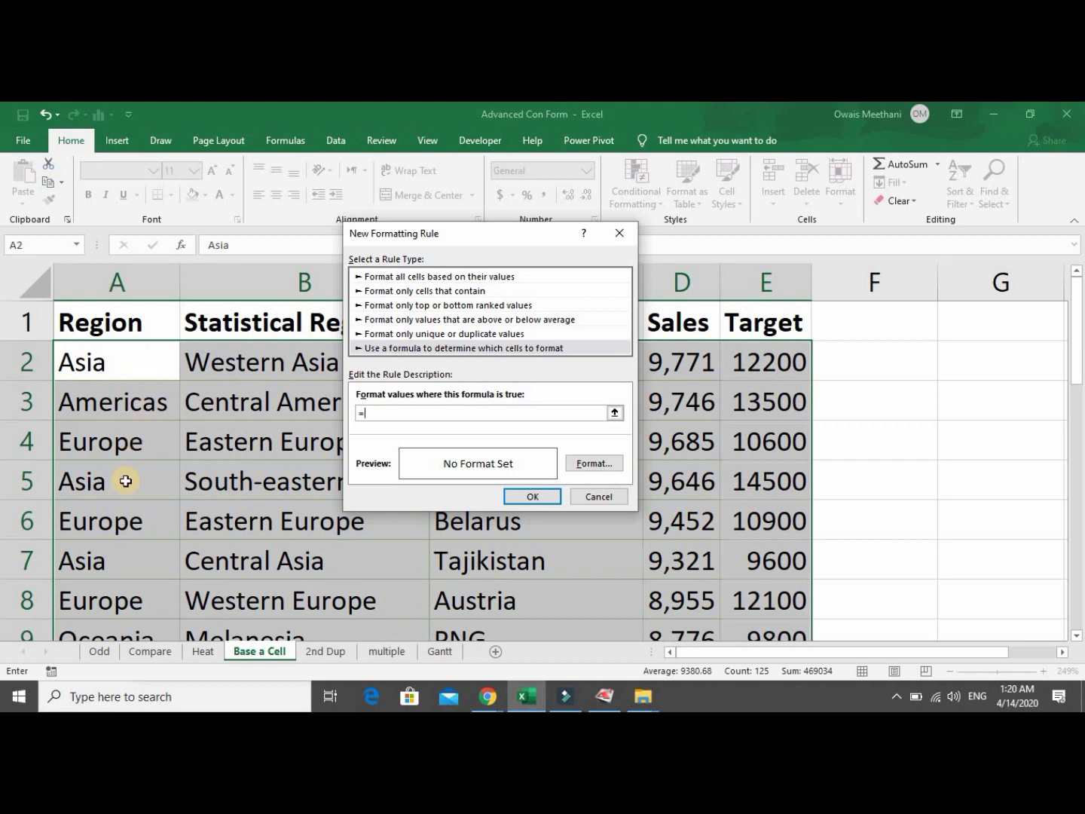
pyautogui.write('A2')
pyautogui.press('F4')
pyautogui.press('F4')
pyautogui.press('F4')
pyautogui.write('="Asia')
pyautogui.press('BackSpace')
pyautogui.press('BackSpace')
pyautogui.press('BackSpace')
pyautogui.press('BackSpace')
pyautogui.write('Europe"')
# Set the rule's format to a light gold background fill and a bold font style.
pyautogui.click(578, 466)
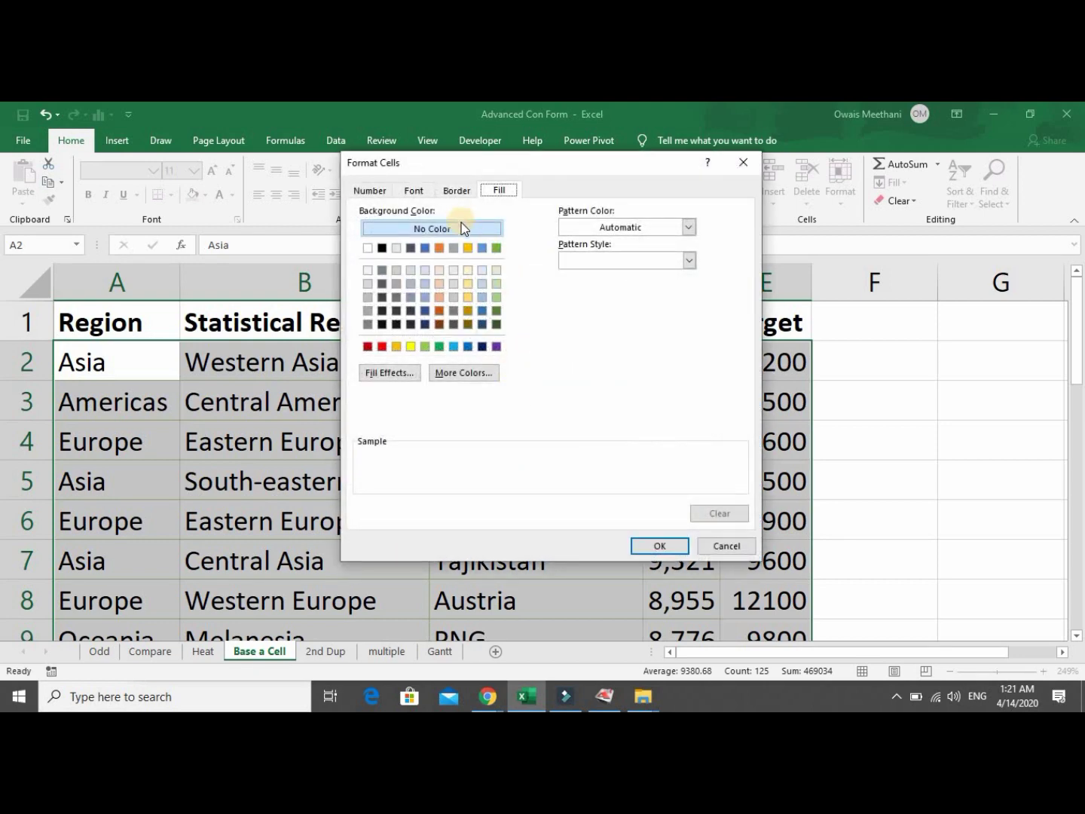
pyautogui.click(468, 265)
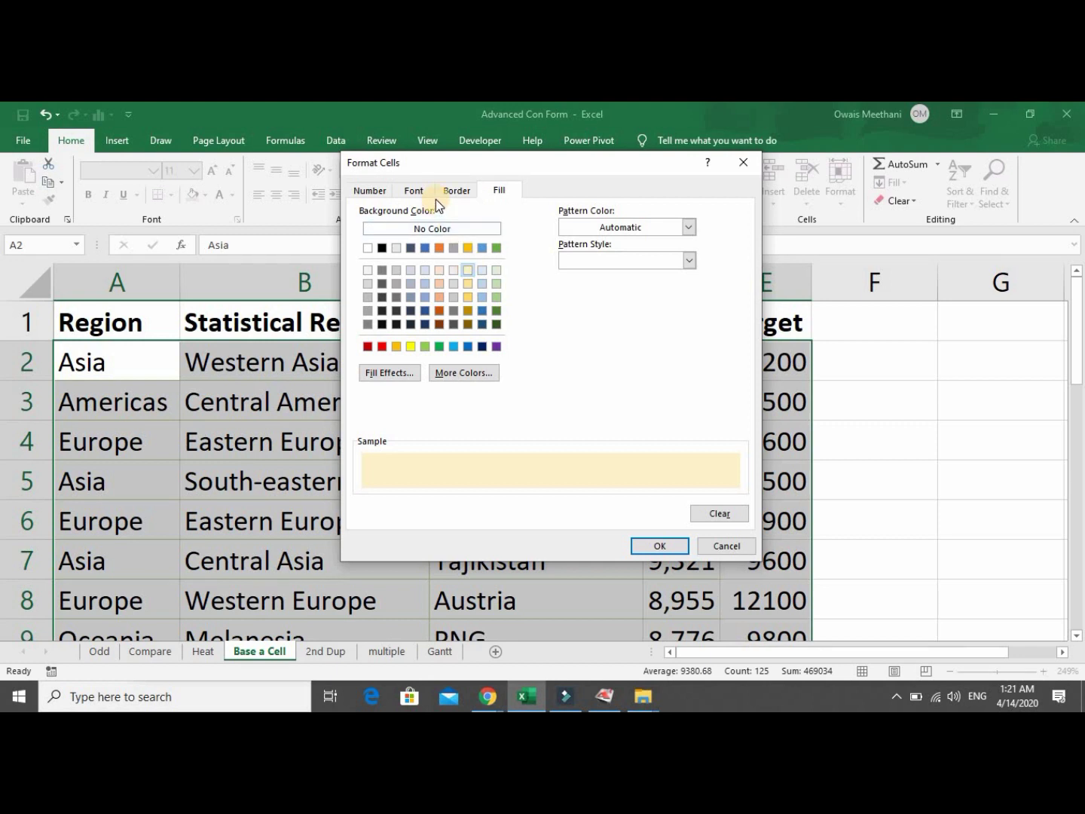
pyautogui.click(416, 192)
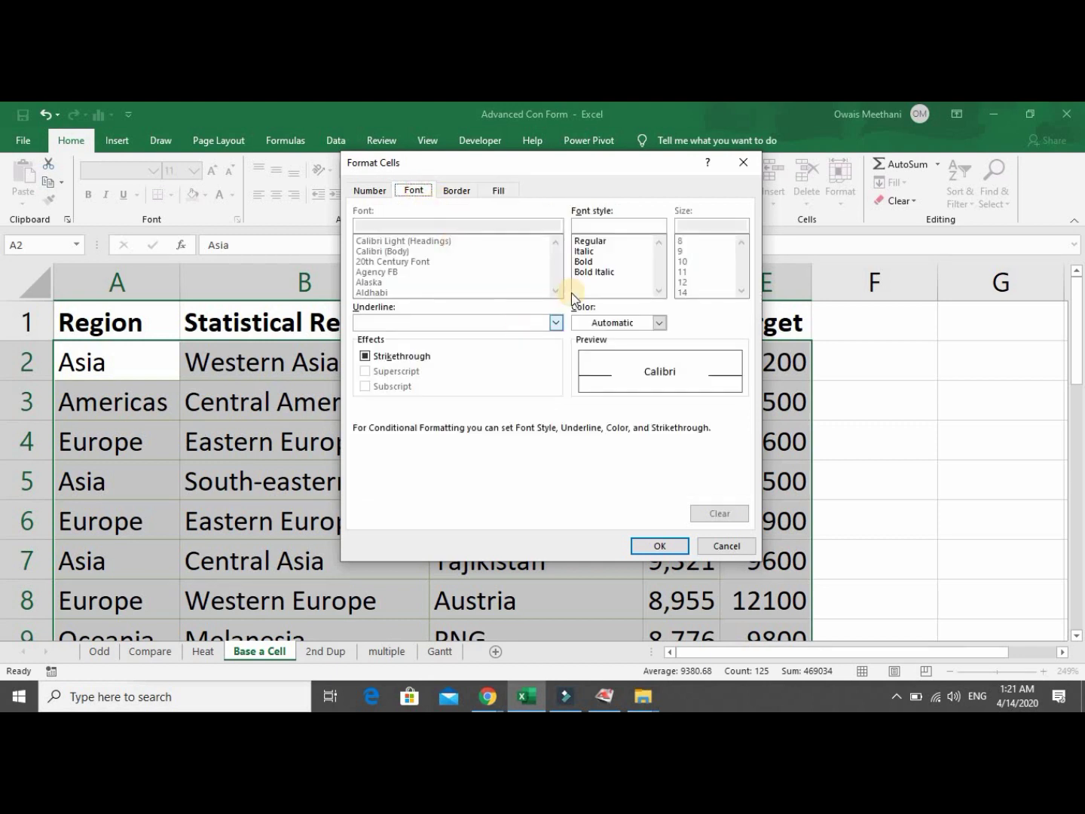
pyautogui.click(588, 261)
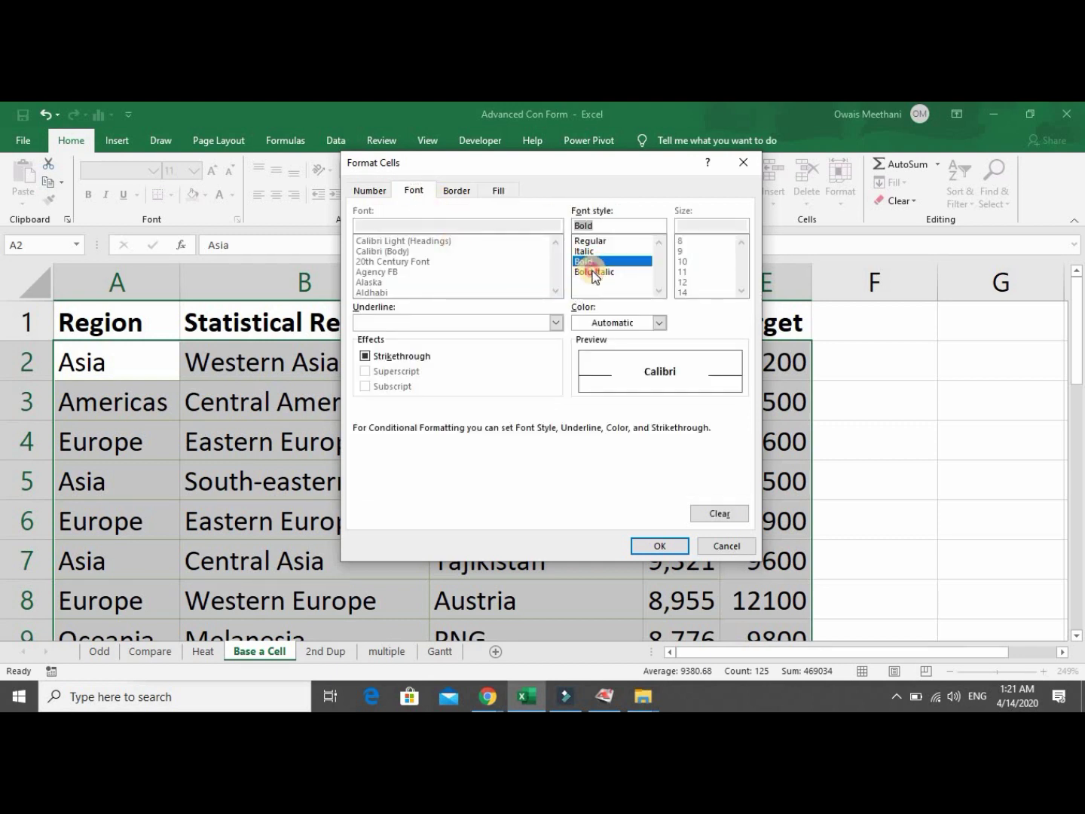
# Set the font style of the =$A2="Europe" formatting rule to Bold Italic and apply the rule to the selected data.
pyautogui.click(591, 272)
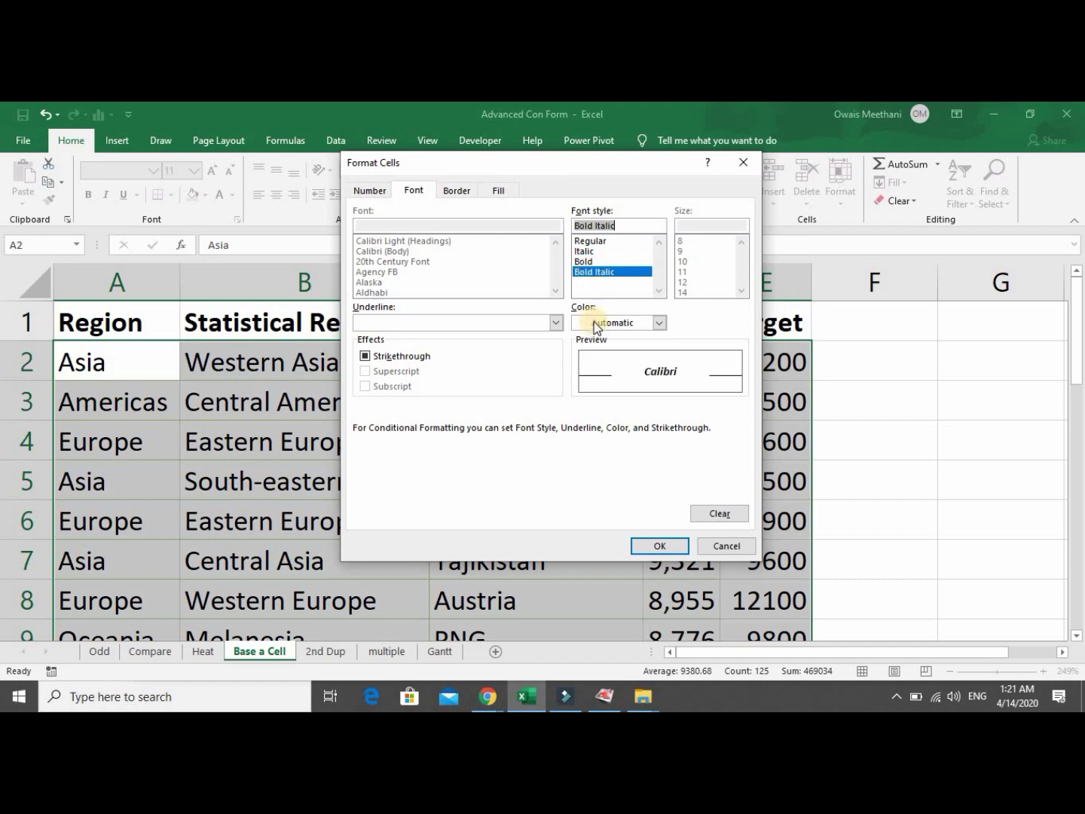
pyautogui.click(643, 547)
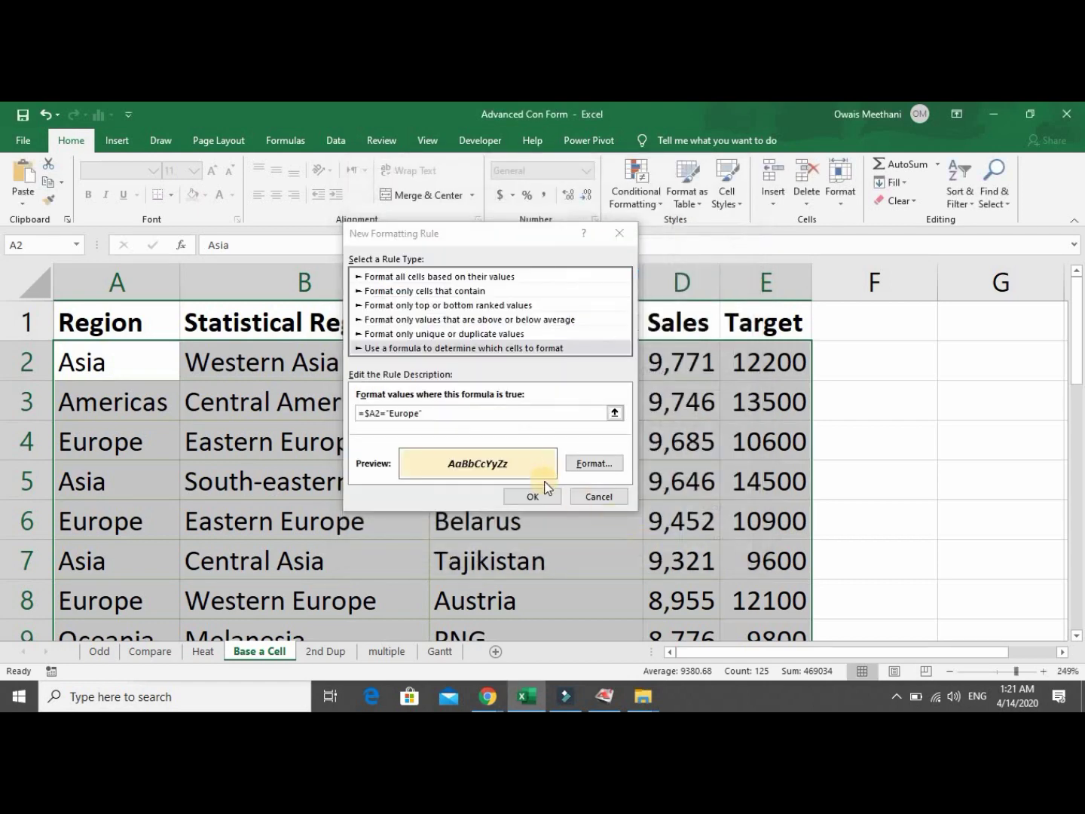
pyautogui.click(535, 499)
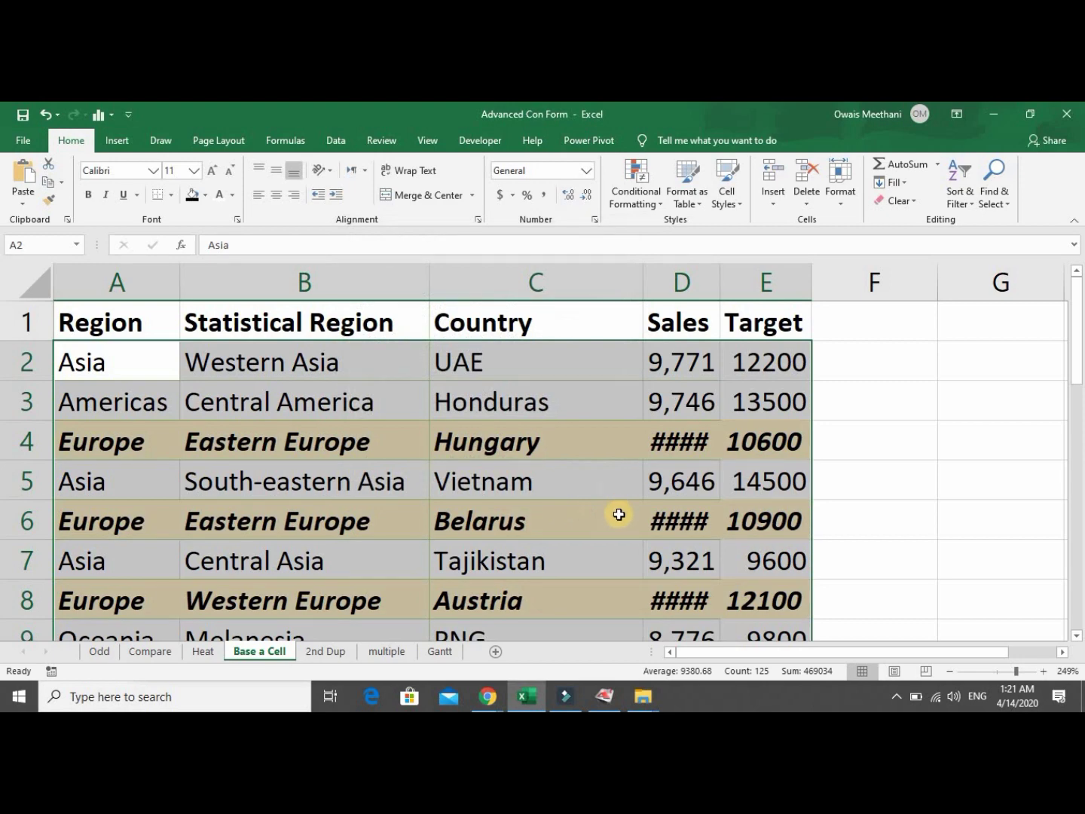
# AutoFit the widths of the Sales and Target columns so that their numbers display fully.
pyautogui.click(500, 452)
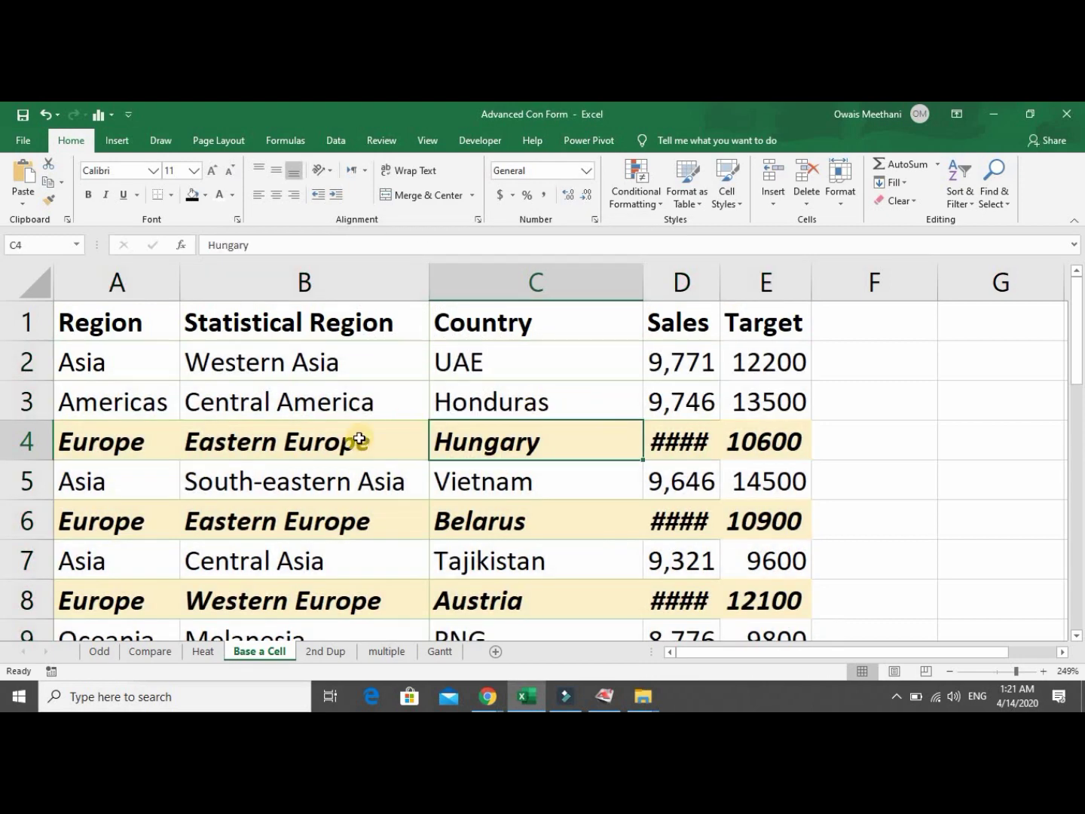
pyautogui.doubleClick(719, 270)
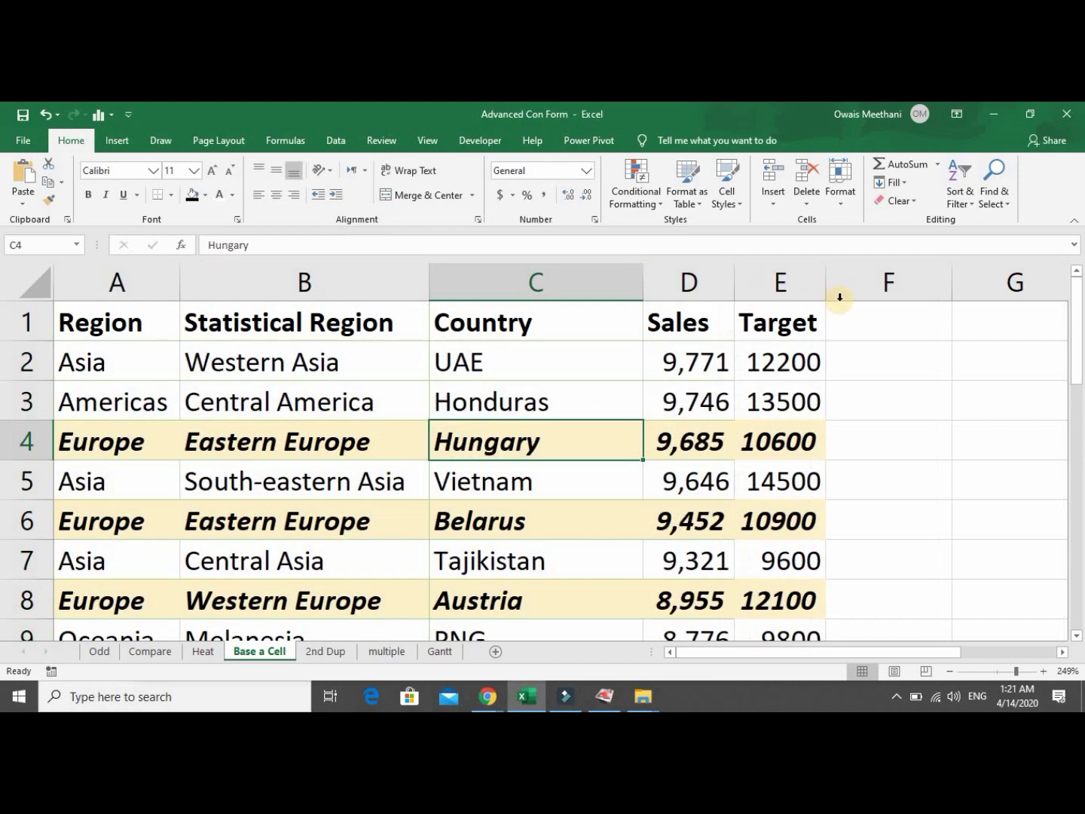
pyautogui.doubleClick(825, 281)
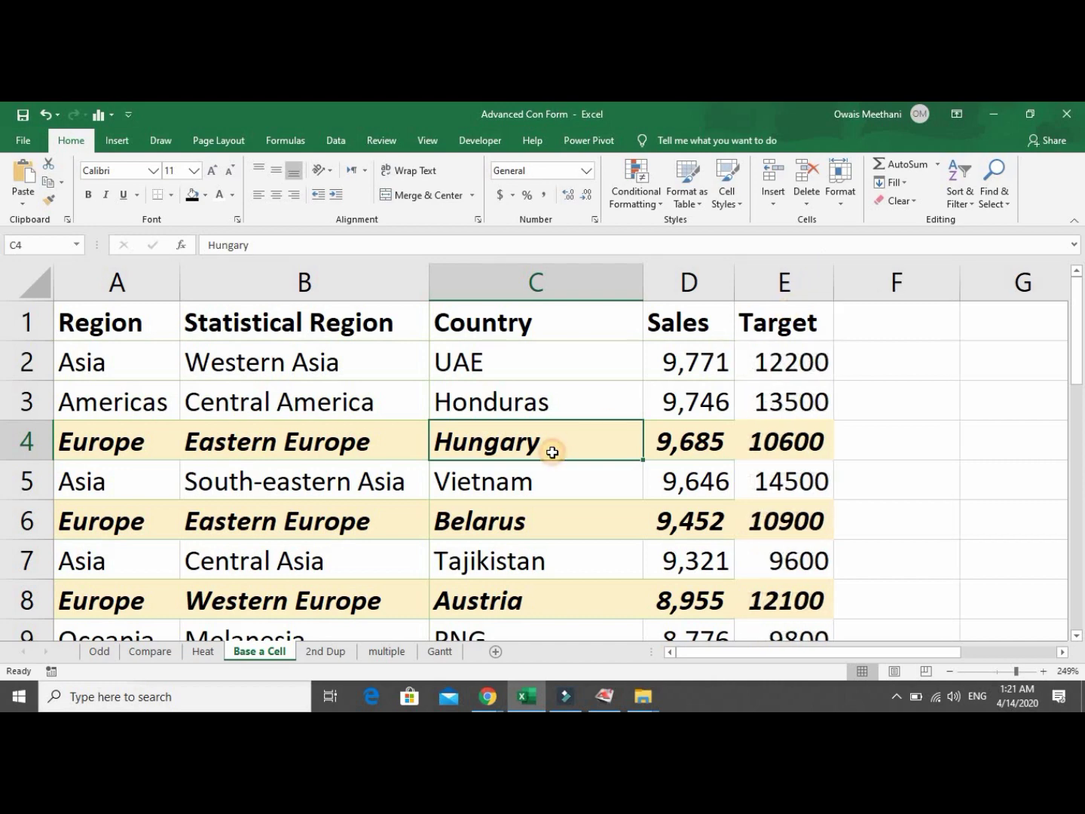
# Examine the formatting of the Europe rows by going down the Country column to the table's end and back to the header.
pyautogui.press('Down')
pyautogui.press('Down')
pyautogui.press('Down')
pyautogui.press('Down')
pyautogui.press('Down')
pyautogui.press('Down')
pyautogui.press('Down')
pyautogui.press('Down')
pyautogui.press('Down')
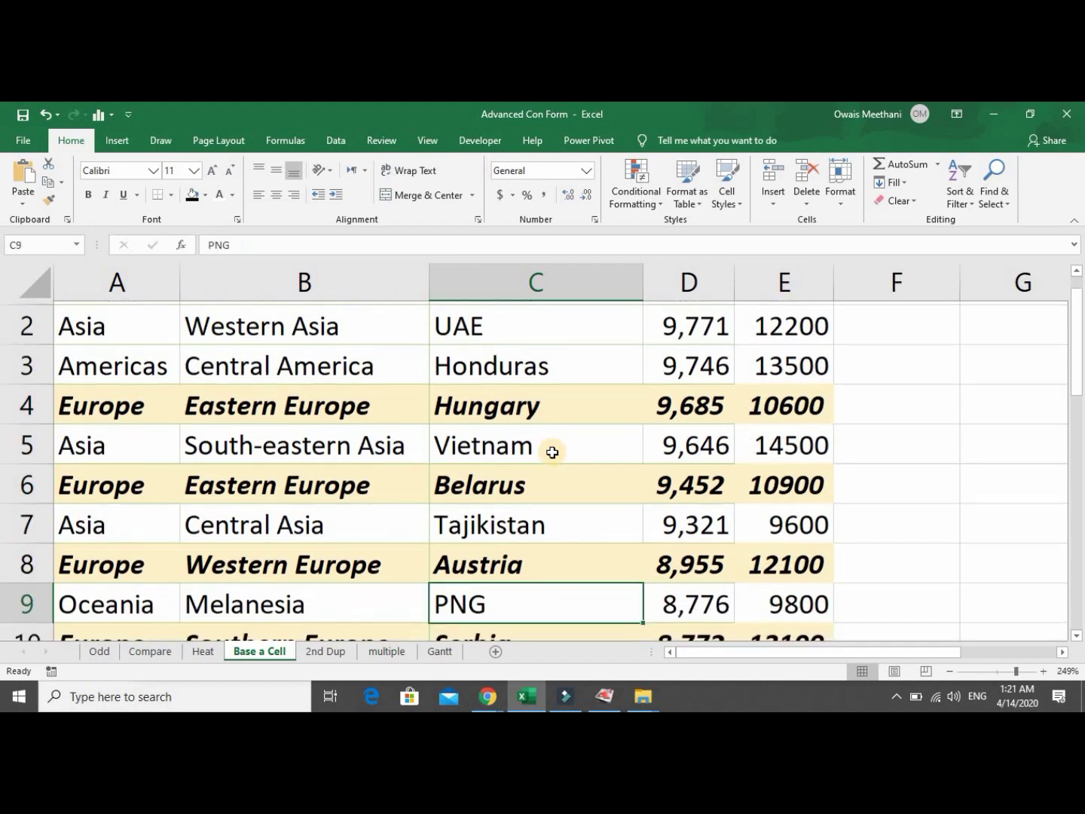
pyautogui.press('Down')
pyautogui.press('Down')
pyautogui.press('Down')
pyautogui.press('Down')
pyautogui.press('Down')
pyautogui.press('Down')
pyautogui.press('Down')
pyautogui.press('Down')
pyautogui.press('Down')
pyautogui.press('Down')
pyautogui.press('Down')
pyautogui.press('Down')
pyautogui.press('Down')
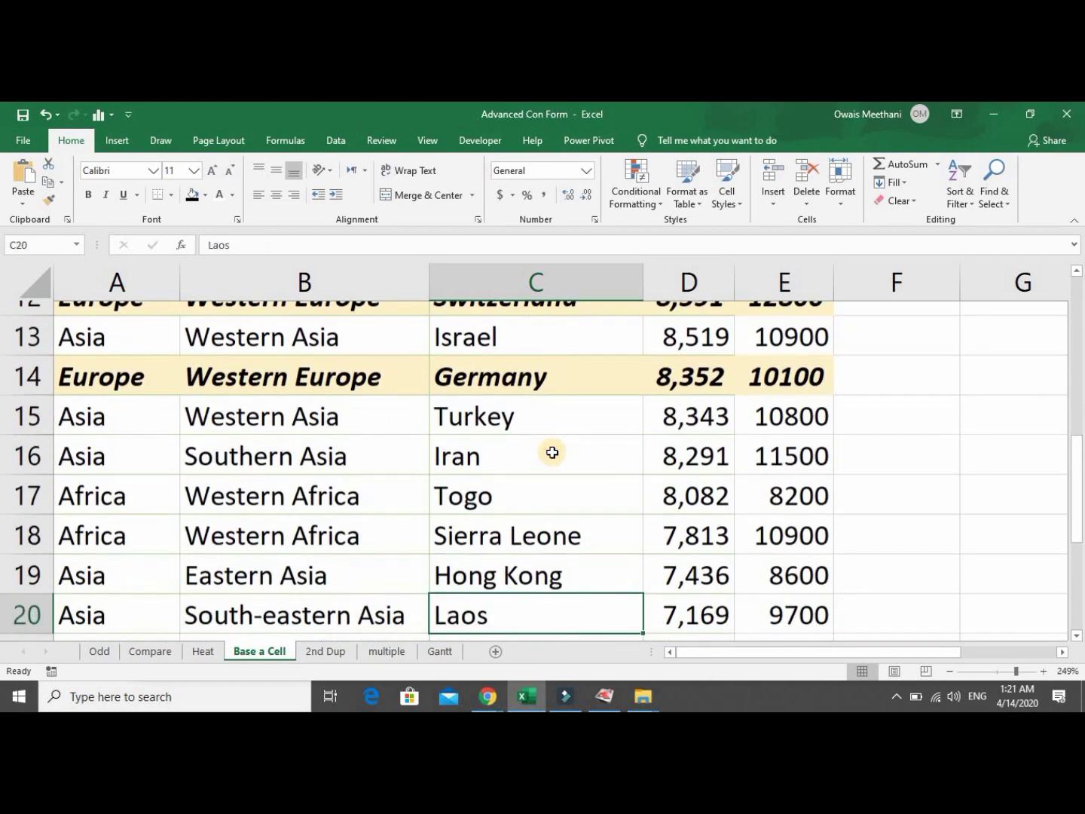
pyautogui.press('Down')
pyautogui.press('Down')
pyautogui.press('Down')
pyautogui.press('Up')
pyautogui.press('Up')
pyautogui.press('Up')
pyautogui.press('Up')
pyautogui.press('Up')
pyautogui.press('Up')
pyautogui.press('Up')
pyautogui.press('Up')
pyautogui.press('Up')
pyautogui.press('Up')
pyautogui.press('Up')
pyautogui.press('Up')
pyautogui.press('Up')
pyautogui.press('Up')
pyautogui.press('Up')
pyautogui.press('Up')
pyautogui.press('Up')
pyautogui.press('Up')
pyautogui.press('Up')
pyautogui.press('Up')
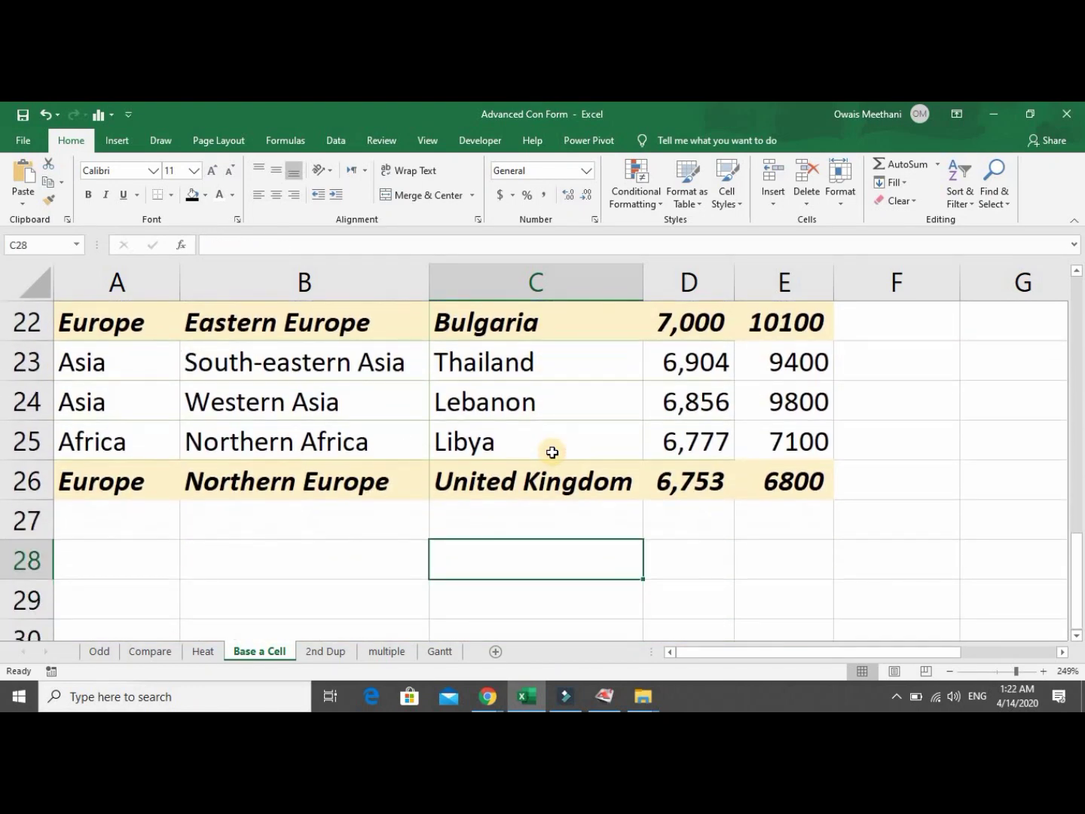
pyautogui.press('Up')
pyautogui.press('Up')
pyautogui.press('Down')
pyautogui.press('Down')
pyautogui.press('Down')
pyautogui.press('Down')
pyautogui.press('Down')
pyautogui.press('Down')
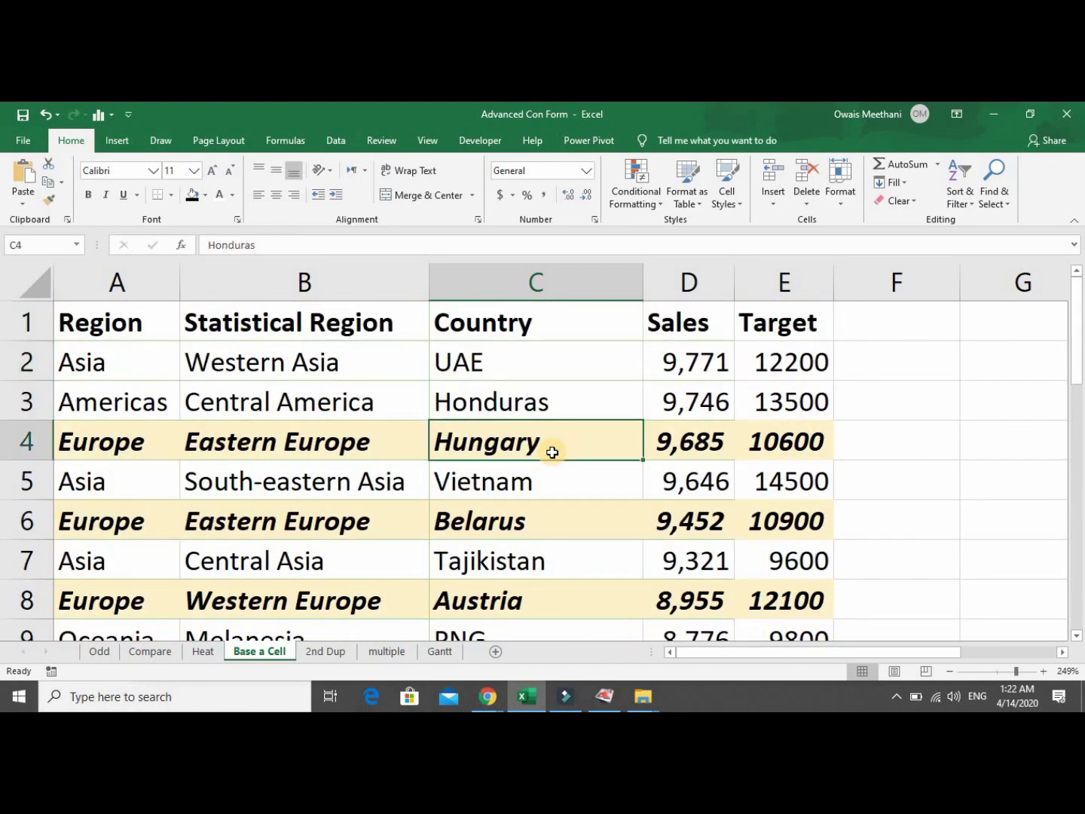
pyautogui.press('Up')
pyautogui.press('Up')
pyautogui.press('Up')
pyautogui.press('Up')
pyautogui.press('Up')
pyautogui.press('Left')
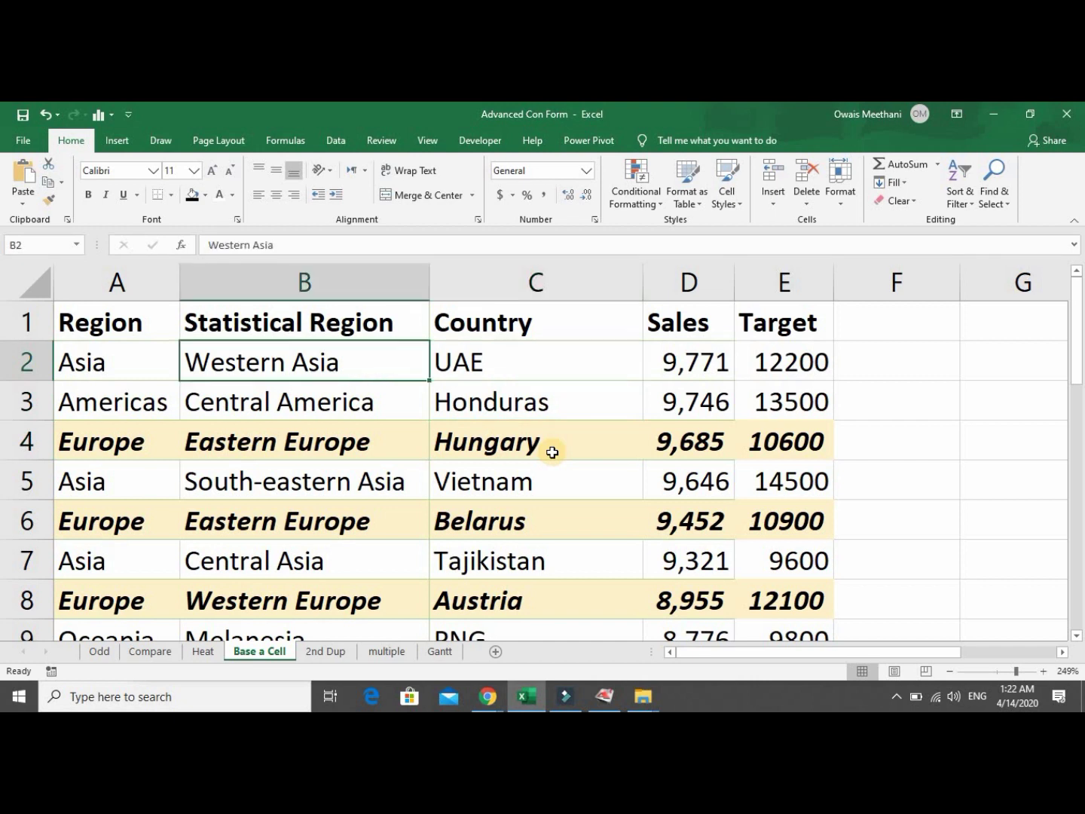
pyautogui.press('Left')
pyautogui.press('Right')
pyautogui.press('Right')
pyautogui.press('Right')
pyautogui.press('Left')
pyautogui.press('Left')
pyautogui.press('Left')
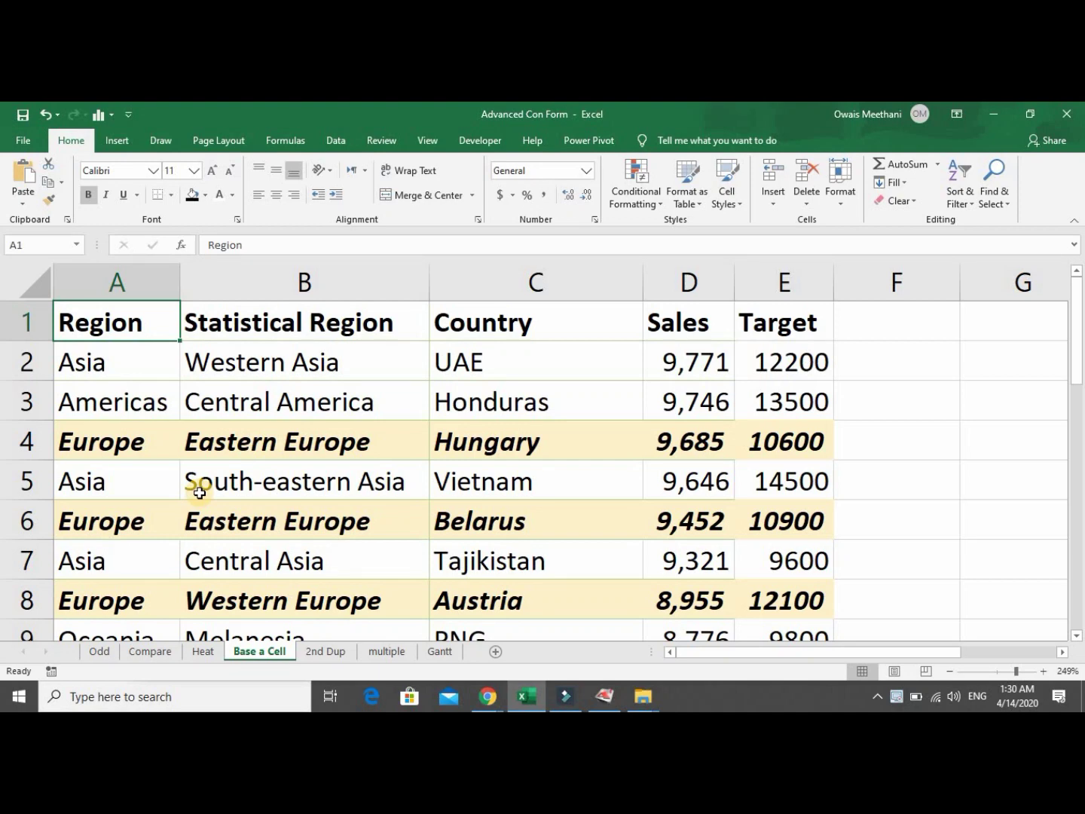
# Review the entries in the Region and Statistical Region columns and compare the highlighted rows with the unhighlighted ones.
pyautogui.press('Down')
pyautogui.press('Down')
pyautogui.press('Down')
pyautogui.press('Down')
pyautogui.press('Down')
pyautogui.press('Down')
pyautogui.press('Down')
pyautogui.press('Down')
pyautogui.press('Down')
pyautogui.press('Down')
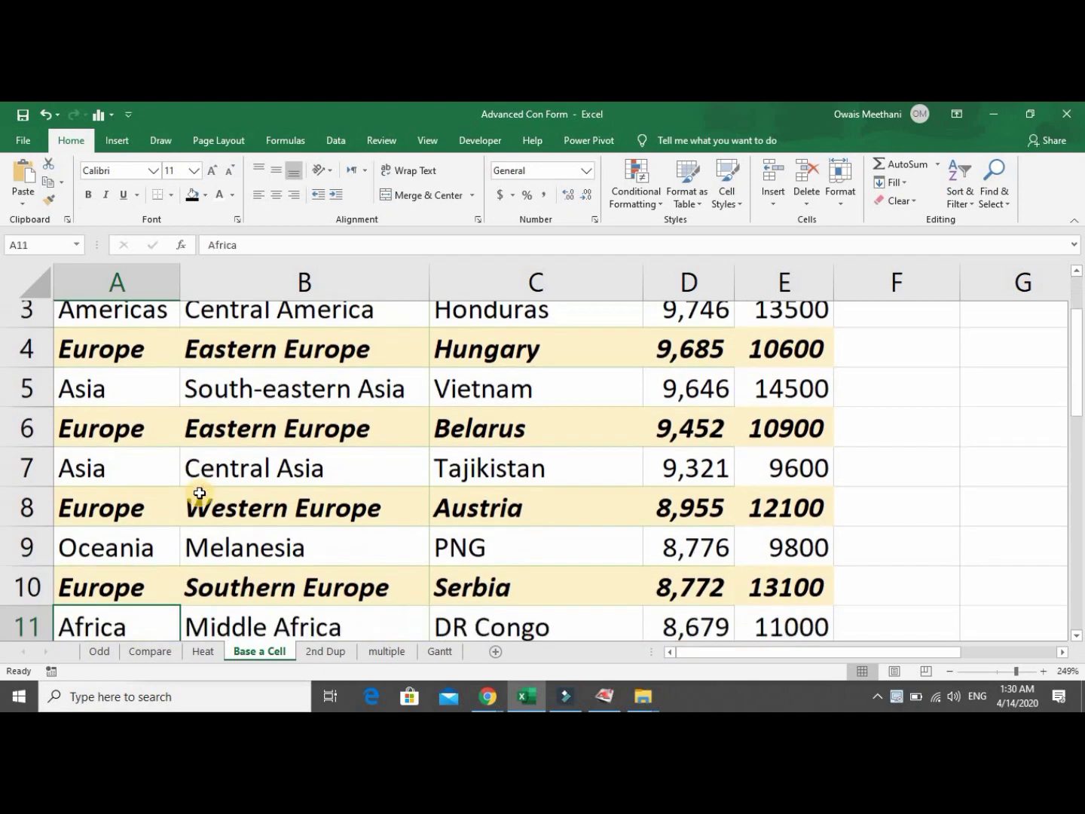
pyautogui.press('Down')
pyautogui.press('Down')
pyautogui.press('Down')
pyautogui.press('Down')
pyautogui.press('Down')
pyautogui.press('Down')
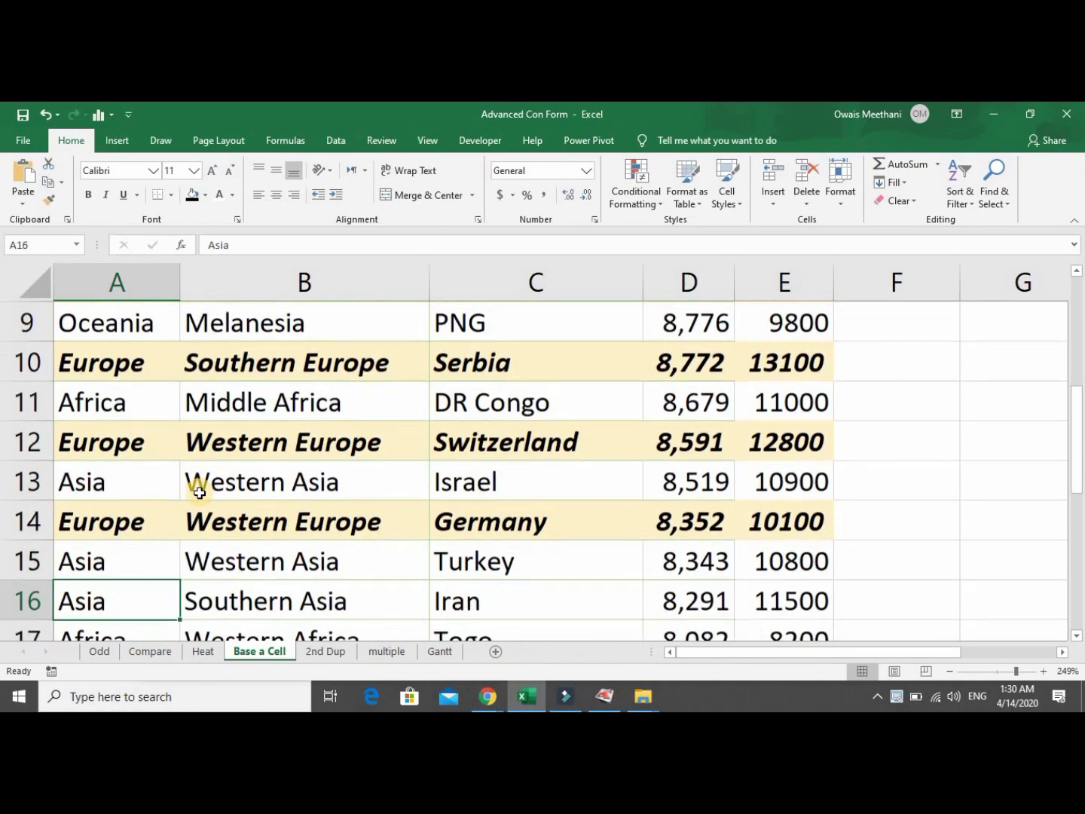
pyautogui.press('Down')
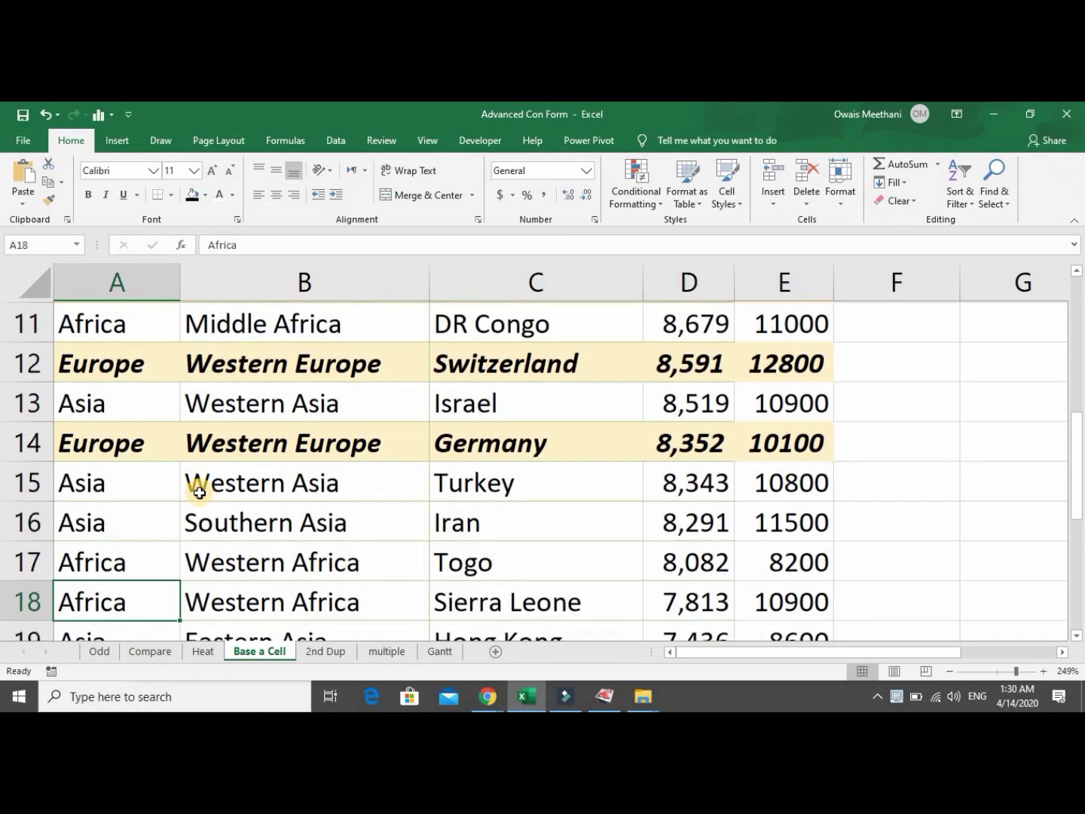
pyautogui.press('Right')
pyautogui.press('Up')
pyautogui.press('Down')
pyautogui.click(197, 490)
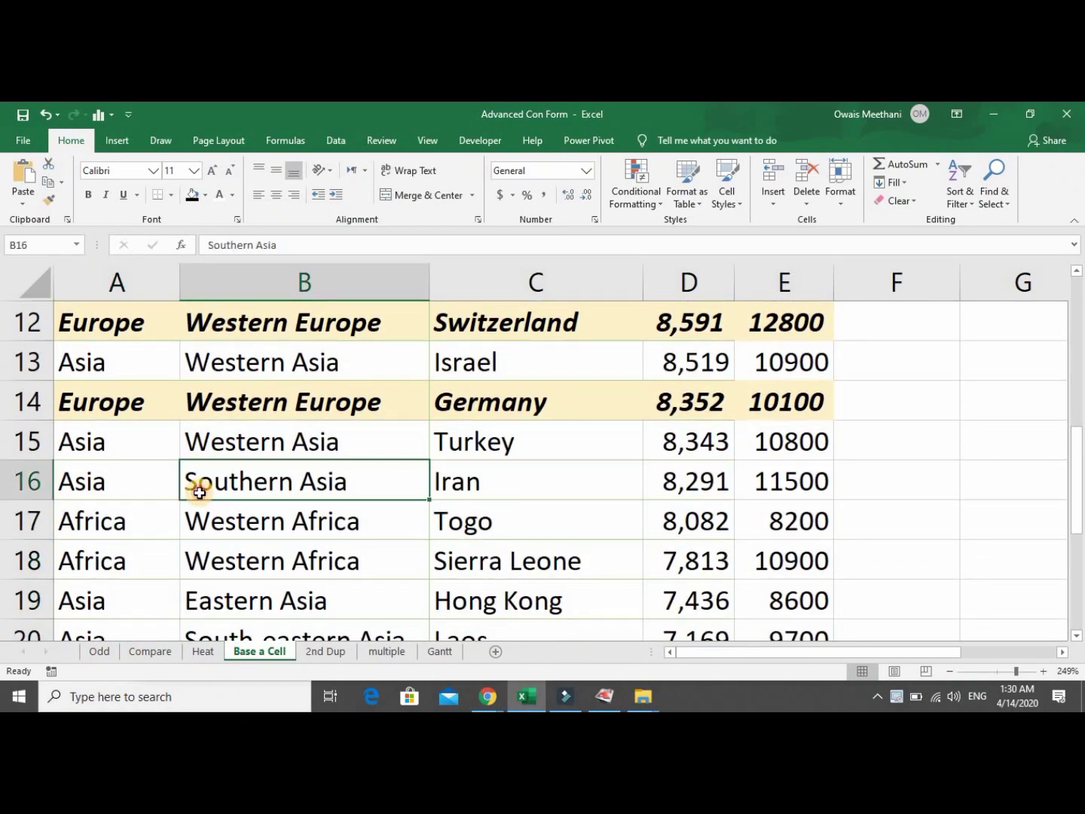
pyautogui.doubleClick(198, 489)
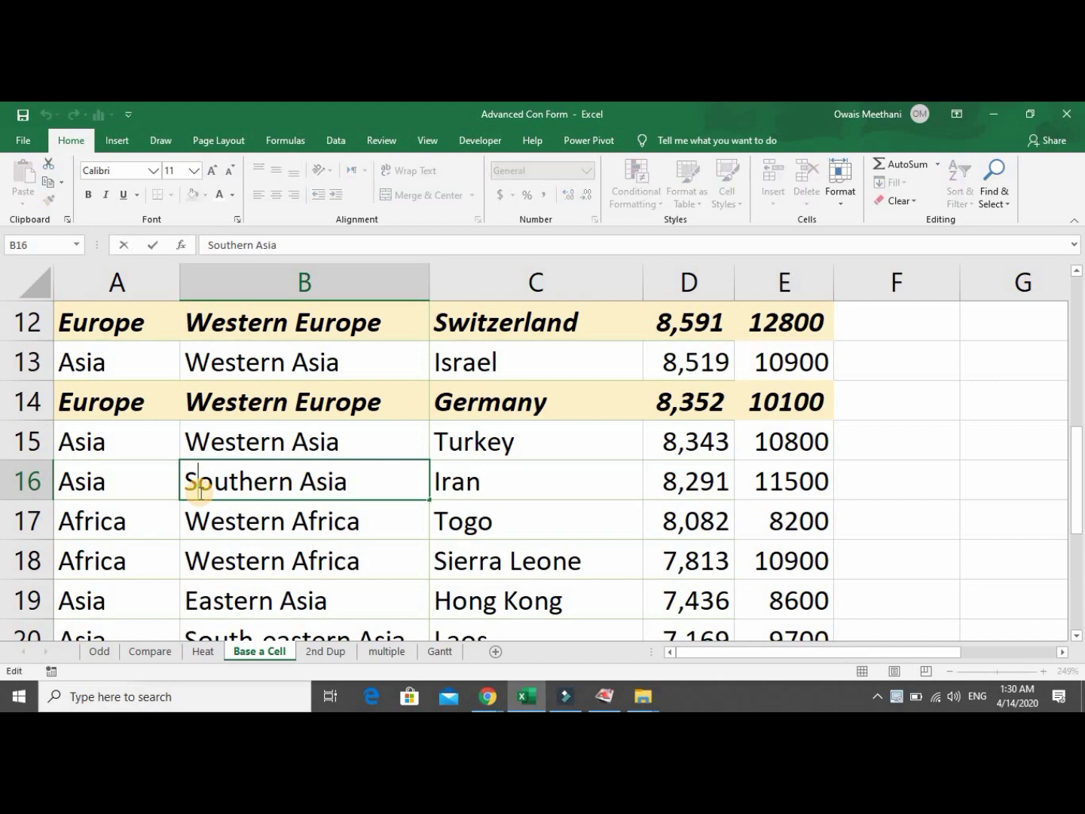
pyautogui.click(259, 421)
pyautogui.press('Down')
pyautogui.press('Down')
pyautogui.press('Down')
pyautogui.press('Down')
pyautogui.press('Down')
pyautogui.press('Down')
pyautogui.press('Down')
pyautogui.press('Down')
pyautogui.press('Down')
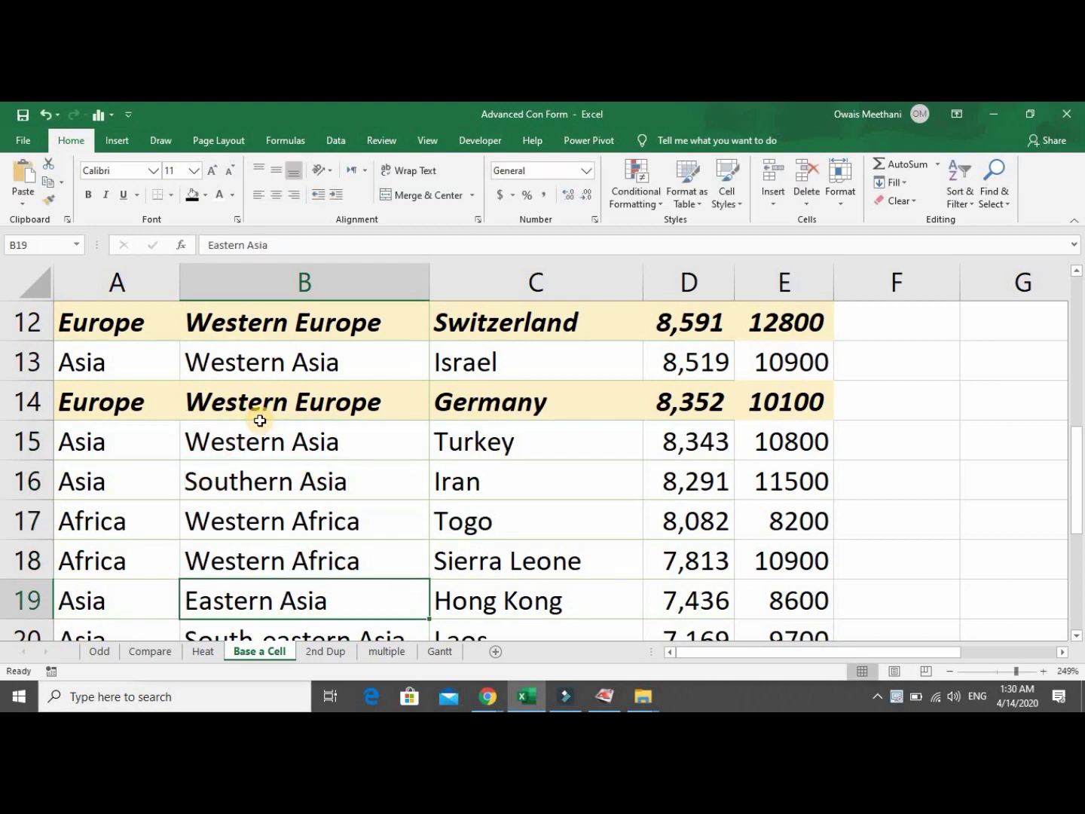
pyautogui.press('Down')
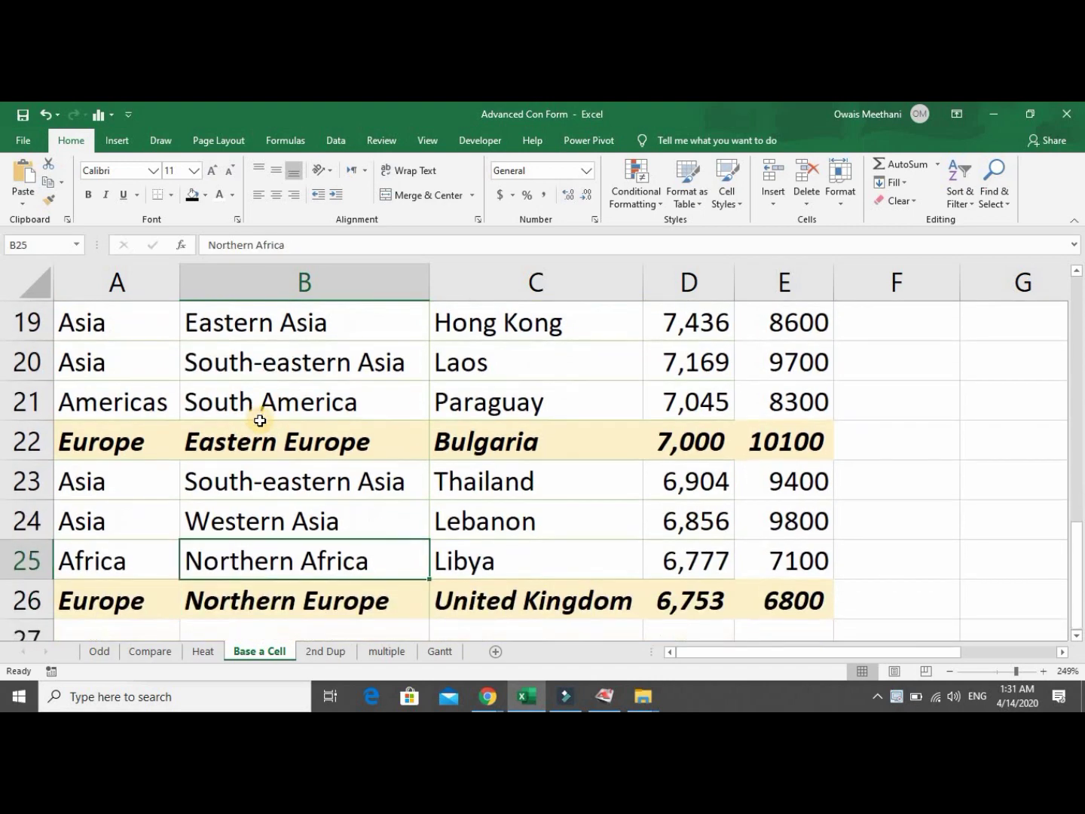
pyautogui.press('Up')
pyautogui.press('Up')
pyautogui.press('Up')
pyautogui.press('Up')
pyautogui.press('Up')
pyautogui.press('Up')
pyautogui.press('Up')
pyautogui.press('Up')
pyautogui.press('Up')
pyautogui.press('Up')
pyautogui.press('Up')
pyautogui.press('Up')
pyautogui.press('Up')
pyautogui.press('Up')
pyautogui.press('Up')
pyautogui.press('Up')
pyautogui.press('Up')
pyautogui.press('Up')
pyautogui.press('Up')
pyautogui.press('Up')
pyautogui.press('Up')
pyautogui.press('Up')
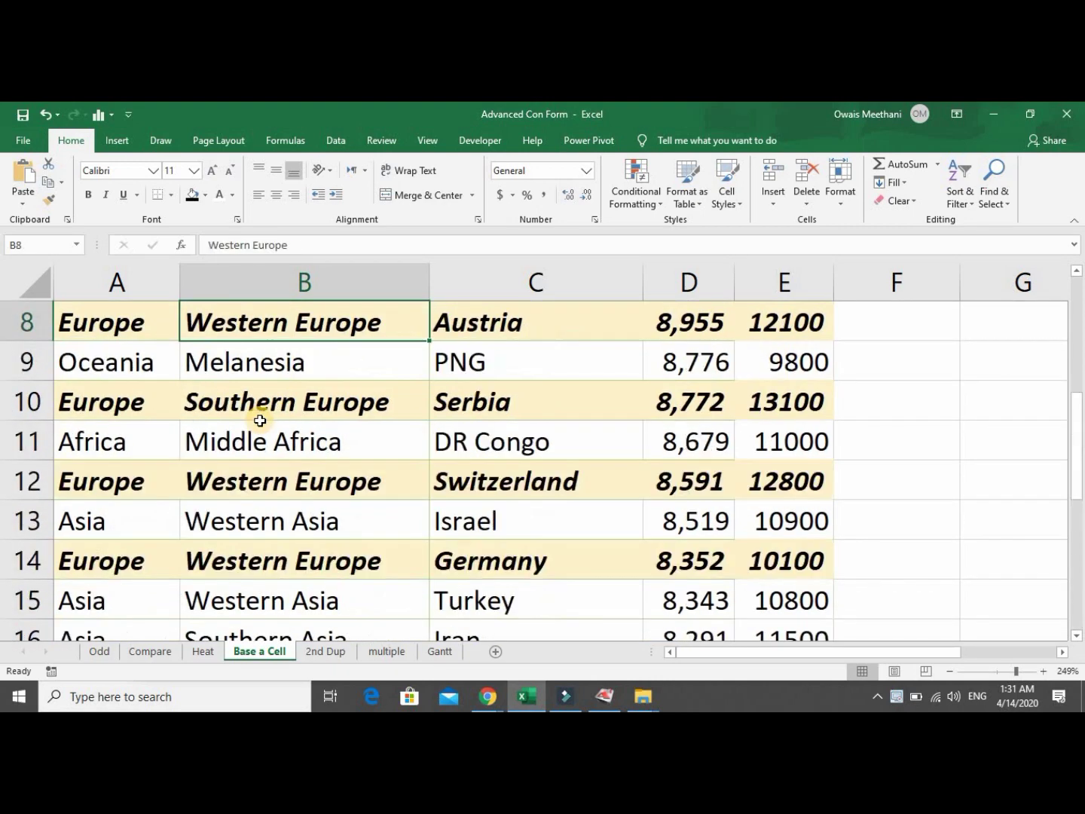
pyautogui.press('Left')
pyautogui.press('Down')
pyautogui.press('Down')
pyautogui.press('Down')
pyautogui.press('Down')
pyautogui.press('Down')
pyautogui.press('Down')
pyautogui.press('Down')
pyautogui.press('Down')
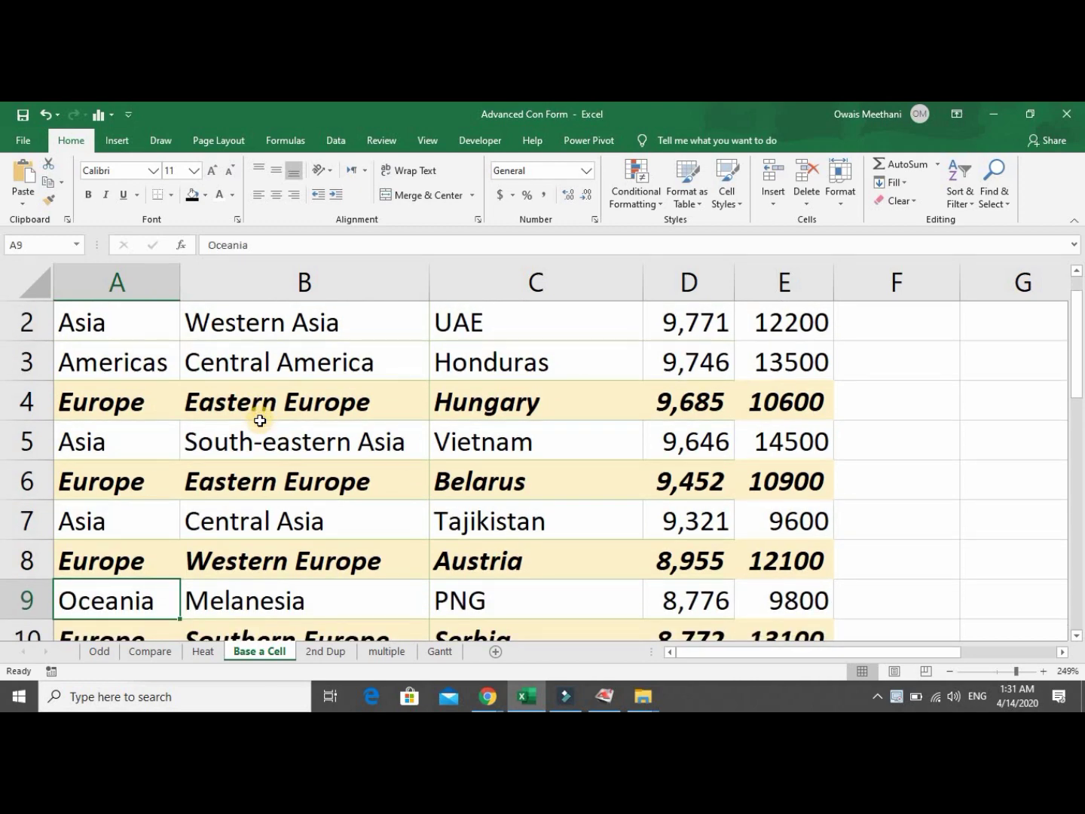
pyautogui.press('Up')
pyautogui.press('Up')
pyautogui.press('Up')
pyautogui.press('Up')
pyautogui.press('Up')
pyautogui.press('Up')
pyautogui.press('Up')
pyautogui.press('Up')
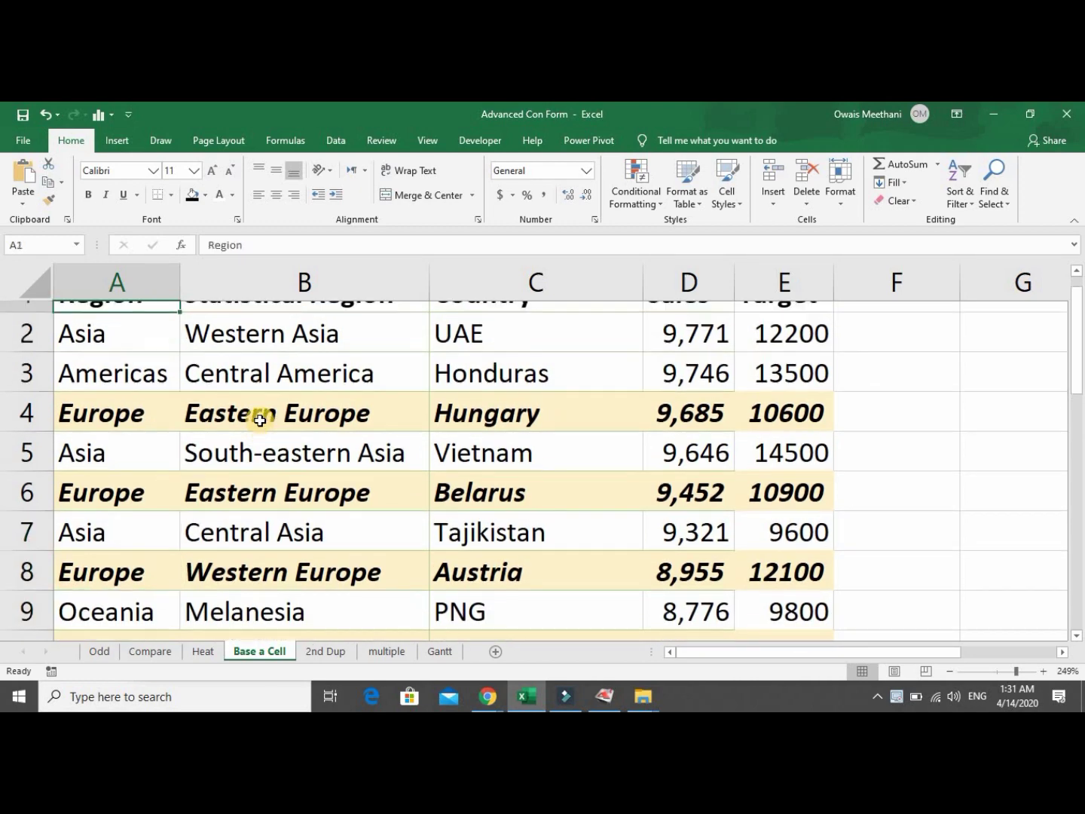
# Open the Conditional Formatting Rules Manager for the data range A2:E26.
pyautogui.press('Down')
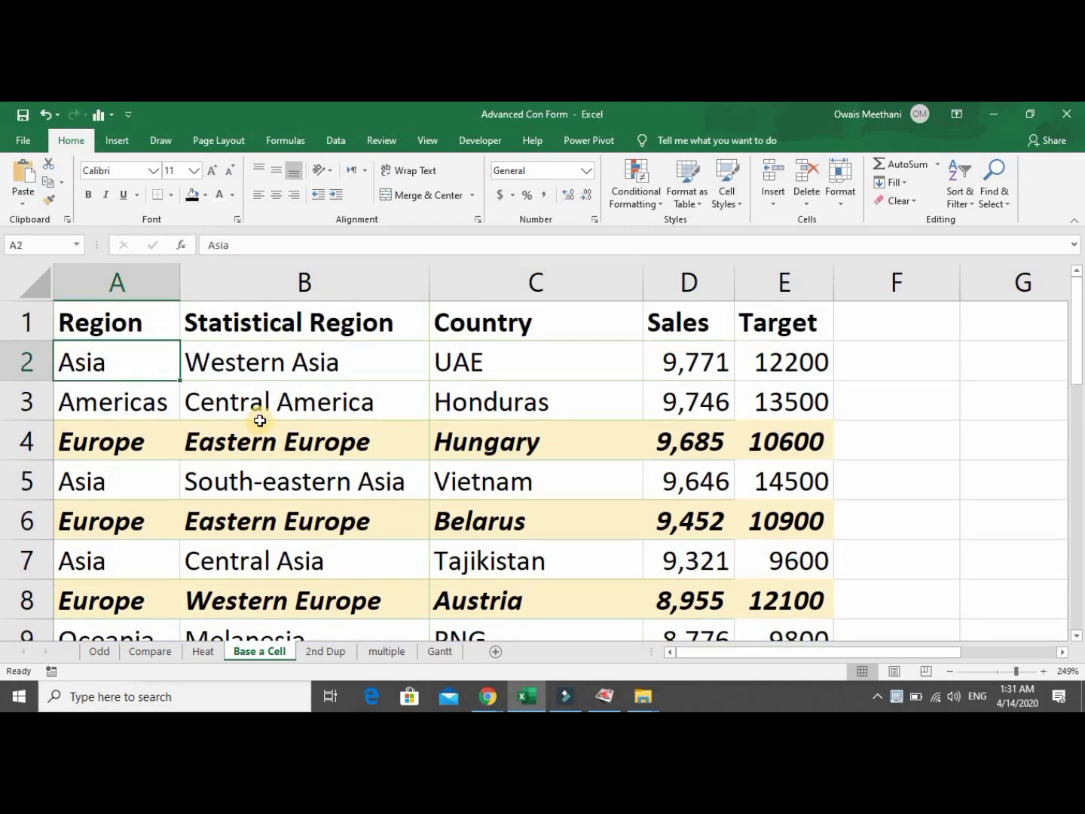
pyautogui.hotkey('ctrl', 'shift', 'Down')
pyautogui.hotkey('shift', 'Right')
pyautogui.hotkey('shift', 'Right')
pyautogui.hotkey('shift', 'Right')
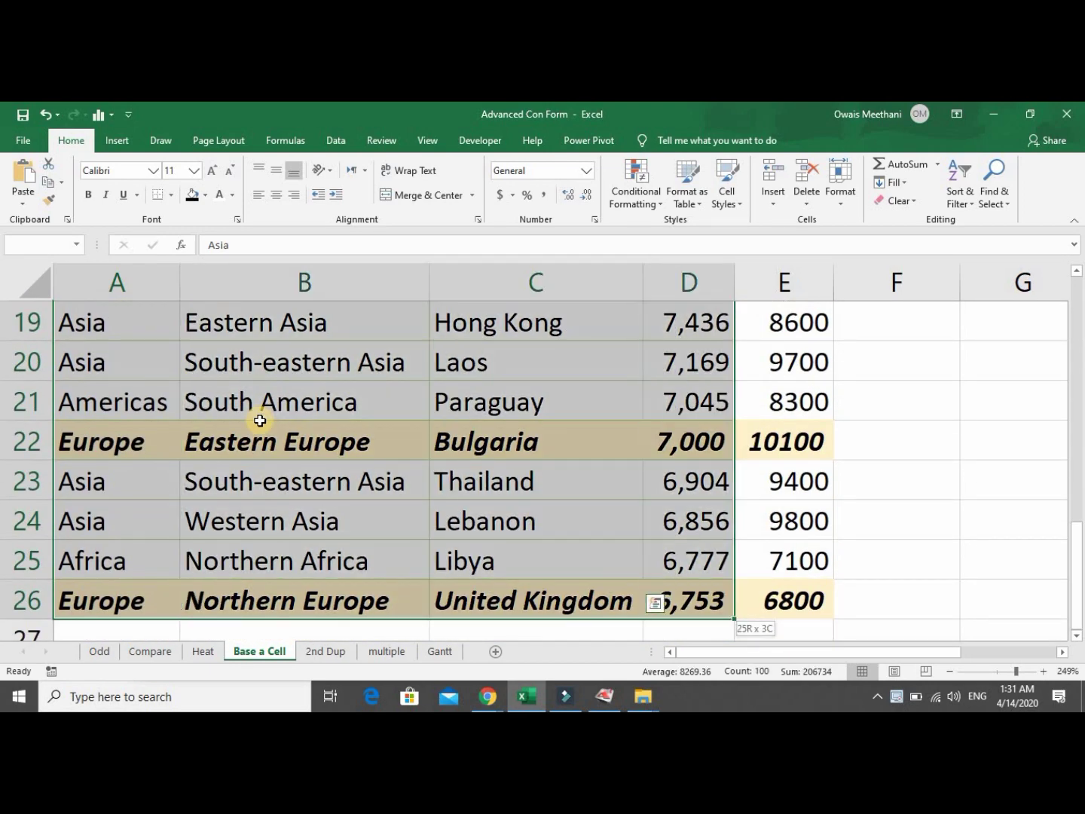
pyautogui.hotkey('shift', 'Right')
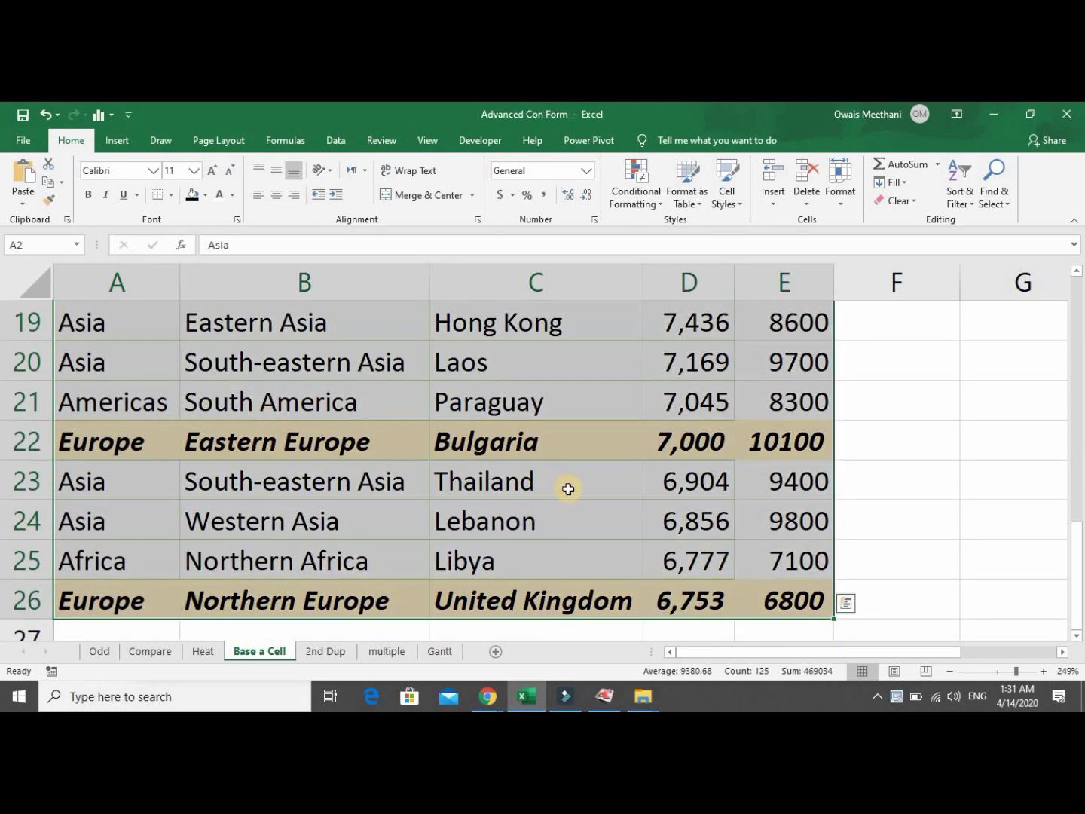
pyautogui.moveTo(1079, 584); pyautogui.dragTo(1075, 373)
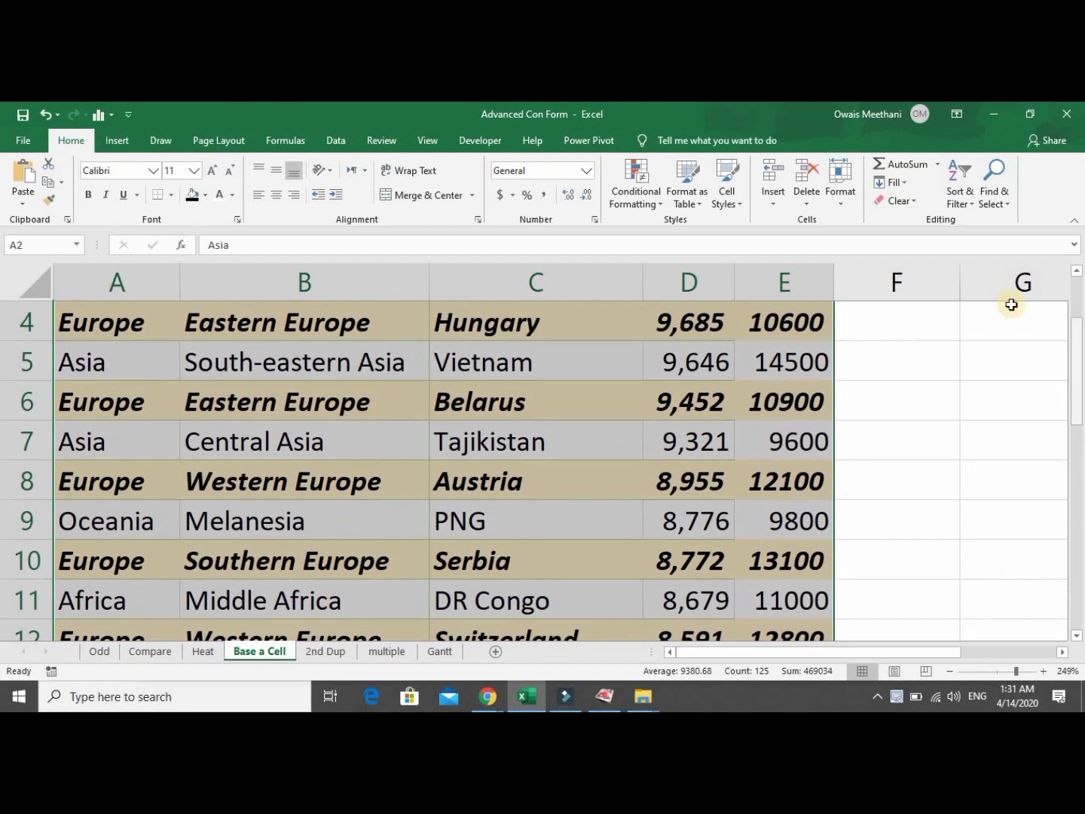
pyautogui.click(635, 192)
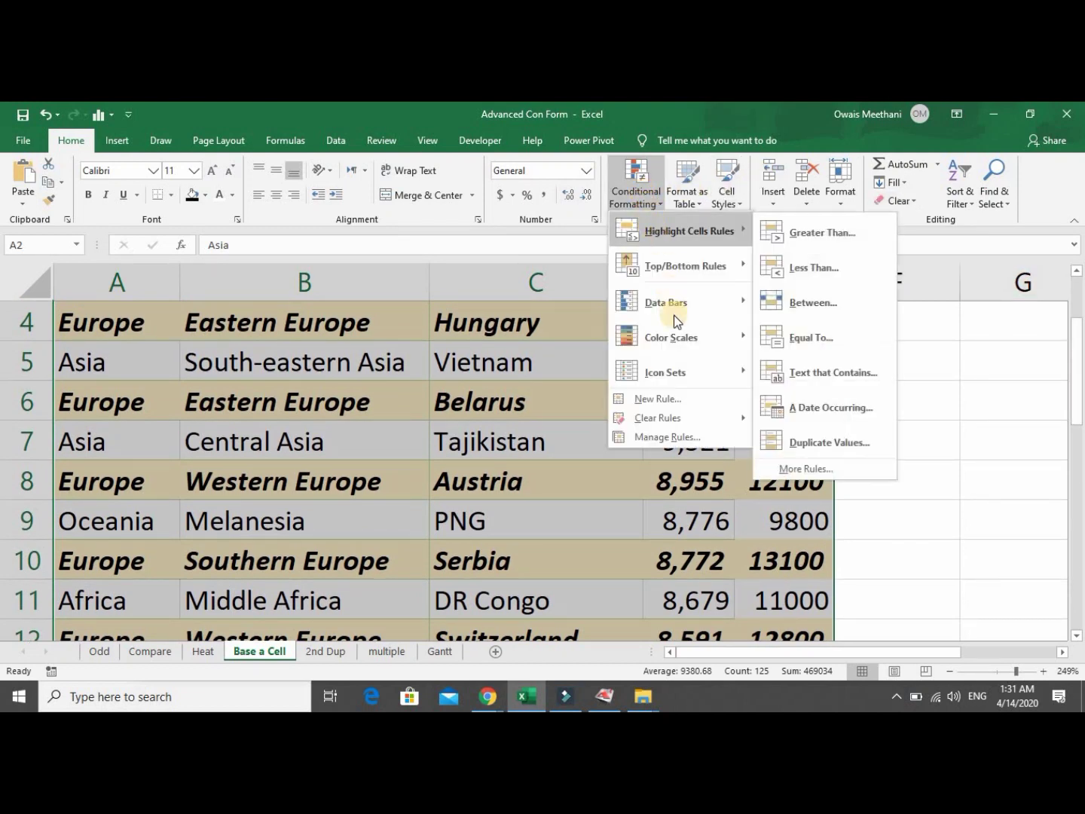
pyautogui.click(682, 437)
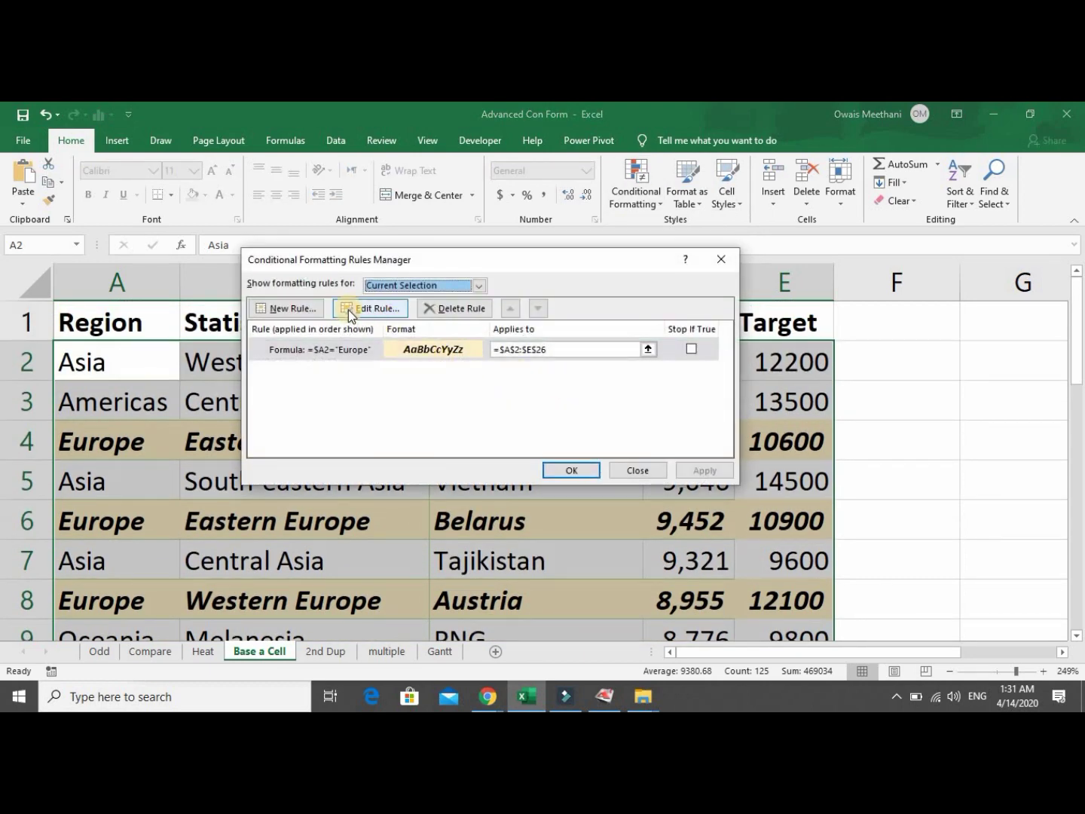
# Create a new formula-based formatting rule for the data range with the formula =$A2="Oceania".
pyautogui.click(308, 308)
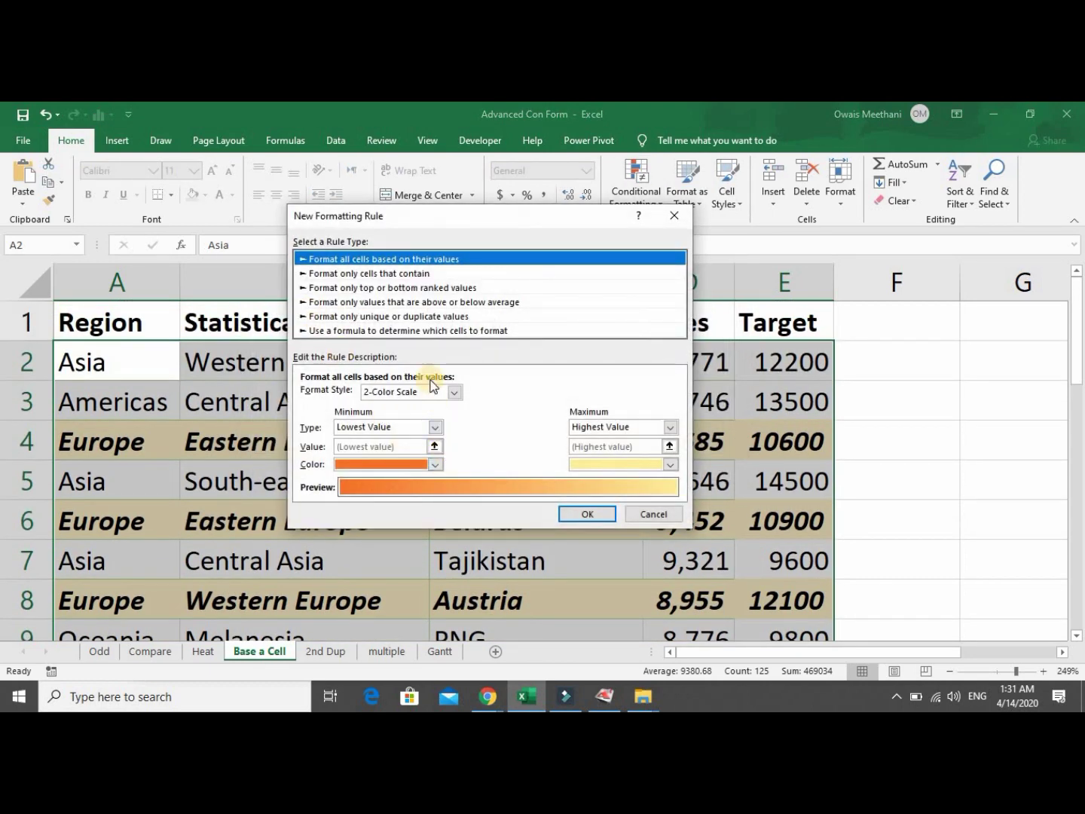
pyautogui.click(424, 335)
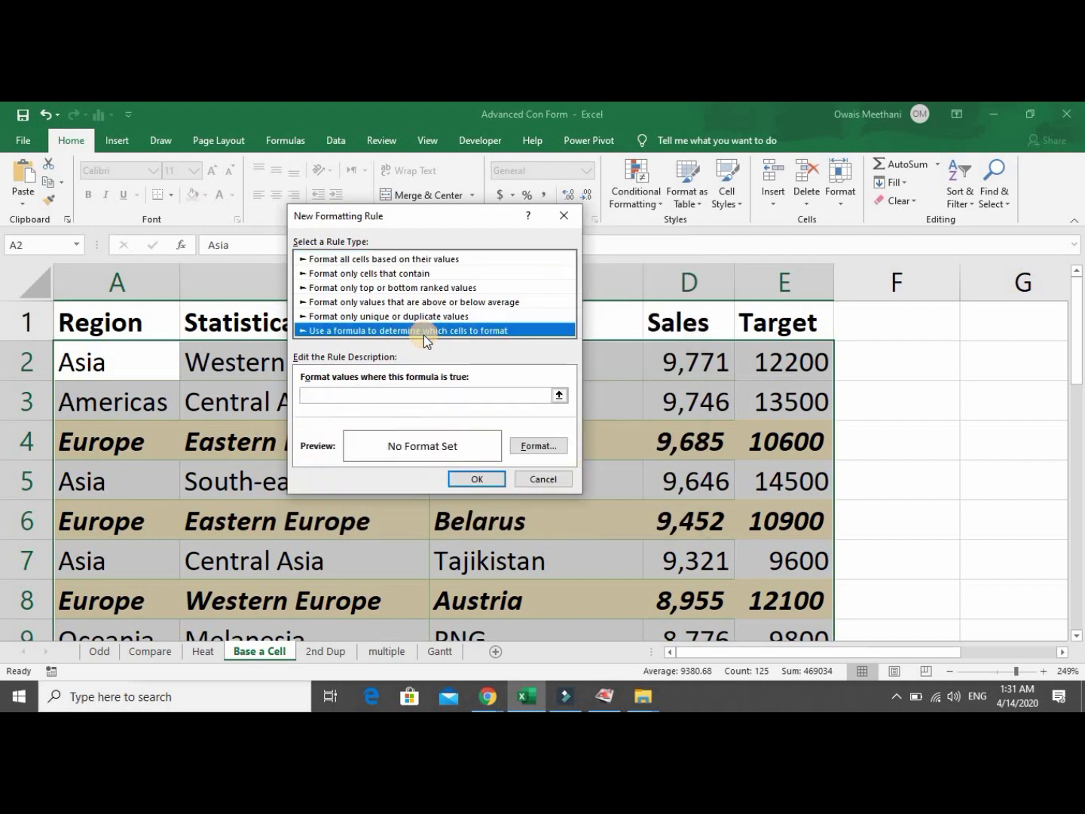
pyautogui.click(421, 400)
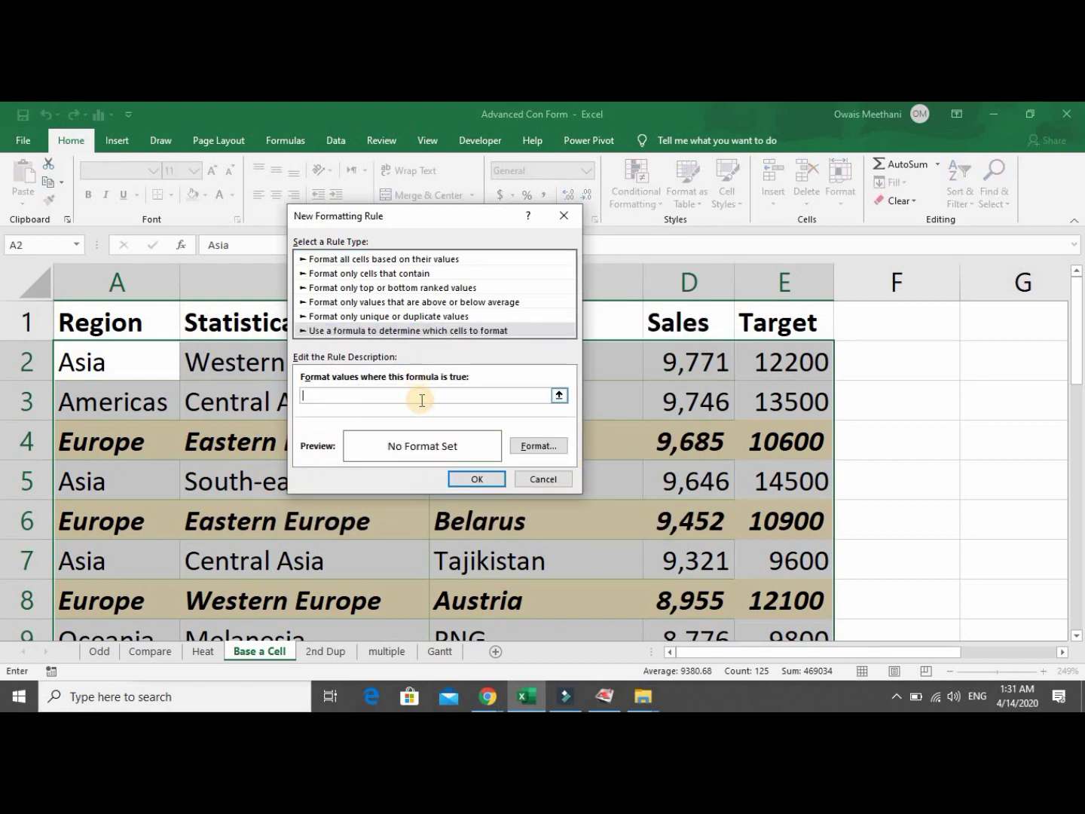
pyautogui.write('=A2')
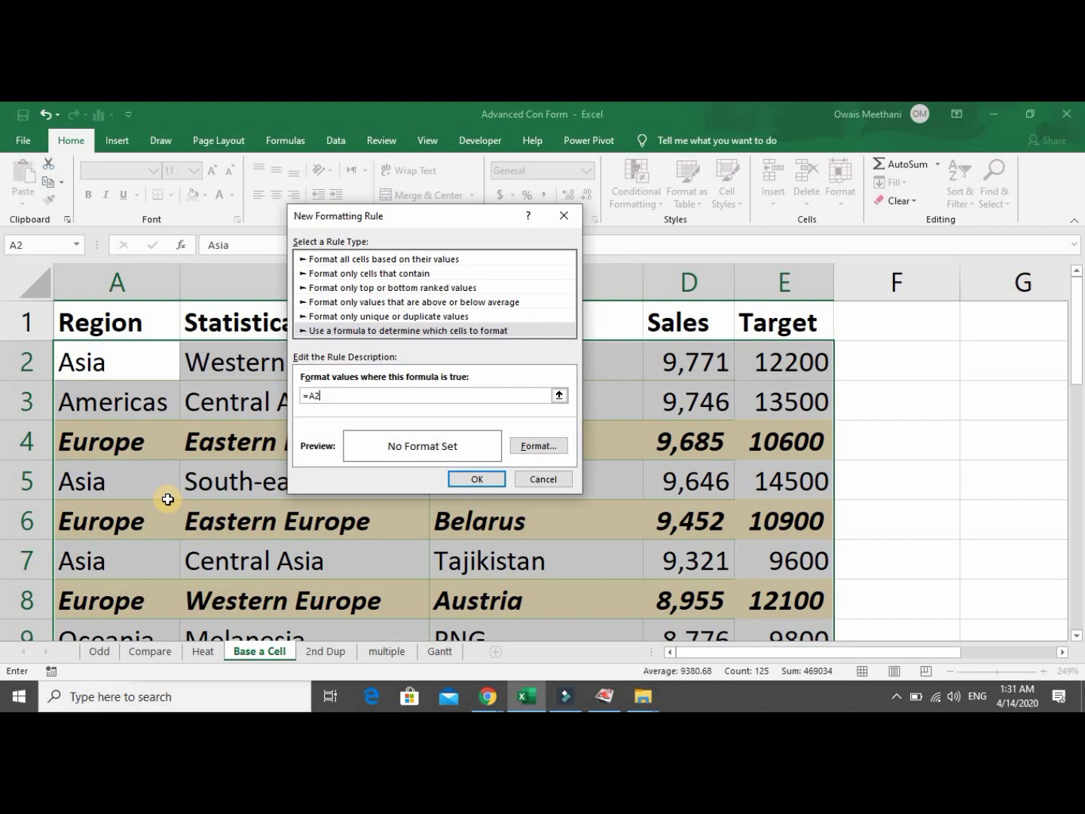
pyautogui.press('F4')
pyautogui.press('F4')
pyautogui.press('F4')
pyautogui.write('=')
pyautogui.write('"')
pyautogui.write('Od')
pyautogui.write('eania')
pyautogui.write('"')
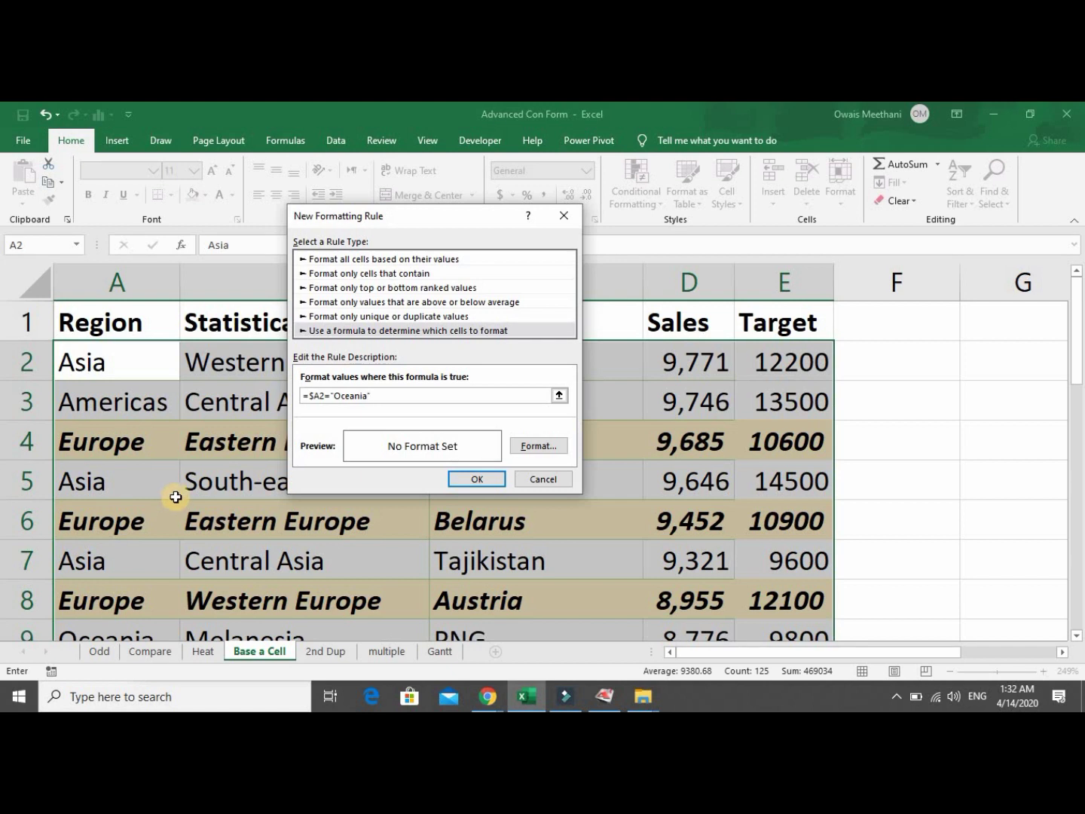
# Give the Oceania rule the custom number format ;;; to hide the cell contents, and apply it to the data range.
pyautogui.click(552, 446)
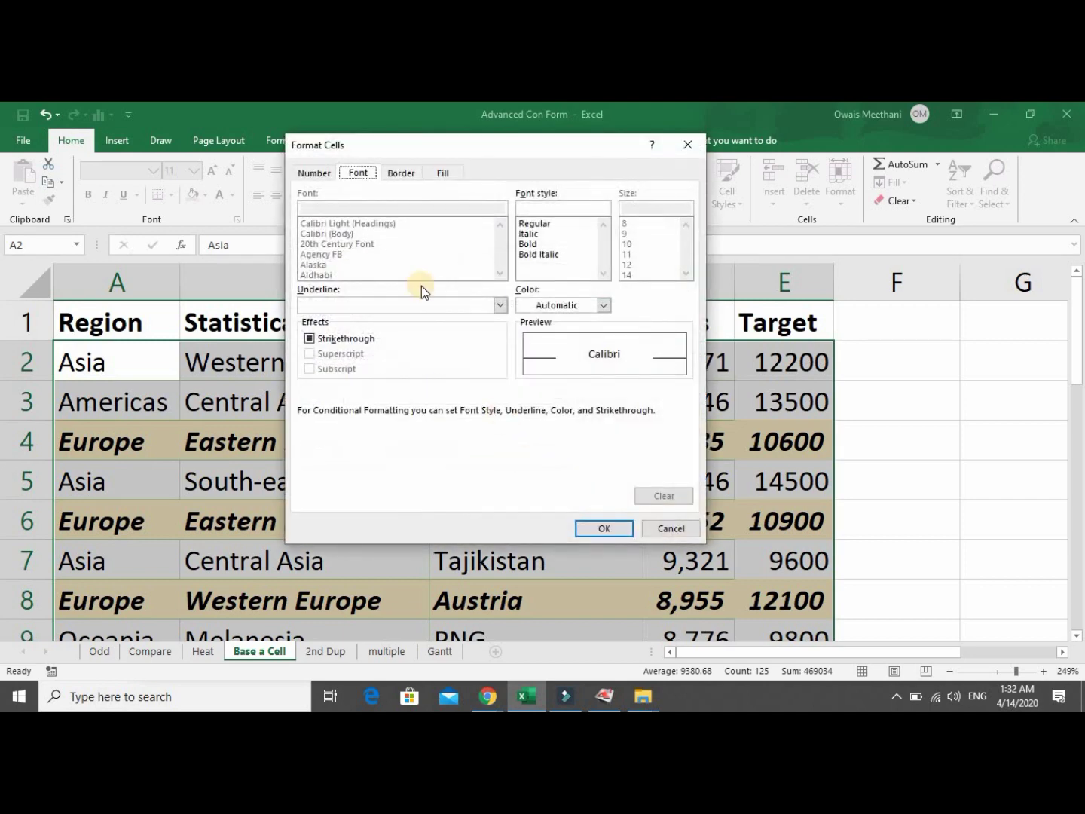
pyautogui.click(322, 173)
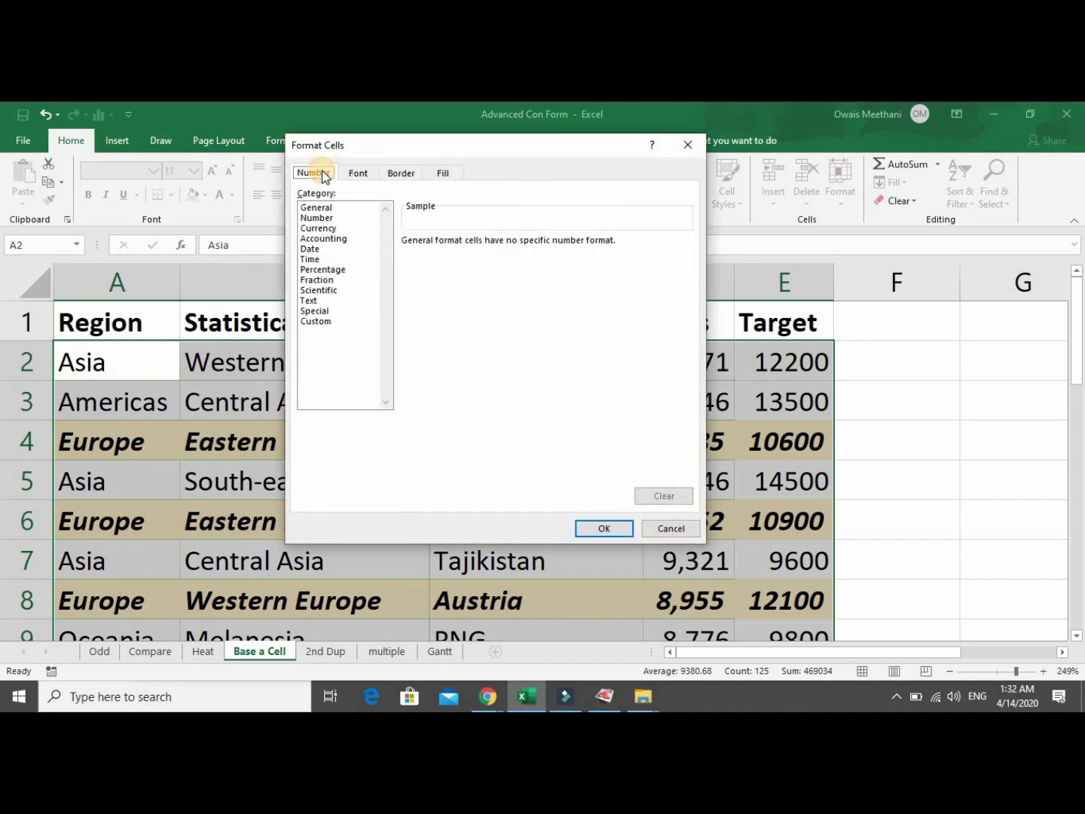
pyautogui.click(332, 320)
pyautogui.moveTo(456, 254); pyautogui.dragTo(321, 280)
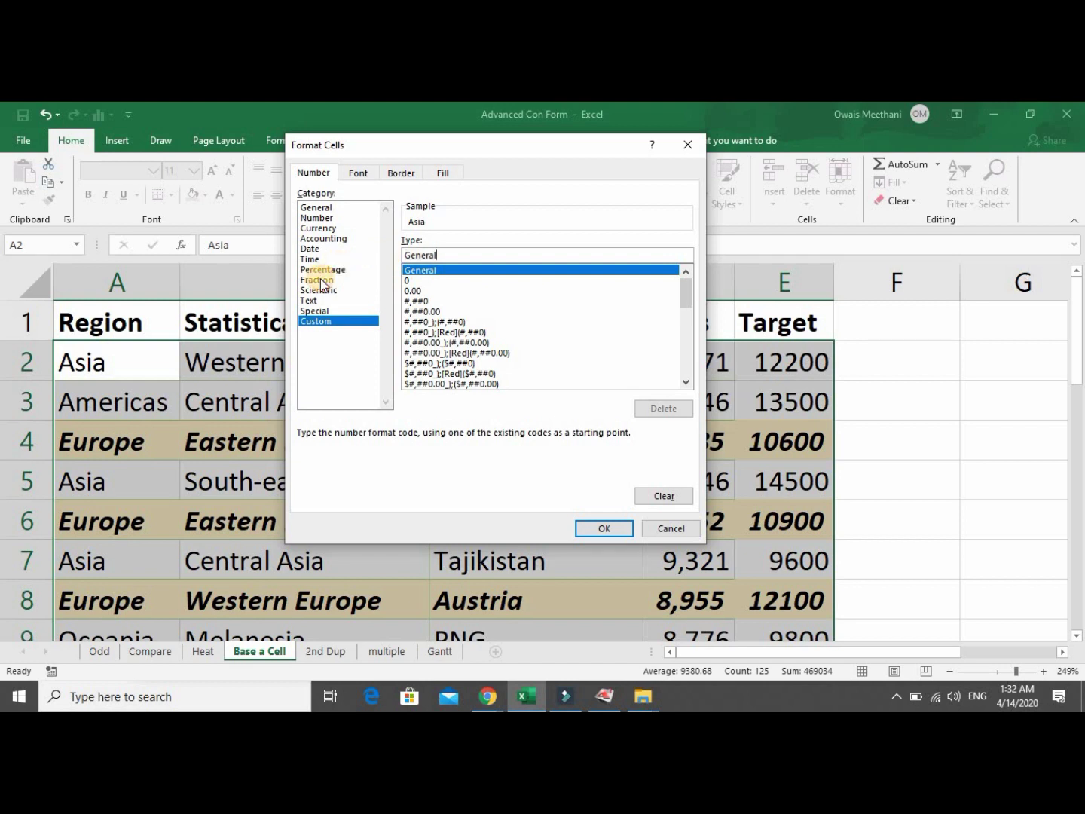
pyautogui.press('BackSpace')
pyautogui.press('BackSpace')
pyautogui.press('BackSpace')
pyautogui.press('BackSpace')
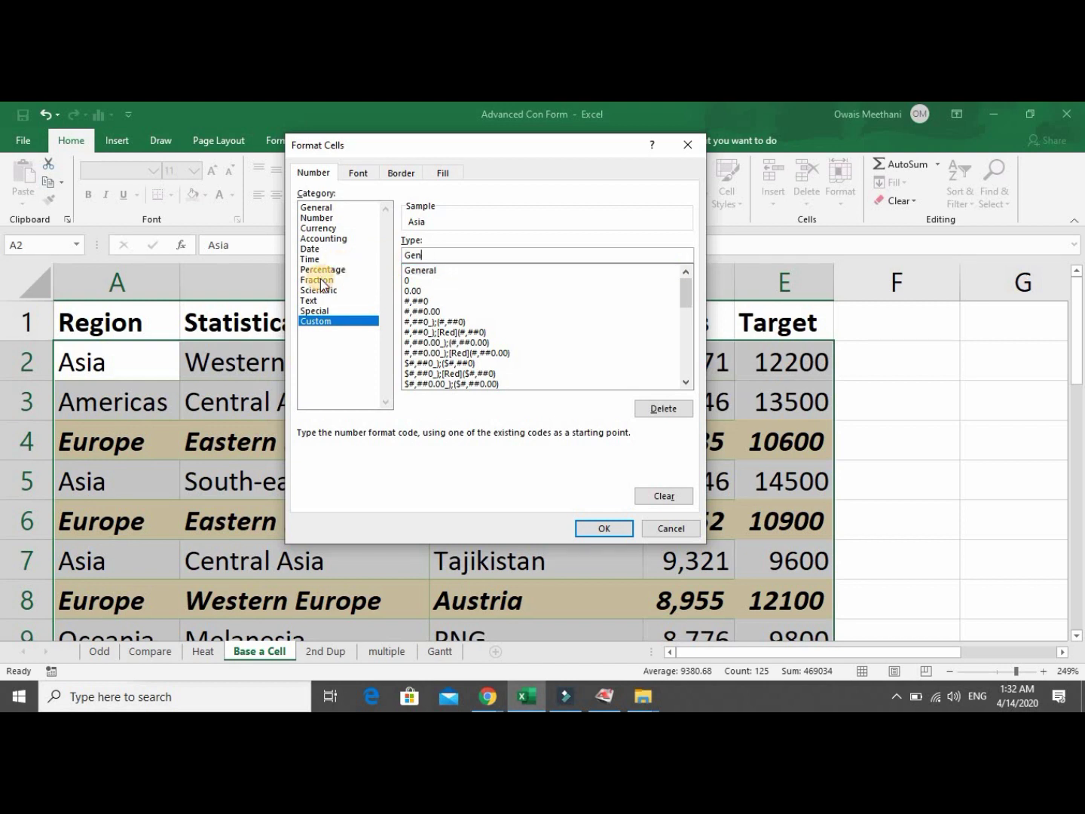
pyautogui.press('BackSpace')
pyautogui.press('BackSpace')
pyautogui.press('BackSpace')
pyautogui.write(';;;')
pyautogui.click(586, 532)
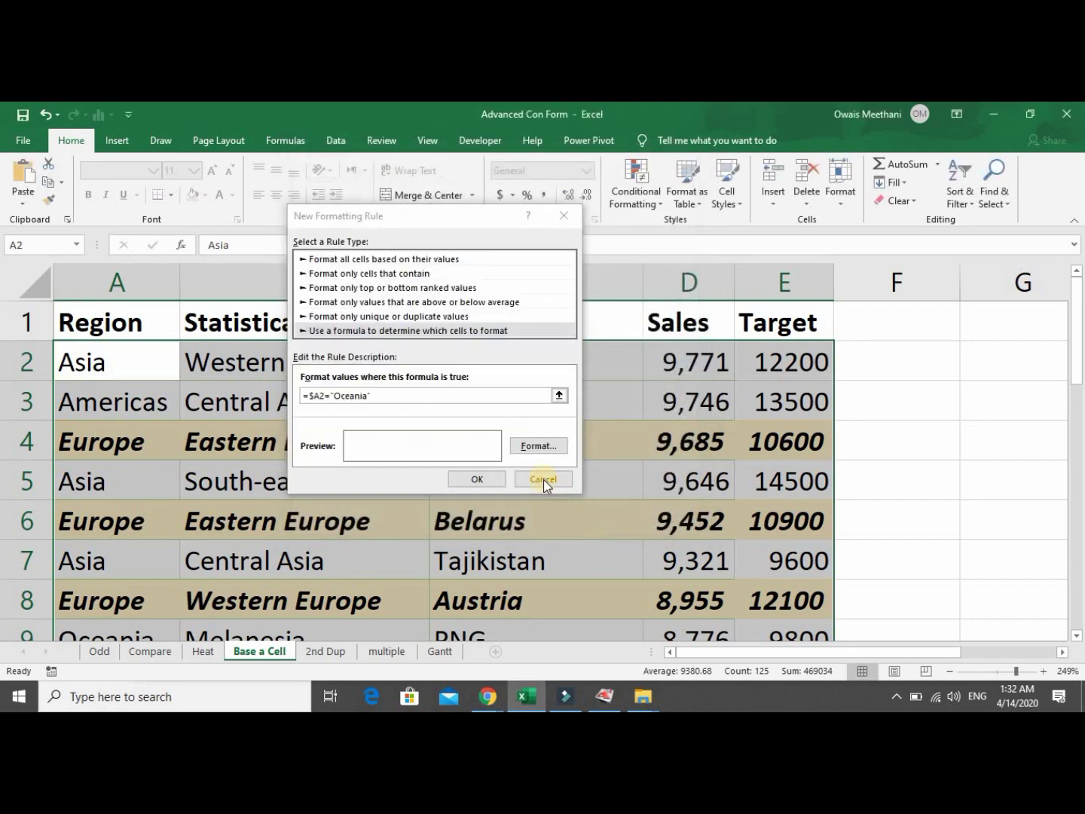
pyautogui.click(475, 479)
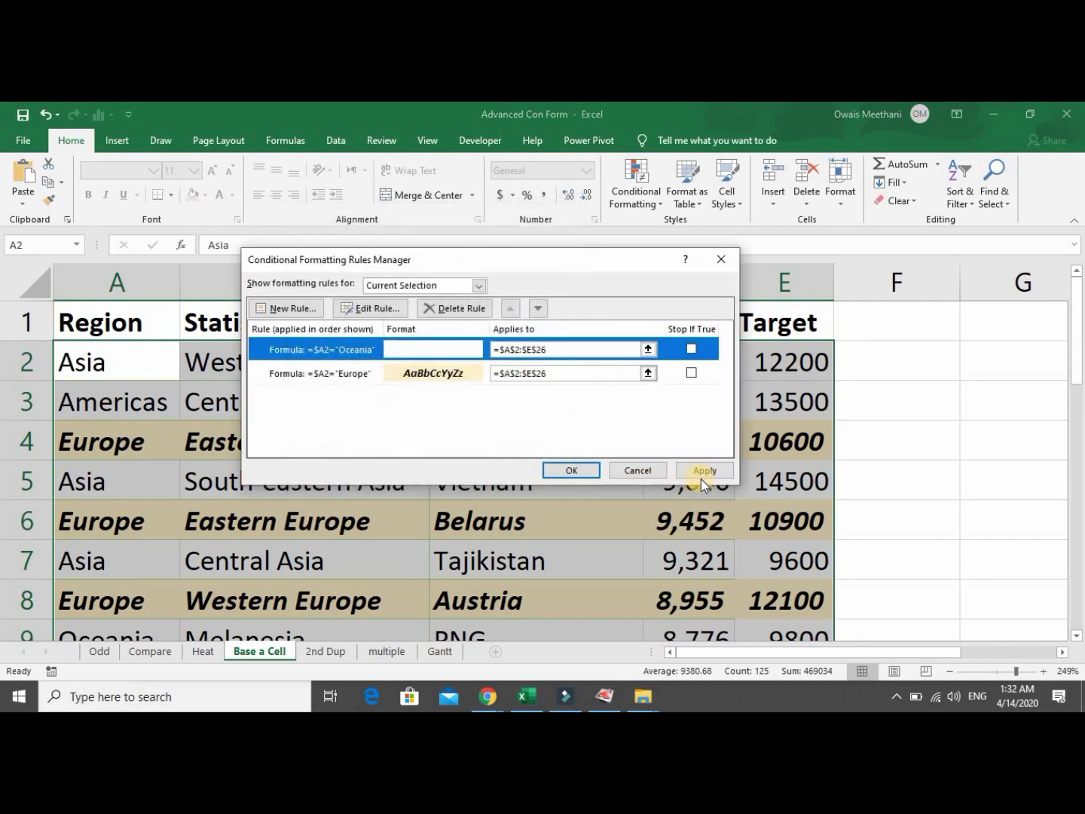
pyautogui.click(701, 478)
pyautogui.click(573, 478)
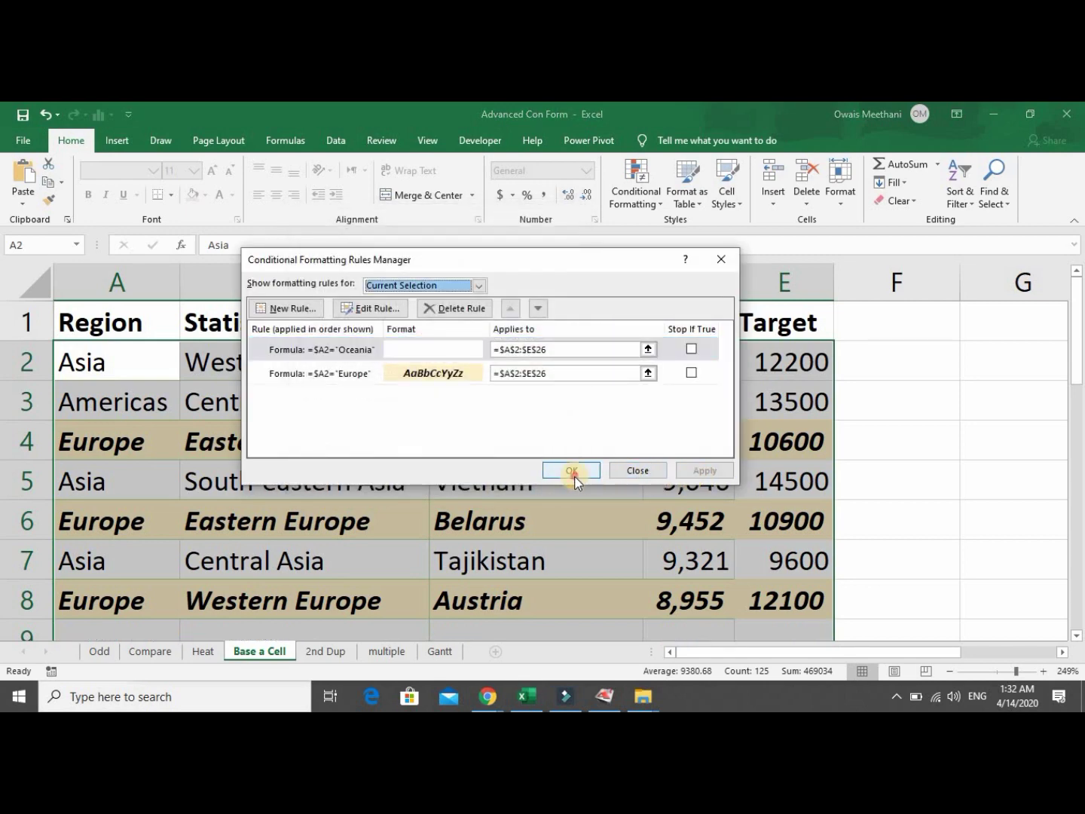
# Examine the Region column down to the table's end and back up to check the effect of the Oceania rule.
pyautogui.press('Down')
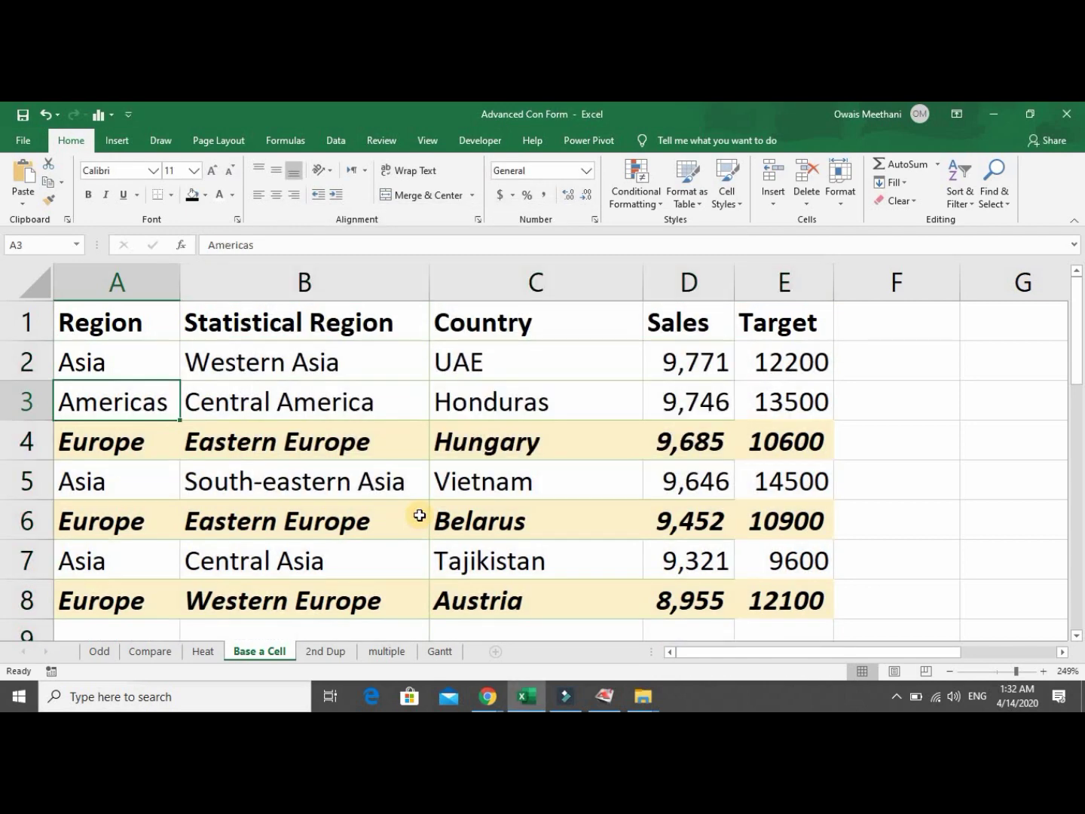
pyautogui.press('Up')
pyautogui.press('Down')
pyautogui.press('Down')
pyautogui.press('Down')
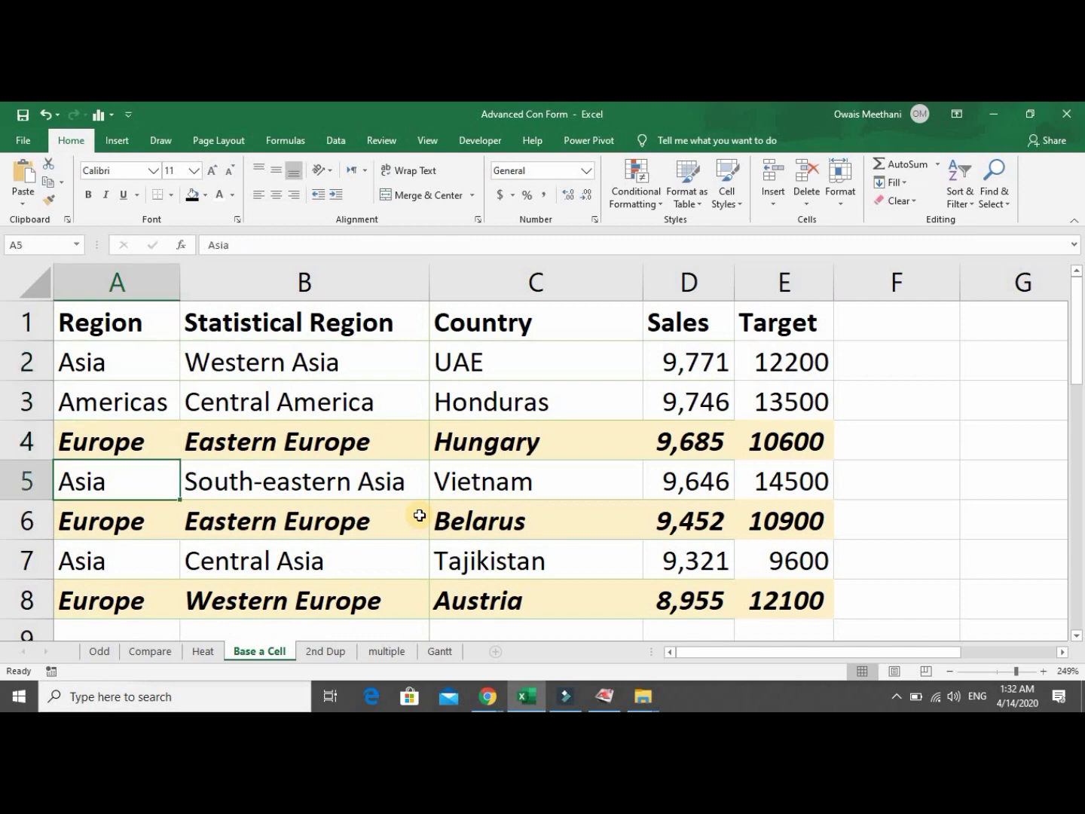
pyautogui.press('Down')
pyautogui.press('Down')
pyautogui.press('Down')
pyautogui.press('Down')
pyautogui.press('Down')
pyautogui.press('Down')
pyautogui.press('Down')
pyautogui.press('Down')
pyautogui.press('Down')
pyautogui.press('Down')
pyautogui.press('Down')
pyautogui.press('Down')
pyautogui.press('Down')
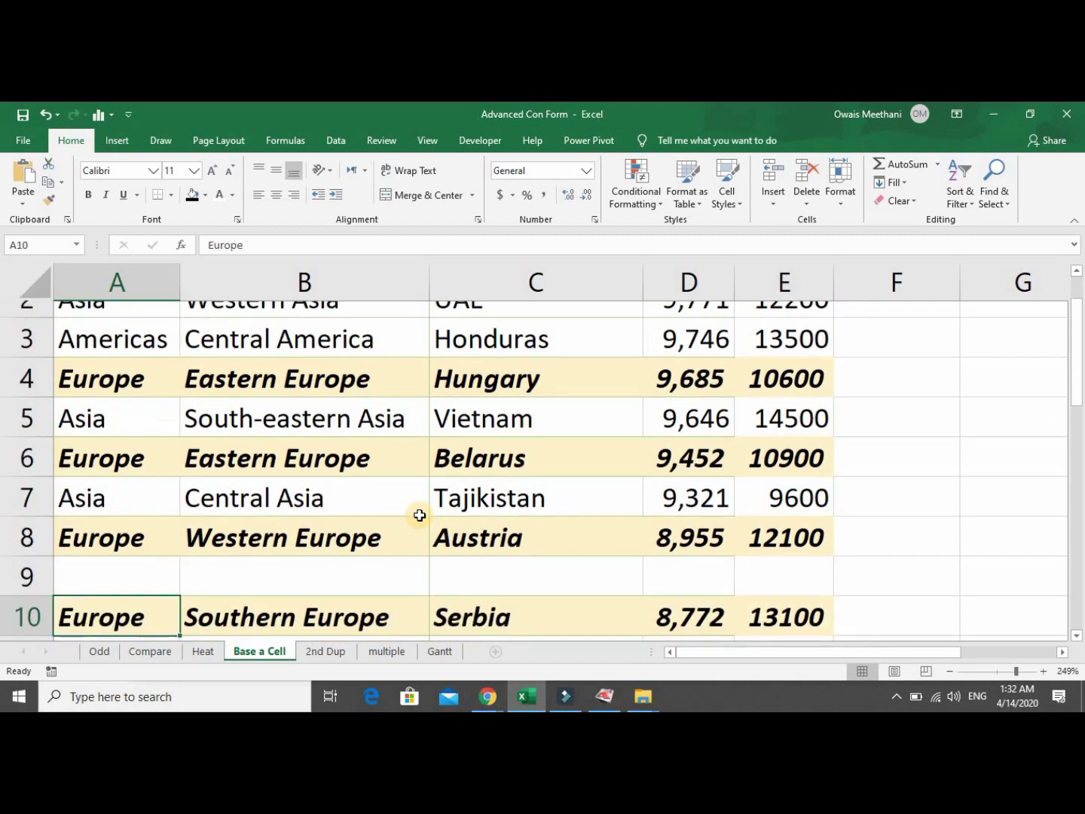
pyautogui.press('Down')
pyautogui.press('Down')
pyautogui.press('Down')
pyautogui.press('Down')
pyautogui.press('Down')
pyautogui.press('Down')
pyautogui.press('Down')
pyautogui.press('Down')
pyautogui.press('Down')
pyautogui.press('Down')
pyautogui.press('Down')
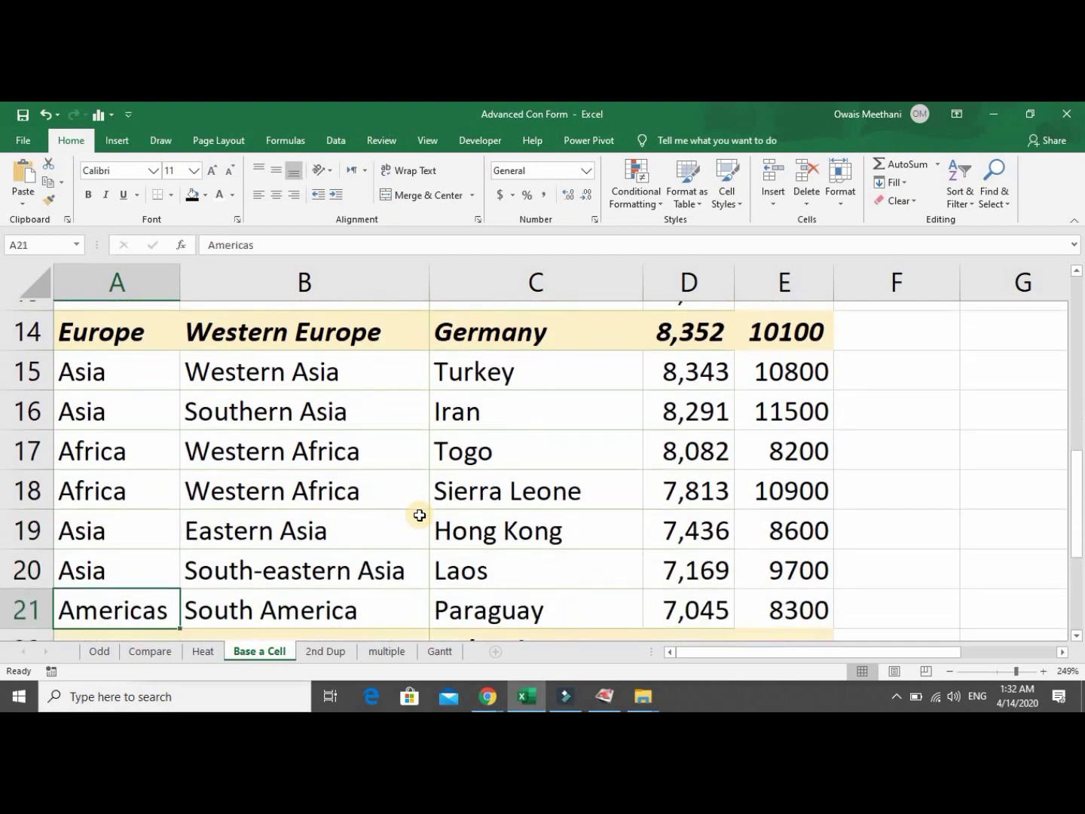
pyautogui.press('Up')
pyautogui.press('Up')
pyautogui.press('Up')
pyautogui.press('Up')
pyautogui.press('Up')
pyautogui.press('Up')
pyautogui.press('Up')
pyautogui.press('Up')
pyautogui.press('Up')
pyautogui.press('Up')
pyautogui.press('Up')
pyautogui.press('Up')
pyautogui.press('Up')
pyautogui.press('Up')
pyautogui.press('Up')
pyautogui.press('Up')
pyautogui.press('Up')
pyautogui.press('Up')
pyautogui.press('Up')
pyautogui.press('Up')
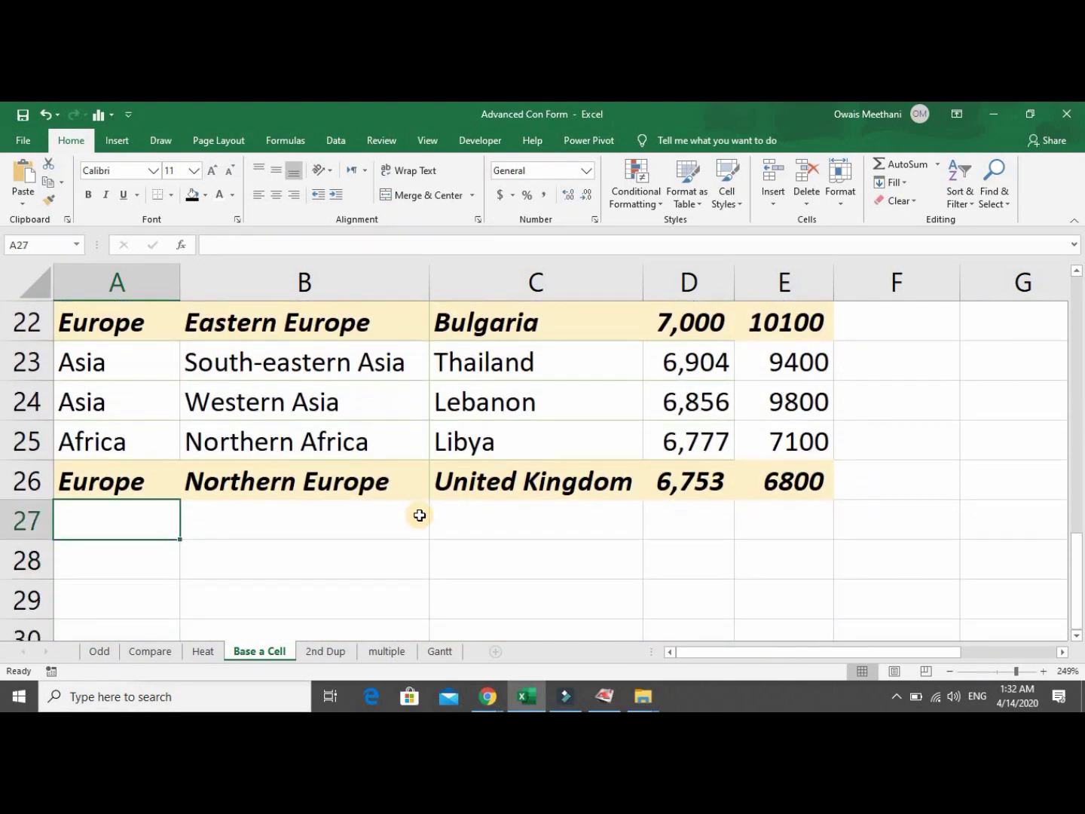
pyautogui.press('Down')
pyautogui.press('Down')
pyautogui.press('Down')
pyautogui.press('Down')
pyautogui.press('Down')
pyautogui.press('Down')
pyautogui.press('Down')
pyautogui.press('Down')
pyautogui.press('Down')
pyautogui.press('Down')
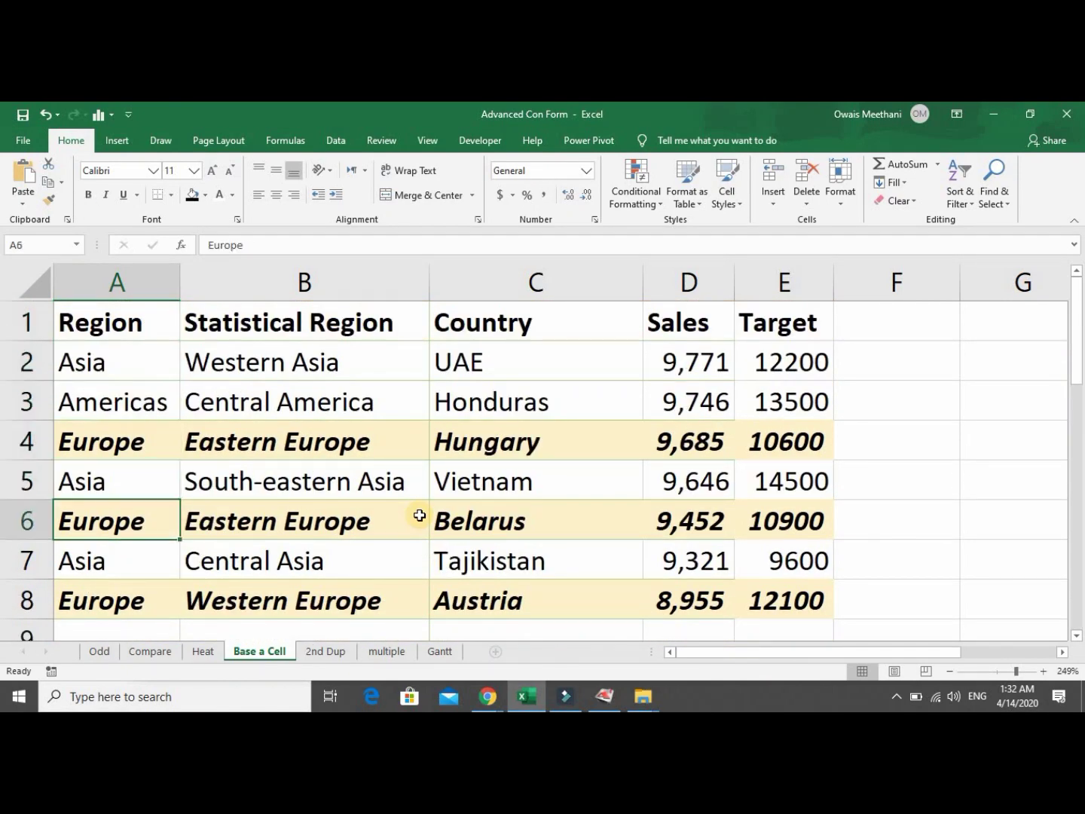
# Inspect the Oceania record in row 9 cell by cell from the Region column to the Target column and back.
pyautogui.press('Up')
pyautogui.press('Up')
pyautogui.press('Up')
pyautogui.press('Down')
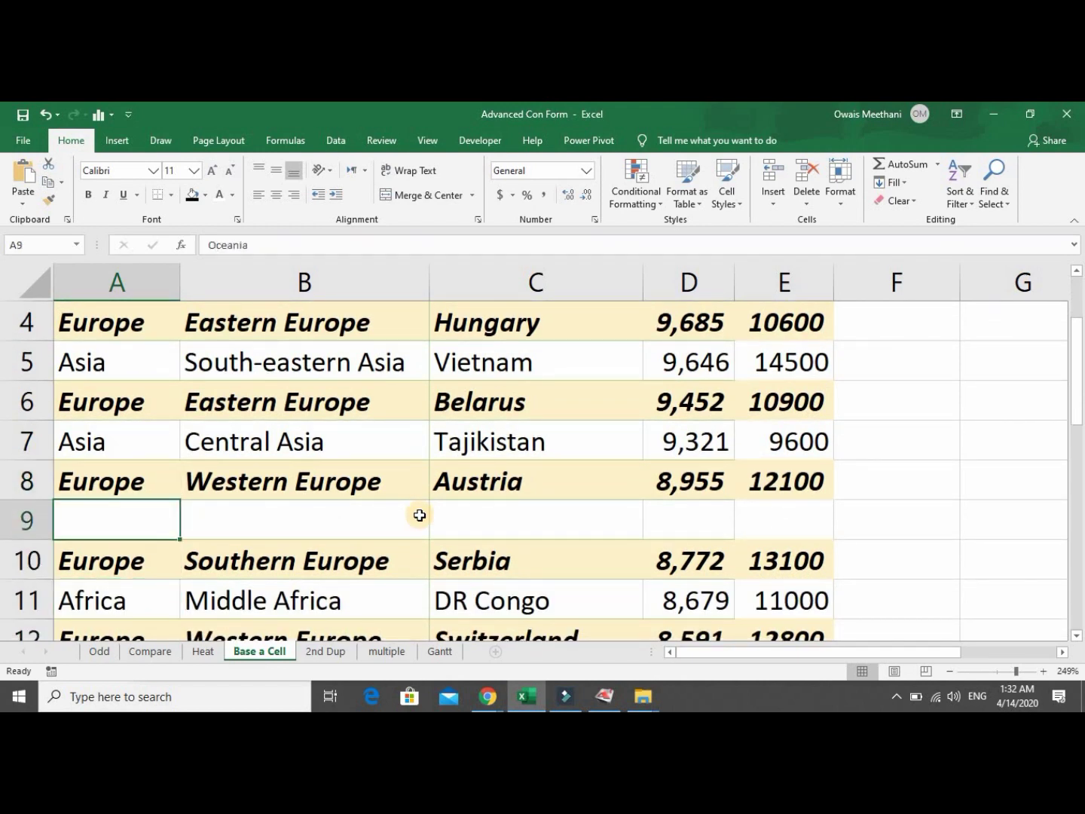
pyautogui.press('Right')
pyautogui.press('Right')
pyautogui.press('Right')
pyautogui.press('Right')
pyautogui.press('Left')
pyautogui.press('Left')
pyautogui.press('Left')
pyautogui.press('Left')
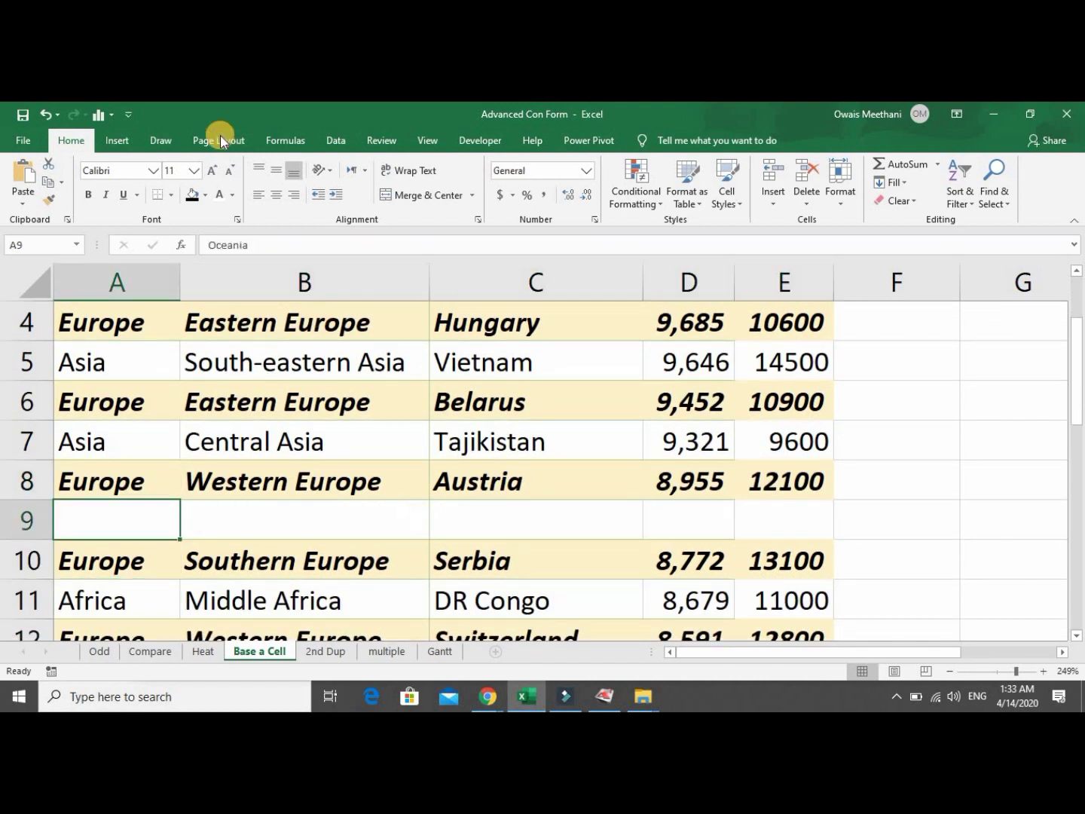
# Check how the Oceania row appears in the sheet's print preview and return to the worksheet.
pyautogui.click(22, 142)
pyautogui.click(20, 145)
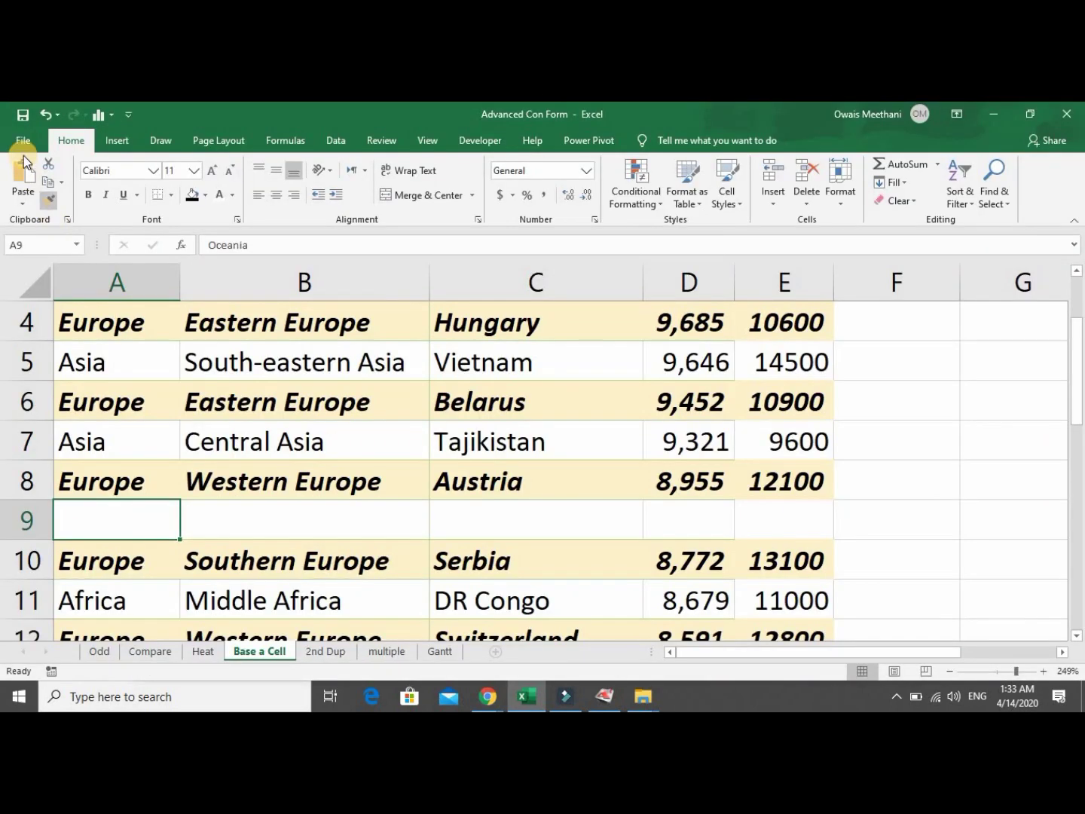
pyautogui.click(24, 150)
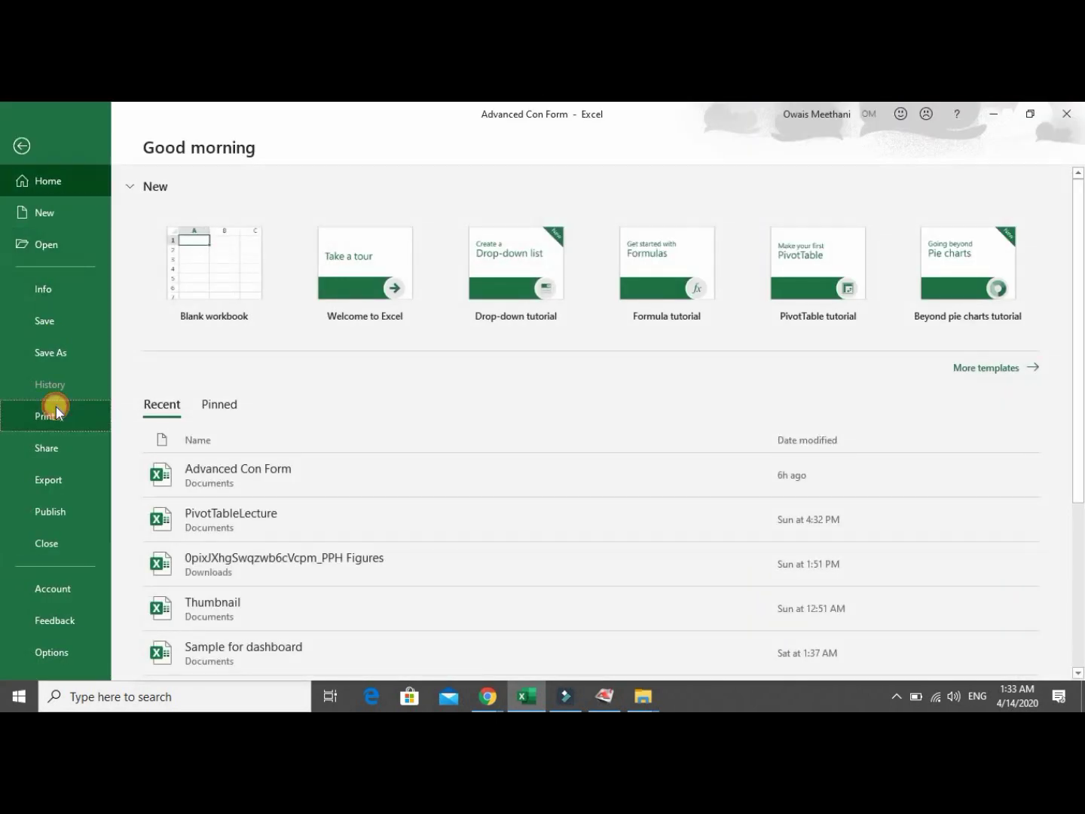
pyautogui.click(56, 409)
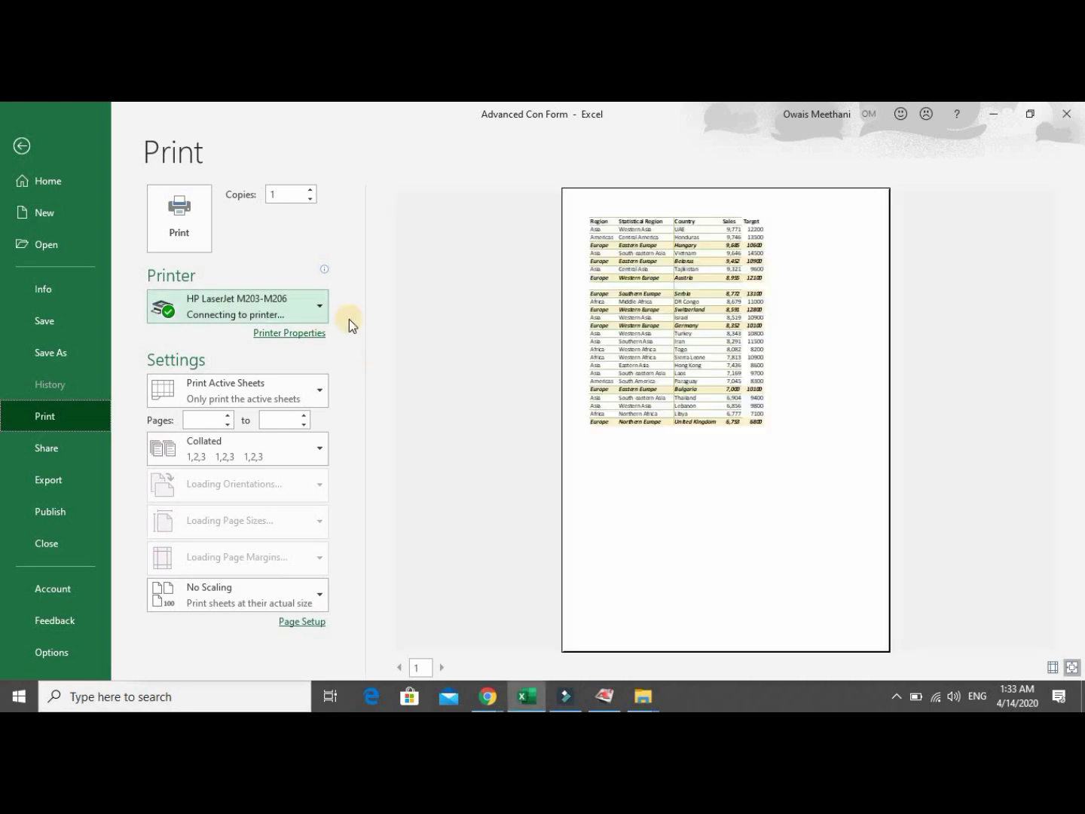
pyautogui.click(597, 287)
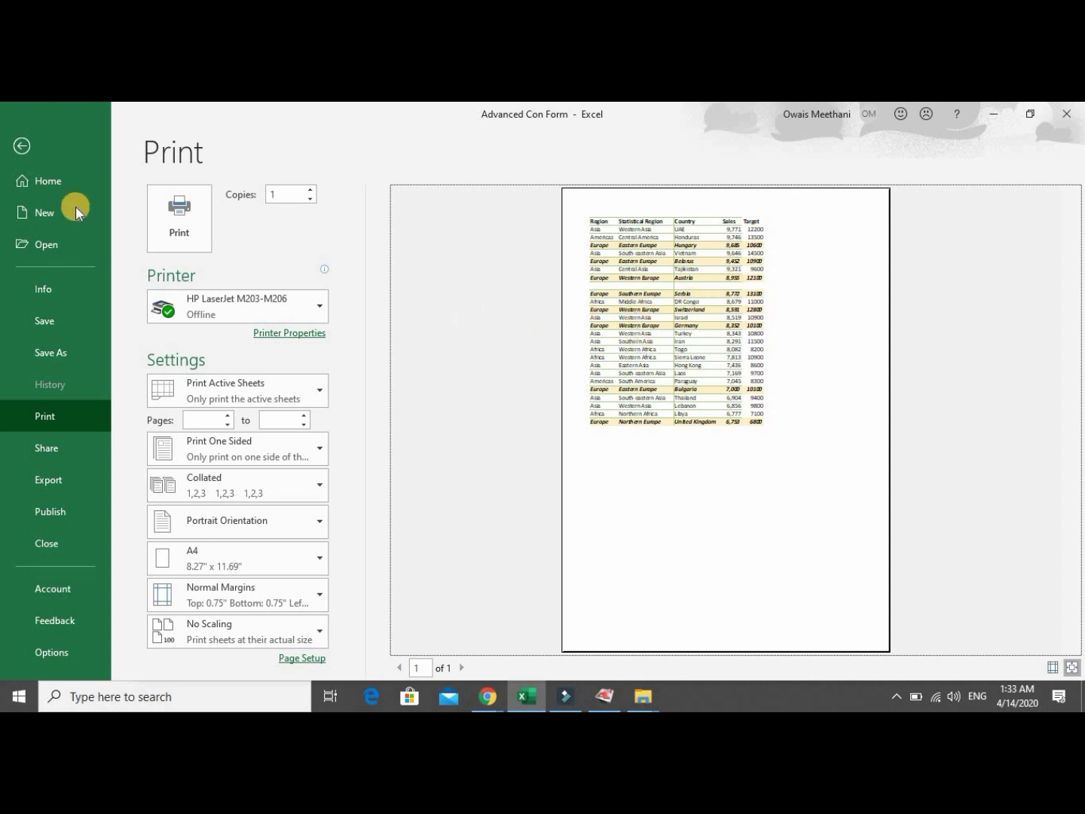
pyautogui.click(22, 148)
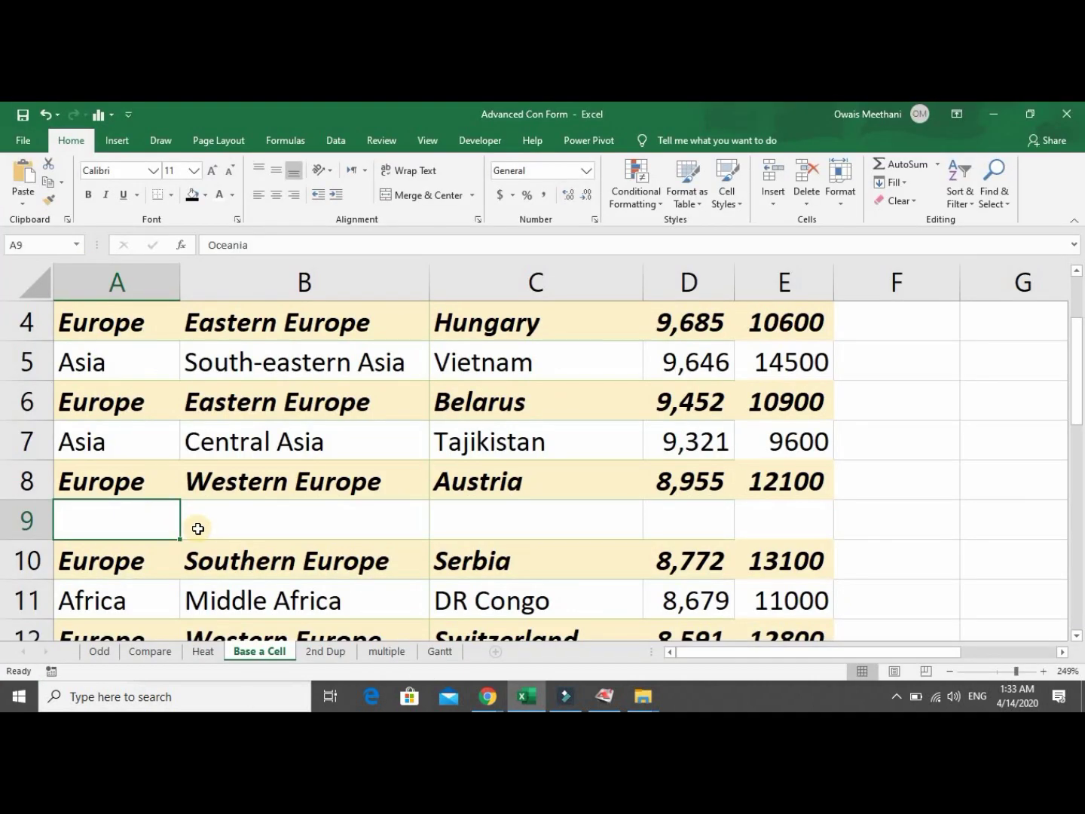
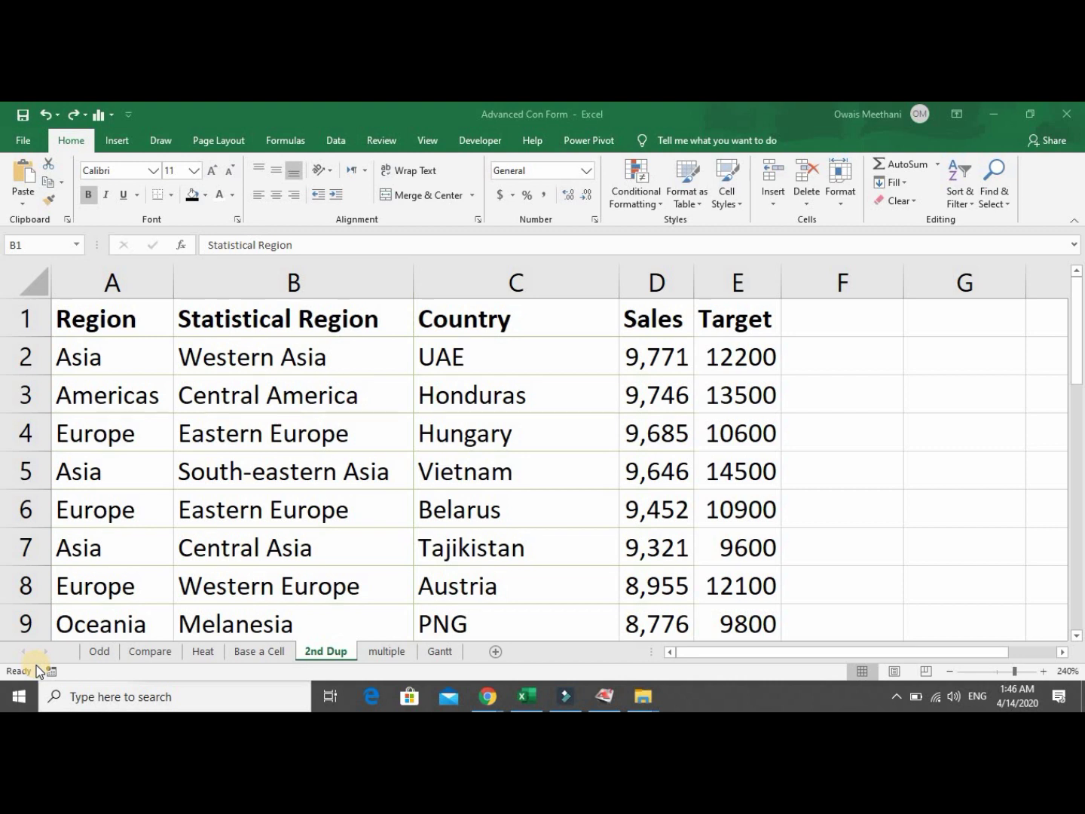
# Highlight the duplicate values in the Statistical Region column of the 2nd Dup sheet with light red fill and dark red text.
pyautogui.click(272, 359)
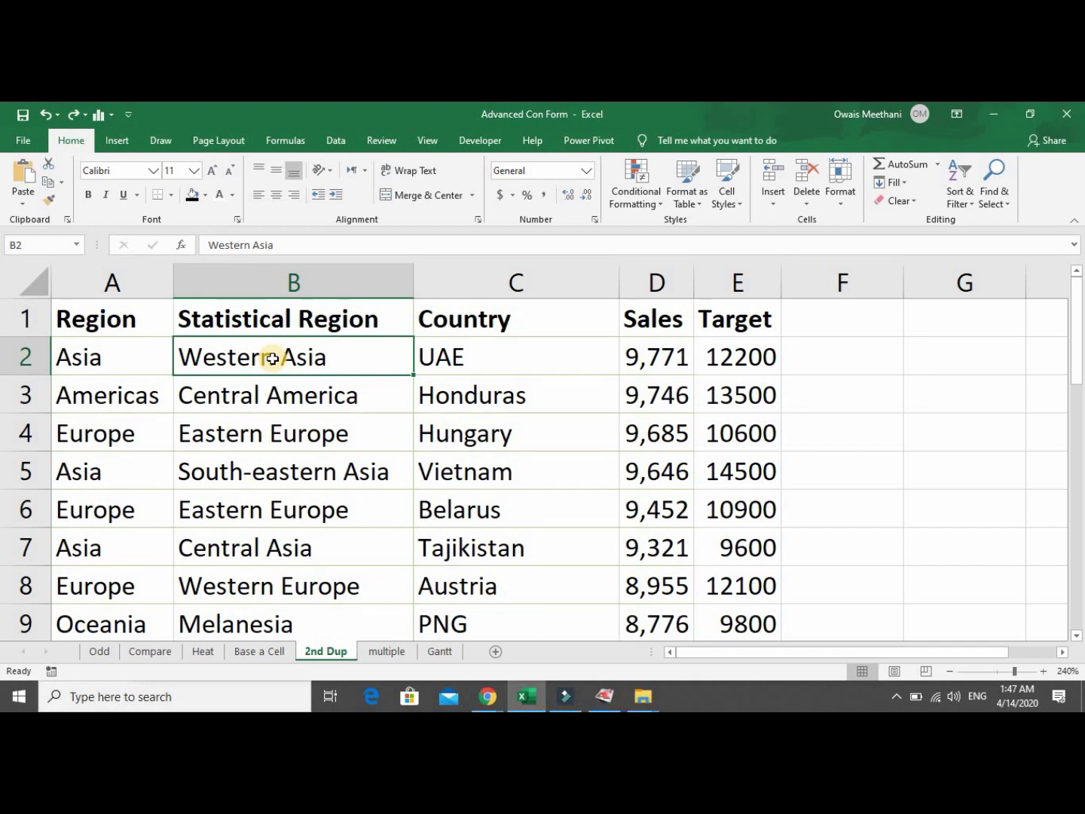
pyautogui.click(315, 286)
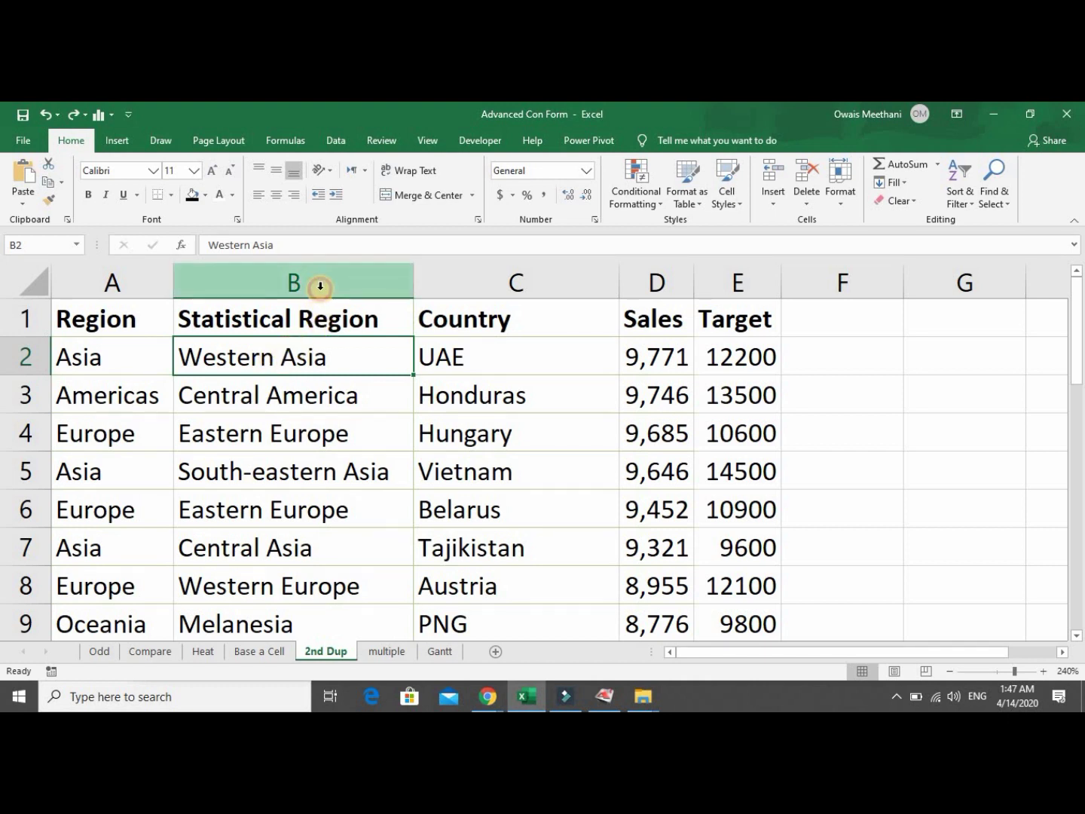
pyautogui.click(618, 191)
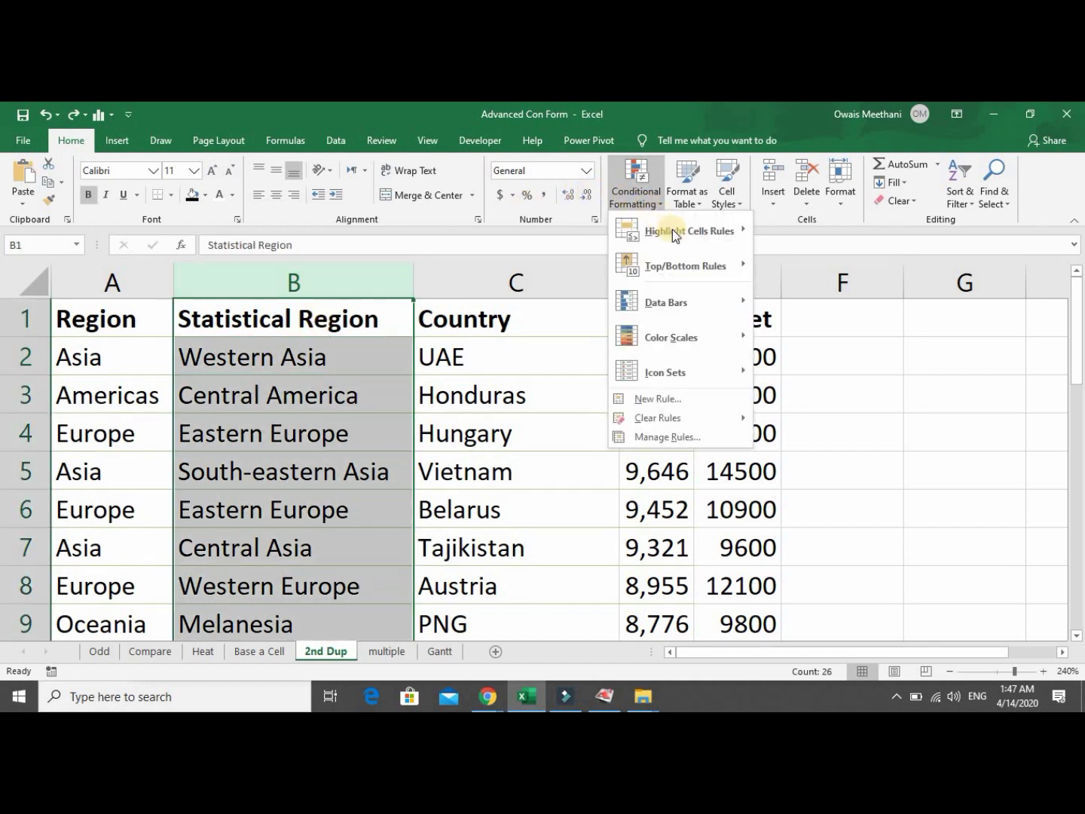
pyautogui.moveTo(672, 230)
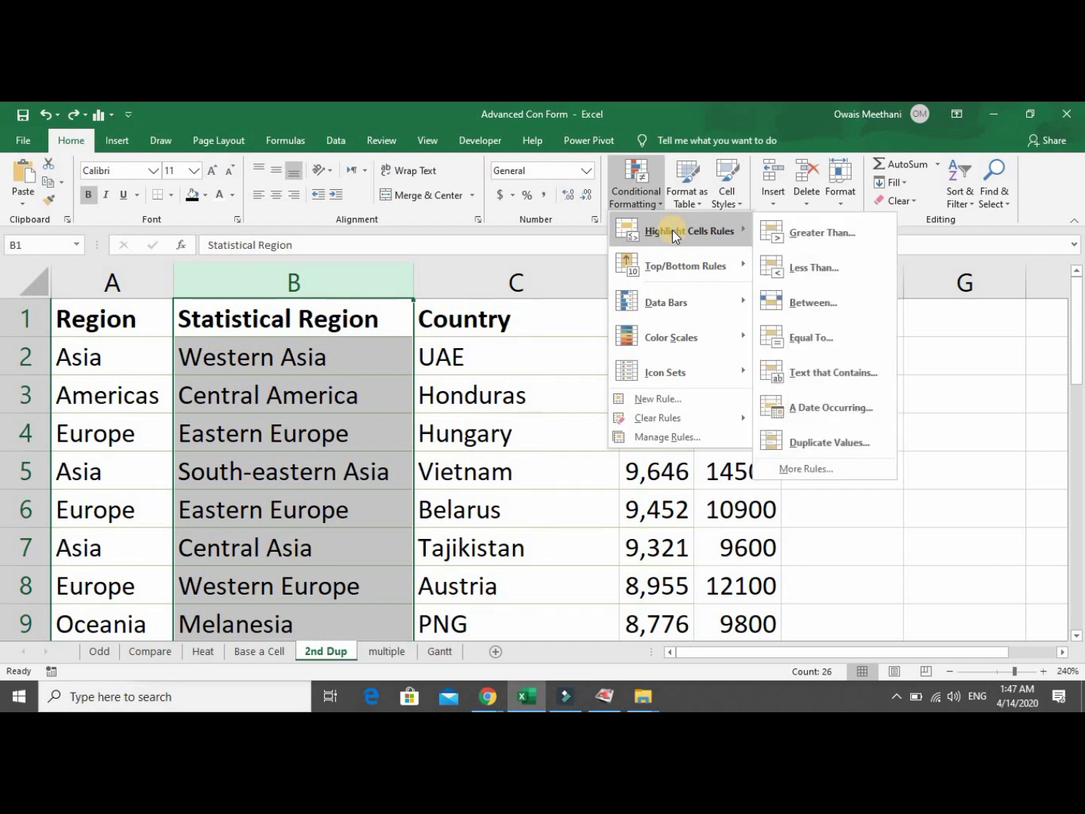
pyautogui.click(829, 443)
pyautogui.click(490, 368)
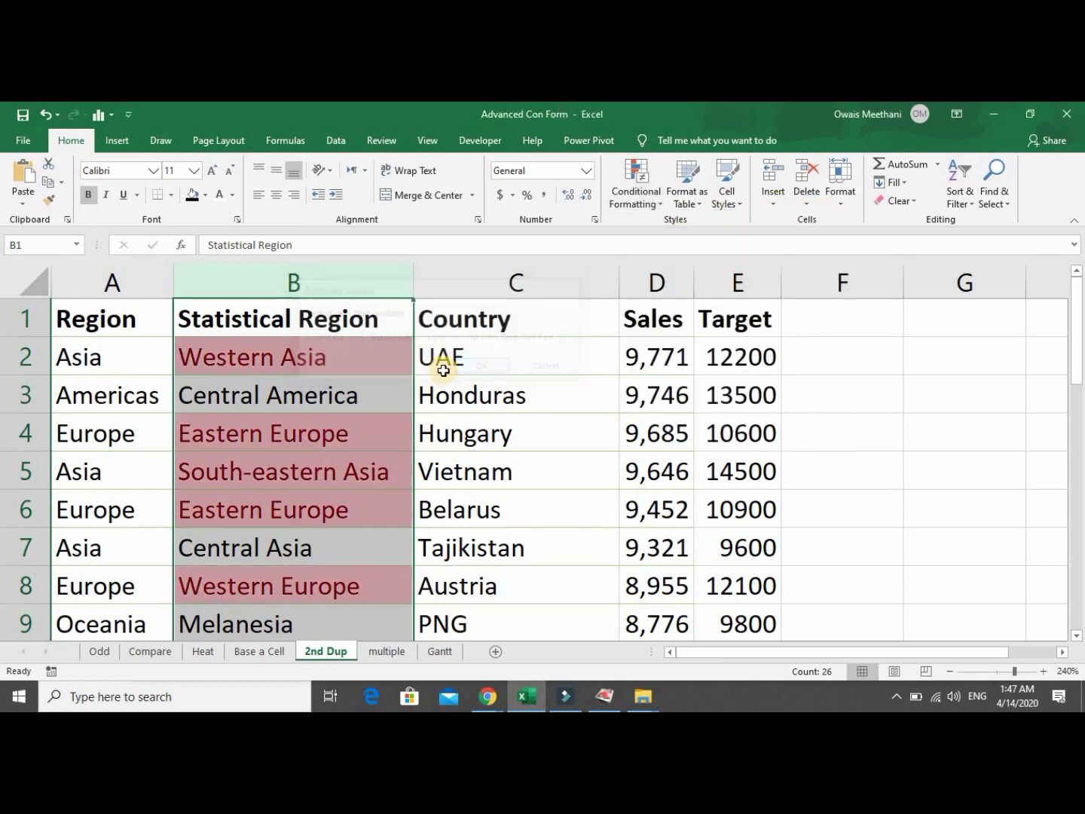
# Examine the highlighted Statistical Region values between the header and row 6, comparing the two Eastern Europe entries.
pyautogui.click(384, 367)
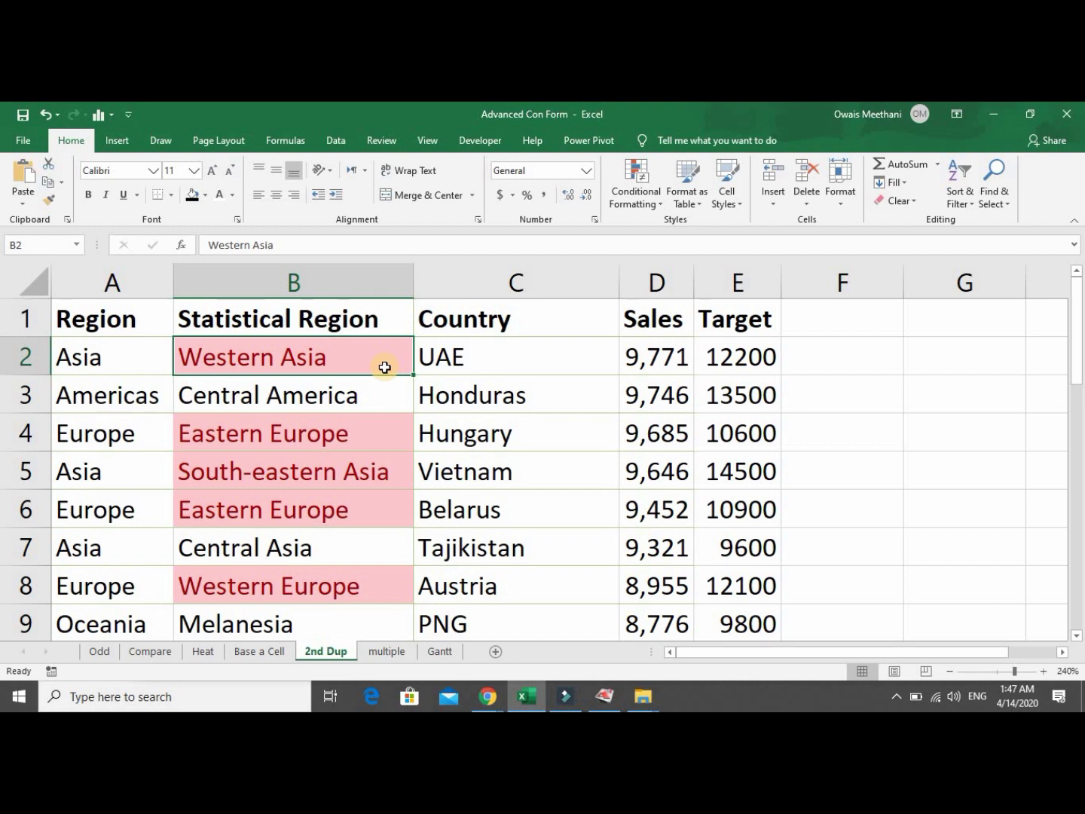
pyautogui.press('Up')
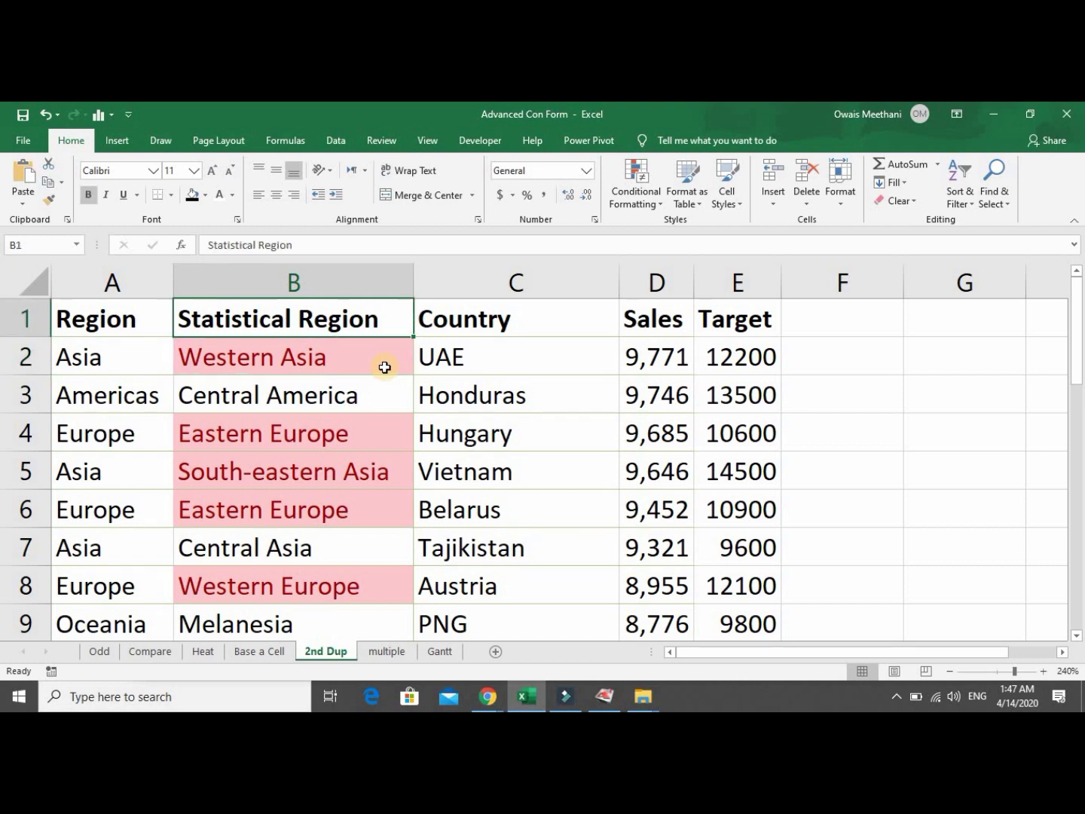
pyautogui.press('Down')
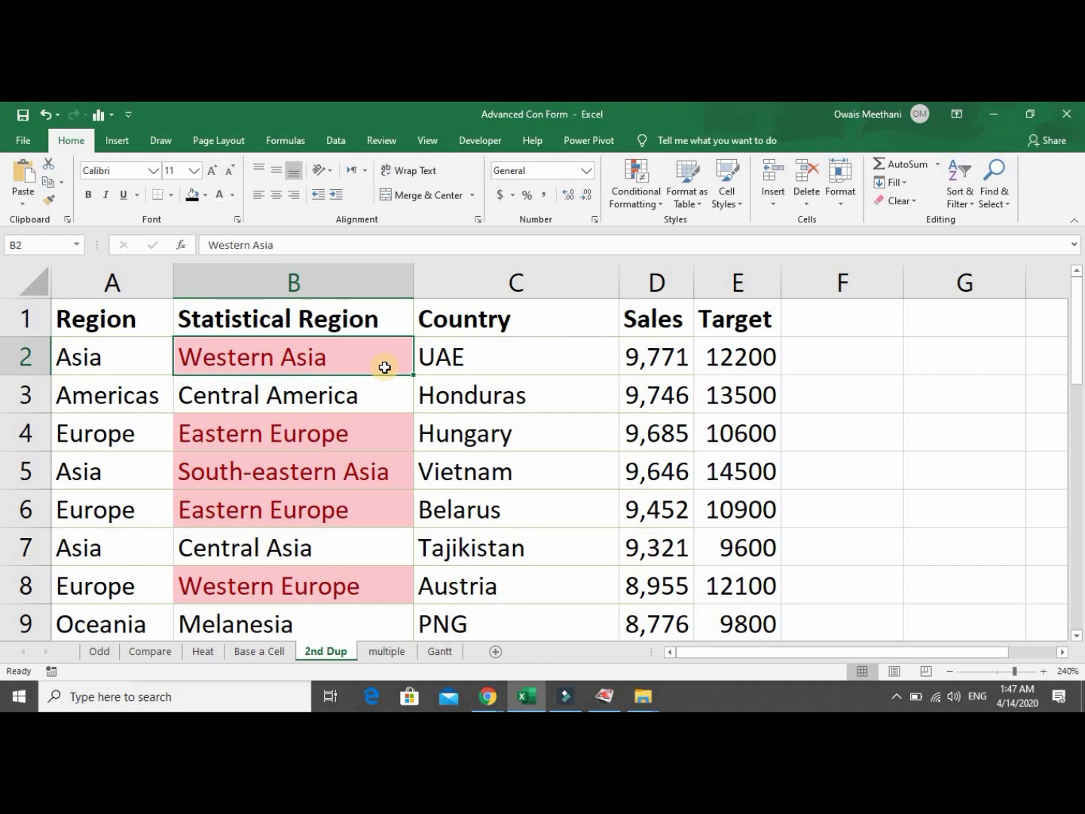
pyautogui.press('Down')
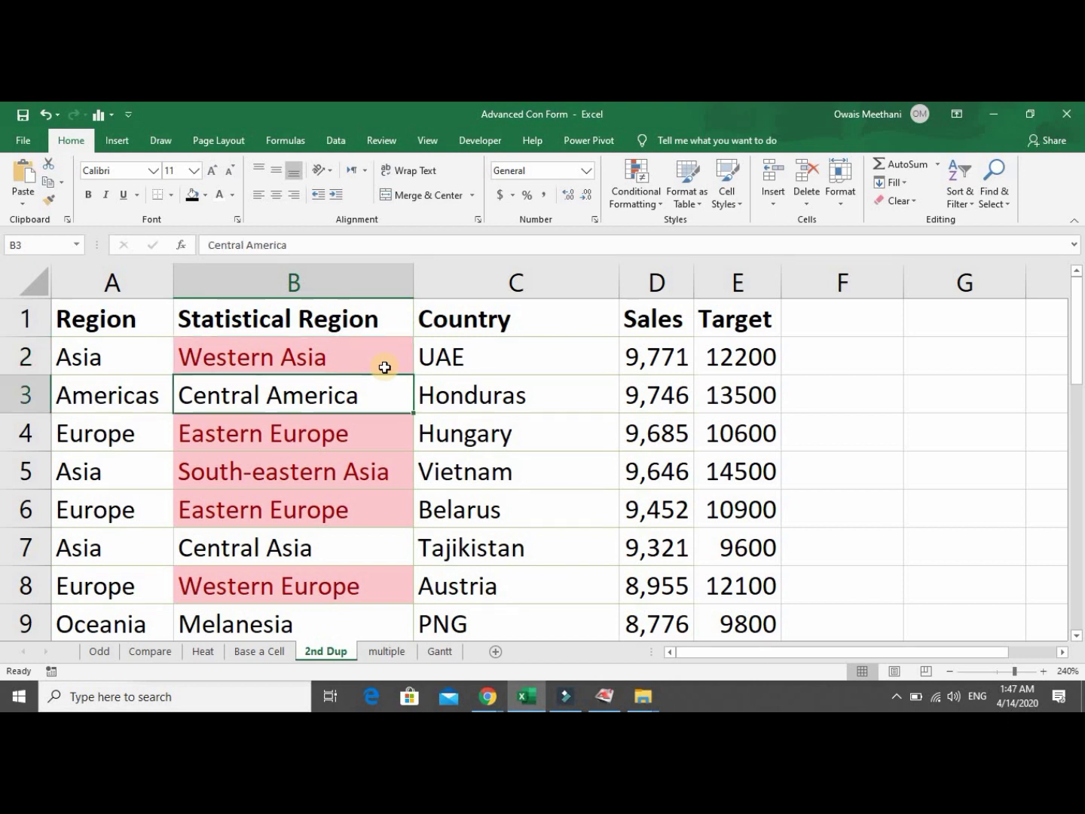
pyautogui.press('Down')
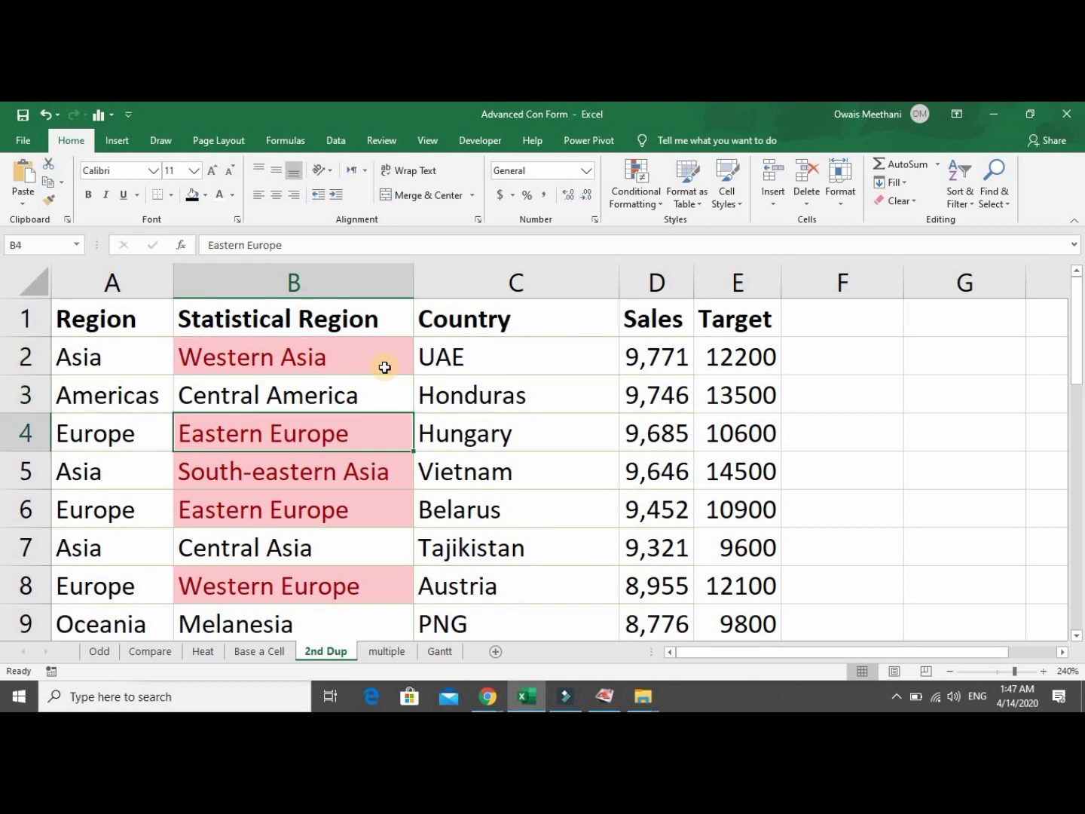
pyautogui.press('Down')
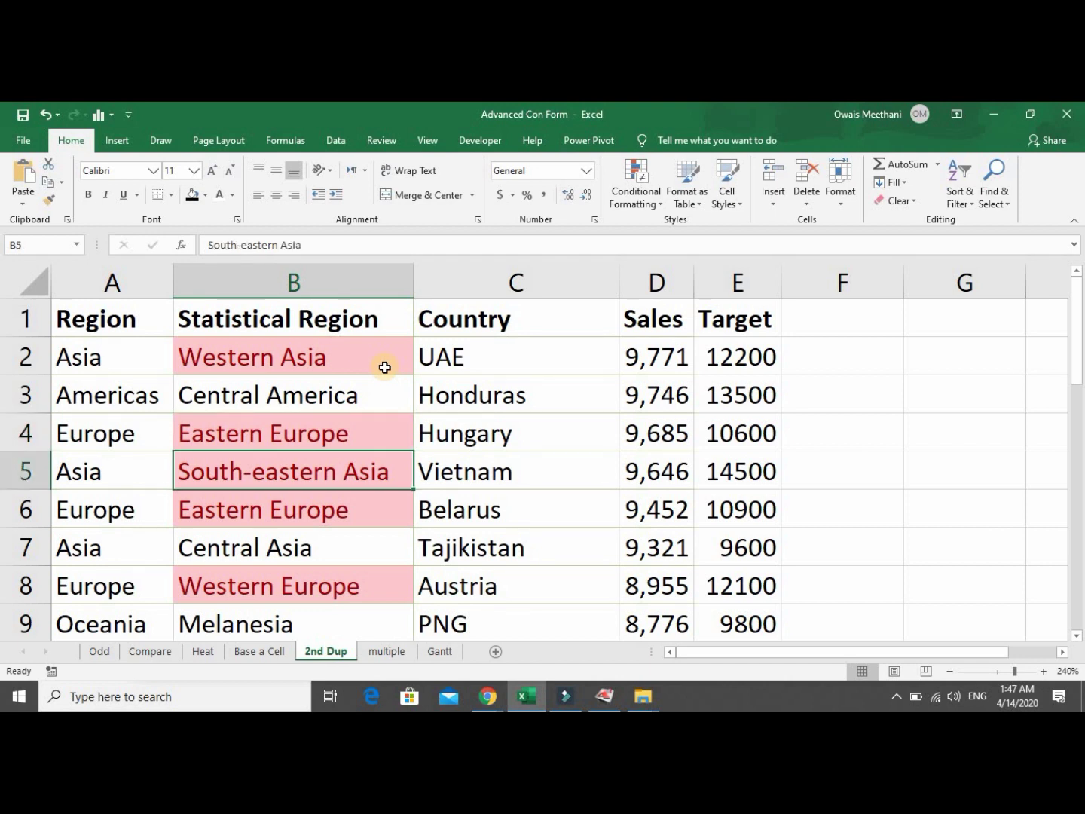
pyautogui.press('Down')
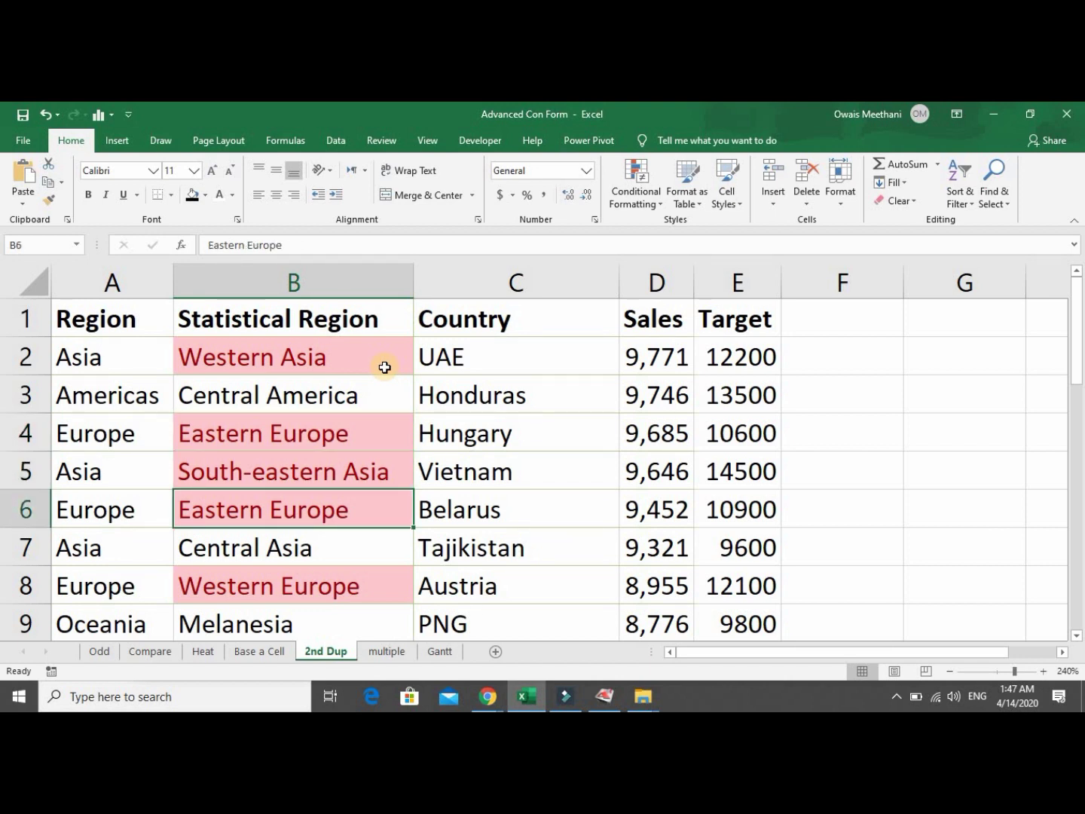
pyautogui.press('Up')
pyautogui.press('Up')
pyautogui.press('Up')
pyautogui.press('Up')
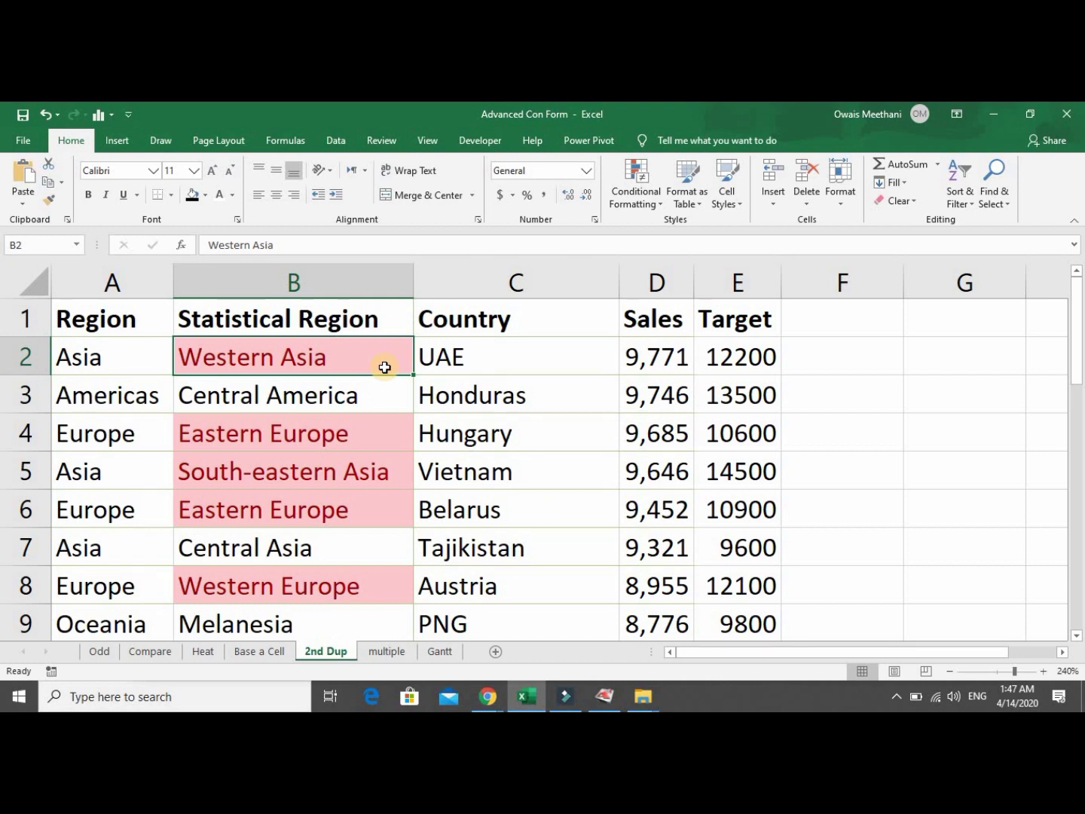
pyautogui.press('Down')
pyautogui.press('Down')
pyautogui.press('Down')
pyautogui.press('Down')
pyautogui.press('Down')
pyautogui.press('Up')
pyautogui.press('Up')
pyautogui.press('Up')
pyautogui.press('Up')
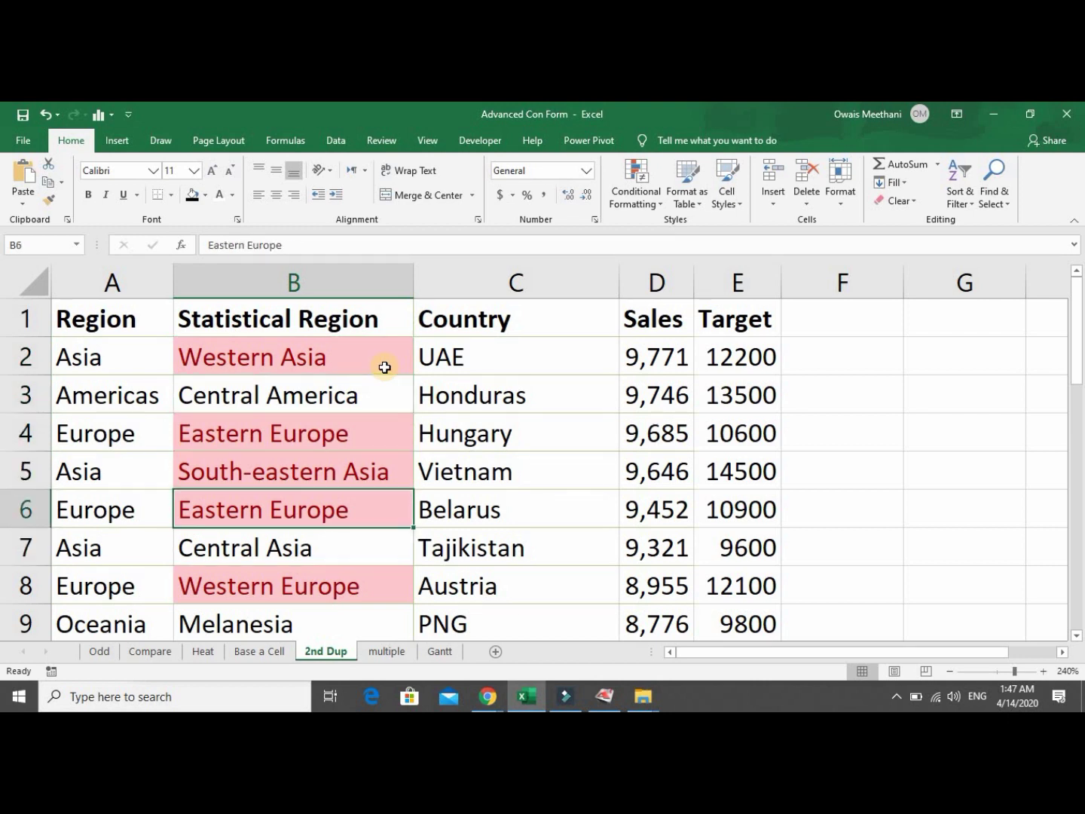
pyautogui.press('Up')
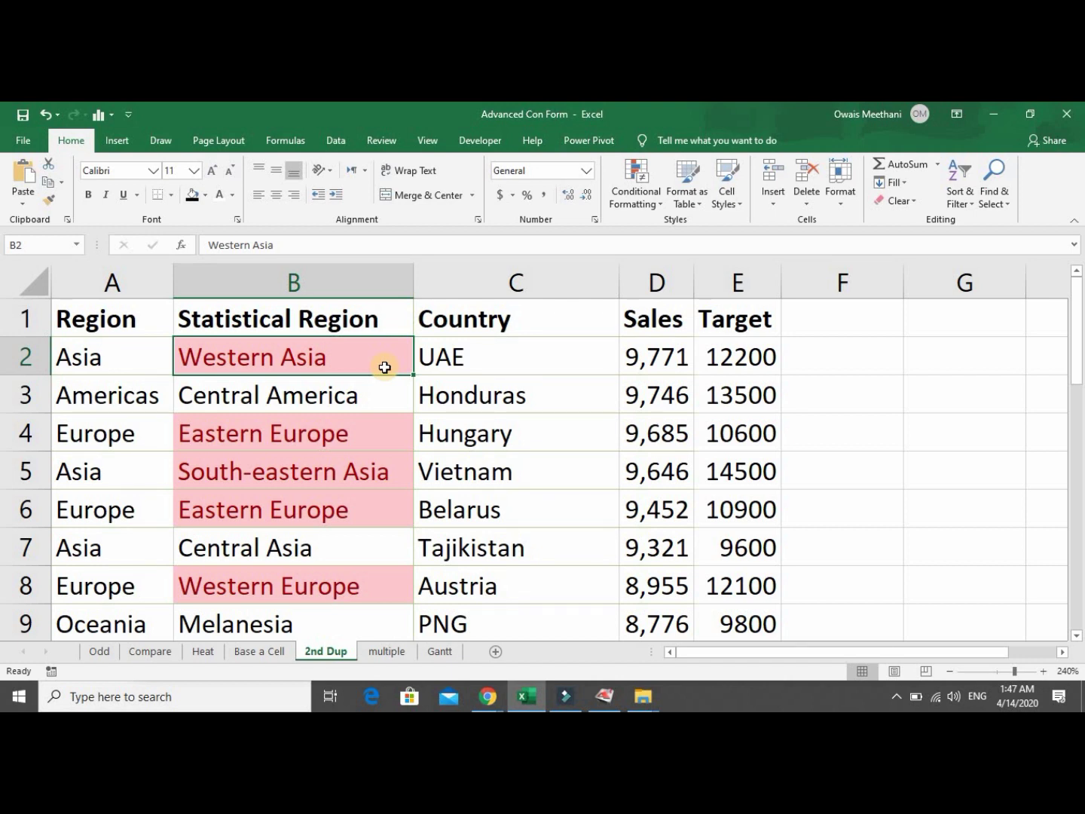
# Undo the duplicate-values highlighting on the Statistical Region column and deselect the column.
pyautogui.hotkey('ctrl', 'z')
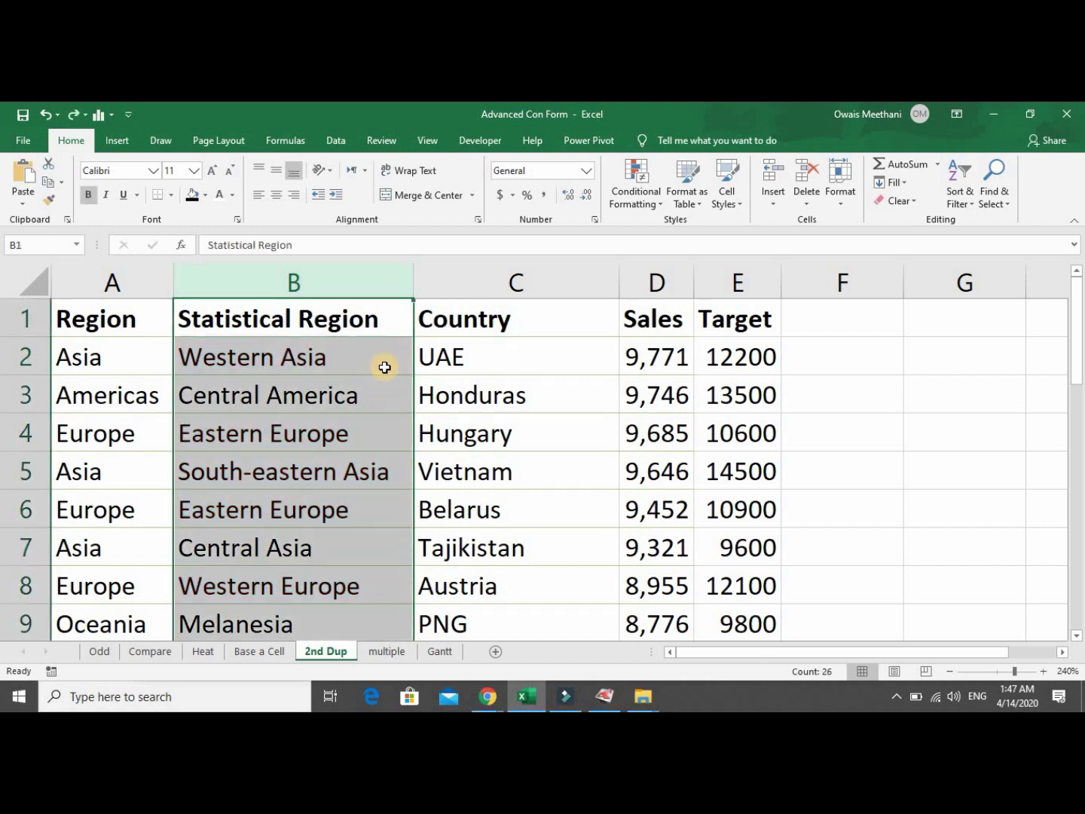
pyautogui.click(384, 367)
pyautogui.press('Up')
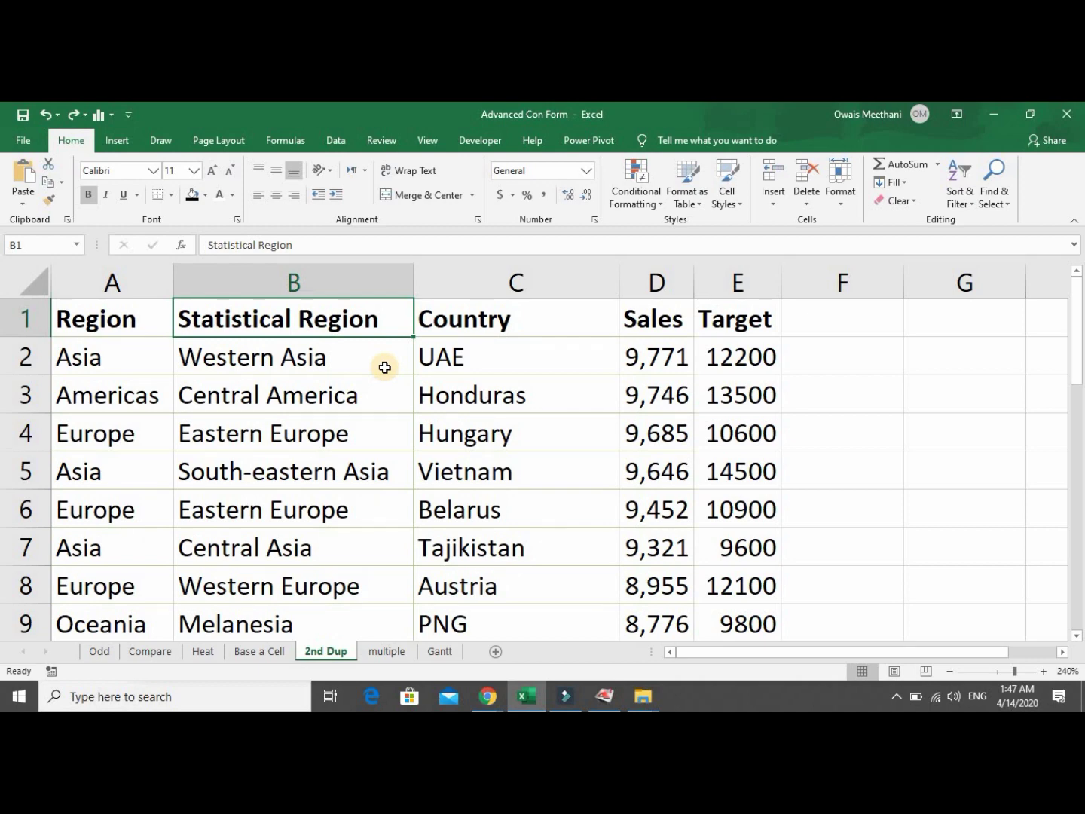
# Create a formula-based conditional formatting rule for the Statistical Region values in B2:B26 with the formula =countif($B$2:B2,B2)>1.
pyautogui.click(385, 367)
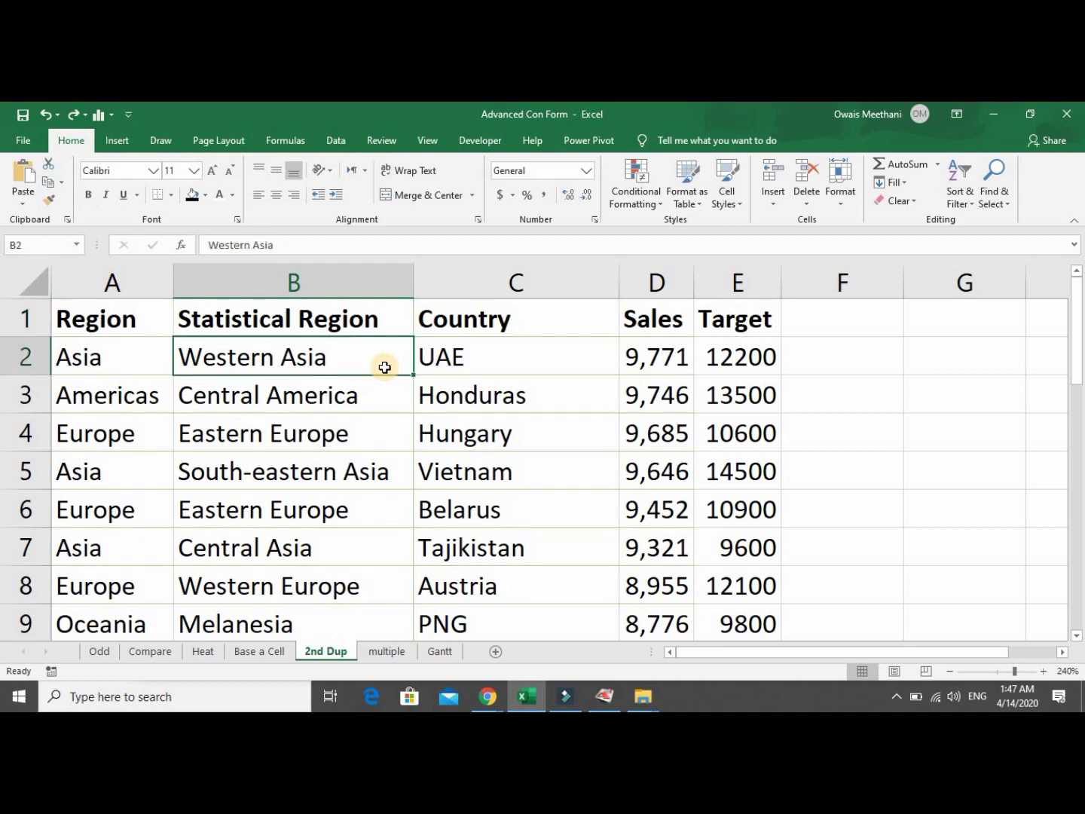
pyautogui.hotkey('ctrl', 'shift', 'Down')
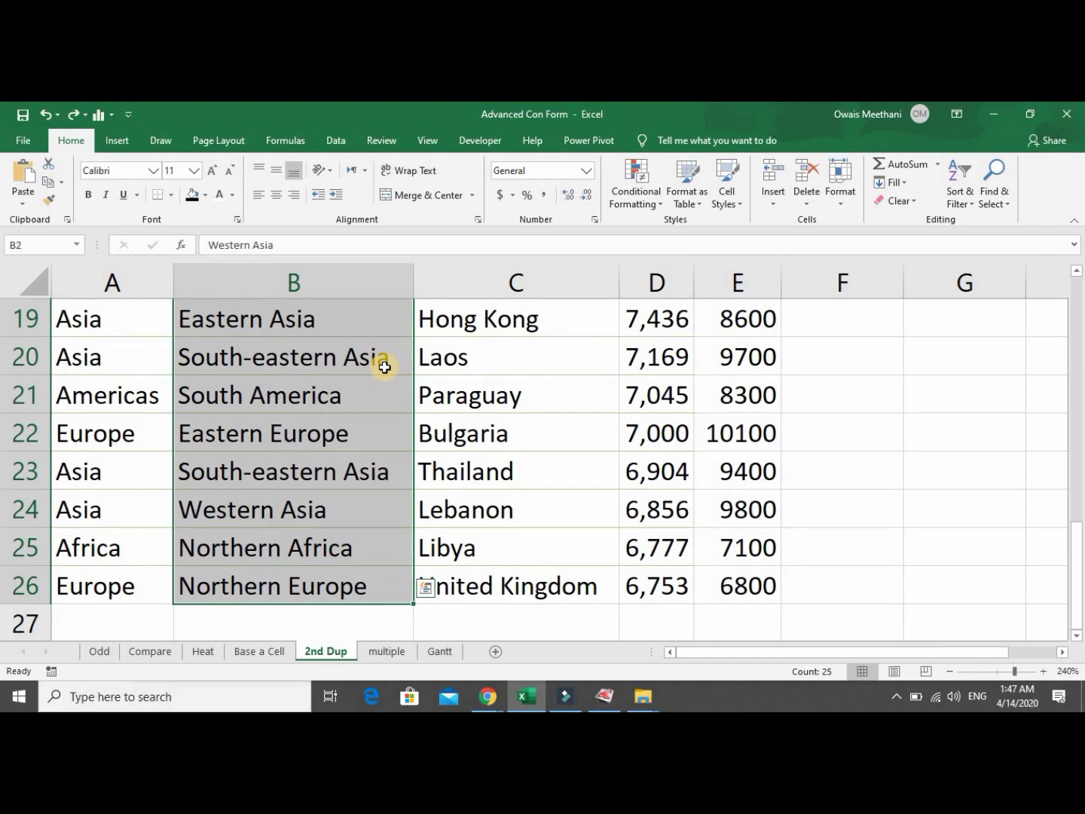
pyautogui.click(634, 199)
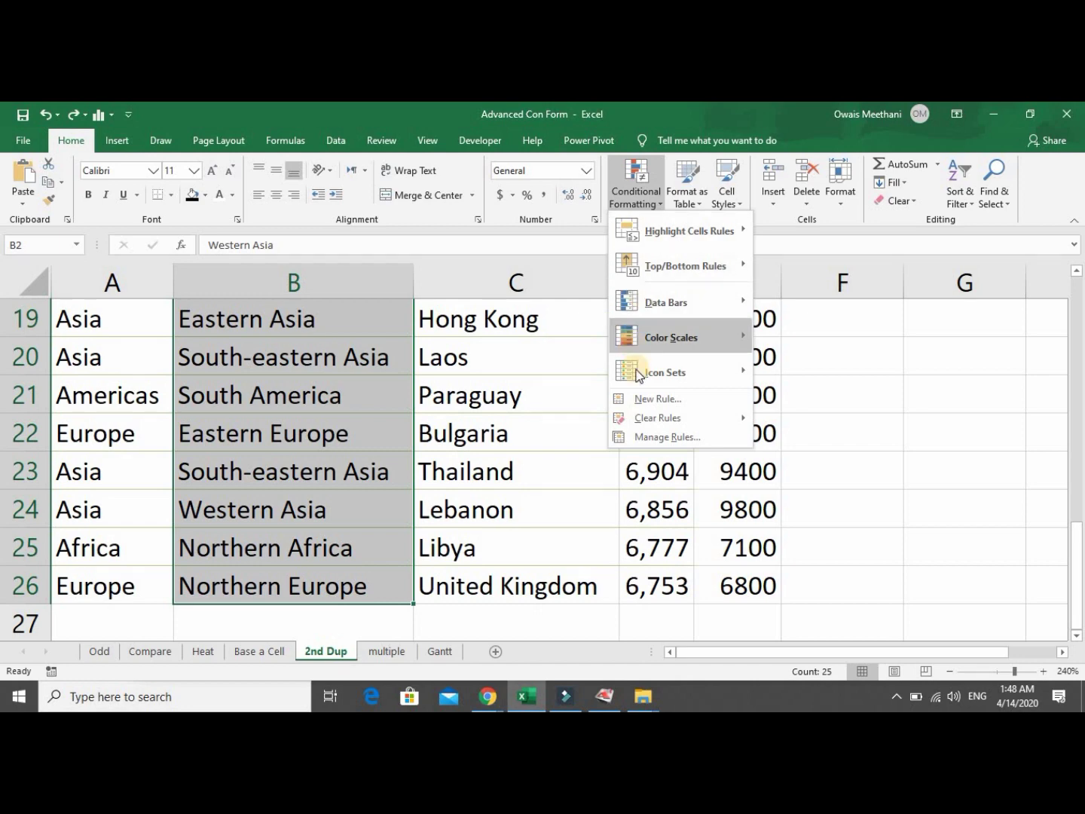
pyautogui.click(644, 406)
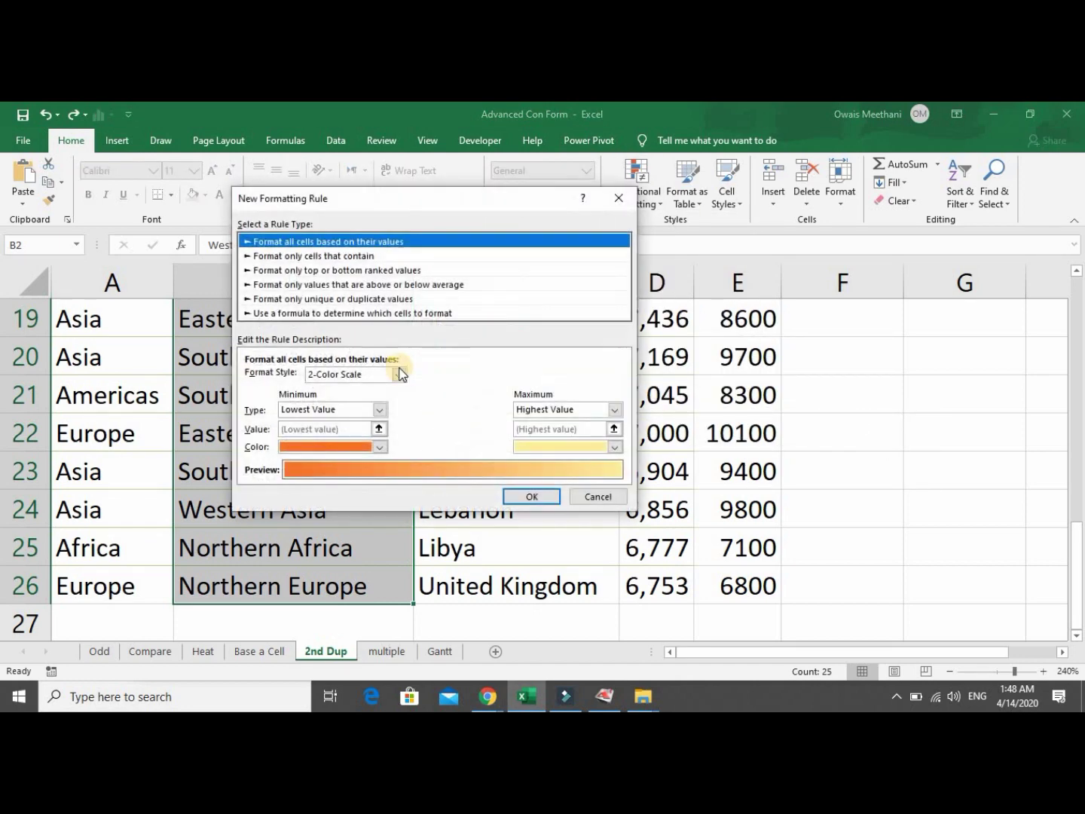
pyautogui.click(387, 315)
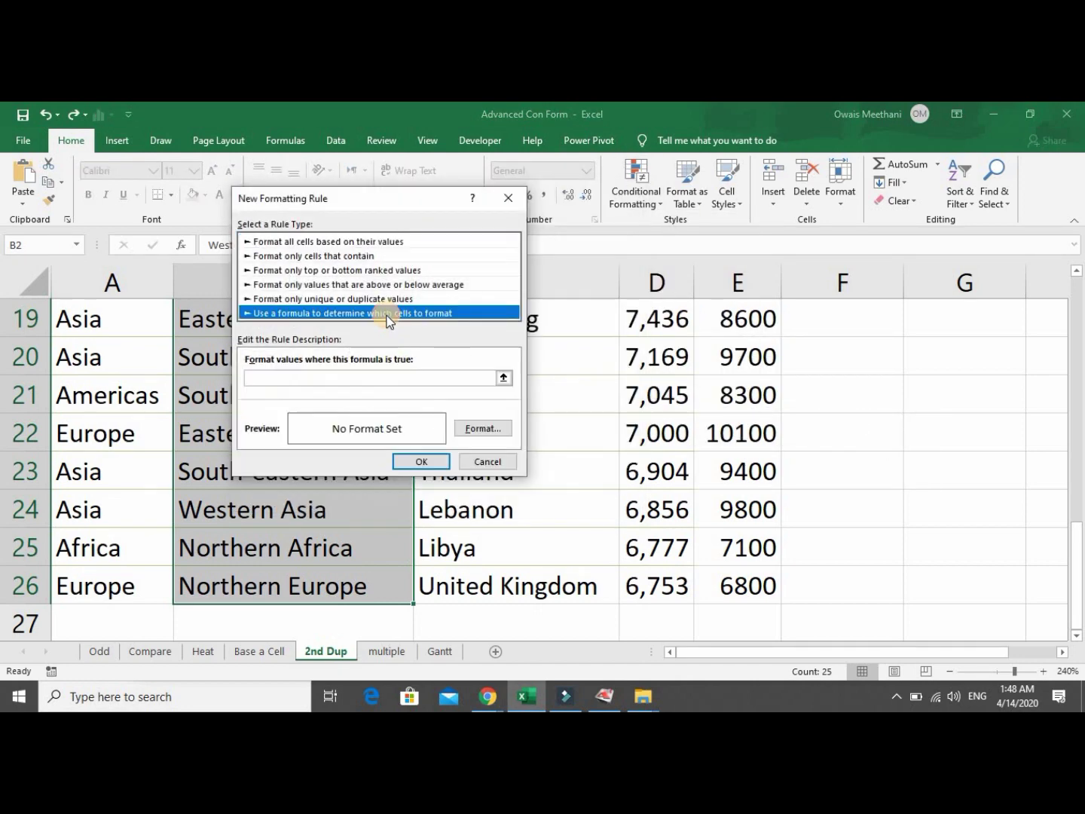
pyautogui.click(341, 376)
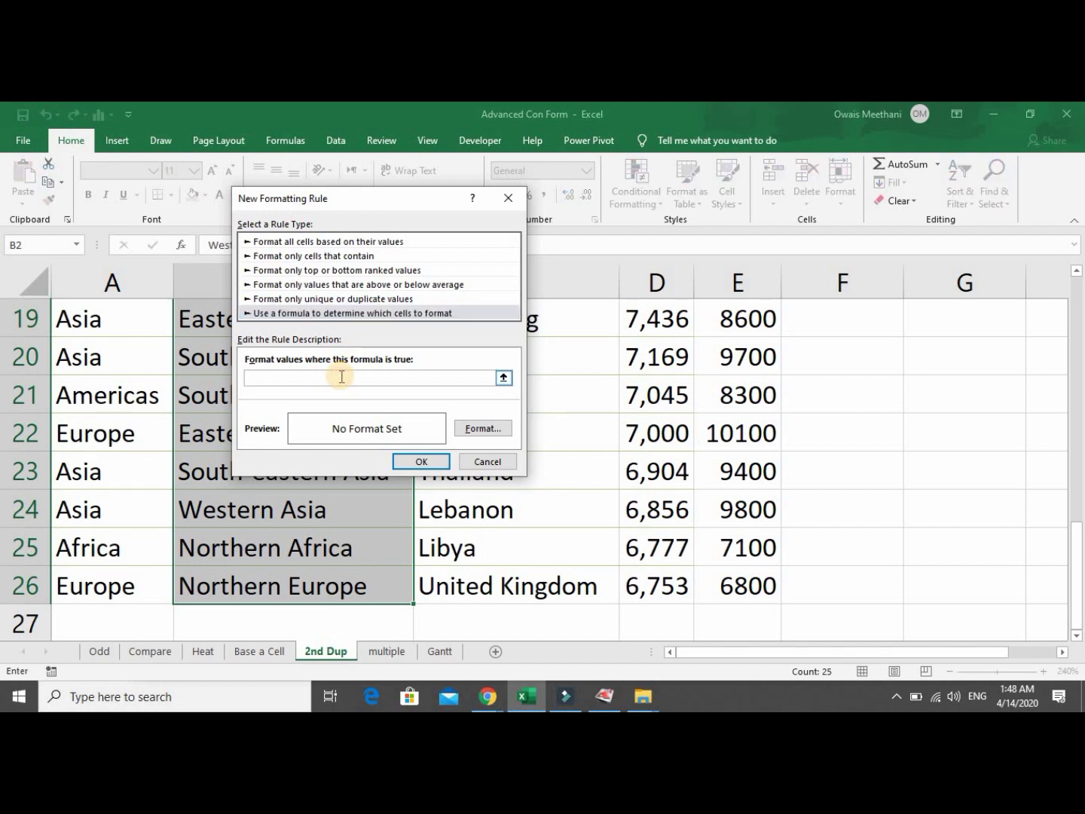
pyautogui.write('=countif')
pyautogui.write('(')
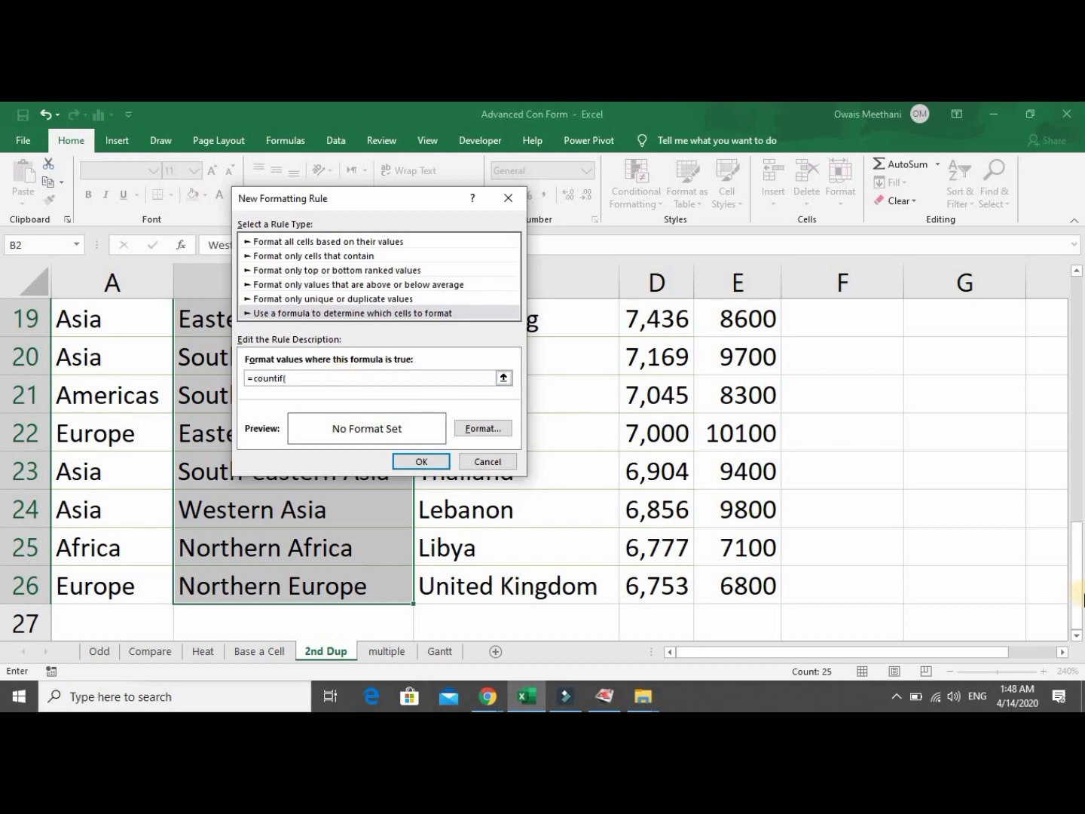
pyautogui.moveTo(1075, 524); pyautogui.dragTo(1071, 282)
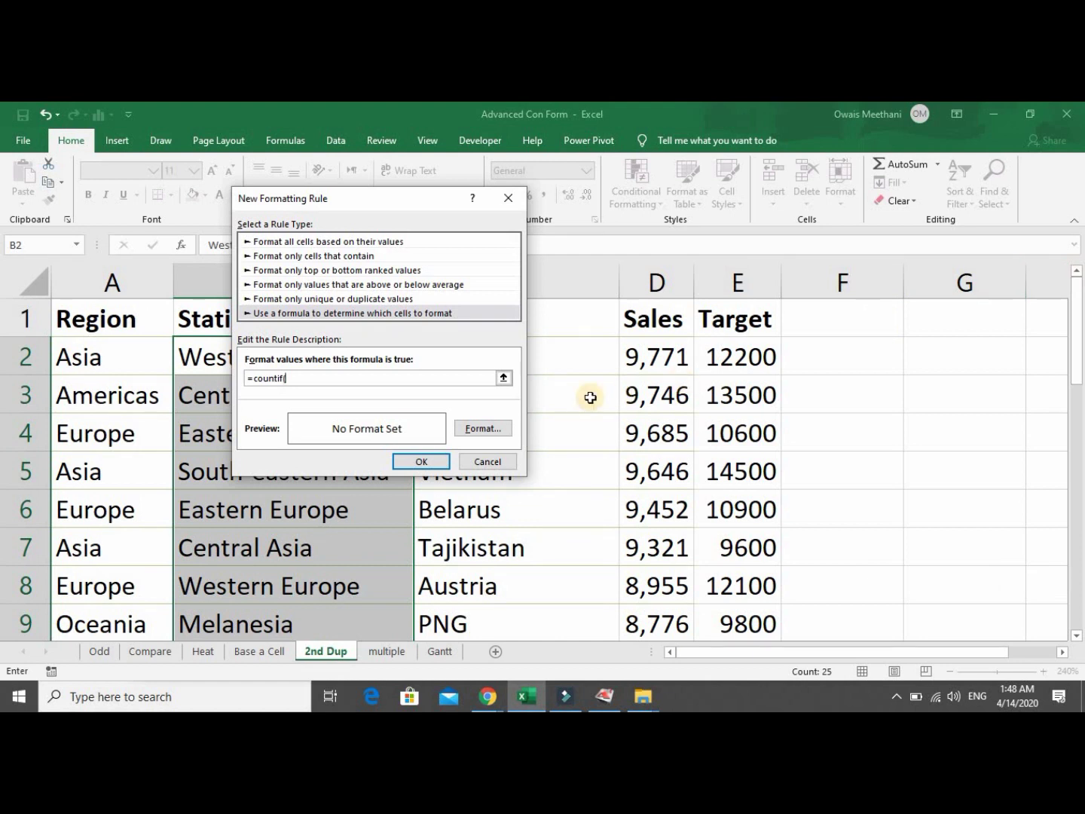
pyautogui.write('b2')
pyautogui.press('F4')
pyautogui.write(':B2,B2)>1')
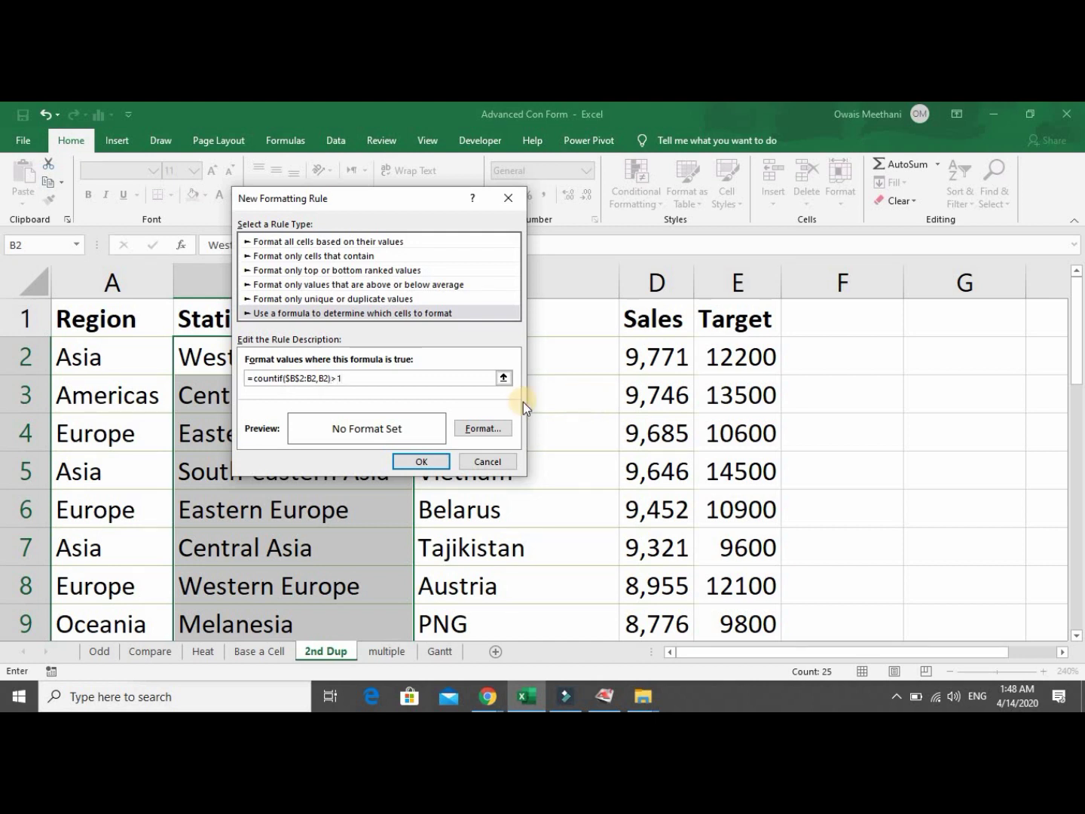
# Set the rule's format to a dark red fill and apply it to the Statistical Region values.
pyautogui.click(481, 426)
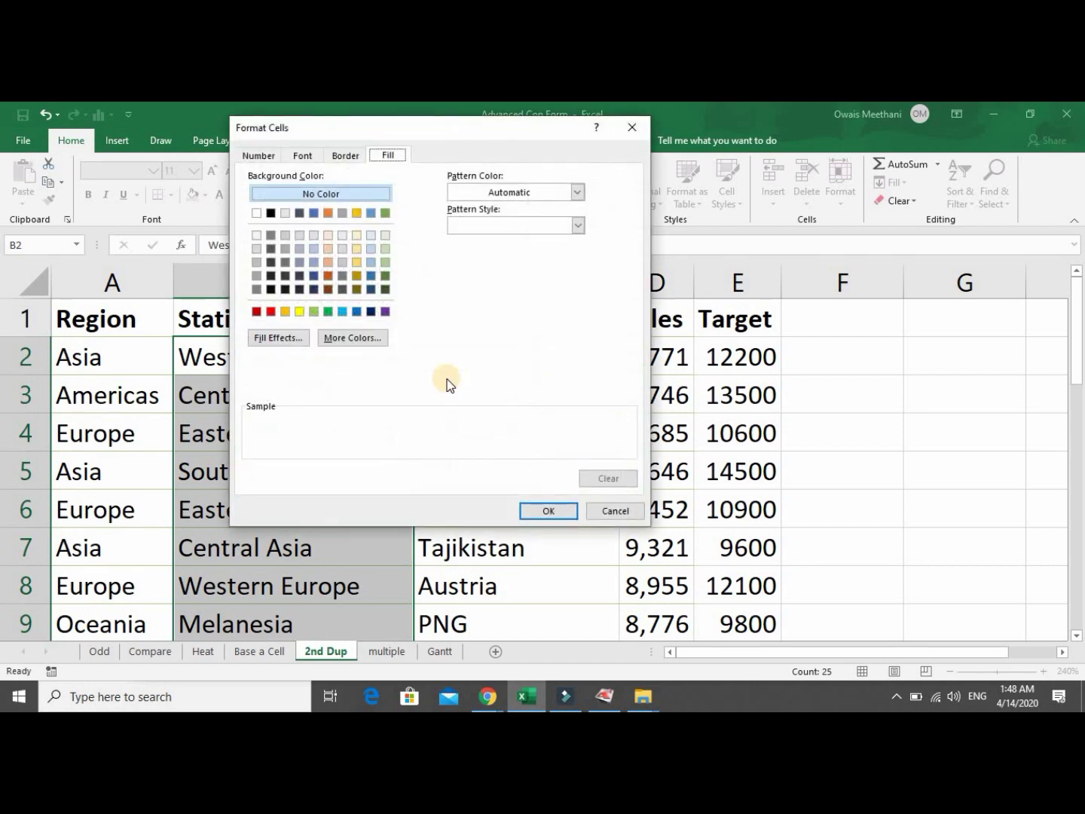
pyautogui.click(260, 316)
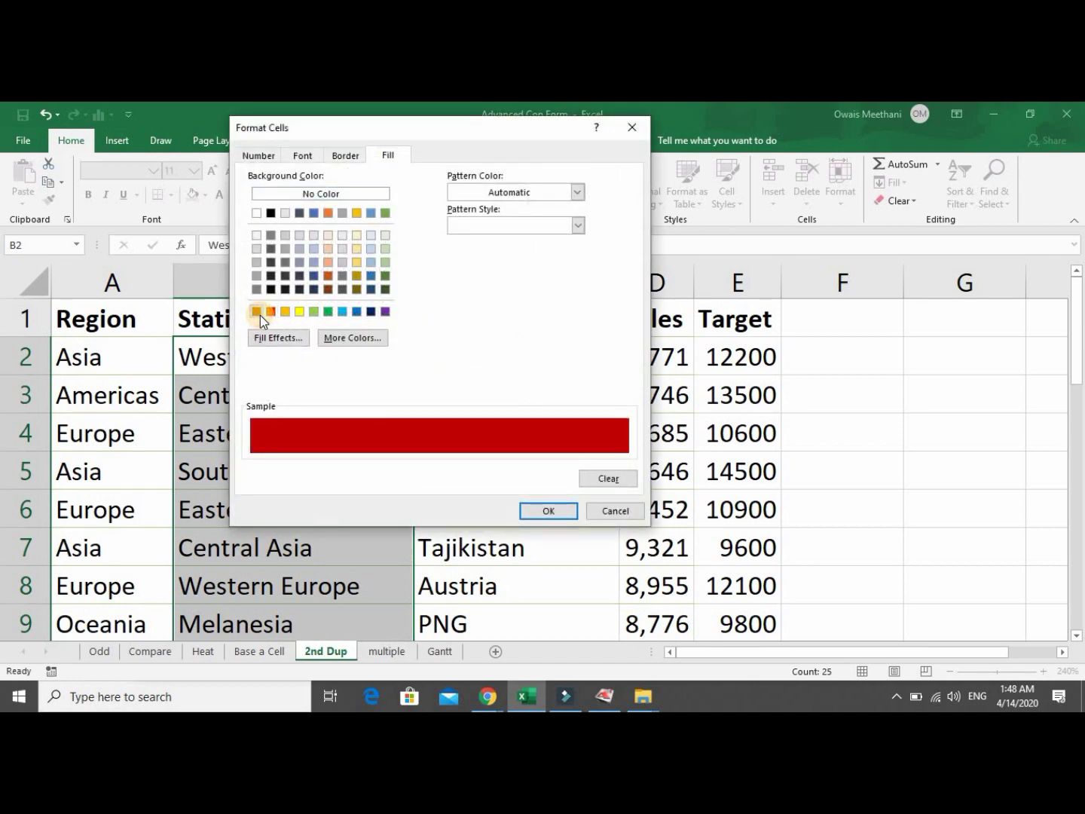
pyautogui.click(549, 511)
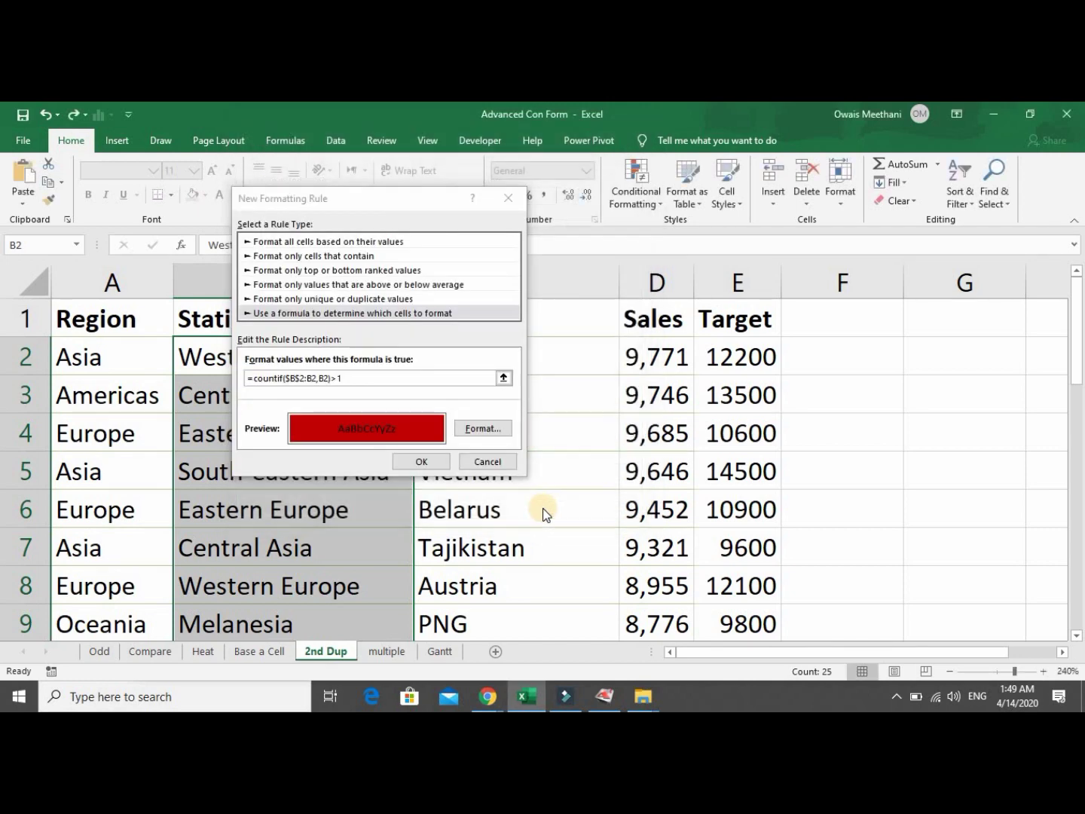
pyautogui.click(437, 461)
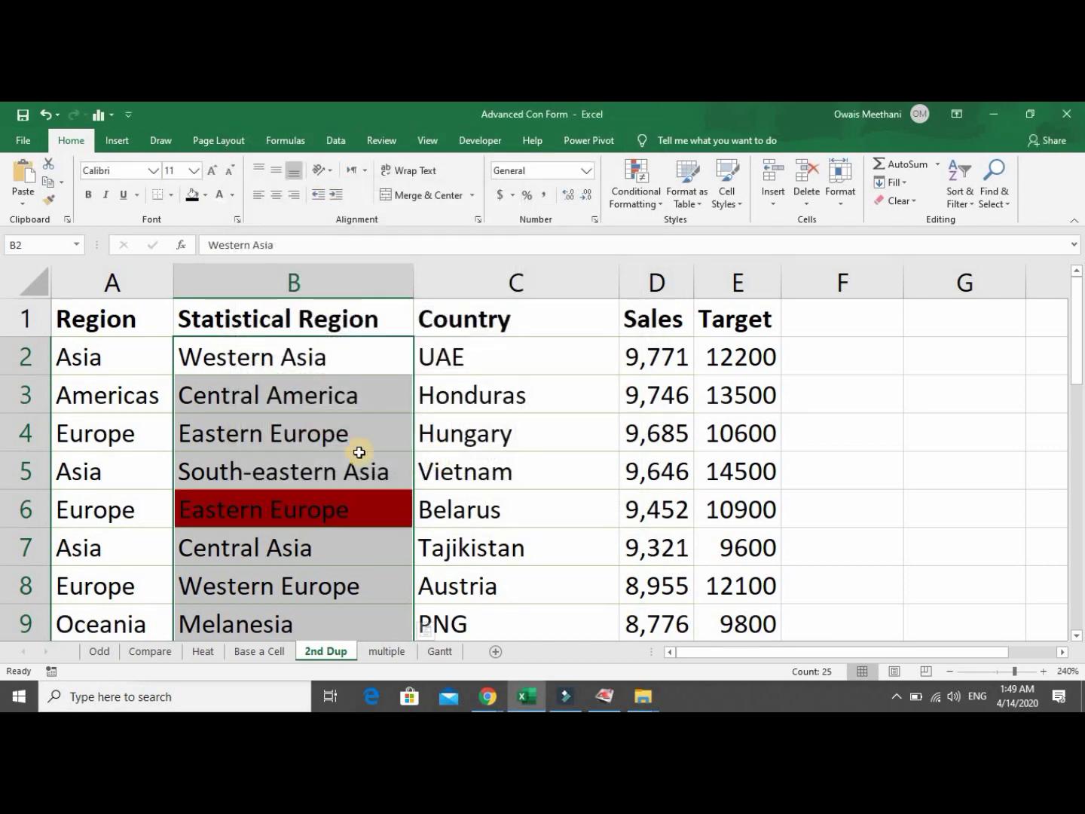
# Examine the Statistical Region cells from row 2 to row 13 and back, comparing first occurrences with their repeats.
pyautogui.click(324, 361)
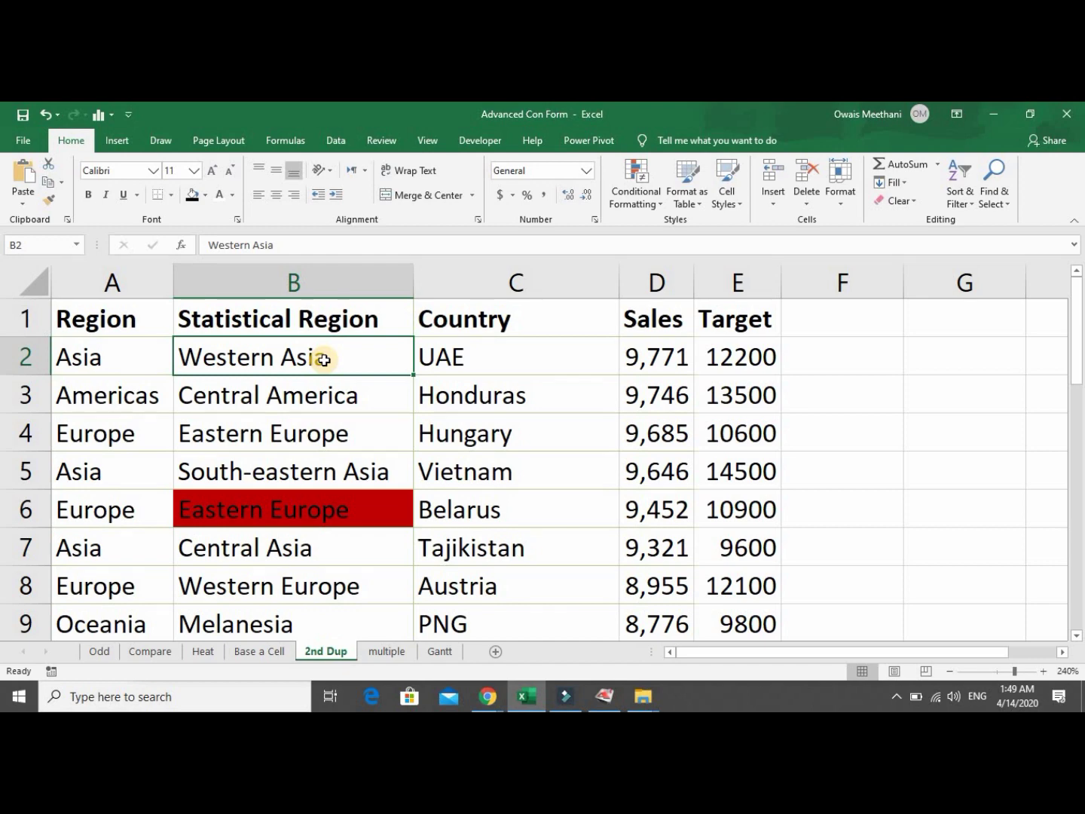
pyautogui.press('Down')
pyautogui.press('Down')
pyautogui.press('Down')
pyautogui.press('Up')
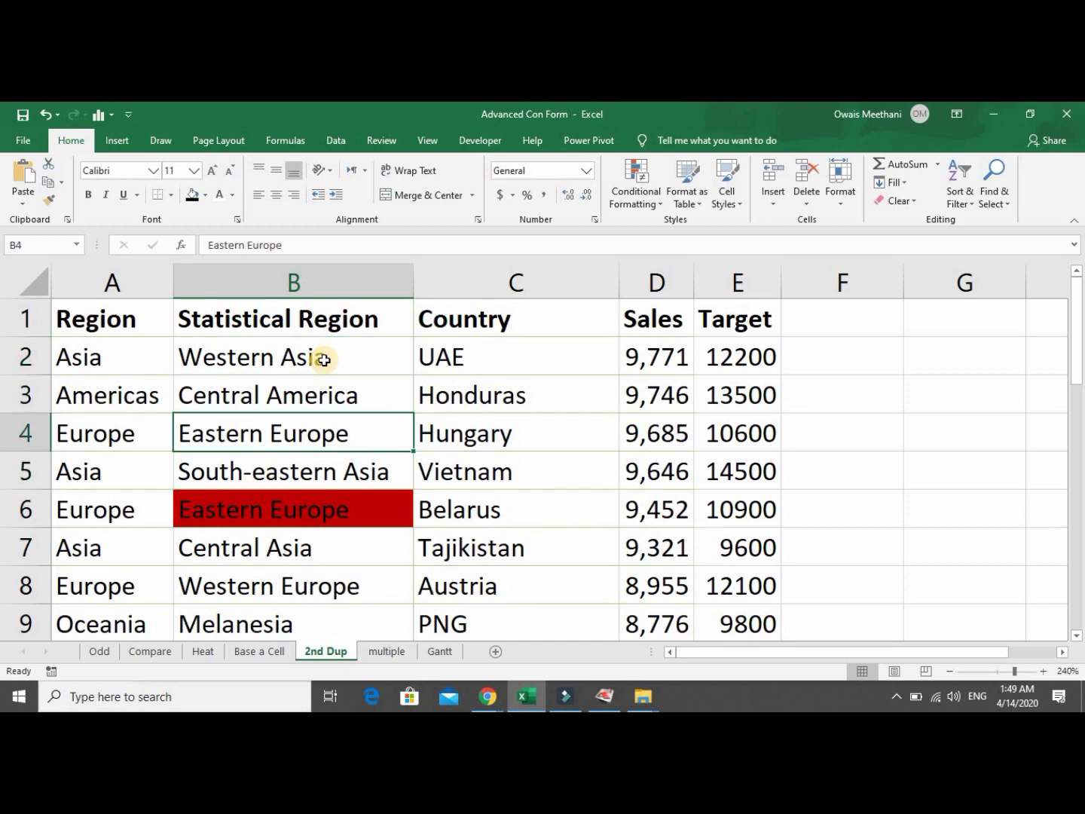
pyautogui.press('Down')
pyautogui.press('Down')
pyautogui.press('Down')
pyautogui.press('Down')
pyautogui.press('Down')
pyautogui.press('Down')
pyautogui.press('Down')
pyautogui.press('Down')
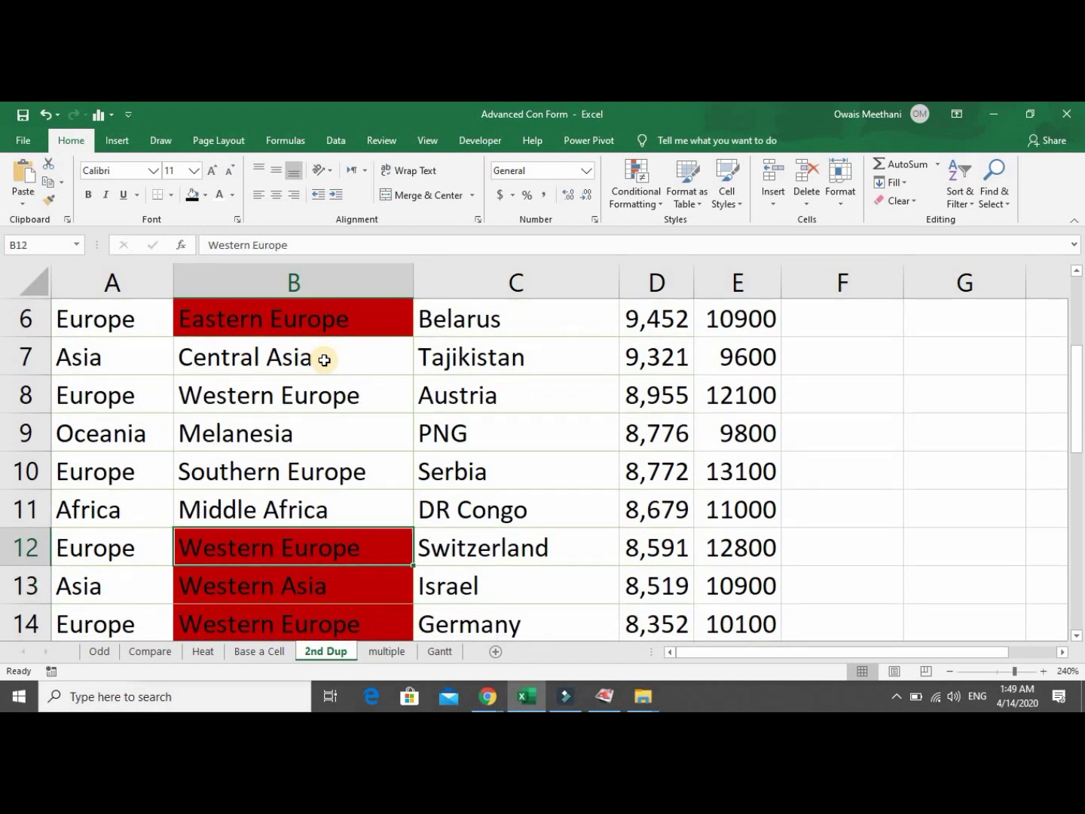
pyautogui.press('Up')
pyautogui.press('Up')
pyautogui.press('Up')
pyautogui.press('Up')
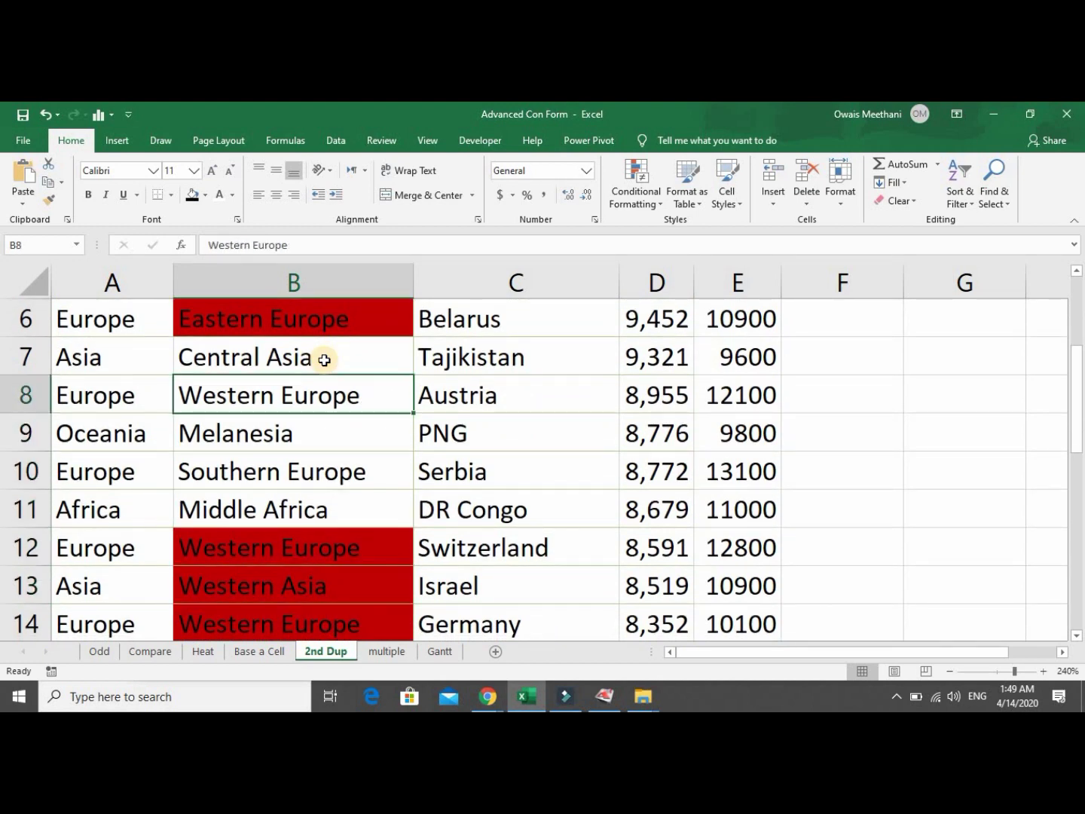
pyautogui.press('Down')
pyautogui.press('Down')
pyautogui.press('Down')
pyautogui.press('Down')
pyautogui.press('Down')
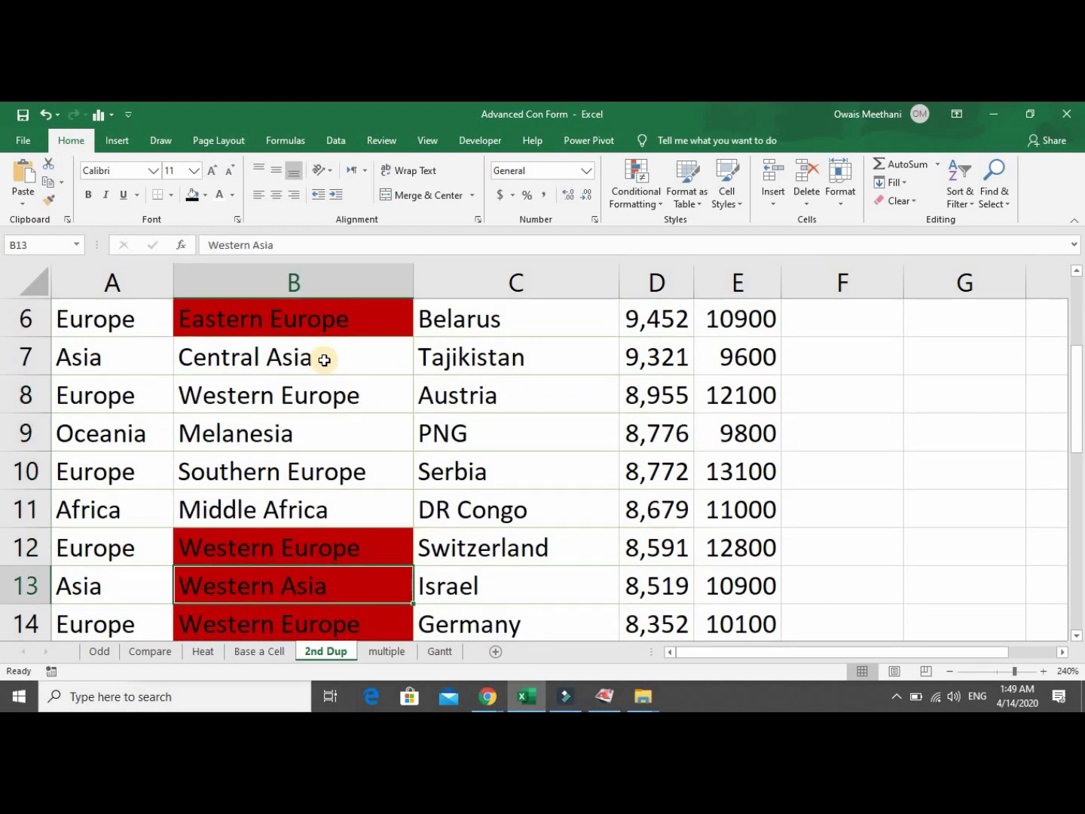
pyautogui.press('Up')
pyautogui.press('Up')
pyautogui.press('Up')
pyautogui.press('Up')
pyautogui.press('Up')
pyautogui.press('Up')
pyautogui.press('Up')
pyautogui.press('Up')
pyautogui.press('Up')
pyautogui.press('Up')
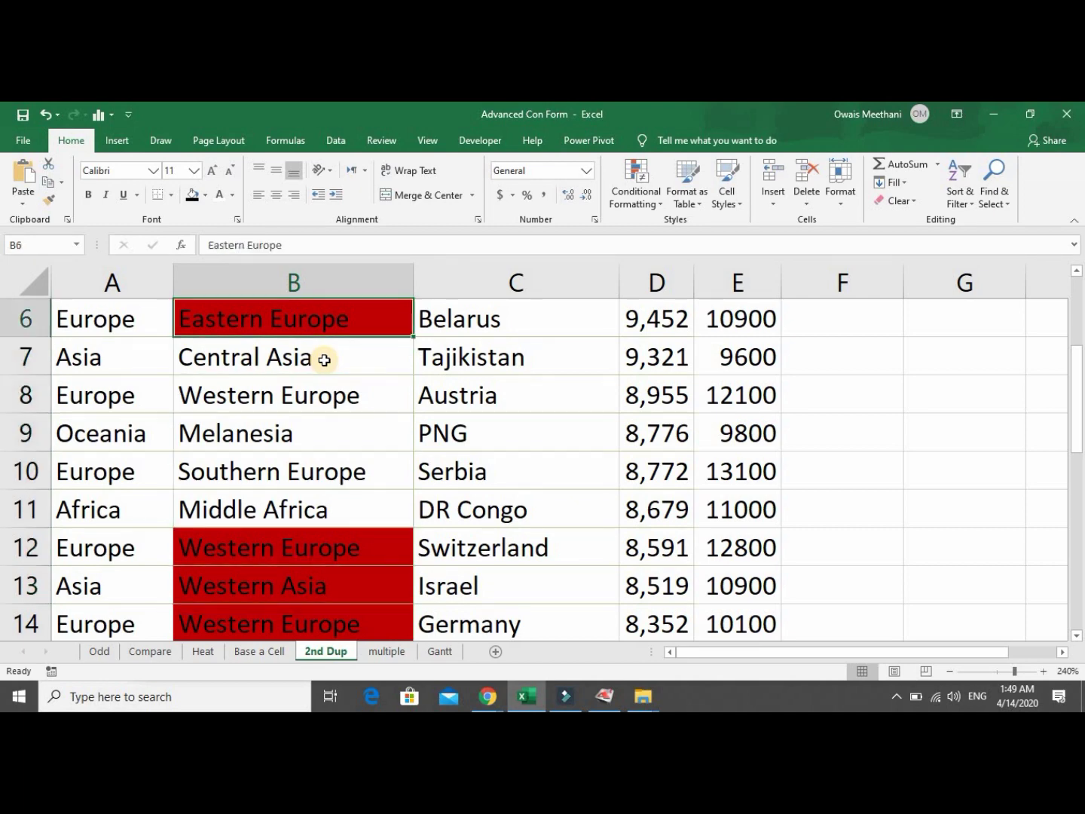
pyautogui.press('Up')
pyautogui.press('Up')
pyautogui.press('Down')
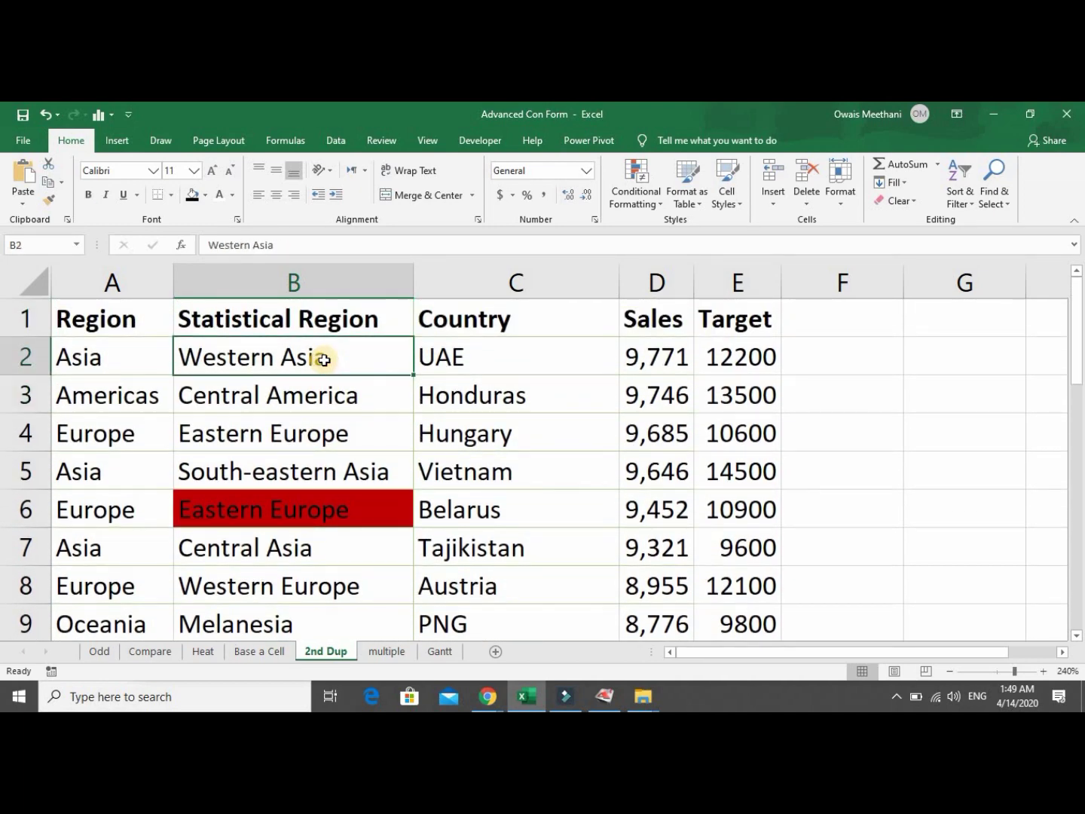
# Examine the Statistical Region column down to the table's end and back up to check which repeated values are filled.
pyautogui.press('Down')
pyautogui.press('Down')
pyautogui.press('Down')
pyautogui.press('Down')
pyautogui.press('Down')
pyautogui.press('Down')
pyautogui.press('Down')
pyautogui.press('Down')
pyautogui.press('Down')
pyautogui.press('Down')
pyautogui.press('Down')
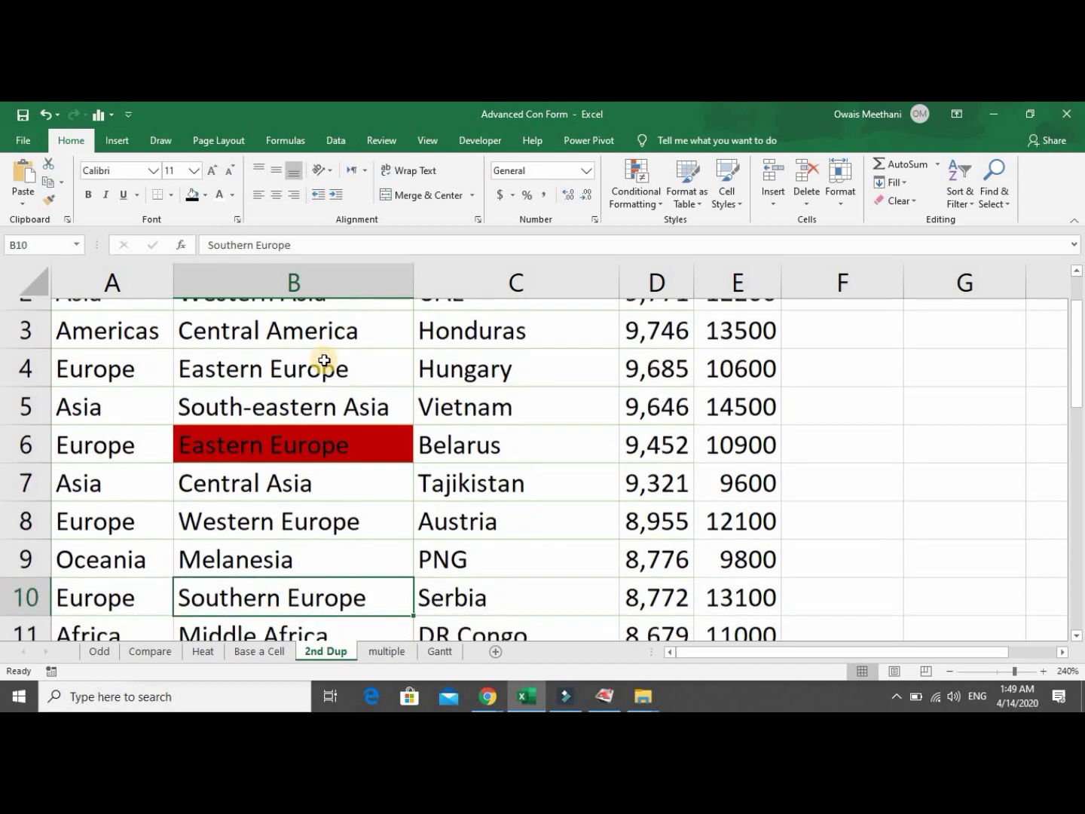
pyautogui.press('Down')
pyautogui.press('Down')
pyautogui.press('Down')
pyautogui.press('Down')
pyautogui.press('Down')
pyautogui.press('Down')
pyautogui.press('Down')
pyautogui.press('Down')
pyautogui.press('Down')
pyautogui.press('Down')
pyautogui.press('Down')
pyautogui.press('Down')
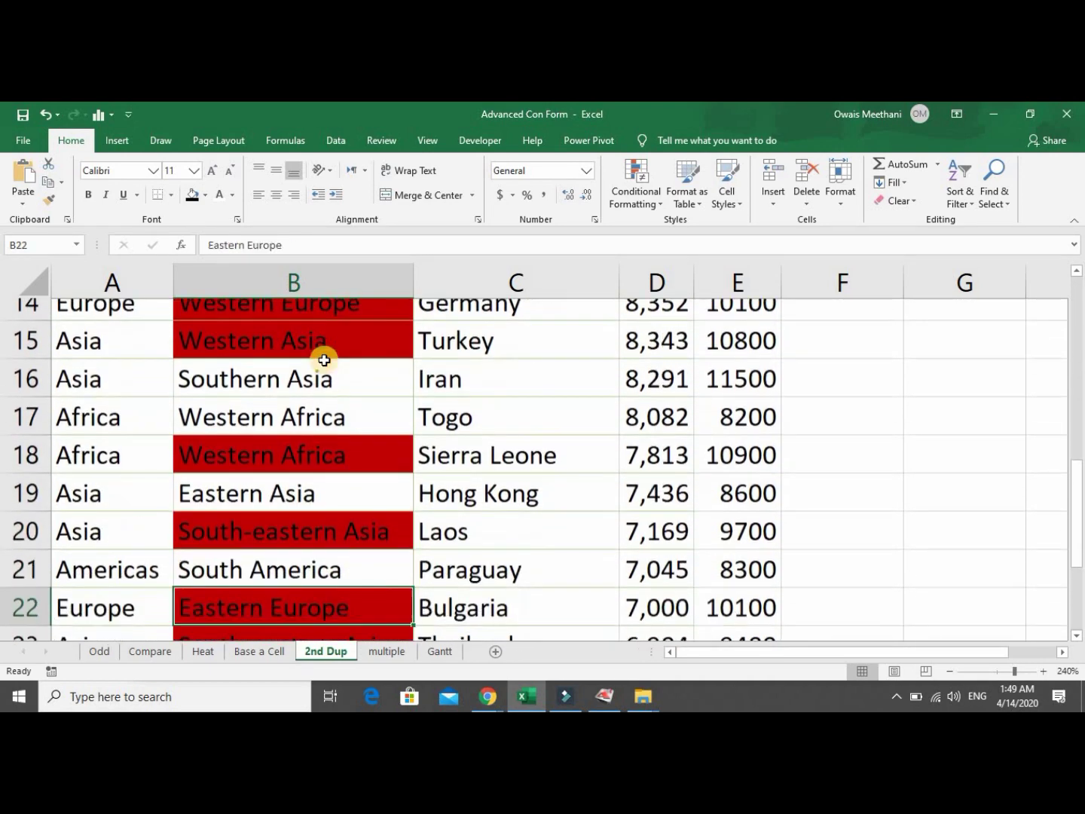
pyautogui.press('Down')
pyautogui.press('Down')
pyautogui.press('Down')
pyautogui.press('Up')
pyautogui.press('Up')
pyautogui.press('Up')
pyautogui.press('Up')
pyautogui.press('Up')
pyautogui.press('Up')
pyautogui.press('Up')
pyautogui.press('Up')
pyautogui.press('Up')
pyautogui.press('Up')
pyautogui.press('Up')
pyautogui.press('Up')
pyautogui.press('Up')
pyautogui.press('Up')
pyautogui.press('Up')
pyautogui.press('Up')
pyautogui.press('Up')
pyautogui.press('Up')
pyautogui.press('Up')
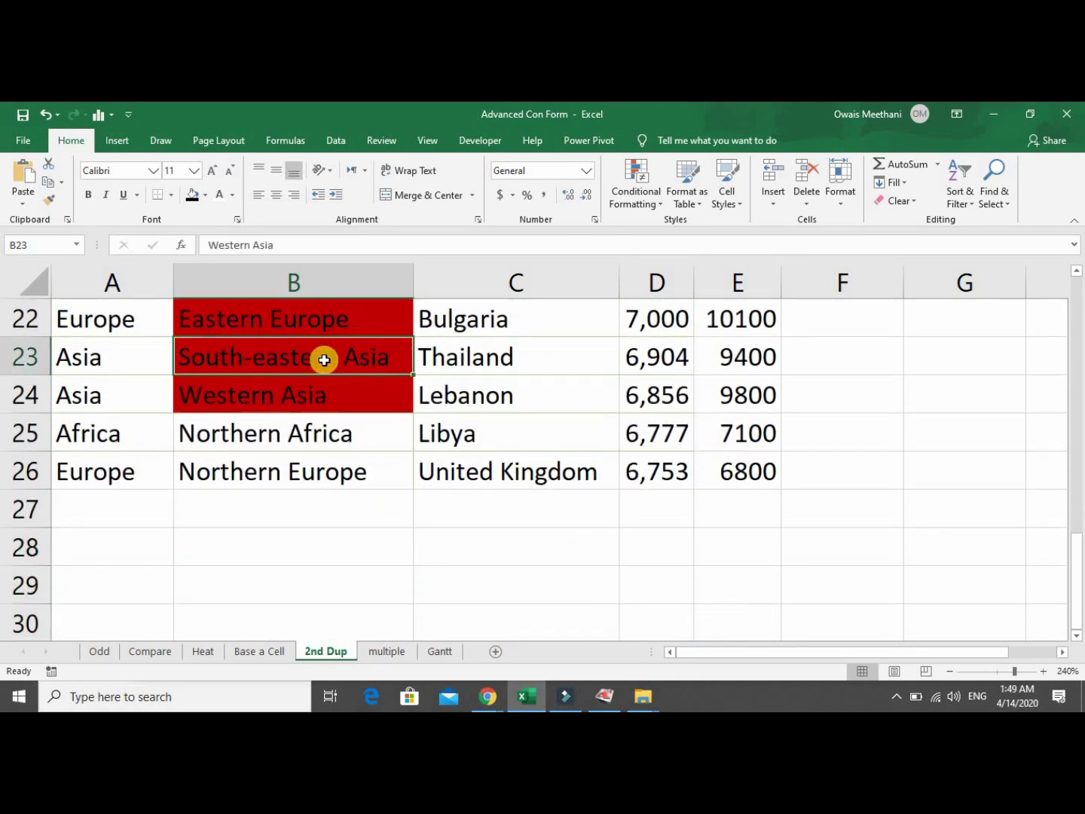
# Examine the Statistical Region cells from row 23 up to the header and down again to row 4.
pyautogui.press('Up')
pyautogui.press('Up')
pyautogui.press('Up')
pyautogui.press('Up')
pyautogui.press('Up')
pyautogui.press('Up')
pyautogui.press('Up')
pyautogui.press('Up')
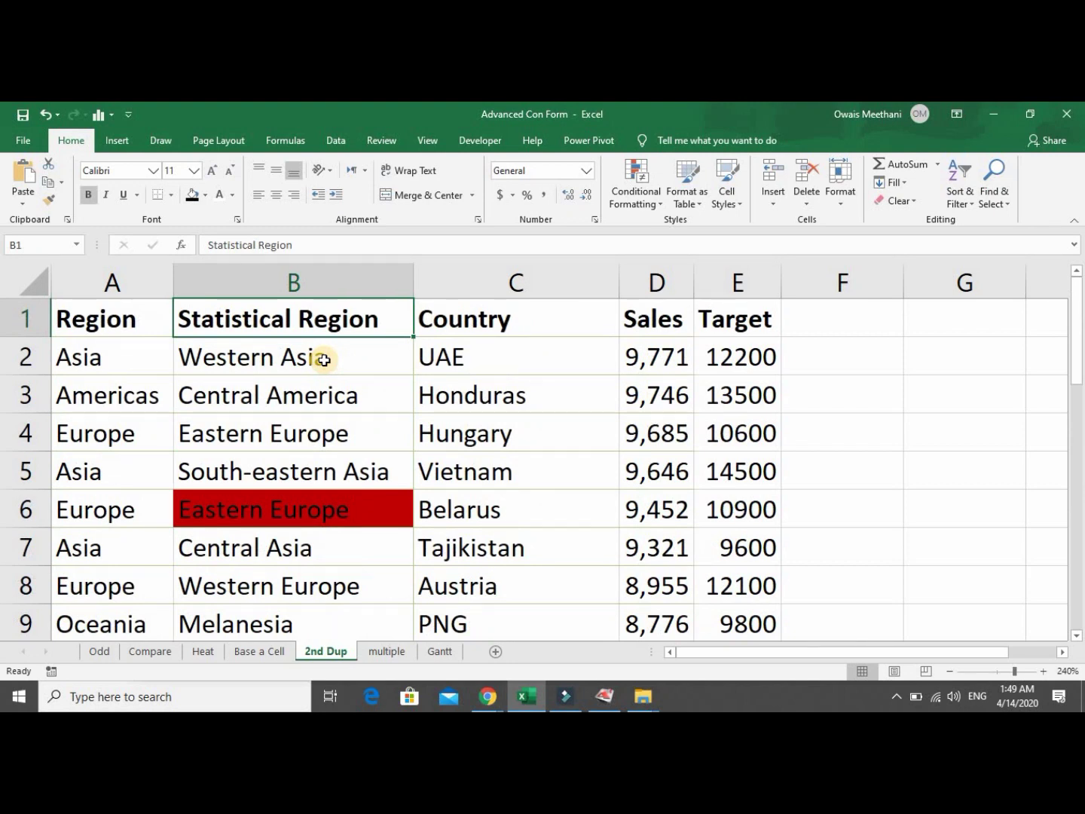
pyautogui.press('Down')
pyautogui.press('Down')
pyautogui.press('Down')
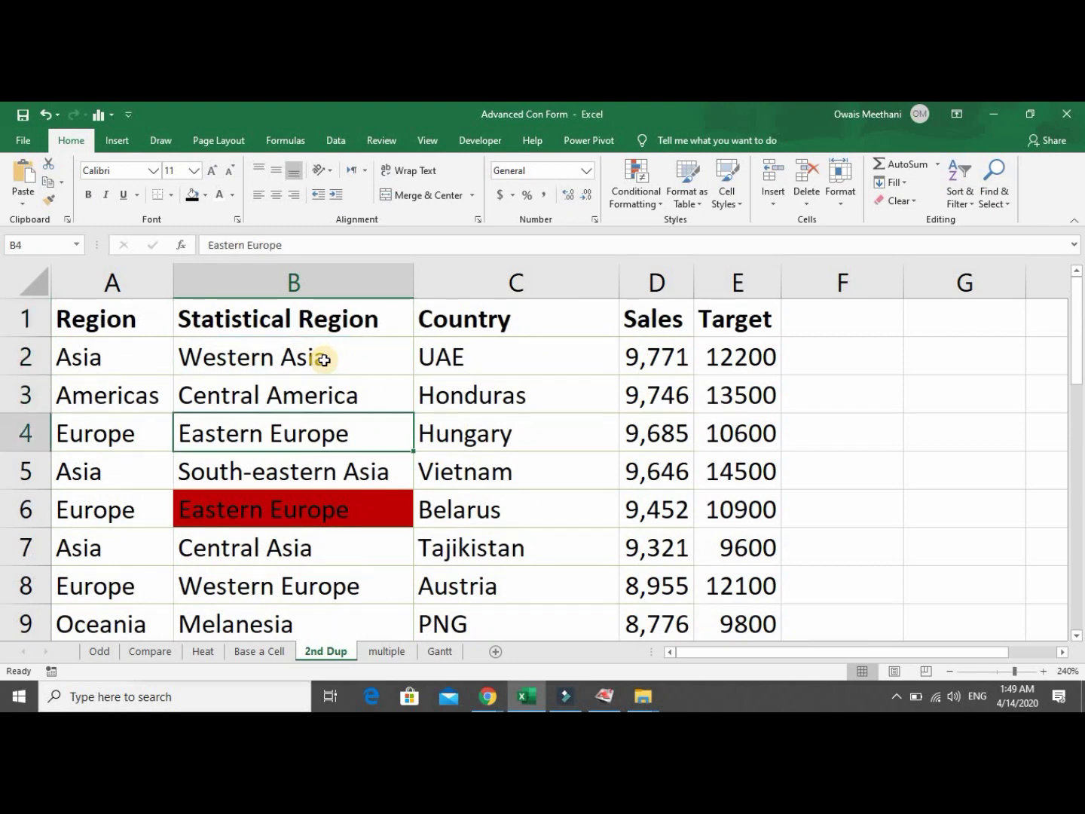
# Turn on filtering for the sales table's header row A1:E1.
pyautogui.press('Up')
pyautogui.press('Up')
pyautogui.press('Up')
pyautogui.press('Left')
pyautogui.hotkey('shift', 'Right')
pyautogui.hotkey('shift', 'Right')
pyautogui.hotkey('shift', 'Right')
pyautogui.hotkey('shift', 'Right')
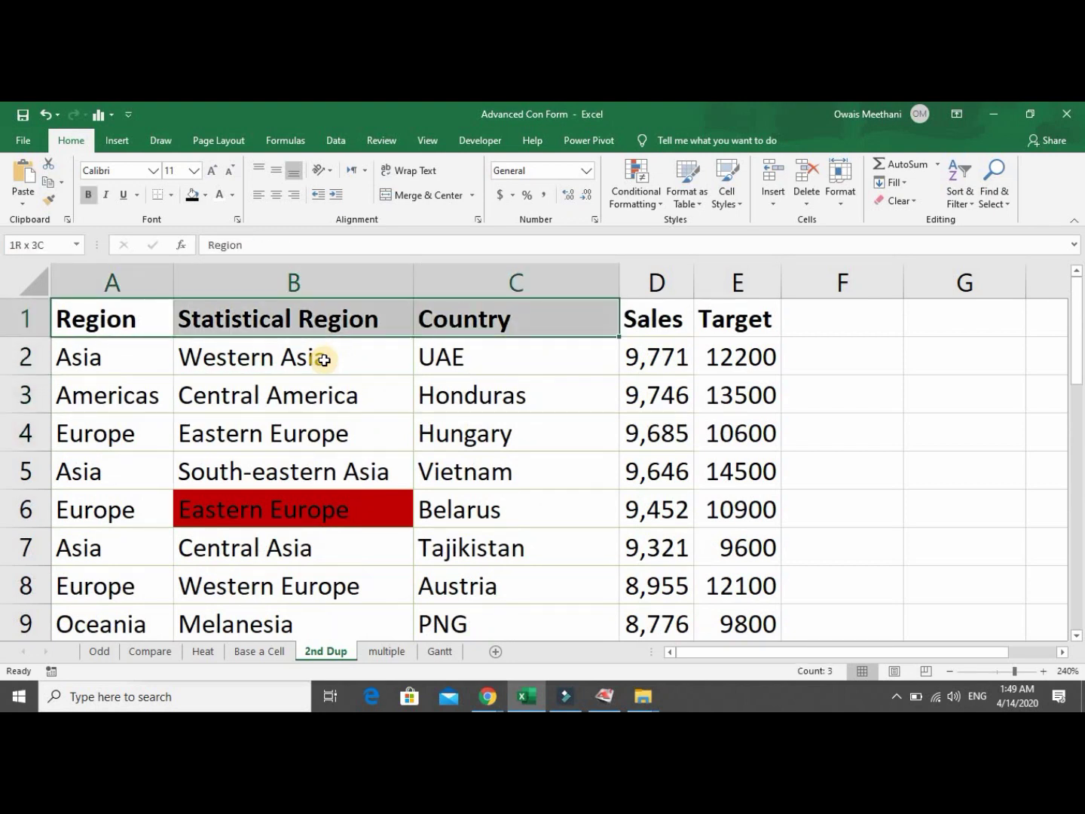
pyautogui.click(963, 201)
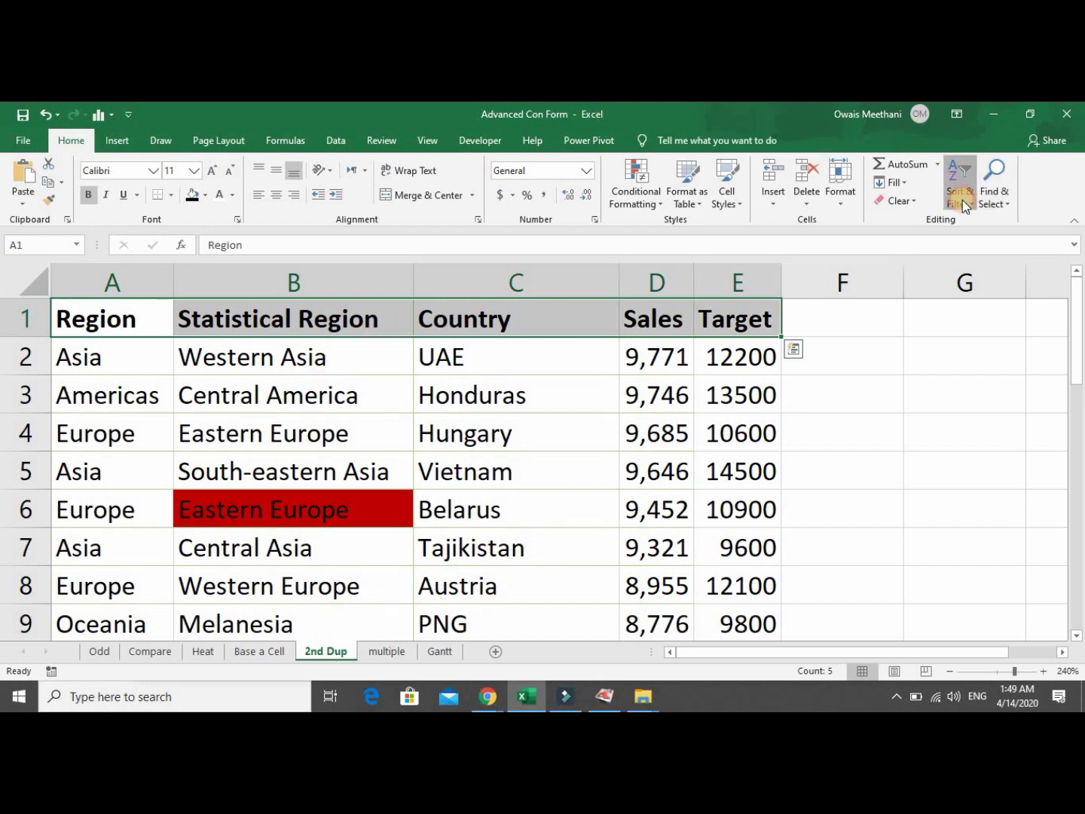
pyautogui.click(968, 282)
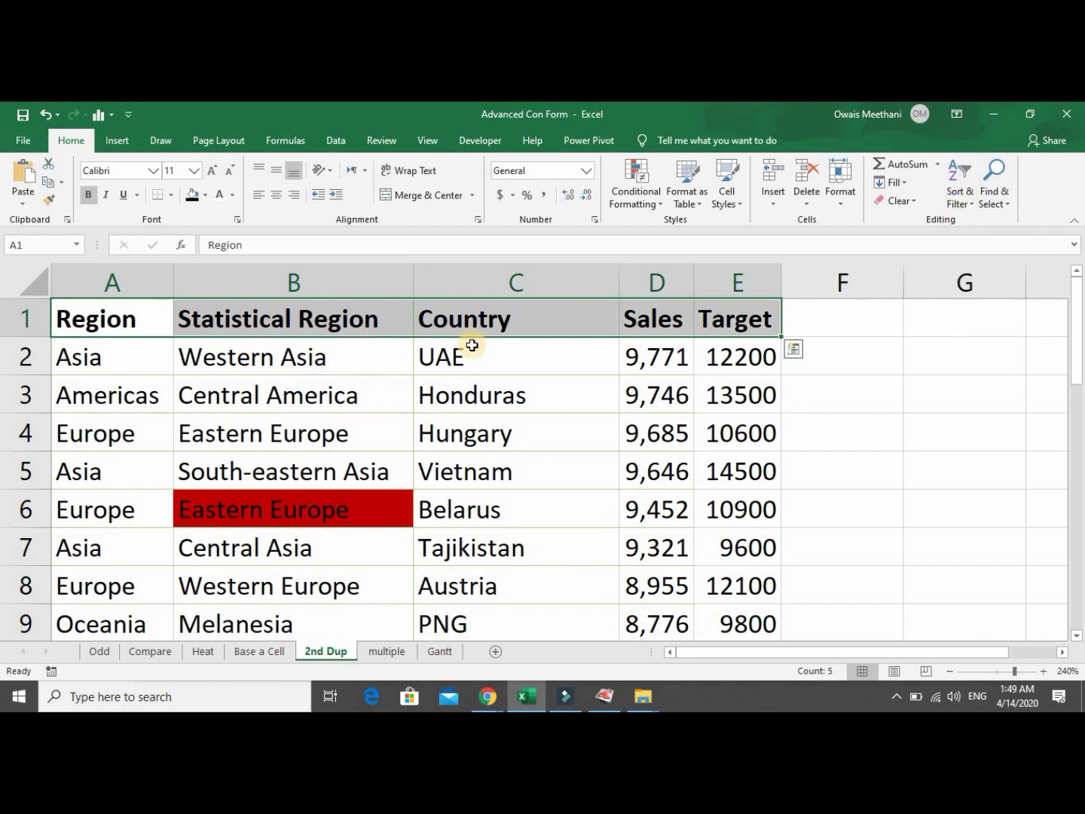
# Filter the Statistical Region column by the dark red cell color.
pyautogui.click(369, 383)
pyautogui.click(403, 330)
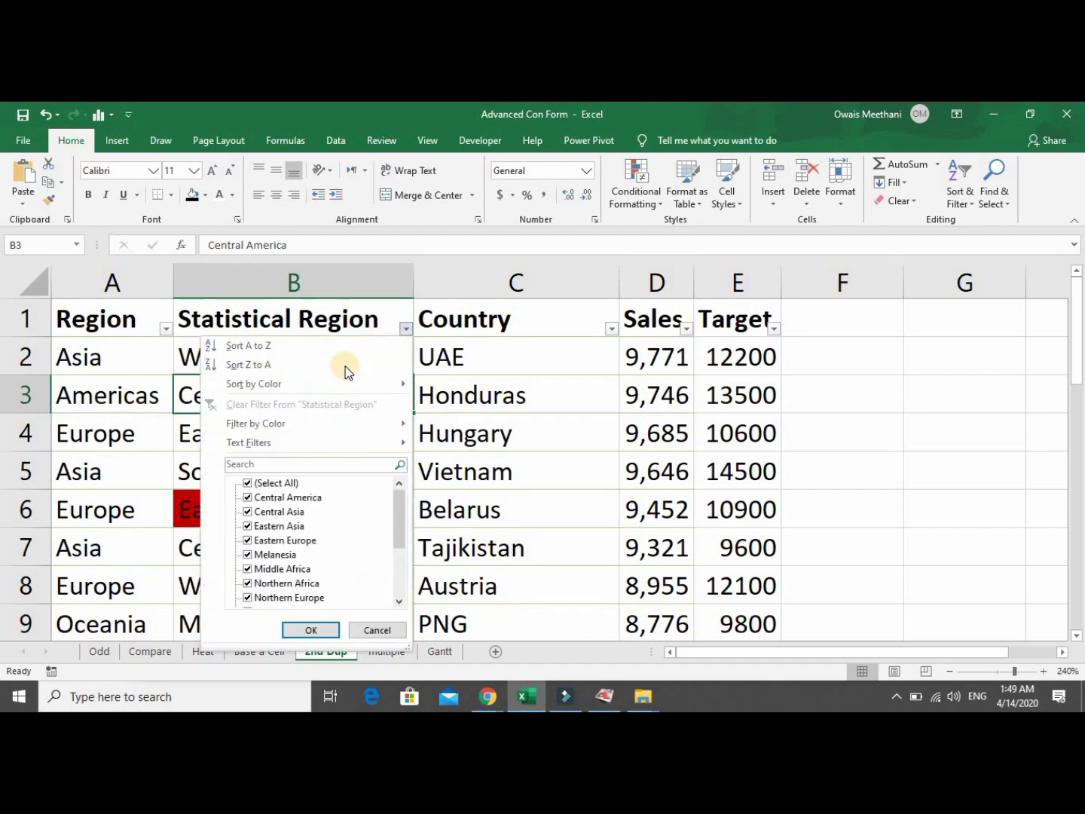
pyautogui.moveTo(355, 424)
pyautogui.click(444, 446)
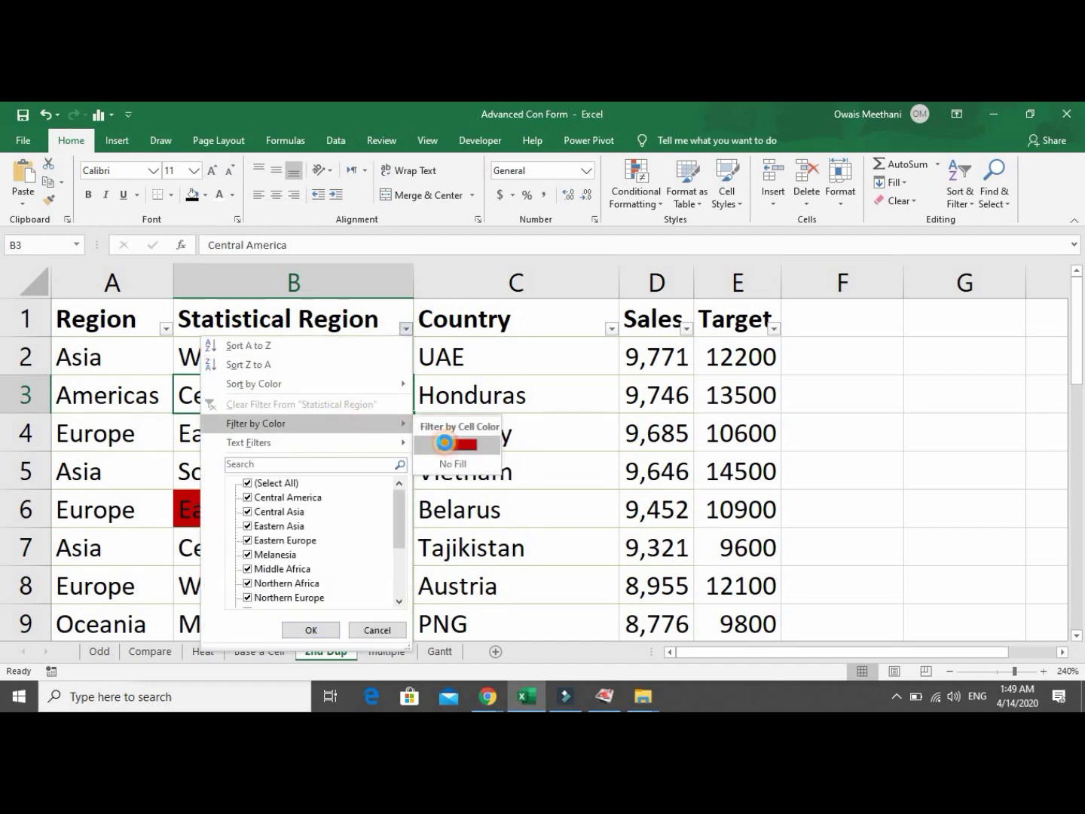
# Examine the filtered Statistical Region rows down to the table's end and back up to the header.
pyautogui.click(315, 368)
pyautogui.press('Left')
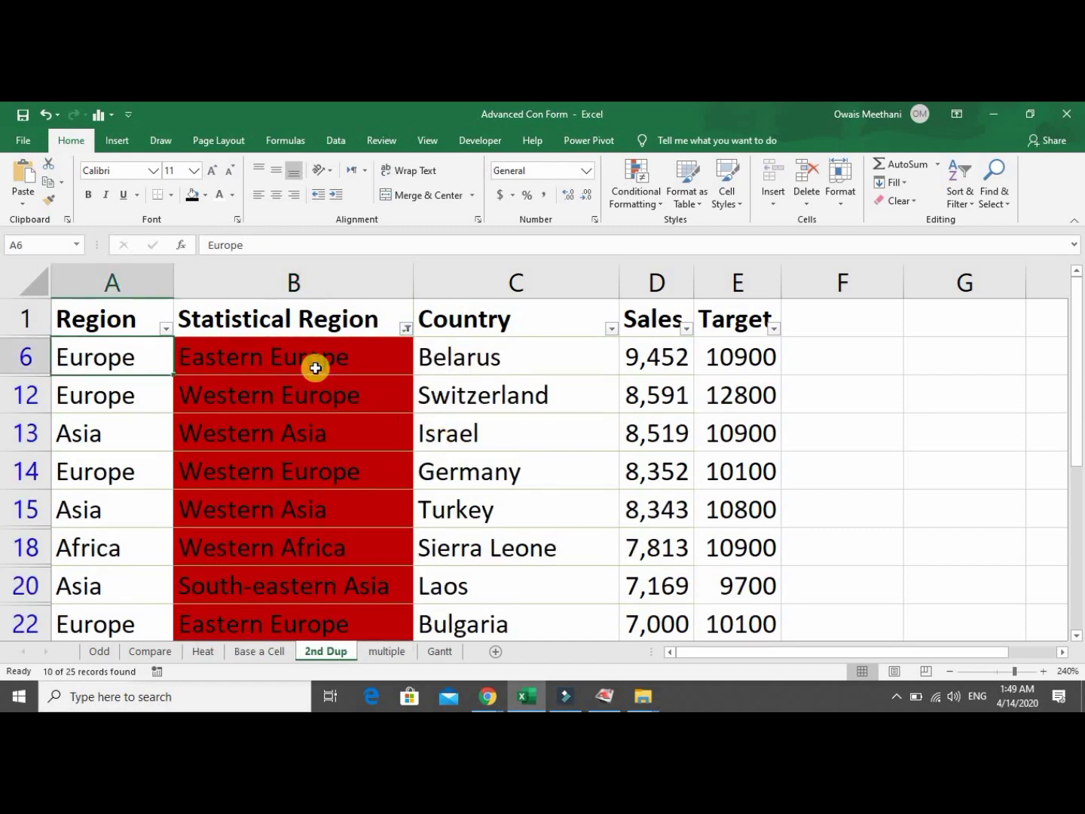
pyautogui.press('Right')
pyautogui.press('Down')
pyautogui.press('Down')
pyautogui.press('Down')
pyautogui.press('Down')
pyautogui.press('Down')
pyautogui.press('Down')
pyautogui.press('Down')
pyautogui.press('Down')
pyautogui.press('Down')
pyautogui.press('Down')
pyautogui.press('Down')
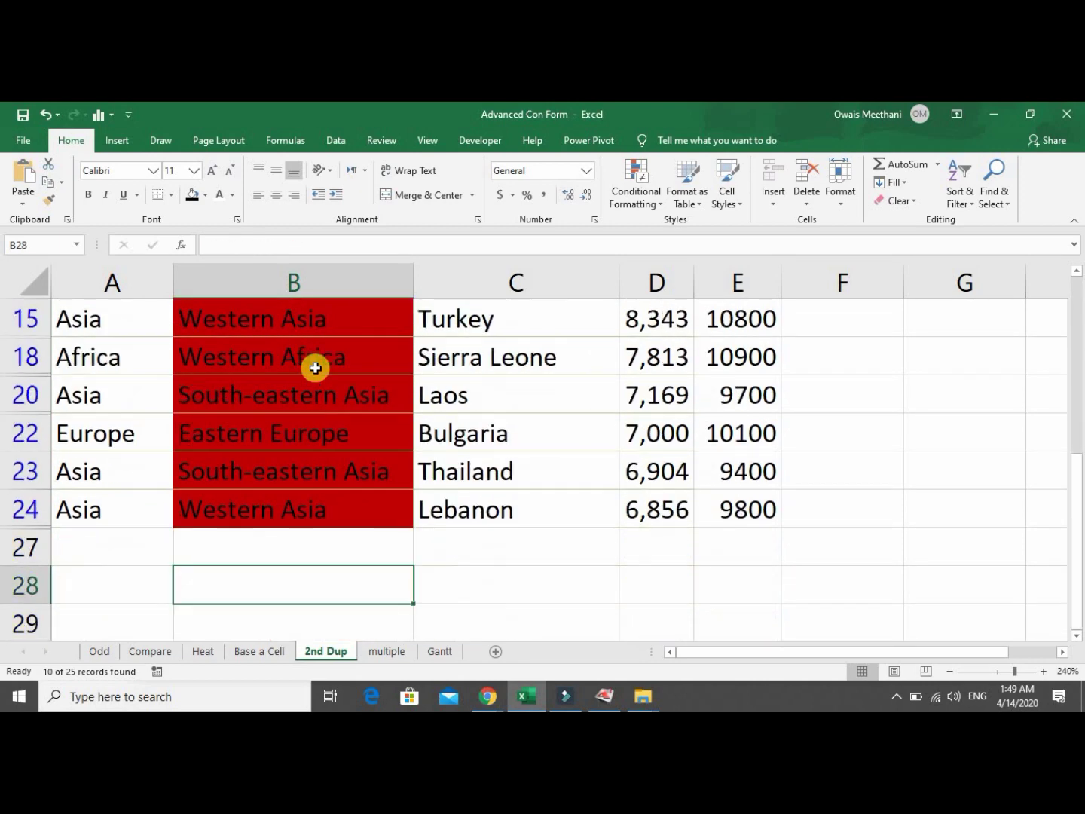
pyautogui.press('Up')
pyautogui.press('Up')
pyautogui.hotkey('ctrl', 'Up')
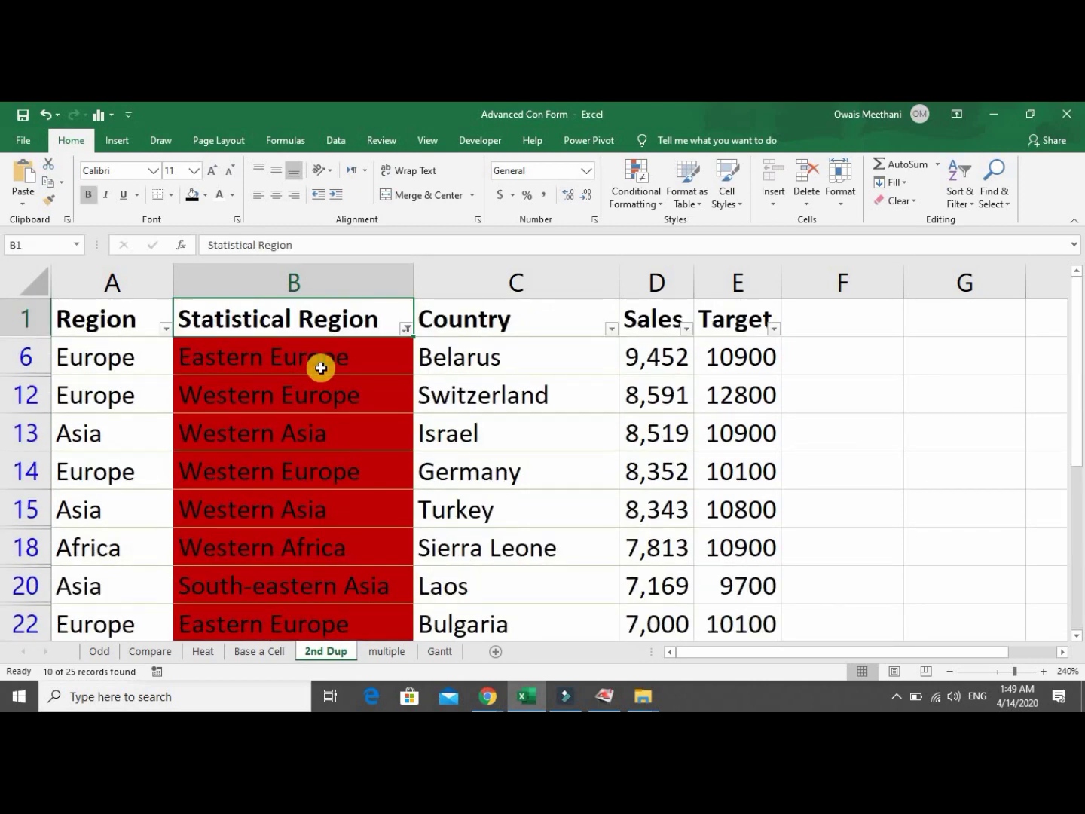
# Reselect all values in the Statistical Region filter to bring back every row.
pyautogui.click(407, 329)
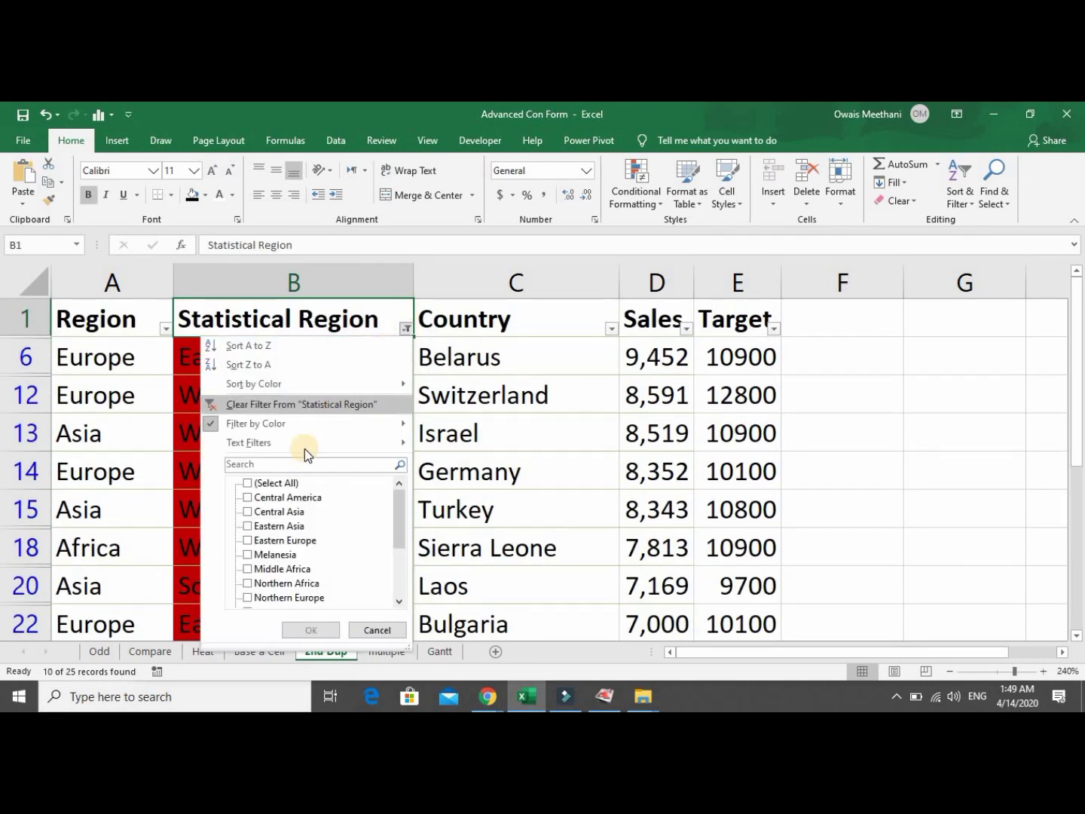
pyautogui.click(285, 483)
pyautogui.click(324, 634)
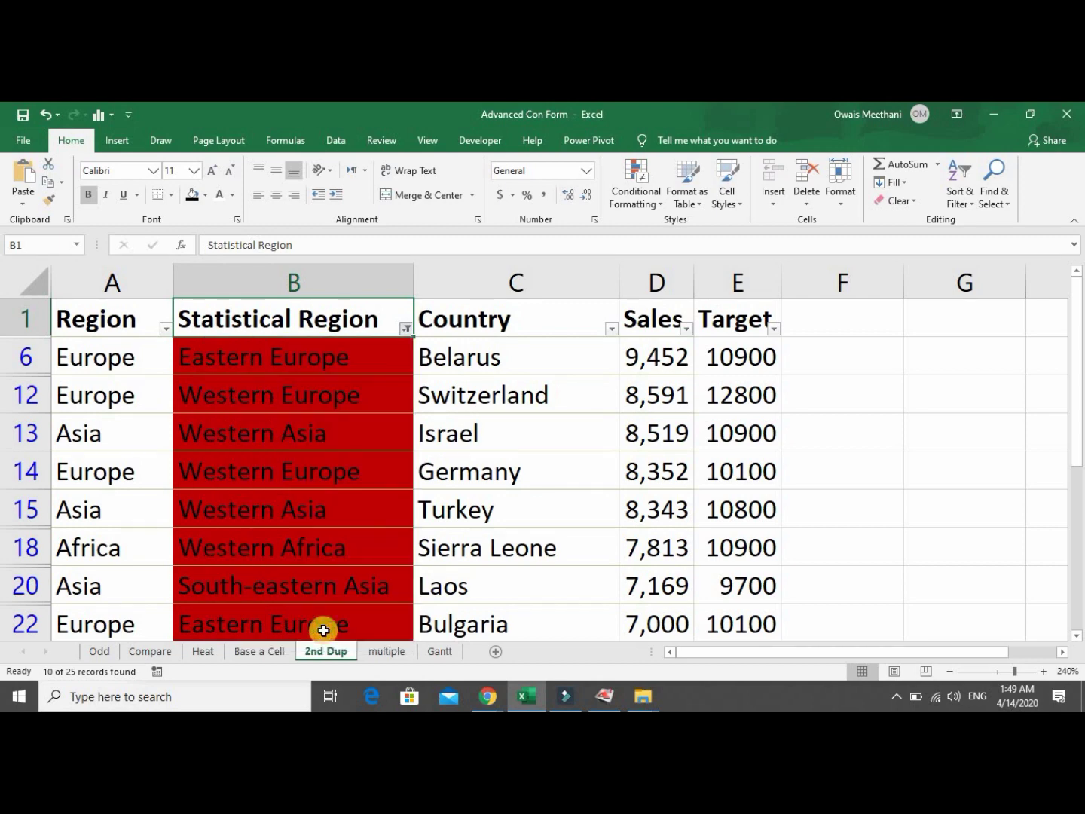
pyautogui.click(334, 454)
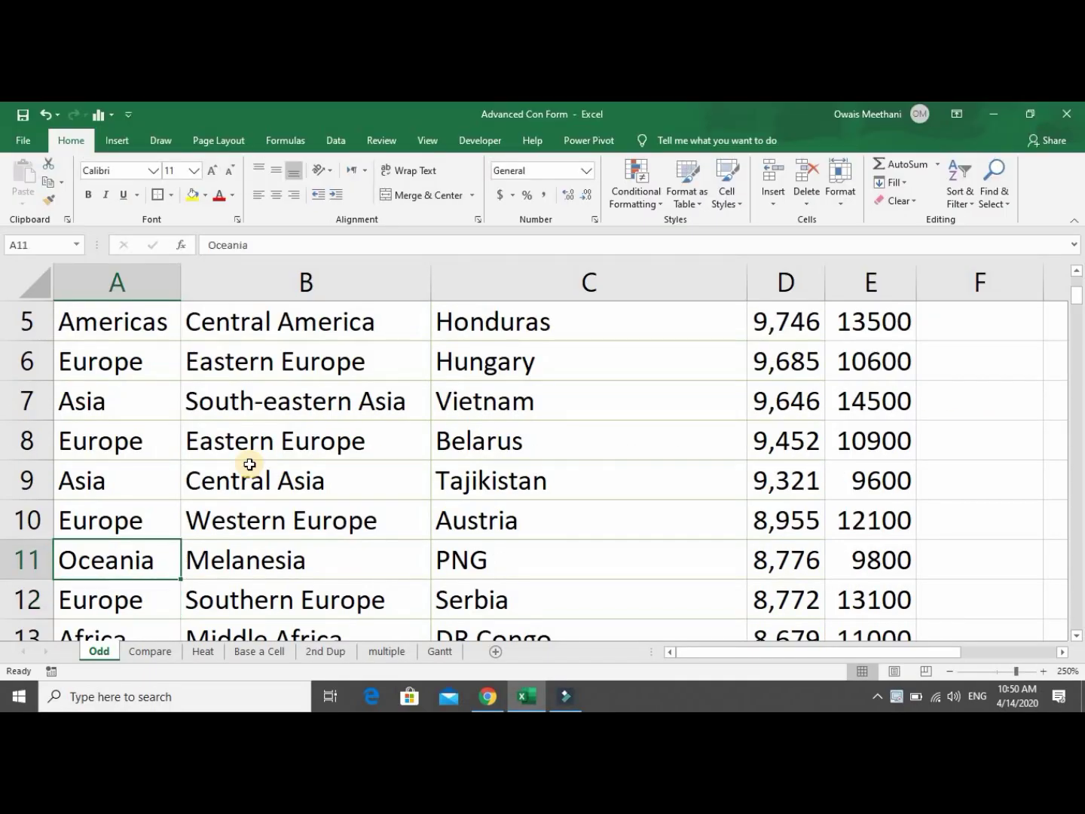
# Examine the Region label and yellow input cell in B1:C1 and the table headers below them on the Odd sheet.
pyautogui.hotkey('ctrl', 'Up')
pyautogui.hotkey('ctrl', 'Up')
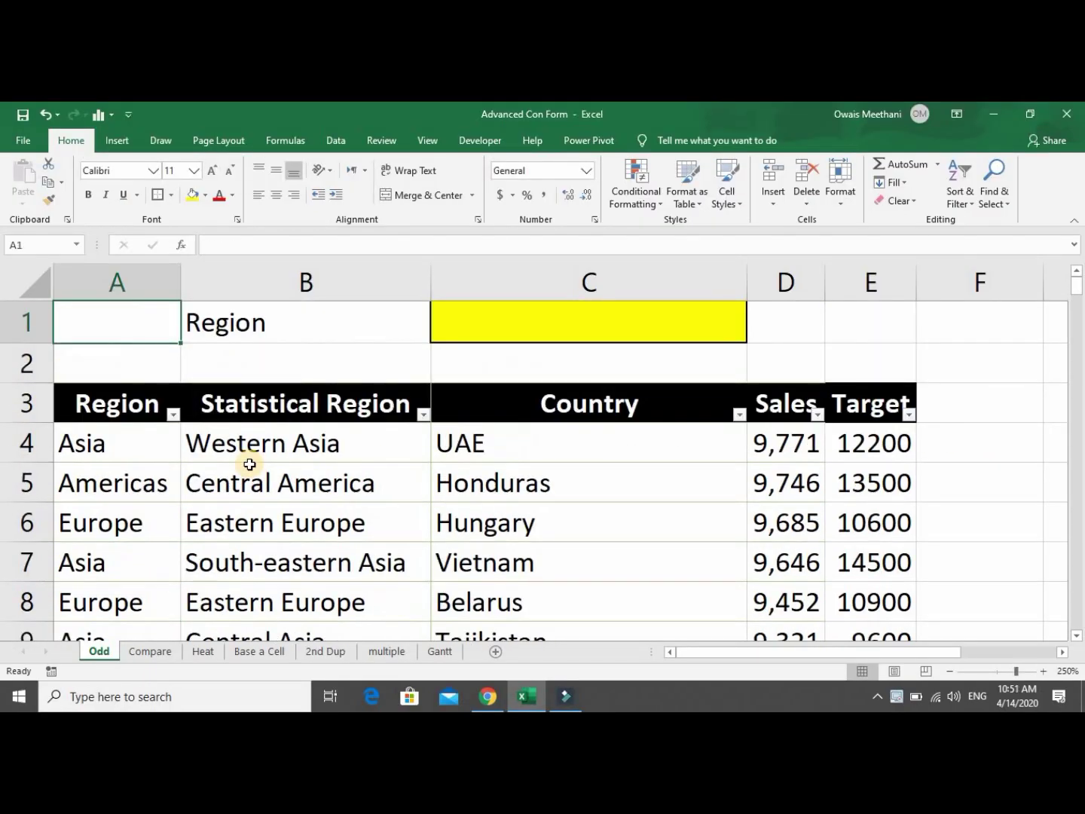
pyautogui.press('Right')
pyautogui.press('Right')
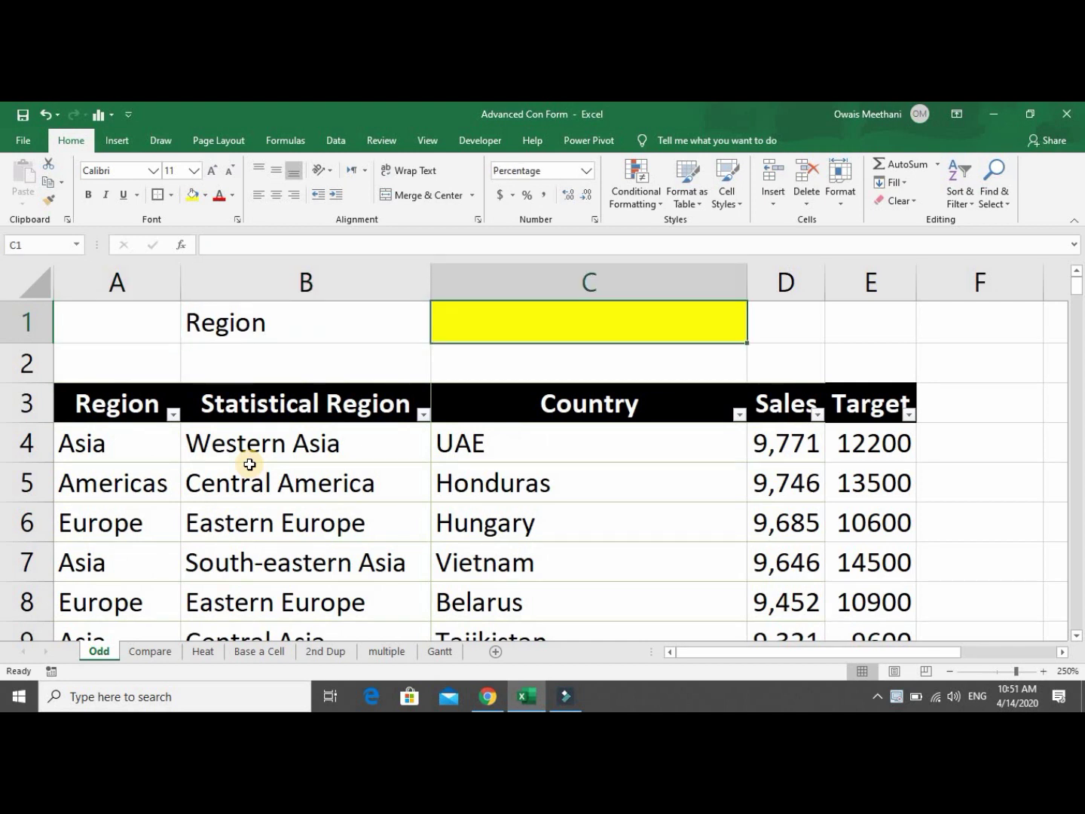
pyautogui.press('Left')
pyautogui.press('Right')
pyautogui.press('Left')
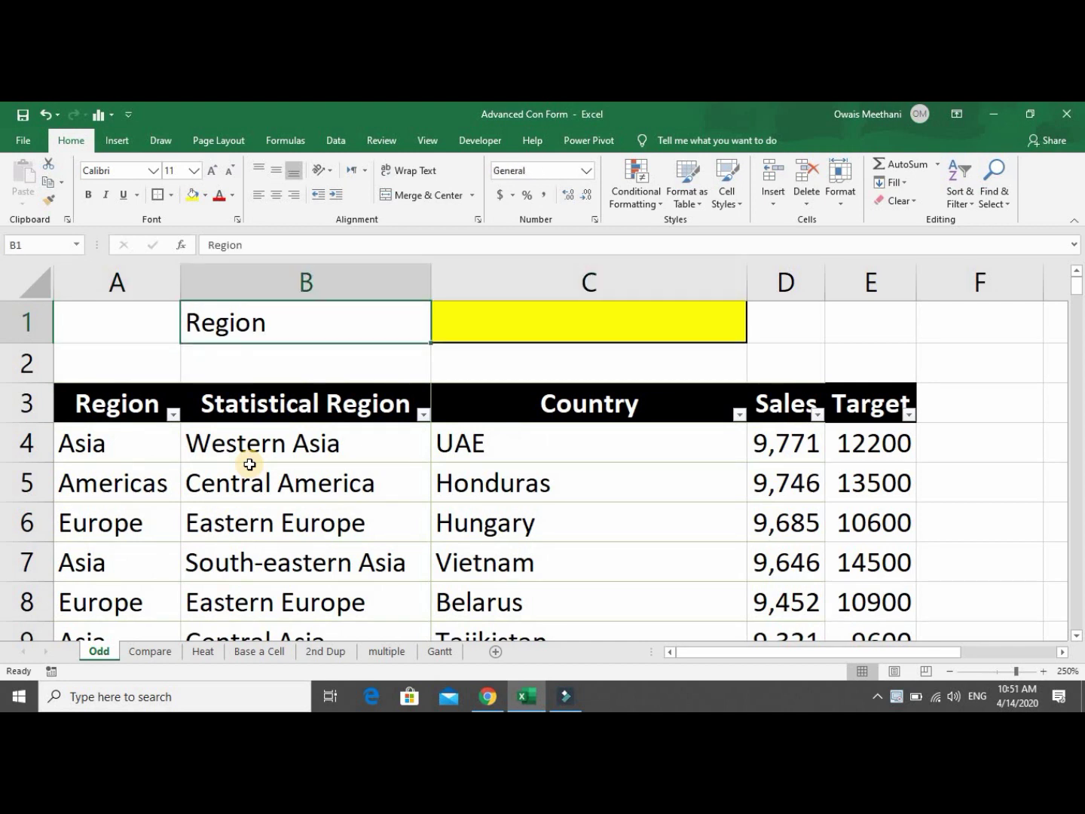
pyautogui.press('Right')
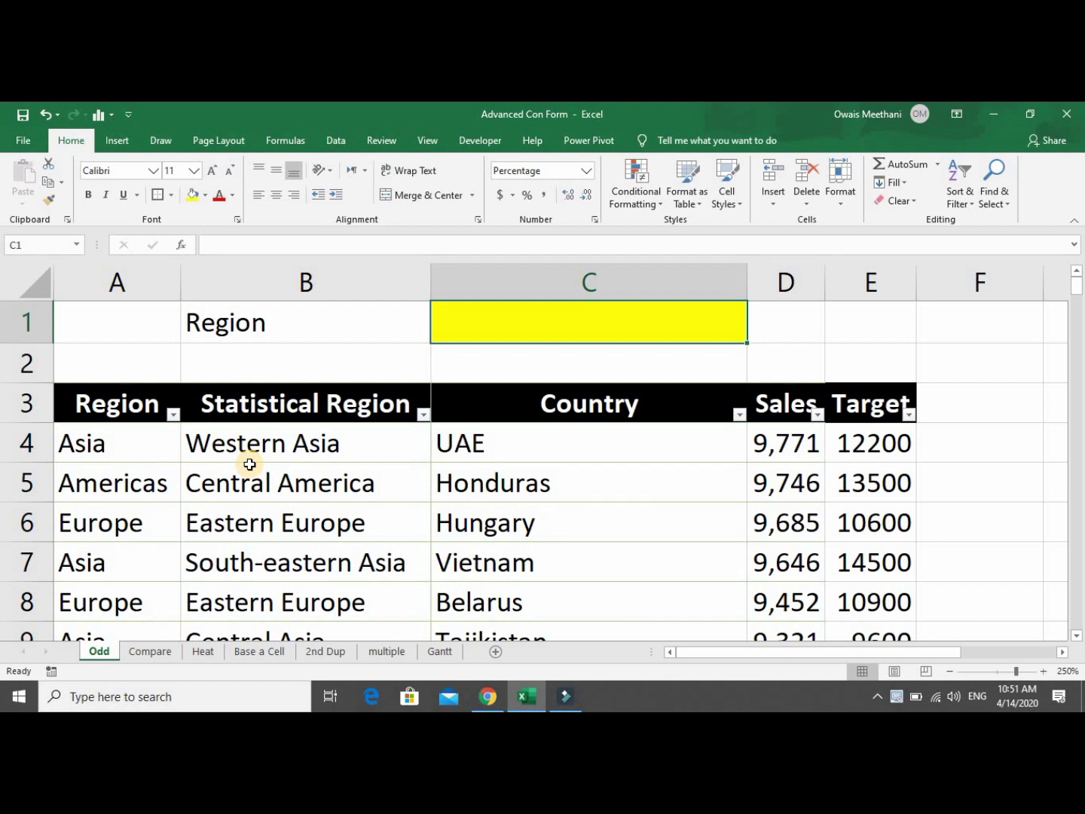
pyautogui.press('Down')
pyautogui.press('Down')
pyautogui.press('Down')
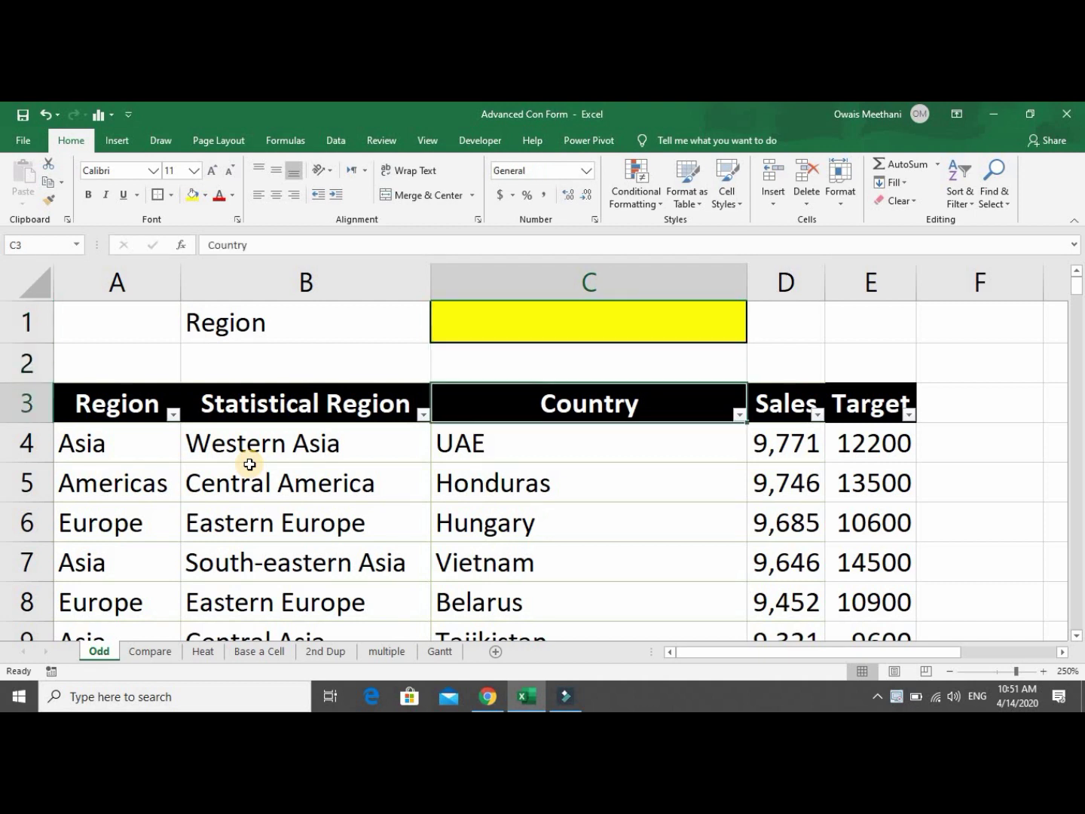
pyautogui.press('Left')
pyautogui.press('Left')
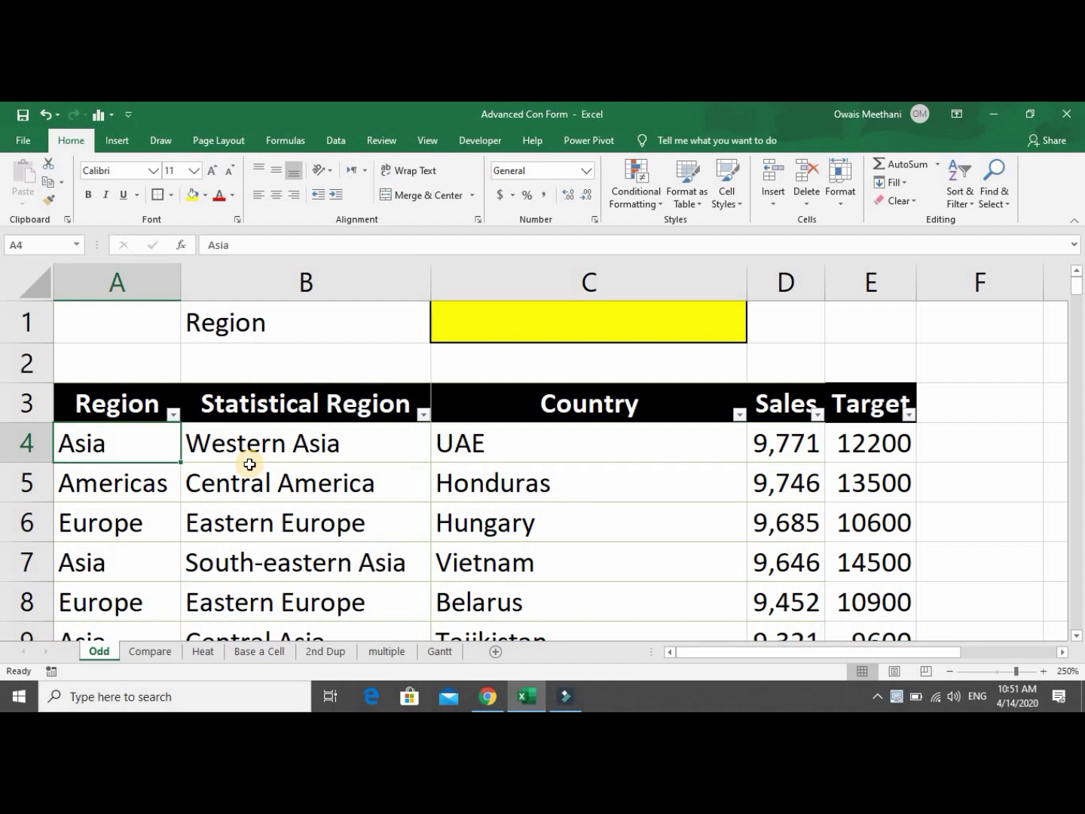
# Enter Asia in the yellow Region input cell C1.
pyautogui.press('Up')
pyautogui.press('Up')
pyautogui.press('Up')
pyautogui.press('Right')
pyautogui.press('Right')
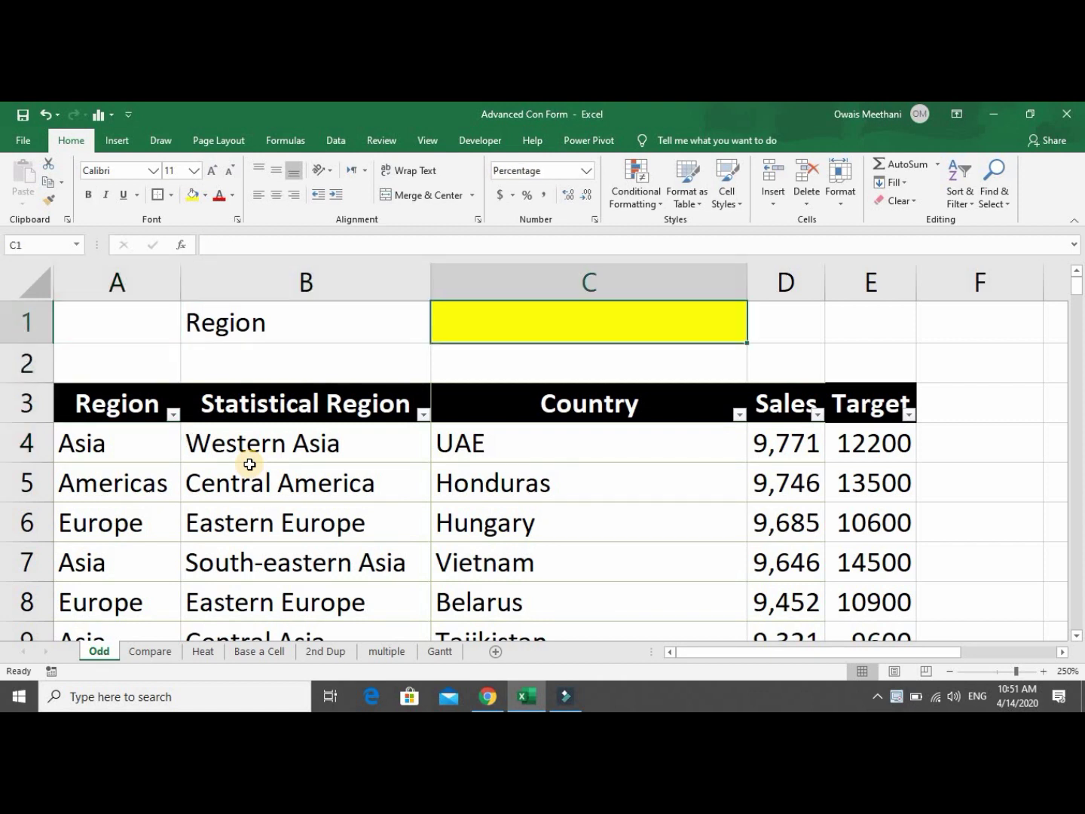
pyautogui.write('Asia')
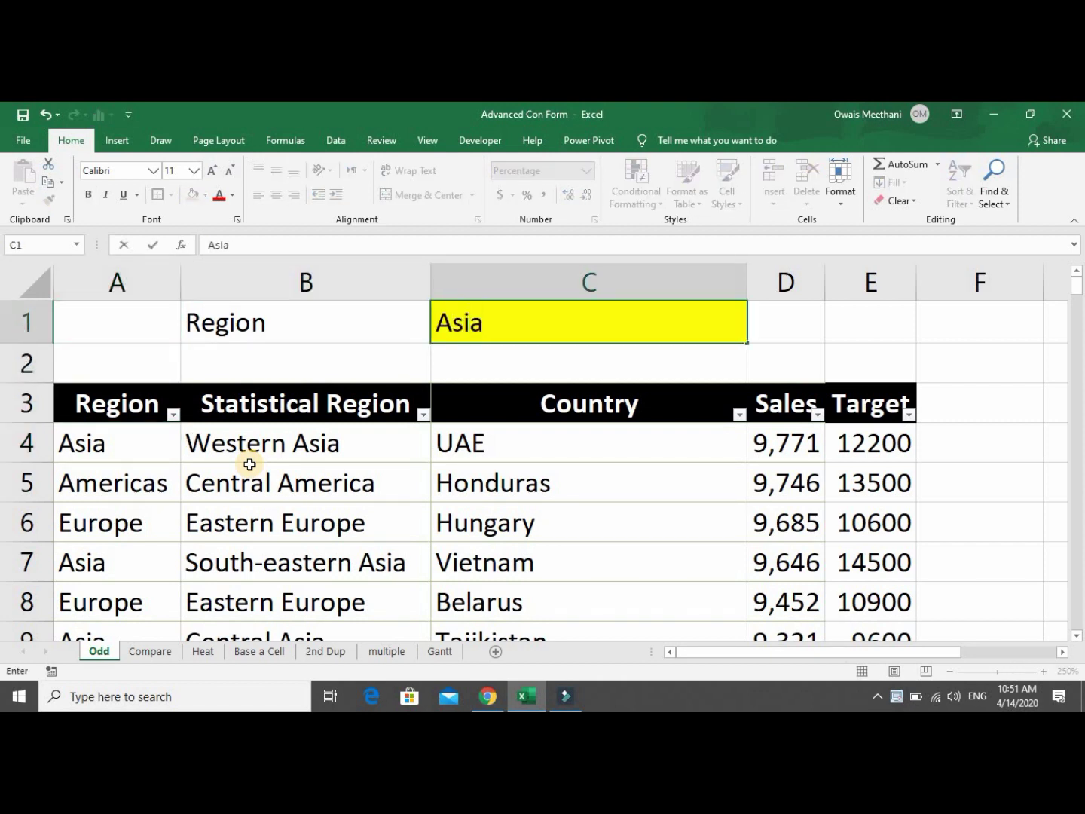
pyautogui.press('Return')
# Examine the first Region values in column A for rows that match the region entered in C1.
pyautogui.press('Down')
pyautogui.press('Down')
pyautogui.press('Left')
pyautogui.press('Left')
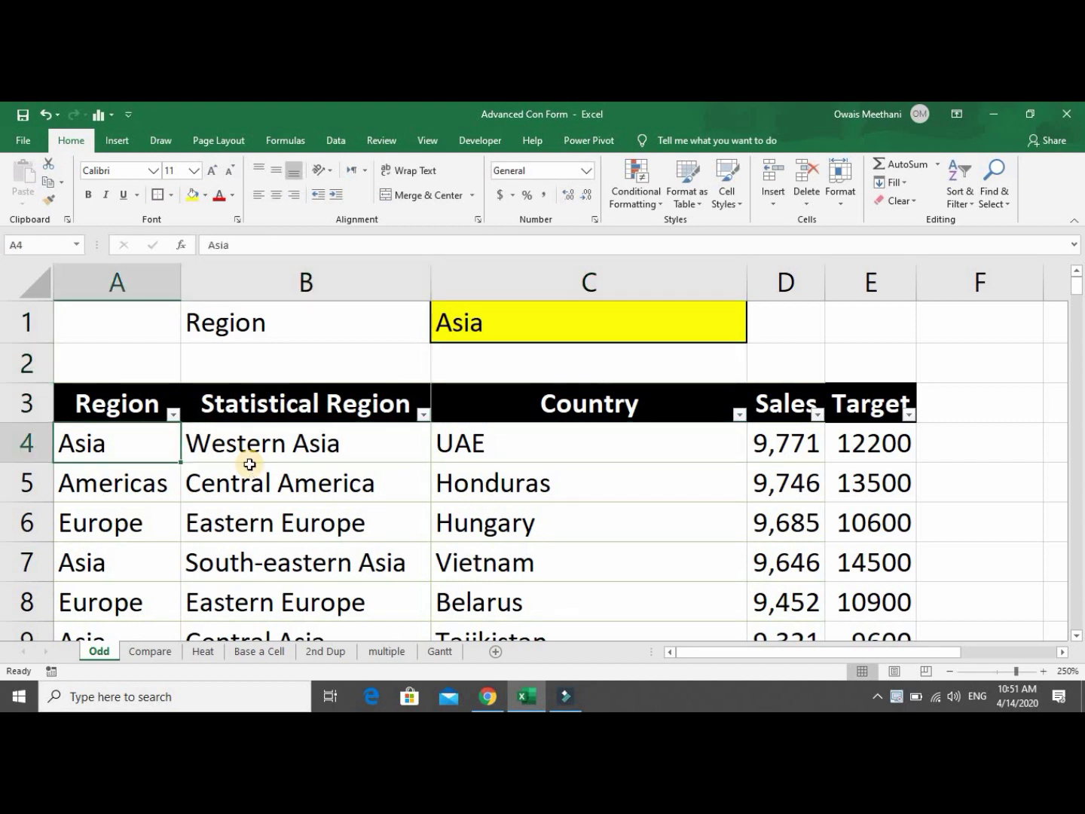
pyautogui.press('Down')
pyautogui.press('Down')
pyautogui.press('Down')
pyautogui.press('Down')
pyautogui.press('Up')
pyautogui.press('Up')
pyautogui.press('Up')
pyautogui.press('Up')
pyautogui.press('Up')
# Create a formula-based conditional formatting rule for the table data A4:E153 with the formula =$A4=$C$1.
pyautogui.press('Down')
pyautogui.hotkey('ctrl', 'shift', 'Down')
pyautogui.hotkey('ctrl', 'shift', 'Right')
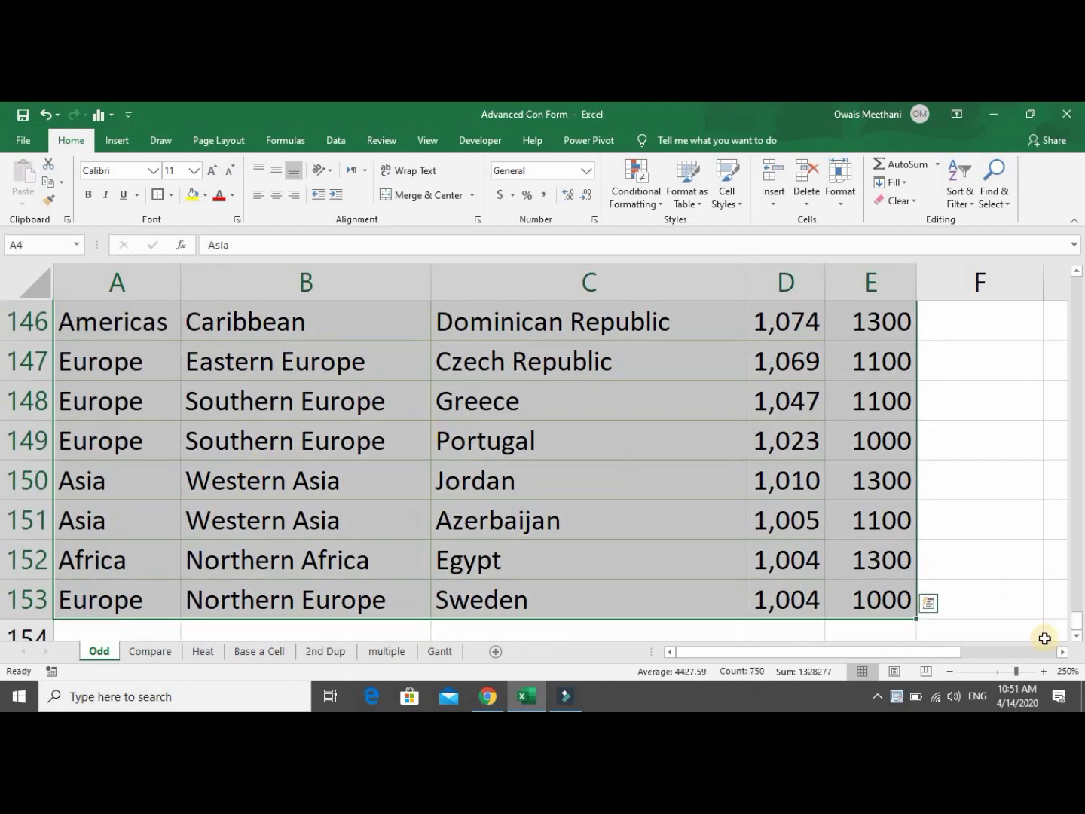
pyautogui.moveTo(1076, 619); pyautogui.dragTo(681, 170)
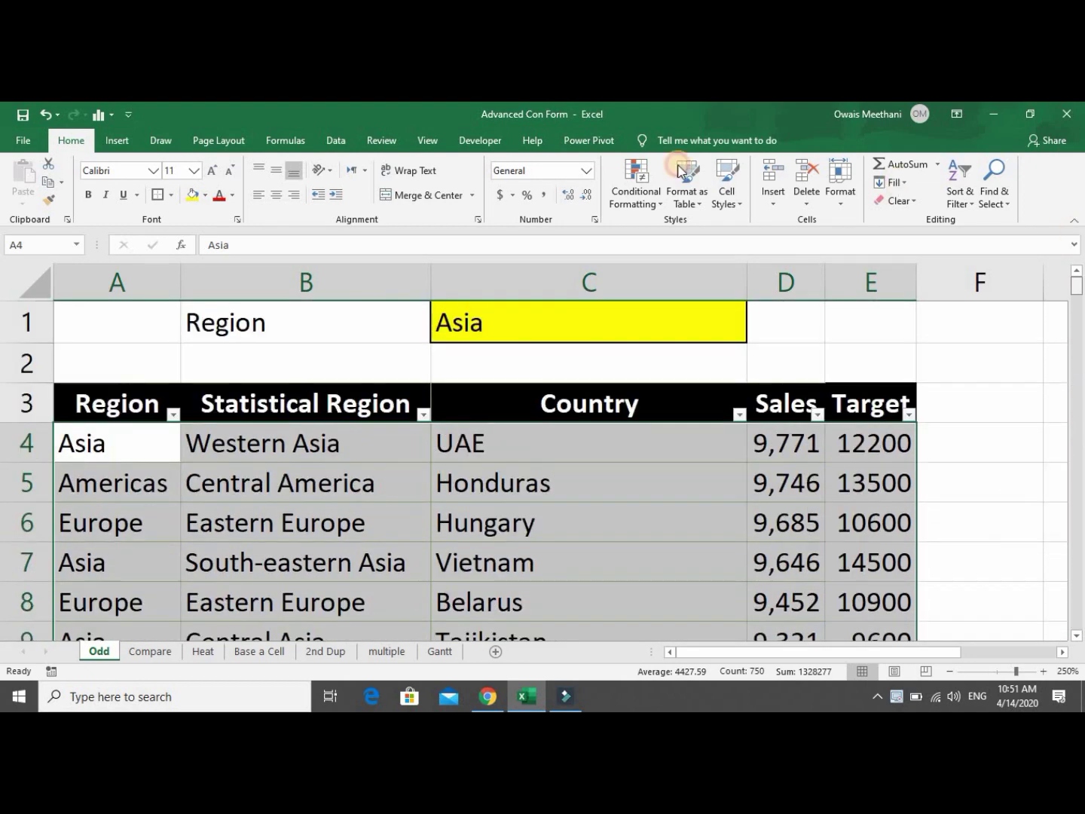
pyautogui.click(638, 192)
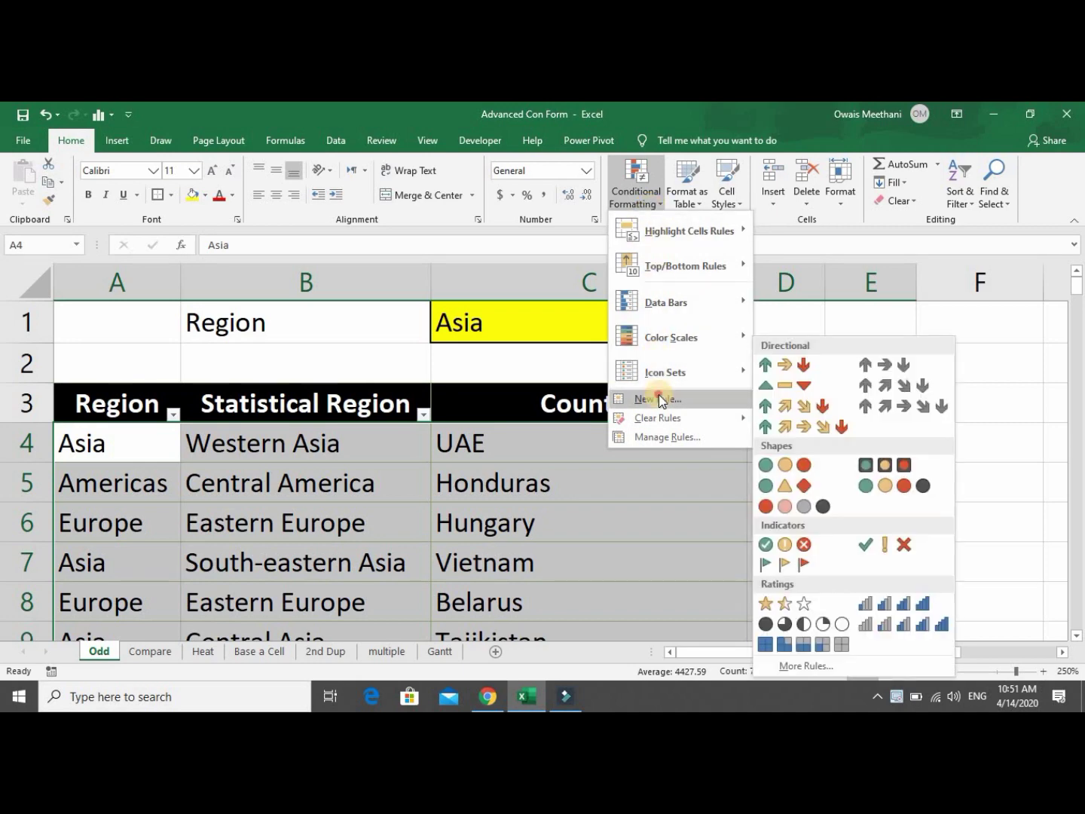
pyautogui.click(657, 397)
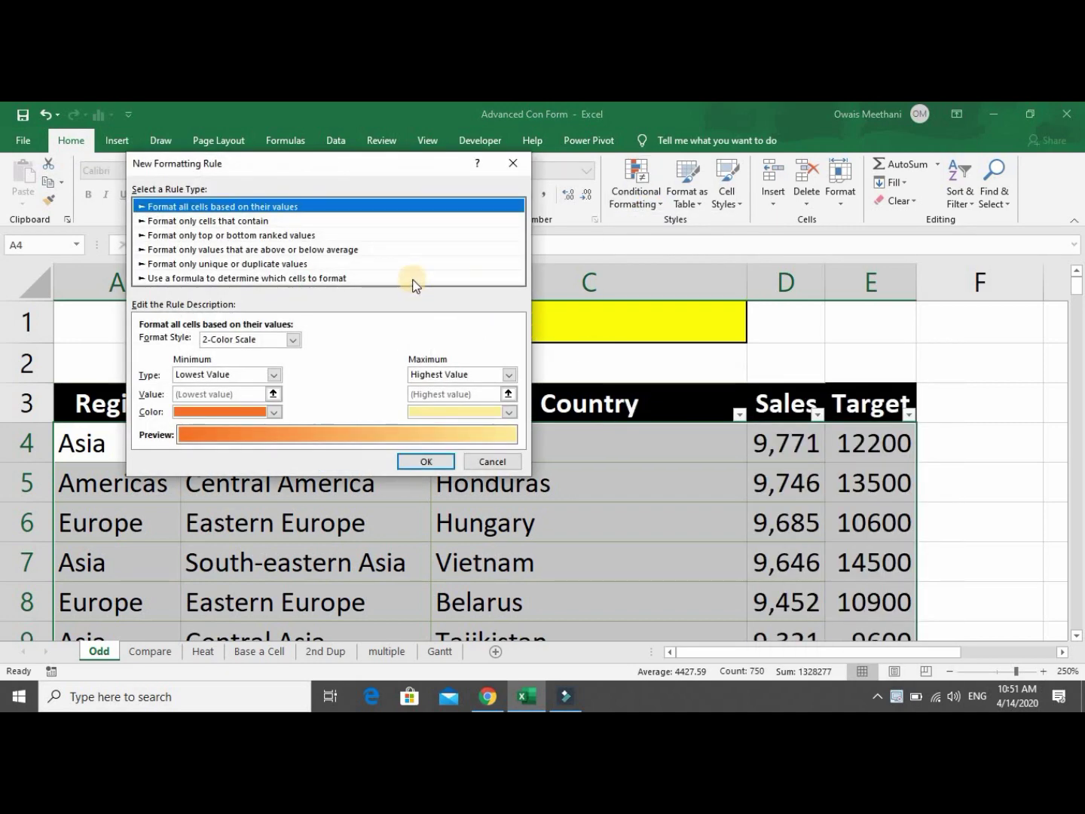
pyautogui.moveTo(380, 171); pyautogui.dragTo(365, 141)
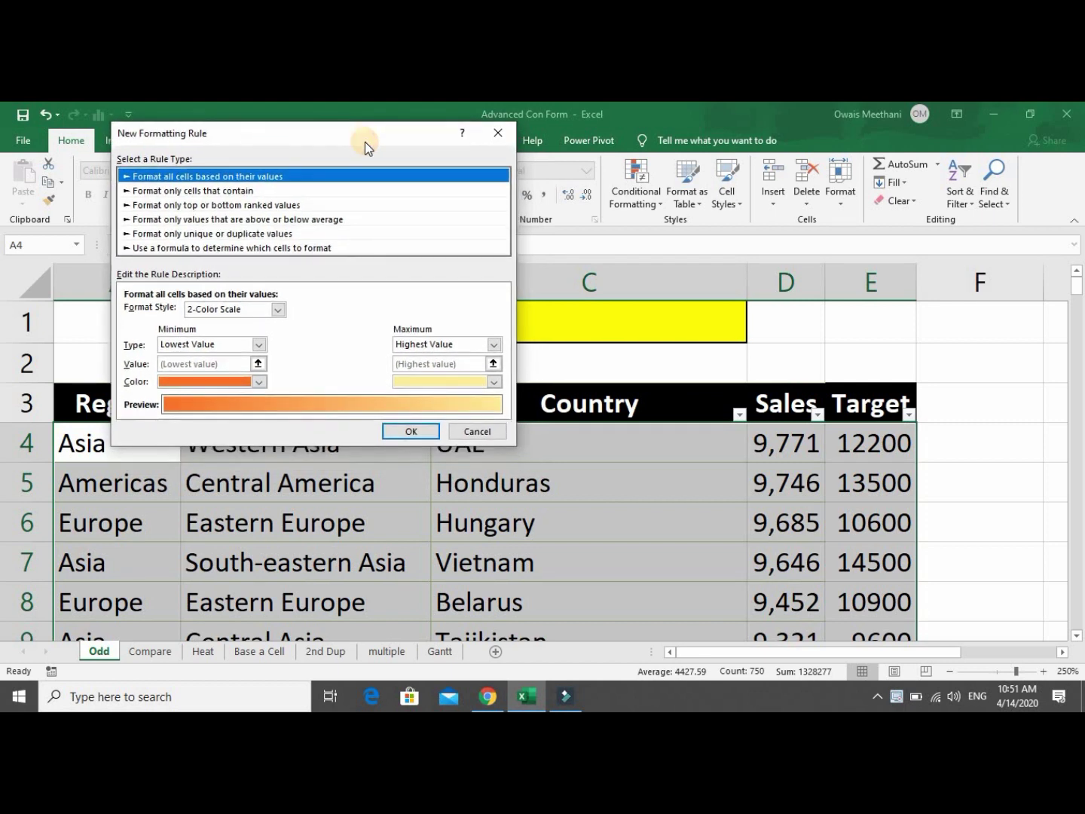
pyautogui.click(312, 249)
pyautogui.click(289, 316)
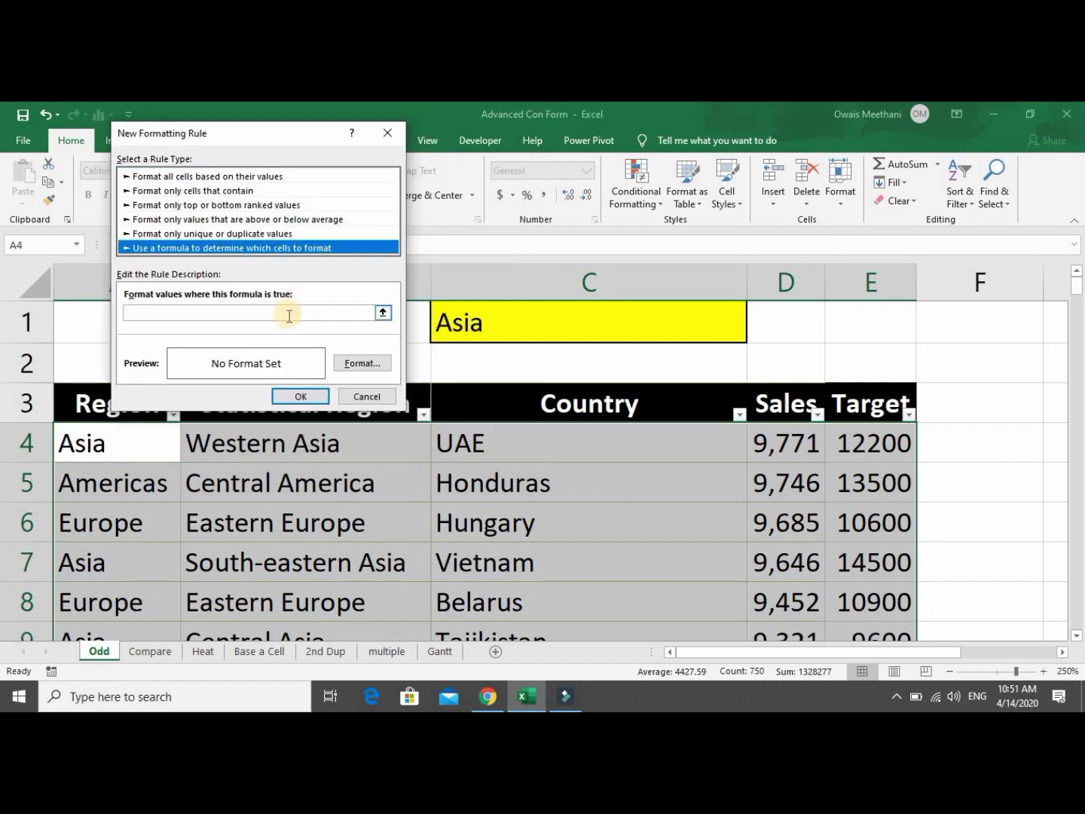
pyautogui.click(288, 315)
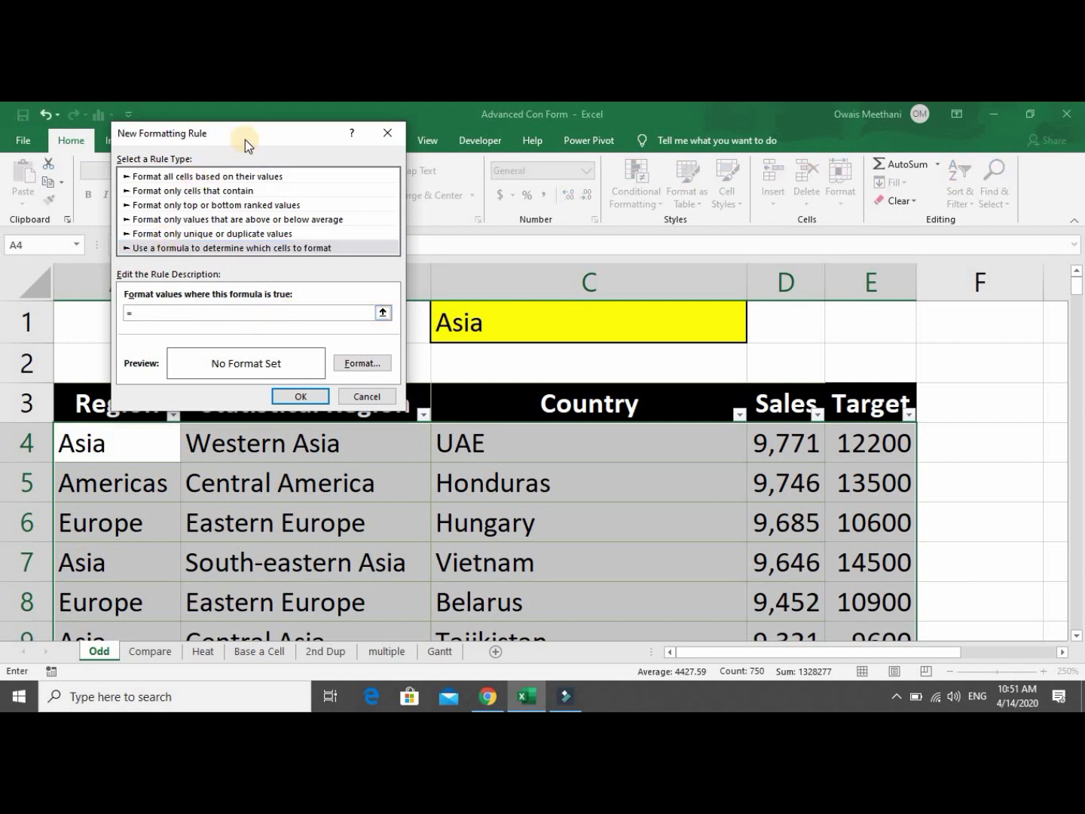
pyautogui.moveTo(262, 140); pyautogui.dragTo(373, 141)
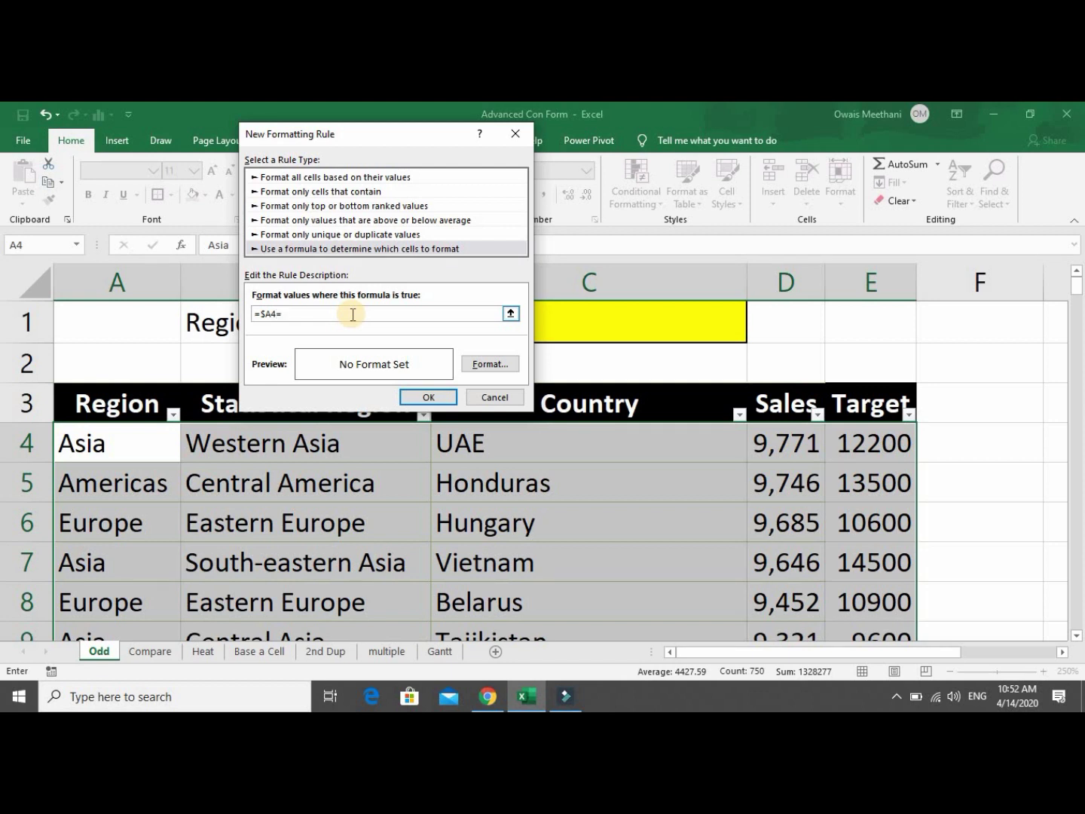
pyautogui.click(591, 324)
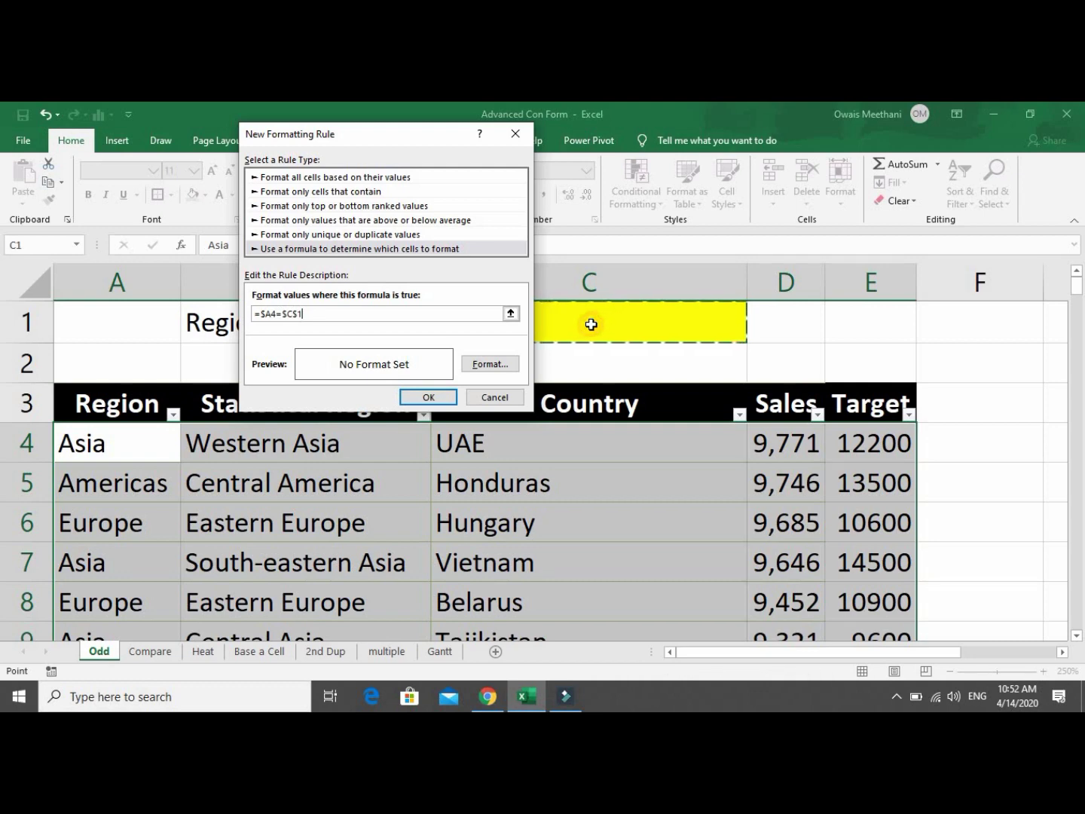
# Format the rule's matching rows with yellow font and dark blue fill, and apply the rule to the table.
pyautogui.click(491, 363)
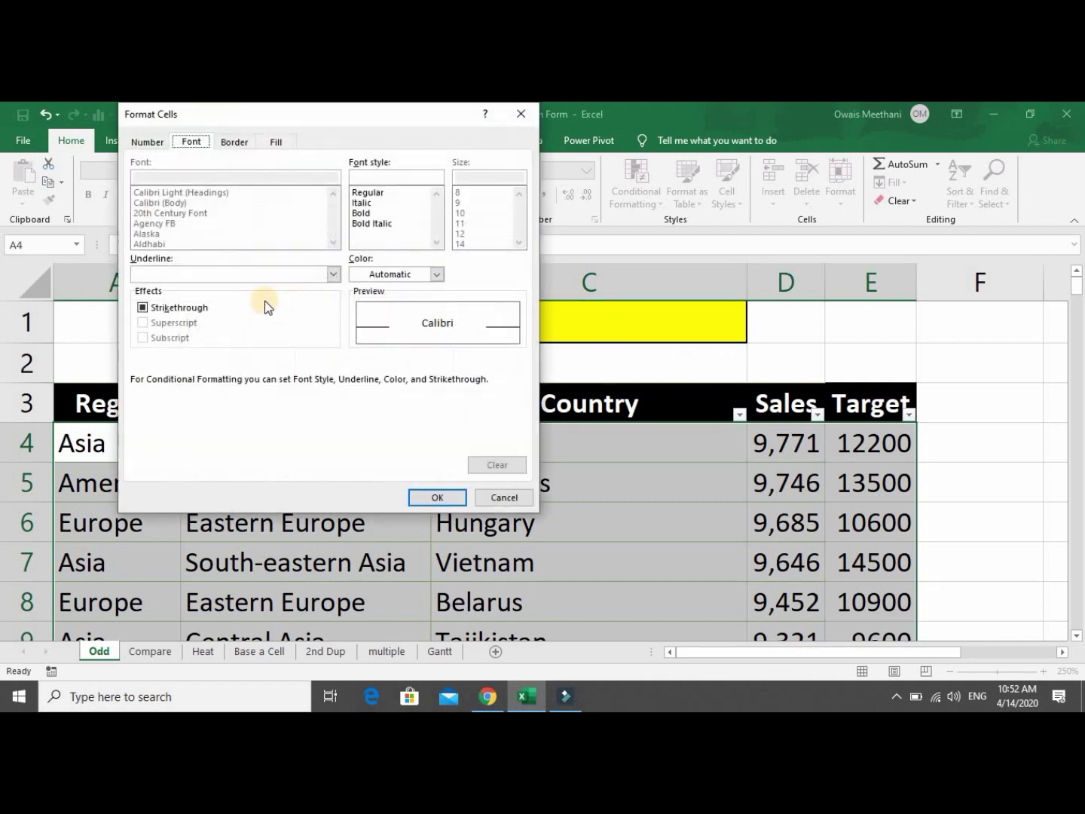
pyautogui.click(437, 275)
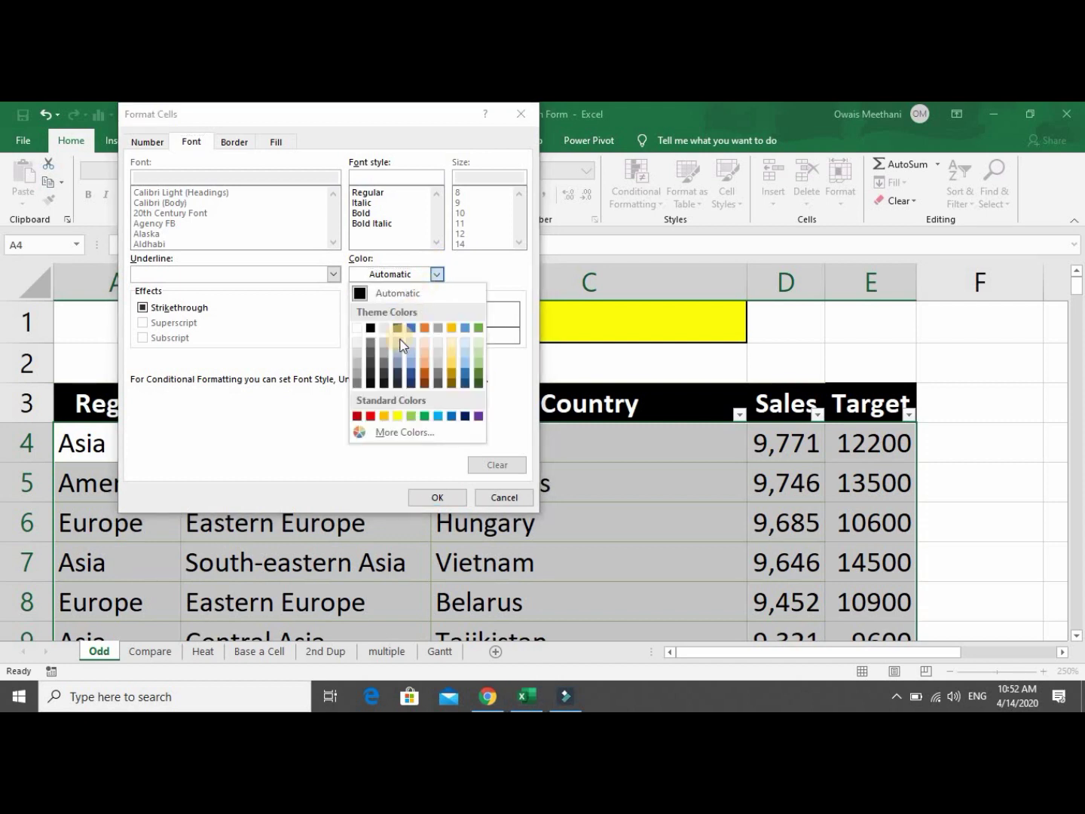
pyautogui.click(397, 417)
pyautogui.click(275, 144)
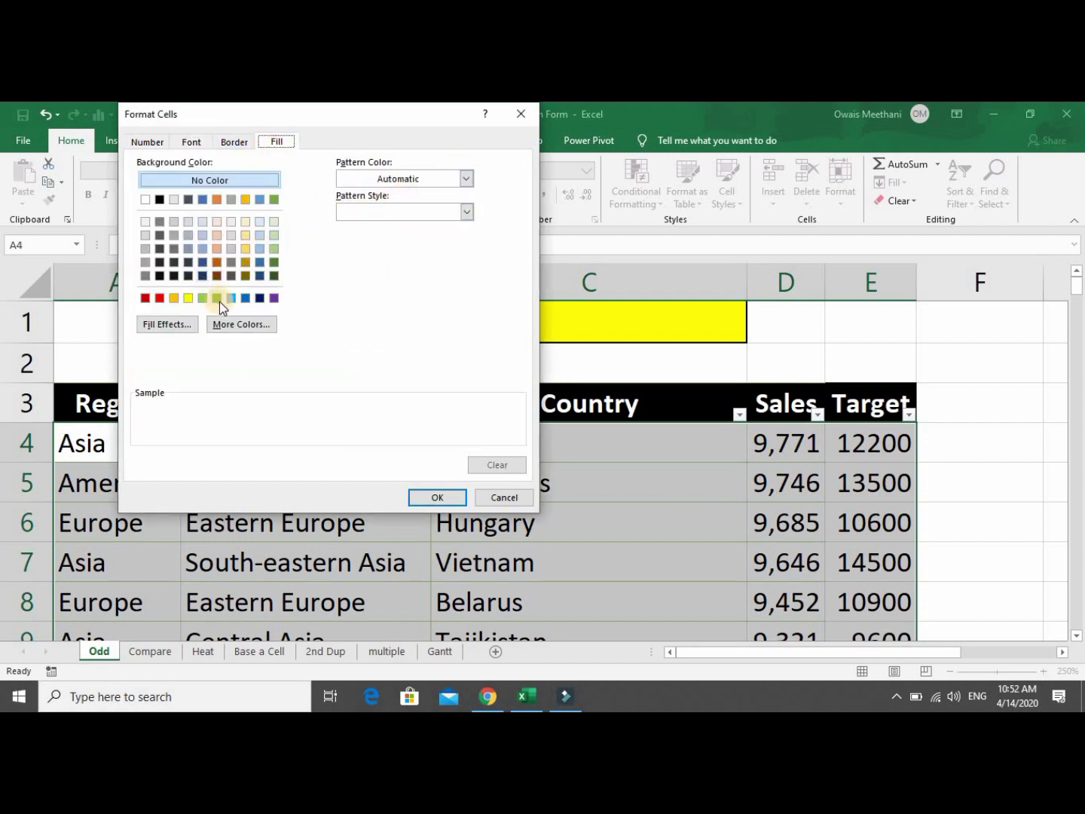
pyautogui.click(275, 276)
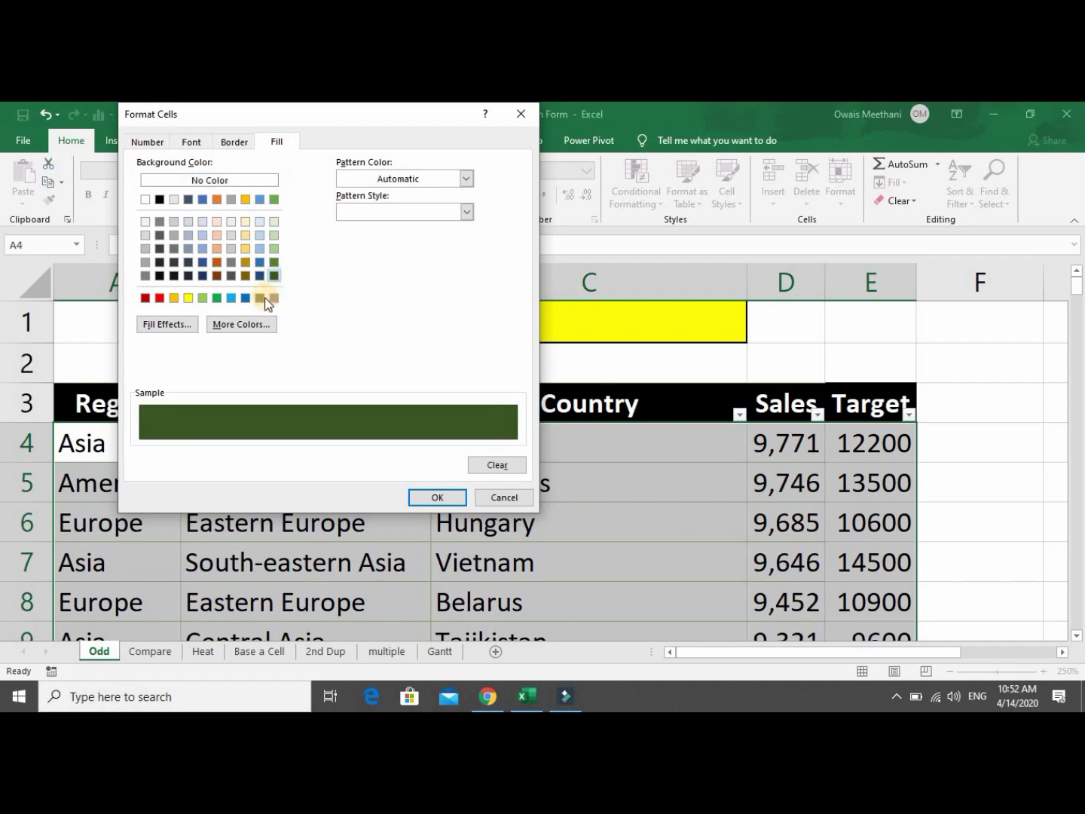
pyautogui.click(261, 297)
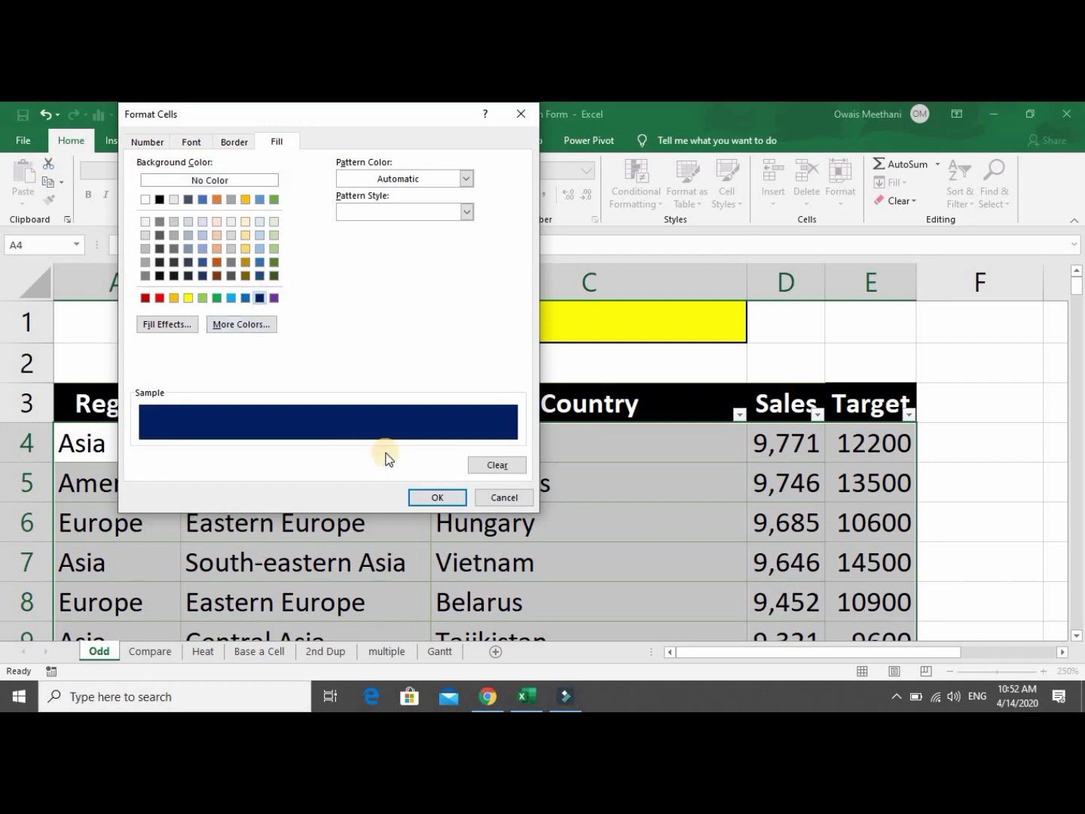
pyautogui.click(421, 496)
pyautogui.click(428, 395)
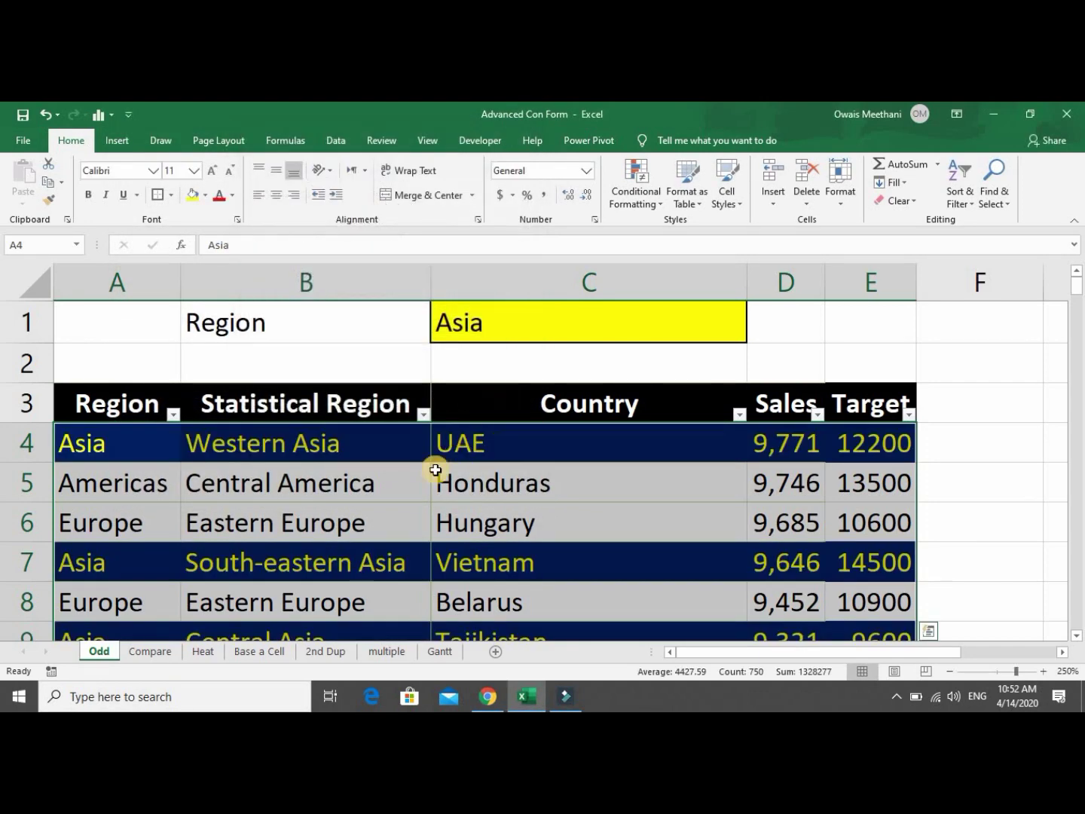
# Compare the region entered in C1 with the Region values and formatting of the first table rows.
pyautogui.click(300, 445)
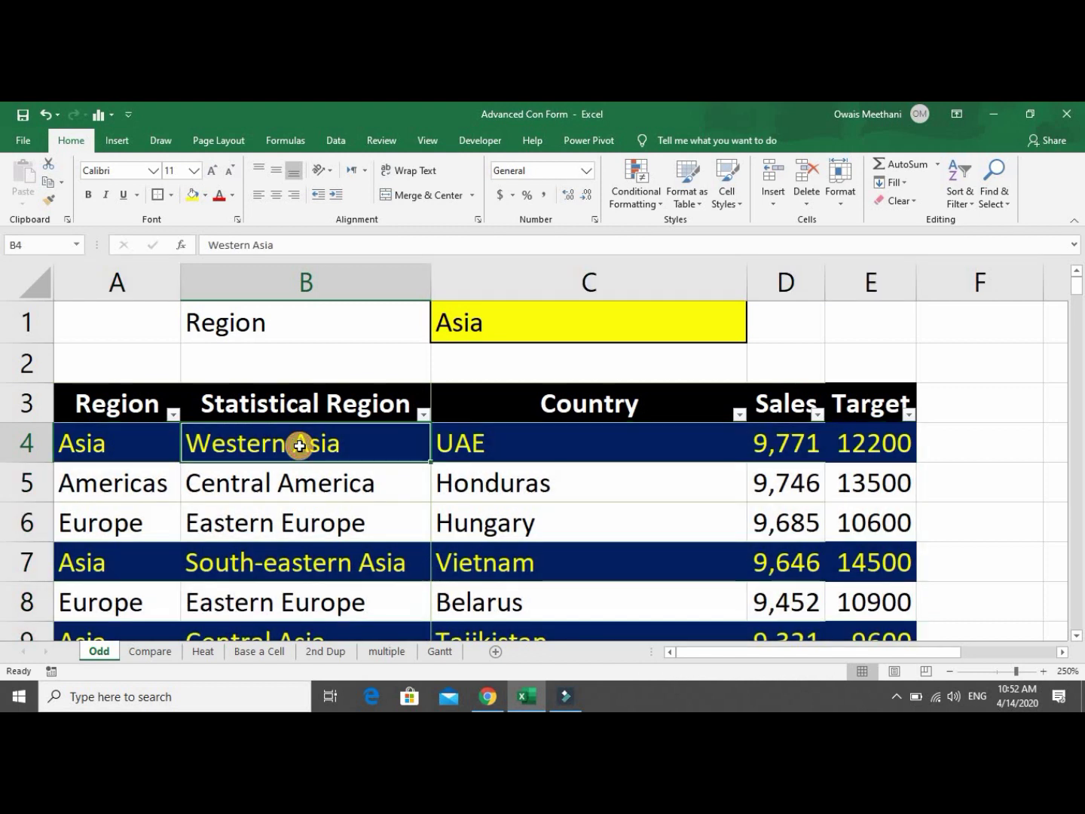
pyautogui.press('Up')
pyautogui.press('Up')
pyautogui.press('Up')
pyautogui.press('Right')
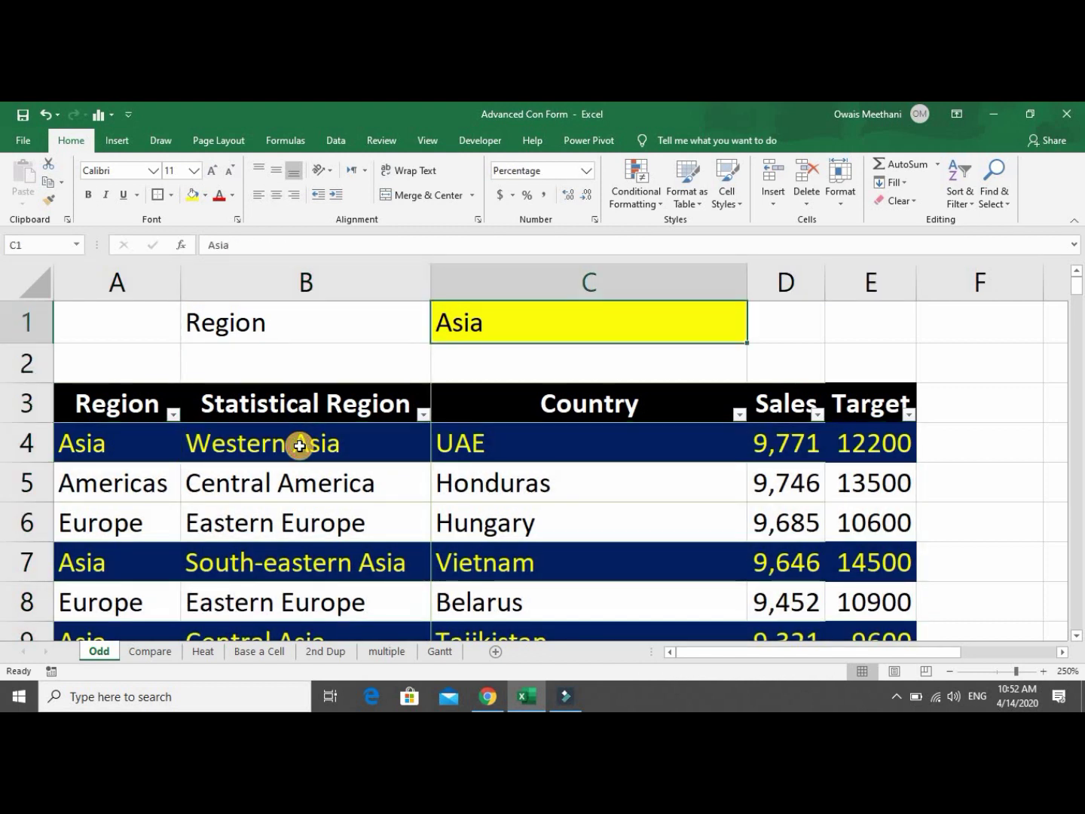
pyautogui.press('Down')
pyautogui.press('Down')
pyautogui.press('Down')
pyautogui.press('Left')
pyautogui.press('Left')
pyautogui.press('Down')
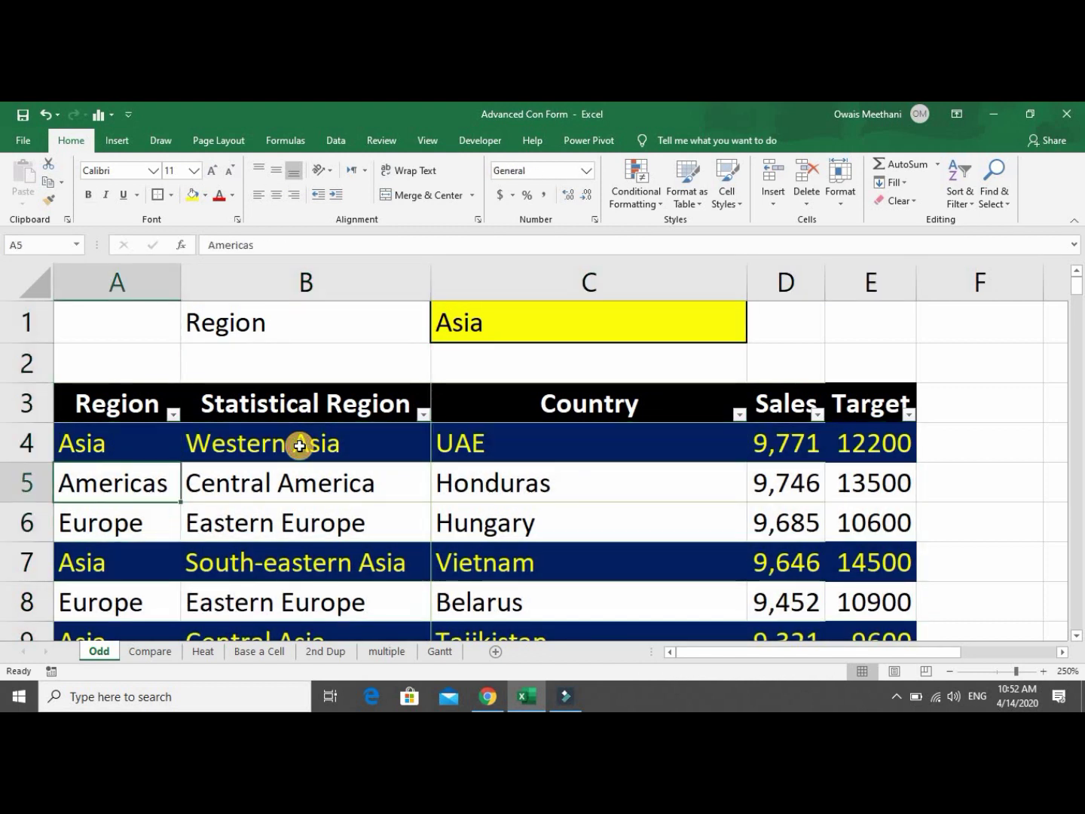
# Enter Europe in the yellow Region input cell C1.
pyautogui.press('Up')
pyautogui.press('Up')
pyautogui.press('Up')
pyautogui.press('Up')
pyautogui.press('Right')
pyautogui.press('Right')
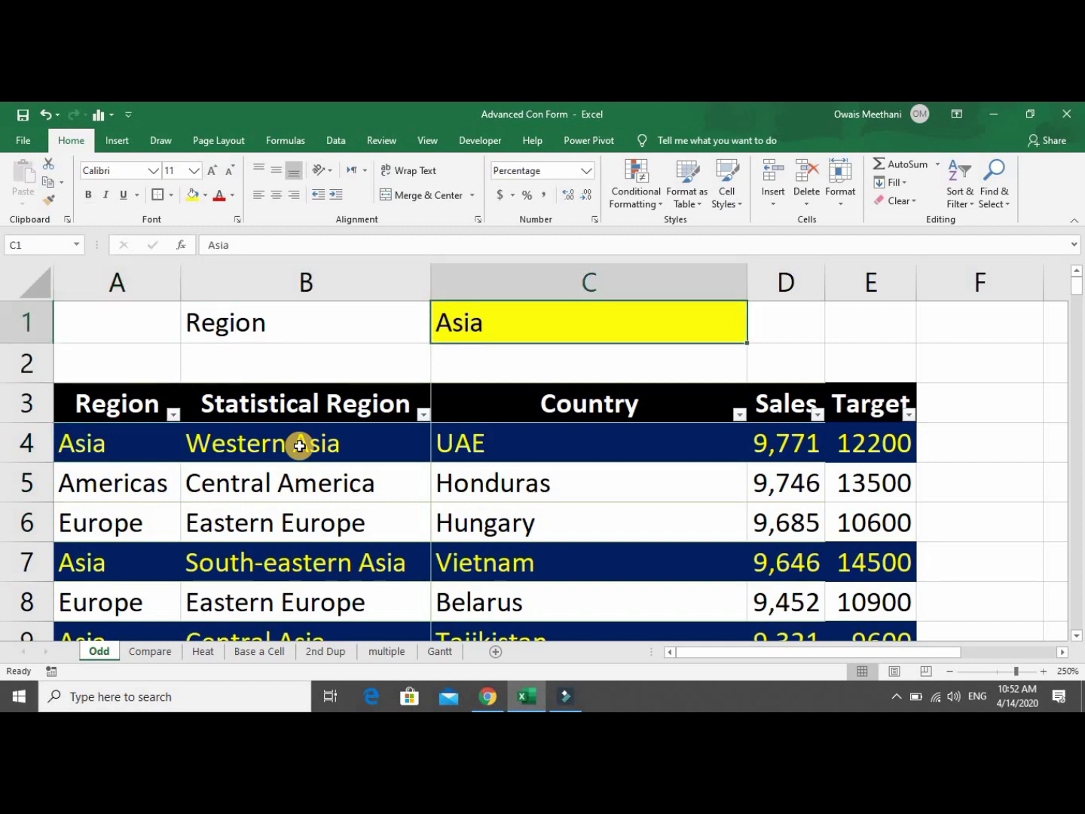
pyautogui.write('Europe')
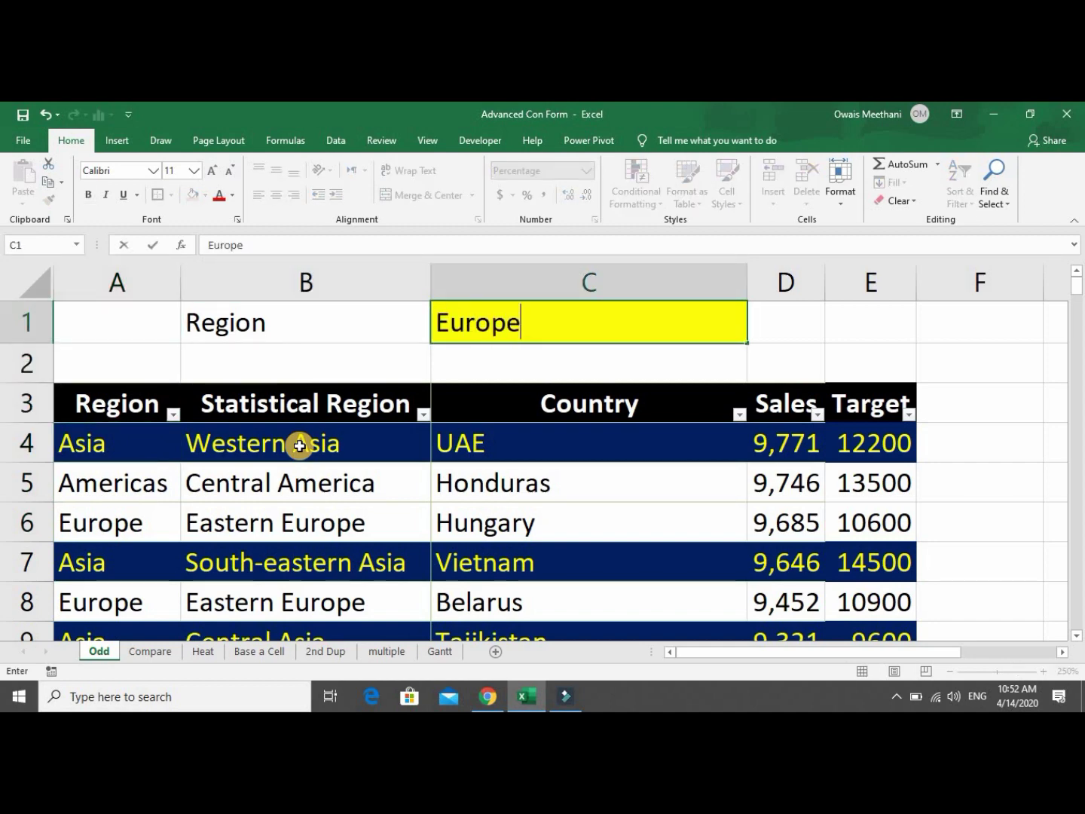
pyautogui.press('Return')
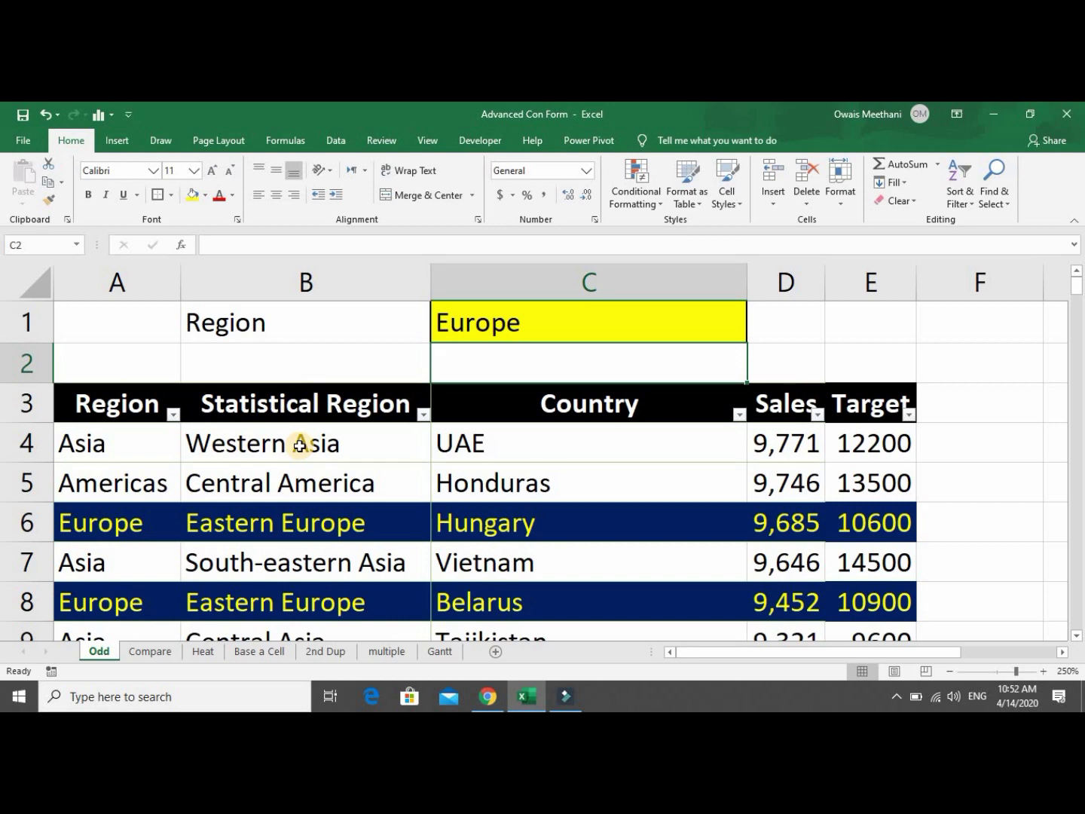
# Examine which of the first table rows are formatted for the region Europe.
pyautogui.press('Down')
pyautogui.press('Down')
pyautogui.press('Down')
pyautogui.press('Down')
pyautogui.press('Down')
pyautogui.press('Down')
pyautogui.scroll(-1, 299, 445)
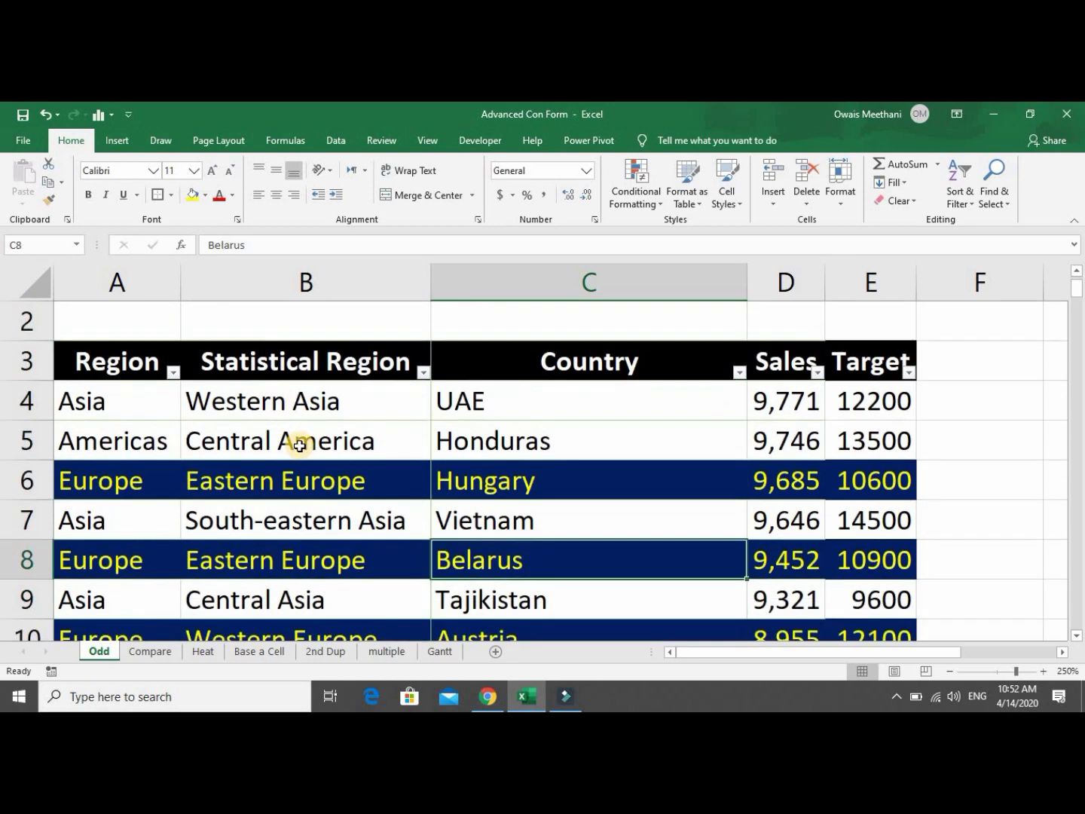
# Enter Americas in the yellow Region input cell C1.
pyautogui.press('Up')
pyautogui.press('Up')
pyautogui.press('Up')
pyautogui.press('Up')
pyautogui.press('Up')
pyautogui.press('Up')
pyautogui.press('Up')
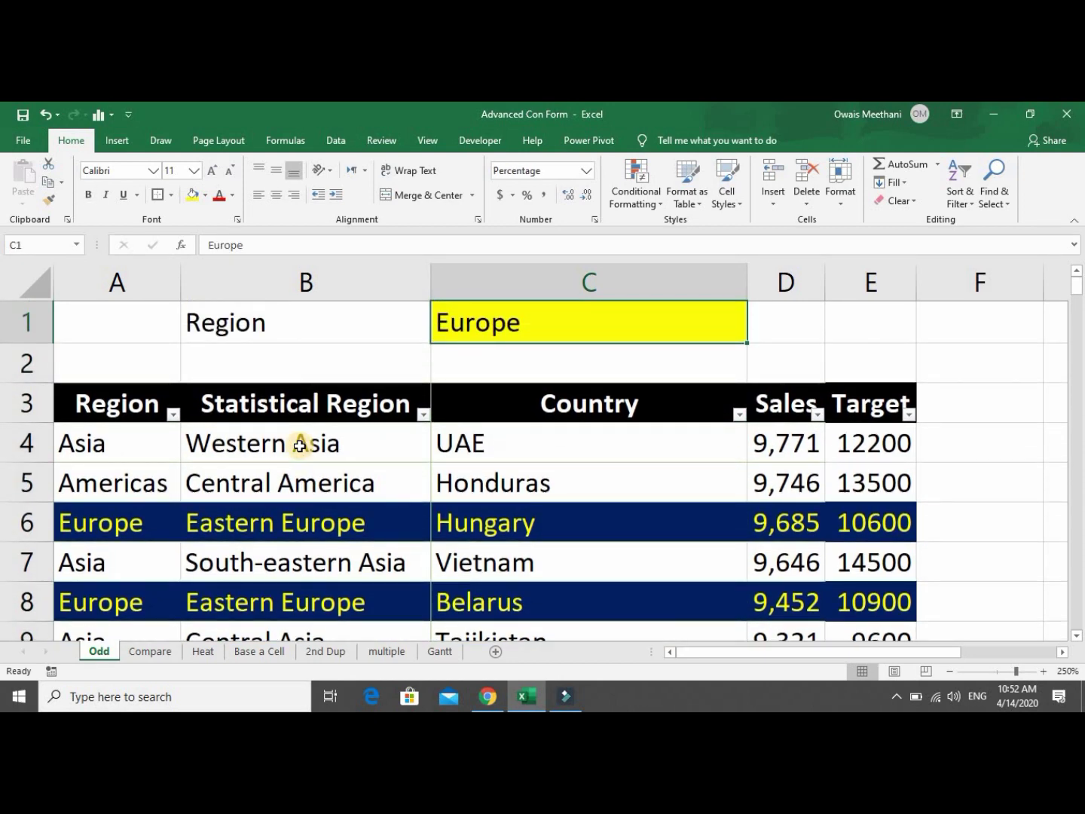
pyautogui.write('Americas')
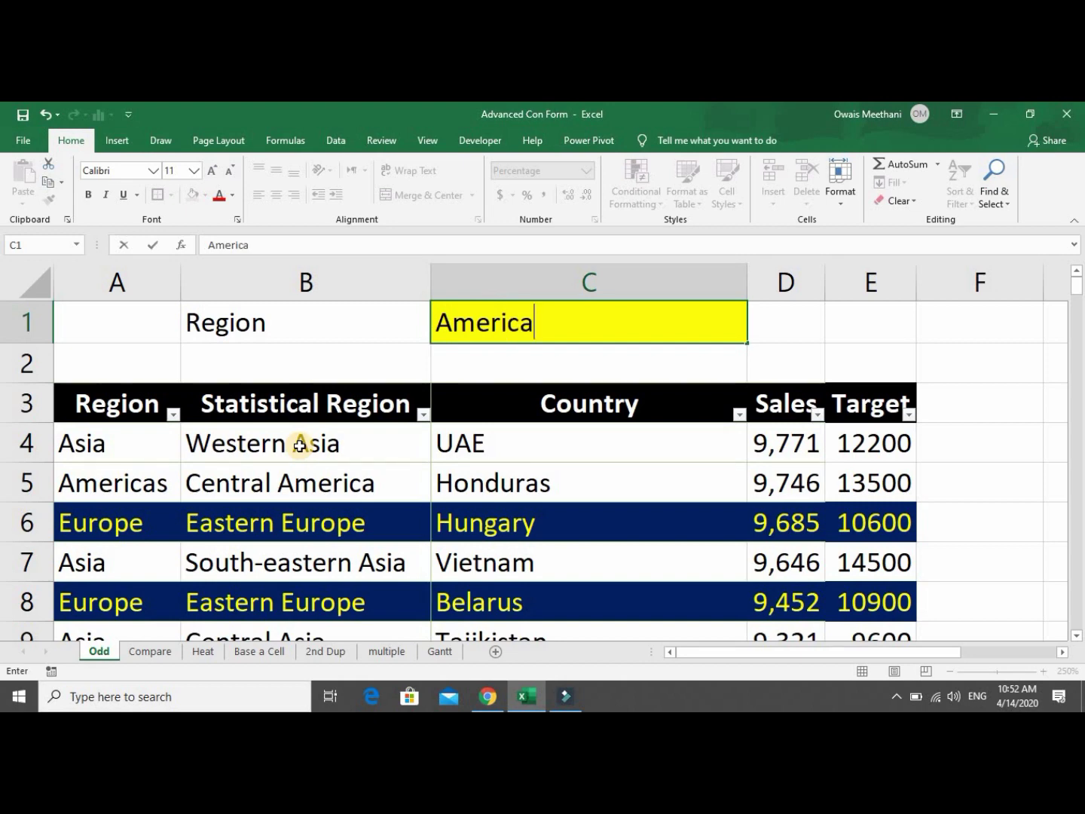
pyautogui.press('Return')
# Examine the row formatting for Americas through the table down to row 57, and return to the Region input area.
pyautogui.press('Down')
pyautogui.press('Down')
pyautogui.press('Down')
pyautogui.press('Down')
pyautogui.press('Down')
pyautogui.press('Down')
pyautogui.press('Down')
pyautogui.press('Down')
pyautogui.press('Down')
pyautogui.press('Down')
pyautogui.press('Down')
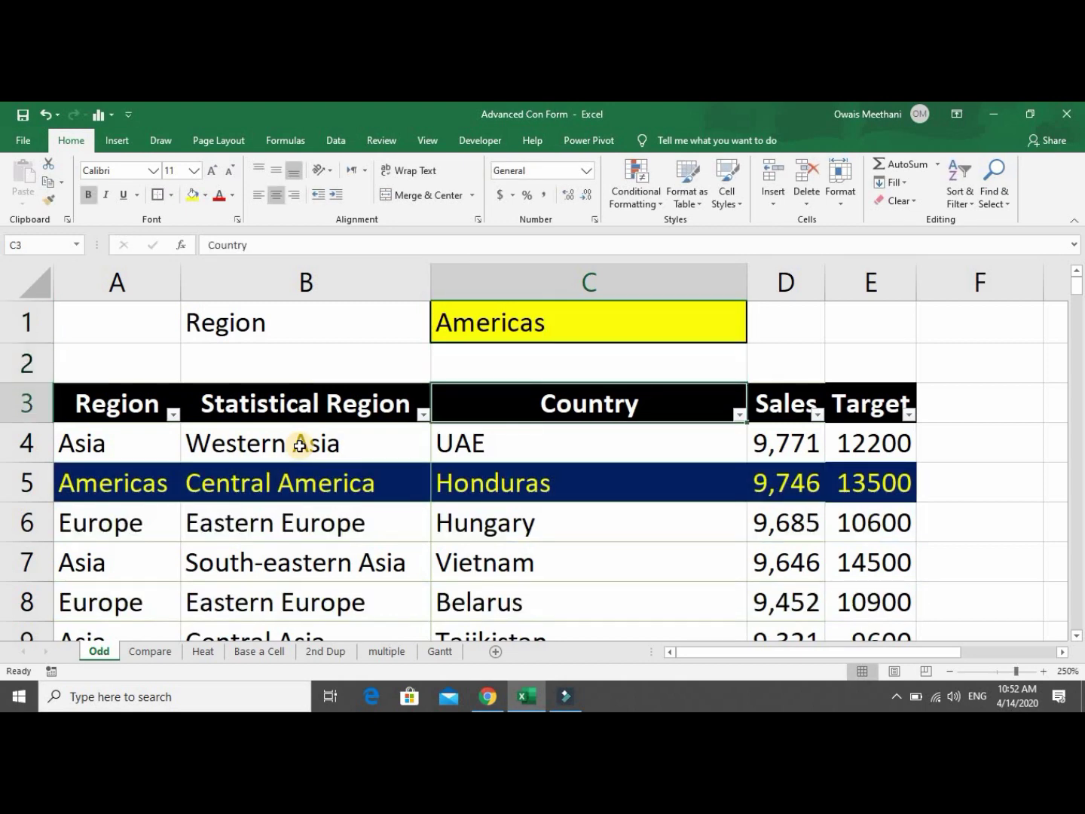
pyautogui.press('Down')
pyautogui.press('Down')
pyautogui.press('Down')
pyautogui.press('Down')
pyautogui.press('Down')
pyautogui.press('Down')
pyautogui.press('Down')
pyautogui.press('Down')
pyautogui.press('Down')
pyautogui.press('Down')
pyautogui.press('Down')
pyautogui.press('Down')
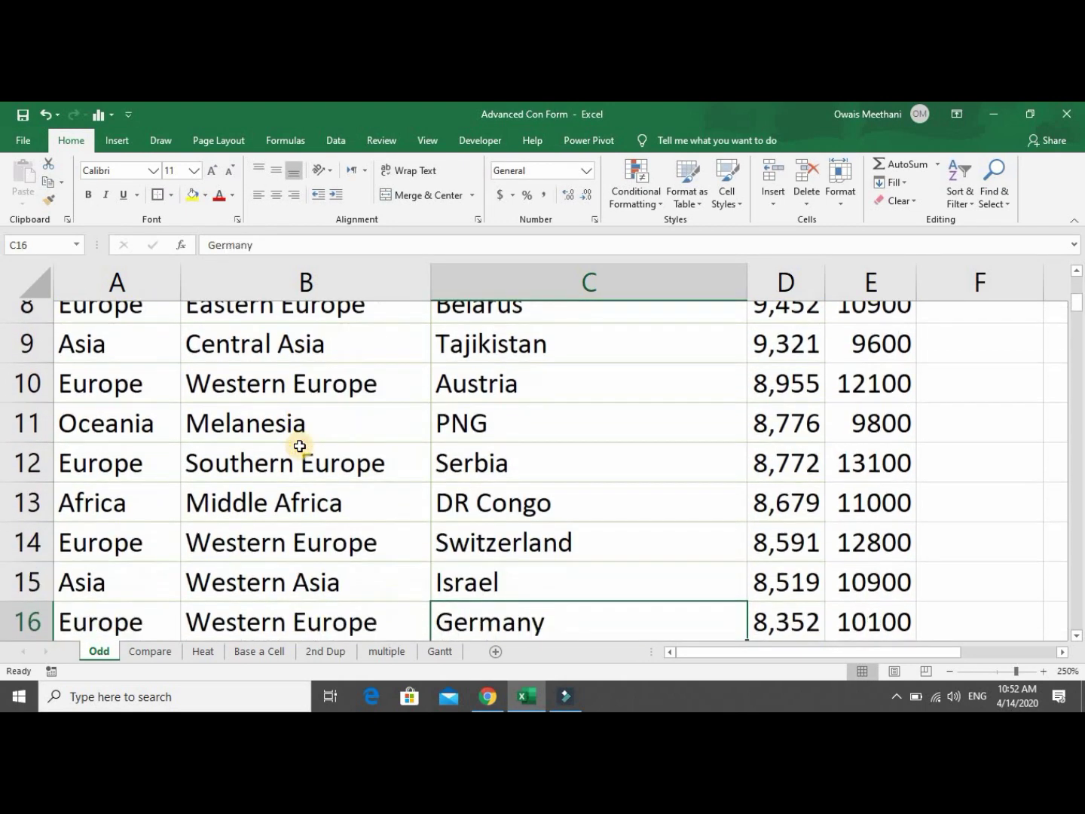
pyautogui.press('Down')
pyautogui.press('Down')
pyautogui.press('Down')
pyautogui.press('Down')
pyautogui.press('Down')
pyautogui.press('Down')
pyautogui.press('Down')
pyautogui.press('Down')
pyautogui.press('Down')
pyautogui.press('Down')
pyautogui.press('Down')
pyautogui.press('Down')
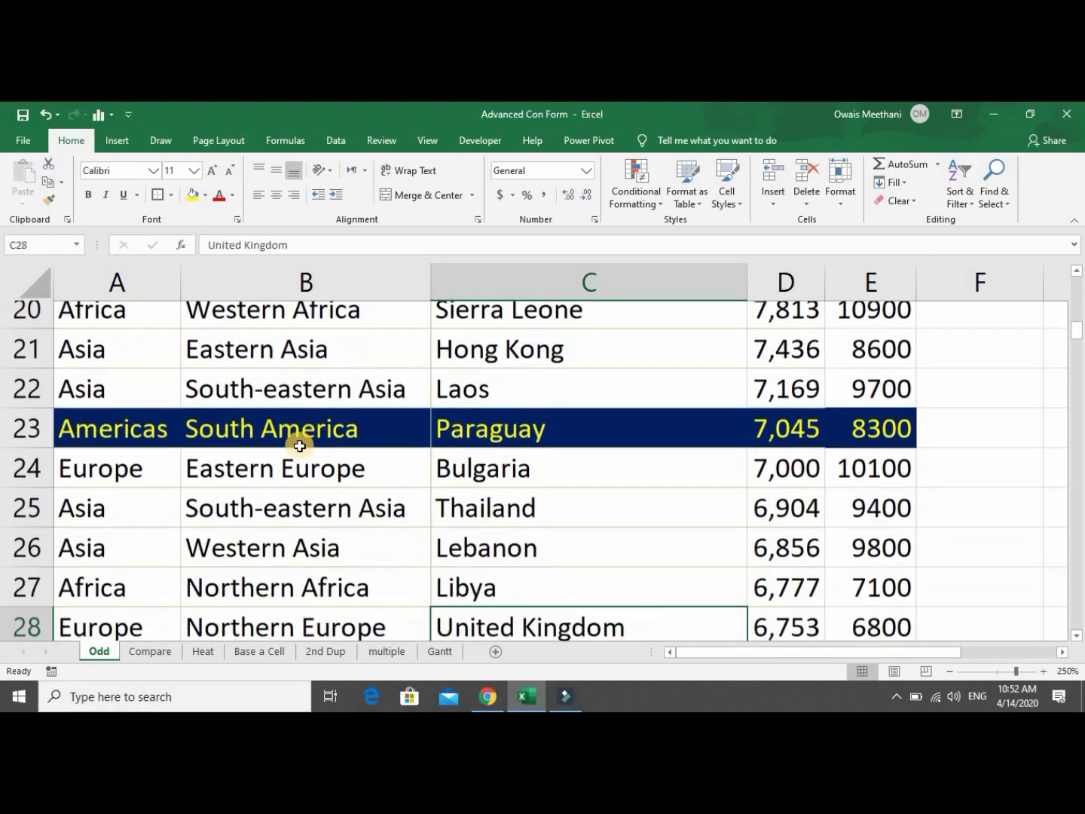
pyautogui.press('Down')
pyautogui.press('Down')
pyautogui.press('Down')
pyautogui.press('Down')
pyautogui.press('Down')
pyautogui.press('Down')
pyautogui.press('Down')
pyautogui.press('Down')
pyautogui.press('Down')
pyautogui.press('Down')
pyautogui.press('Down')
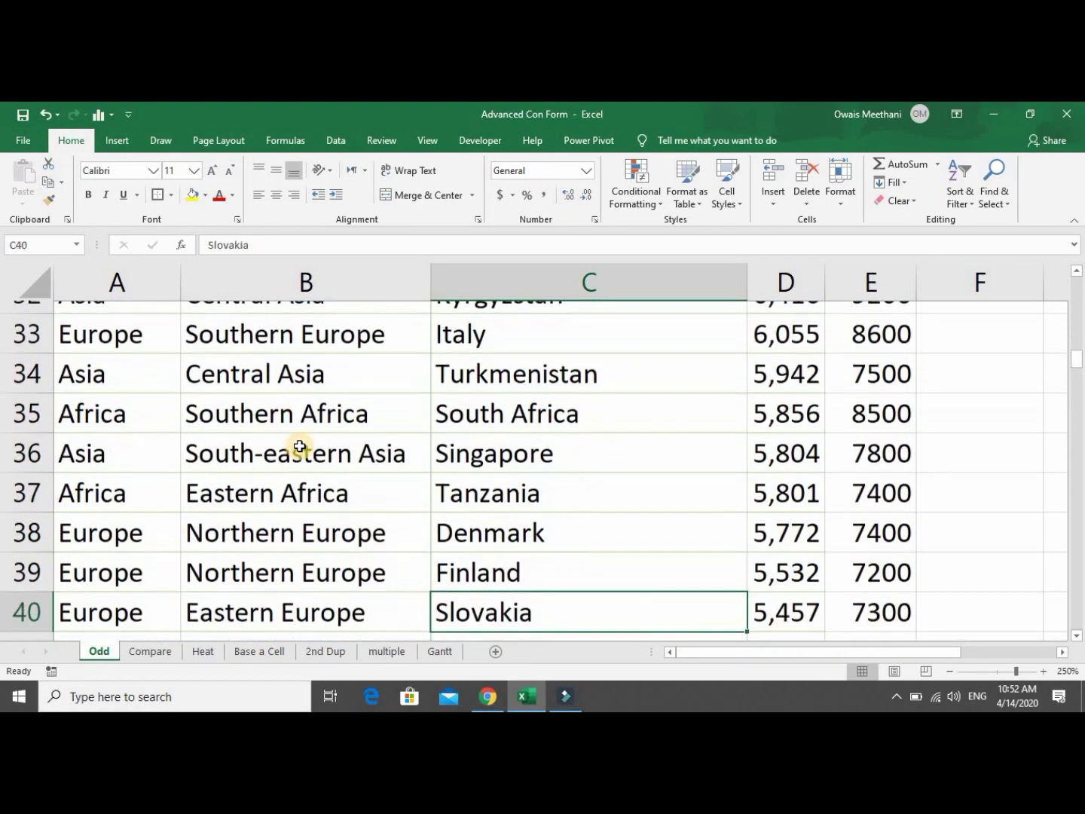
pyautogui.press('Down')
pyautogui.press('Down')
pyautogui.press('Down')
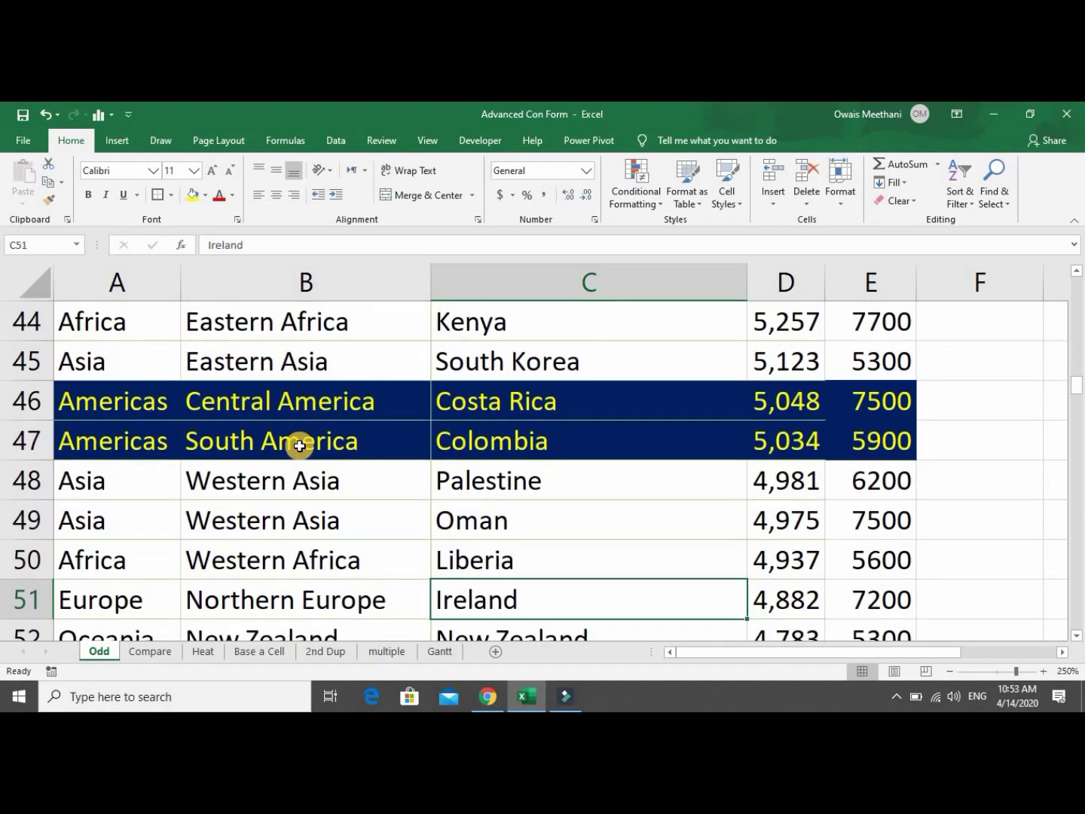
pyautogui.press('Down')
pyautogui.press('Down')
pyautogui.press('Down')
pyautogui.press('Down')
pyautogui.press('Down')
pyautogui.press('Down')
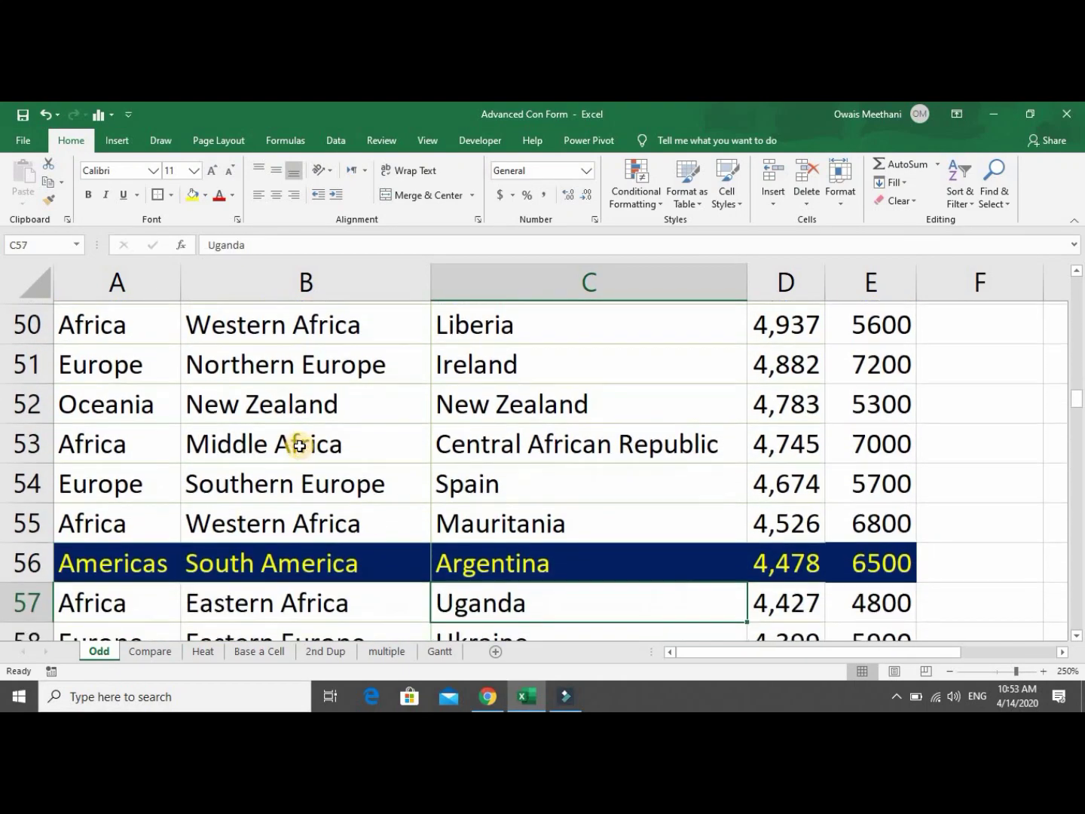
pyautogui.press('Up')
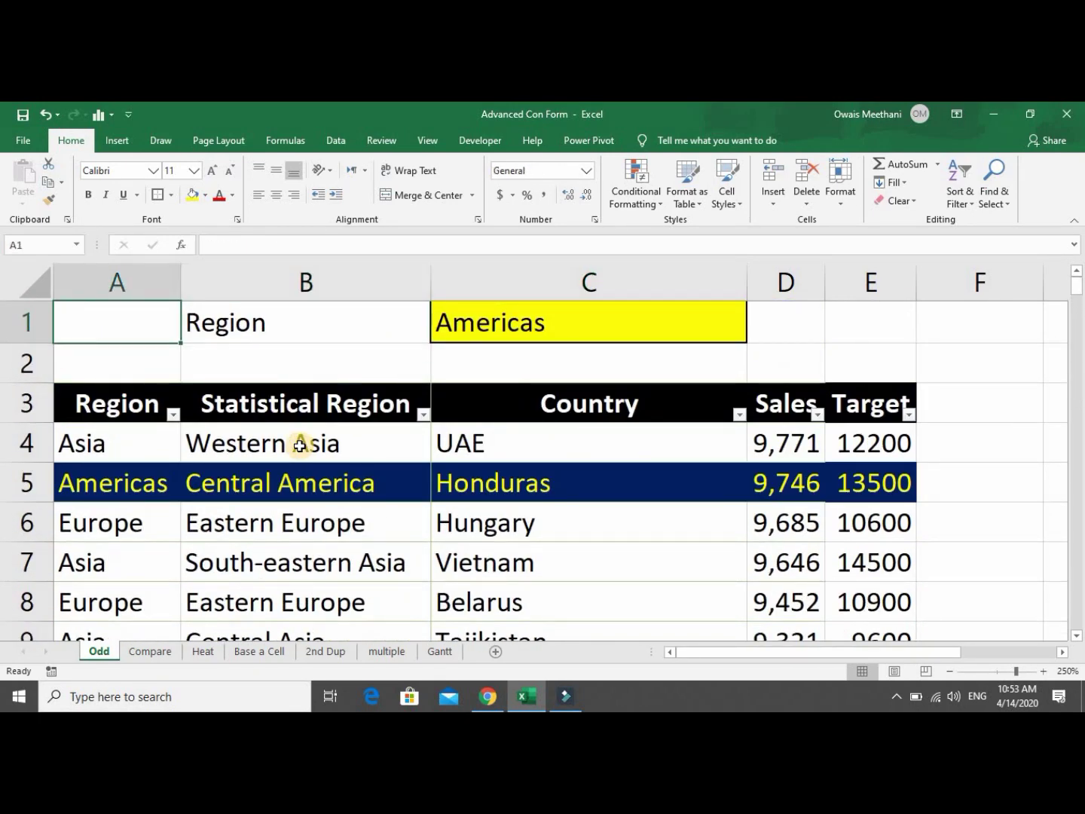
pyautogui.press('Right')
pyautogui.press('Right')
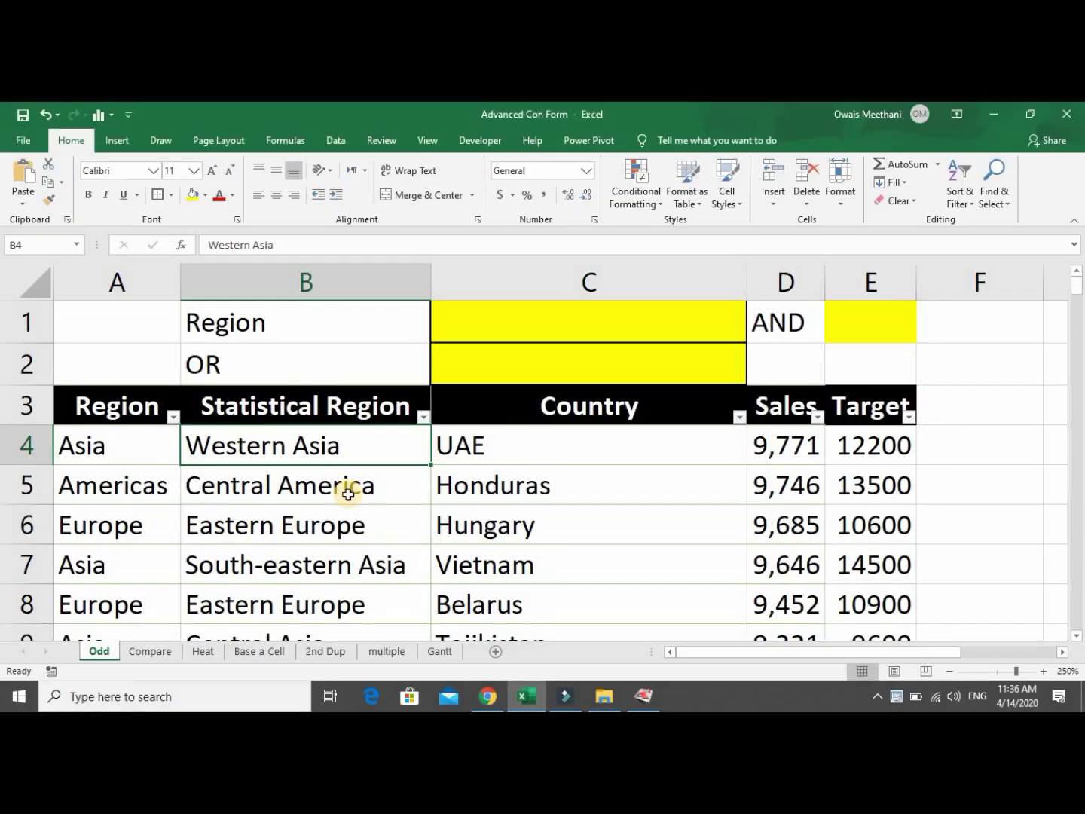
# Examine the Region and OR labels in B1:B2 and the yellow input cells C1 and C2 on the Odd sheet.
pyautogui.press('Up')
pyautogui.press('Up')
pyautogui.press('Up')
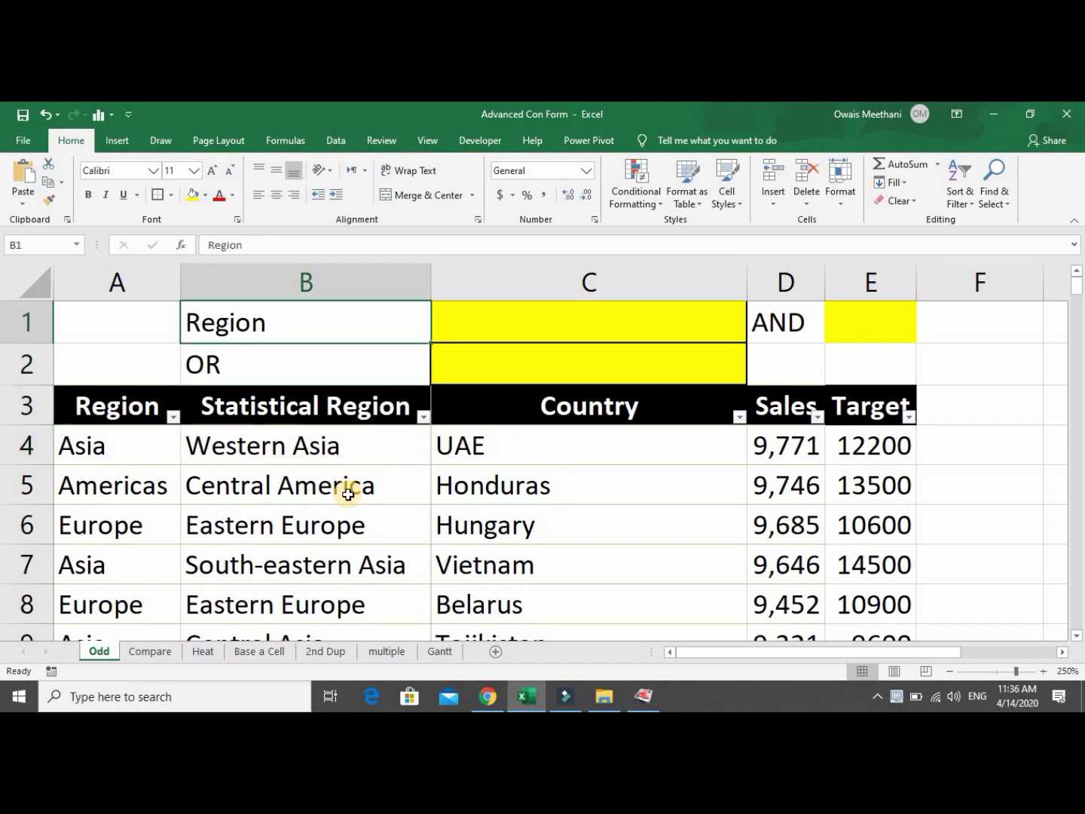
pyautogui.press('Right')
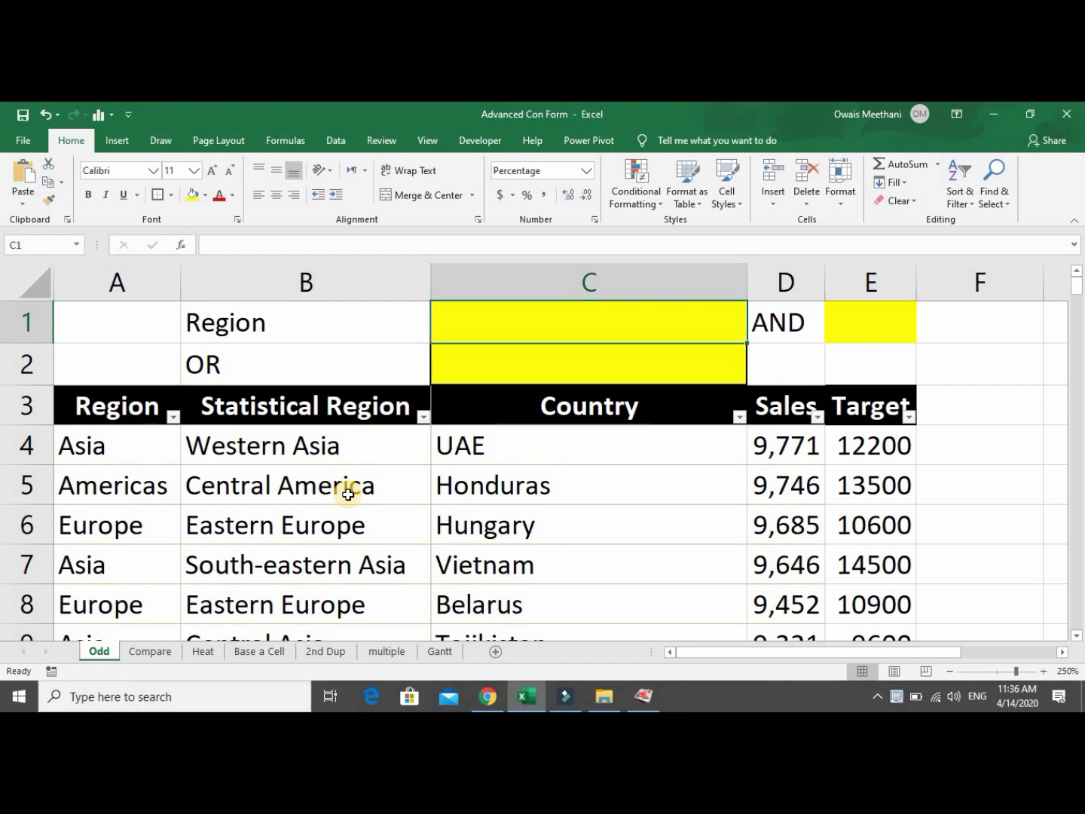
pyautogui.press('Left')
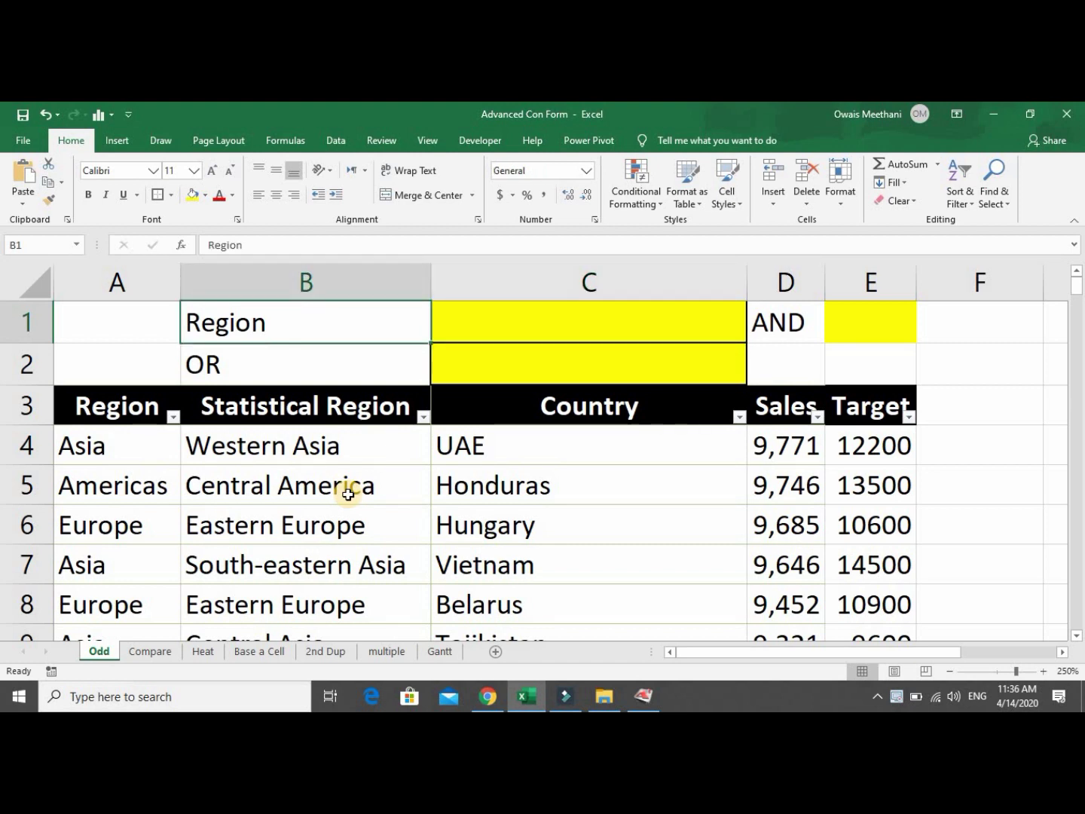
pyautogui.press('Right')
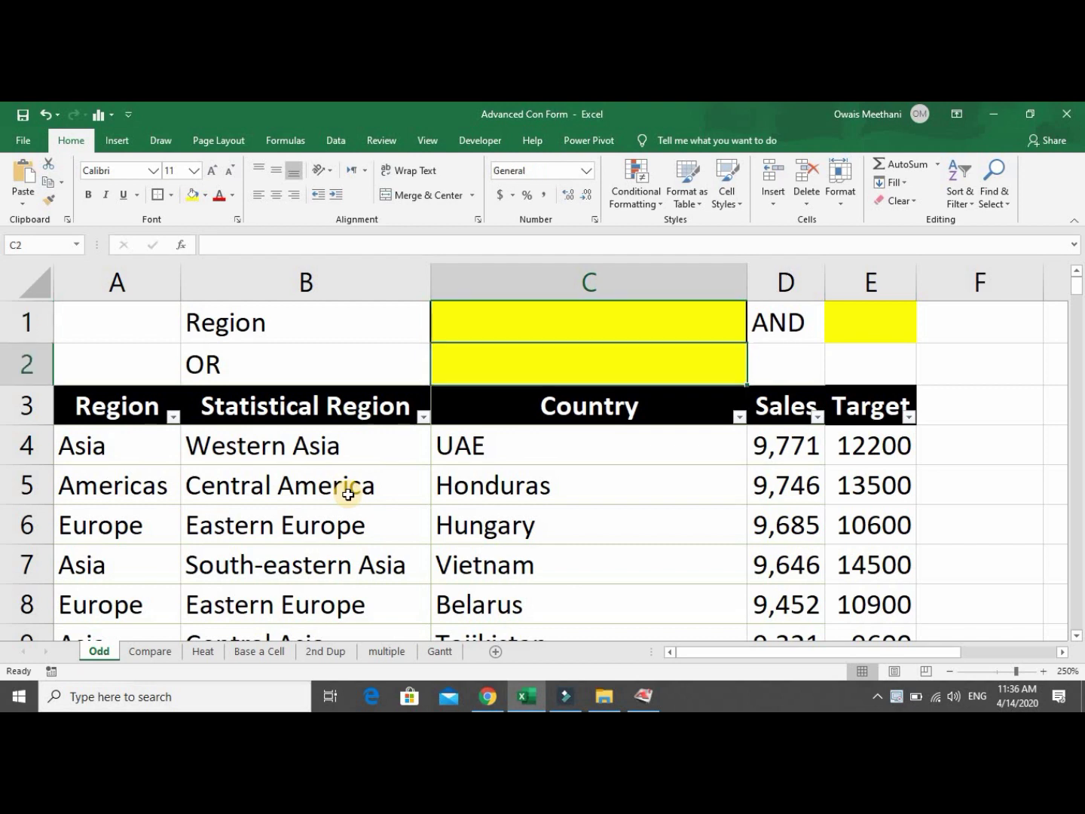
pyautogui.hotkey('ctrl', 'shift', '5')
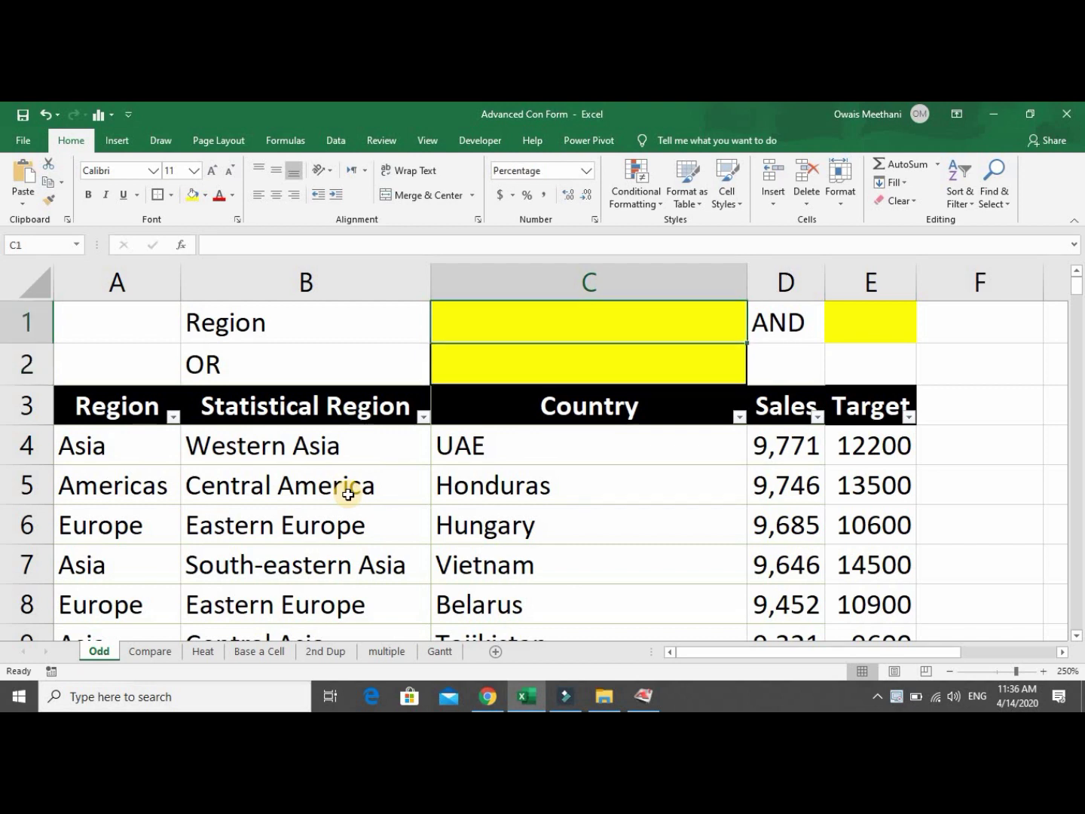
pyautogui.press('Down')
pyautogui.press('Left')
pyautogui.press('Up')
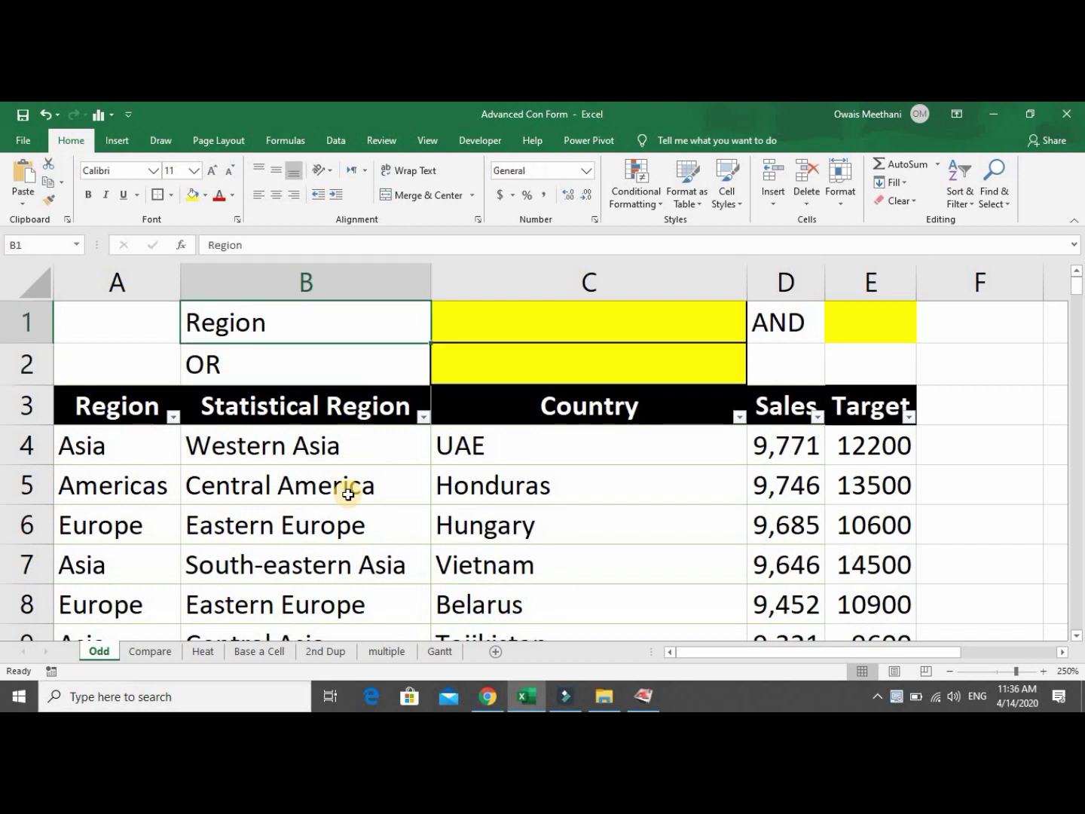
# Enter Asia in the Region input cell C1 and Europe in the OR input cell C2.
pyautogui.press('Right')
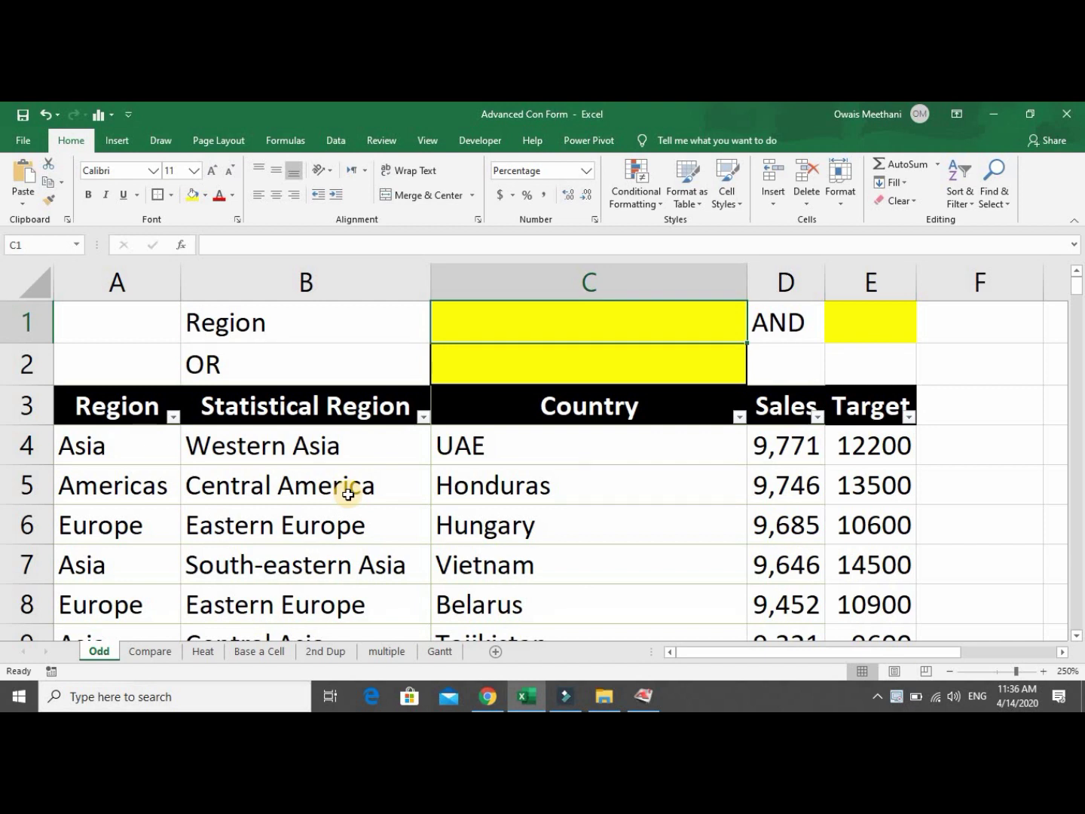
pyautogui.write('Asia')
pyautogui.press('Return')
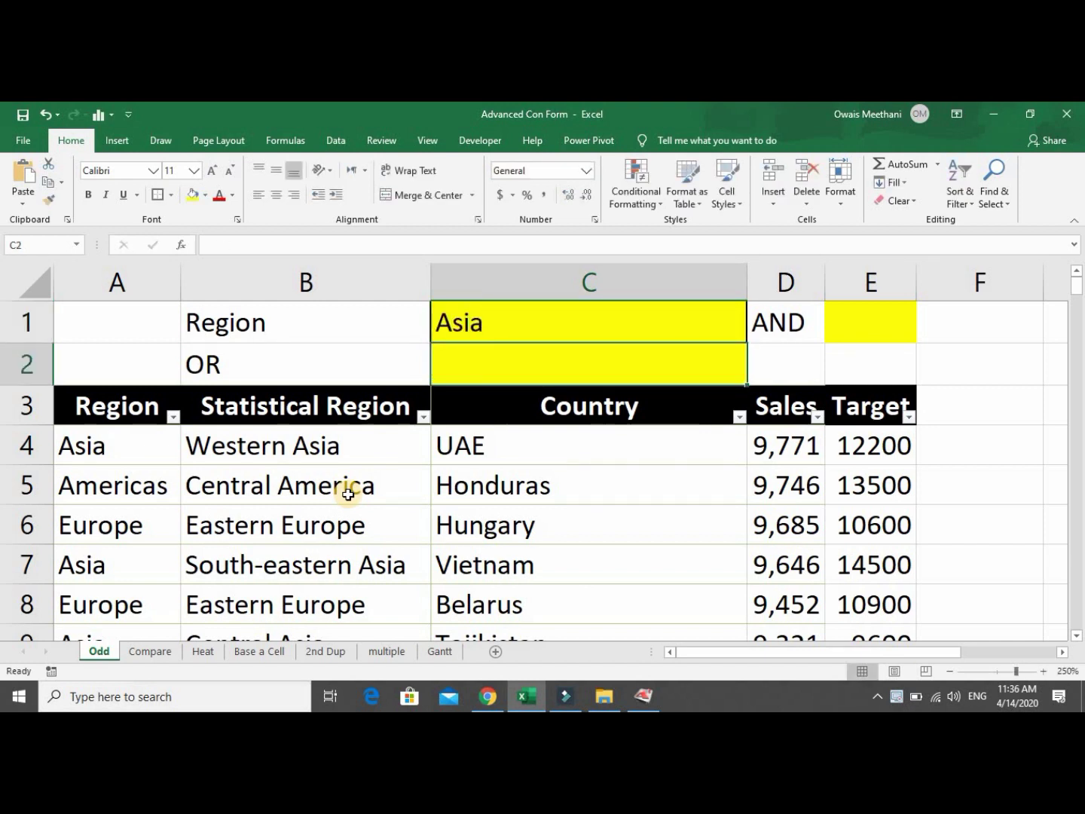
pyautogui.write('Europe')
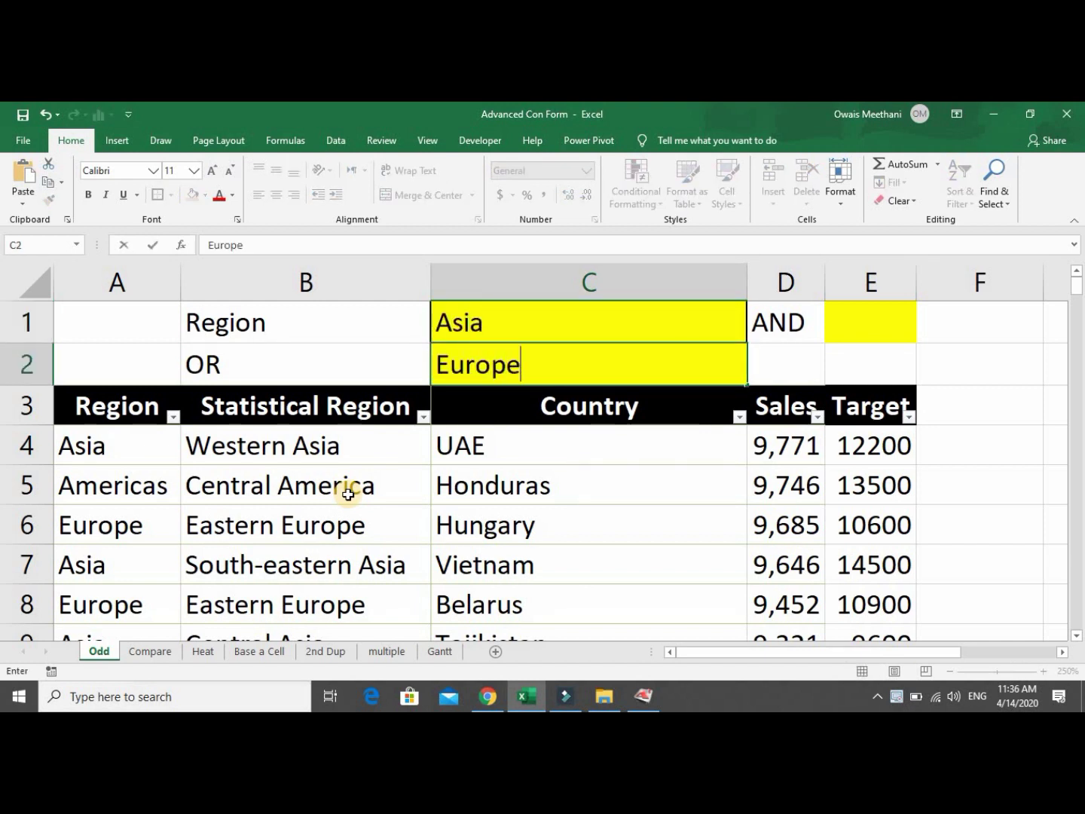
pyautogui.press('Return')
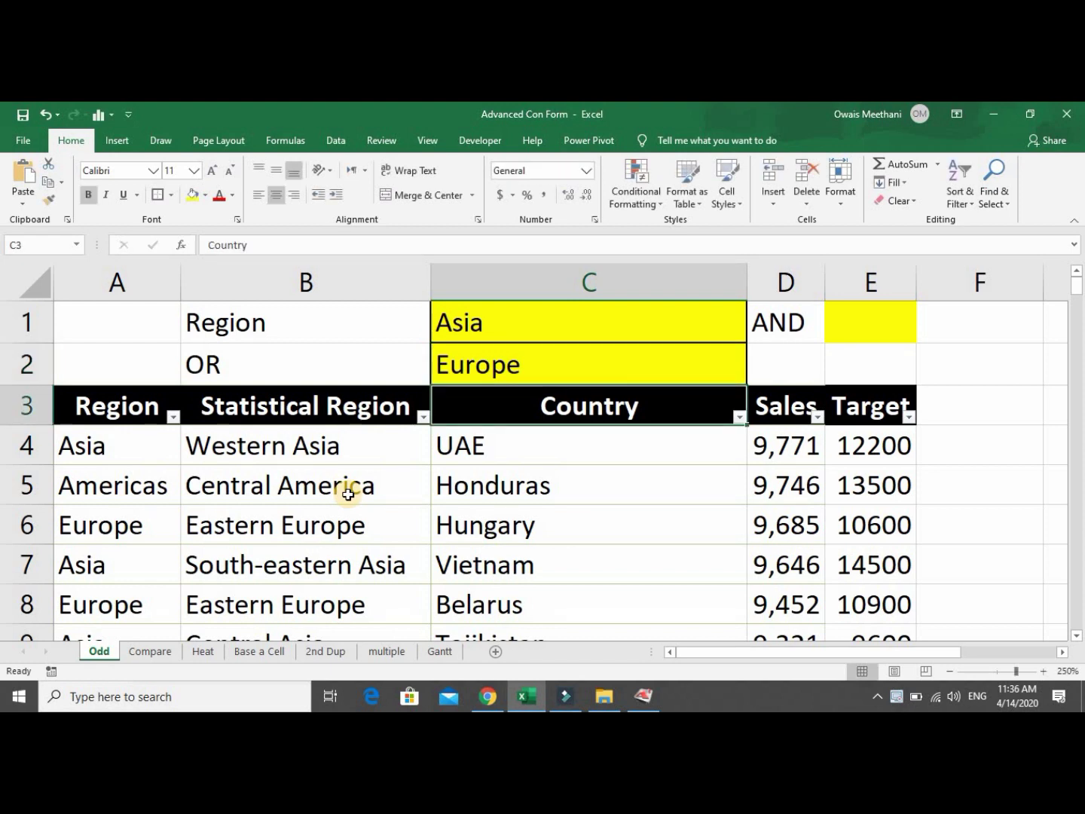
# Examine the Region and OR criteria in C1 and C2 and the empty AND input cell E1.
pyautogui.press('Up')
pyautogui.press('Up')
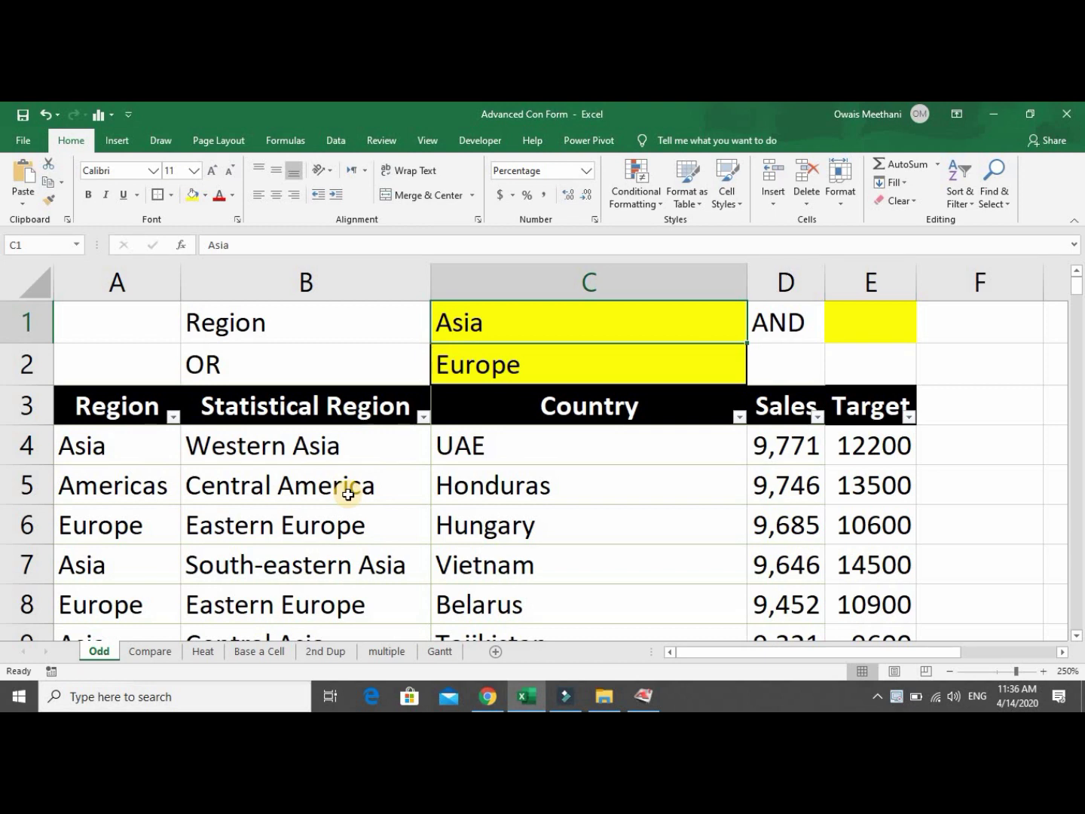
pyautogui.press('Right')
pyautogui.press('Right')
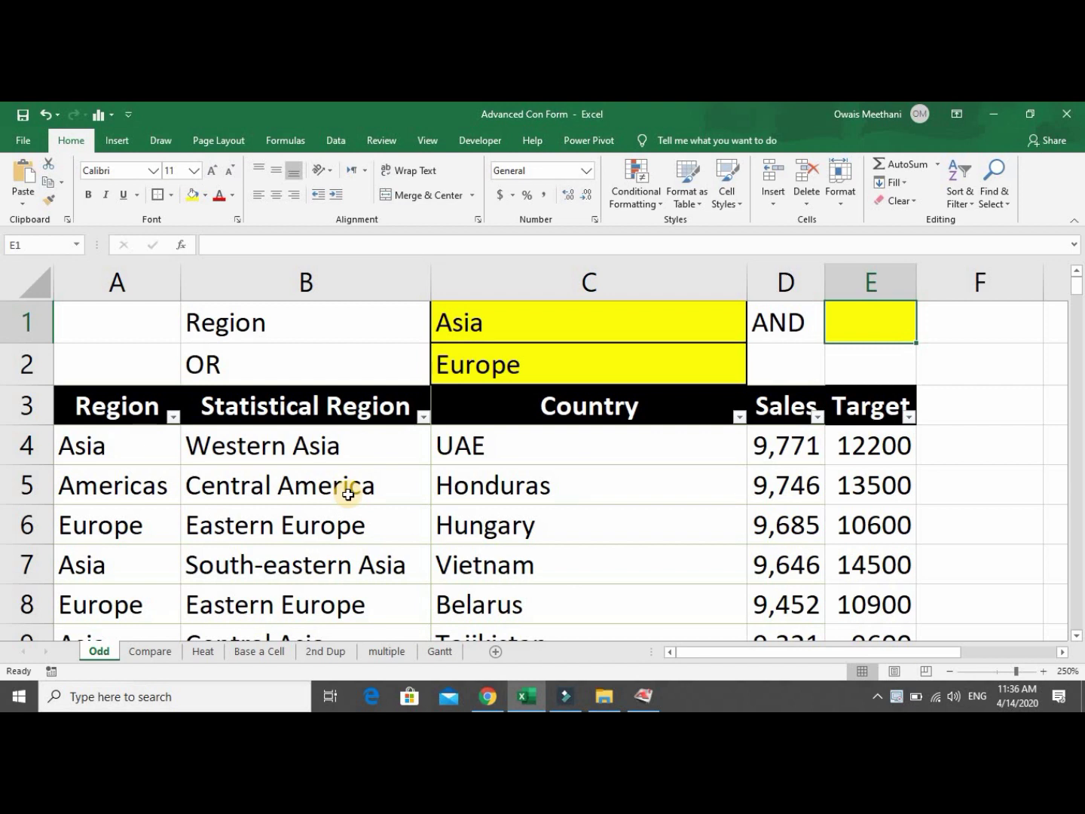
pyautogui.press('Left')
pyautogui.press('Left')
pyautogui.press('Left')
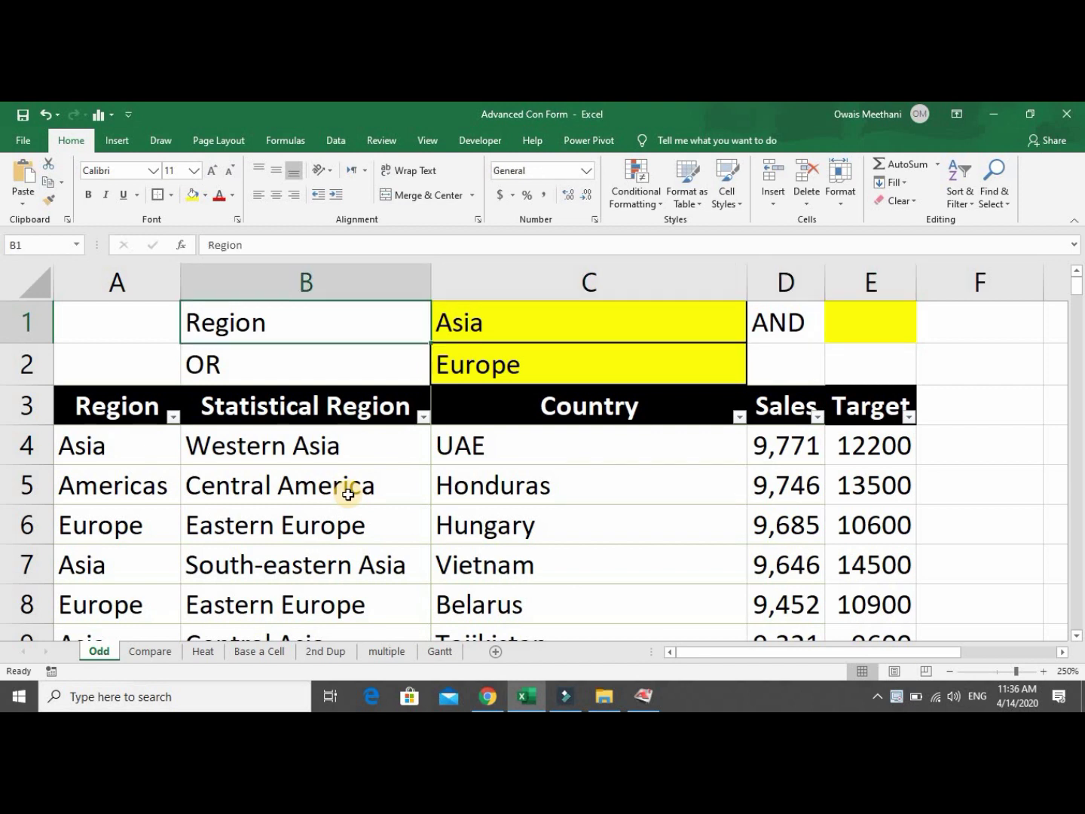
pyautogui.press('Right')
pyautogui.press('Down')
pyautogui.press('Left')
pyautogui.press('Up')
pyautogui.press('Right')
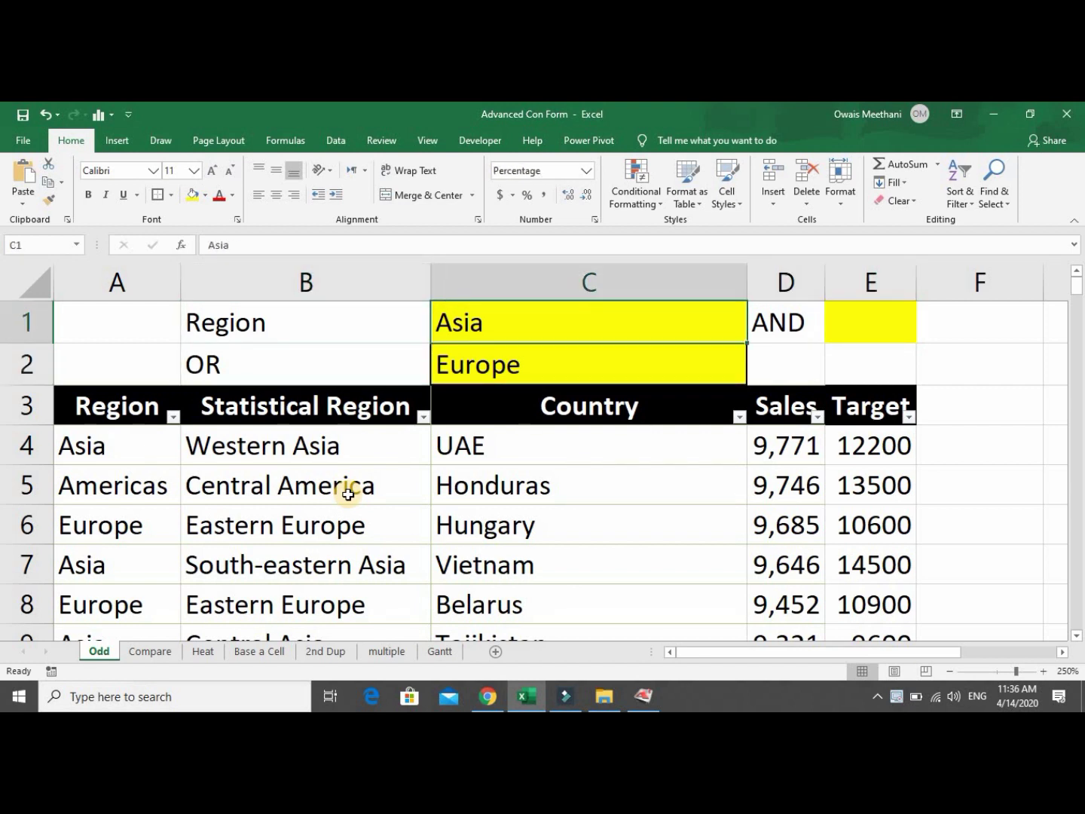
pyautogui.press('Down')
pyautogui.press('Up')
pyautogui.press('Down')
pyautogui.press('Up')
pyautogui.press('Down')
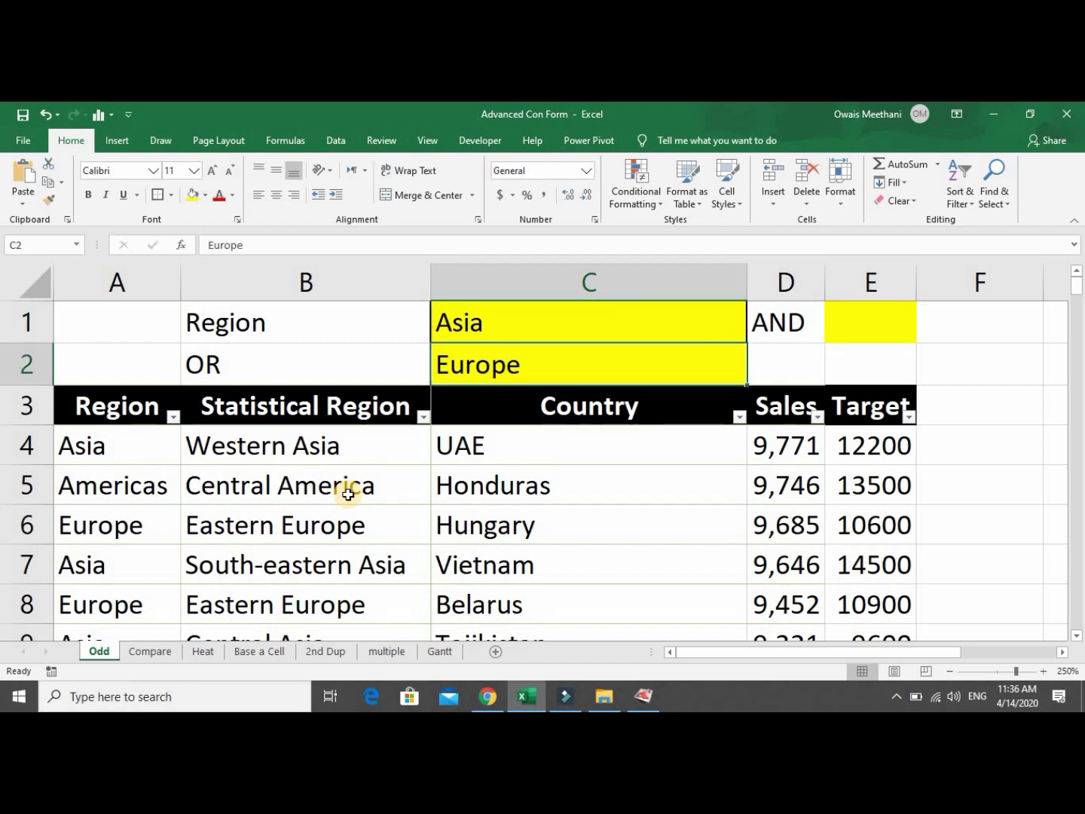
# Select the table data A4:E153 and start a new conditional formatting rule that uses a formula.
pyautogui.press('Down')
pyautogui.press('Down')
pyautogui.press('Left')
pyautogui.press('Left')
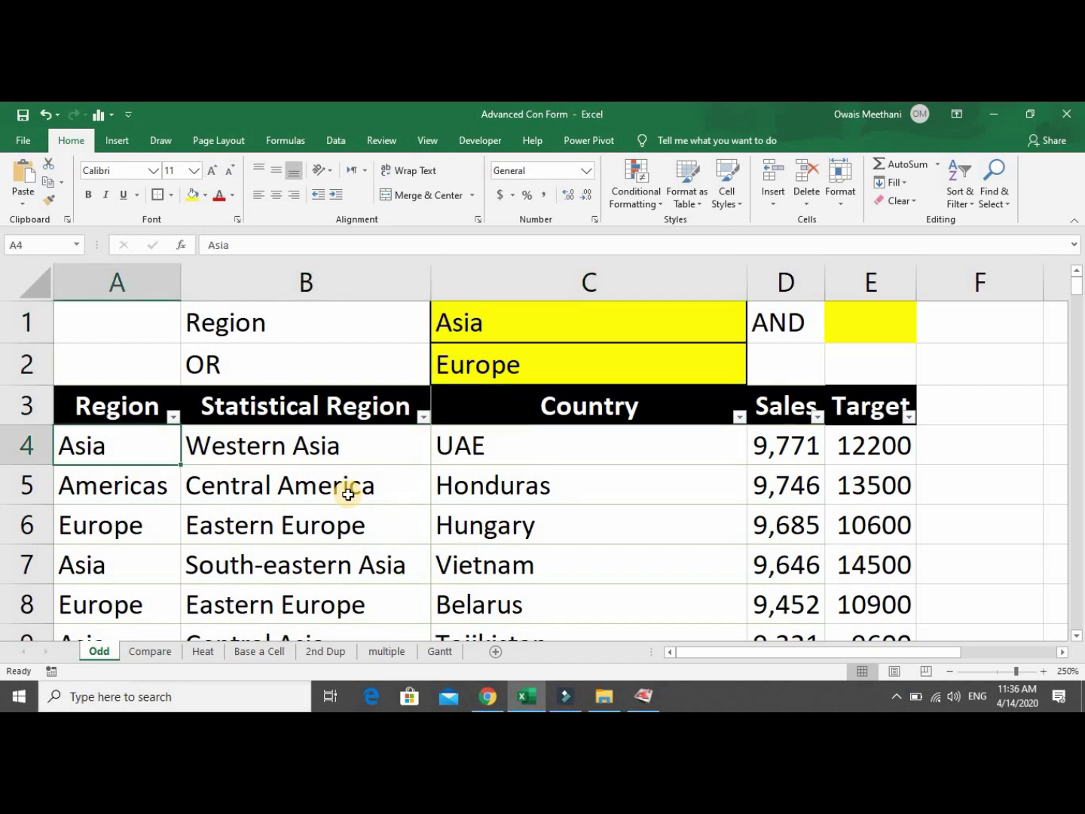
pyautogui.hotkey('ctrl', 'shift', 'Down')
pyautogui.hotkey('ctrl', 'shift', 'Right')
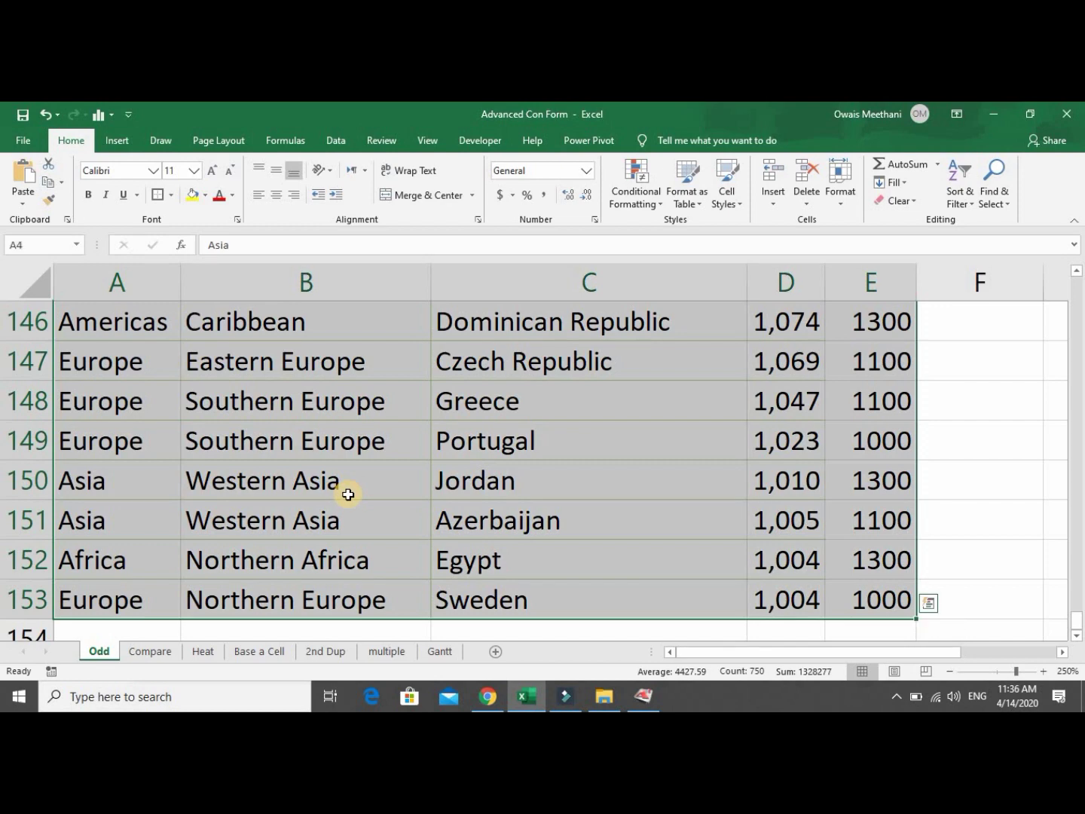
pyautogui.click(624, 206)
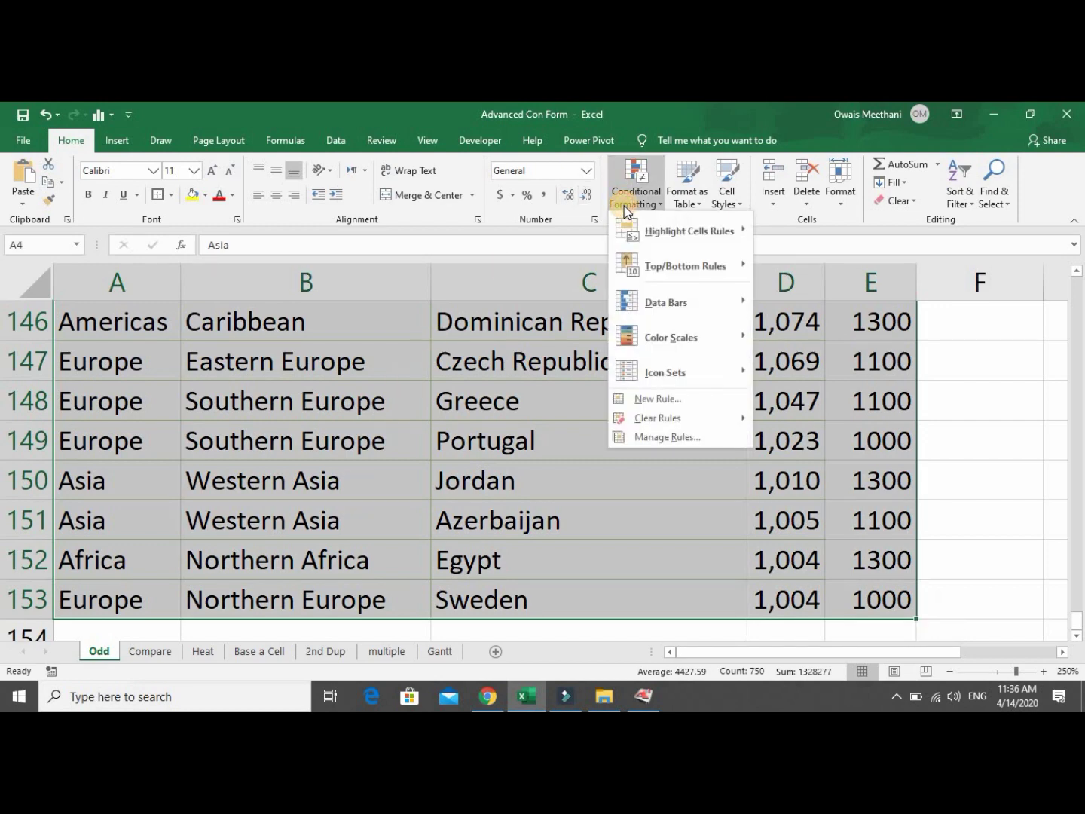
pyautogui.click(647, 398)
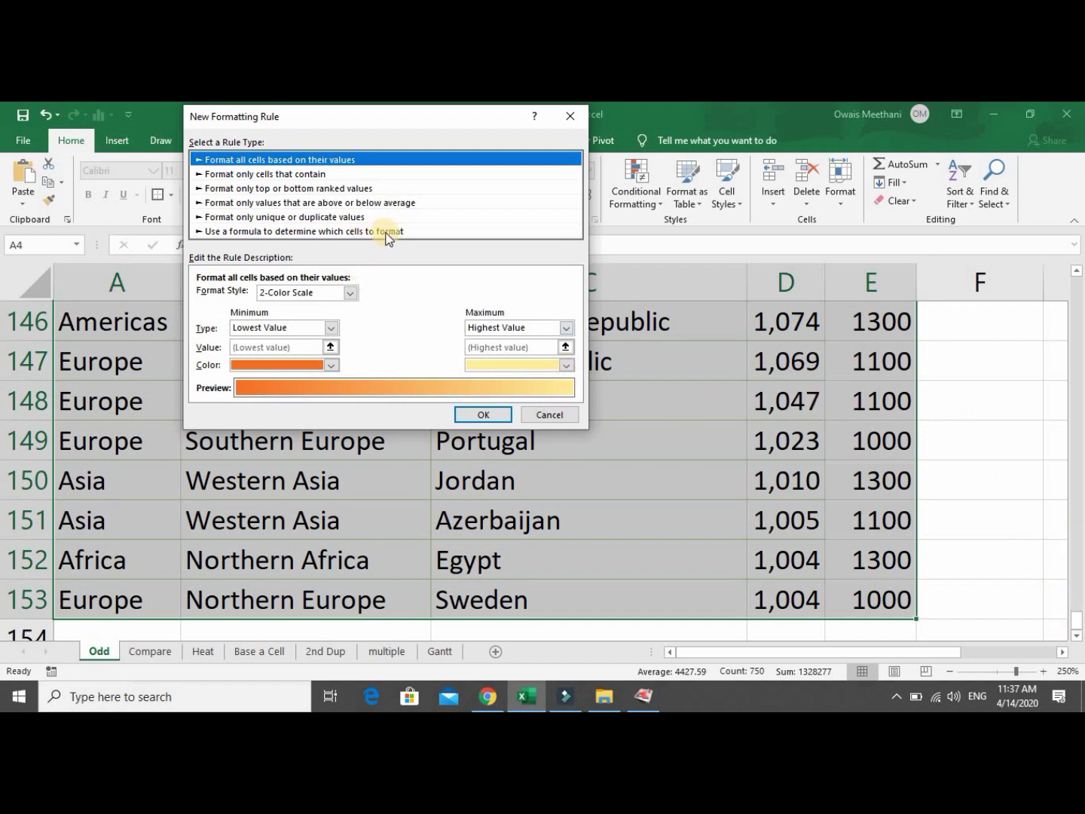
pyautogui.click(337, 231)
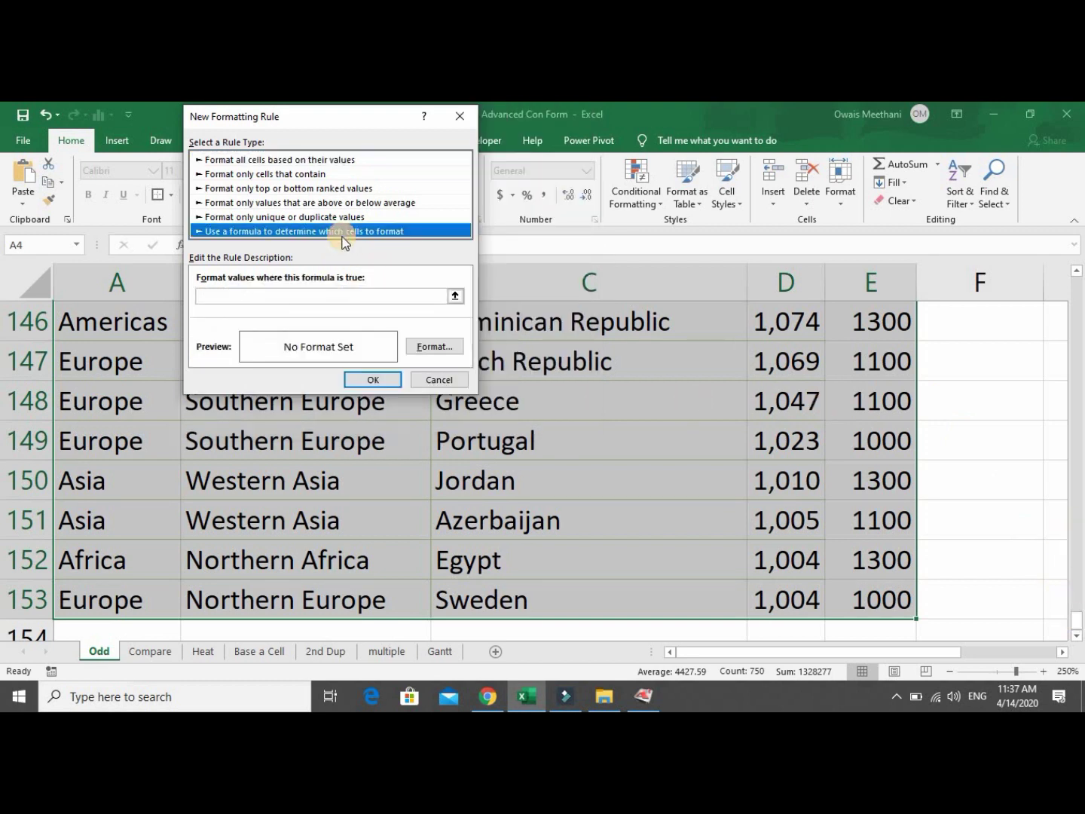
# Begin the rule formula with =OR($A4=$C$1, keeping only the column fixed in the A4 reference.
pyautogui.click(324, 294)
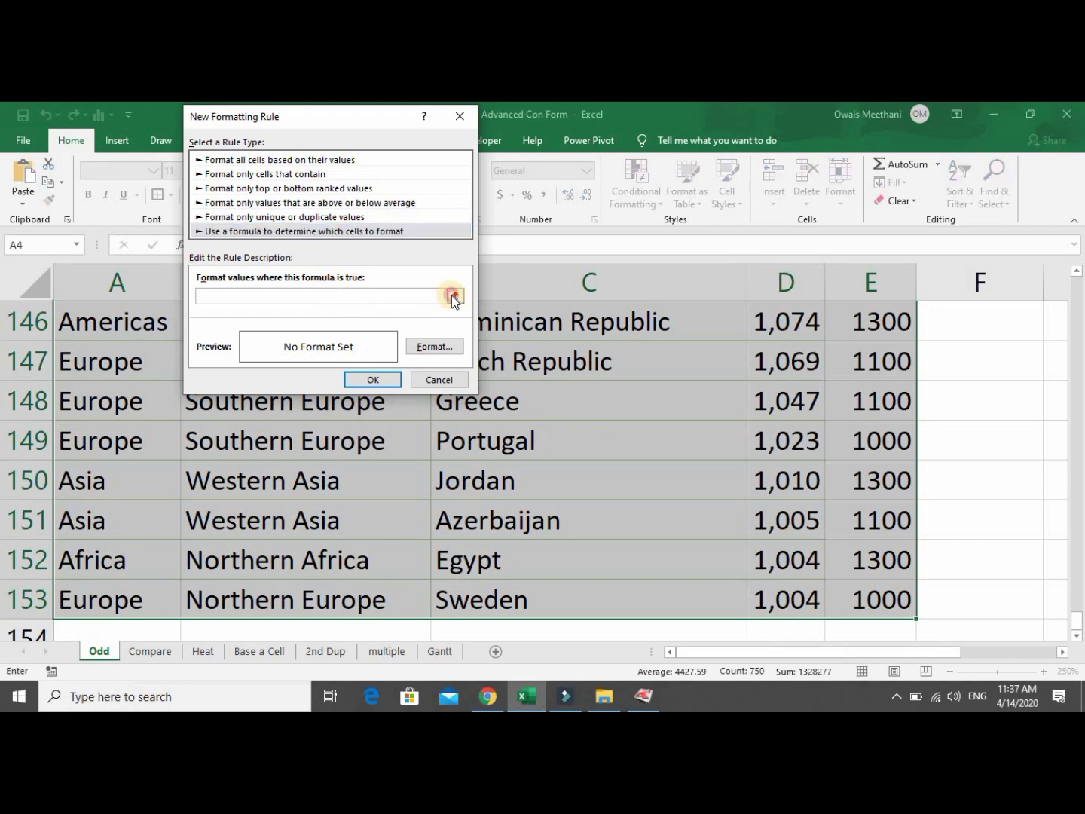
pyautogui.click(455, 294)
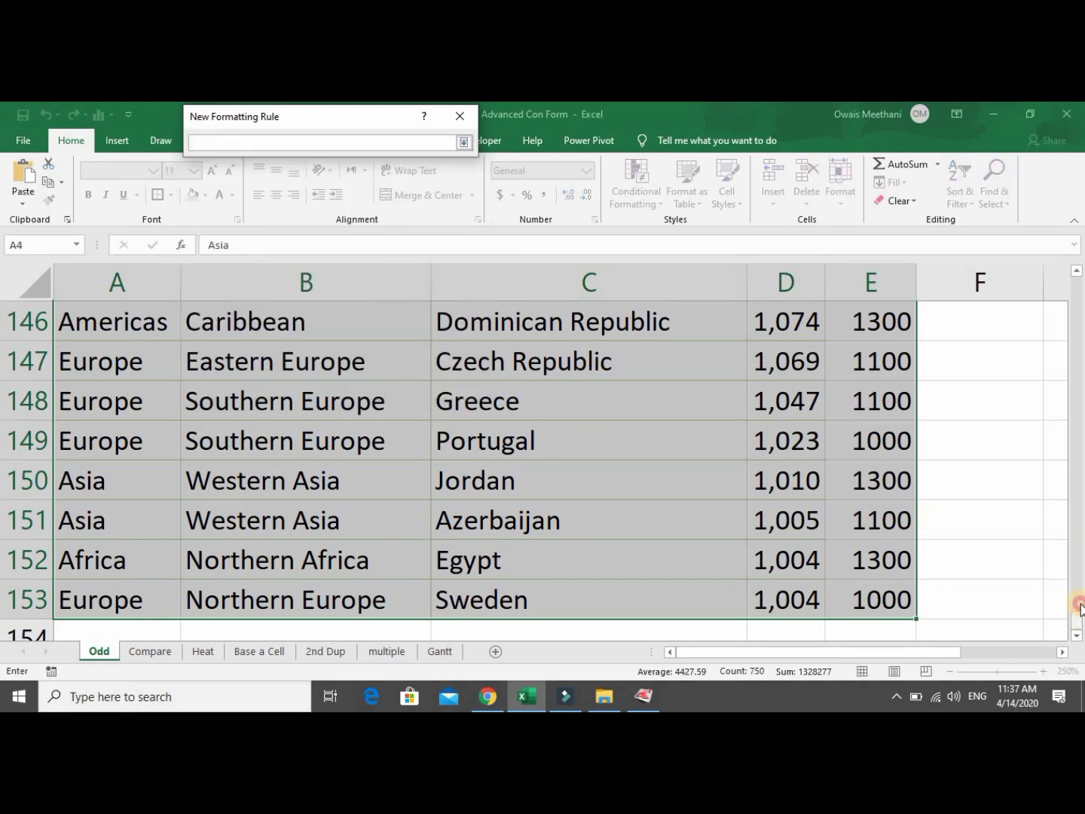
pyautogui.moveTo(1075, 618); pyautogui.dragTo(1073, 252)
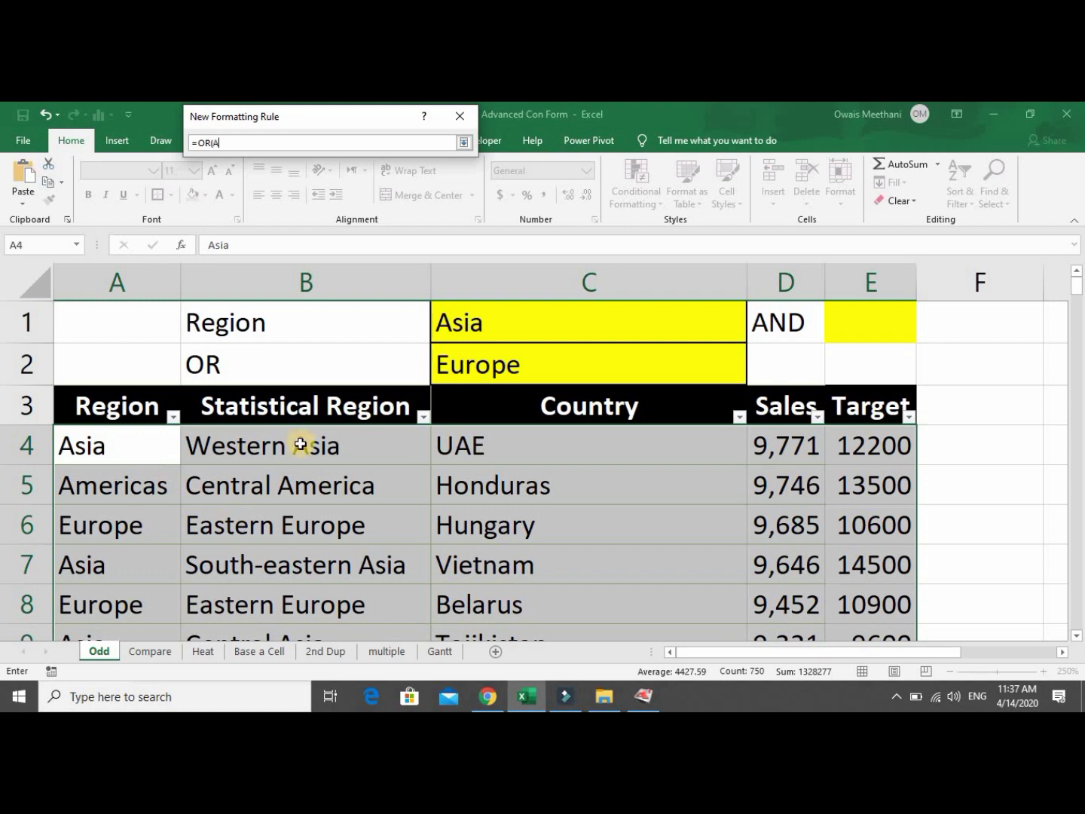
pyautogui.moveTo(300, 443); pyautogui.dragTo(119, 452)
pyautogui.press('BackSpace')
pyautogui.press('BackSpace')
pyautogui.press('BackSpace')
pyautogui.press('BackSpace')
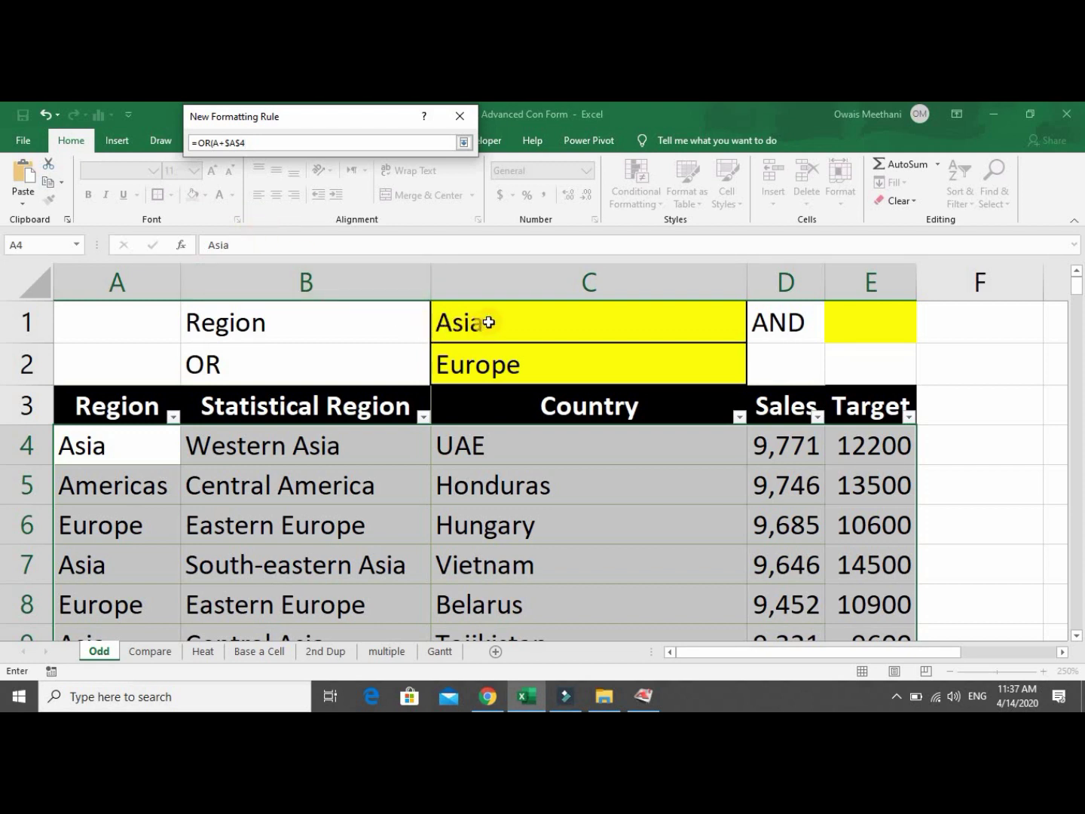
pyautogui.press('BackSpace')
pyautogui.press('BackSpace')
pyautogui.press('F4')
pyautogui.press('F4')
pyautogui.press('F4')
pyautogui.click(489, 322)
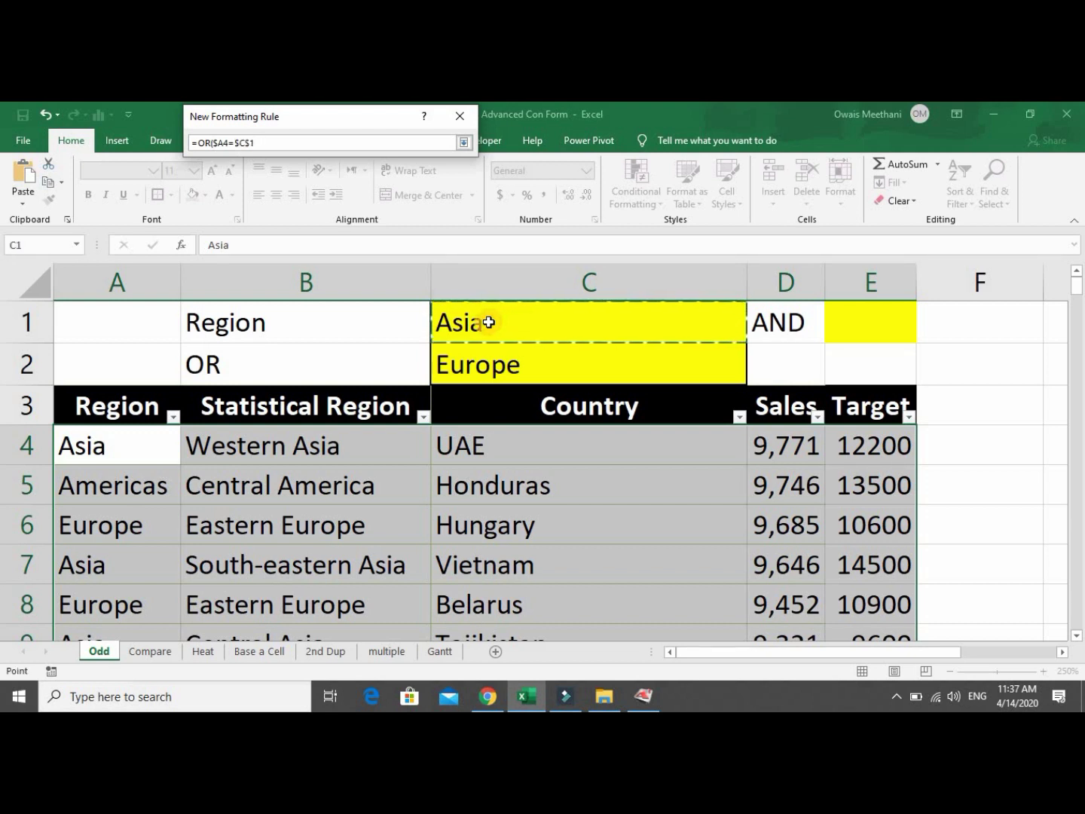
# Add the second OR condition so the rule formula reads =OR($A4=$C$1,$A4=$C$2).
pyautogui.write(',')
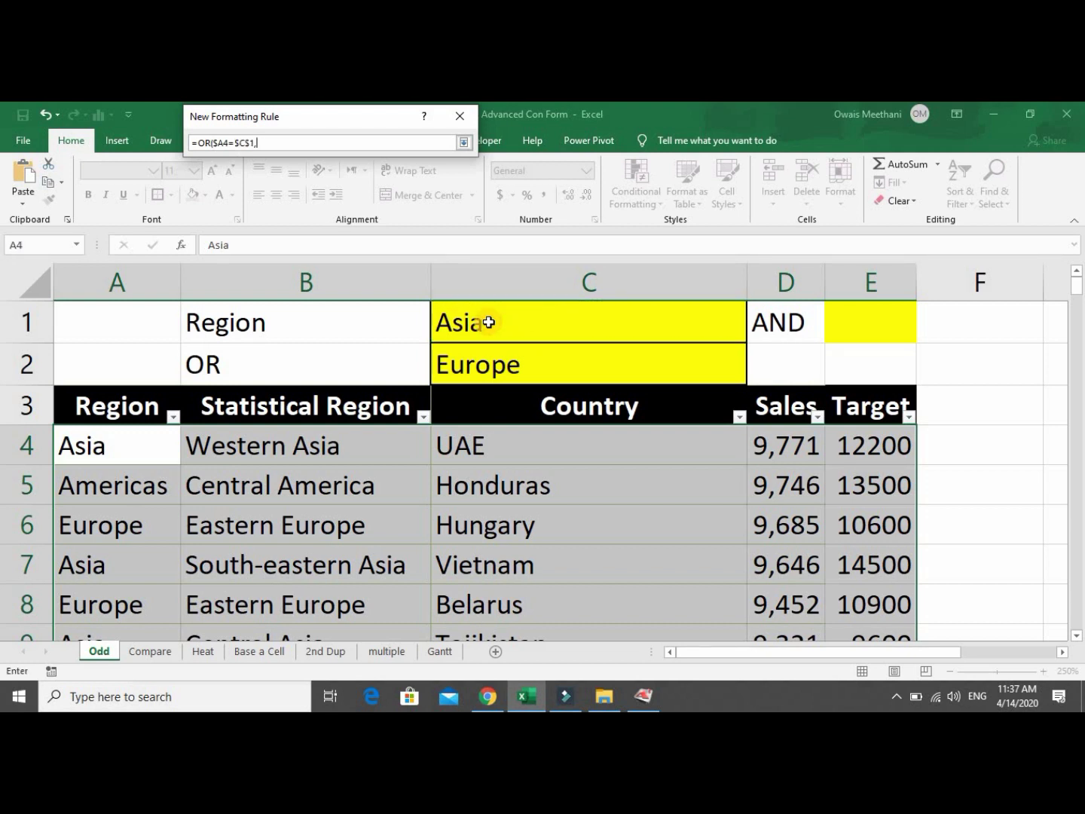
pyautogui.click(154, 456)
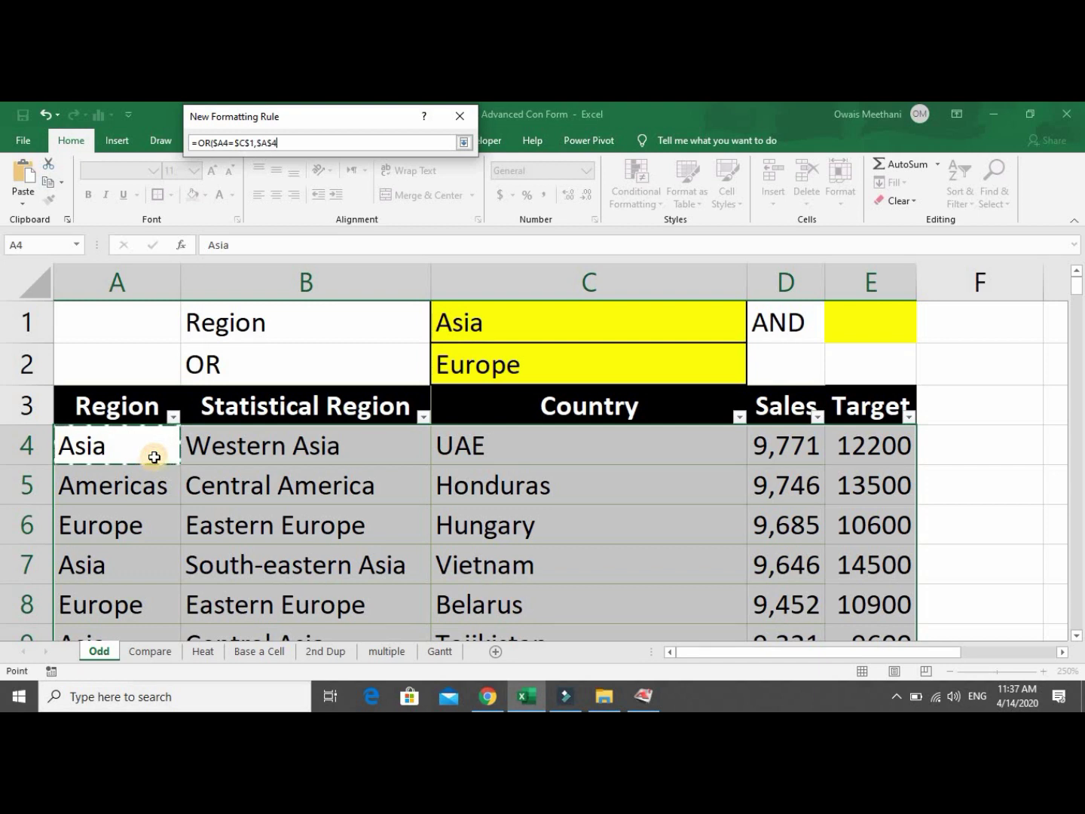
pyautogui.press('F4')
pyautogui.press('F4')
pyautogui.write('=')
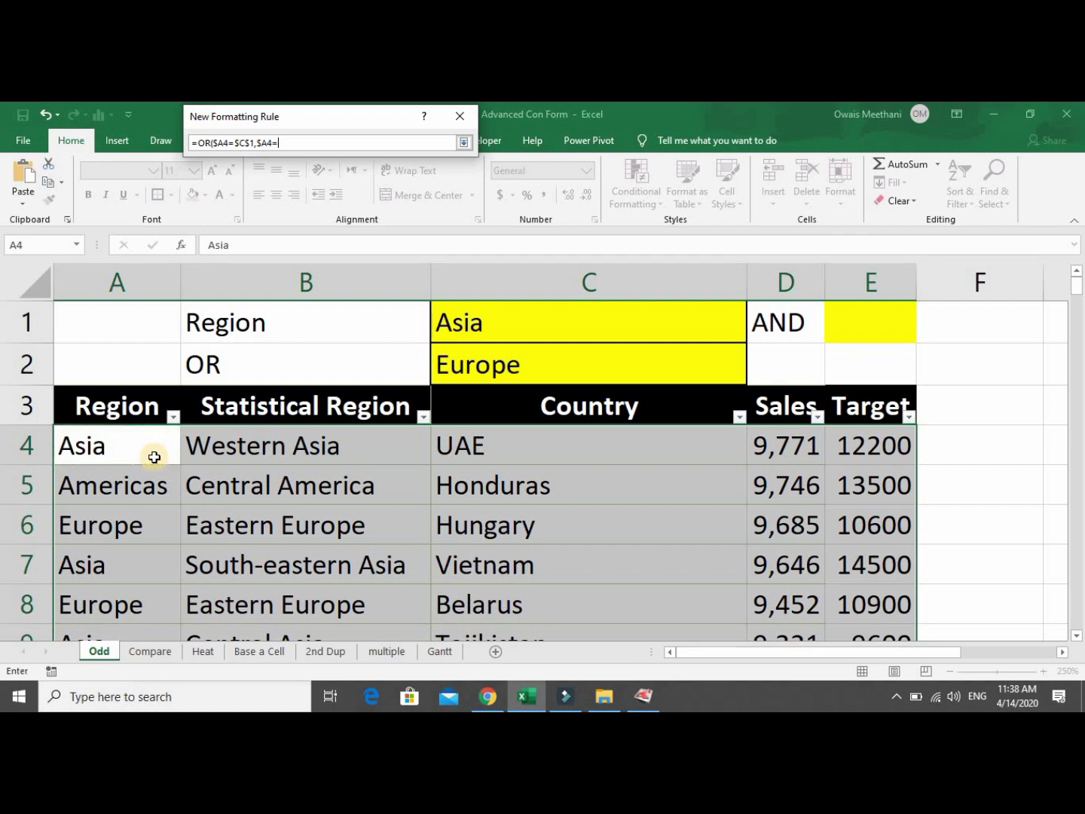
pyautogui.click(469, 373)
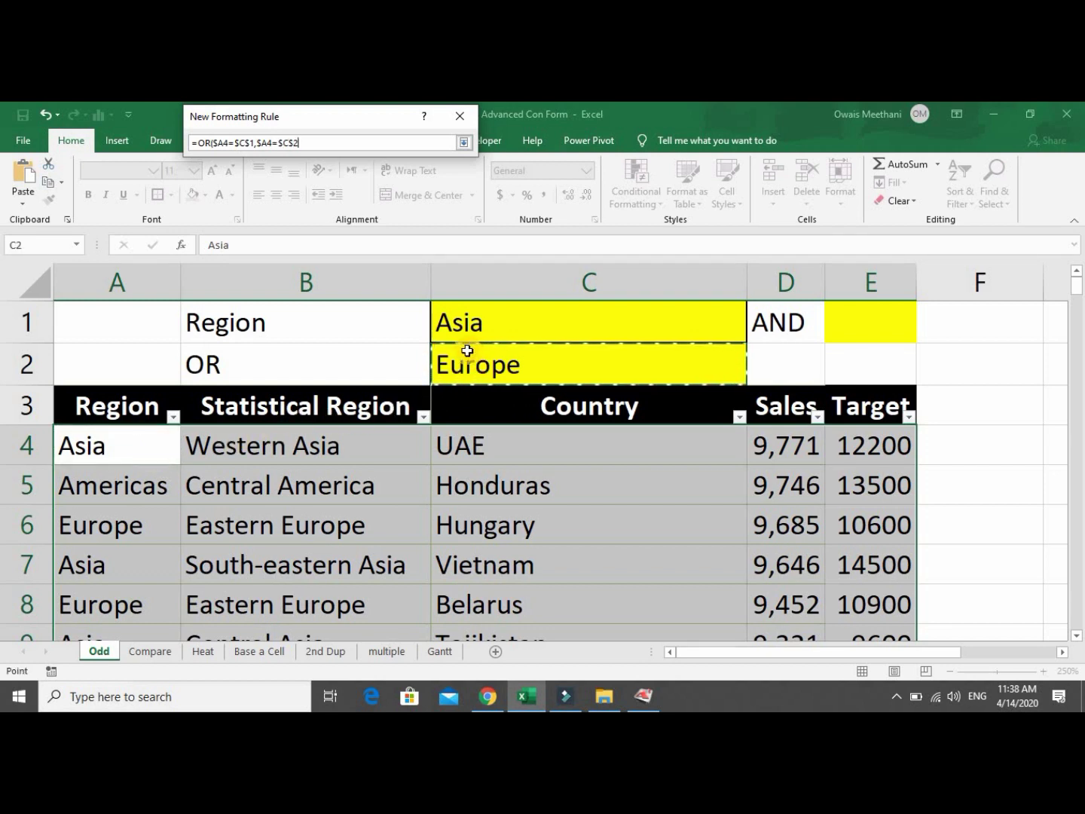
pyautogui.write(')')
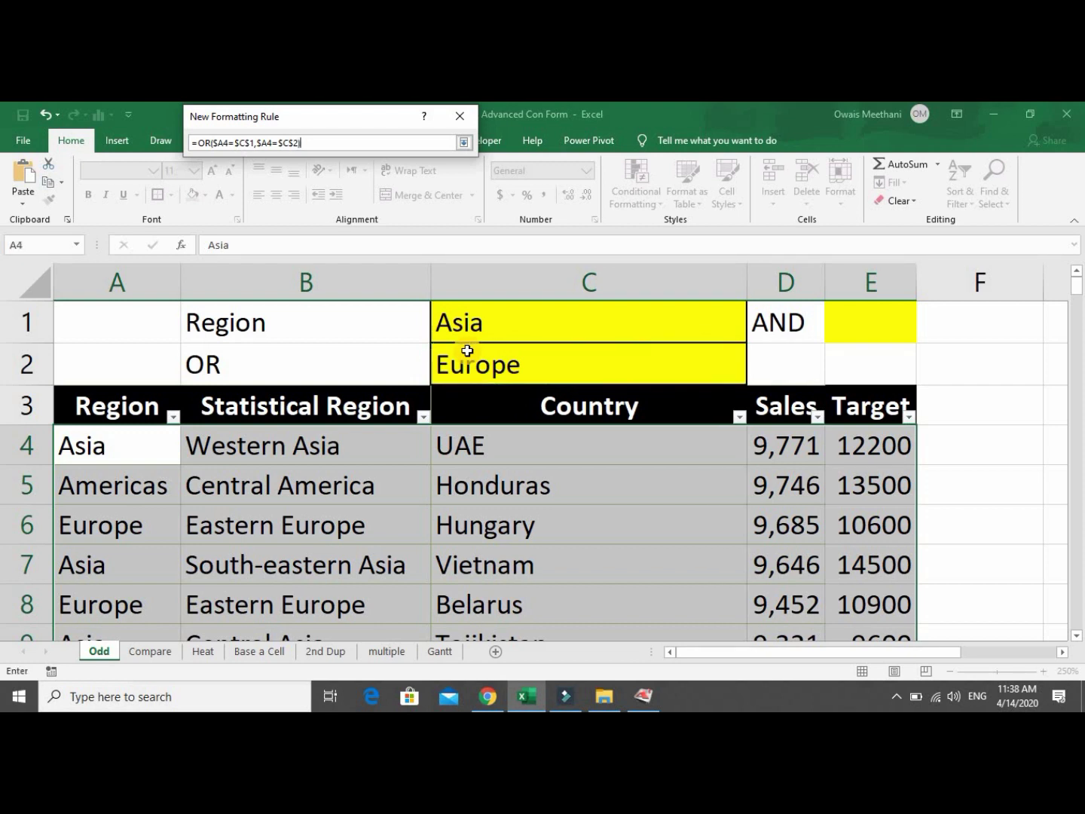
pyautogui.click(464, 143)
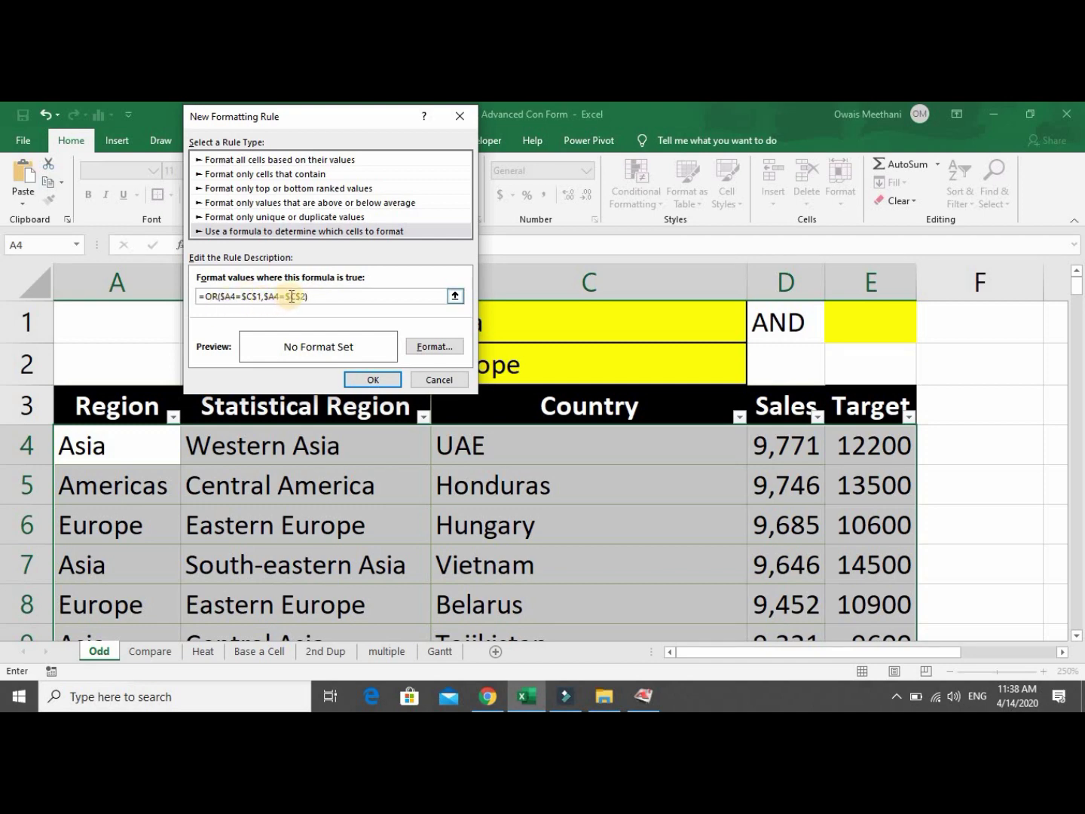
# Give the rule a dark blue fill with yellow font colour and apply it to the table.
pyautogui.click(433, 346)
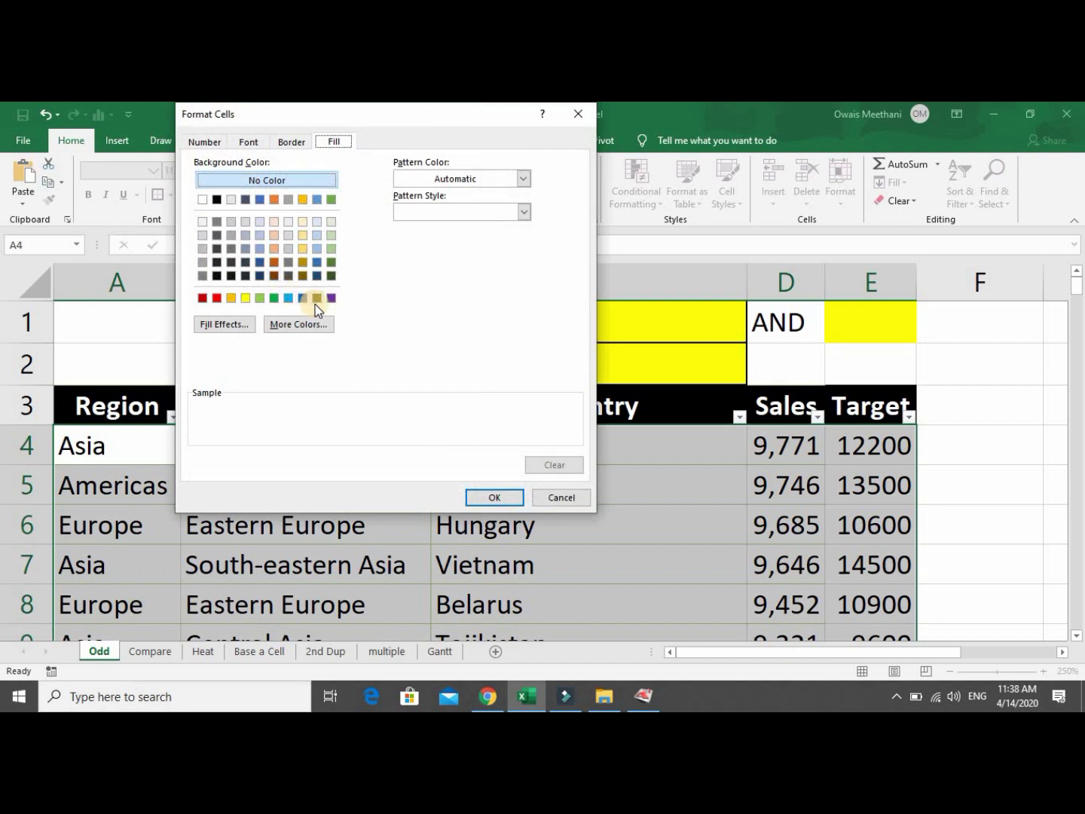
pyautogui.click(315, 298)
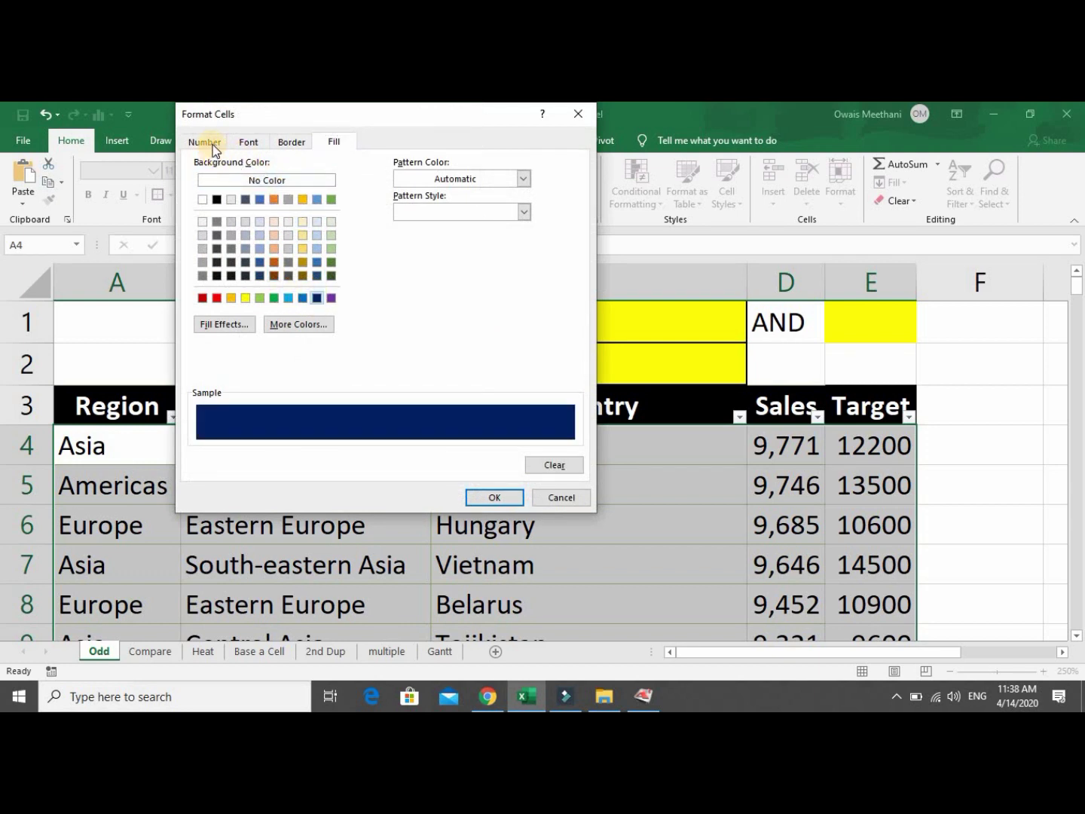
pyautogui.click(249, 142)
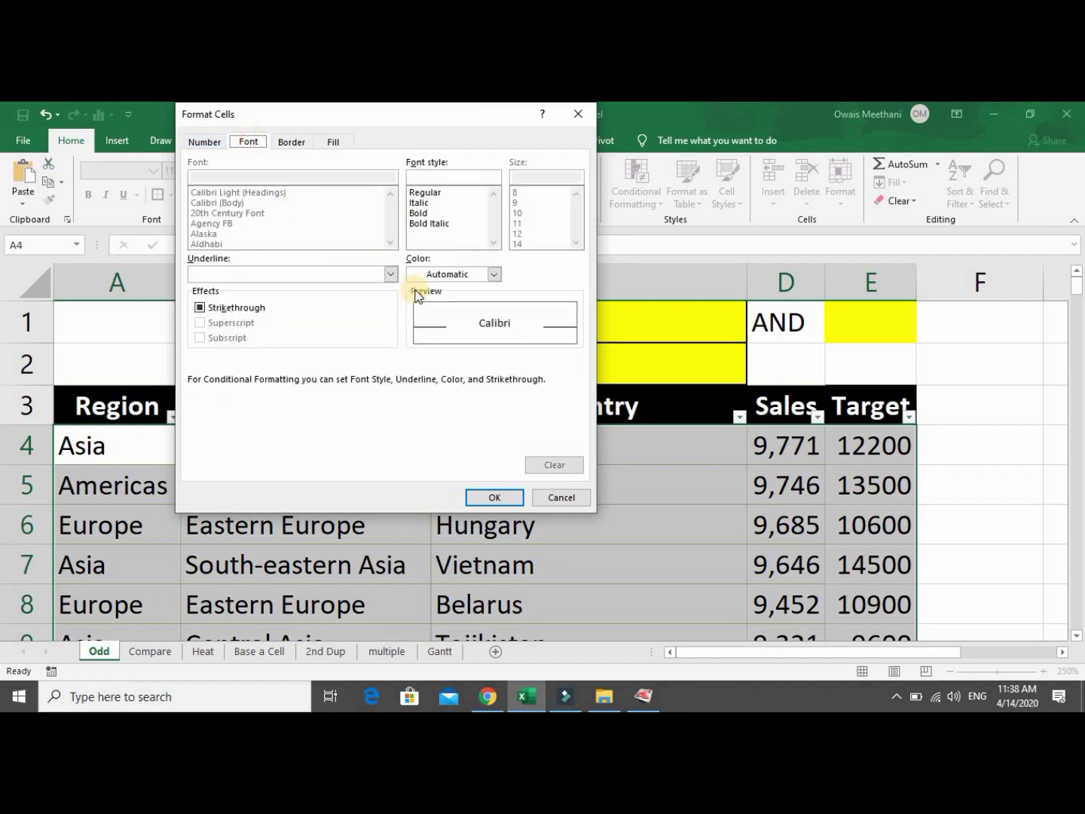
pyautogui.click(493, 275)
pyautogui.click(456, 415)
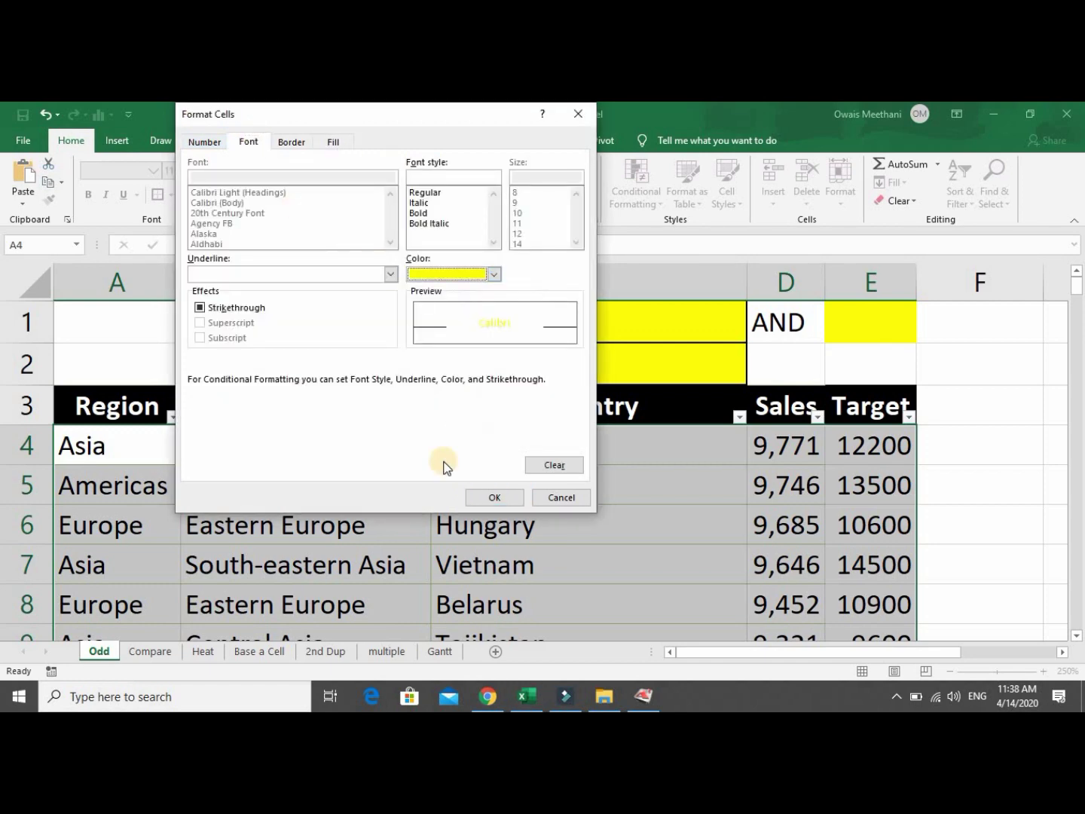
pyautogui.click(480, 498)
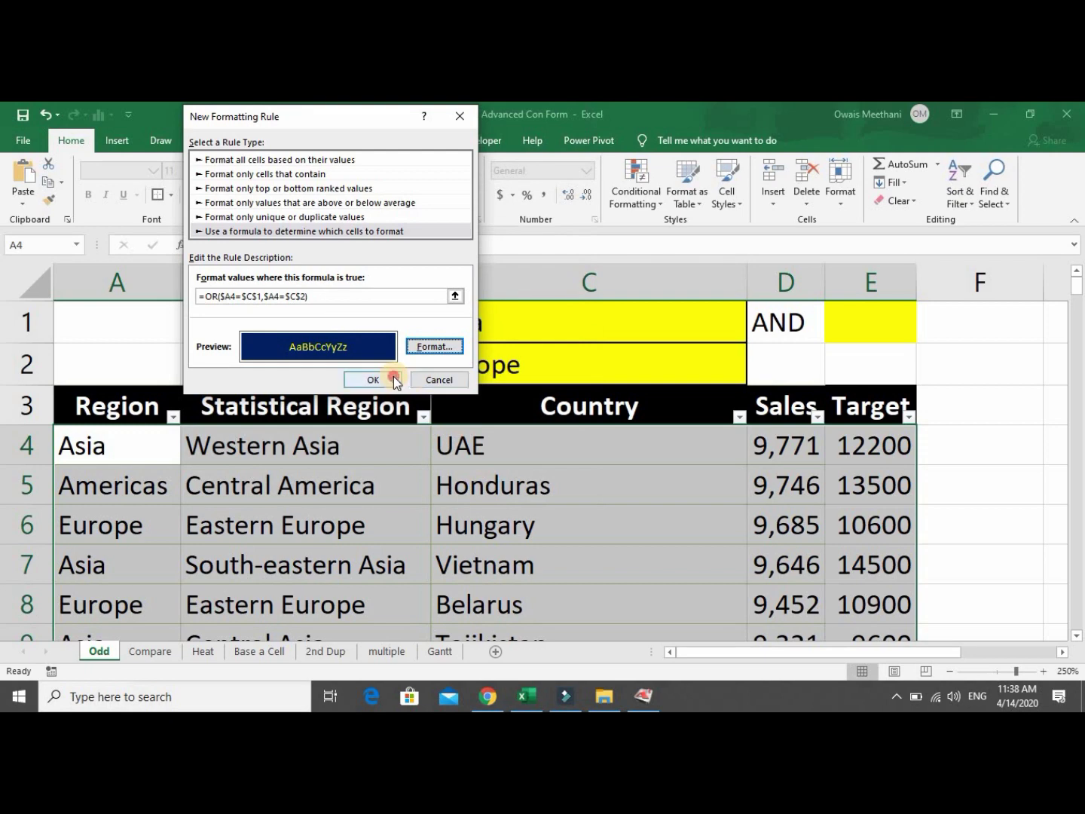
pyautogui.click(389, 377)
# Examine the row formatting for Asia and Europe along the Region column from row 4 down to row 16.
pyautogui.click(280, 451)
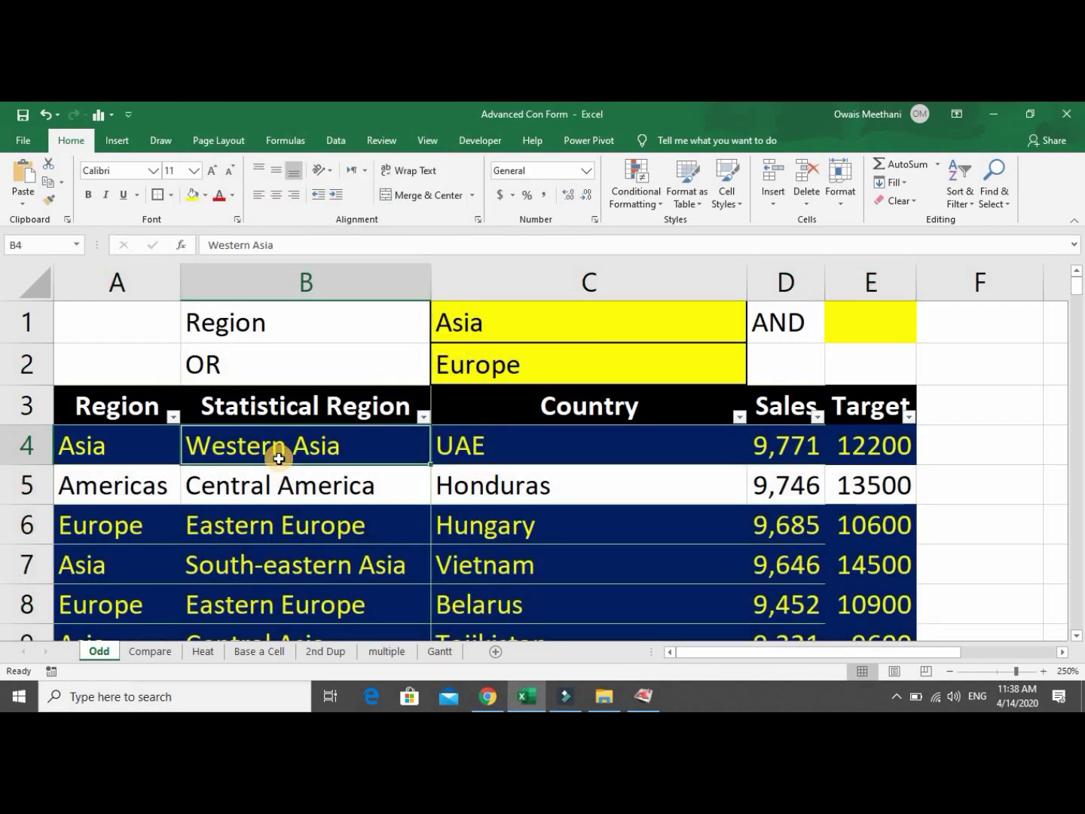
pyautogui.press('Left')
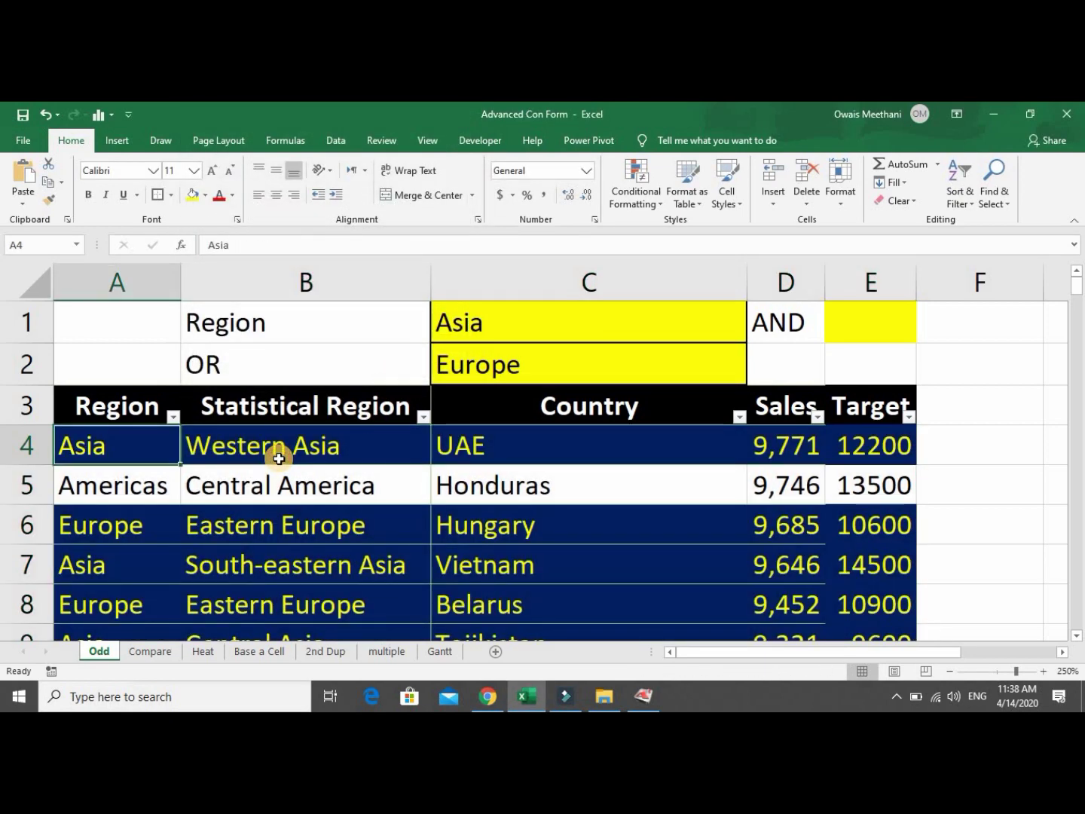
pyautogui.press('Down')
pyautogui.press('Down')
pyautogui.press('Down')
pyautogui.press('Down')
pyautogui.press('Down')
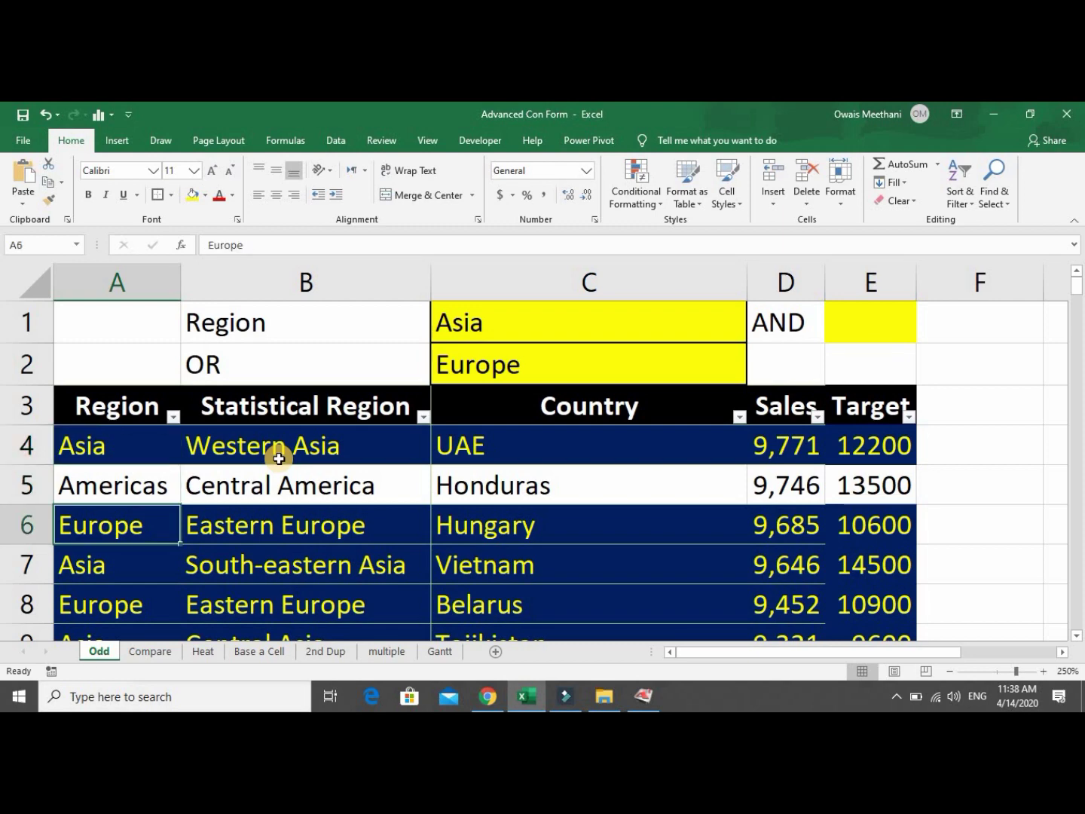
pyautogui.press('Down')
pyautogui.press('Down')
pyautogui.press('Down')
pyautogui.press('Down')
pyautogui.press('Down')
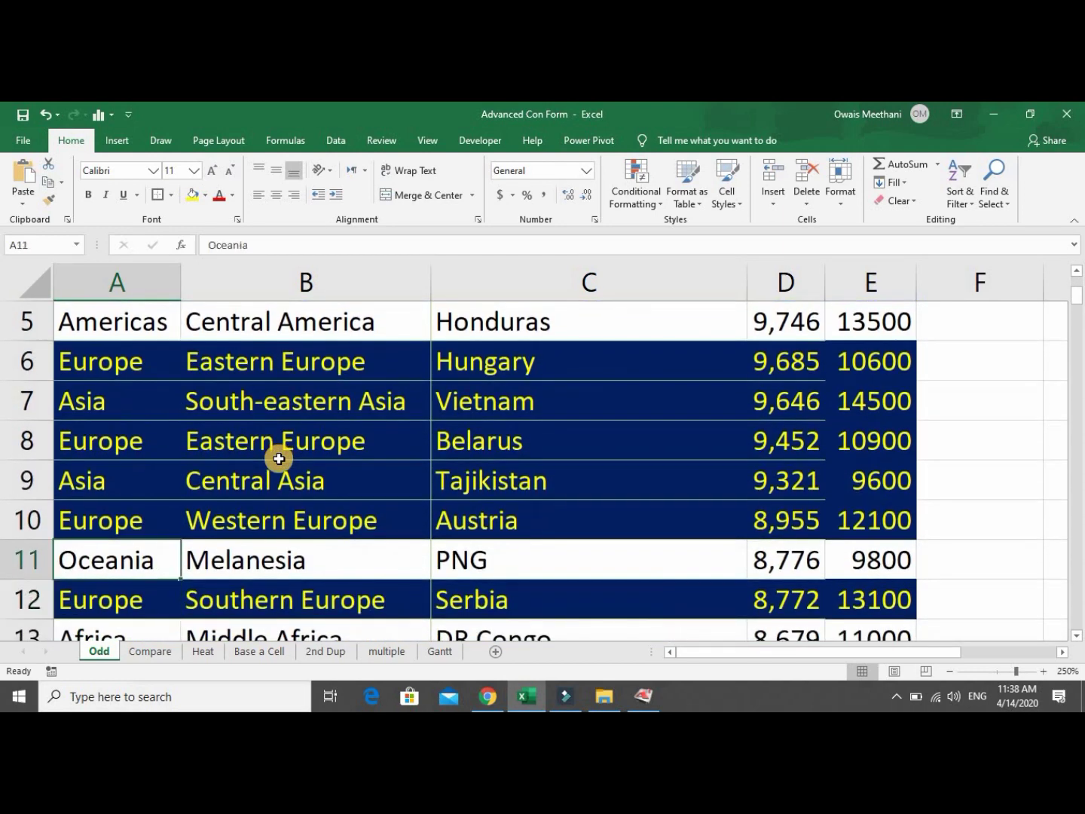
pyautogui.press('Down')
pyautogui.press('Down')
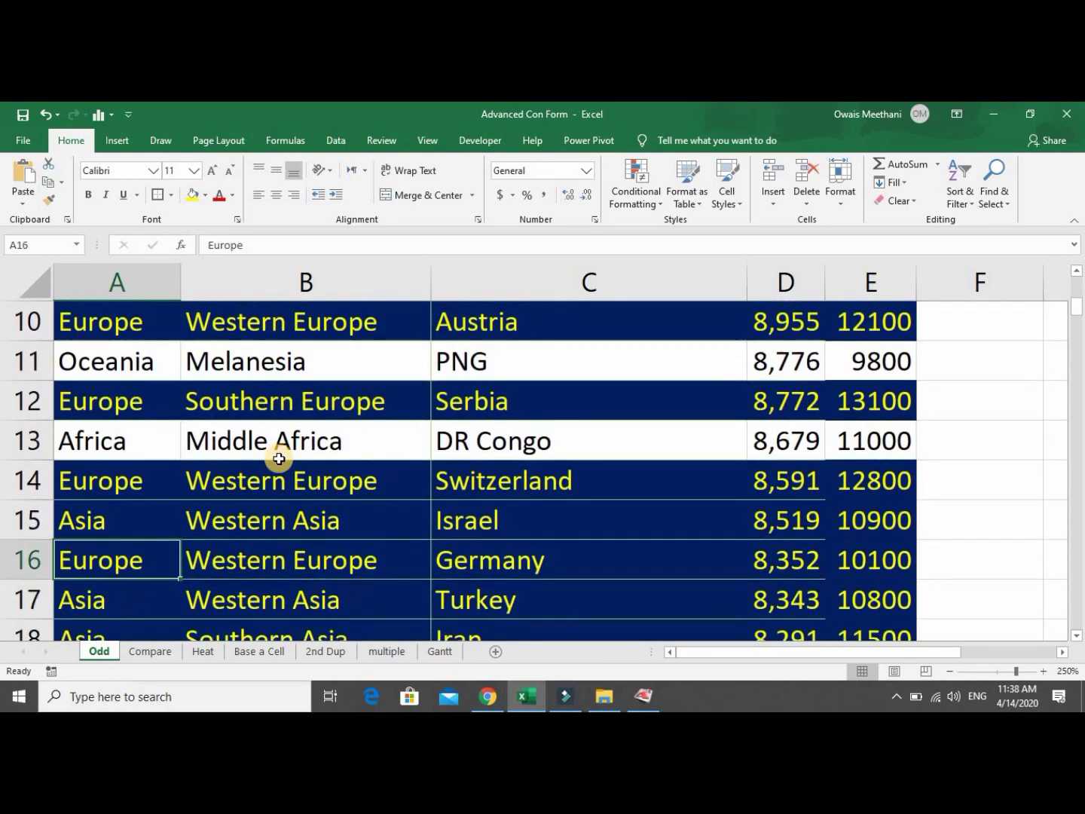
# Enter Americas in the yellow OR input cell C2.
pyautogui.hotkey('ctrl', 'Home')
pyautogui.press('Right')
pyautogui.press('Right')
pyautogui.press('Down')
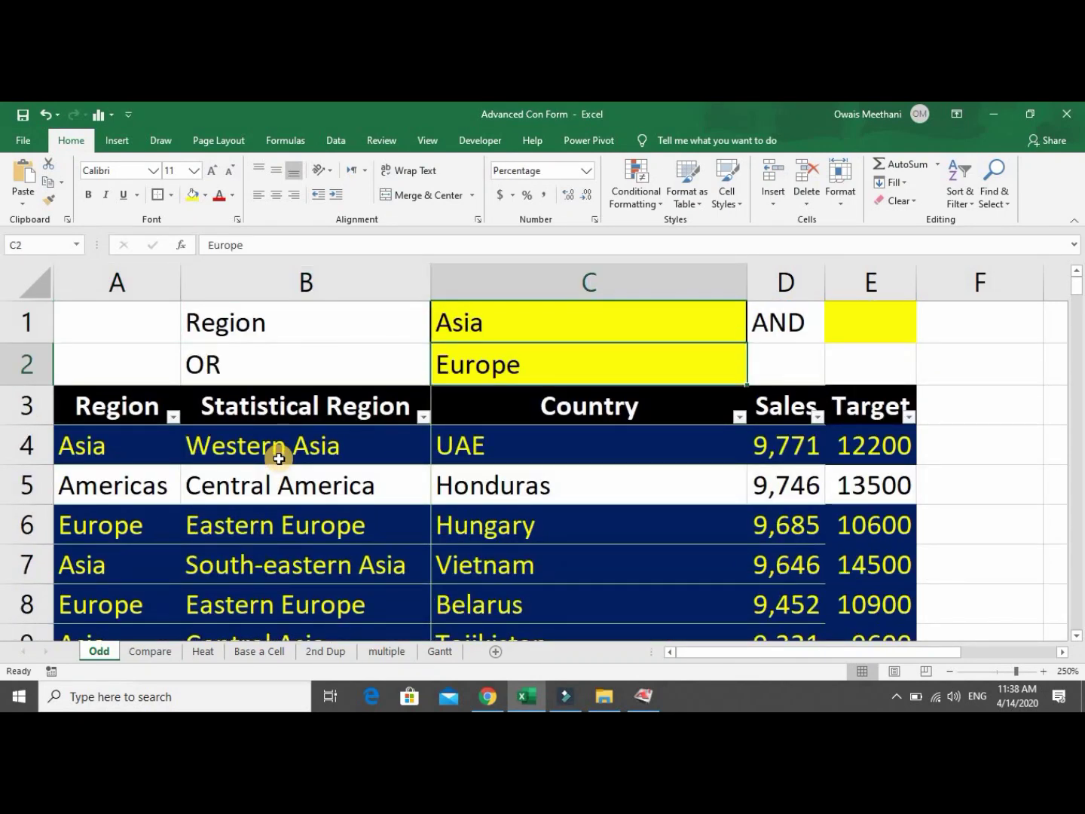
pyautogui.write('Americas')
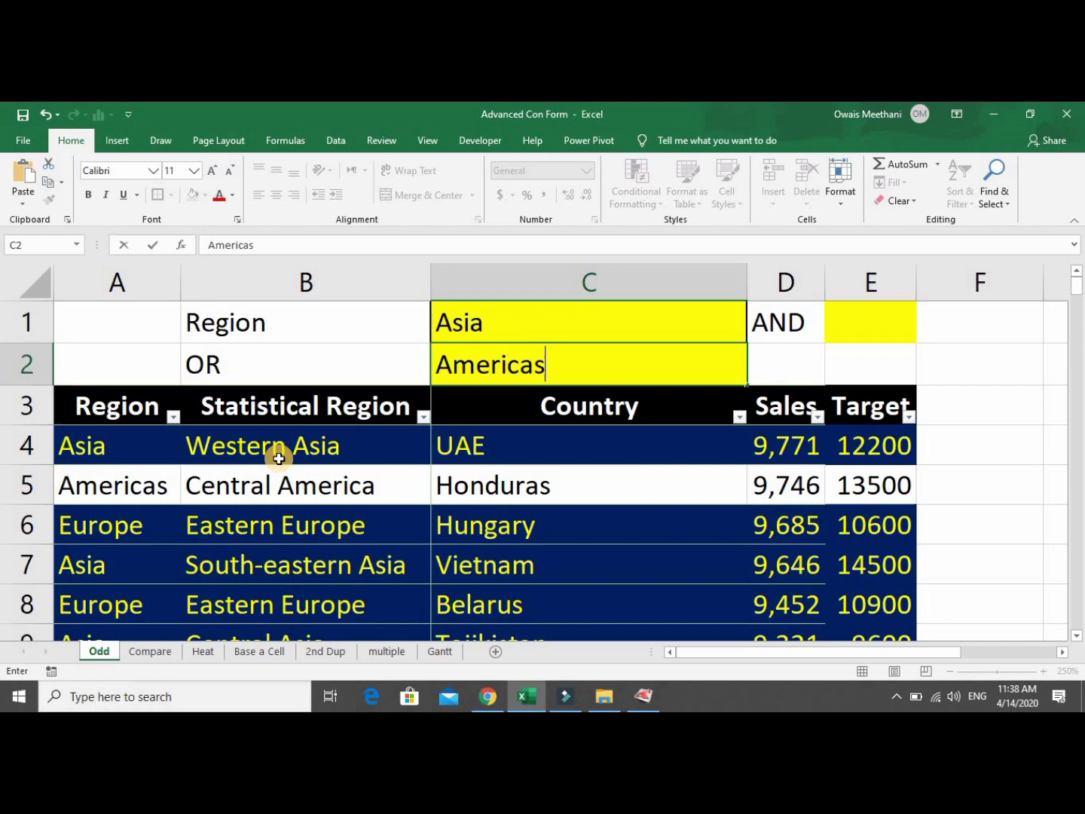
pyautogui.press('Return')
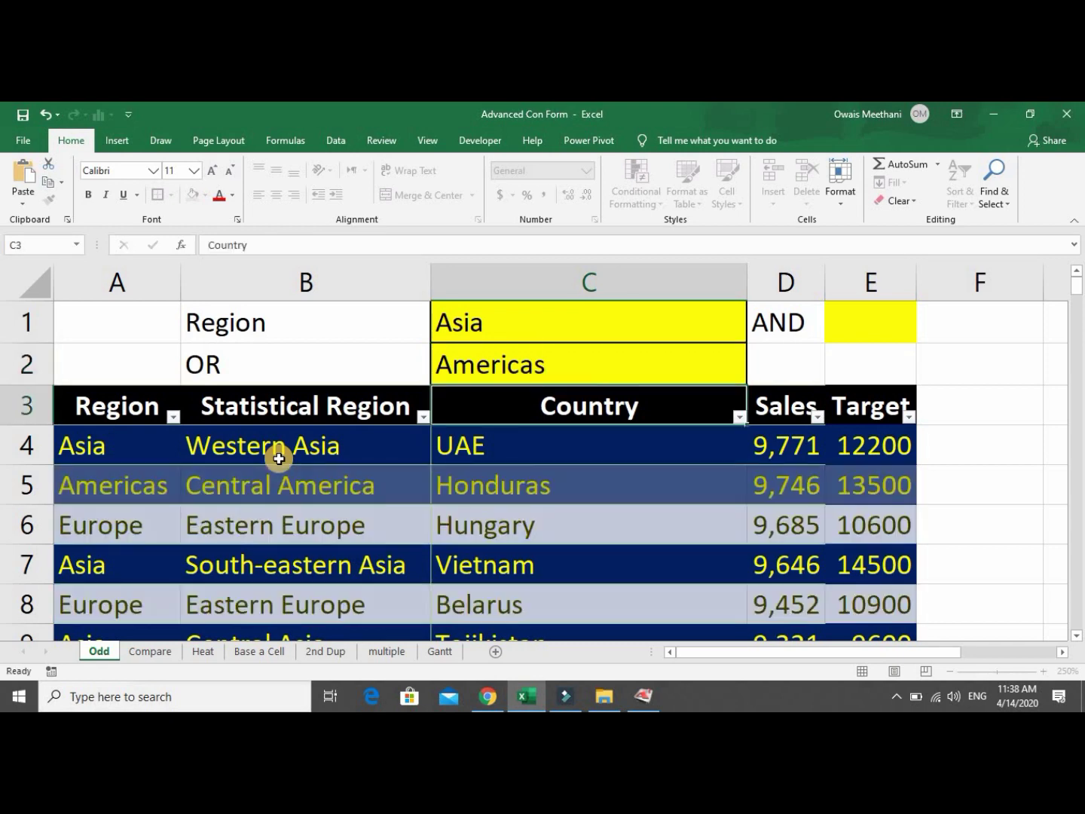
# Enter Africa in the yellow region input cell C1.
pyautogui.press('Down')
pyautogui.press('Down')
pyautogui.press('Left')
pyautogui.press('Left')
pyautogui.press('Down')
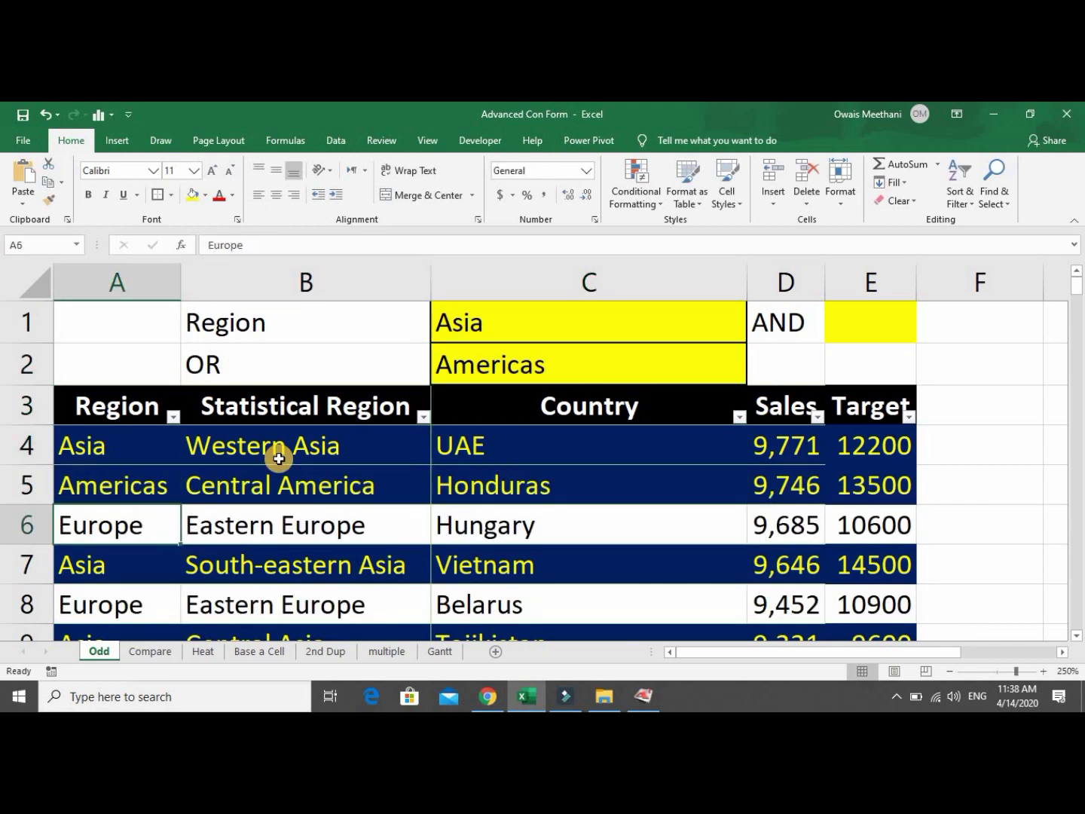
pyautogui.press('Down')
pyautogui.press('Up')
pyautogui.press('Up')
pyautogui.press('Up')
pyautogui.press('Up')
pyautogui.press('Up')
pyautogui.press('Up')
pyautogui.press('Right')
pyautogui.press('Right')
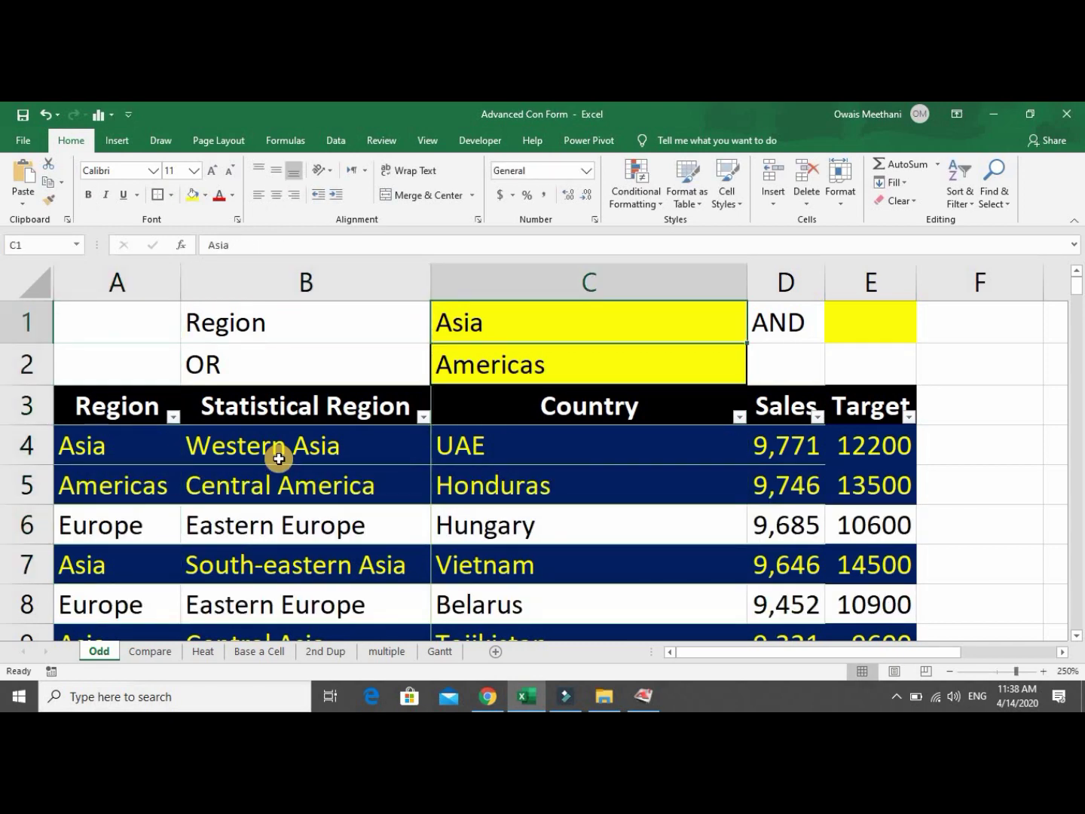
pyautogui.write('Africa')
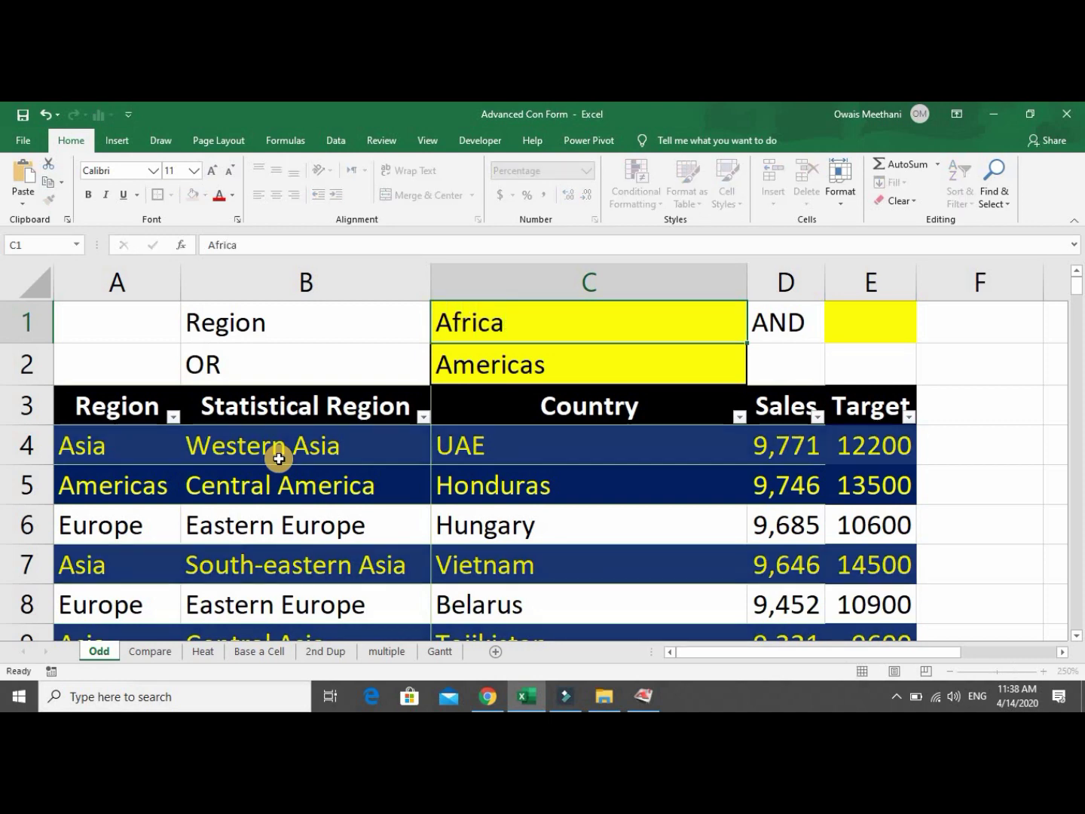
pyautogui.press('Return')
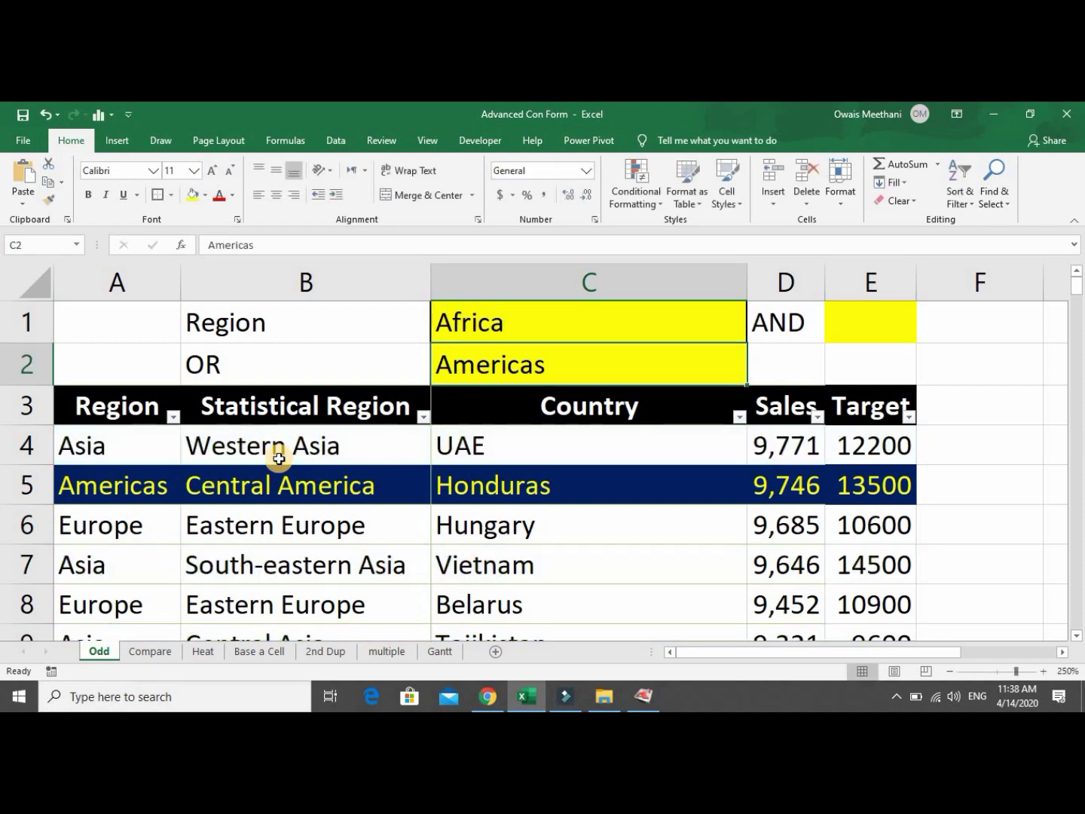
# Examine the row formatting for Africa and Americas down the table to row 26, and return to cell A1.
pyautogui.press('Down')
pyautogui.press('Down')
pyautogui.press('Down')
pyautogui.press('Down')
pyautogui.press('Down')
pyautogui.press('Down')
pyautogui.press('Down')
pyautogui.press('Down')
pyautogui.press('Down')
pyautogui.press('Down')
pyautogui.press('Down')
pyautogui.press('Down')
pyautogui.press('Down')
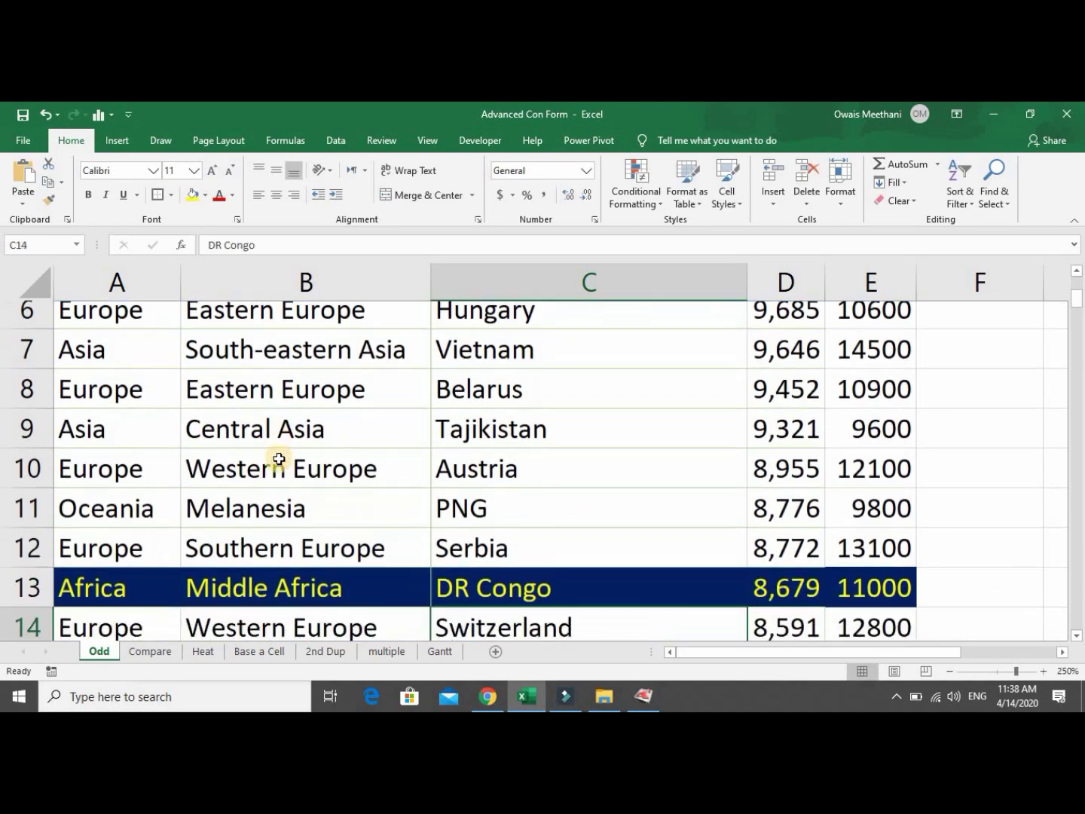
pyautogui.press('Up')
pyautogui.press('Up')
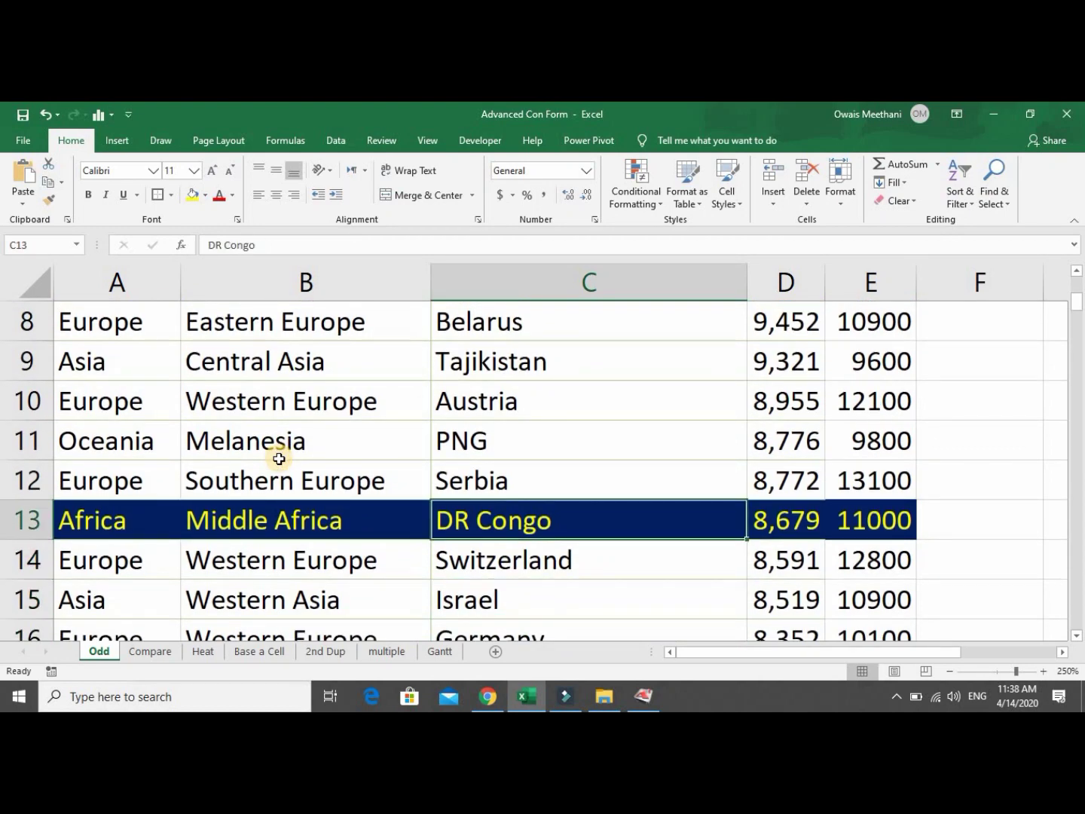
pyautogui.press('Left')
pyautogui.press('Left')
pyautogui.press('Up')
pyautogui.press('Down')
pyautogui.press('Down')
pyautogui.press('Down')
pyautogui.press('Down')
pyautogui.press('Down')
pyautogui.press('Down')
pyautogui.press('Down')
pyautogui.press('Down')
pyautogui.press('Down')
pyautogui.press('Down')
pyautogui.press('Down')
pyautogui.press('Down')
pyautogui.press('Down')
pyautogui.press('Down')
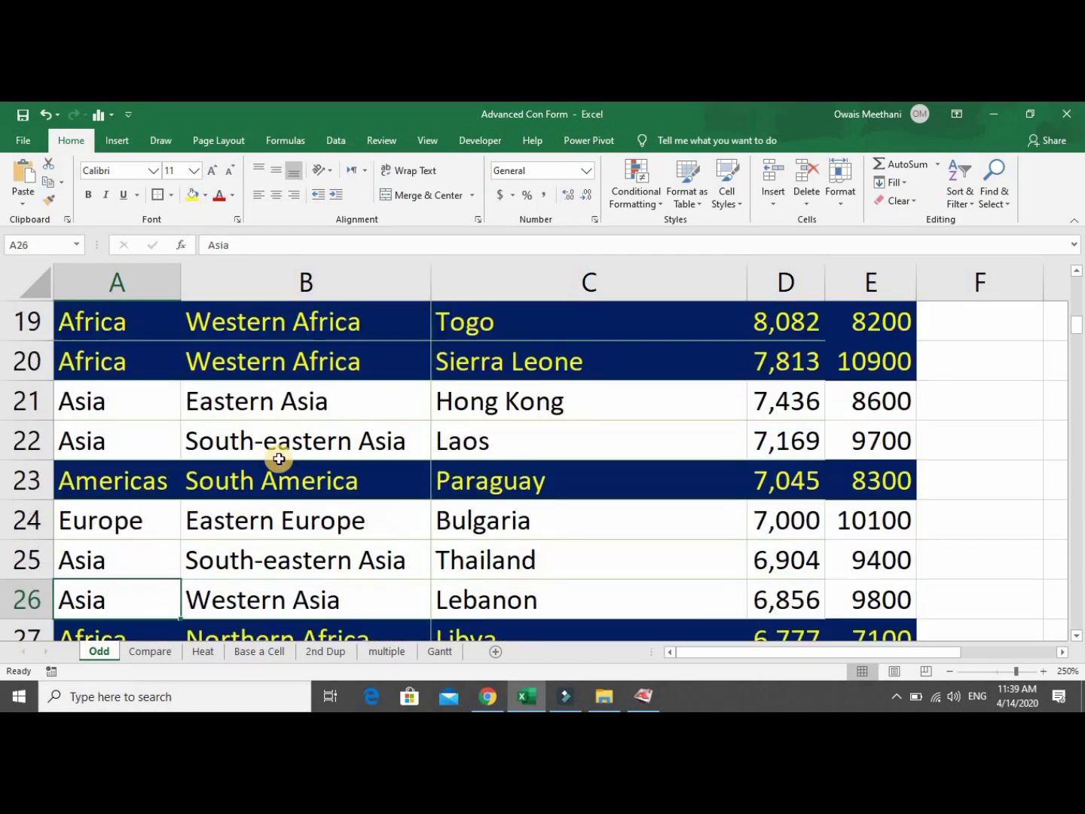
pyautogui.press('Up')
pyautogui.press('Up')
pyautogui.press('Up')
pyautogui.press('Up')
pyautogui.press('Up')
pyautogui.press('Up')
pyautogui.press('Up')
pyautogui.press('Up')
pyautogui.press('Up')
pyautogui.press('Up')
pyautogui.press('Up')
pyautogui.press('Up')
pyautogui.press('Up')
pyautogui.press('Up')
pyautogui.press('Up')
pyautogui.press('Up')
pyautogui.press('Up')
pyautogui.press('Up')
pyautogui.press('Up')
pyautogui.press('Up')
pyautogui.press('Up')
pyautogui.press('Up')
pyautogui.press('Up')
pyautogui.press('Up')
pyautogui.press('Up')
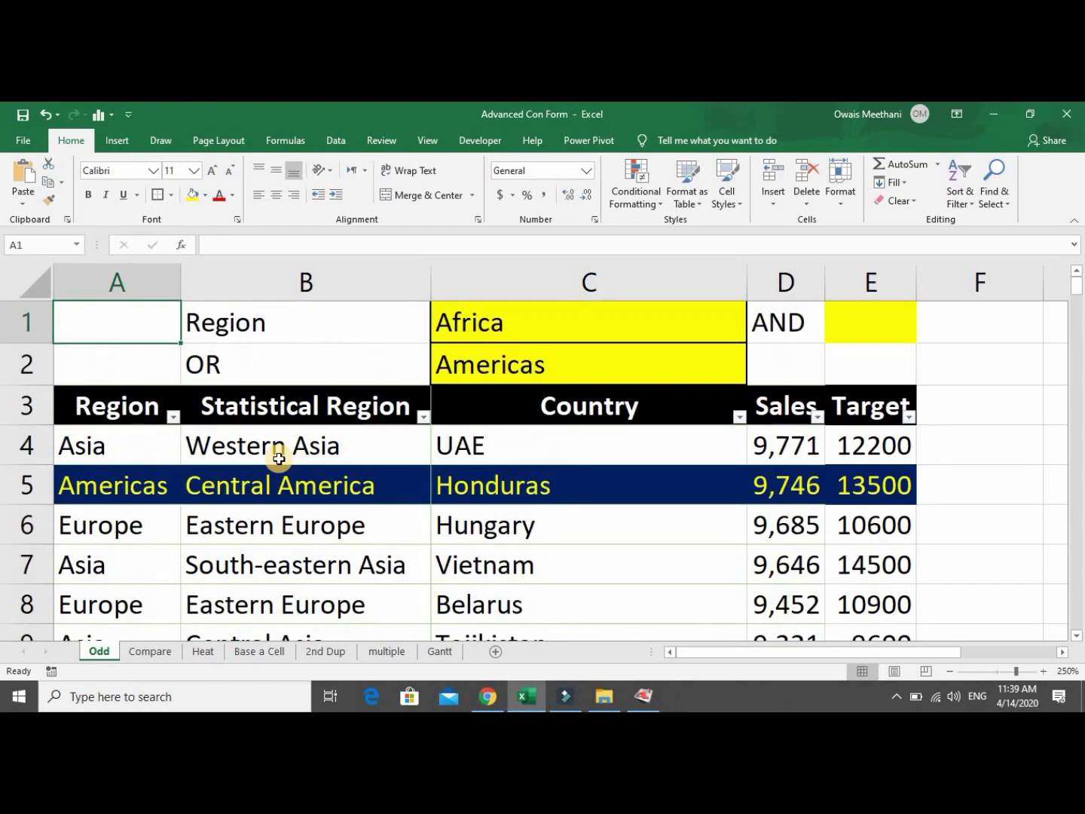
# Start a test OR formula in cell G1 with $A4=$C$1 as its first condition.
pyautogui.press('Right')
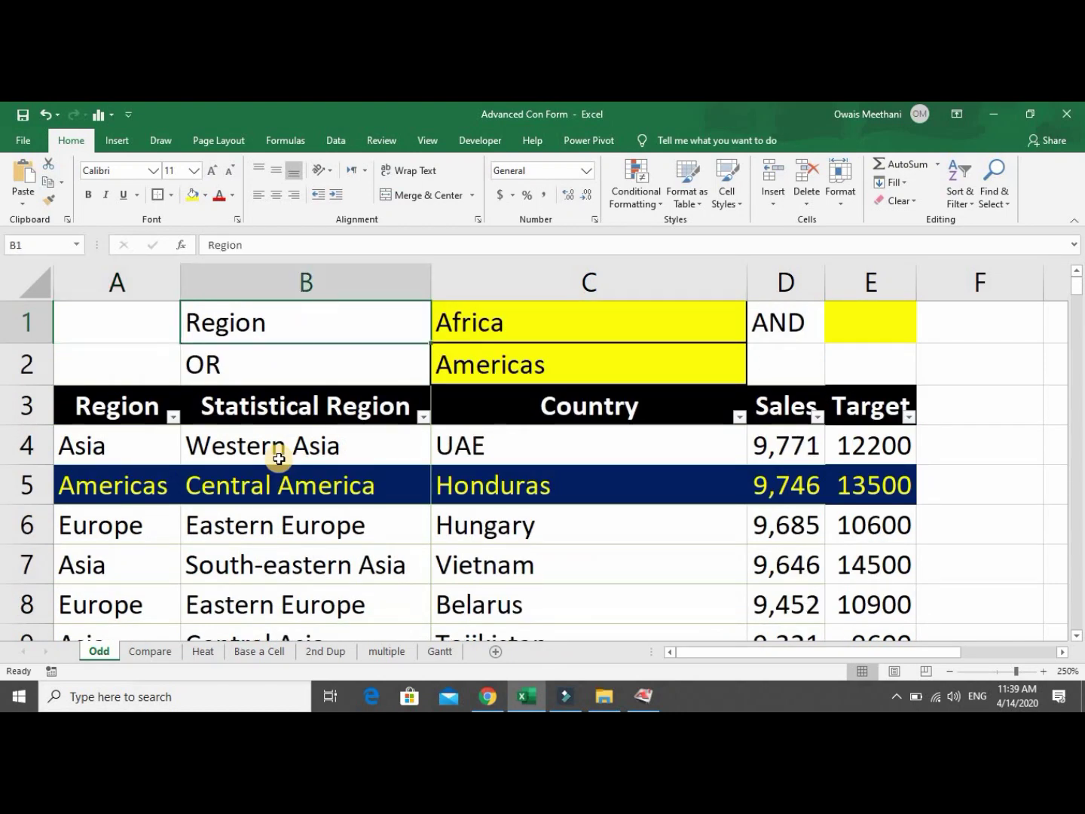
pyautogui.press('Right')
pyautogui.press('Down')
pyautogui.press('Up')
pyautogui.press('Down')
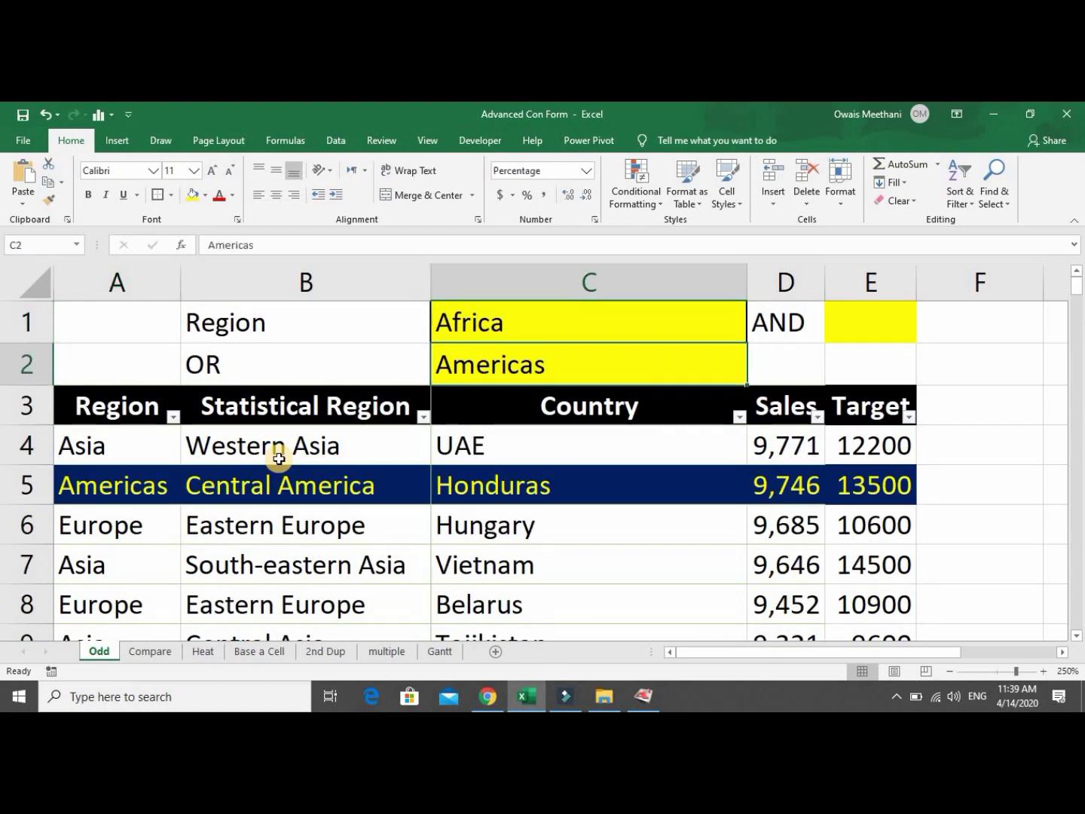
pyautogui.press('Up')
pyautogui.press('Right')
pyautogui.press('Right')
pyautogui.press('Right')
pyautogui.press('Right')
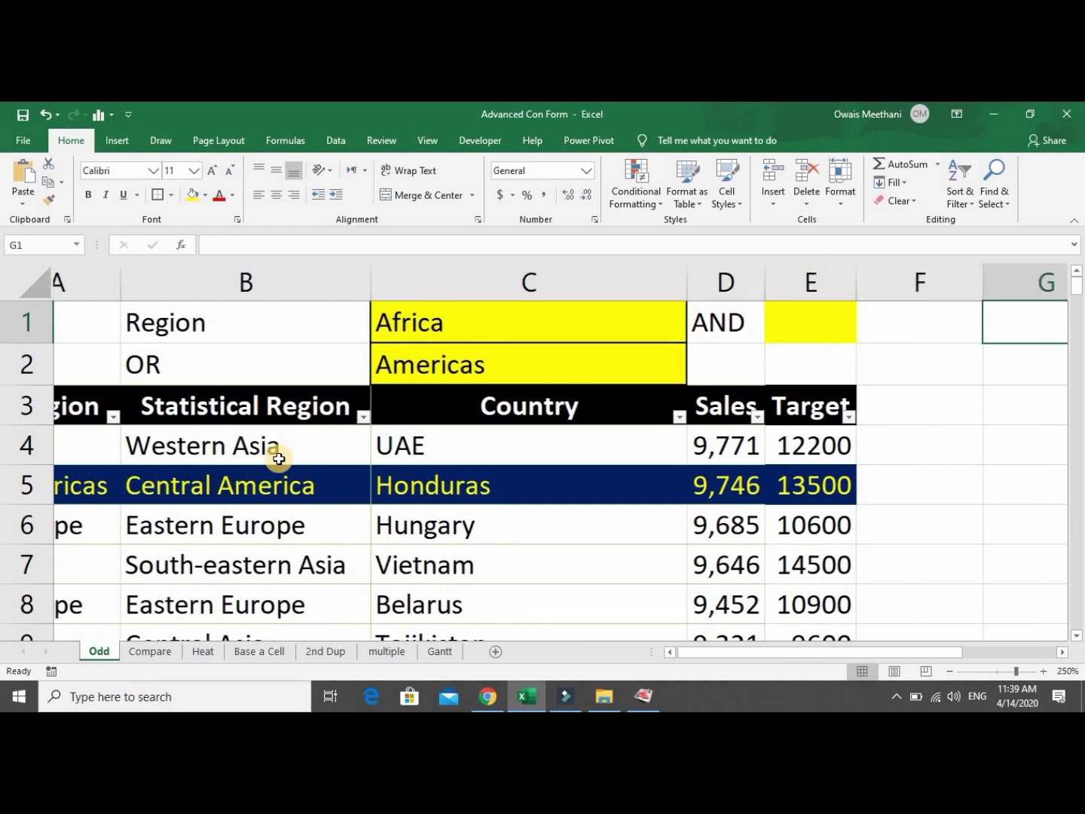
pyautogui.write('=')
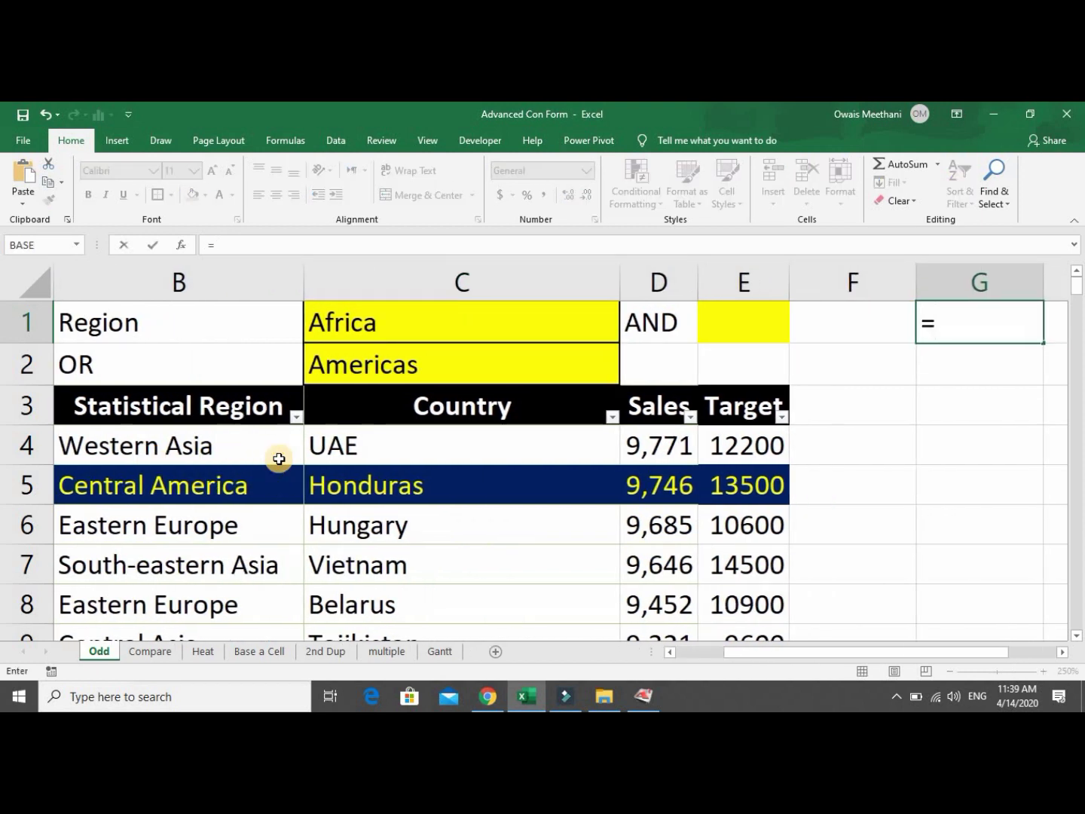
pyautogui.write('OR(')
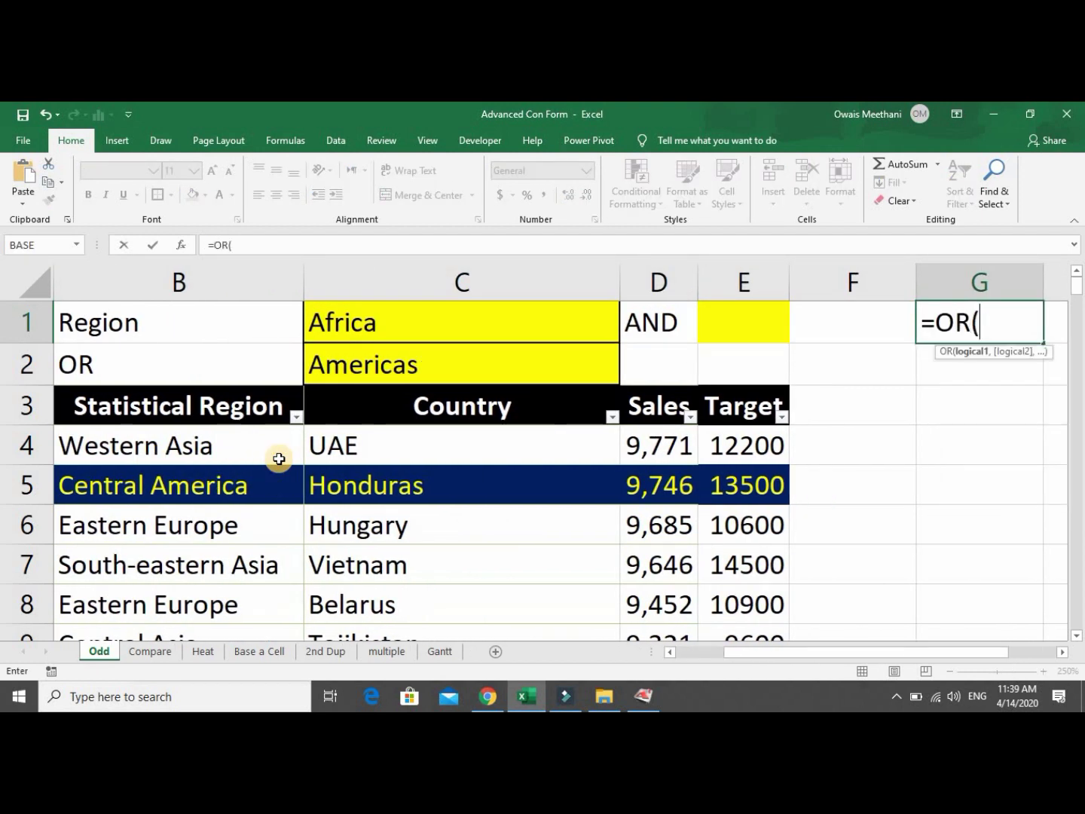
pyautogui.write('A4')
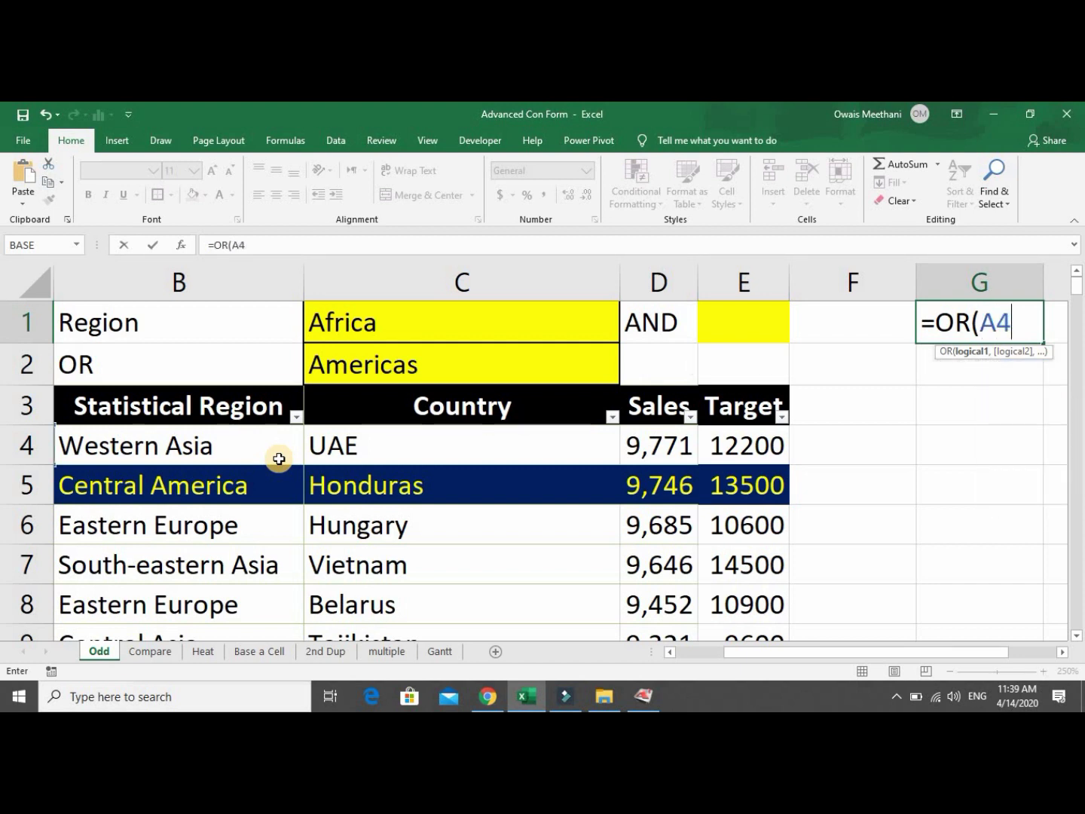
pyautogui.press('F4')
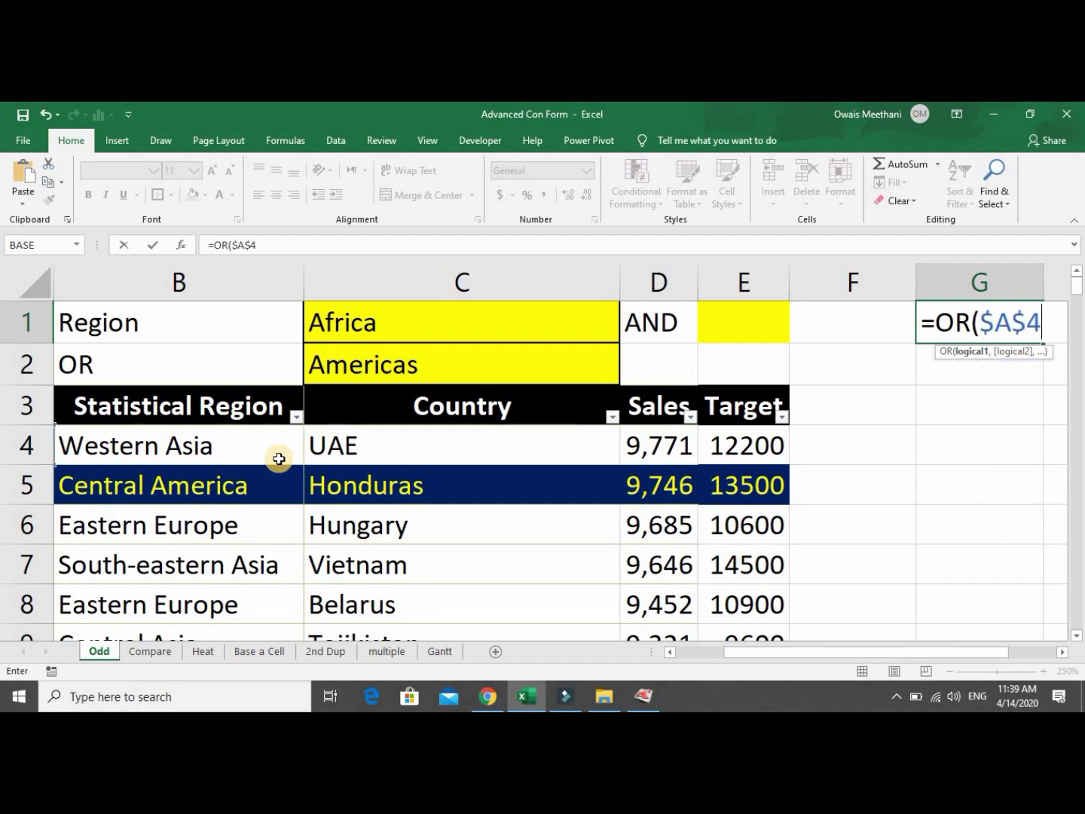
pyautogui.press('F4')
pyautogui.press('F4')
pyautogui.write('=')
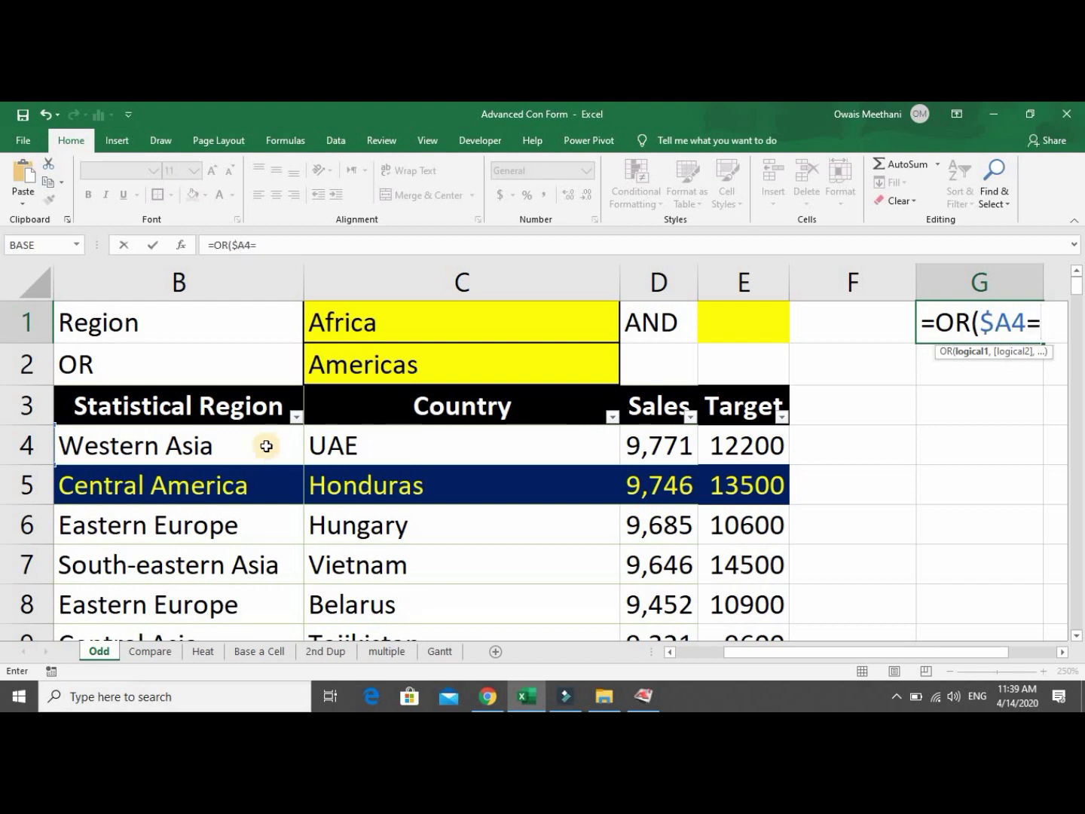
pyautogui.click(317, 327)
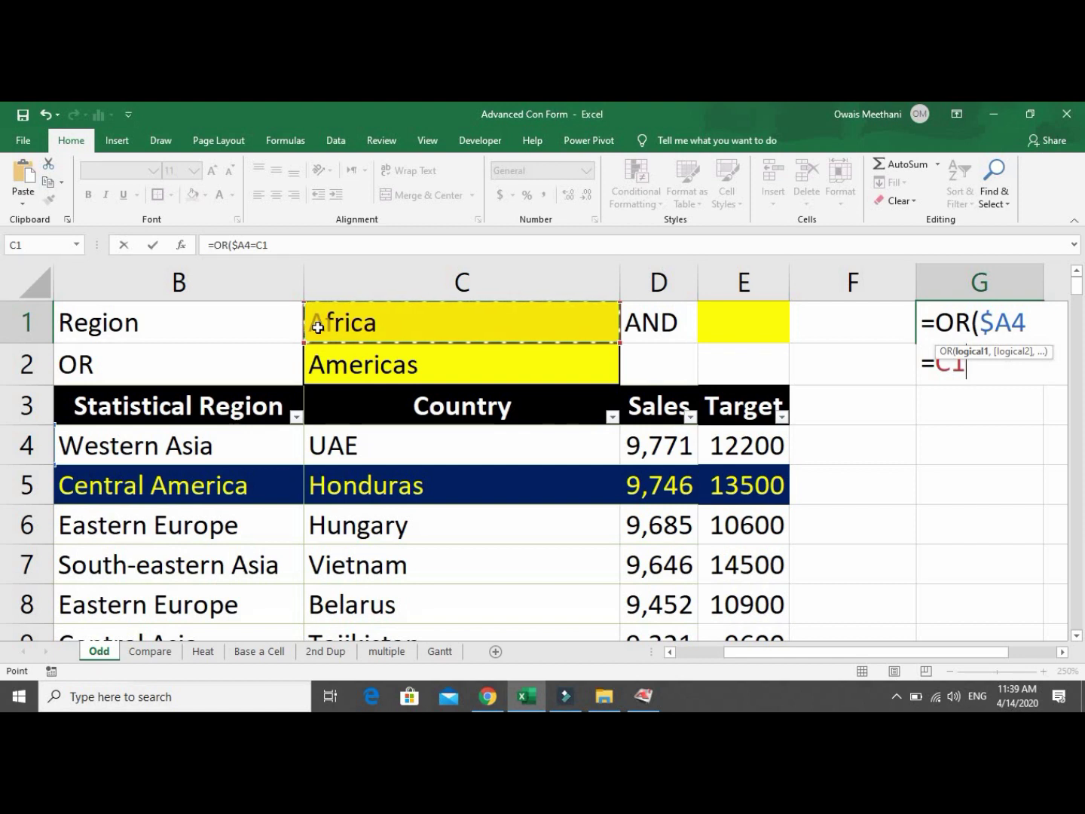
pyautogui.press('F4')
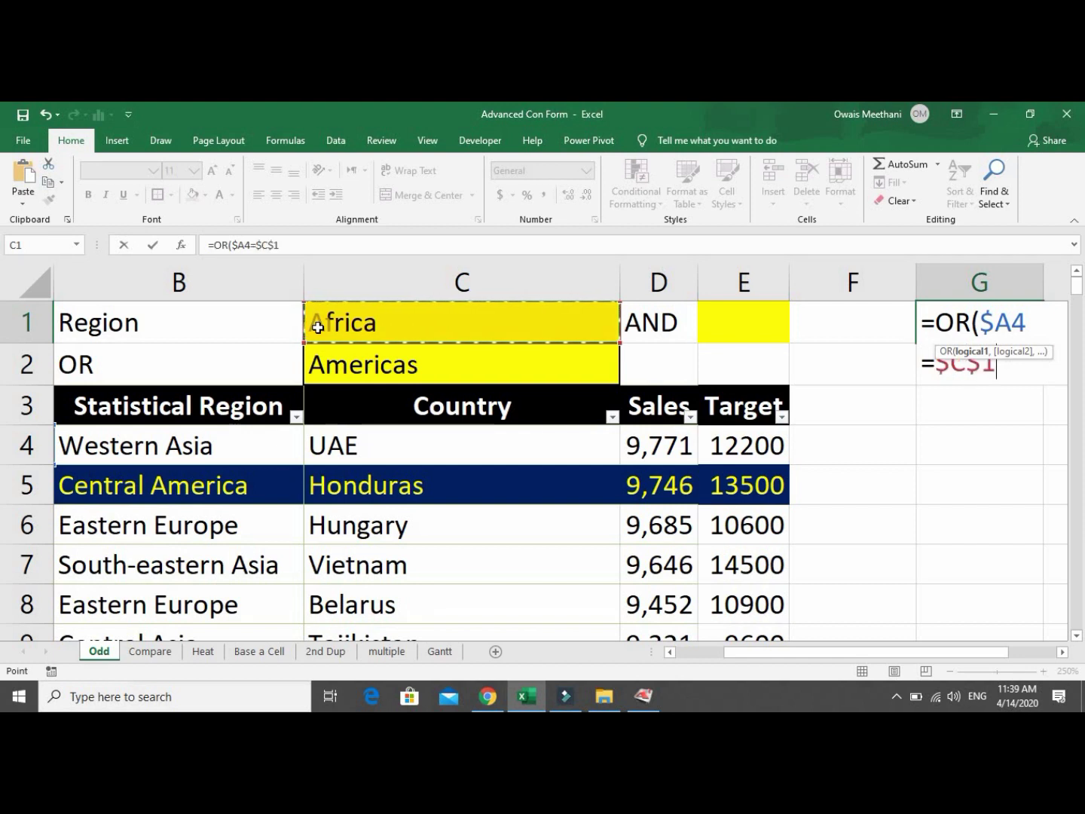
pyautogui.write(',')
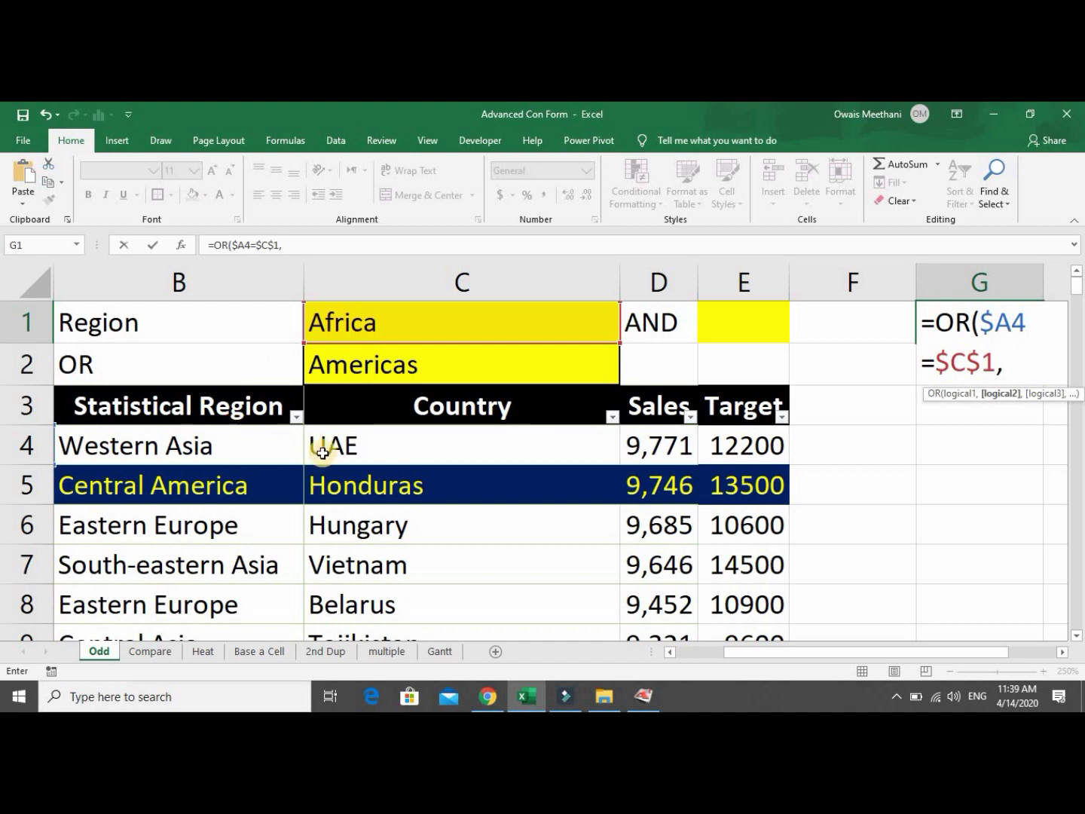
# Complete the test formula in G1 as =OR($A4=$C$1,$A4=$C$2), and clear the cell.
pyautogui.click(279, 448)
pyautogui.press('Left')
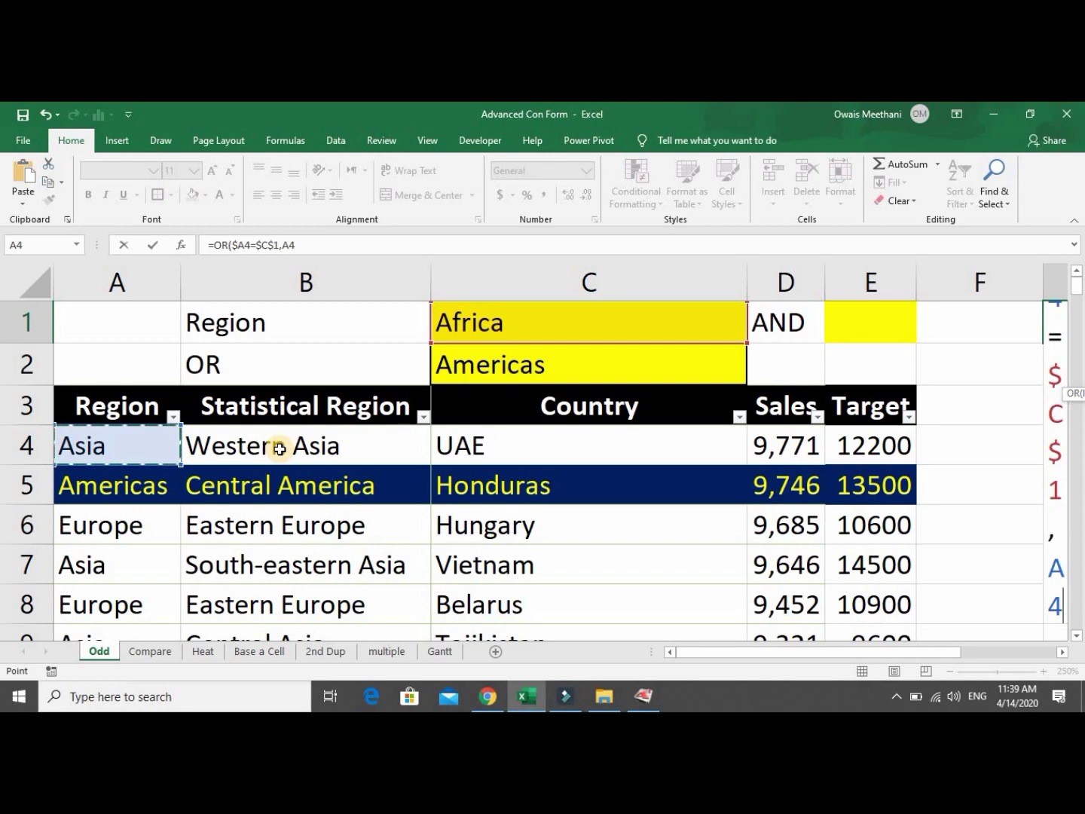
pyautogui.press('F4')
pyautogui.press('F4')
pyautogui.press('F4')
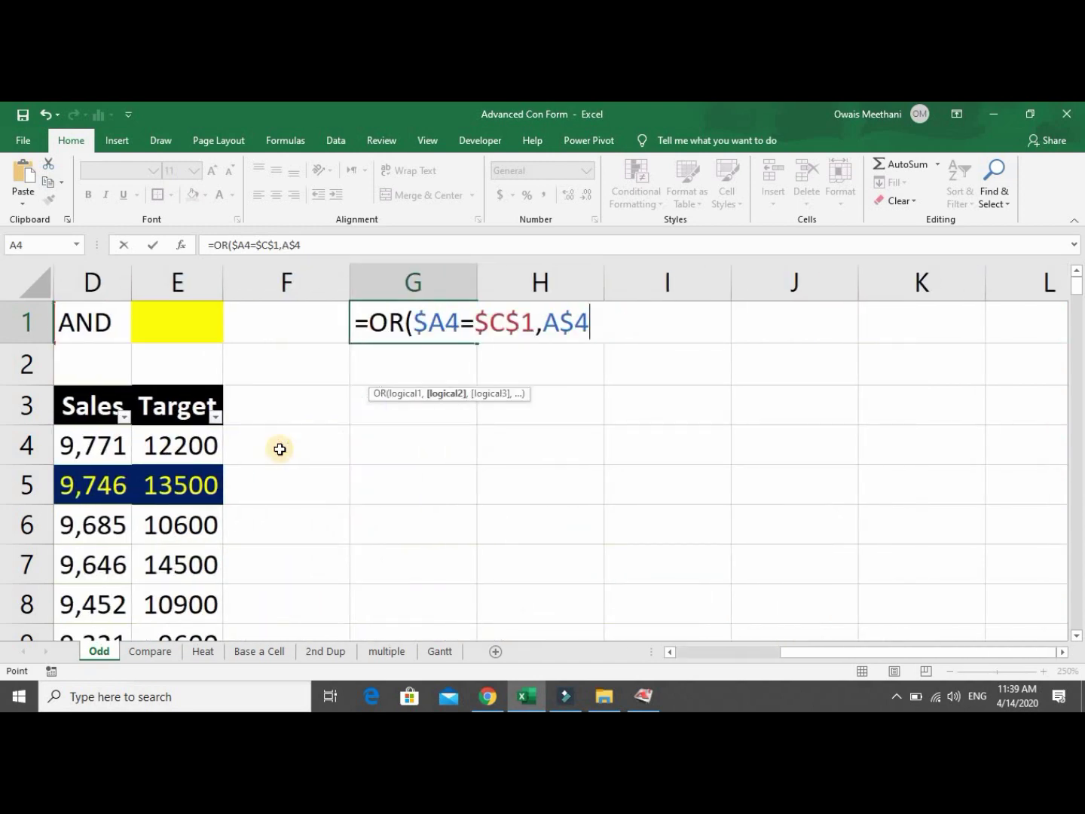
pyautogui.write(',')
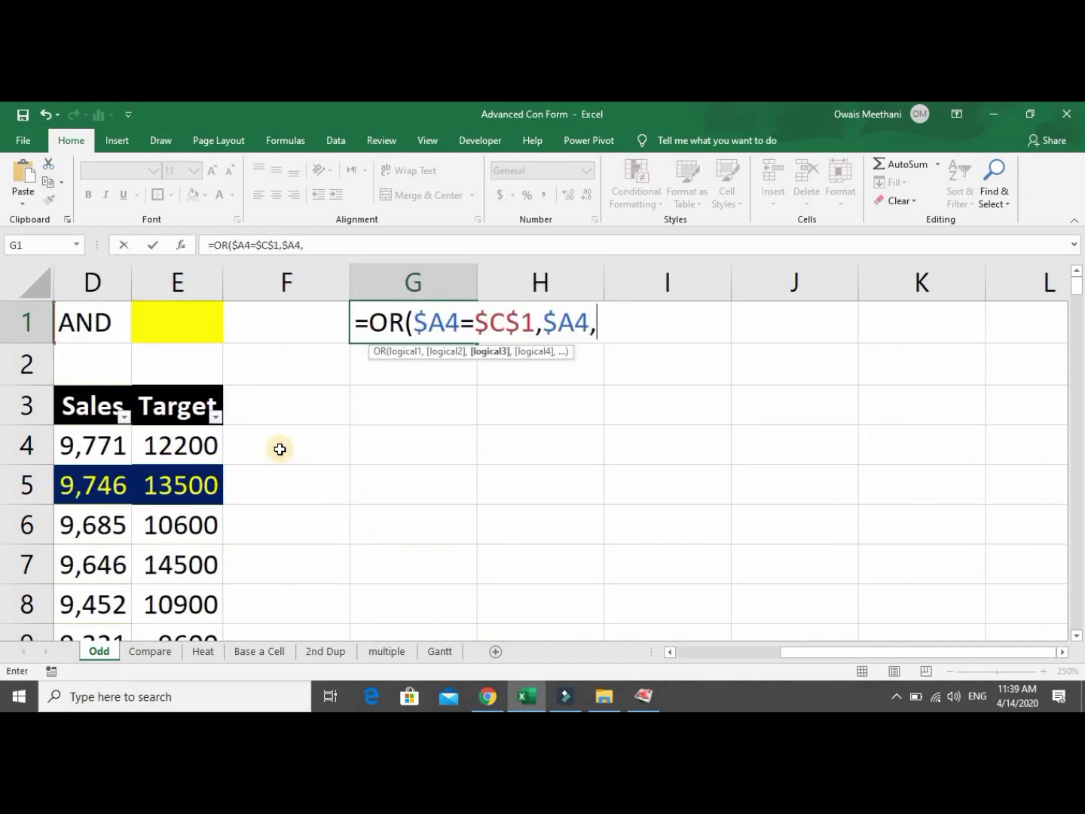
pyautogui.press('BackSpace')
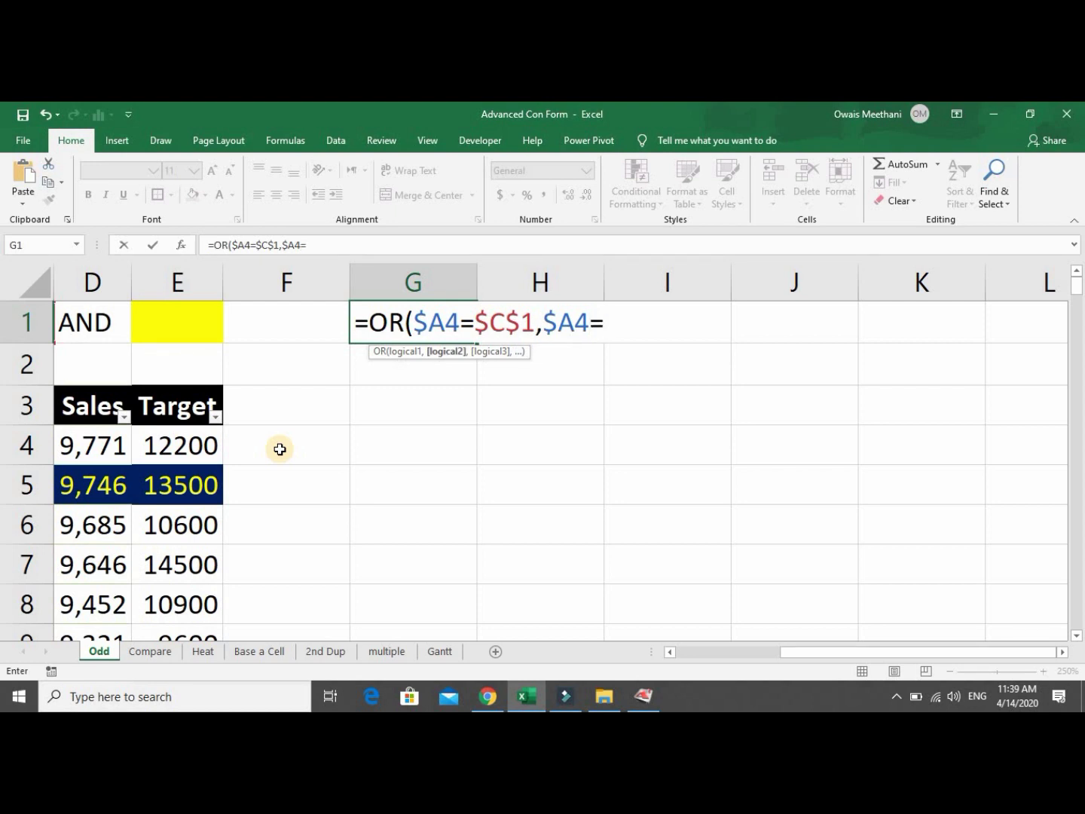
pyautogui.write('=')
pyautogui.press('Left')
pyautogui.press('Left')
pyautogui.press('Left')
pyautogui.press('Left')
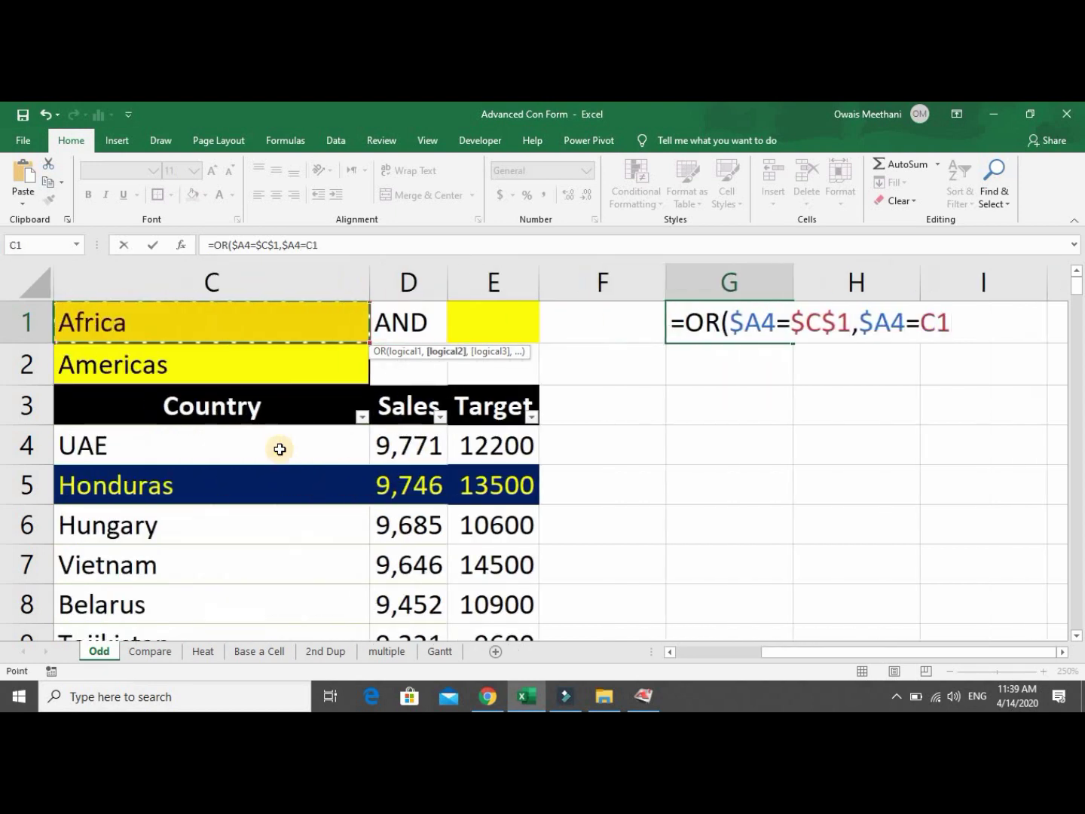
pyautogui.press('Down')
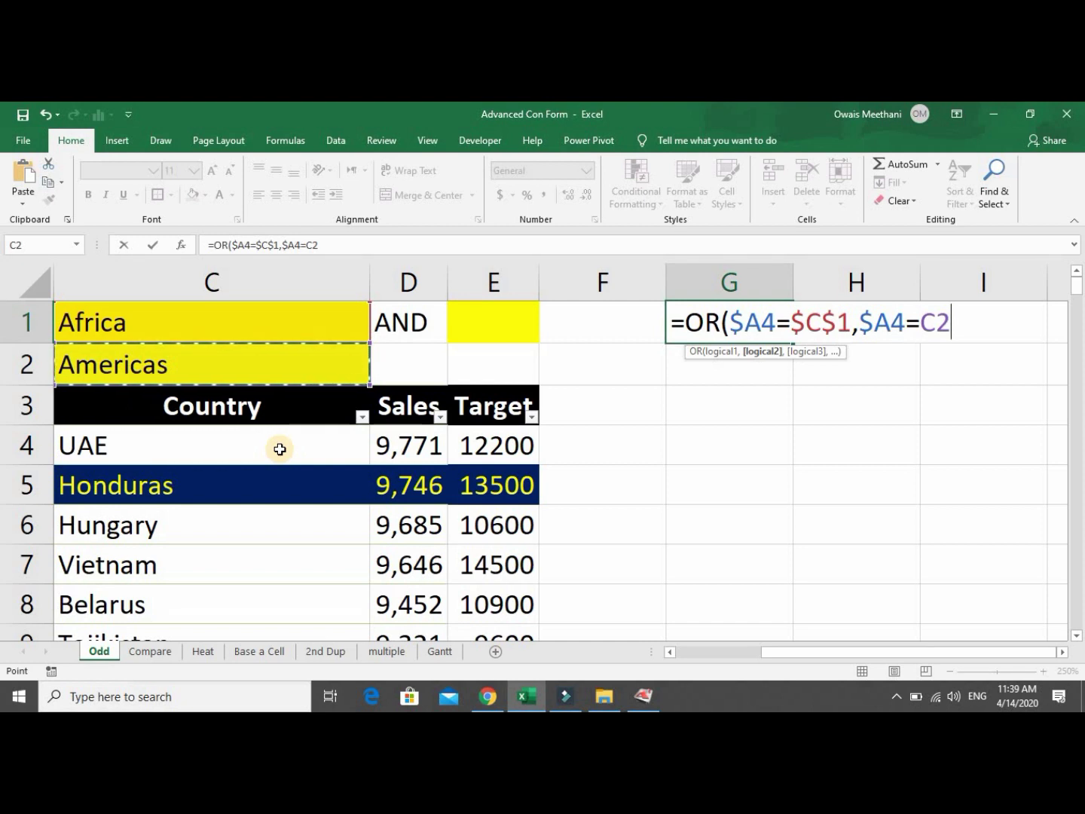
pyautogui.press('F4')
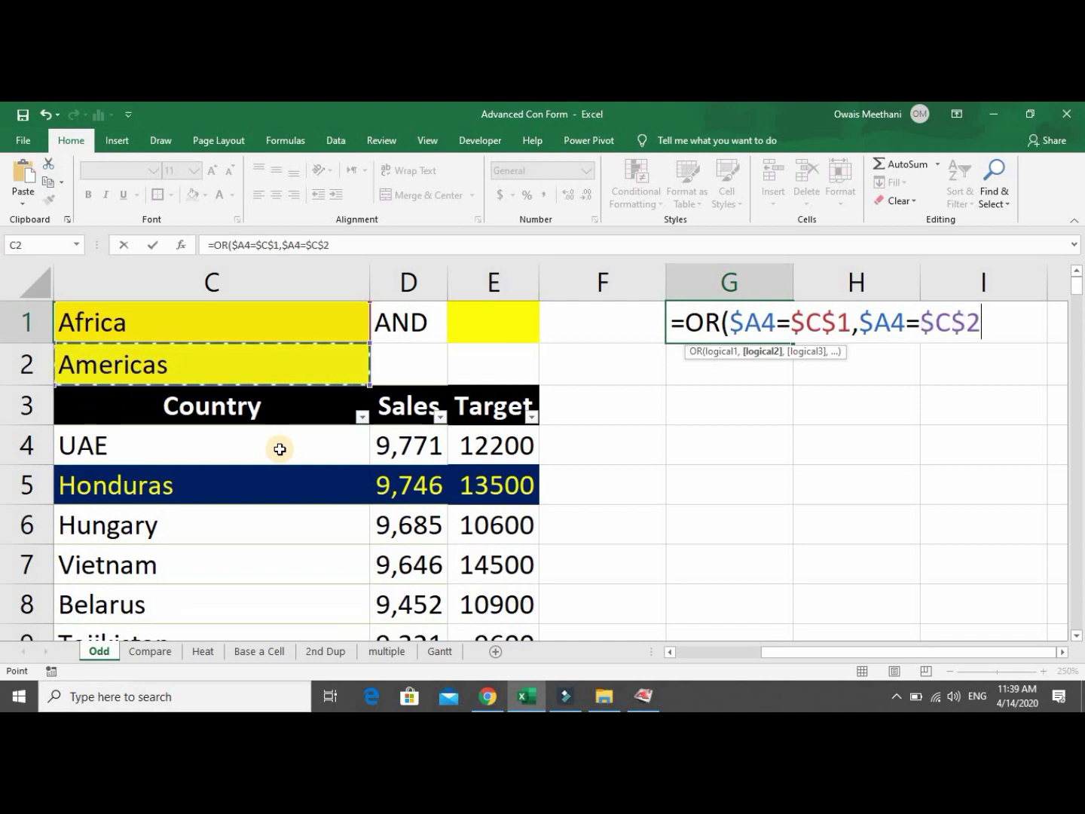
pyautogui.write(')')
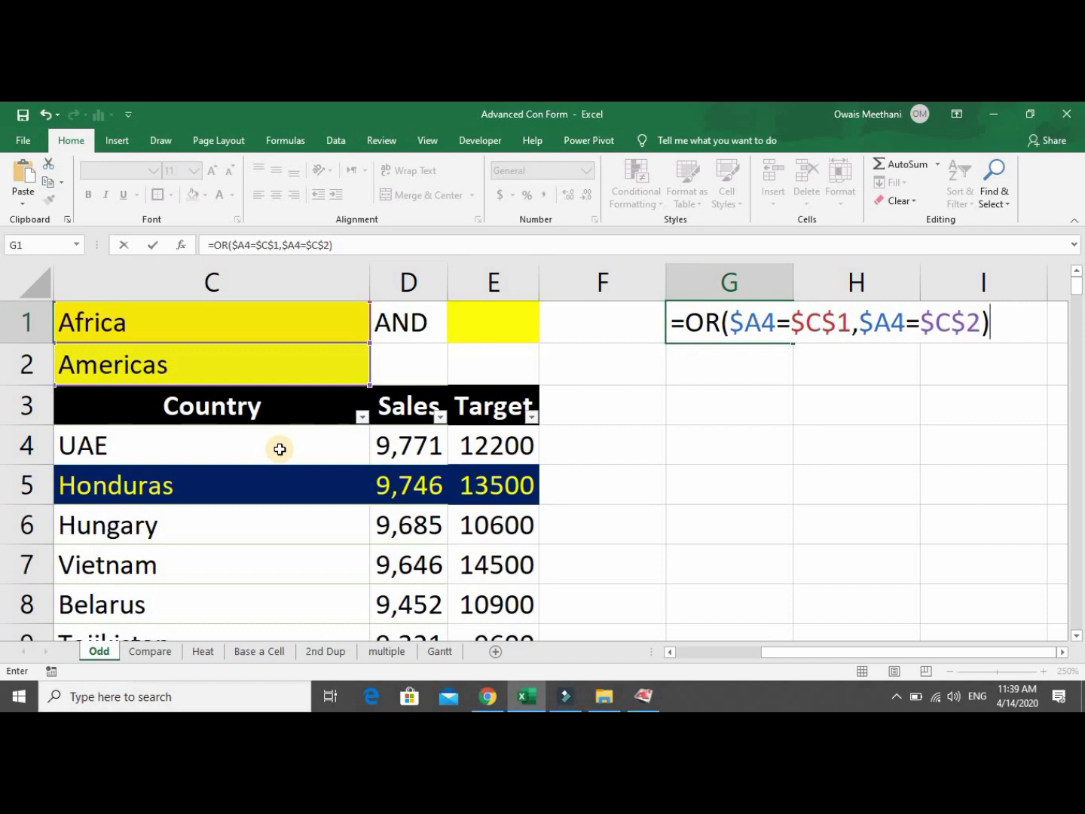
pyautogui.press('Return')
pyautogui.press('Up')
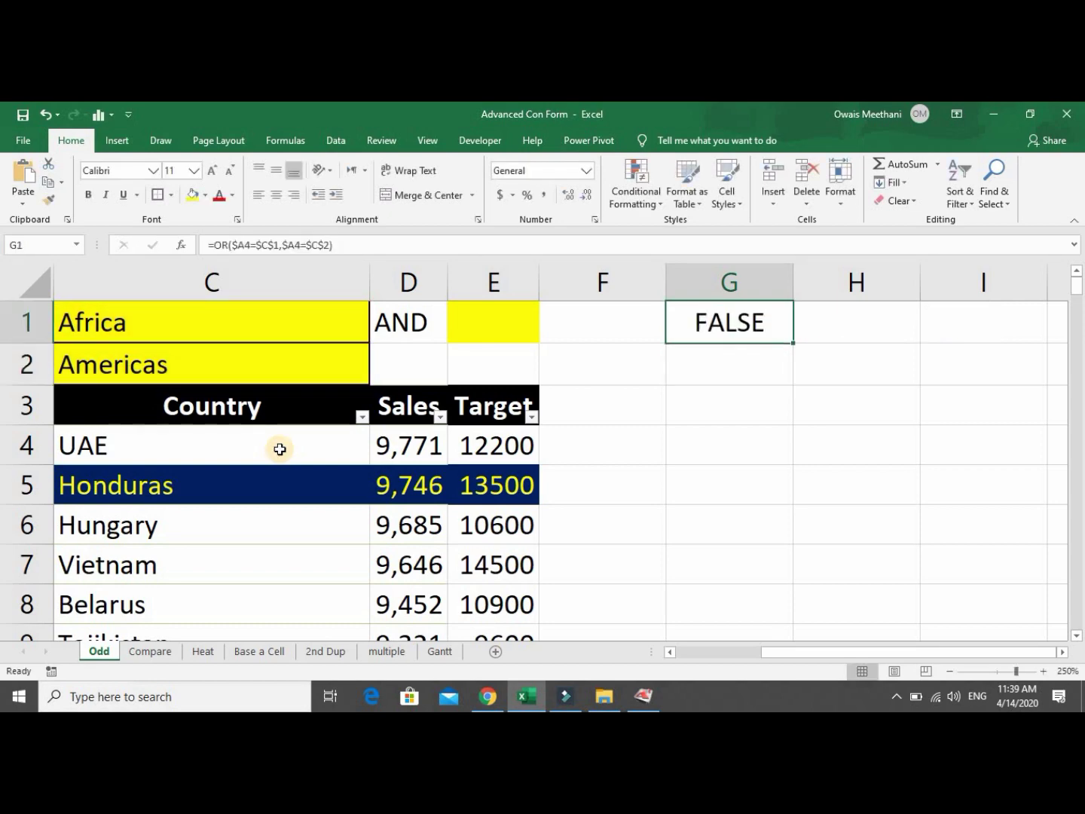
pyautogui.press('Delete')
# Clear the conditional formatting rules from the sales table in A4:E153.
pyautogui.press('Left')
pyautogui.press('Left')
pyautogui.press('Left')
pyautogui.press('Left')
pyautogui.press('Left')
pyautogui.press('Left')
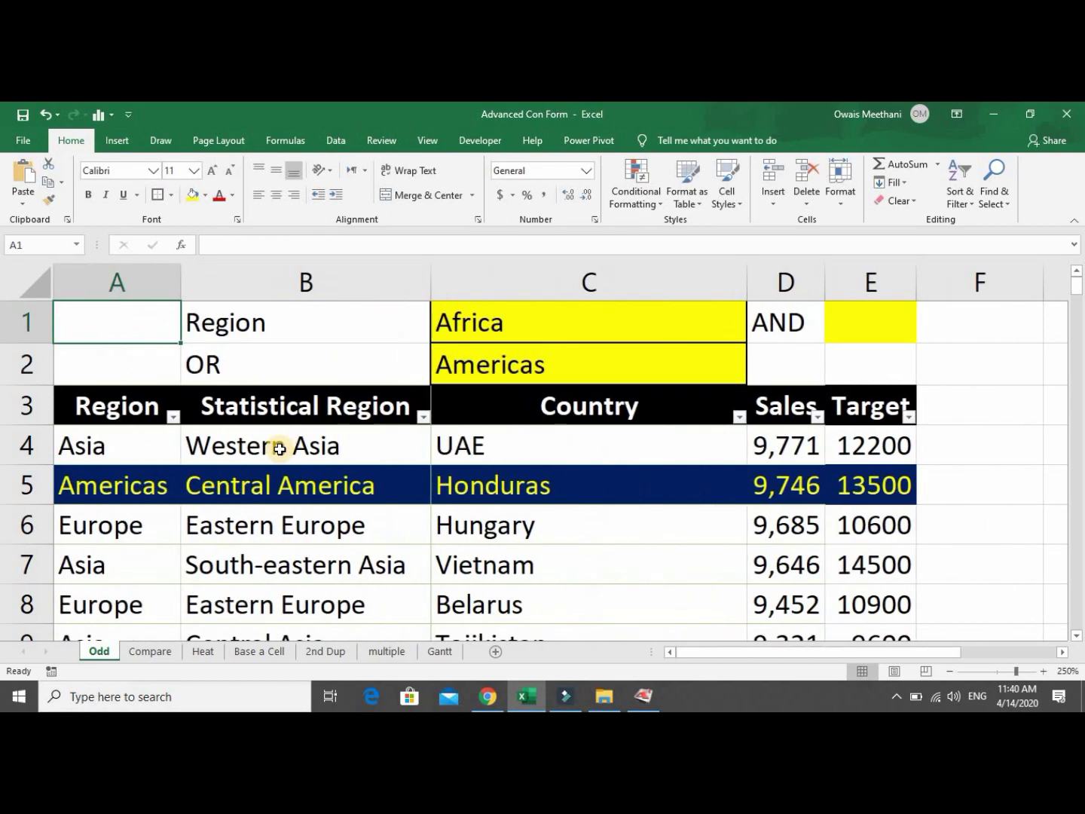
pyautogui.press('Down')
pyautogui.press('Down')
pyautogui.press('Down')
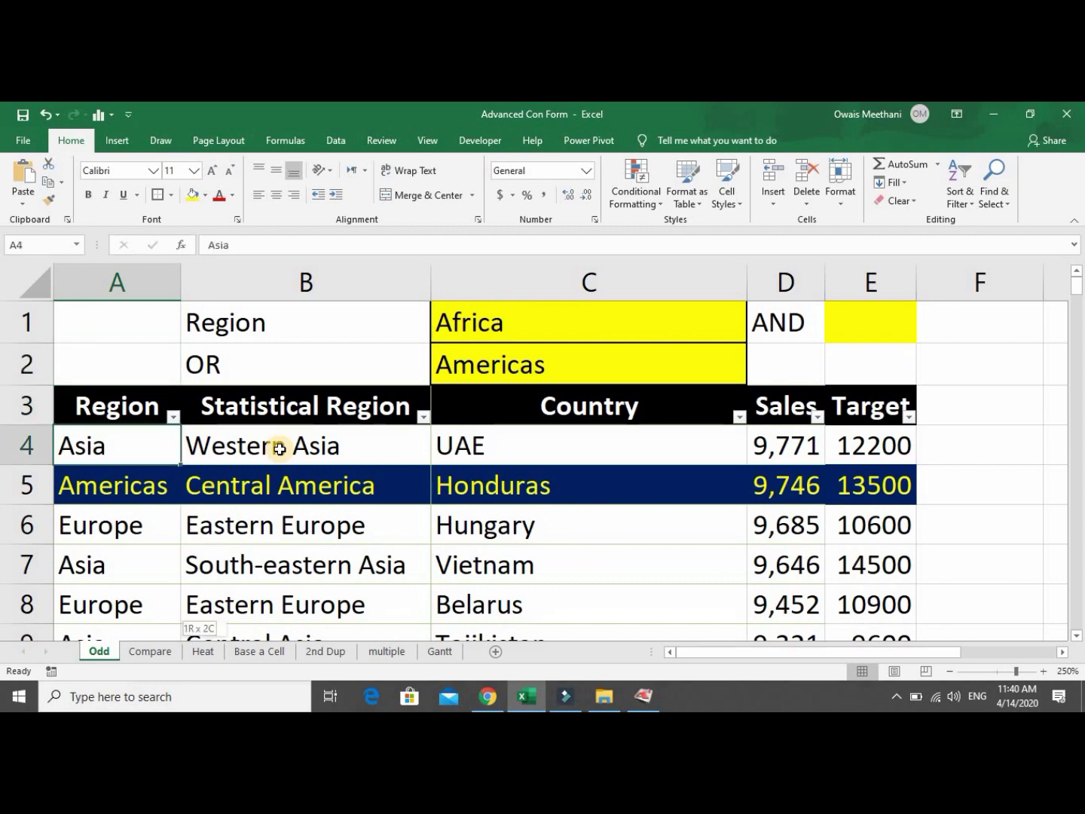
pyautogui.hotkey('ctrl', 'shift', 'Down')
pyautogui.hotkey('ctrl', 'shift', 'Right')
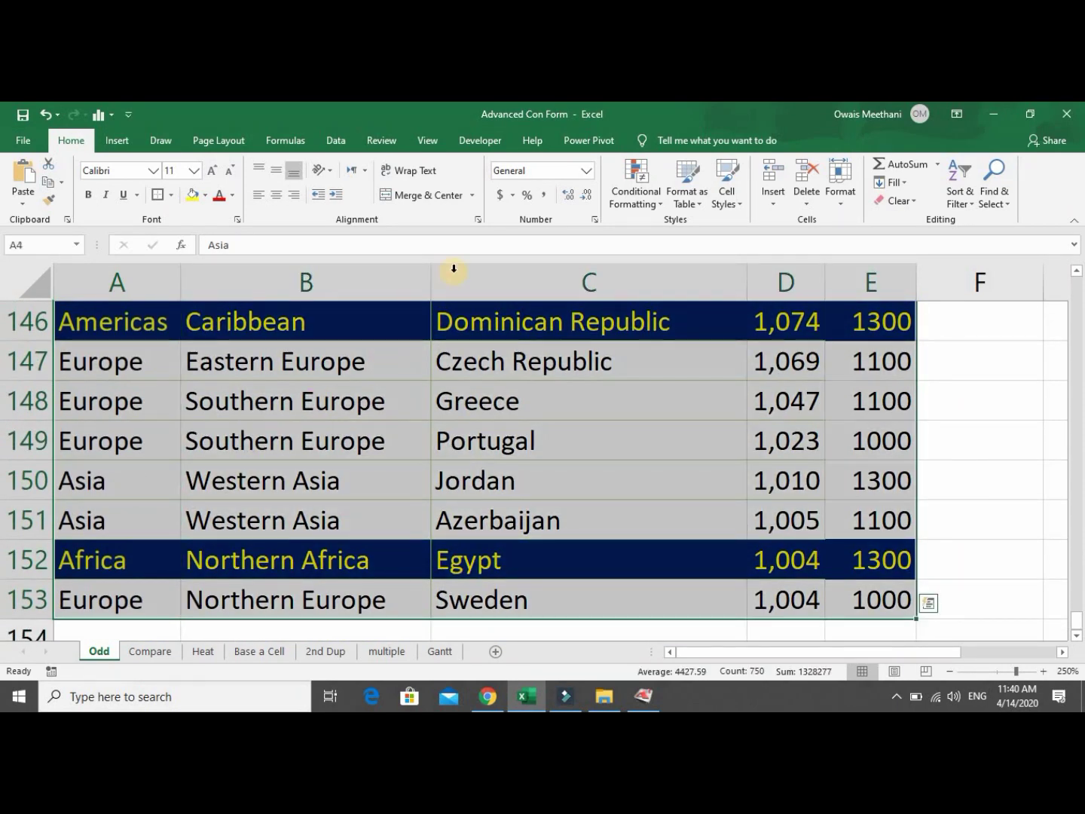
pyautogui.click(624, 208)
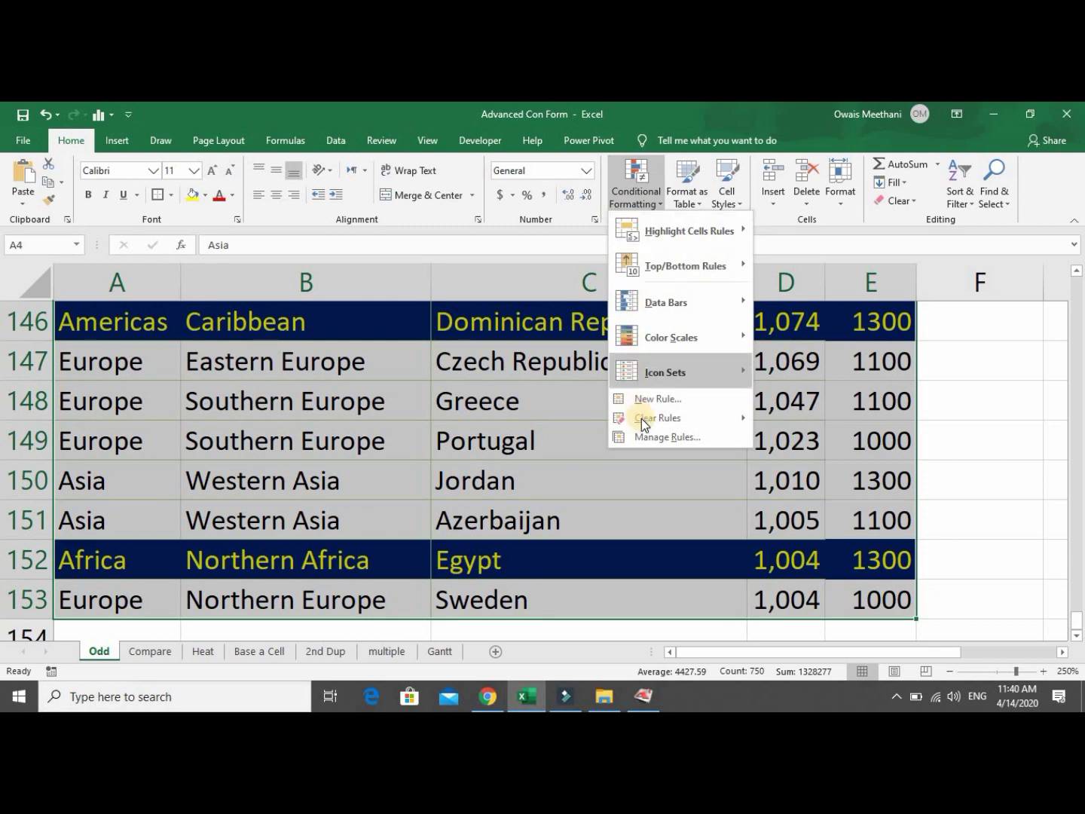
pyautogui.moveTo(631, 417)
pyautogui.click(790, 443)
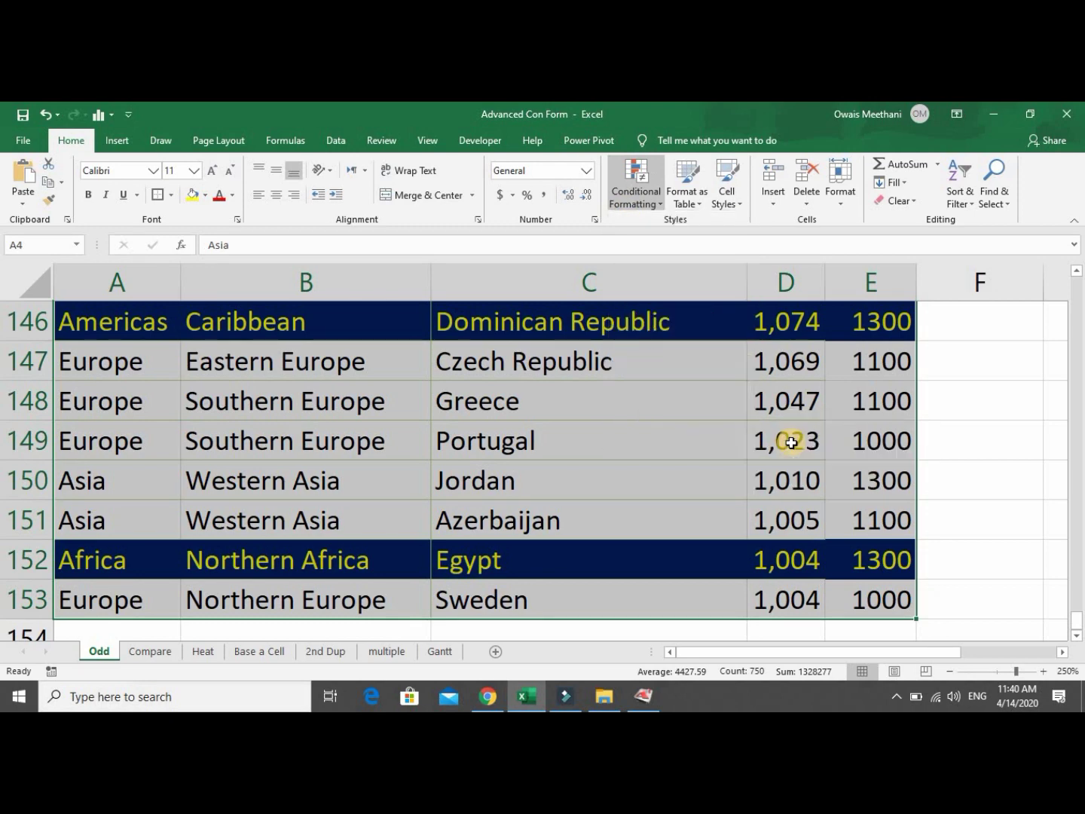
# Examine the AND criterion cell E1 and the OR criteria cells C1 and C2 above the table.
pyautogui.press('Up')
pyautogui.press('Up')
pyautogui.press('Up')
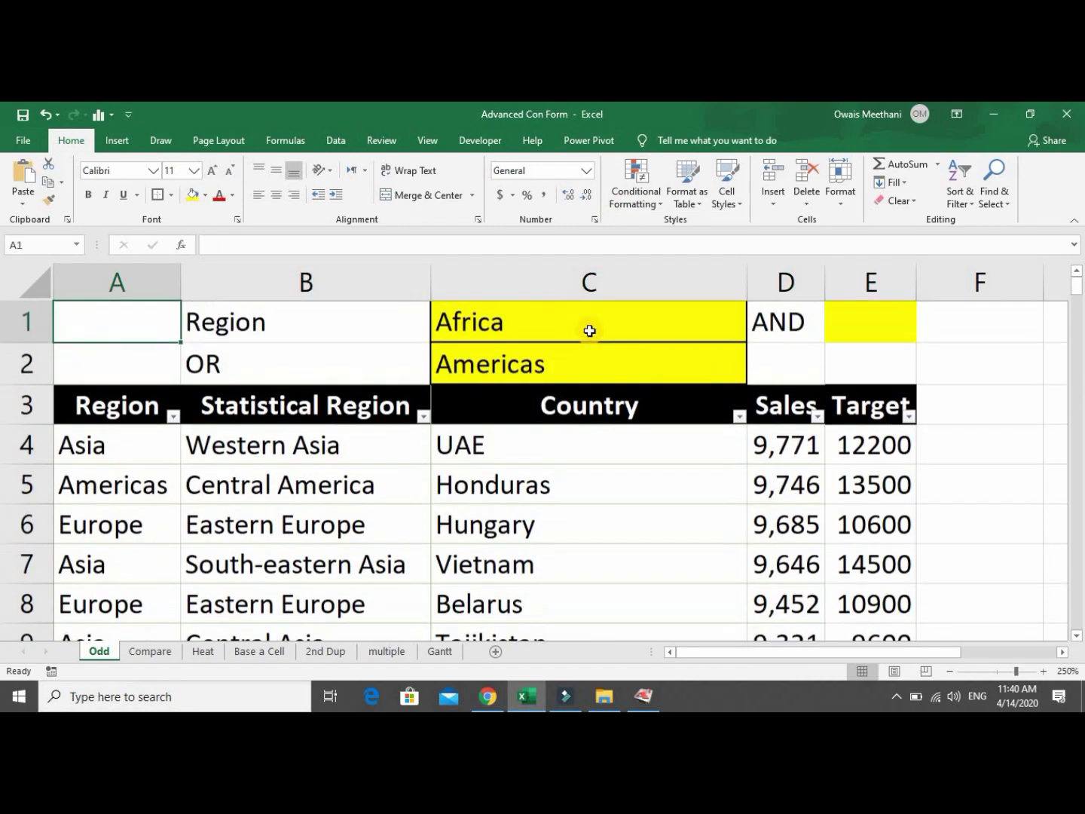
pyautogui.press('Right')
pyautogui.press('Right')
pyautogui.press('Right')
pyautogui.press('Right')
pyautogui.press('Left')
pyautogui.press('Left')
pyautogui.press('Down')
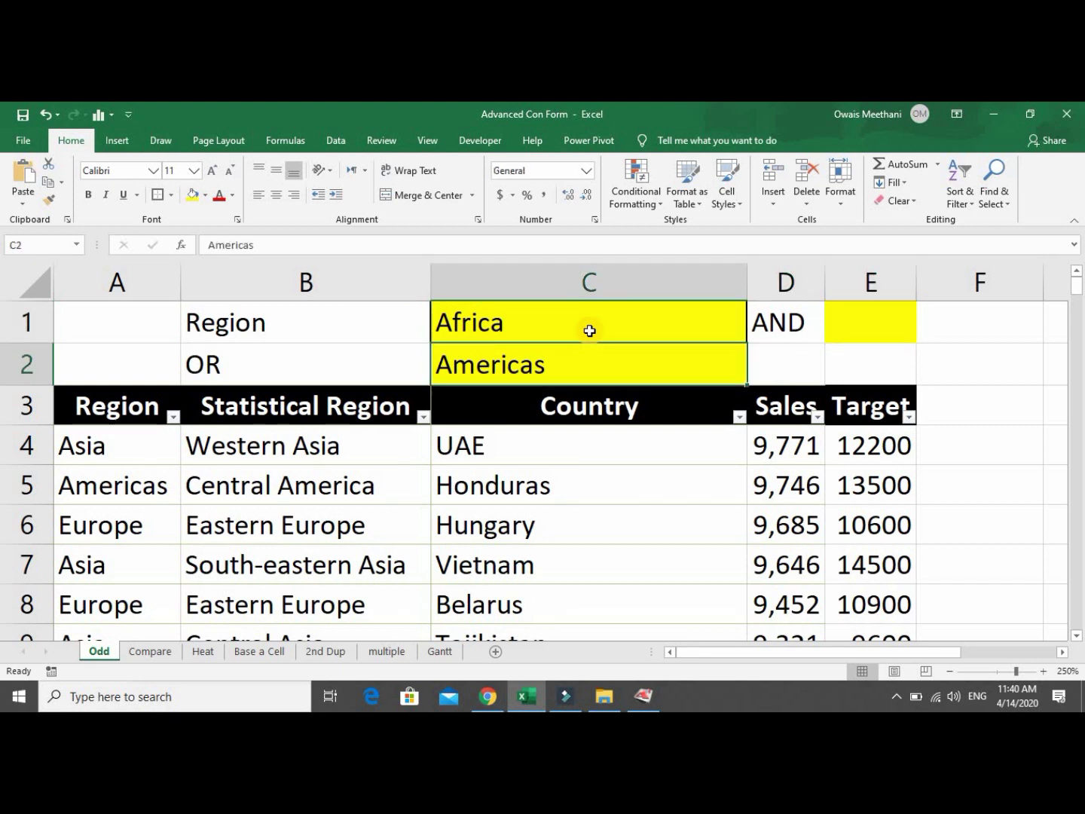
# Clear the second region criterion in C2 and the OR label in B2.
pyautogui.press('Delete')
pyautogui.press('Left')
pyautogui.press('Delete')
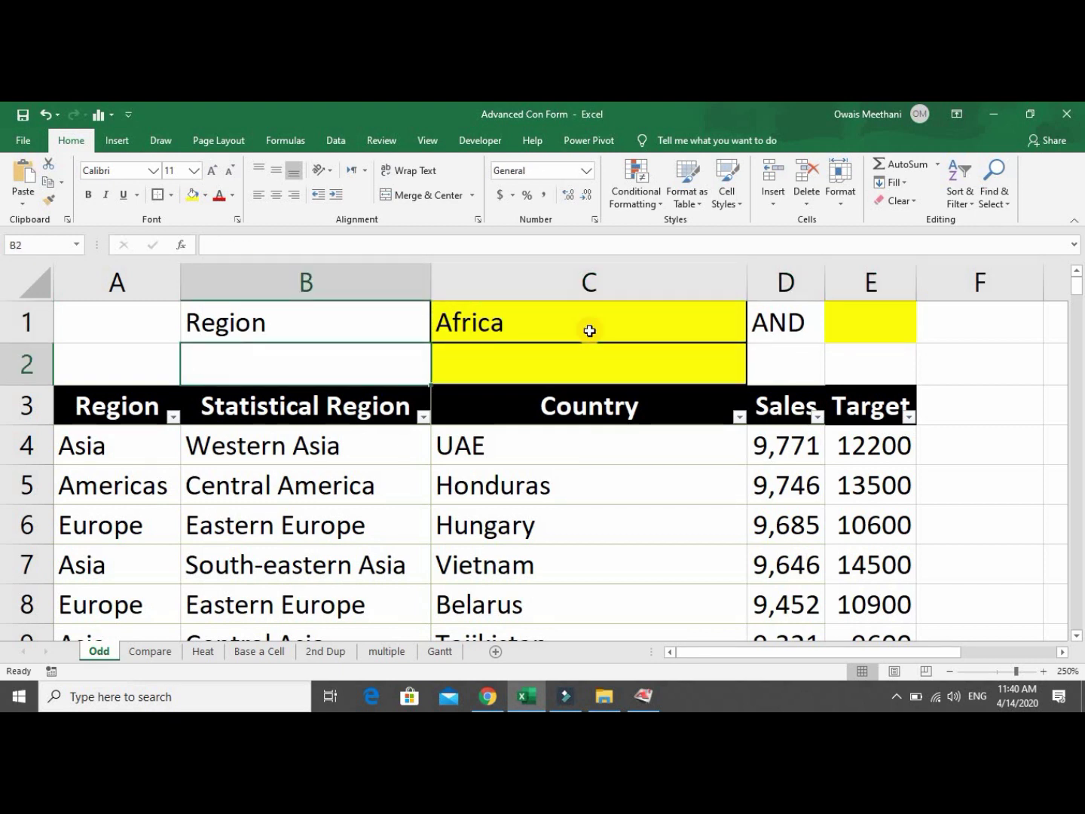
# Examine the region criterion in C1, the AND criterion cell E1, and the first row's Sales and Target cells.
pyautogui.press('Up')
pyautogui.press('Right')
pyautogui.press('Right')
pyautogui.press('Right')
pyautogui.press('Left')
pyautogui.press('Left')
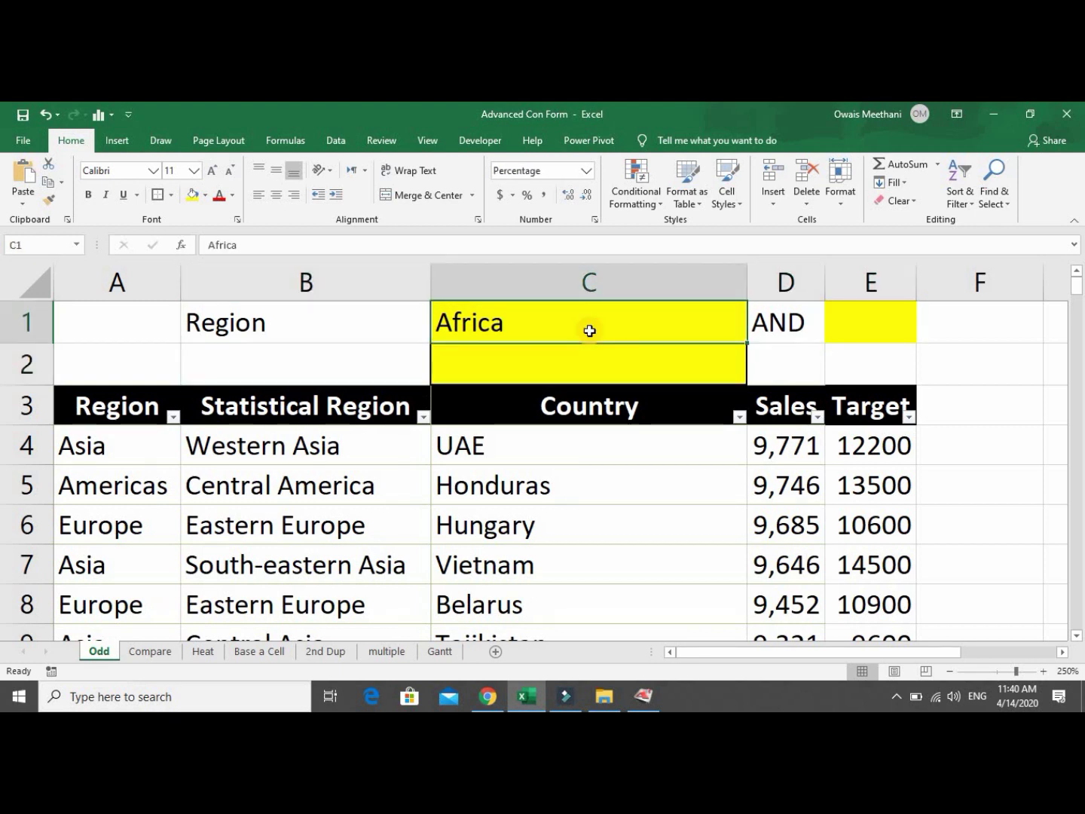
pyautogui.press('Right')
pyautogui.press('Right')
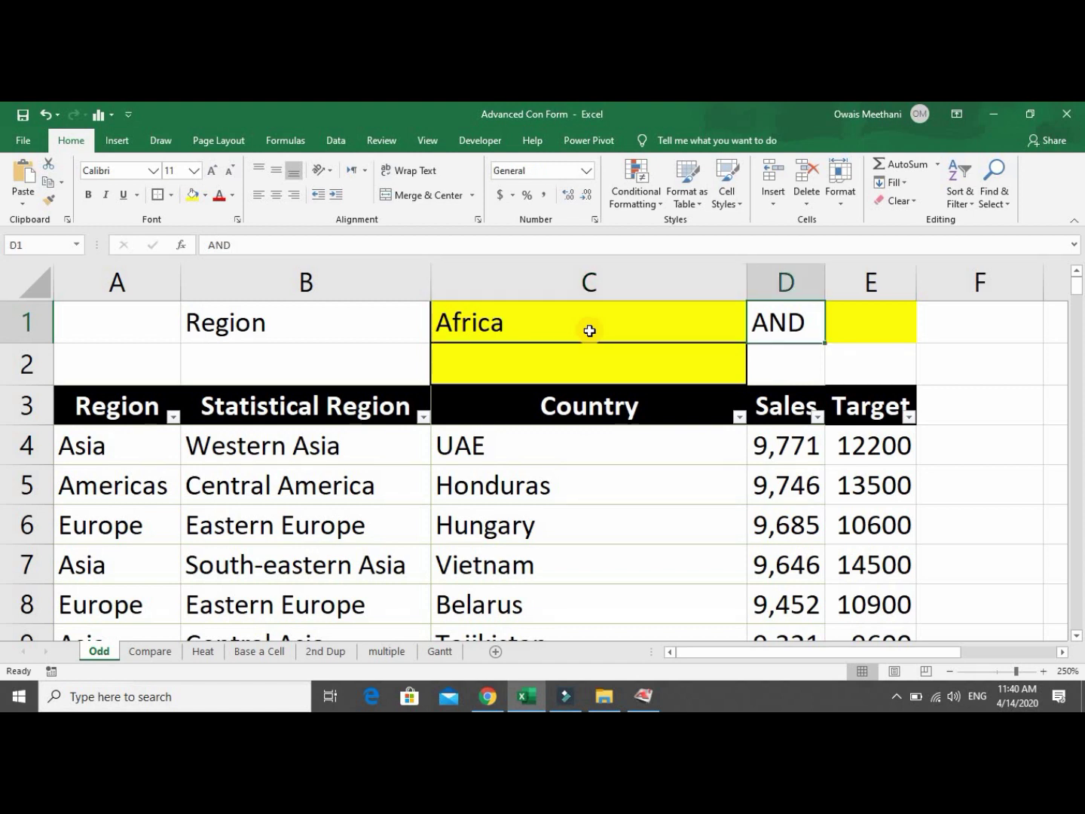
pyautogui.press('Down')
pyautogui.press('Down')
pyautogui.press('Down')
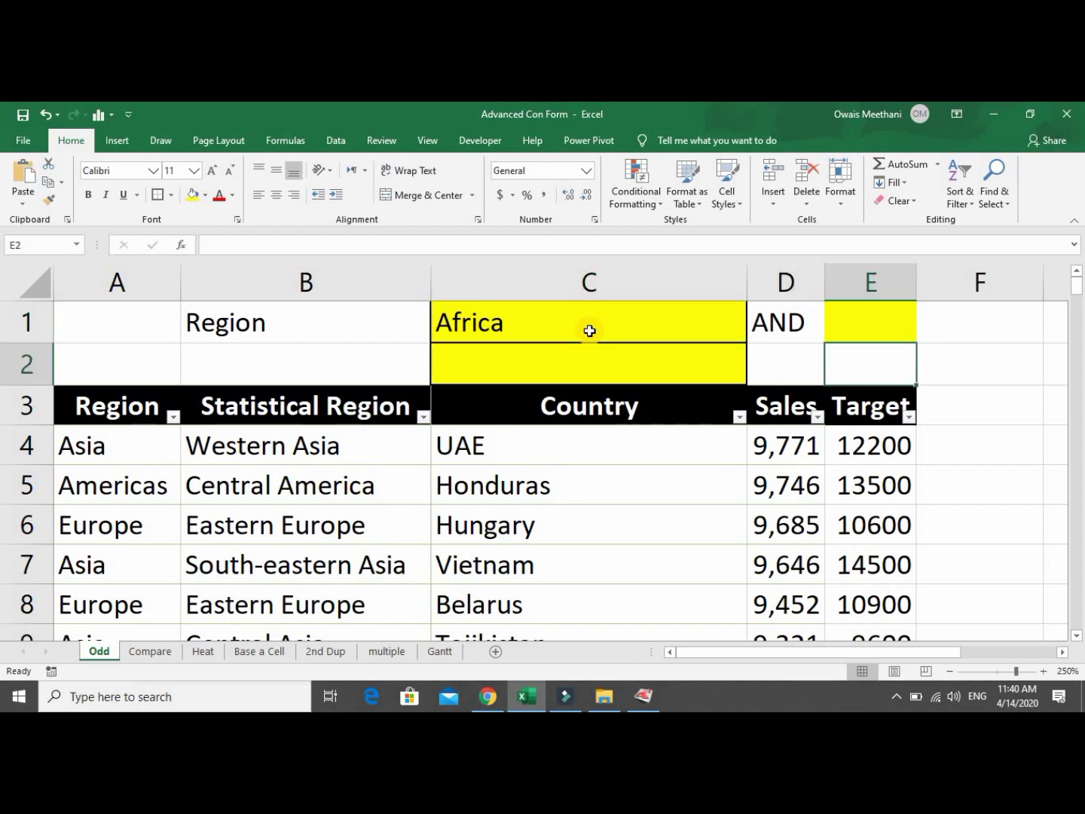
pyautogui.press('Left')
pyautogui.press('Right')
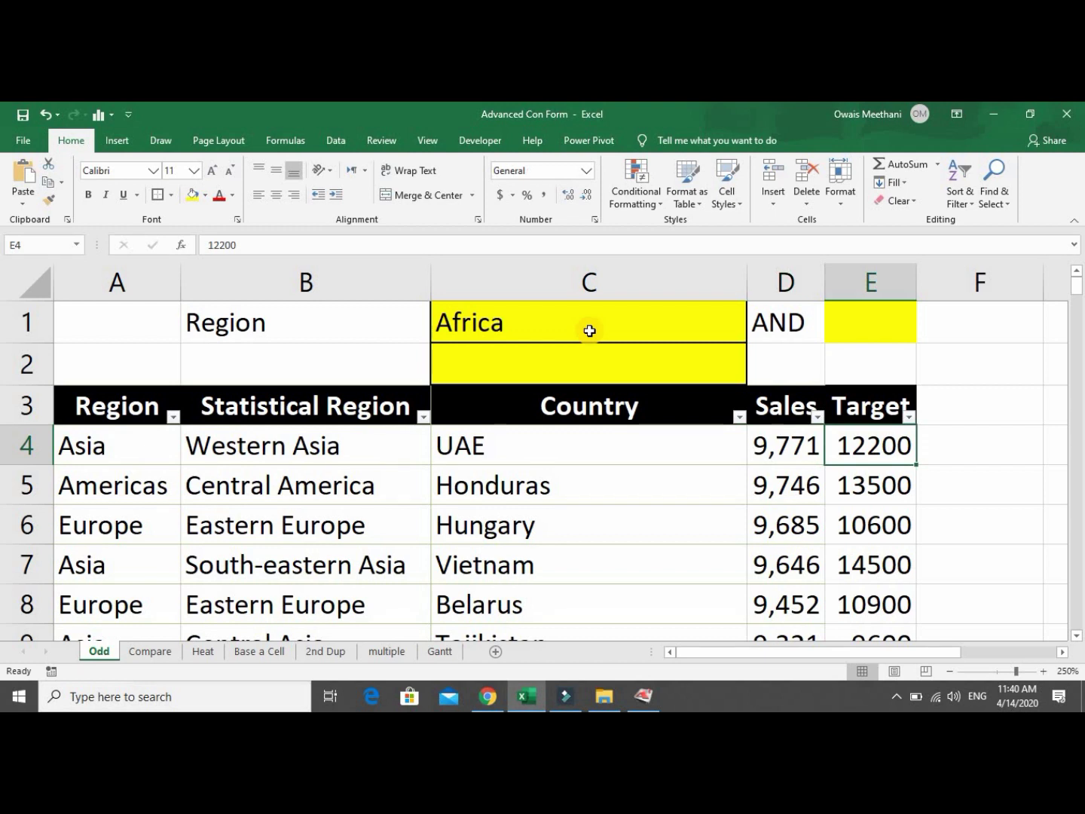
# Enter 80% as the AND criterion in cell E1.
pyautogui.press('Up')
pyautogui.press('Up')
pyautogui.press('Up')
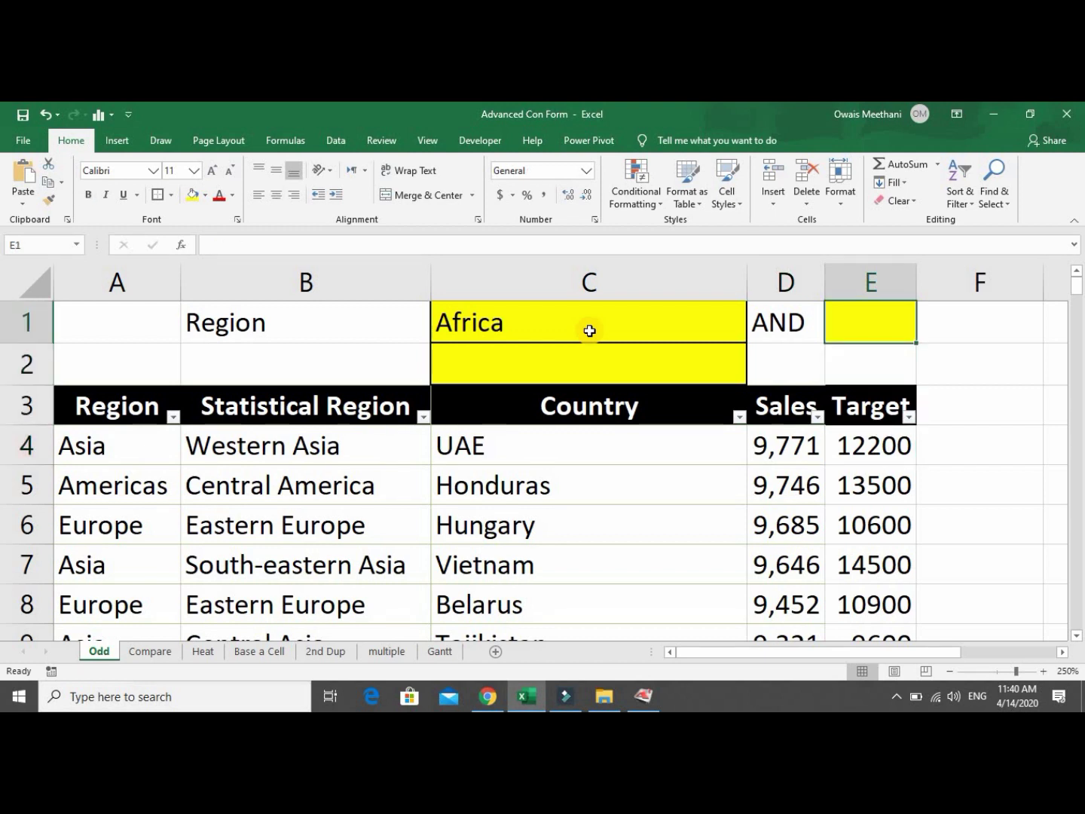
pyautogui.write('80%')
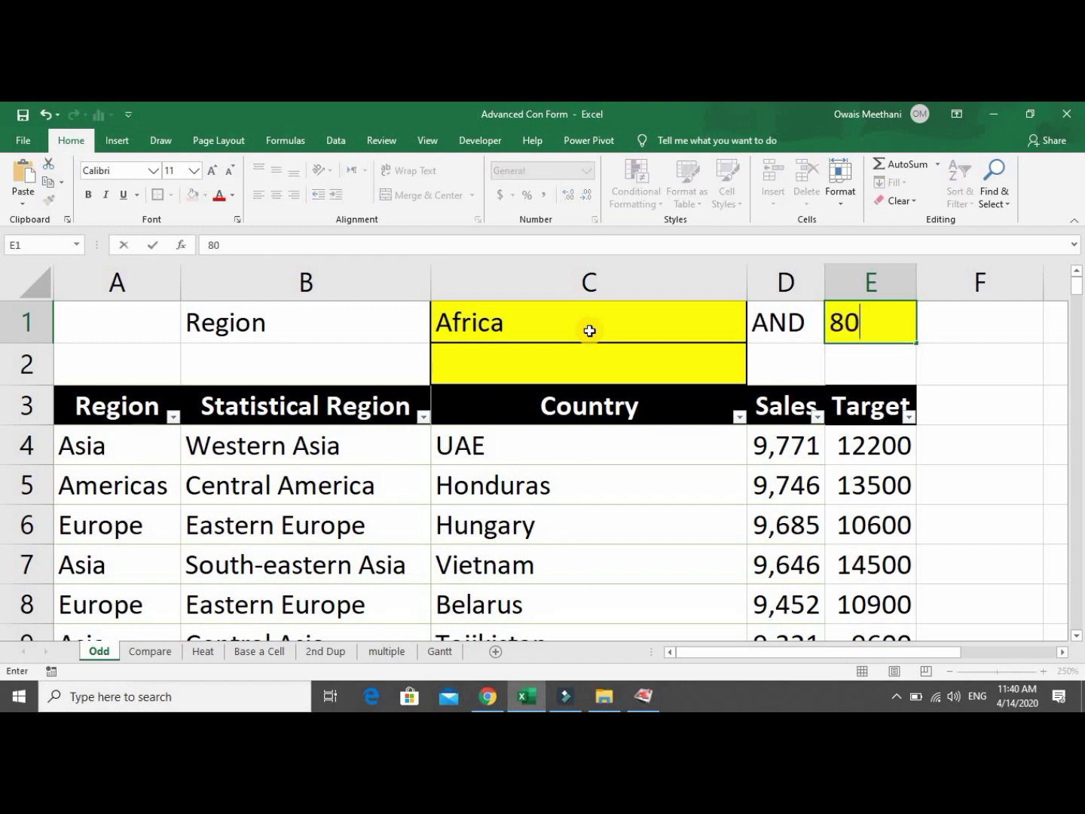
pyautogui.press('Return')
# Replace the region criterion in cell C1 with Asia.
pyautogui.press('Return')
pyautogui.press('Down')
pyautogui.press('Down')
pyautogui.press('Left')
pyautogui.press('Left')
pyautogui.press('Left')
pyautogui.press('Left')
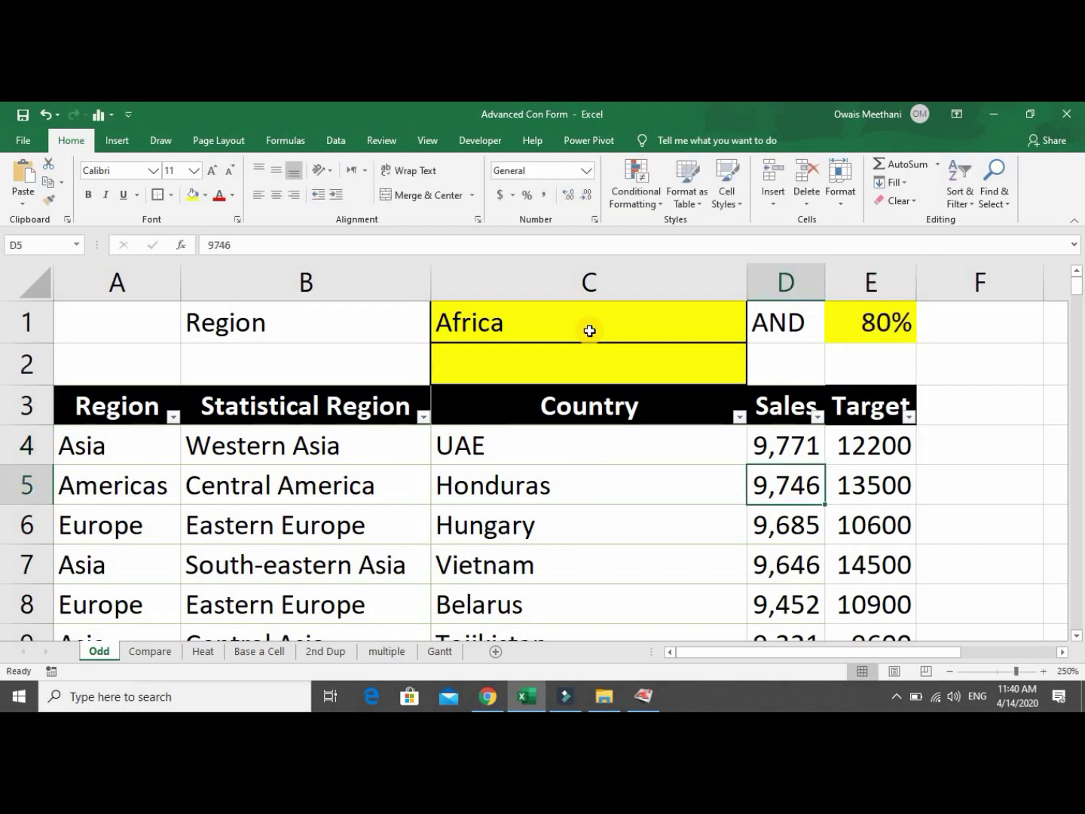
pyautogui.press('Up')
pyautogui.press('Up')
pyautogui.press('Up')
pyautogui.press('Up')
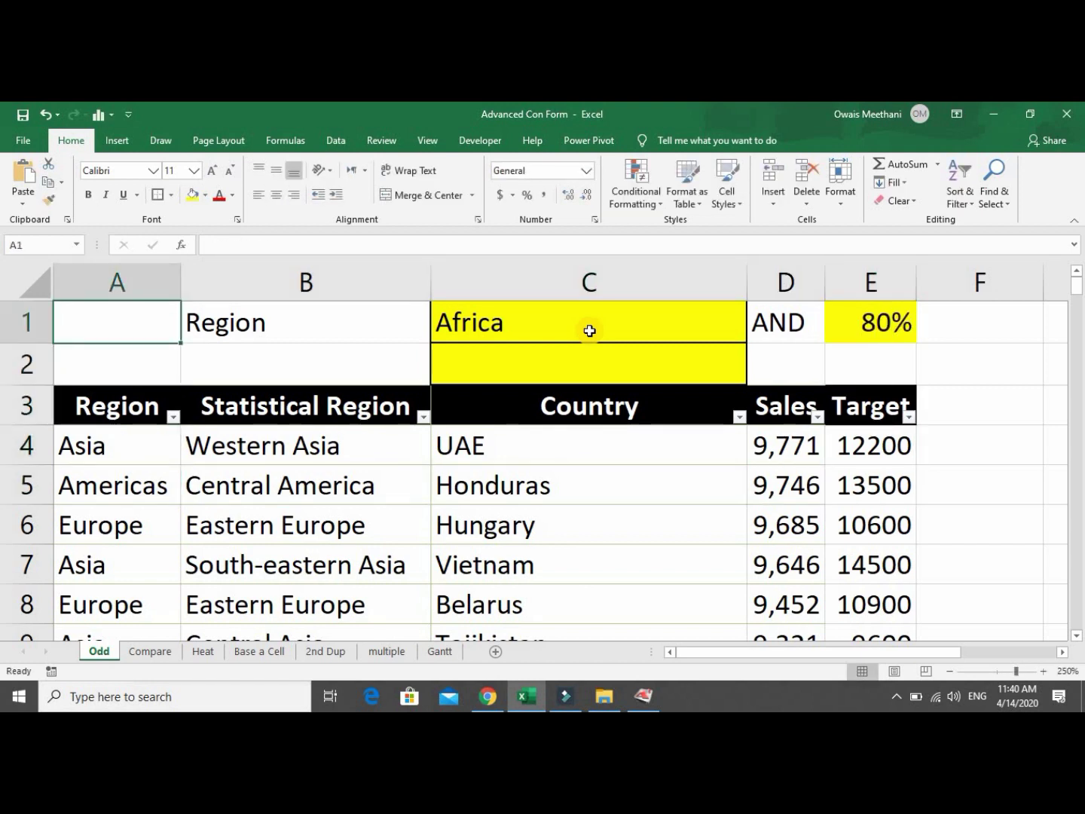
pyautogui.press('Right')
pyautogui.press('Right')
pyautogui.press('Right')
pyautogui.press('Left')
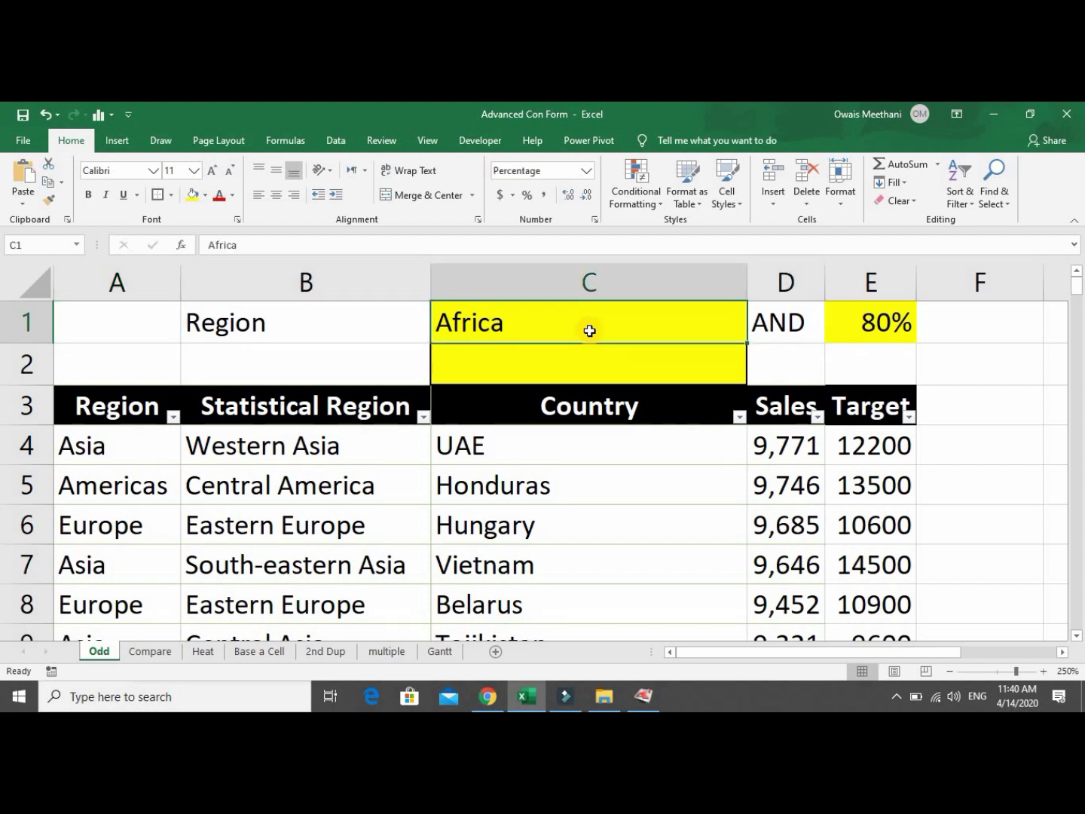
pyautogui.write('Asia')
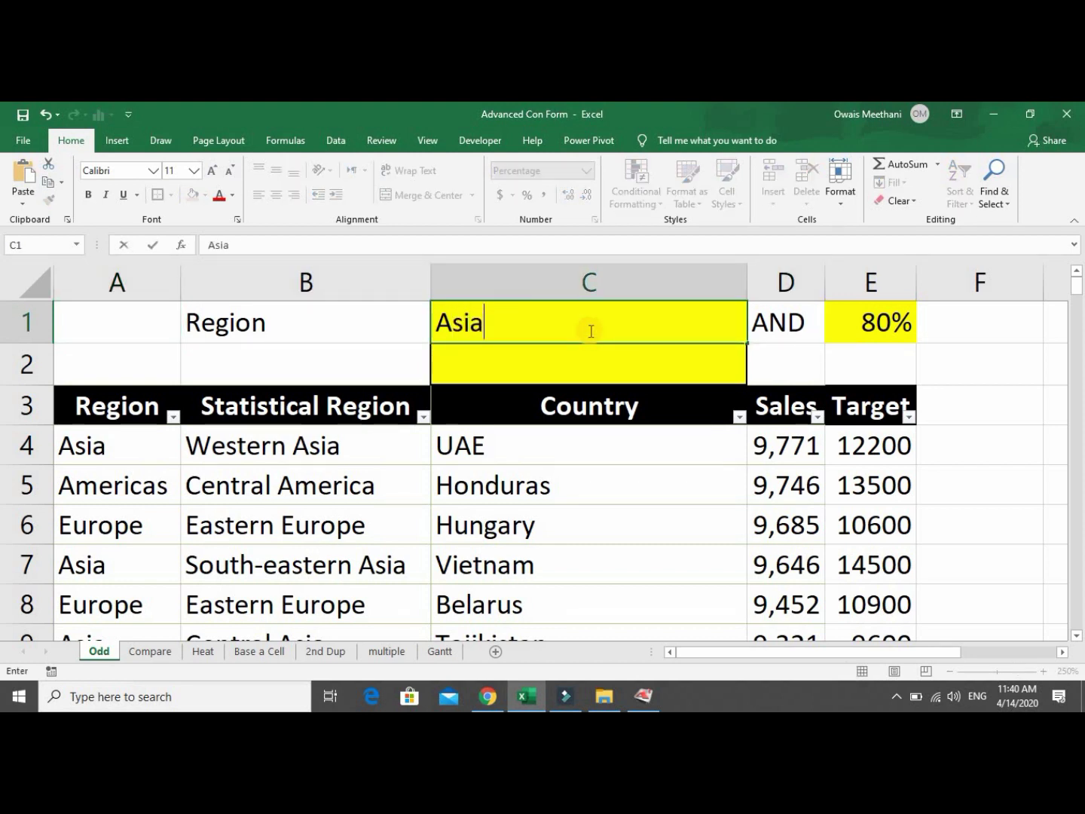
pyautogui.press('Return')
# Select the sales table data A4:E153 and start a new conditional formatting rule that uses a formula.
pyautogui.press('Up')
pyautogui.press('Left')
pyautogui.press('Left')
pyautogui.press('Down')
pyautogui.press('Down')
pyautogui.press('Down')
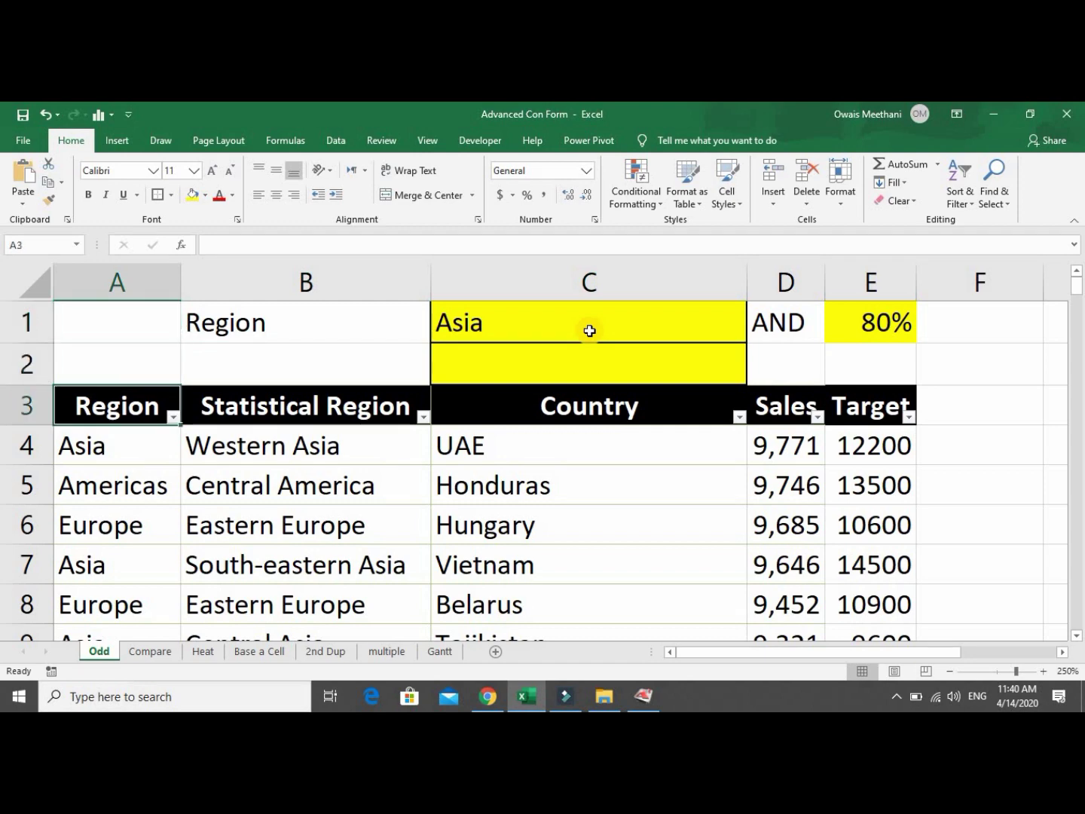
pyautogui.hotkey('ctrl', 'shift', 'Down')
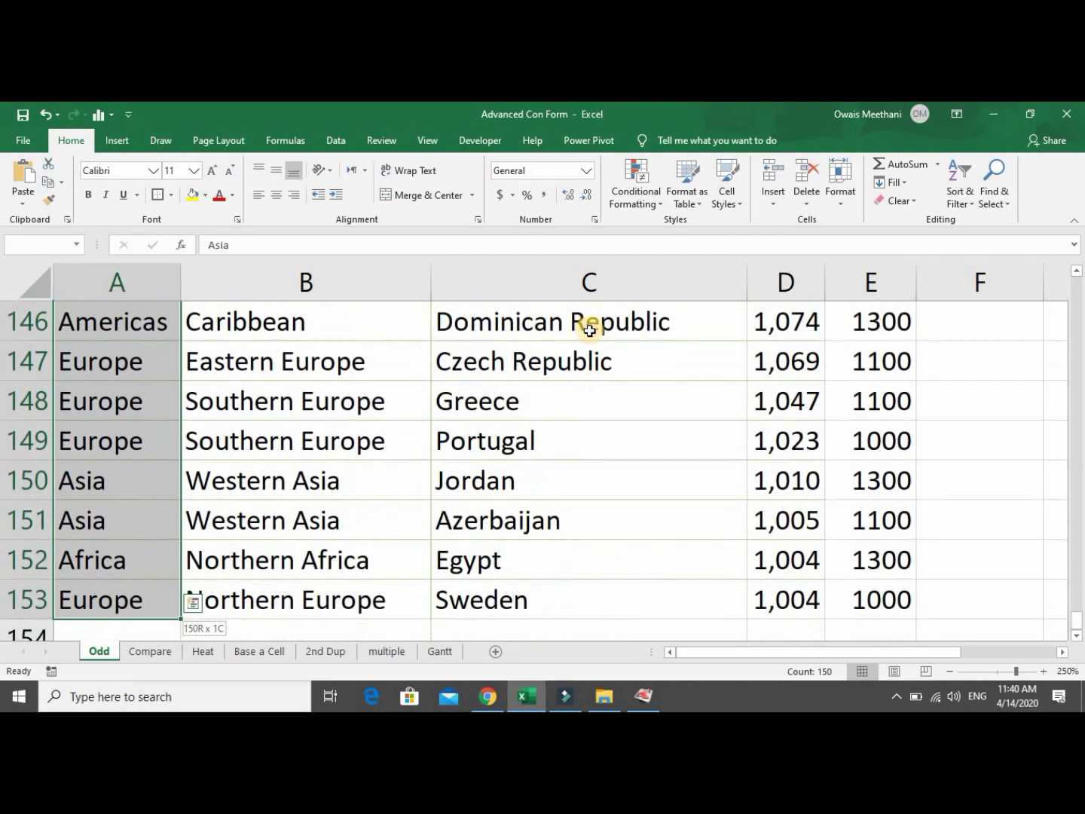
pyautogui.hotkey('ctrl', 'shift', 'Right')
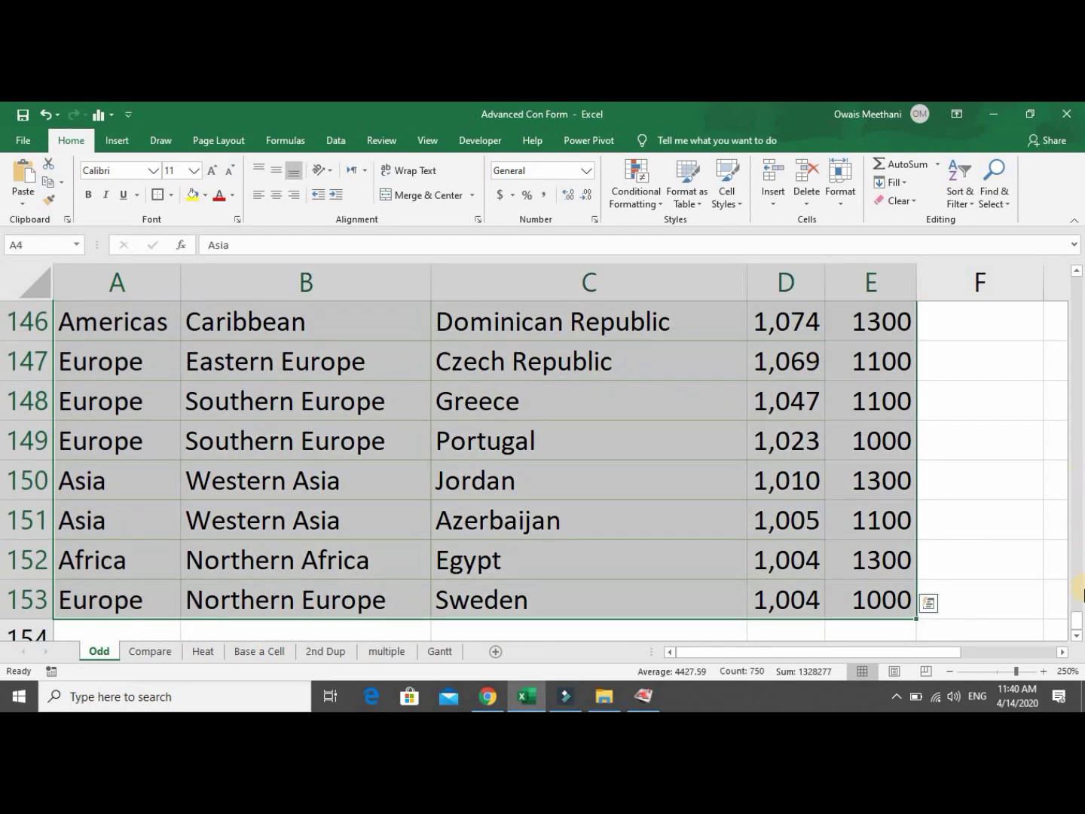
pyautogui.moveTo(1079, 618); pyautogui.dragTo(1077, 256)
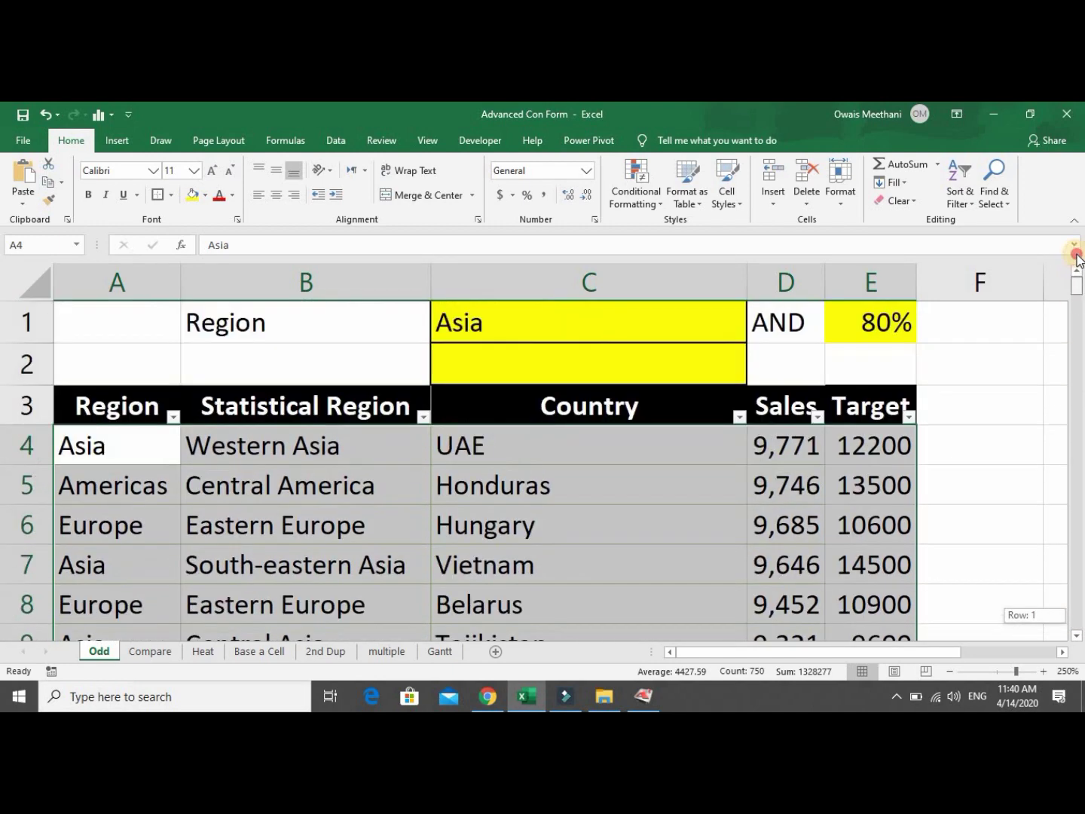
pyautogui.click(647, 185)
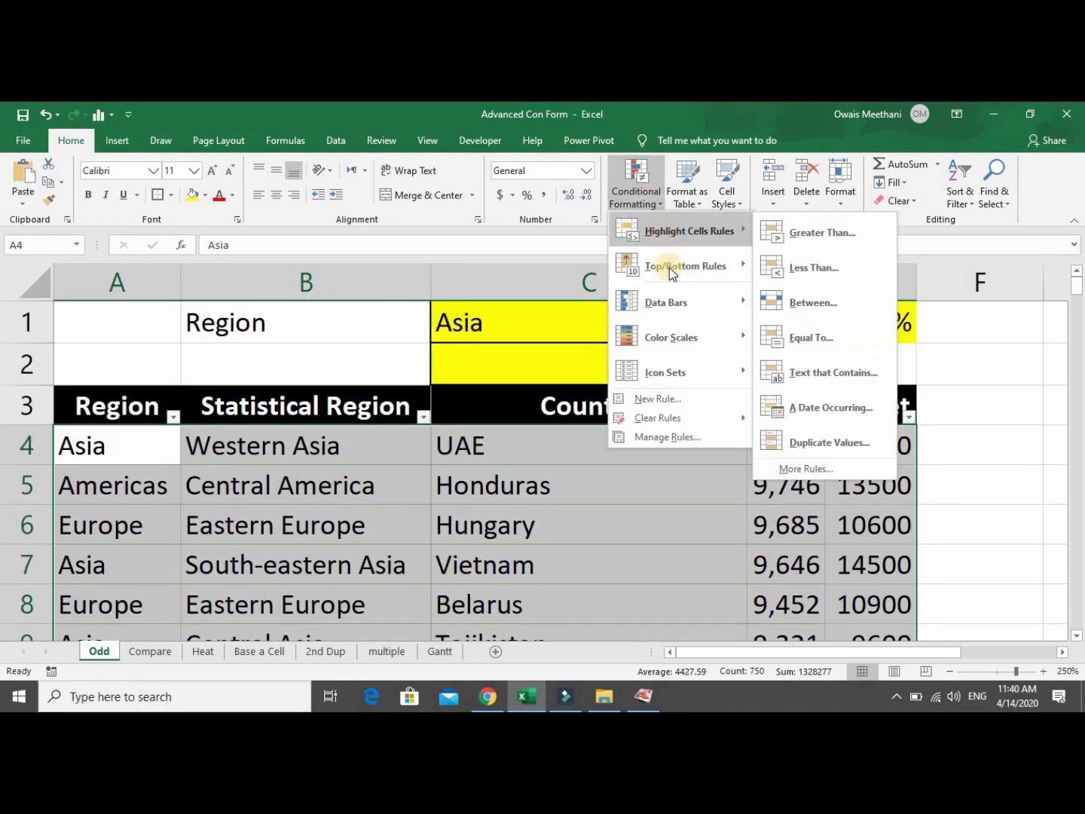
pyautogui.click(666, 405)
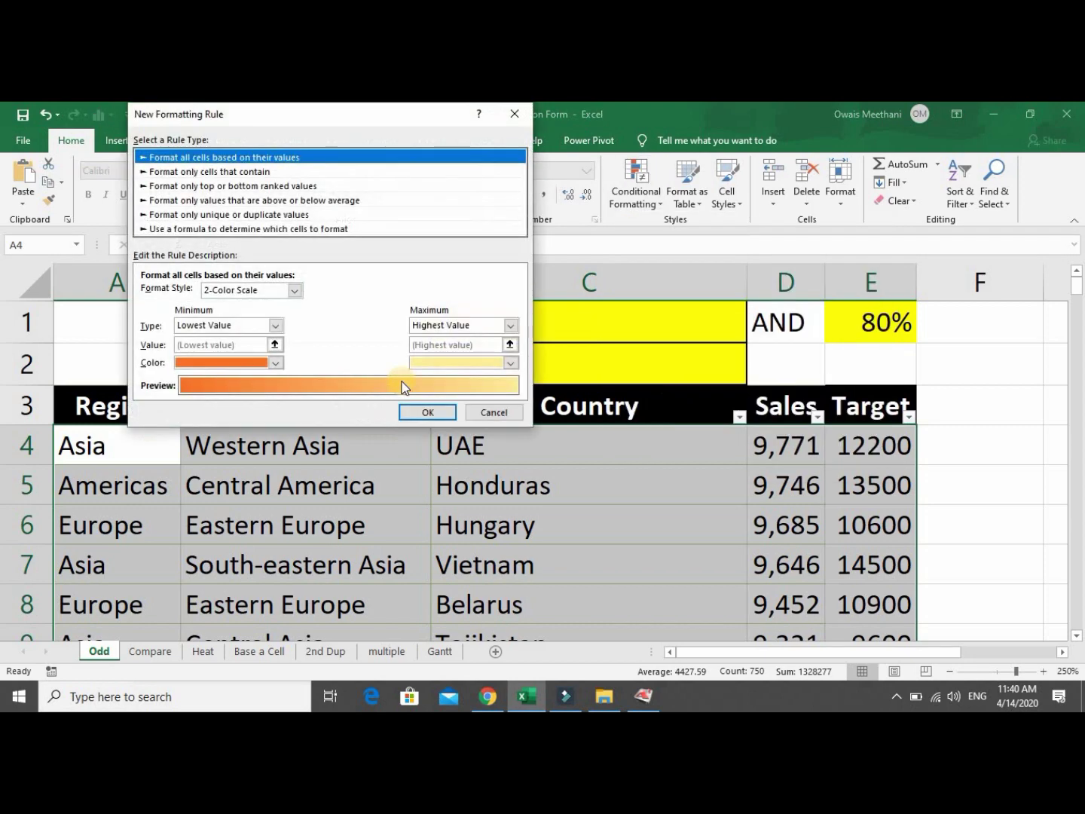
pyautogui.click(317, 228)
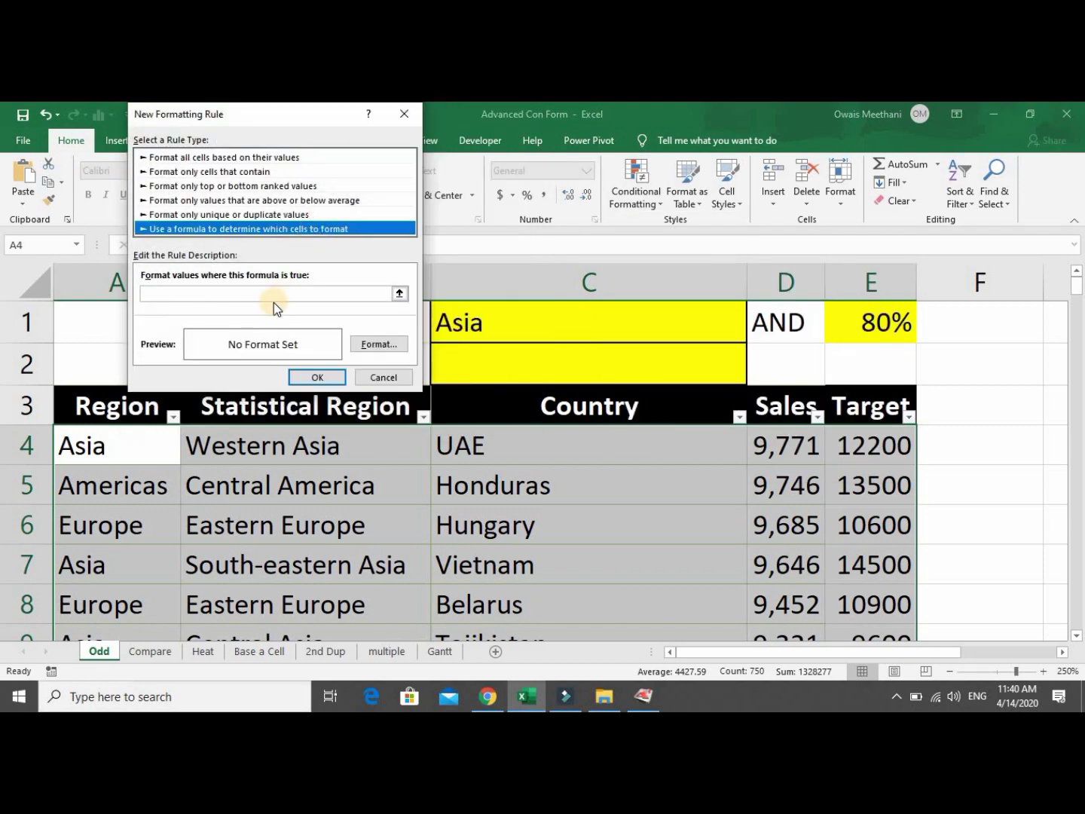
# Start the rule's AND formula with $A4=$C$1 as its first condition.
pyautogui.click(273, 294)
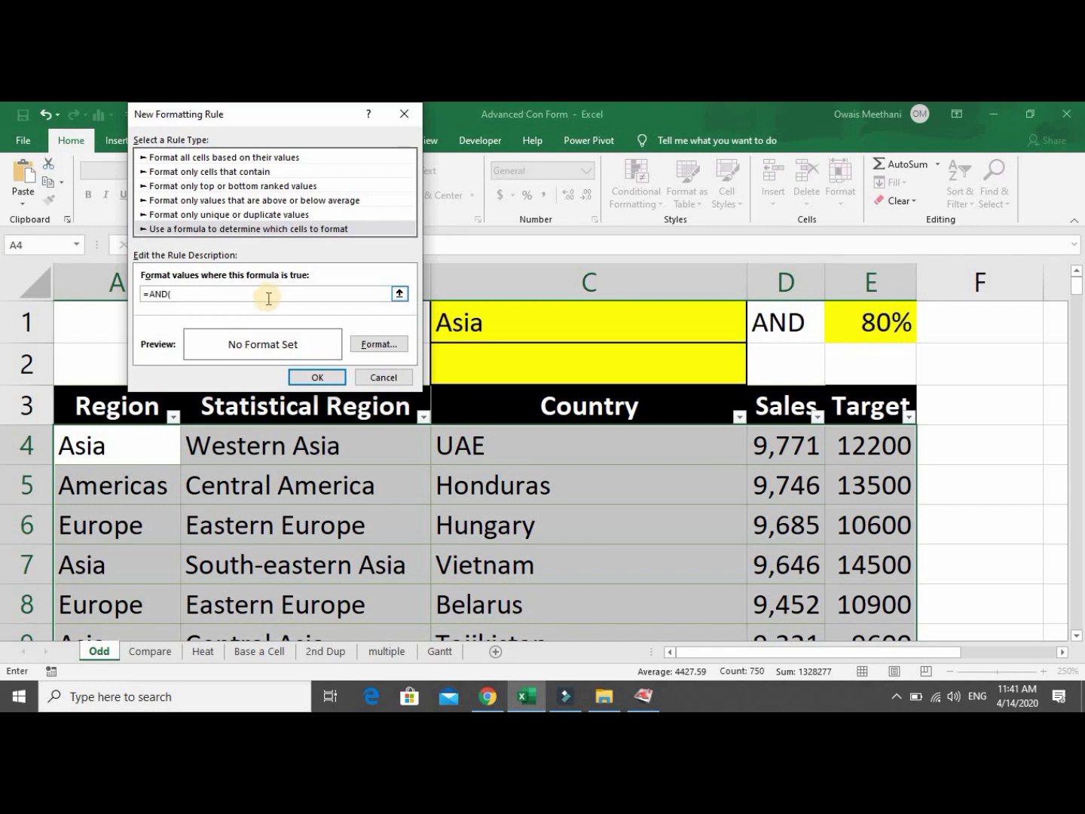
pyautogui.click(145, 457)
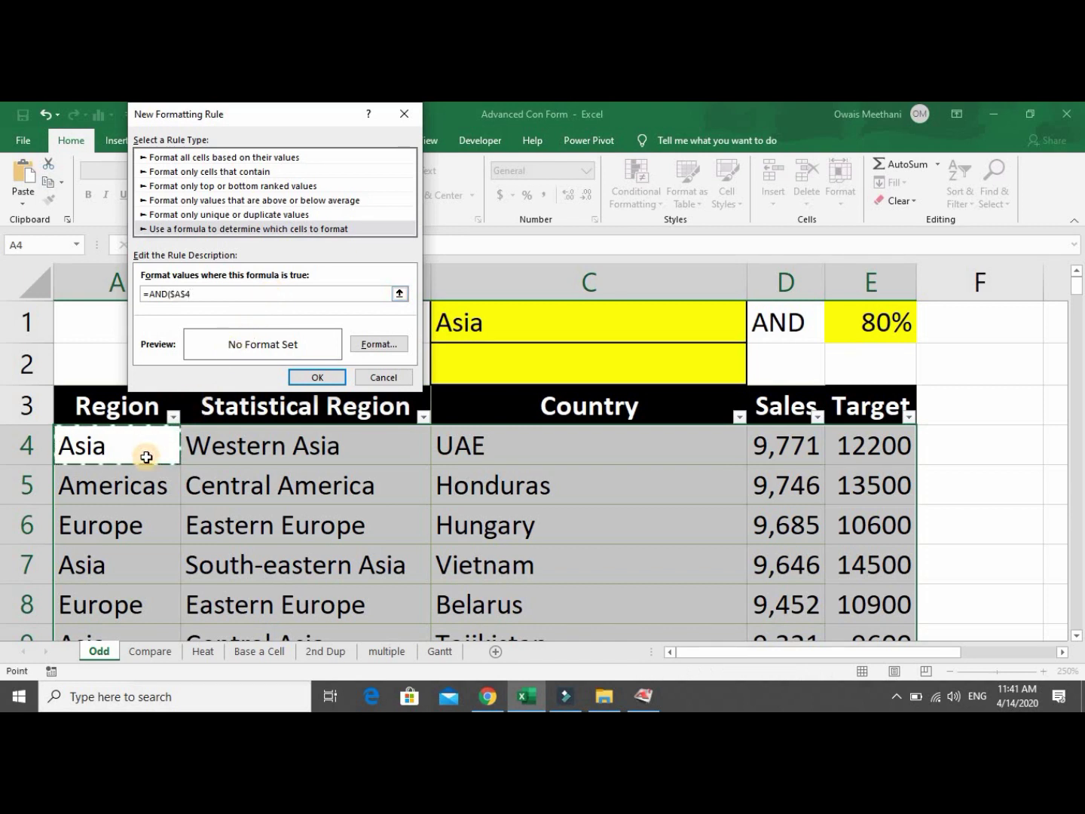
pyautogui.press('F4')
pyautogui.press('F4')
pyautogui.write('=')
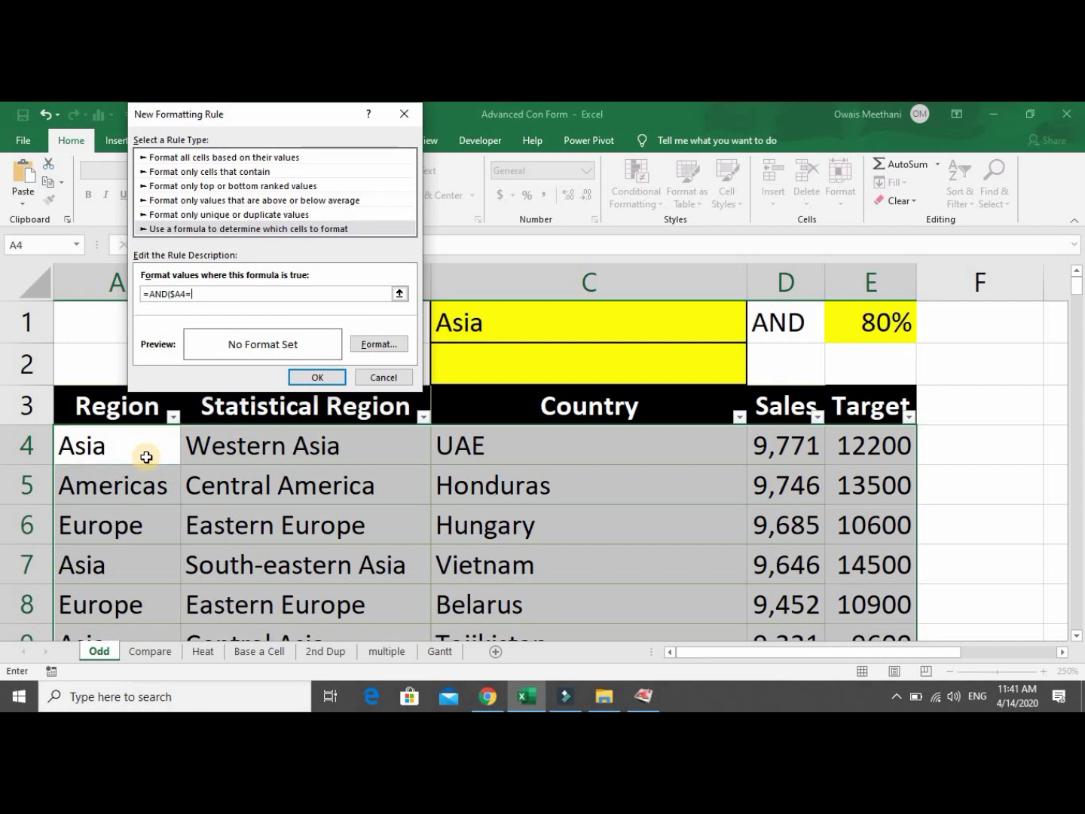
pyautogui.click(516, 323)
pyautogui.write(',')
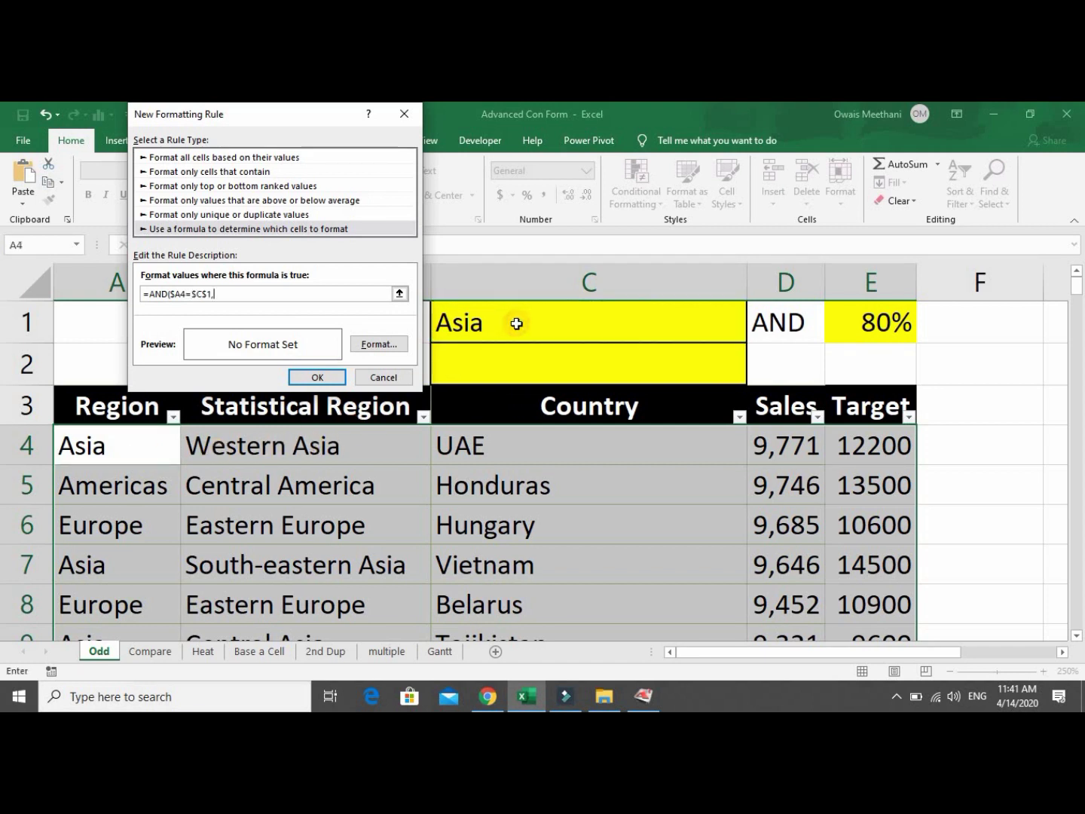
# Add the sales-to-target condition, completing the rule formula as =AND($A4=$C$1,$D4/$E4>=$E$1).
pyautogui.click(804, 455)
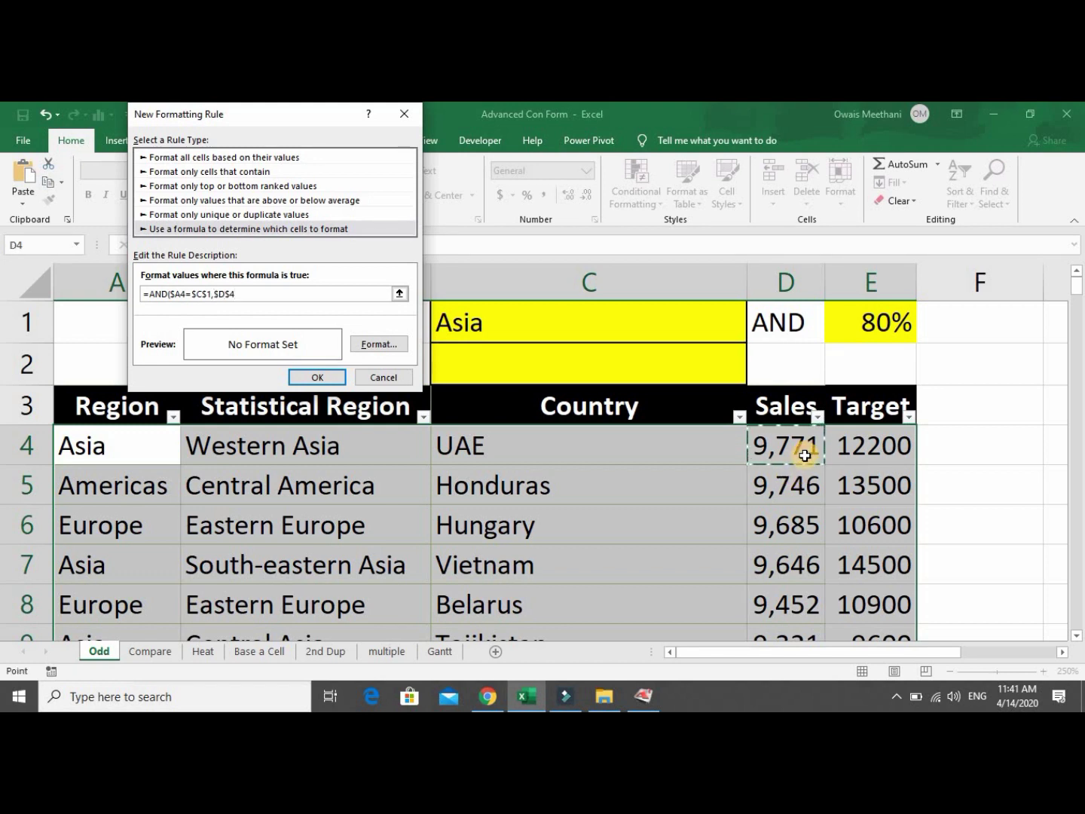
pyautogui.press('F4')
pyautogui.press('F4')
pyautogui.write('/')
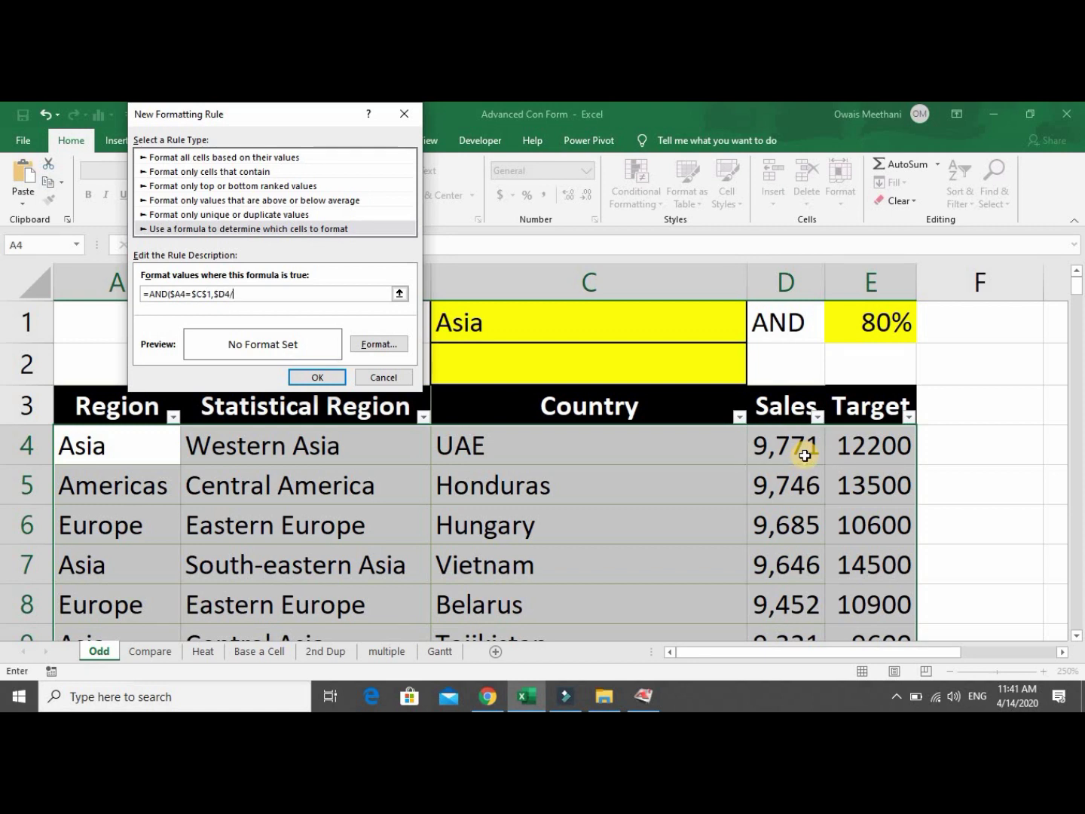
pyautogui.click(867, 444)
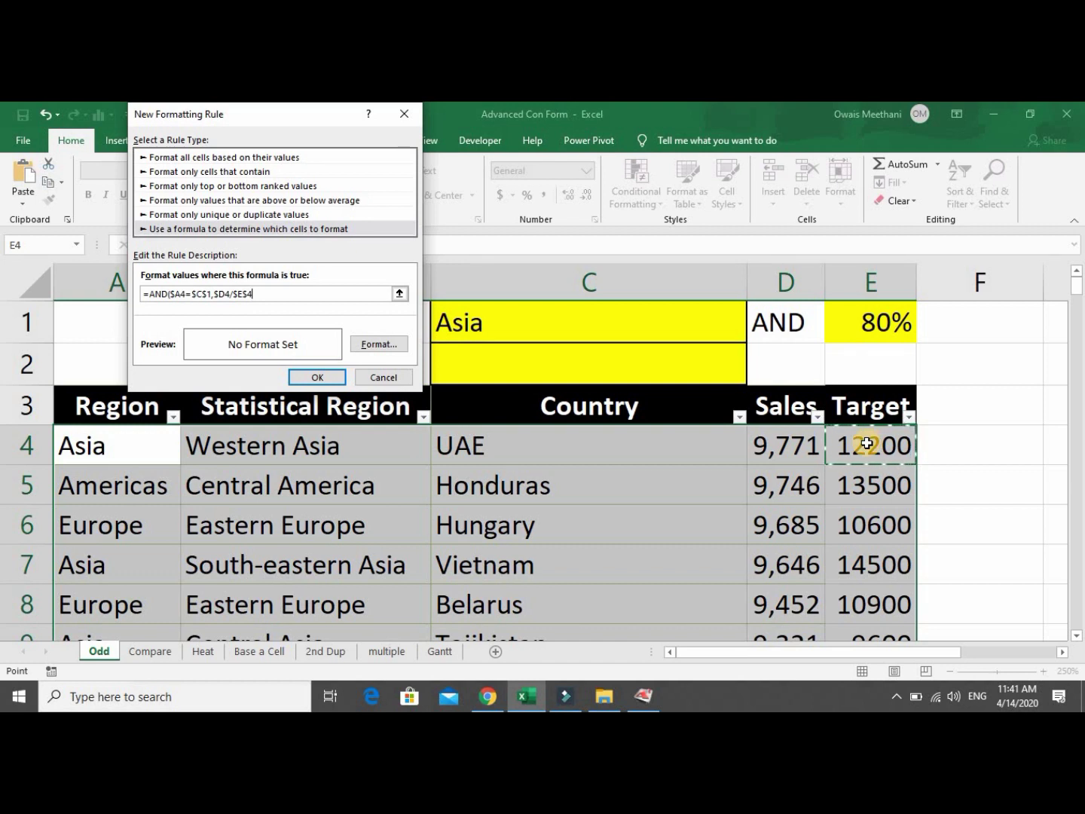
pyautogui.press('F4')
pyautogui.press('F4')
pyautogui.write('>=')
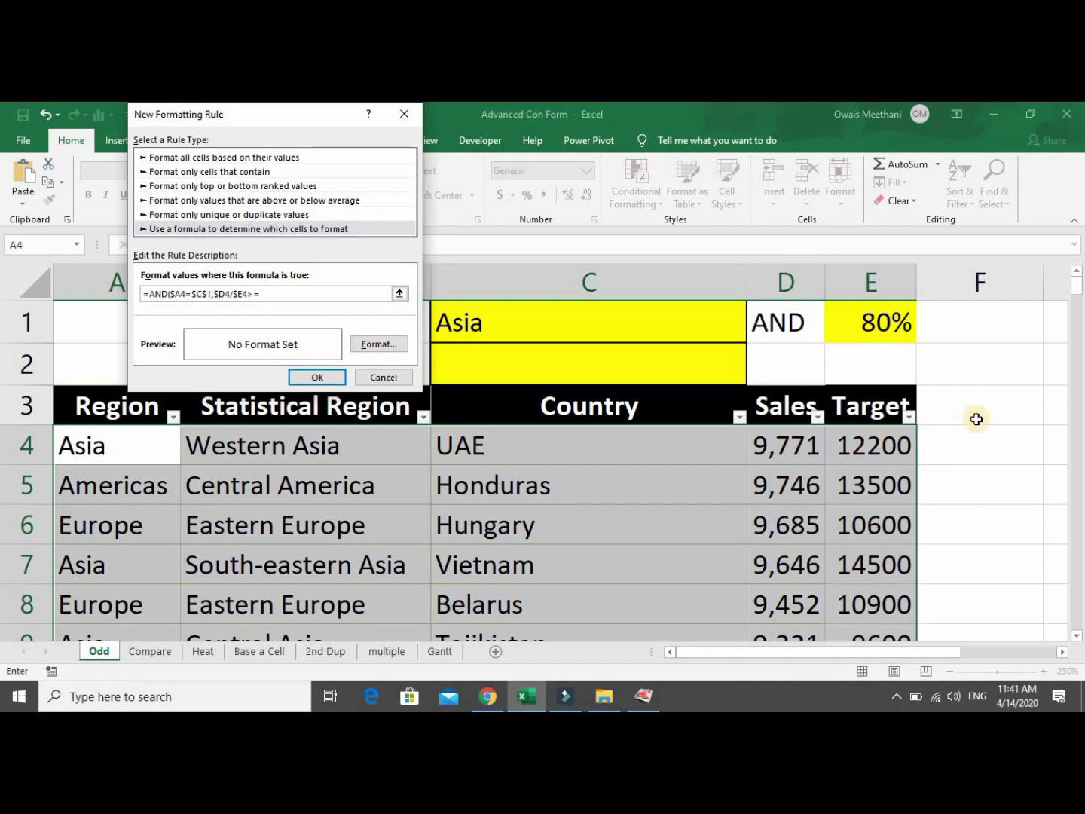
pyautogui.click(892, 329)
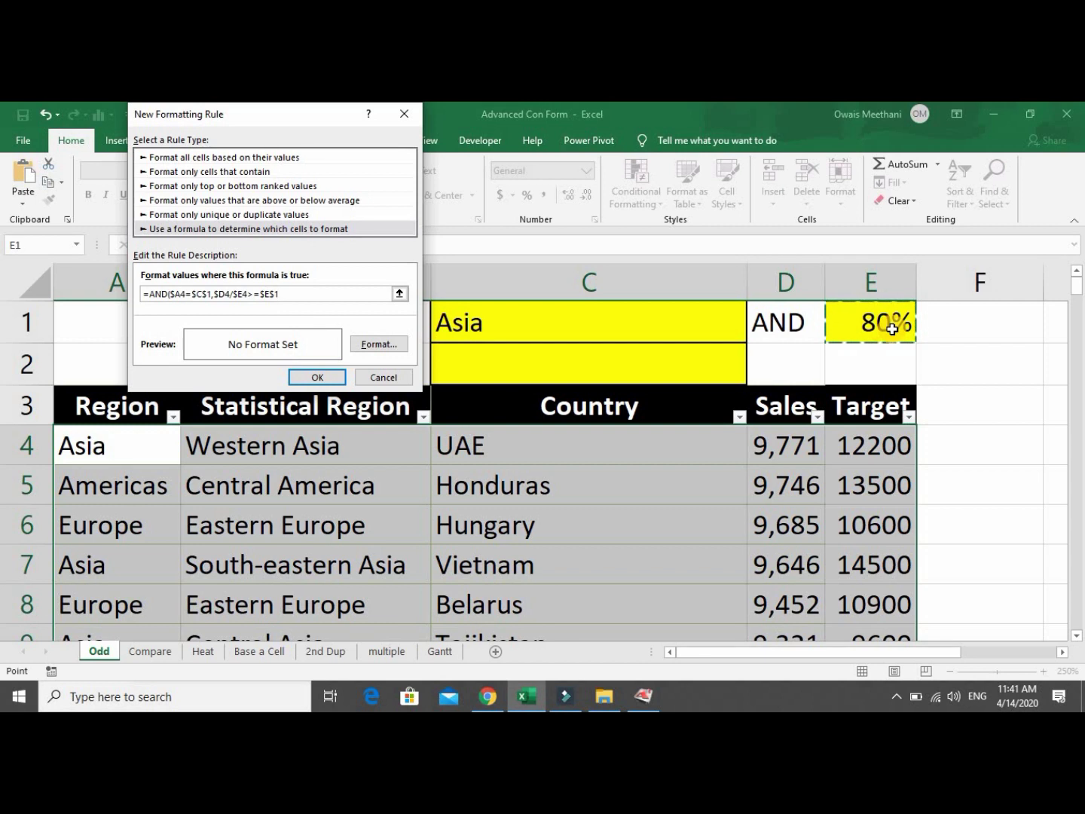
pyautogui.write(')')
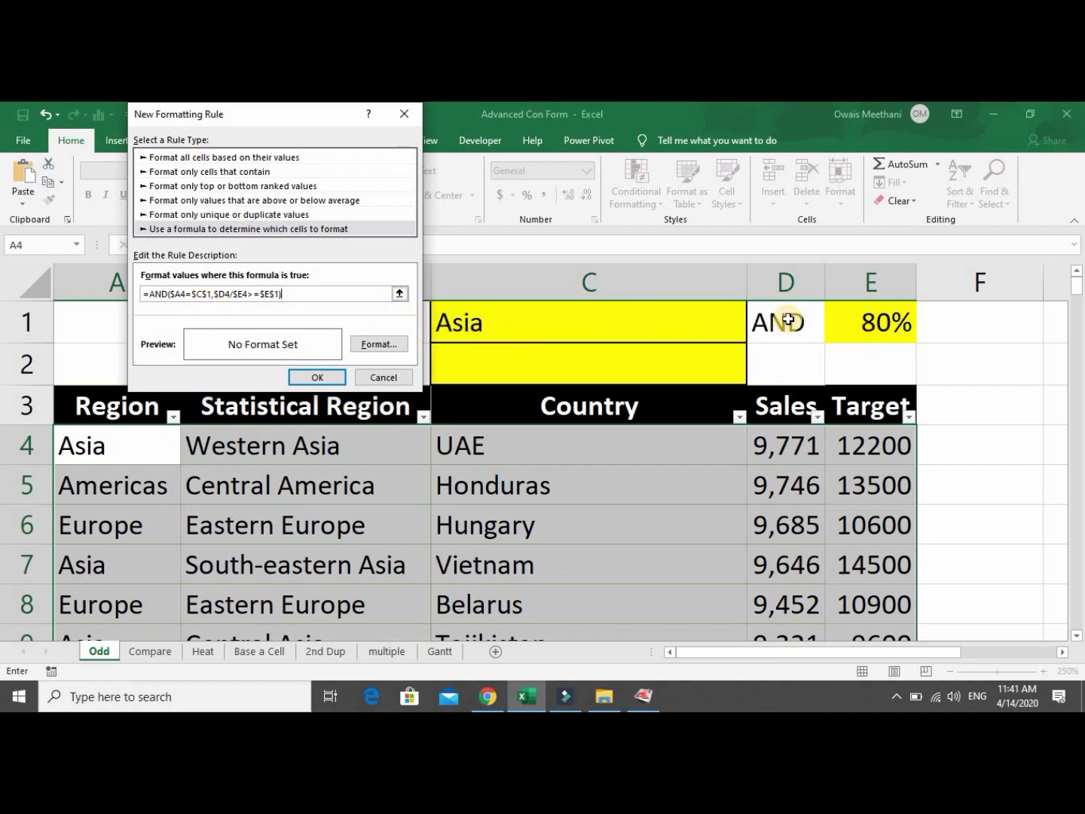
# Format the rule with a yellow font and dark blue fill, and apply it to the sales table.
pyautogui.click(397, 342)
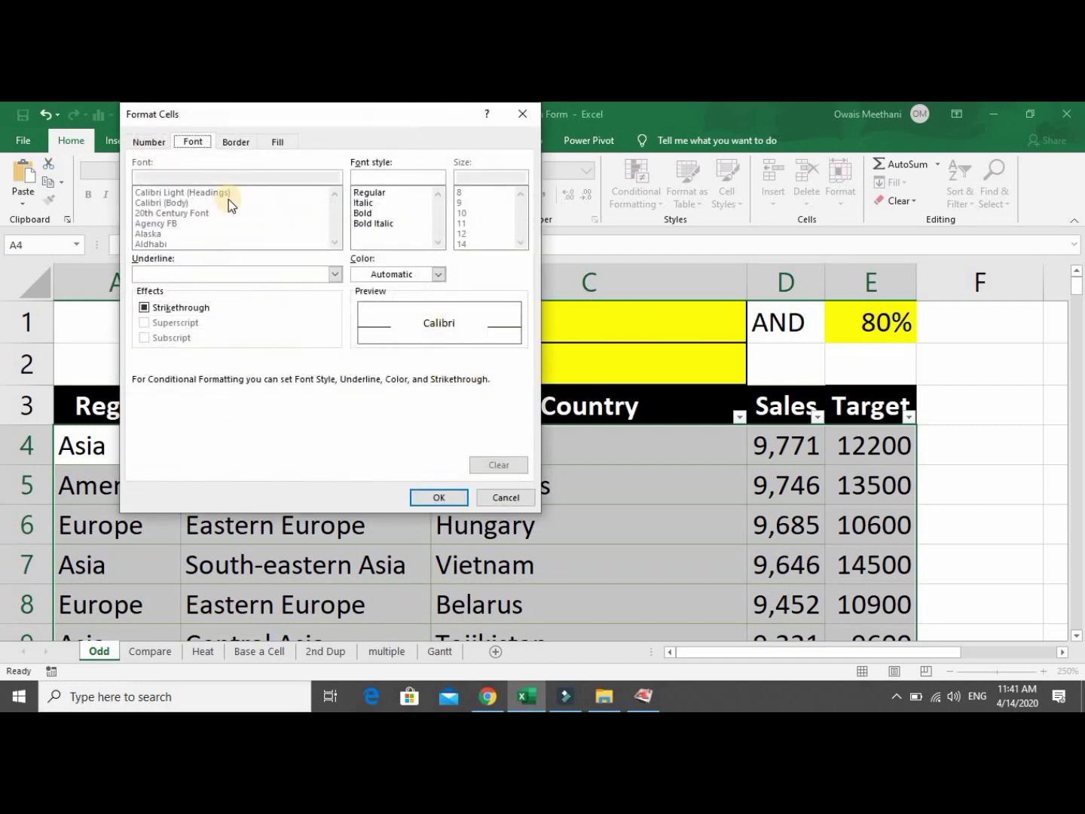
pyautogui.click(437, 275)
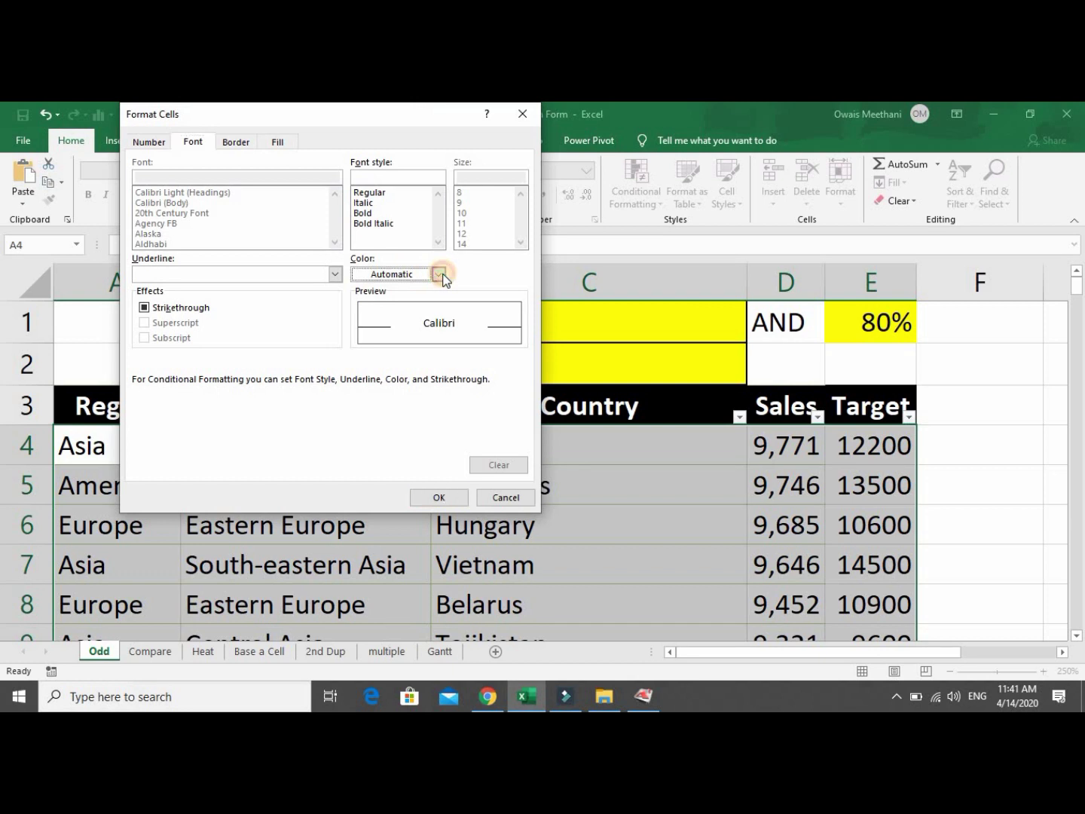
pyautogui.click(398, 418)
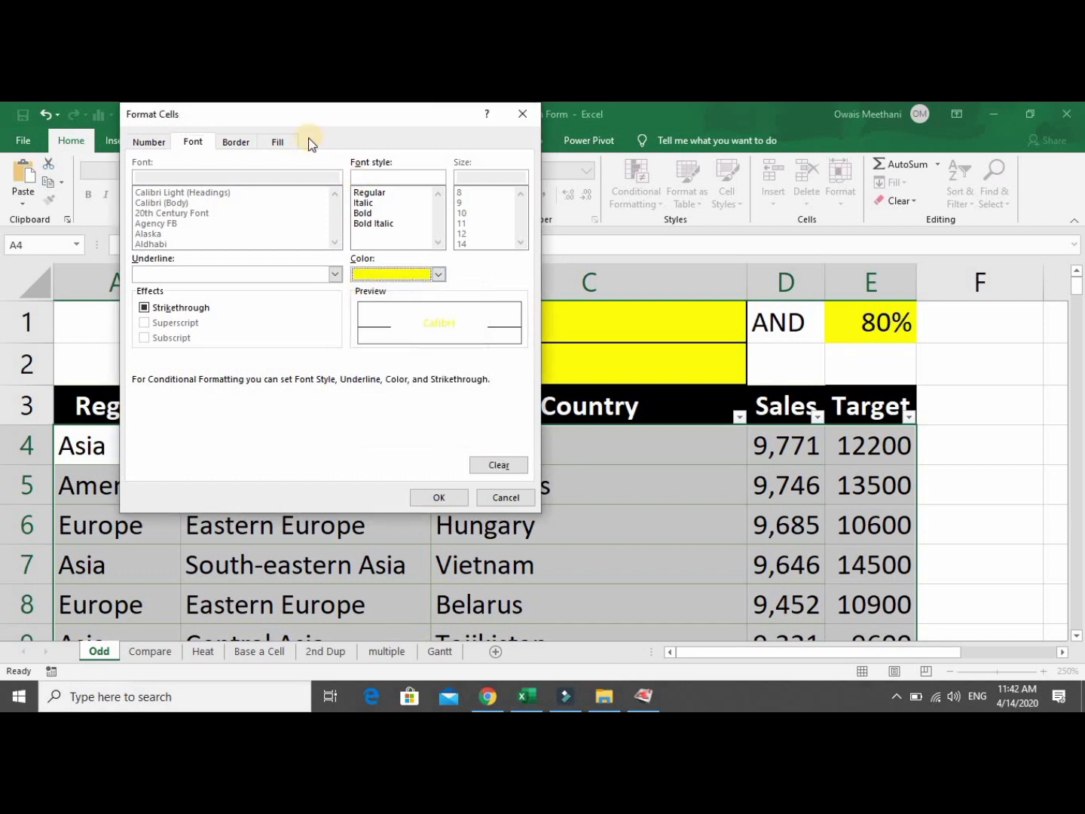
pyautogui.click(279, 142)
pyautogui.click(261, 299)
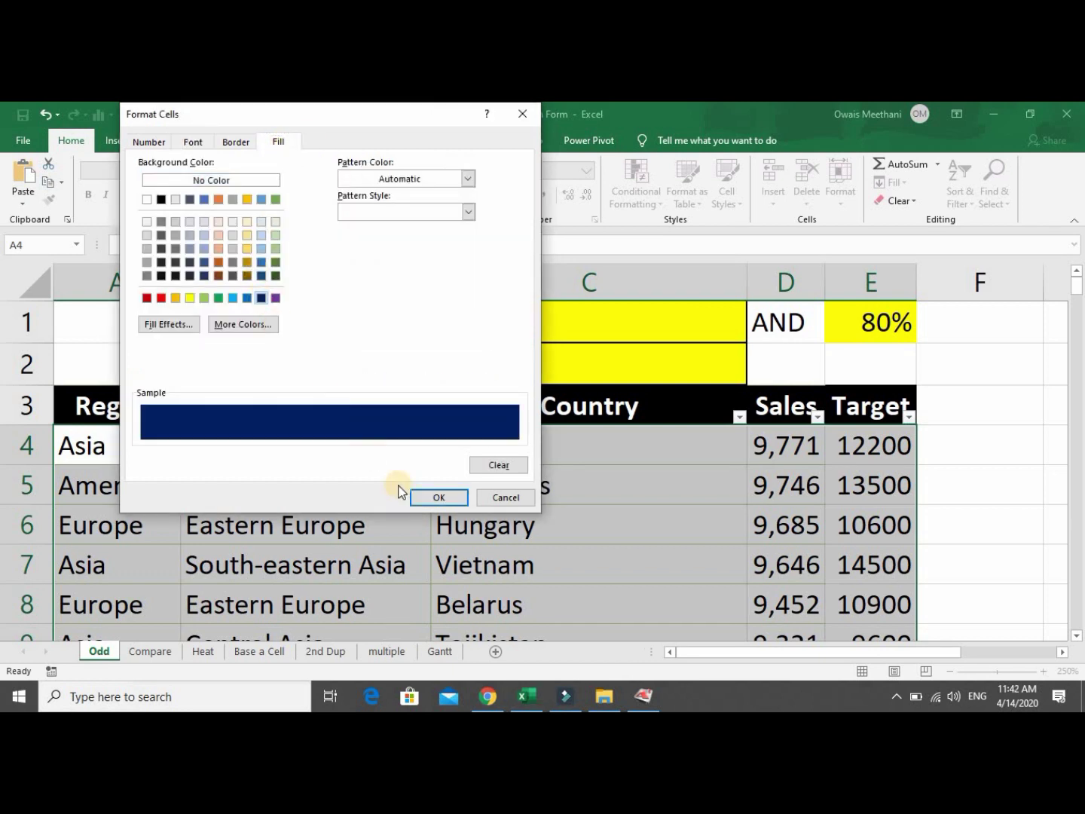
pyautogui.click(420, 499)
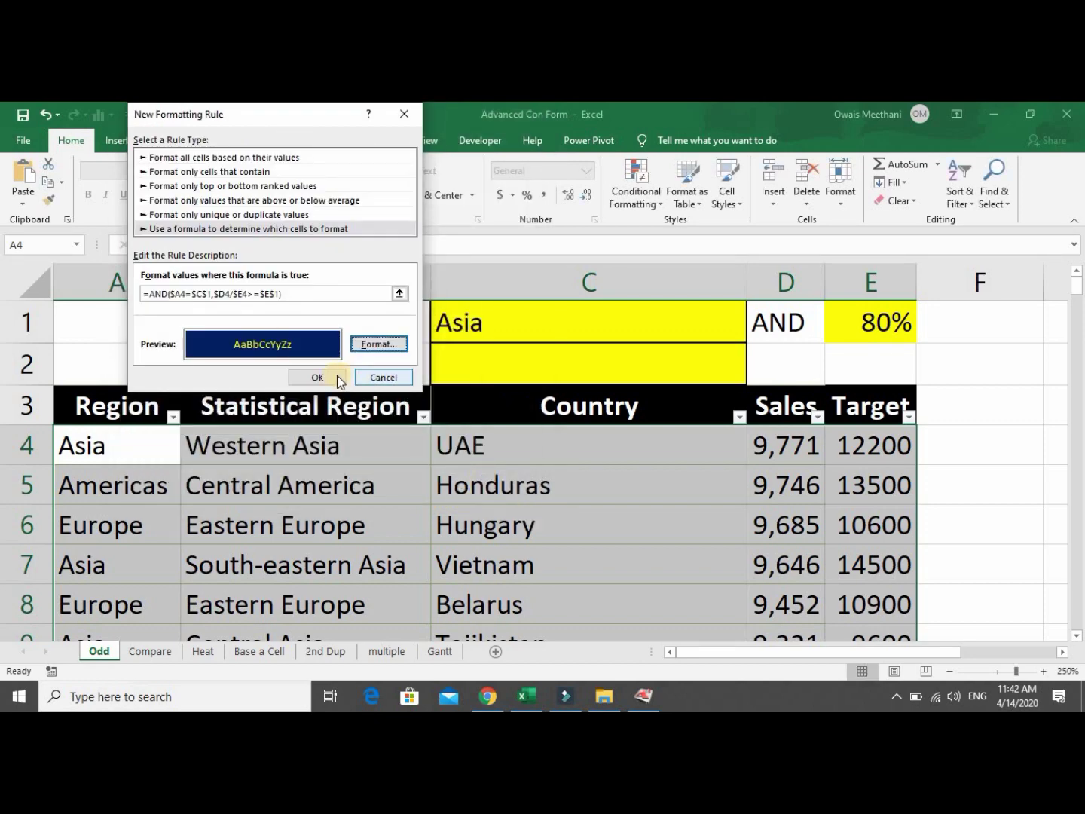
pyautogui.click(317, 376)
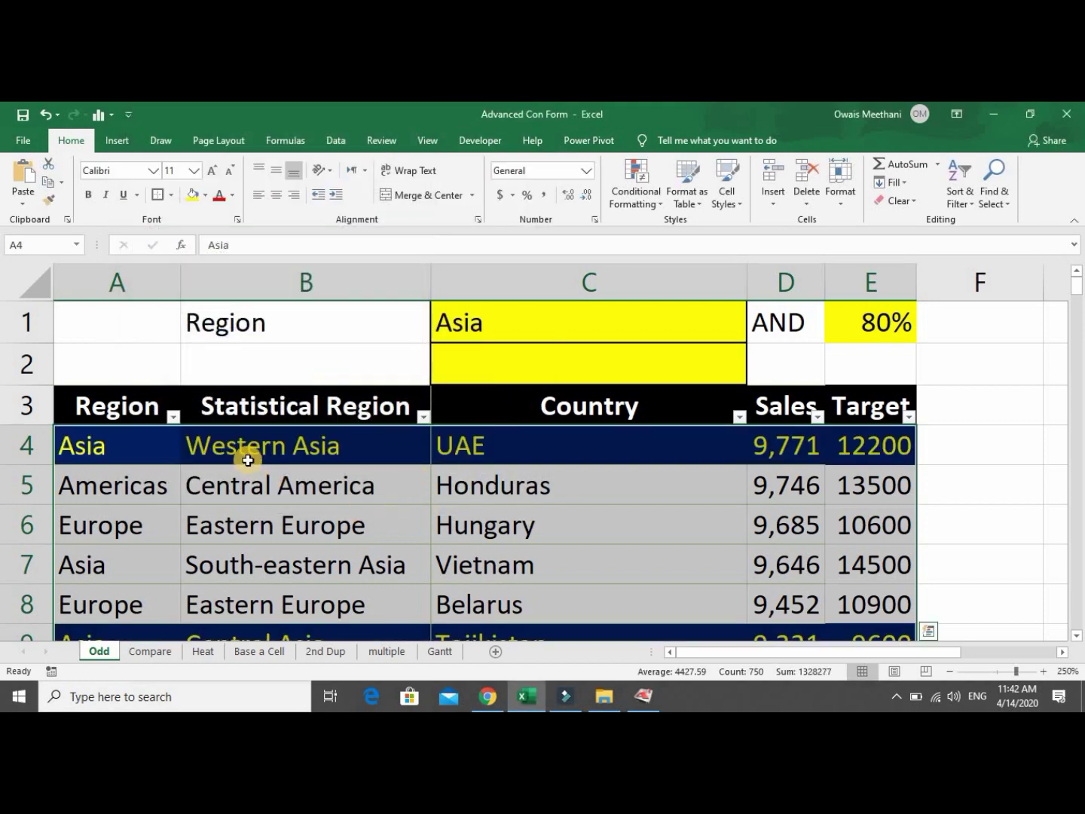
pyautogui.click(248, 458)
pyautogui.press('Left')
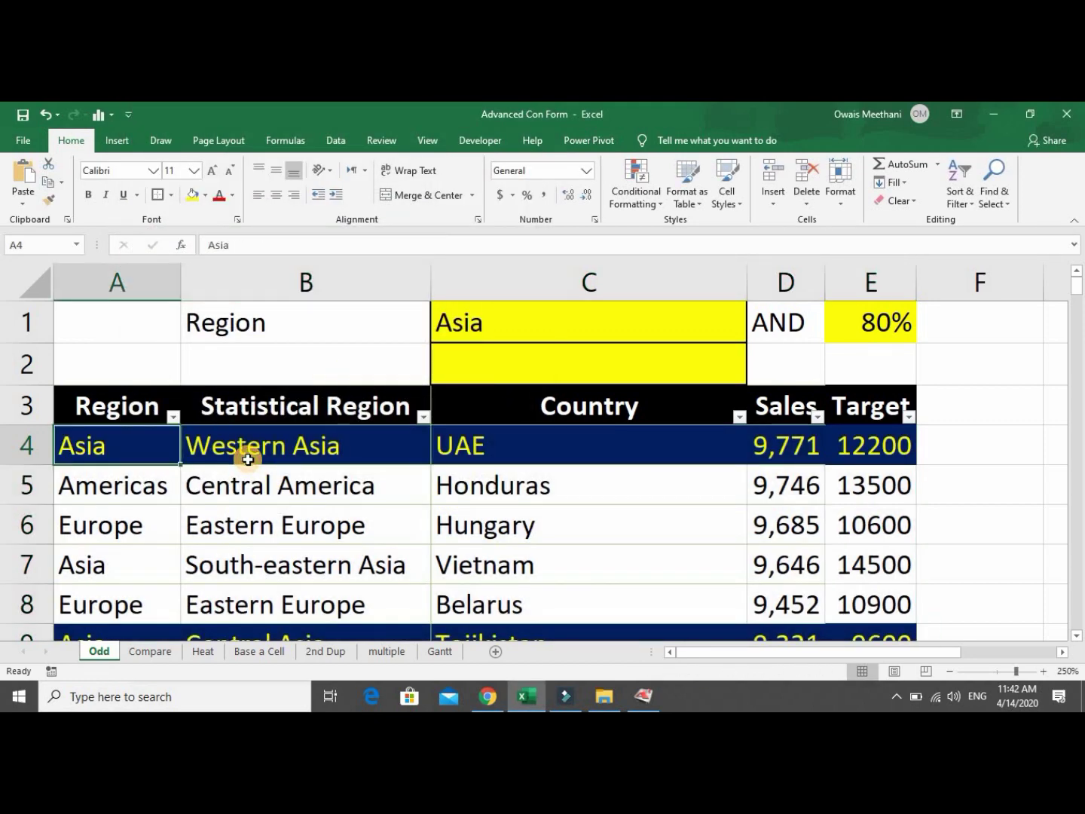
# Check the UAE row's region, sales and target values in row 4 against the rule's two criteria.
pyautogui.press('Right')
pyautogui.press('Right')
pyautogui.press('Right')
pyautogui.press('Right')
pyautogui.press('Left')
pyautogui.press('Left')
pyautogui.press('Left')
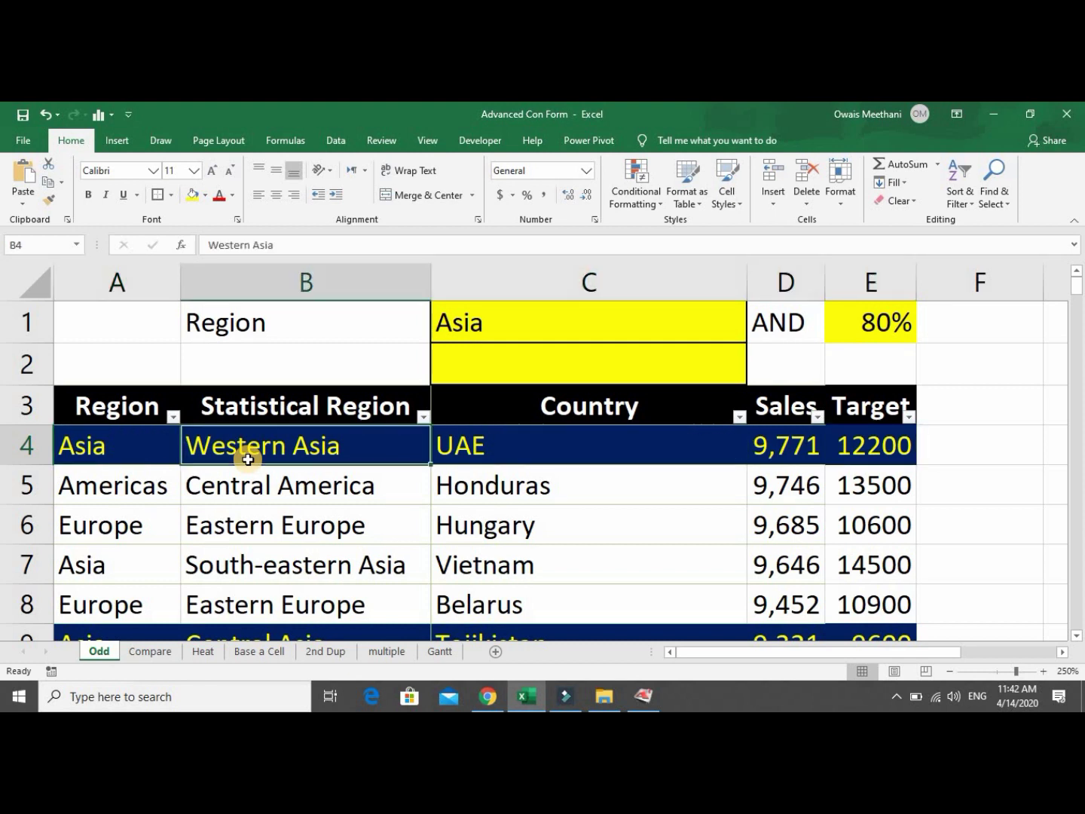
pyautogui.press('Left')
pyautogui.press('Right')
pyautogui.press('Right')
pyautogui.press('Right')
pyautogui.press('Right')
pyautogui.press('Left')
pyautogui.press('Left')
pyautogui.press('Left')
pyautogui.press('Left')
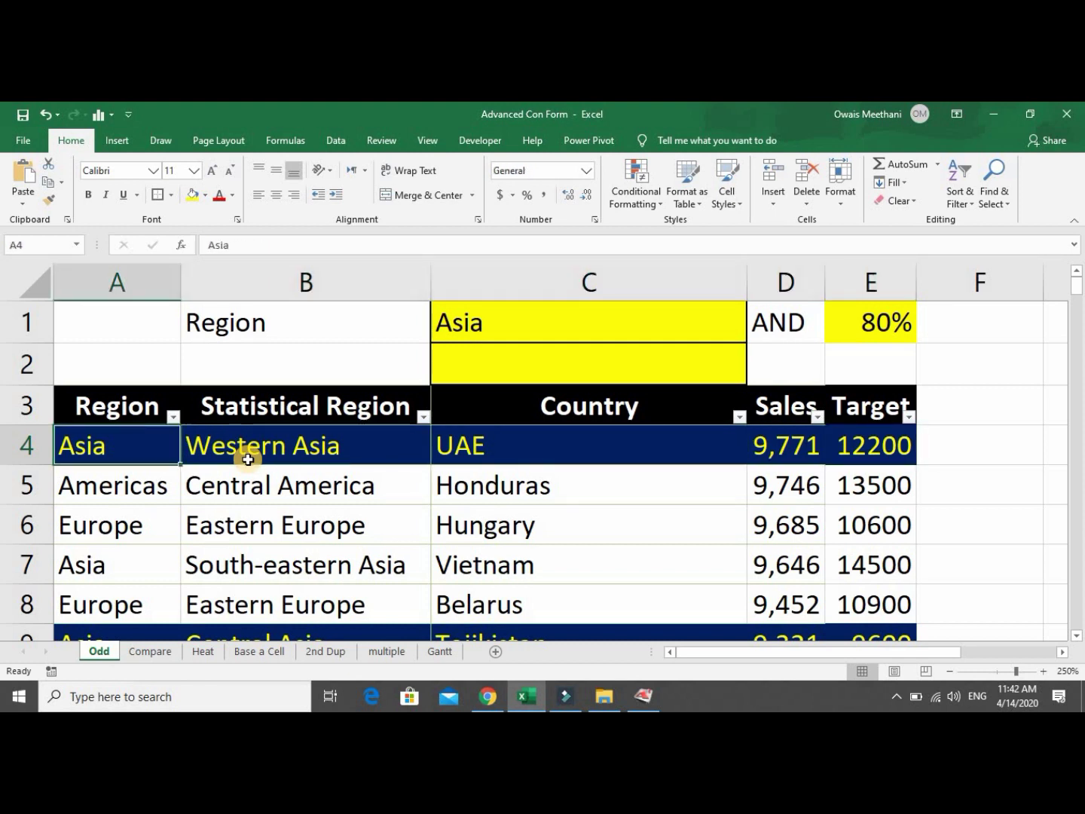
# Check the Vietnam row's region, sales and target values in row 7 against the same criteria.
pyautogui.press('Down')
pyautogui.press('Down')
pyautogui.press('Down')
pyautogui.press('Up')
pyautogui.press('Down')
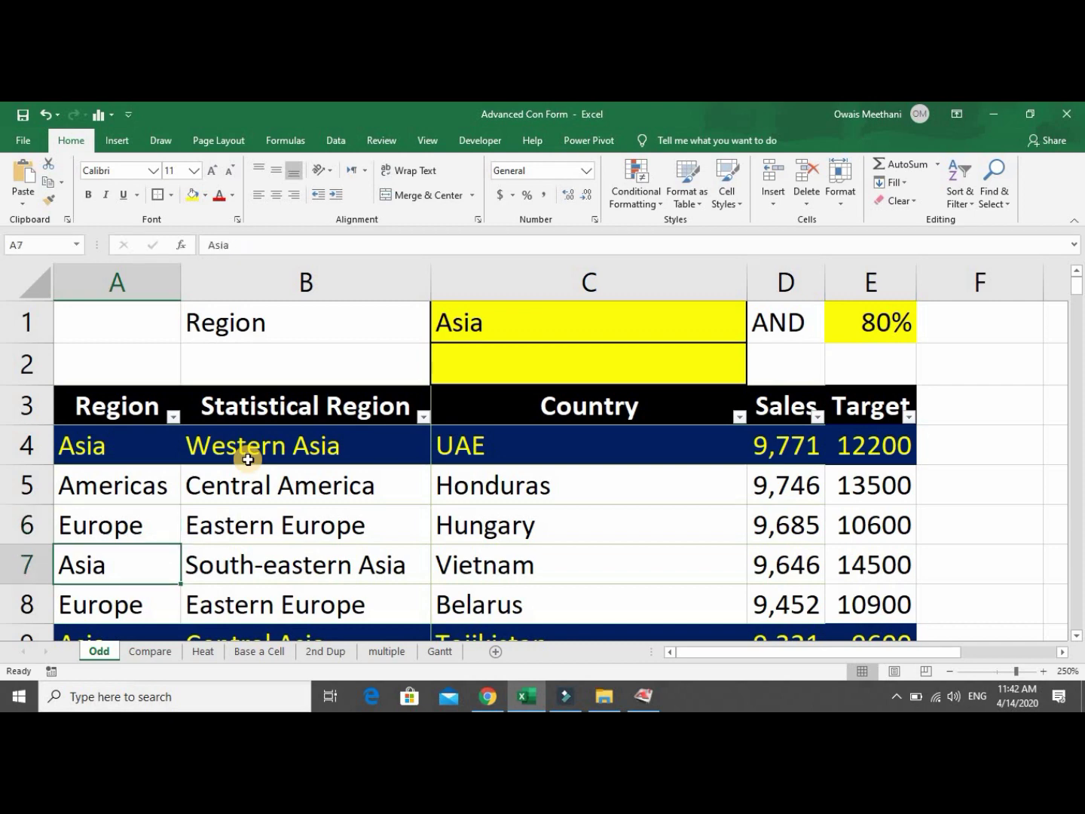
pyautogui.press('Right')
pyautogui.press('Right')
pyautogui.press('Right')
pyautogui.press('Right')
pyautogui.press('Left')
pyautogui.press('Left')
pyautogui.press('Left')
pyautogui.press('Left')
pyautogui.press('Right')
pyautogui.press('Right')
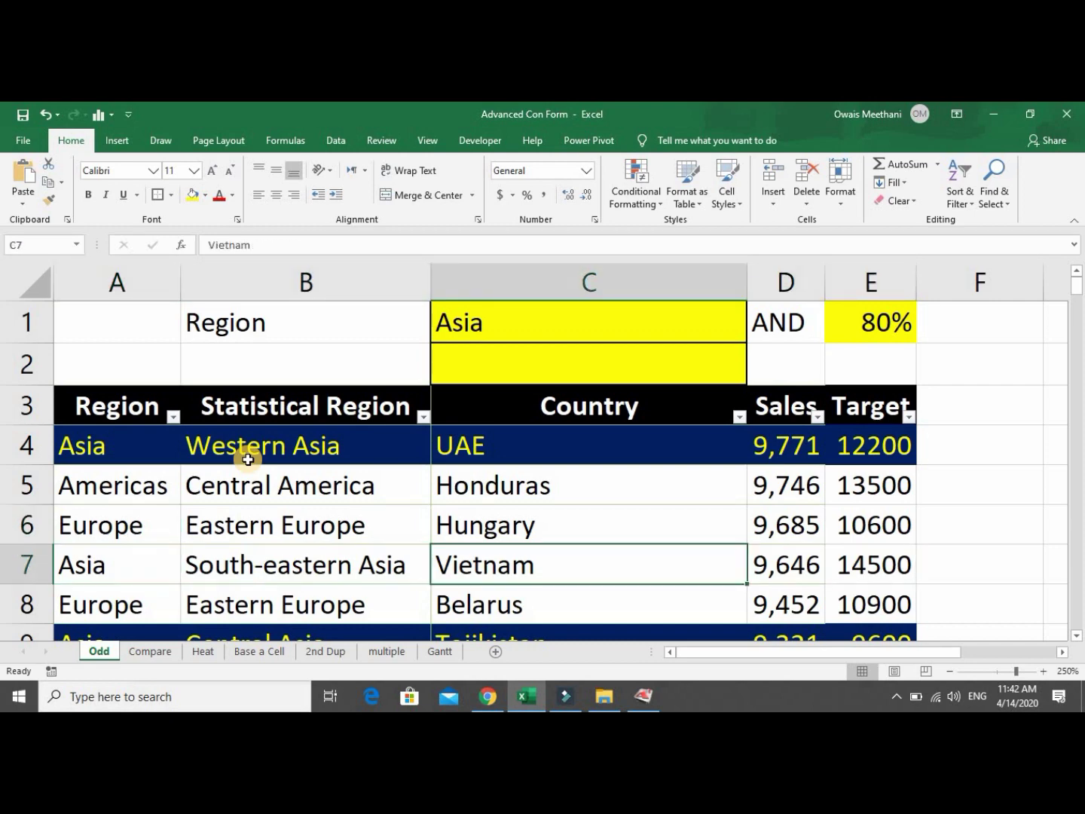
pyautogui.press('Right')
pyautogui.press('Right')
pyautogui.press('Left')
pyautogui.press('Left')
pyautogui.press('Left')
pyautogui.press('Left')
# Examine the Tajikistan row in row 9 across its region, sales and target cells.
pyautogui.press('Down')
pyautogui.press('Down')
pyautogui.press('Down')
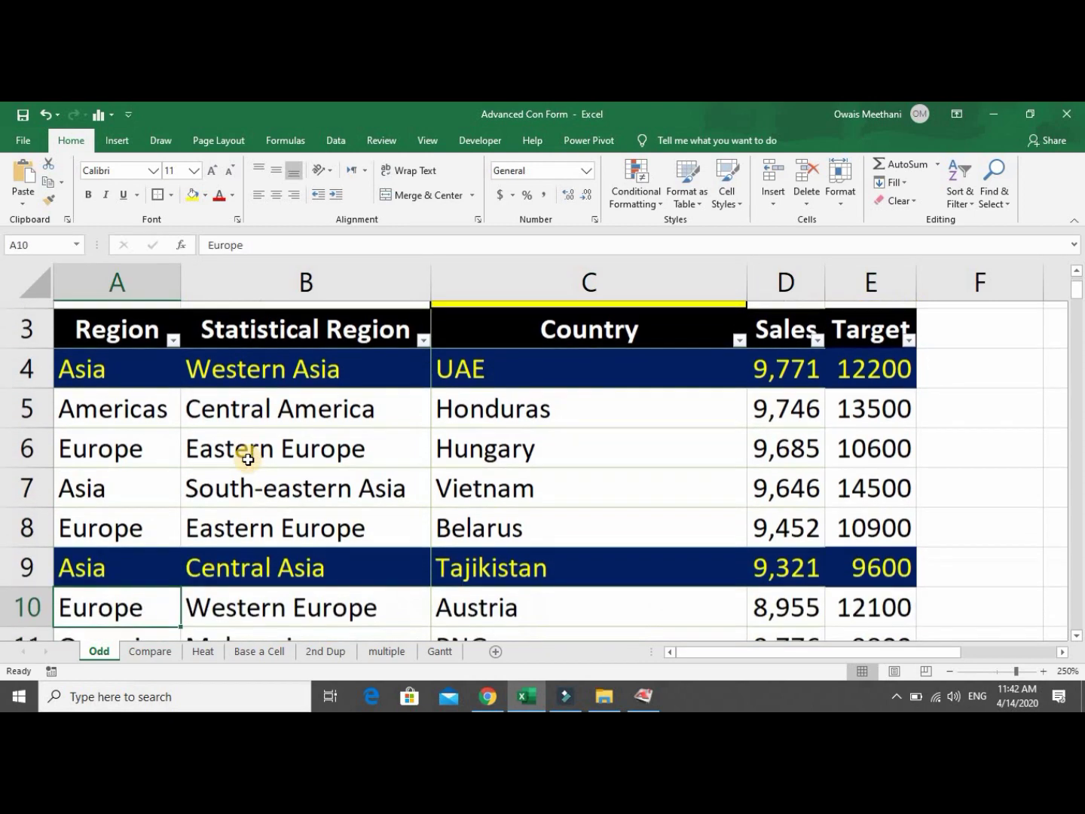
pyautogui.press('Up')
pyautogui.press('Right')
pyautogui.press('Right')
pyautogui.press('Right')
pyautogui.press('Right')
# Set the sales-to-target percentage criterion in cell E1 to 90%.
pyautogui.press('Up')
pyautogui.press('Up')
pyautogui.press('Up')
pyautogui.press('Up')
pyautogui.press('Up')
pyautogui.press('Up')
pyautogui.press('Up')
pyautogui.press('Up')
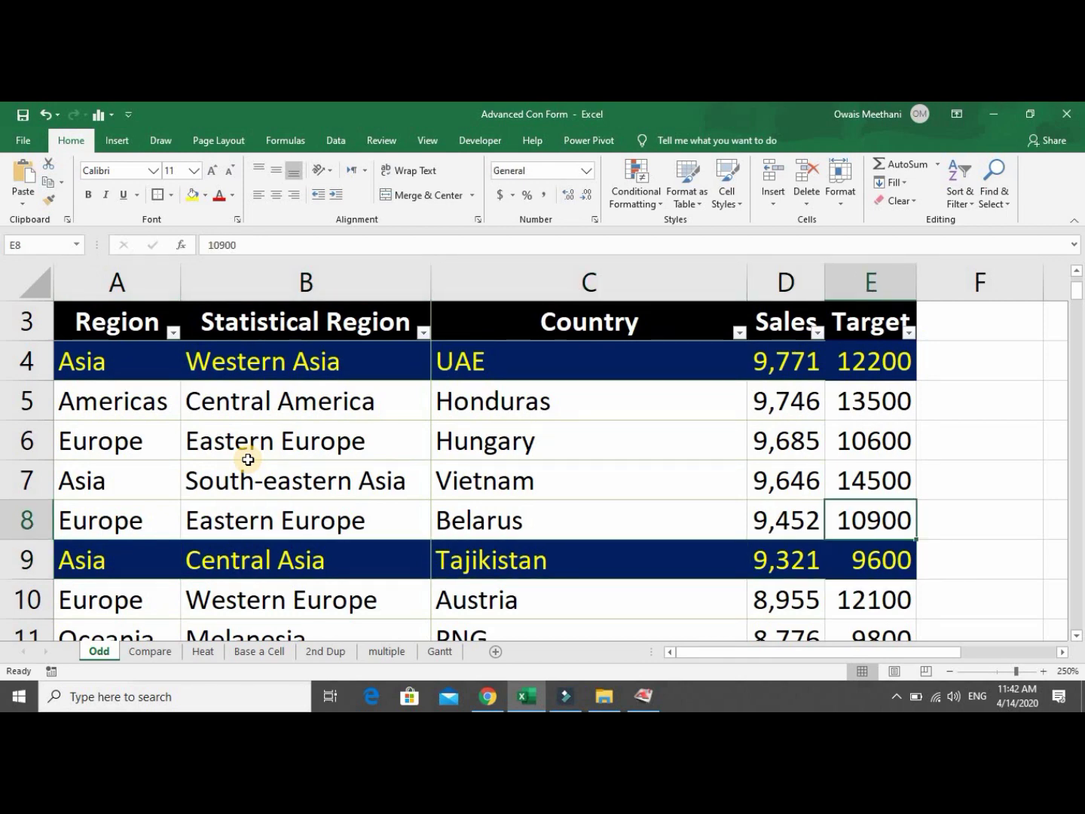
pyautogui.write('90')
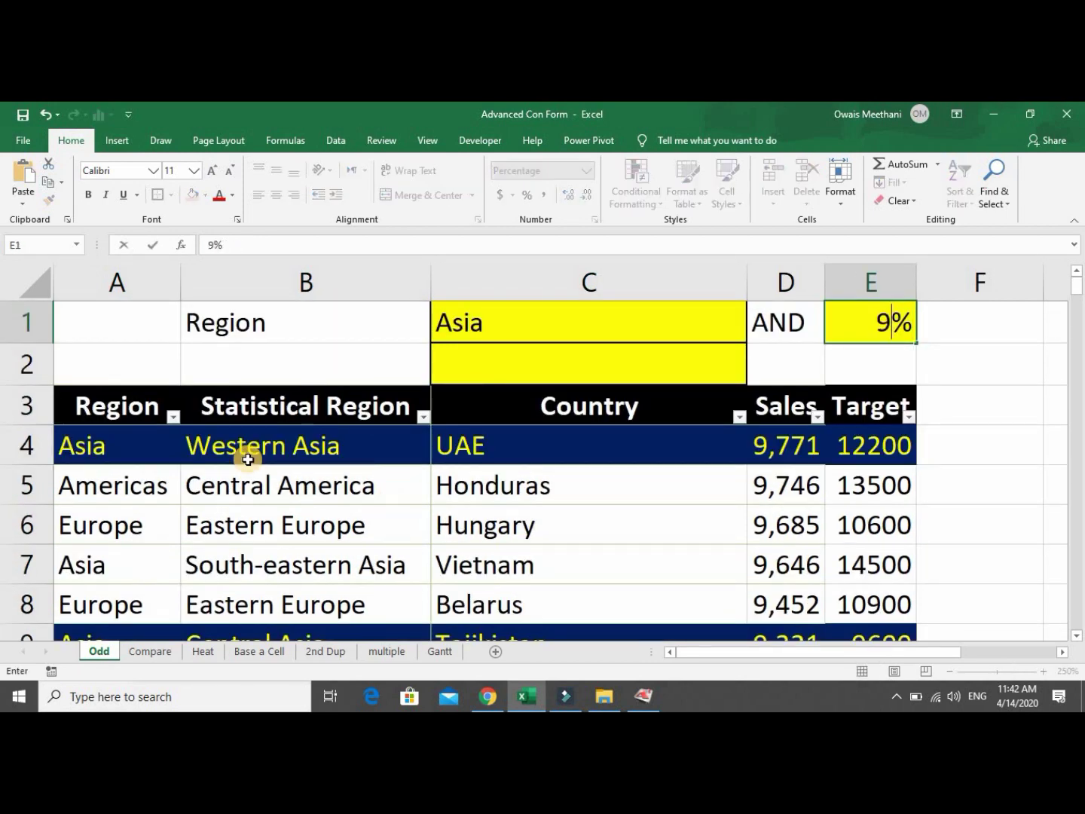
pyautogui.press('Return')
# Examine rows 4 to 10 of the sales table for Asia rows meeting the 90% criterion.
pyautogui.press('Down')
pyautogui.press('Down')
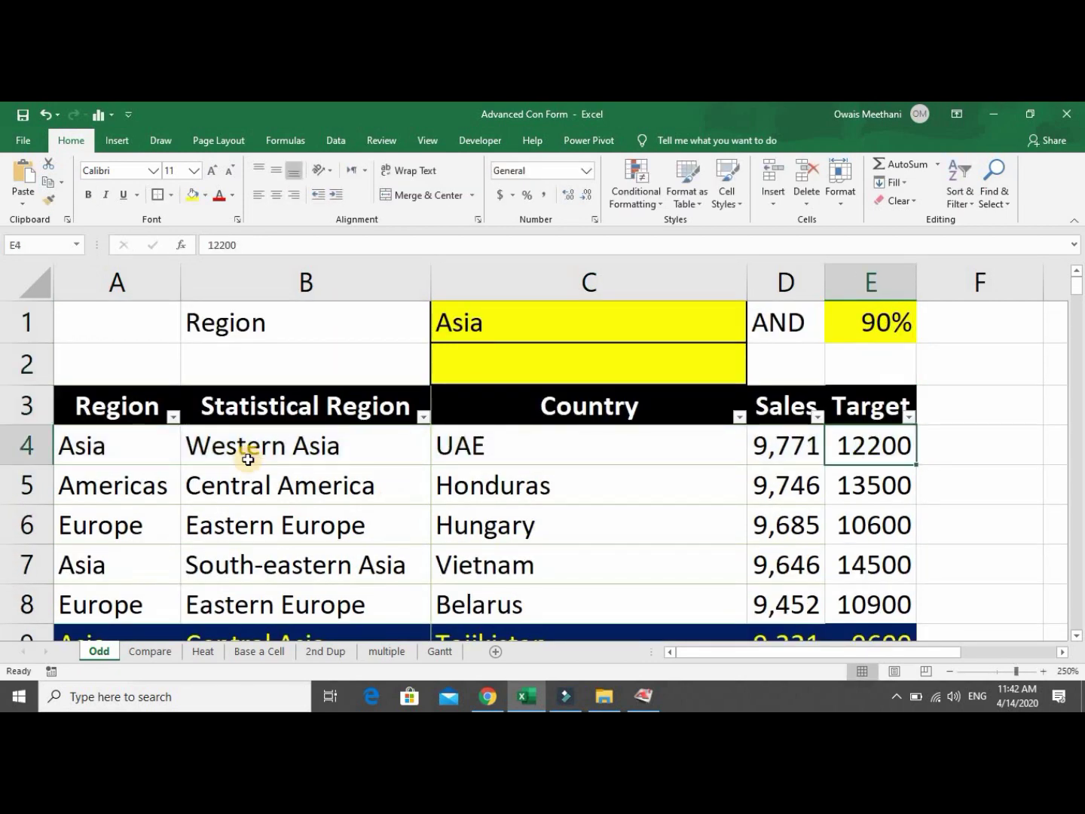
pyautogui.press('Down')
pyautogui.press('Down')
pyautogui.press('Down')
pyautogui.press('Down')
pyautogui.press('Down')
pyautogui.press('Down')
pyautogui.press('Up')
pyautogui.press('Up')
pyautogui.press('Up')
pyautogui.press('Up')
pyautogui.press('Up')
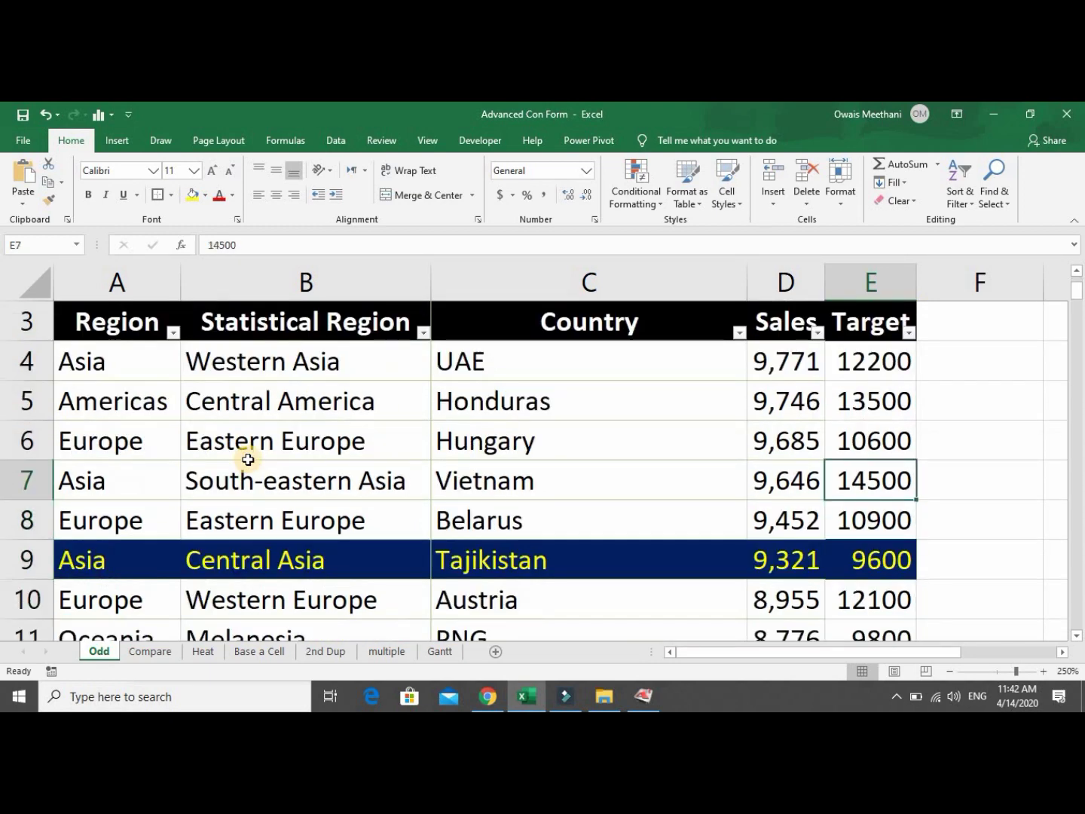
pyautogui.press('Down')
pyautogui.press('Down')
pyautogui.press('Down')
pyautogui.press('Down')
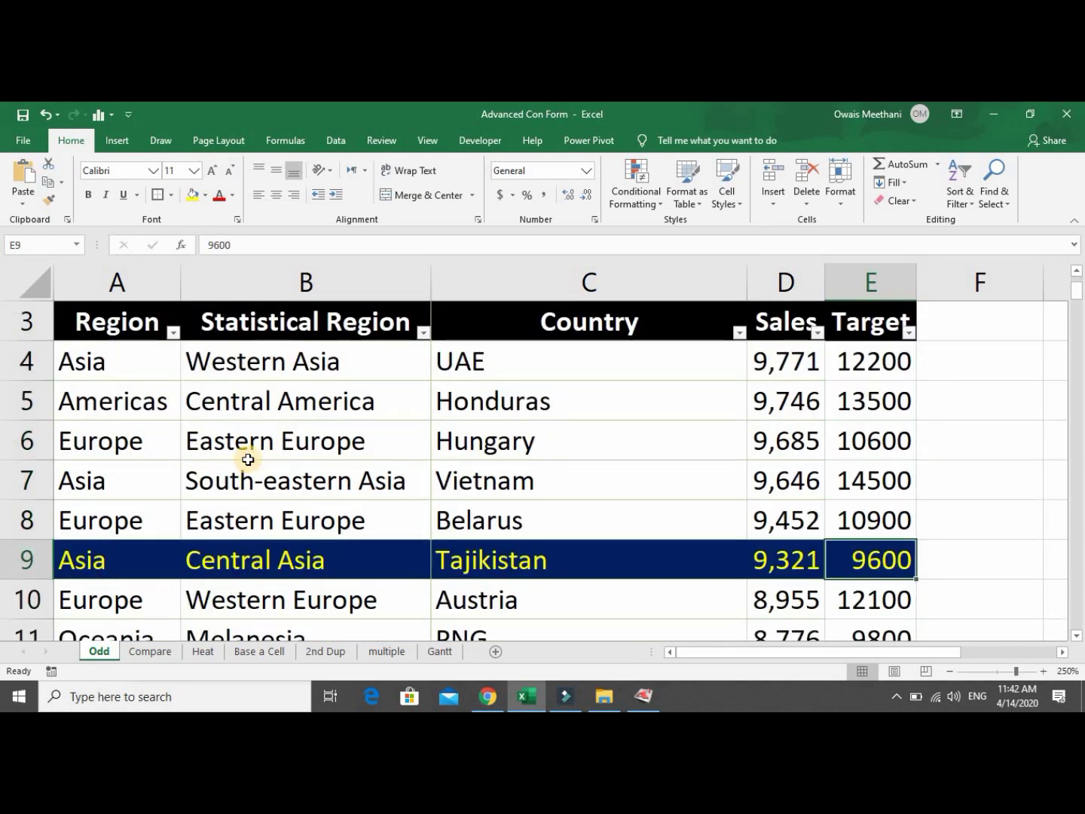
# Change the region criterion in cell C1 to Africa.
pyautogui.press('Up')
pyautogui.press('Up')
pyautogui.press('Up')
pyautogui.press('Up')
pyautogui.press('Up')
pyautogui.press('Up')
pyautogui.press('Up')
pyautogui.press('Up')
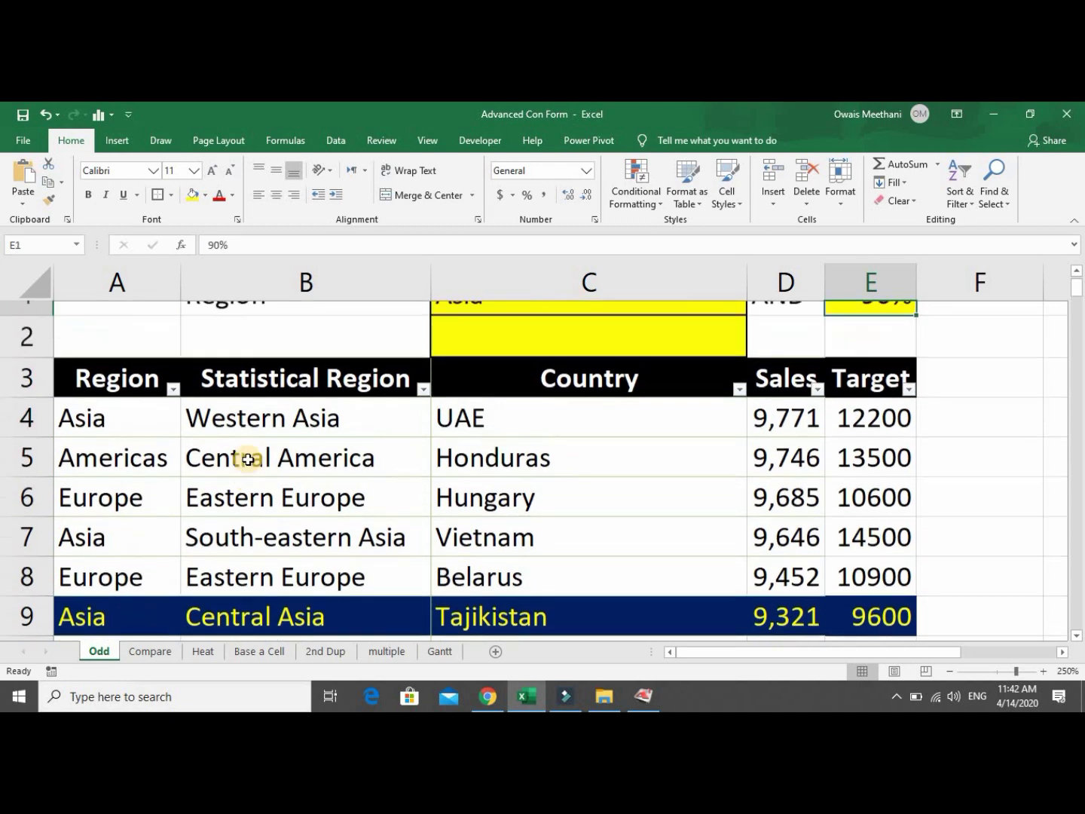
pyautogui.press('Left')
pyautogui.press('Left')
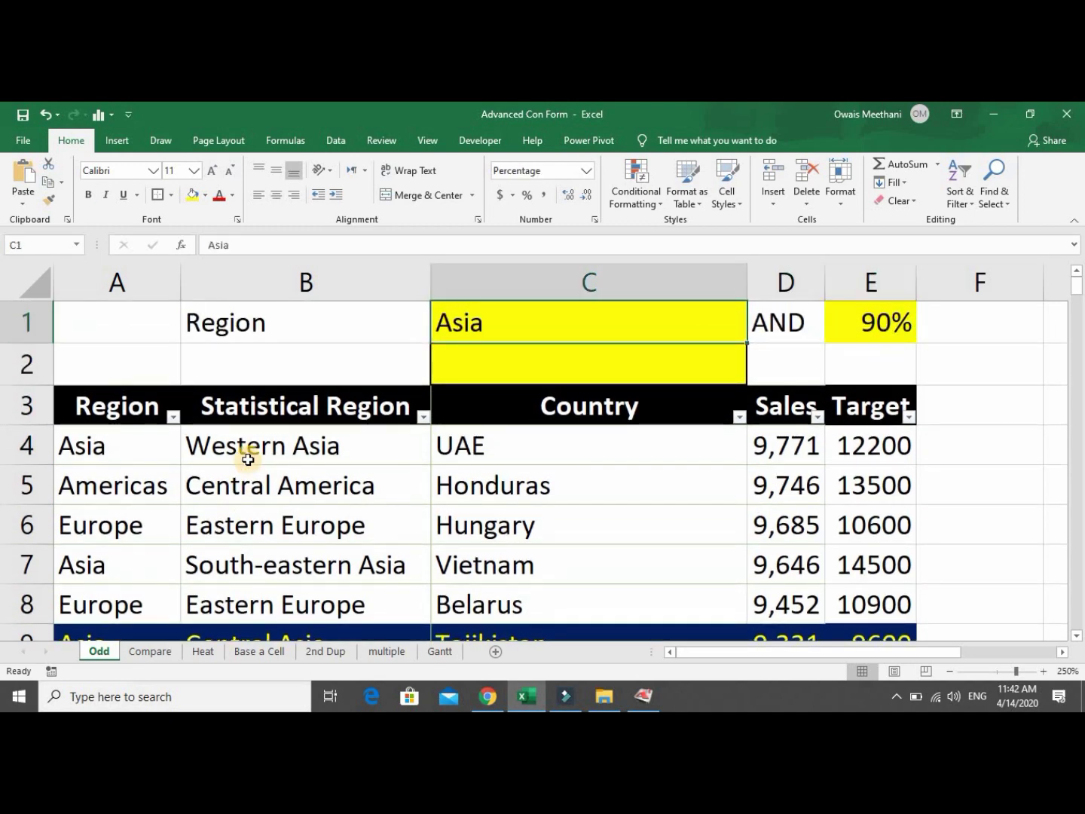
pyautogui.write('Africa')
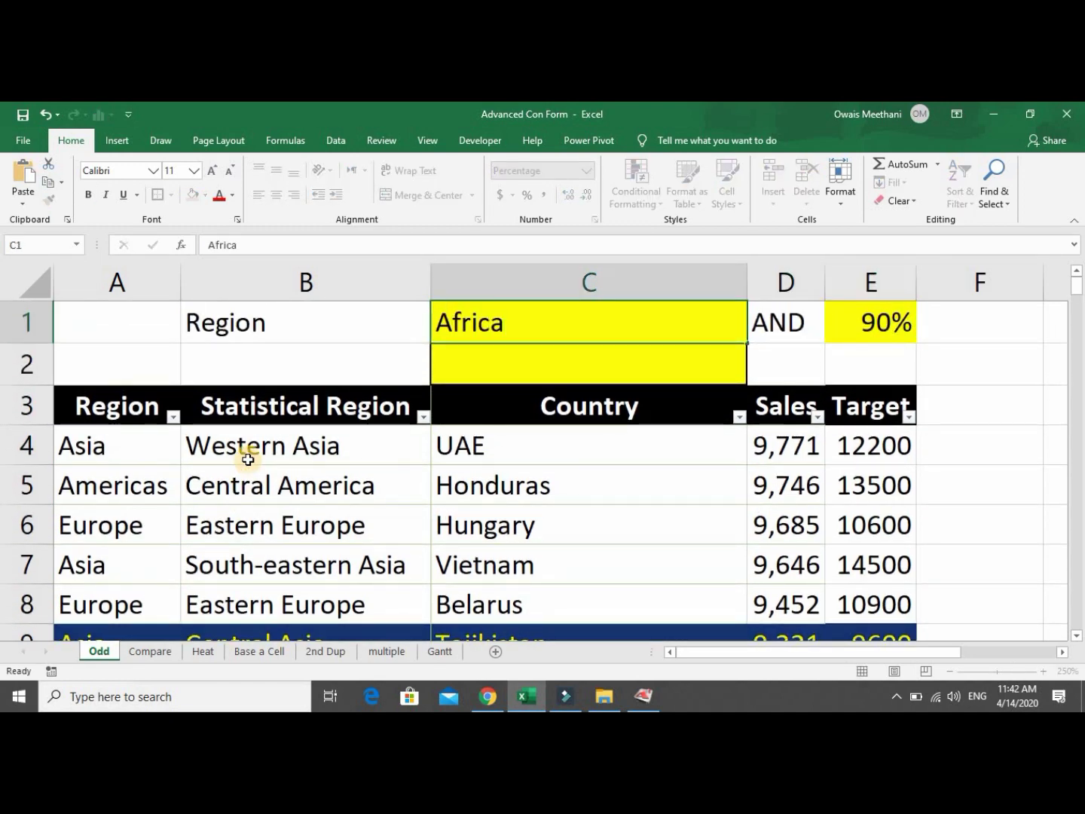
pyautogui.press('Return')
pyautogui.press('Up')
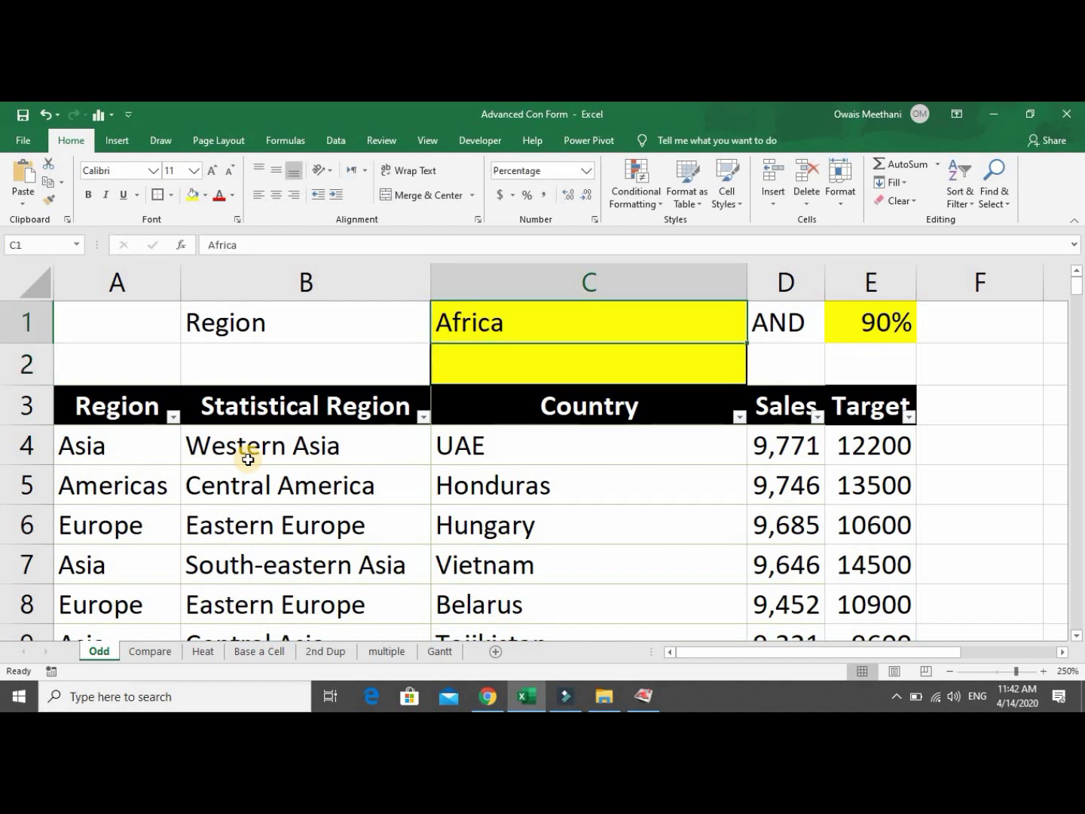
# Set the sales-to-target percentage criterion in cell E1 to 70%.
pyautogui.press('Right')
pyautogui.press('Right')
pyautogui.write('70')
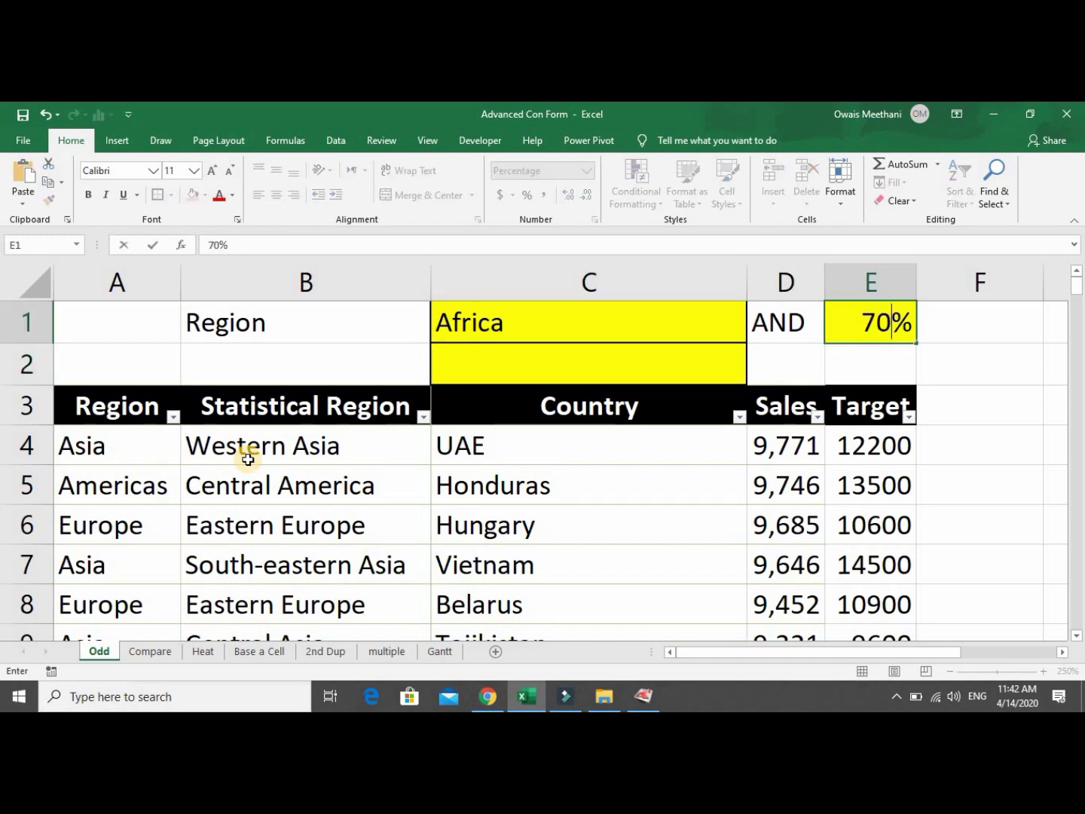
pyautogui.press('Return')
# Review the row highlighting for Africa at 70% down through row 37 of the sales table, and return to cell E1.
pyautogui.press('Down')
pyautogui.press('Down')
pyautogui.press('Down')
pyautogui.press('Down')
pyautogui.press('Down')
pyautogui.press('Down')
pyautogui.press('Down')
pyautogui.press('Down')
pyautogui.press('Down')
pyautogui.press('Down')
pyautogui.press('Down')
pyautogui.press('Down')
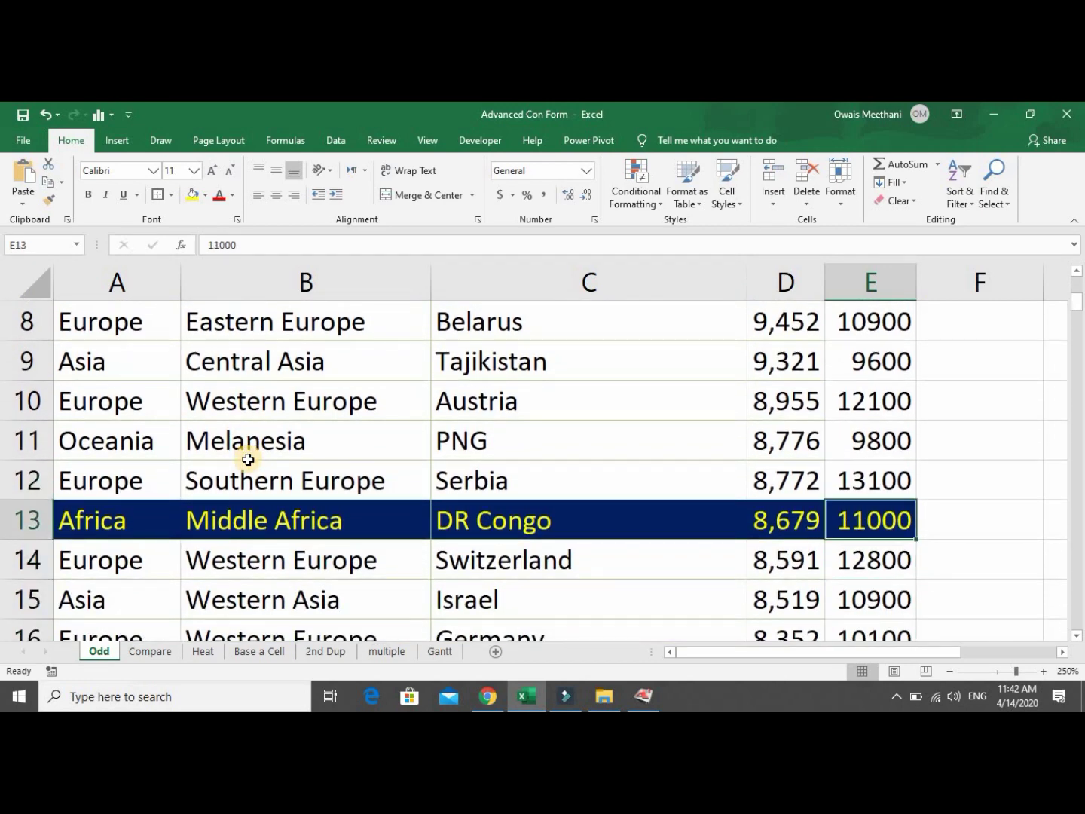
pyautogui.press('Down')
pyautogui.press('Down')
pyautogui.press('Down')
pyautogui.press('Down')
pyautogui.press('Down')
pyautogui.press('Down')
pyautogui.press('Down')
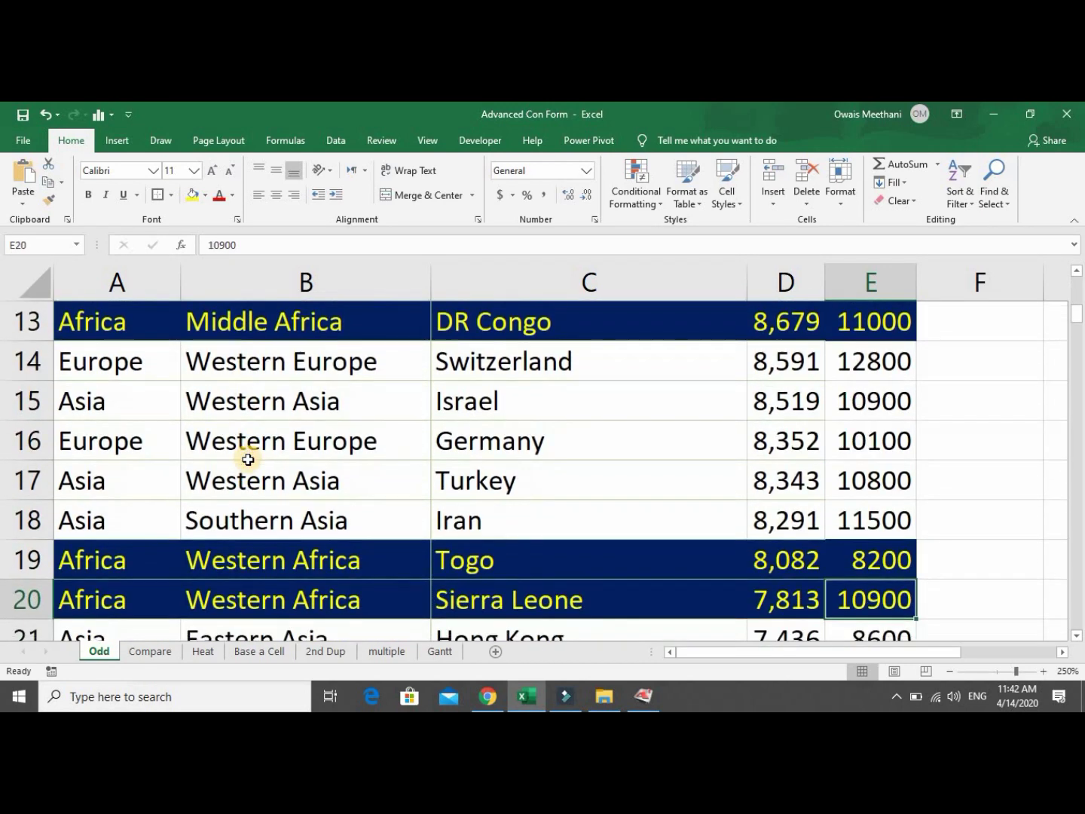
pyautogui.press('Up')
pyautogui.press('Up')
pyautogui.press('Up')
pyautogui.press('Up')
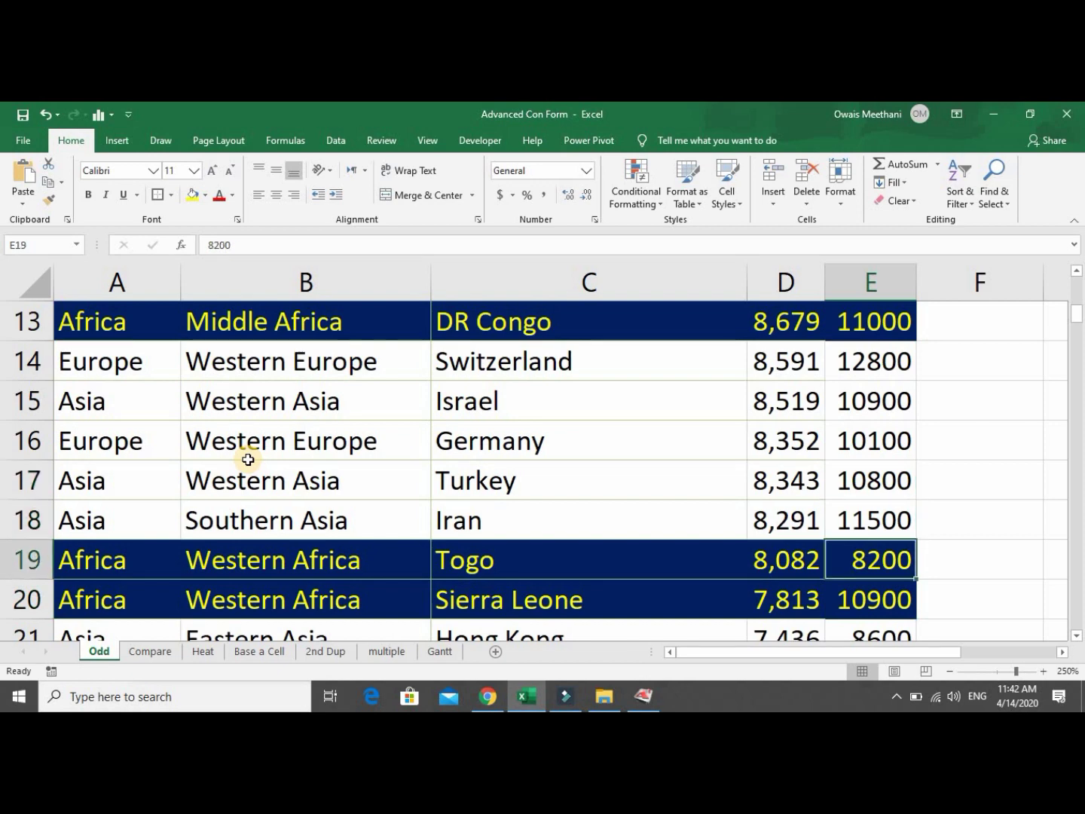
pyautogui.press('Down')
pyautogui.press('Down')
pyautogui.press('Down')
pyautogui.press('Down')
pyautogui.press('Down')
pyautogui.press('Down')
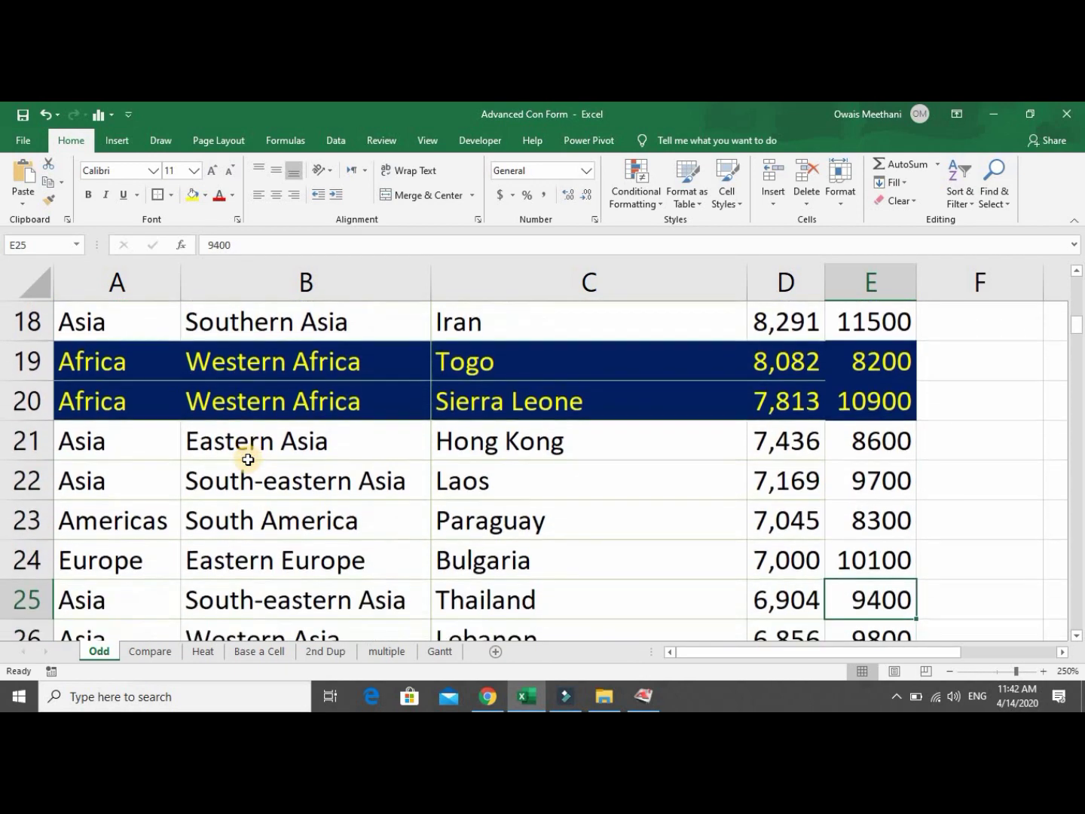
pyautogui.press('Down')
pyautogui.press('Down')
pyautogui.press('Down')
pyautogui.press('Up')
pyautogui.press('Up')
pyautogui.press('Up')
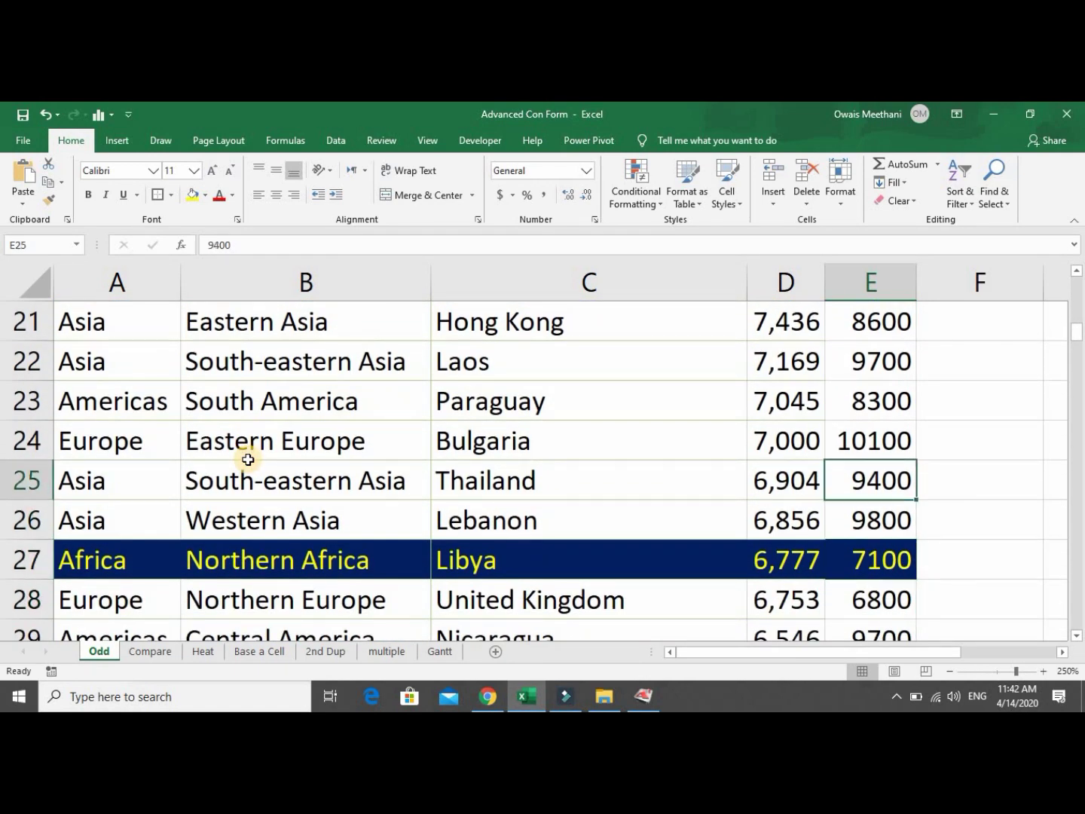
pyautogui.press('Down')
pyautogui.press('Down')
pyautogui.press('Down')
pyautogui.press('Down')
pyautogui.press('Down')
pyautogui.press('Down')
pyautogui.press('Down')
pyautogui.press('Down')
pyautogui.press('Down')
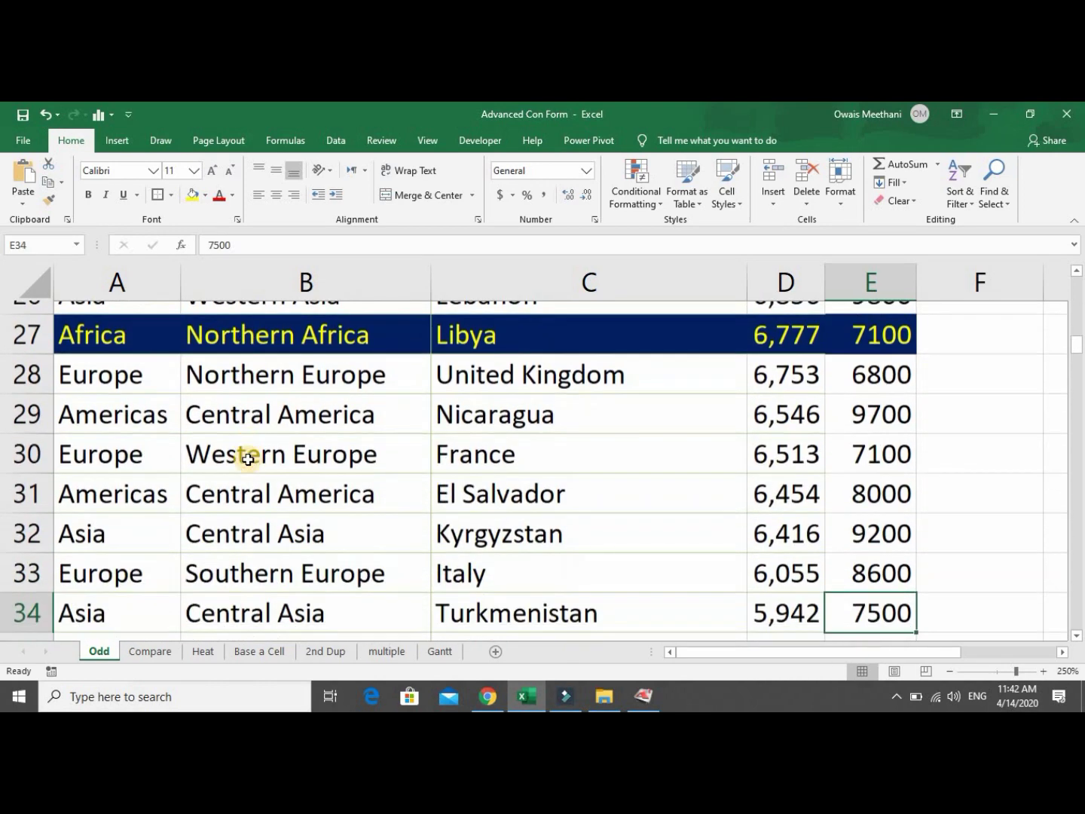
pyautogui.press('Down')
pyautogui.press('Down')
pyautogui.press('Down')
pyautogui.press('Down')
pyautogui.press('Down')
pyautogui.press('Up')
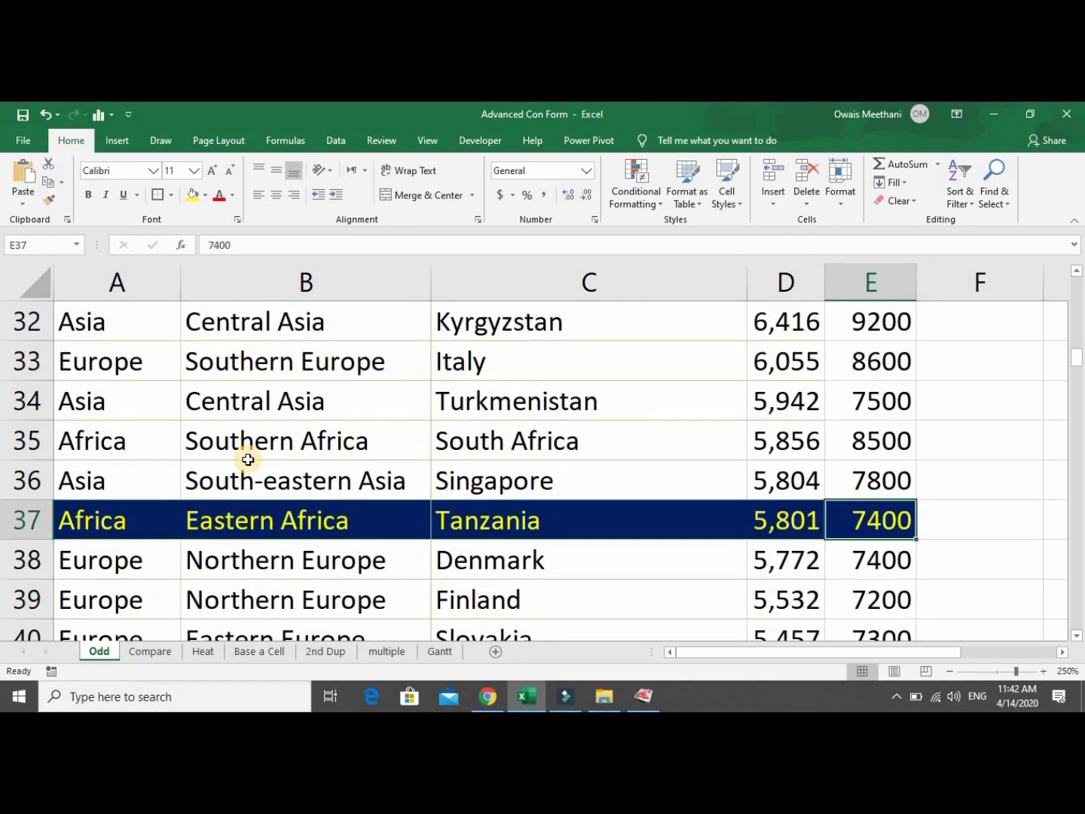
pyautogui.press('Up')
pyautogui.press('Up')
pyautogui.press('Up')
pyautogui.press('Up')
pyautogui.press('Up')
pyautogui.press('Up')
pyautogui.press('Up')
pyautogui.press('Up')
pyautogui.press('Up')
pyautogui.press('Up')
pyautogui.press('Up')
pyautogui.press('Up')
pyautogui.press('Up')
pyautogui.press('Up')
pyautogui.press('Up')
pyautogui.press('Up')
pyautogui.press('Up')
pyautogui.press('Up')
pyautogui.press('Up')
pyautogui.press('Up')
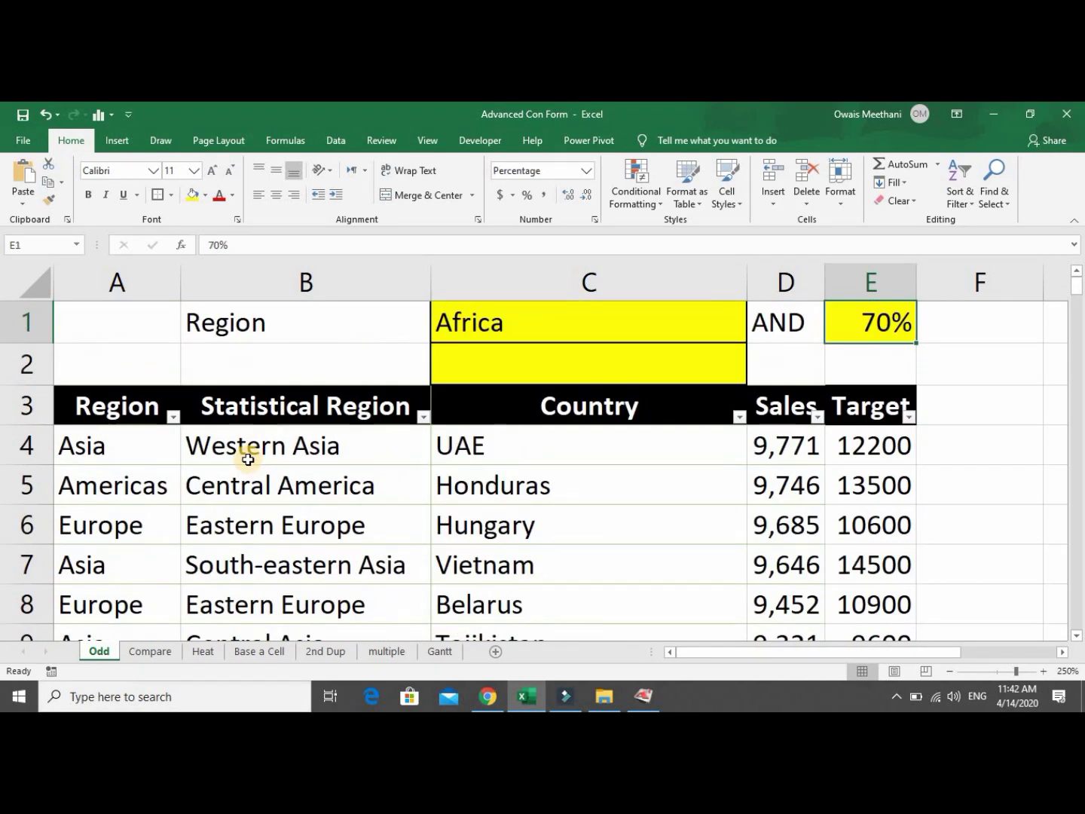
# Set the sales-to-target percentage criterion in cell E1 to 80%.
pyautogui.write('80')
pyautogui.press('Return')
pyautogui.press('Down')
pyautogui.press('Down')
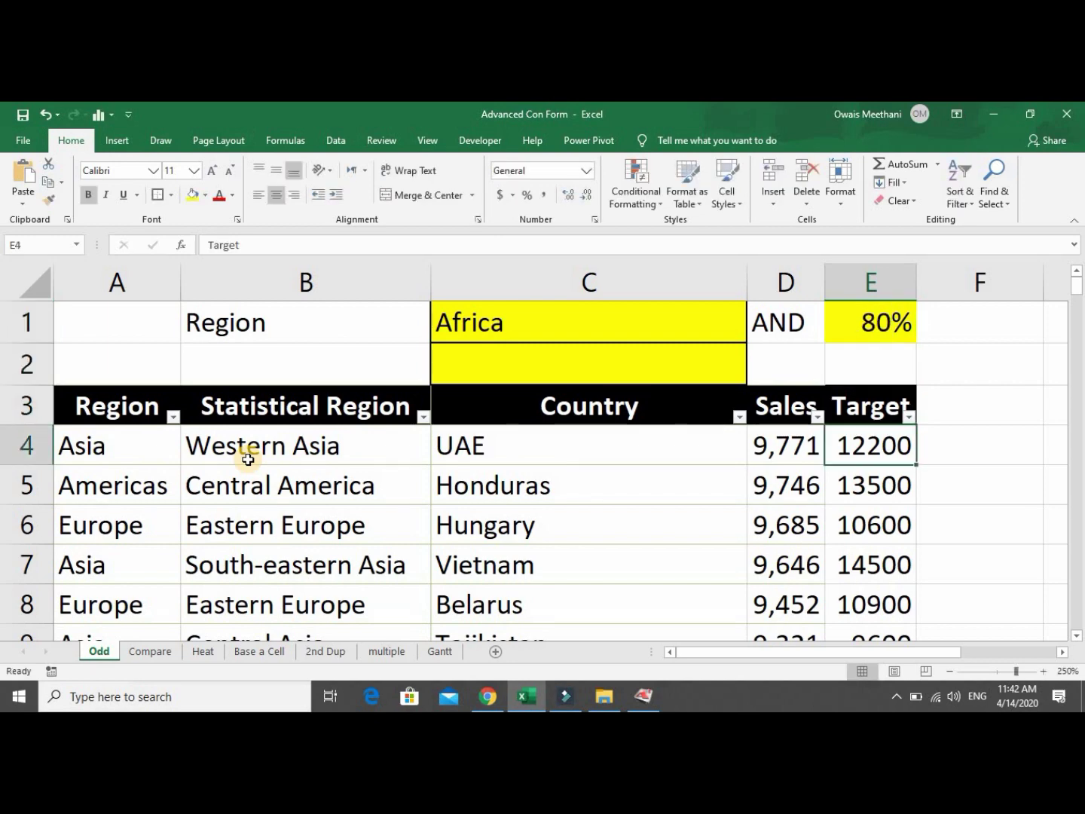
# Review the sales table down to about row 15 and examine the Africa row 13 from region across to target.
pyautogui.press('Down')
pyautogui.press('Down')
pyautogui.press('Down')
pyautogui.press('Down')
pyautogui.press('Down')
pyautogui.press('Down')
pyautogui.press('Down')
pyautogui.press('Down')
pyautogui.press('Down')
pyautogui.press('Down')
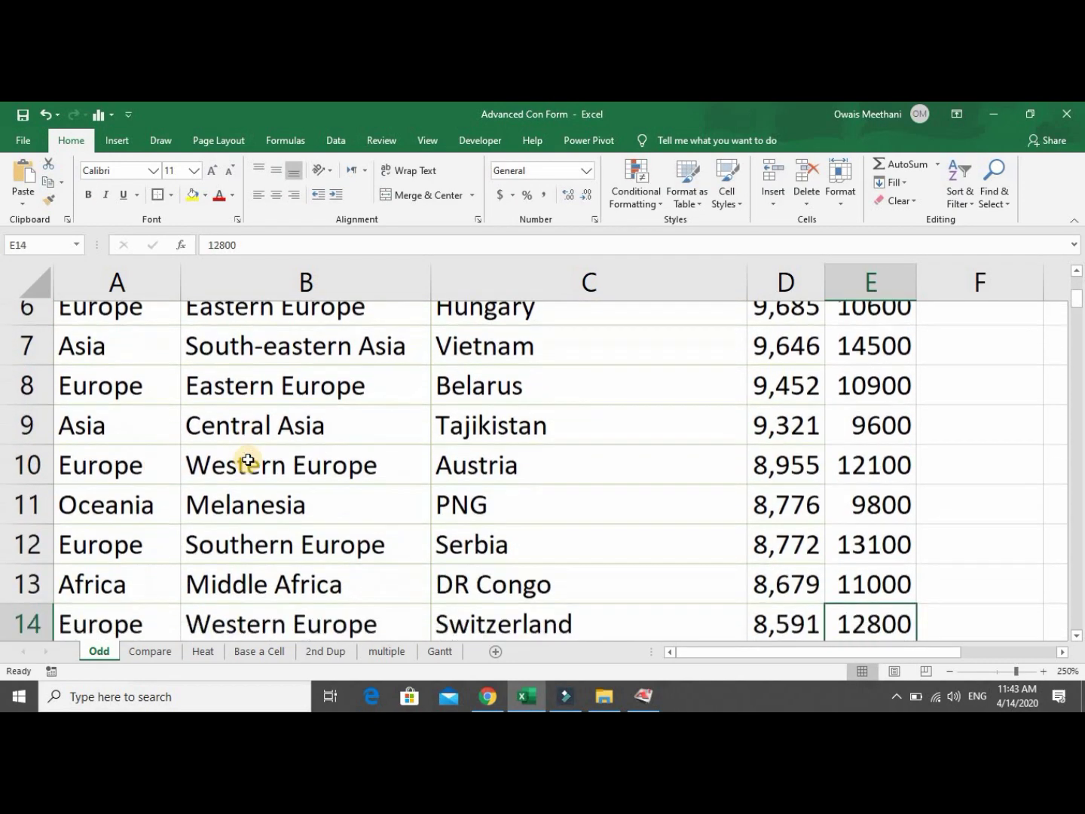
pyautogui.press('Down')
pyautogui.press('Up')
pyautogui.press('Up')
pyautogui.press('Up')
pyautogui.press('Down')
pyautogui.press('Left')
pyautogui.press('Left')
pyautogui.press('Left')
pyautogui.press('Left')
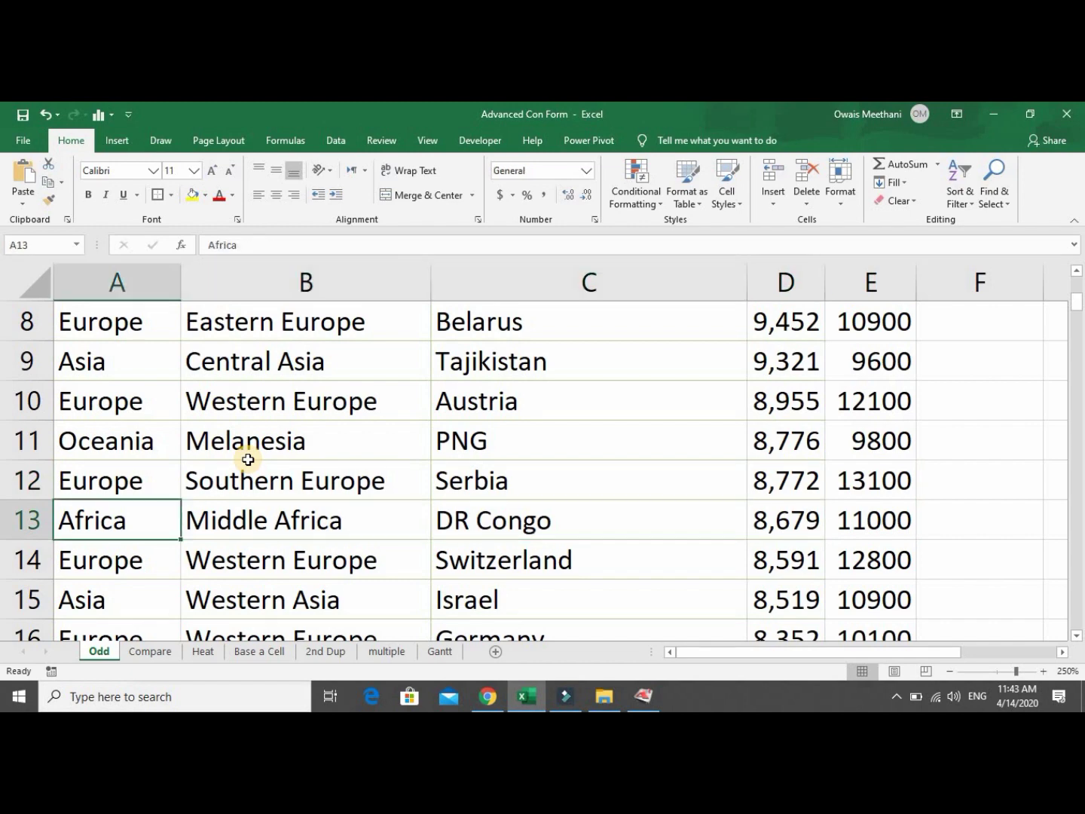
pyautogui.press('Right')
pyautogui.press('Right')
pyautogui.press('Right')
pyautogui.press('Right')
pyautogui.press('Left')
pyautogui.press('Left')
pyautogui.press('Left')
pyautogui.press('Left')
pyautogui.press('Right')
pyautogui.press('Right')
pyautogui.press('Right')
# Examine the row highlighting for Africa at 80% in rows 13 to 20, going across row 19.
pyautogui.press('Down')
pyautogui.press('Down')
pyautogui.press('Down')
pyautogui.press('Down')
pyautogui.press('Down')
pyautogui.press('Down')
pyautogui.press('Down')
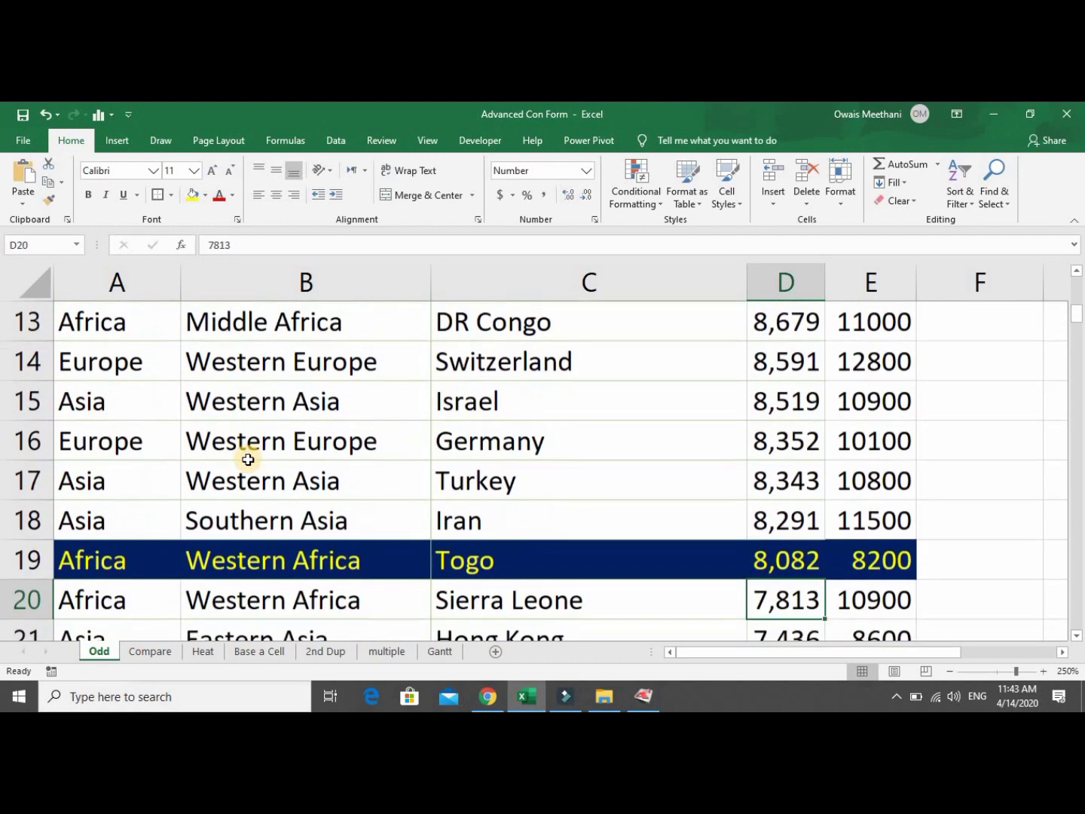
pyautogui.press('Up')
pyautogui.press('Left')
pyautogui.press('Left')
pyautogui.press('Left')
pyautogui.press('Right')
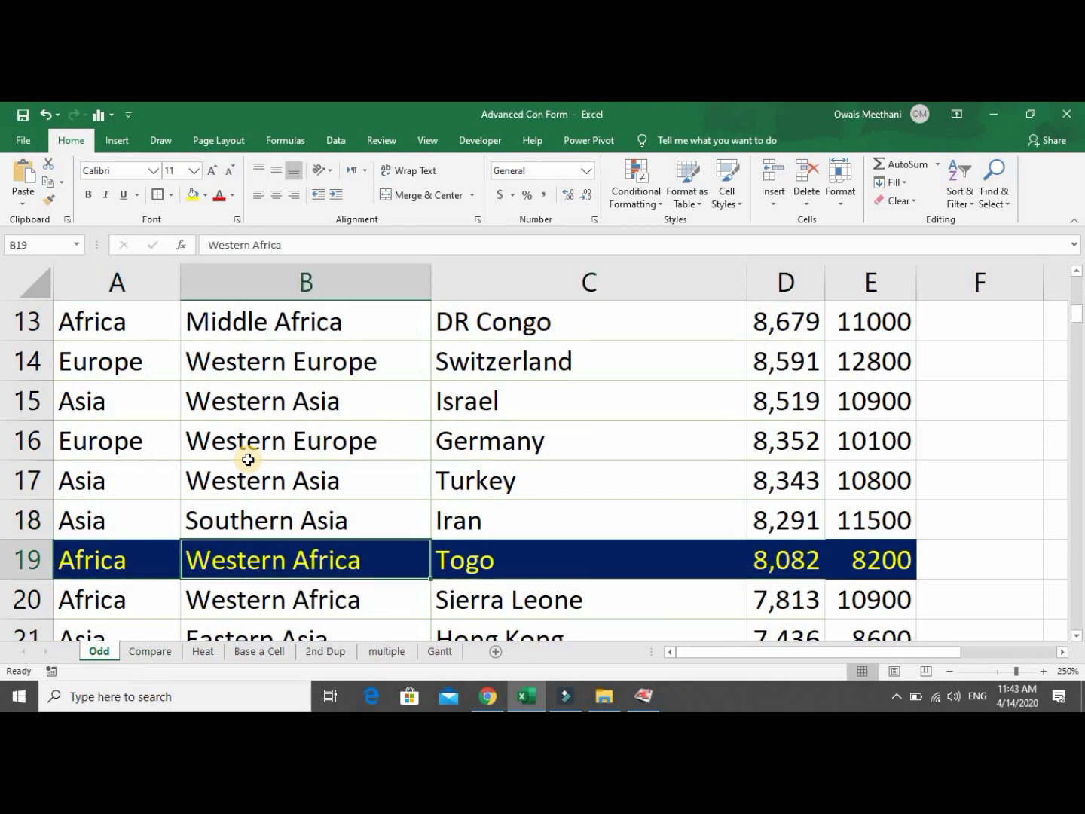
pyautogui.press('Right')
pyautogui.press('Right')
pyautogui.press('Right')
pyautogui.press('Left')
pyautogui.press('Left')
pyautogui.press('Left')
pyautogui.press('Left')
pyautogui.press('Up')
pyautogui.press('Up')
pyautogui.press('Up')
pyautogui.press('Up')
pyautogui.press('Up')
pyautogui.press('Up')
pyautogui.press('Up')
pyautogui.press('Up')
pyautogui.press('Up')
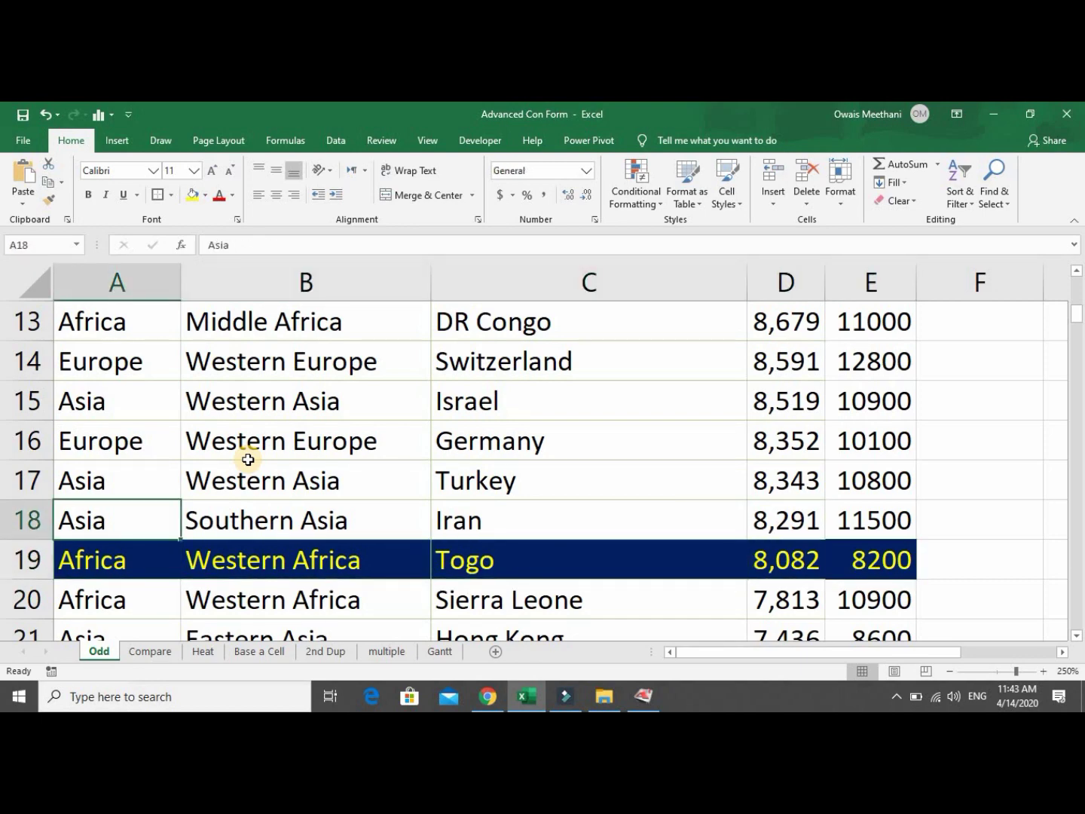
# Start an AND formula in the empty cell G1 of the Odd sheet.
pyautogui.hotkey('ctrl', 'Home')
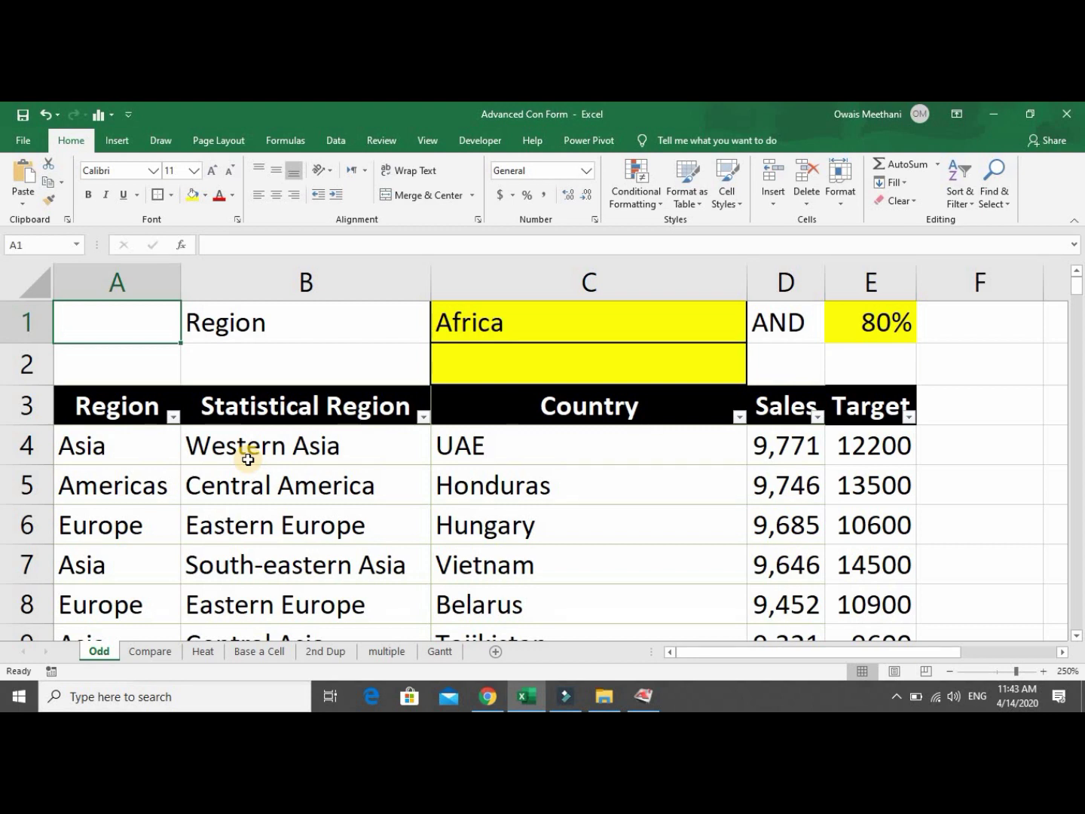
pyautogui.press('Right')
pyautogui.press('Right')
pyautogui.press('Right')
pyautogui.press('Right')
pyautogui.press('Right')
pyautogui.press('Right')
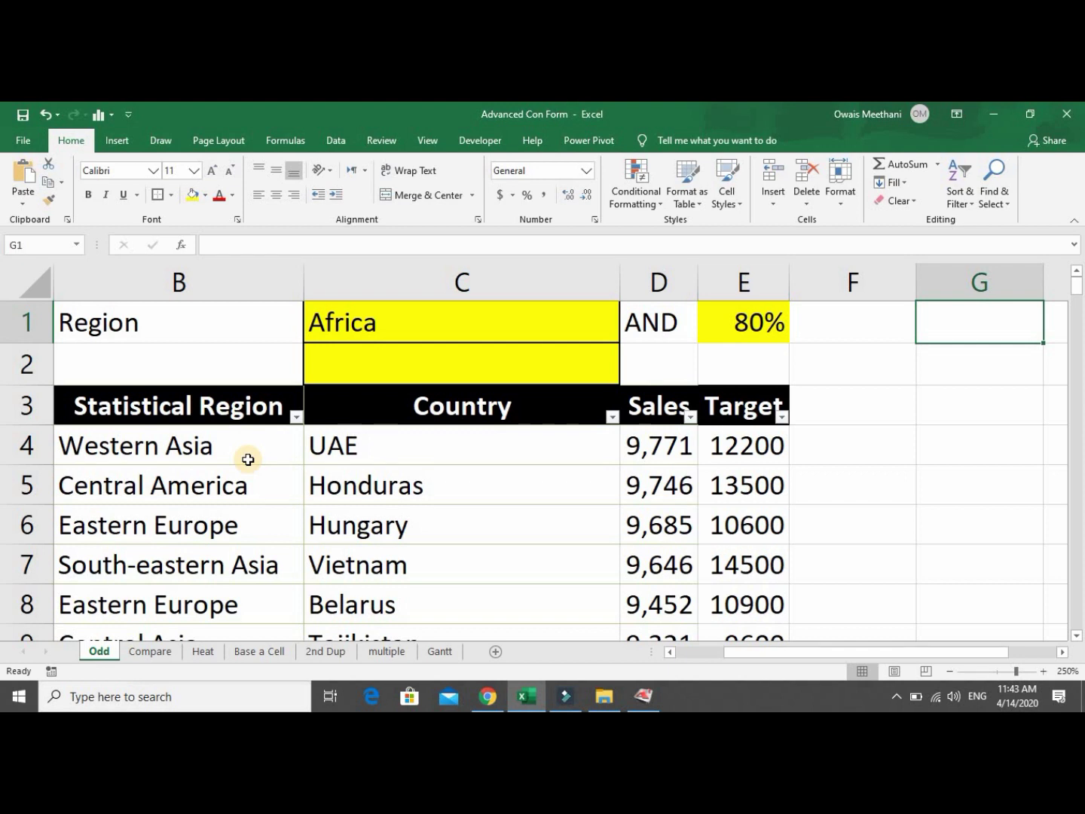
pyautogui.write('=AND')
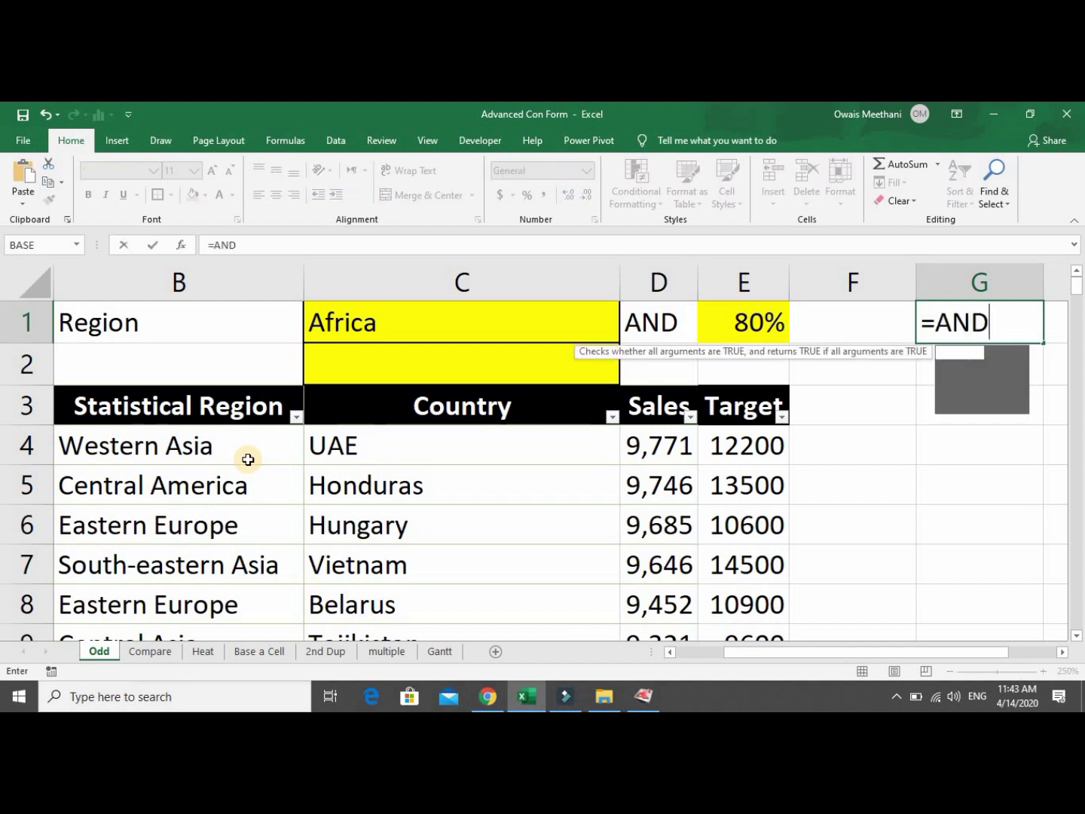
pyautogui.write('(')
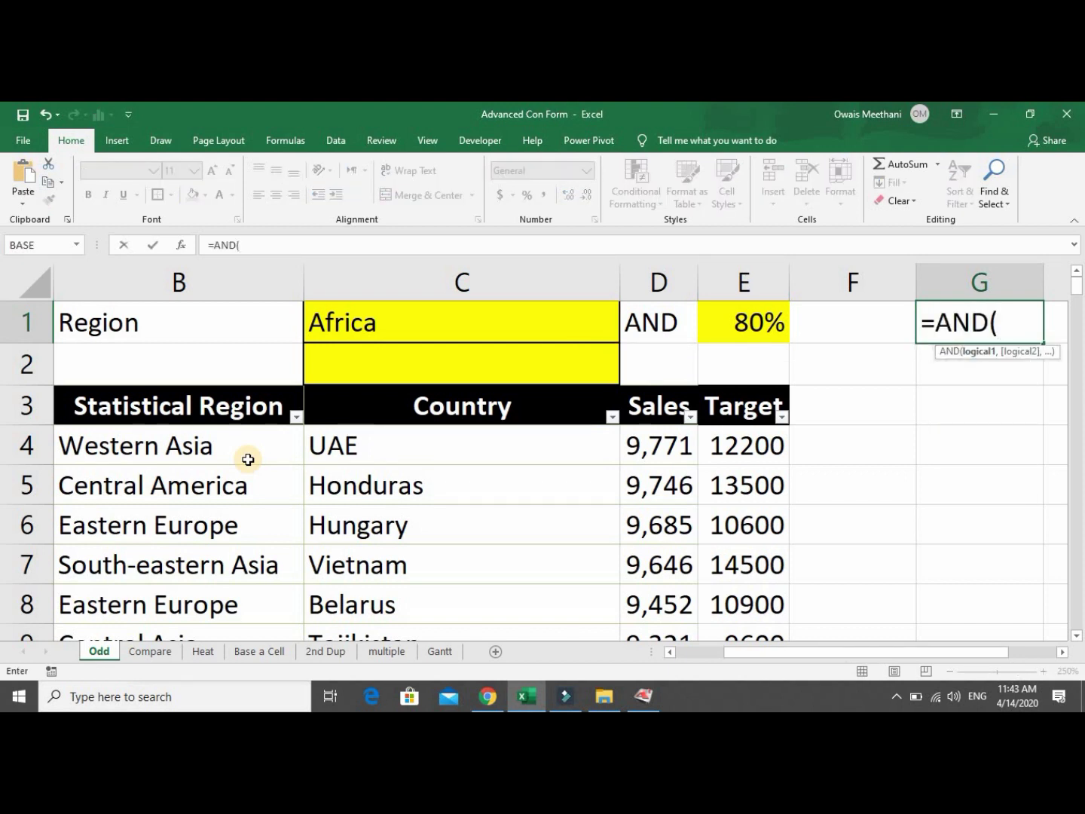
# Enter $A4=$C$1 as the AND formula's first condition, comparing each row's region with the region criterion.
pyautogui.press('Left')
pyautogui.press('Left')
pyautogui.press('Left')
pyautogui.press('Left')
pyautogui.press('Left')
pyautogui.press('Left')
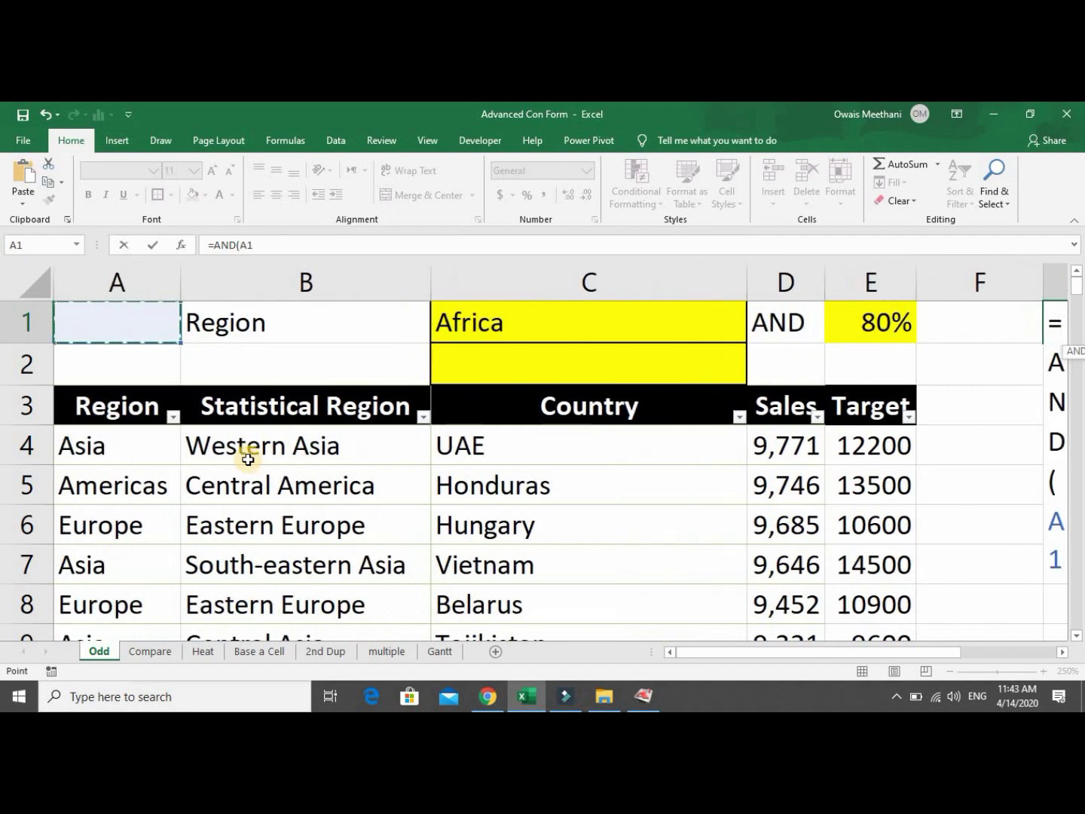
pyautogui.press('Down')
pyautogui.press('Down')
pyautogui.press('Down')
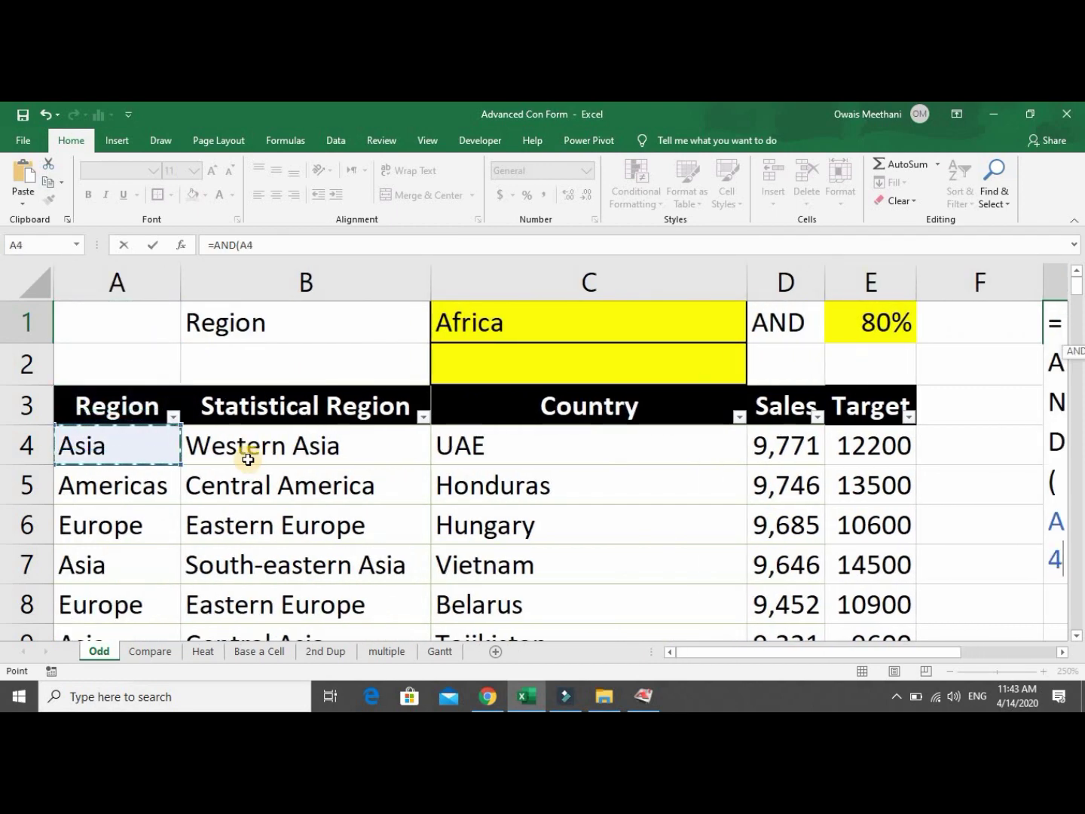
pyautogui.press('F4')
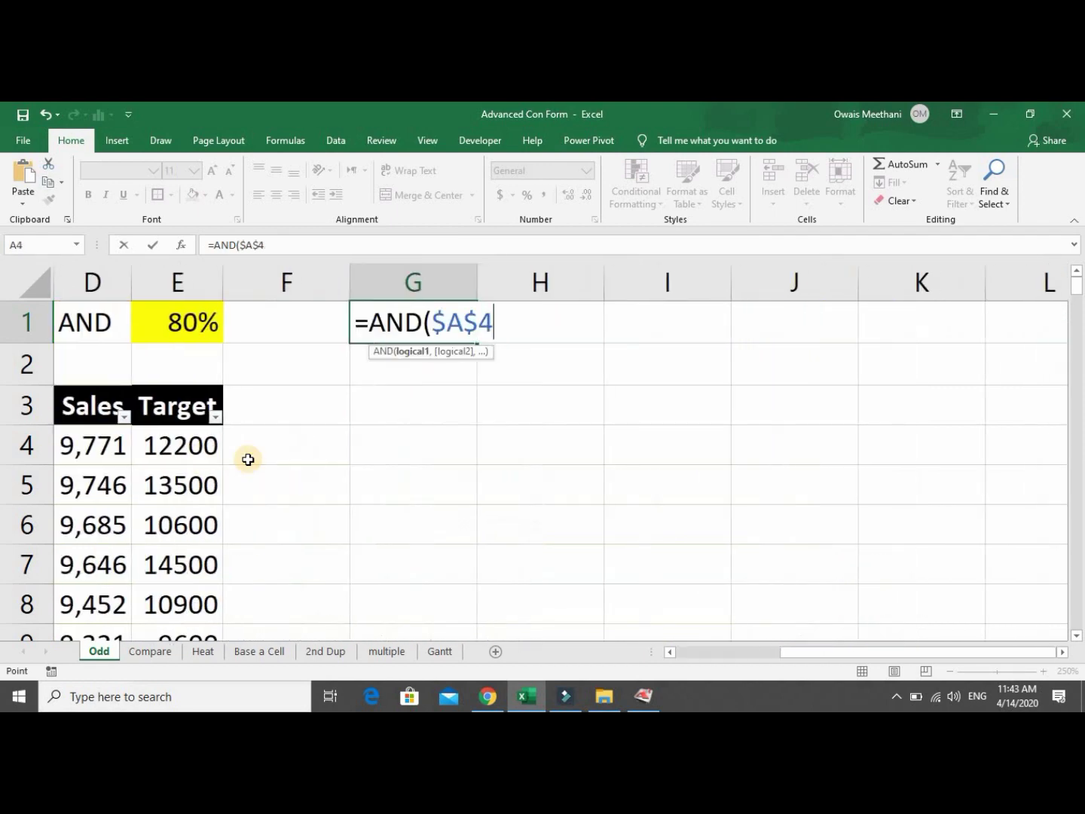
pyautogui.press('F4')
pyautogui.press('F4')
pyautogui.write('=')
pyautogui.press('Left')
pyautogui.press('Left')
pyautogui.press('Left')
pyautogui.press('Left')
pyautogui.press('Left')
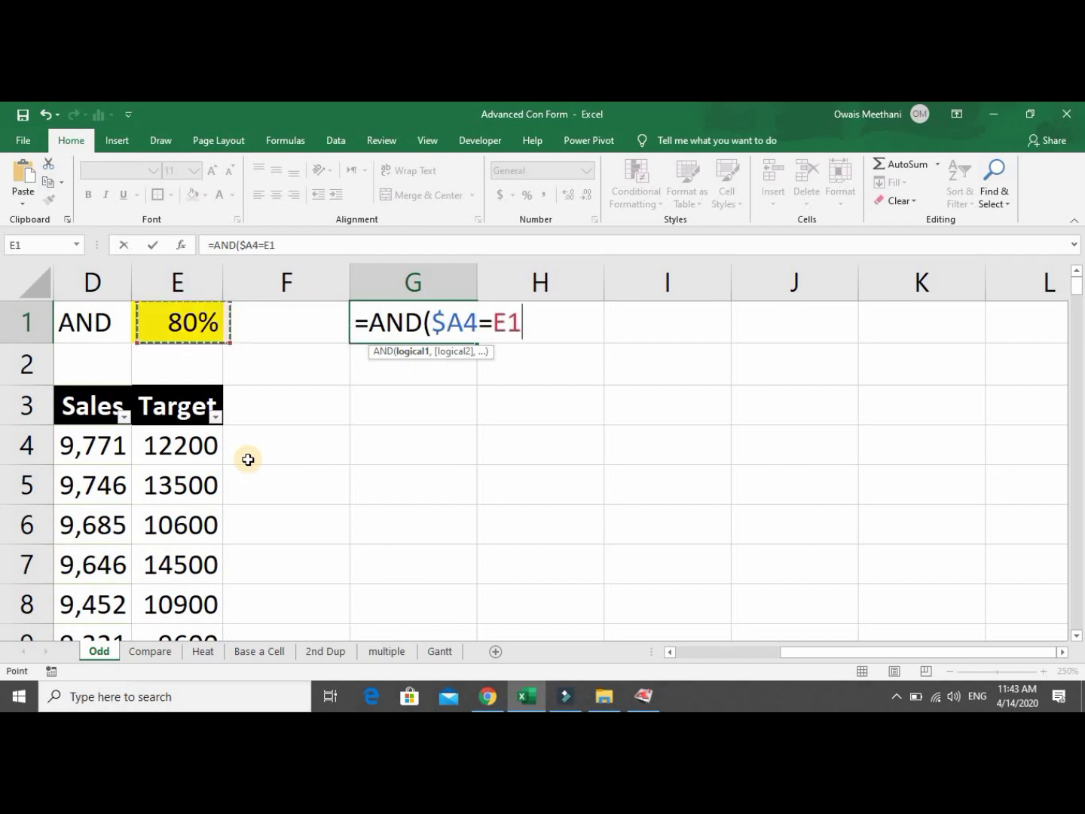
pyautogui.press('Right')
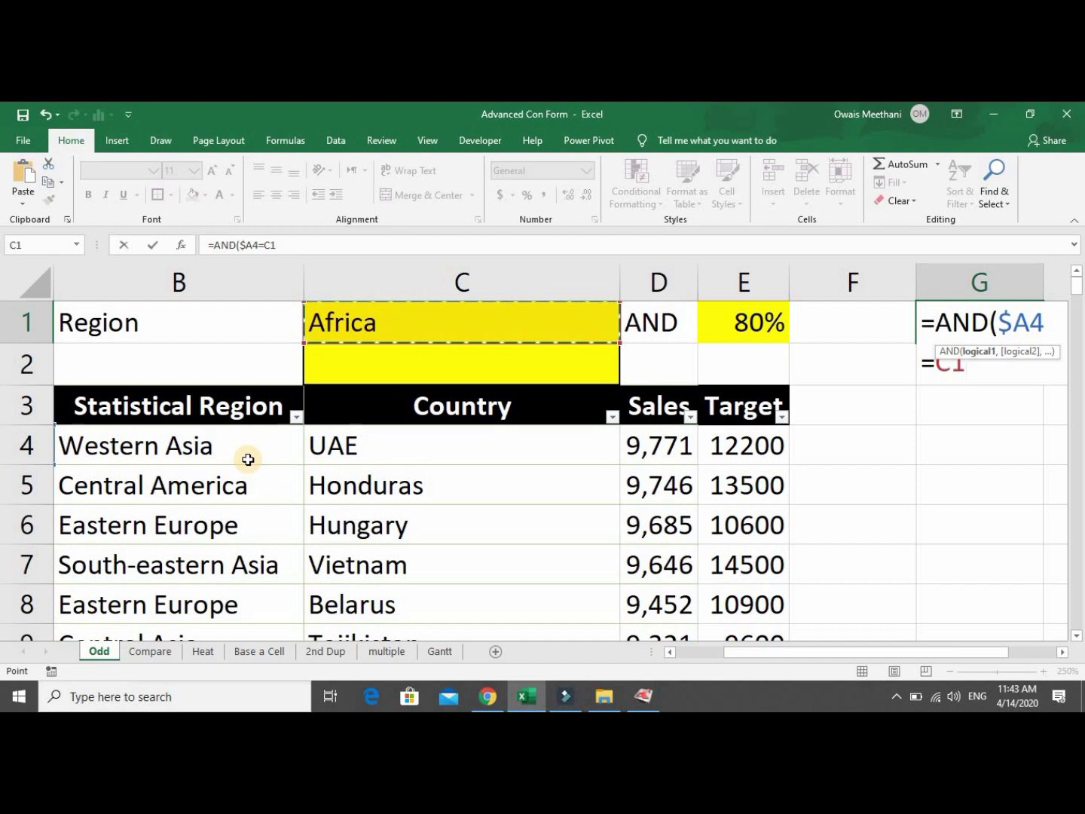
pyautogui.press('F4')
pyautogui.write(',')
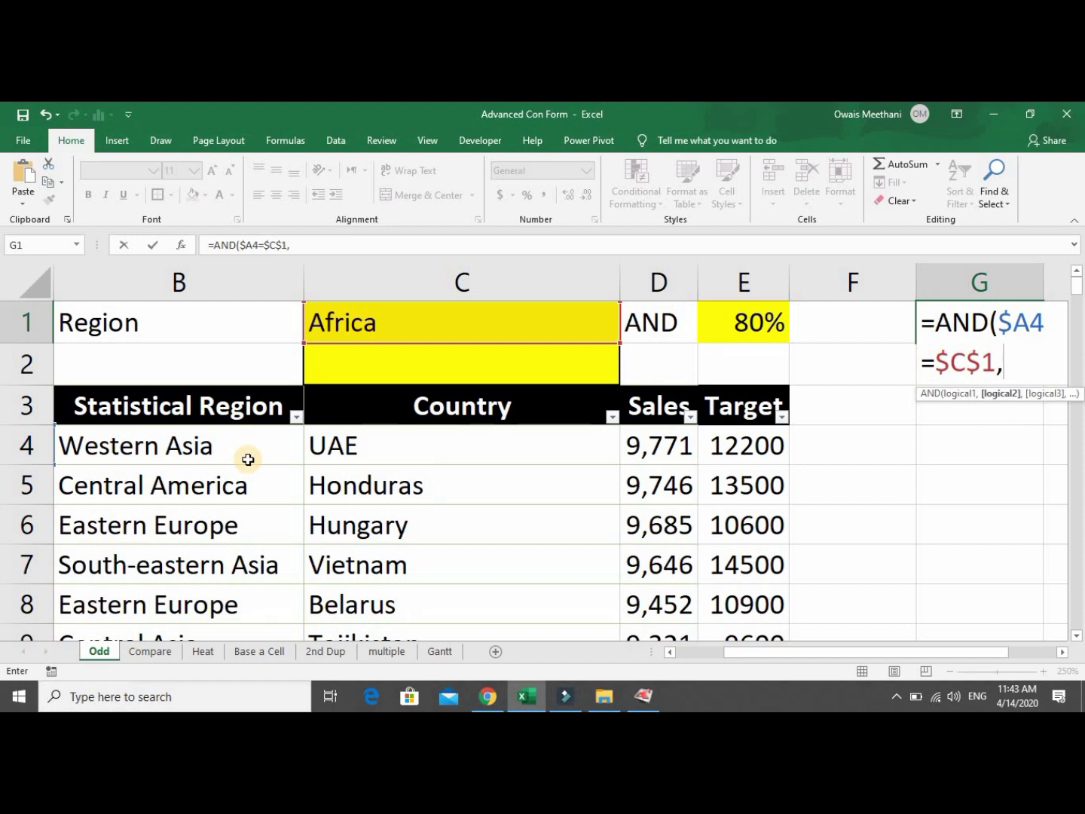
# Begin the AND formula's second condition with the sales-to-target ratio $D4/$E4.
pyautogui.press('Left')
pyautogui.press('Left')
pyautogui.press('Left')
pyautogui.press('Down')
pyautogui.press('Down')
pyautogui.press('Down')
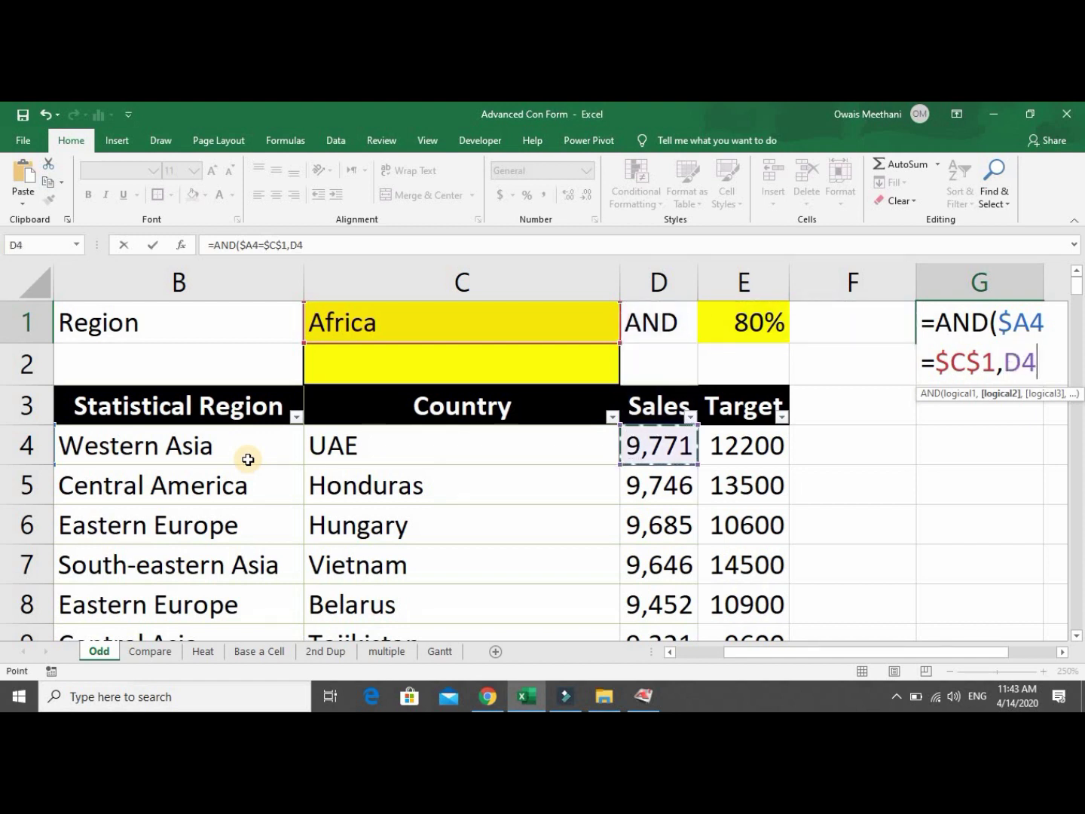
pyautogui.press('F4')
pyautogui.press('F4')
pyautogui.press('F4')
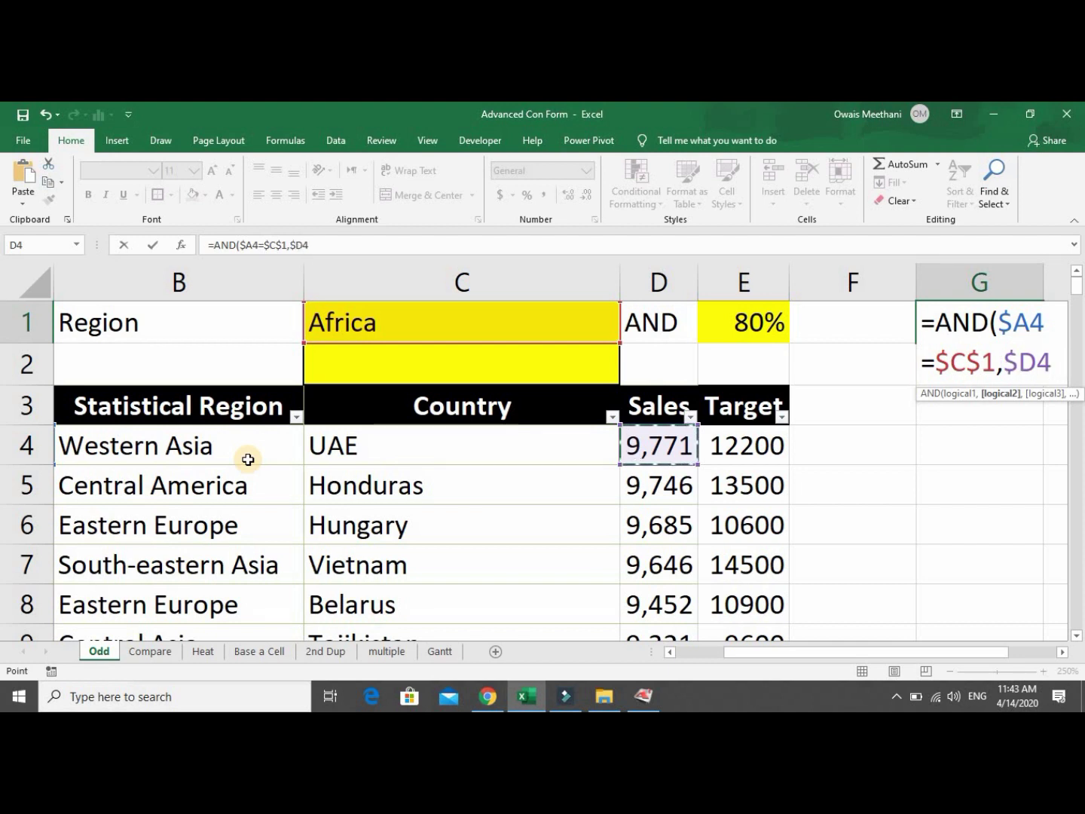
pyautogui.write('/')
pyautogui.press('Left')
pyautogui.press('Left')
pyautogui.press('Down')
pyautogui.press('Down')
pyautogui.press('Down')
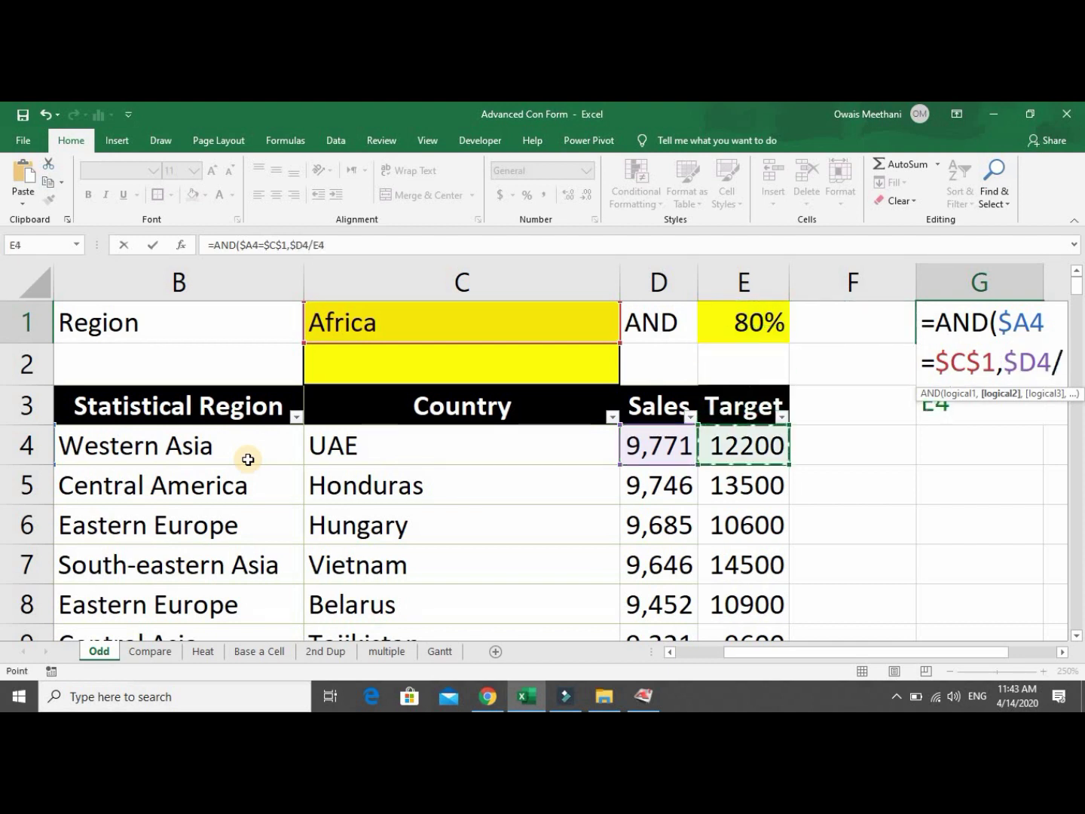
pyautogui.press('F4')
pyautogui.press('F4')
pyautogui.press('F4')
# Complete the second condition with >=$E$1, enter the formula in G1, and reopen it to display its full text.
pyautogui.write('>=')
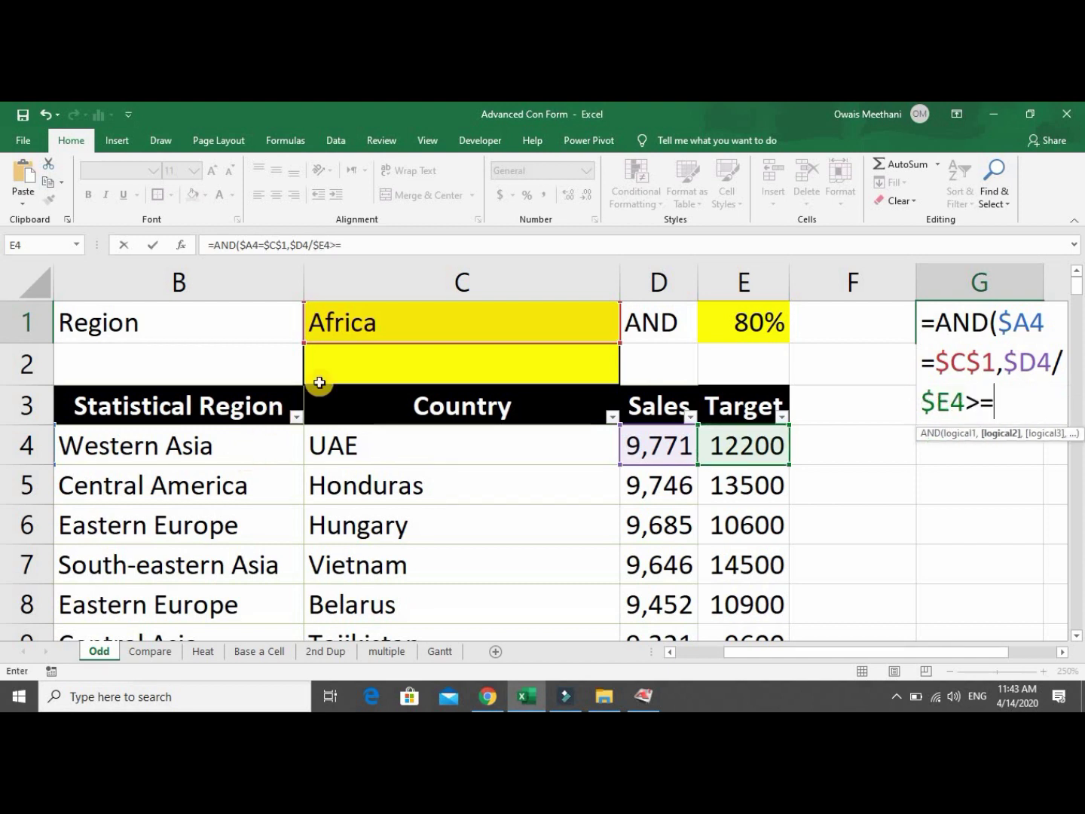
pyautogui.click(724, 322)
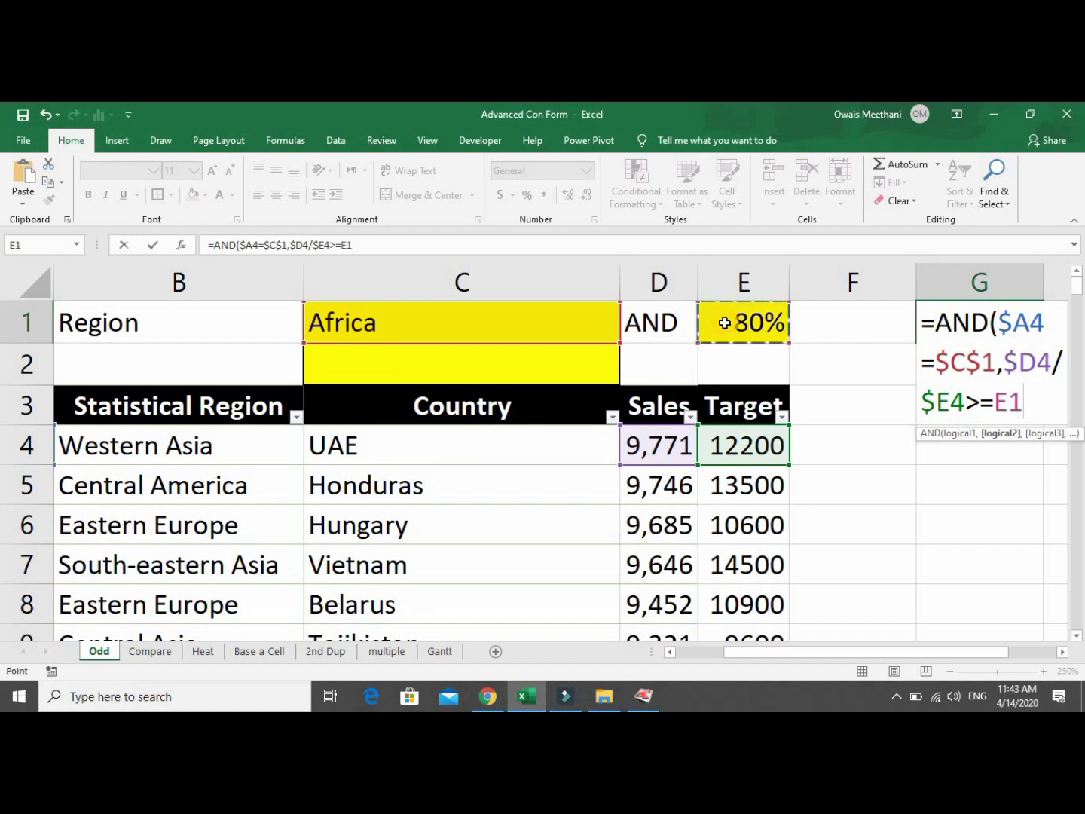
pyautogui.press('F4')
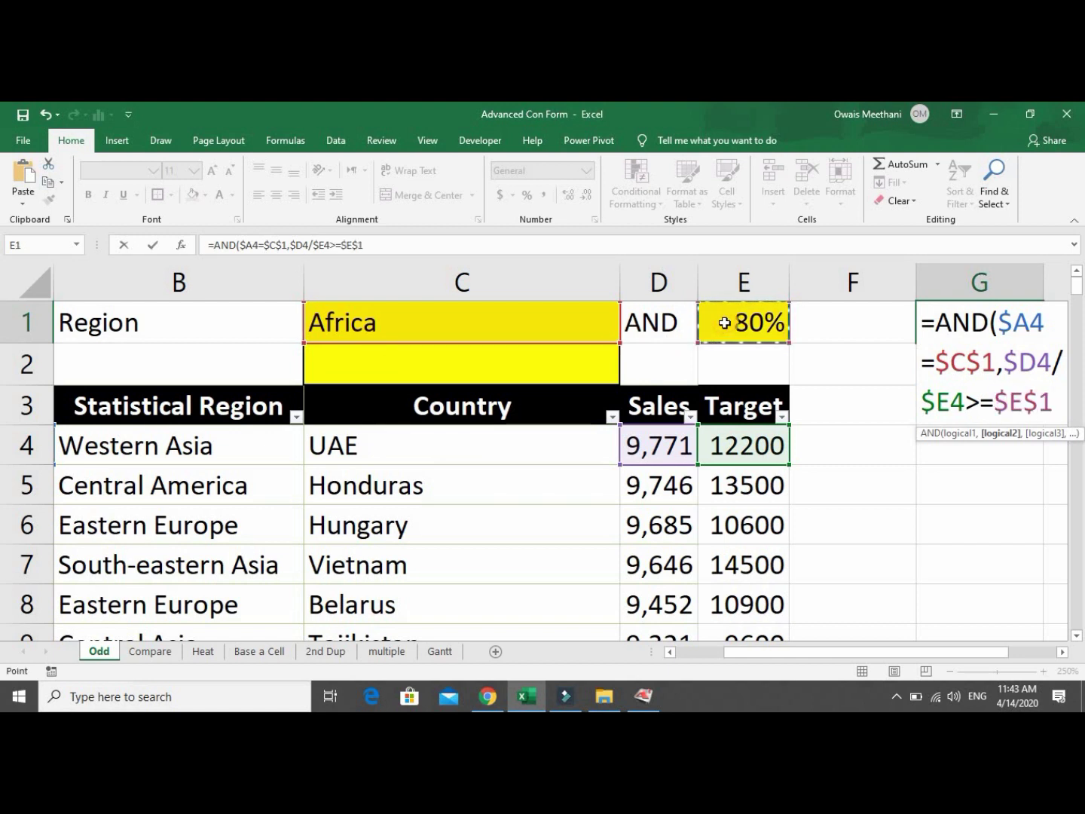
pyautogui.write(')')
pyautogui.press('Return')
pyautogui.press('Up')
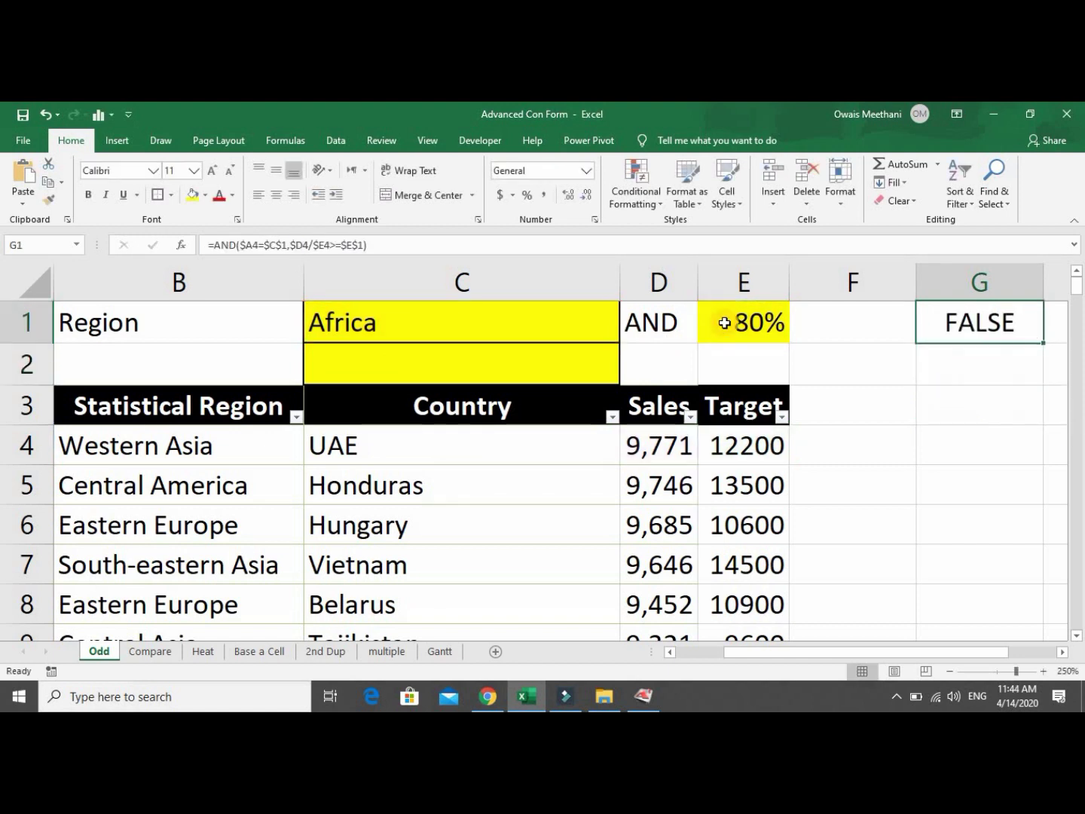
pyautogui.press('F2')
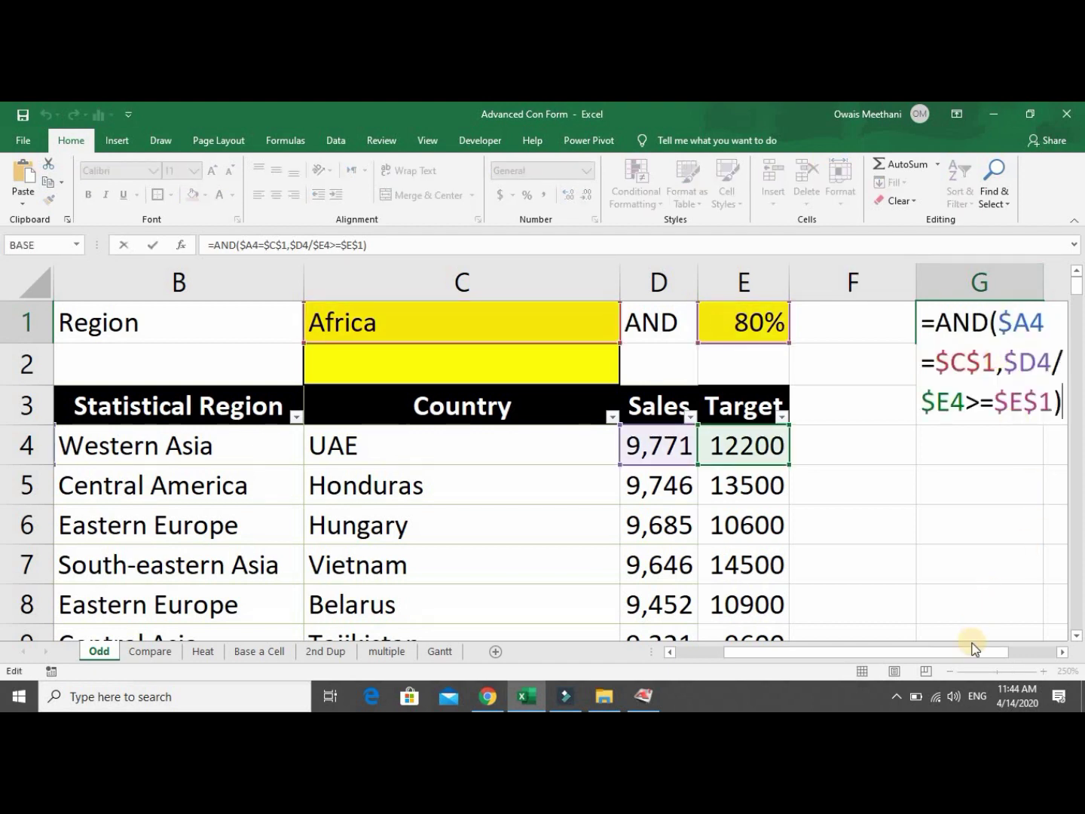
pyautogui.moveTo(974, 660); pyautogui.dragTo(1022, 652)
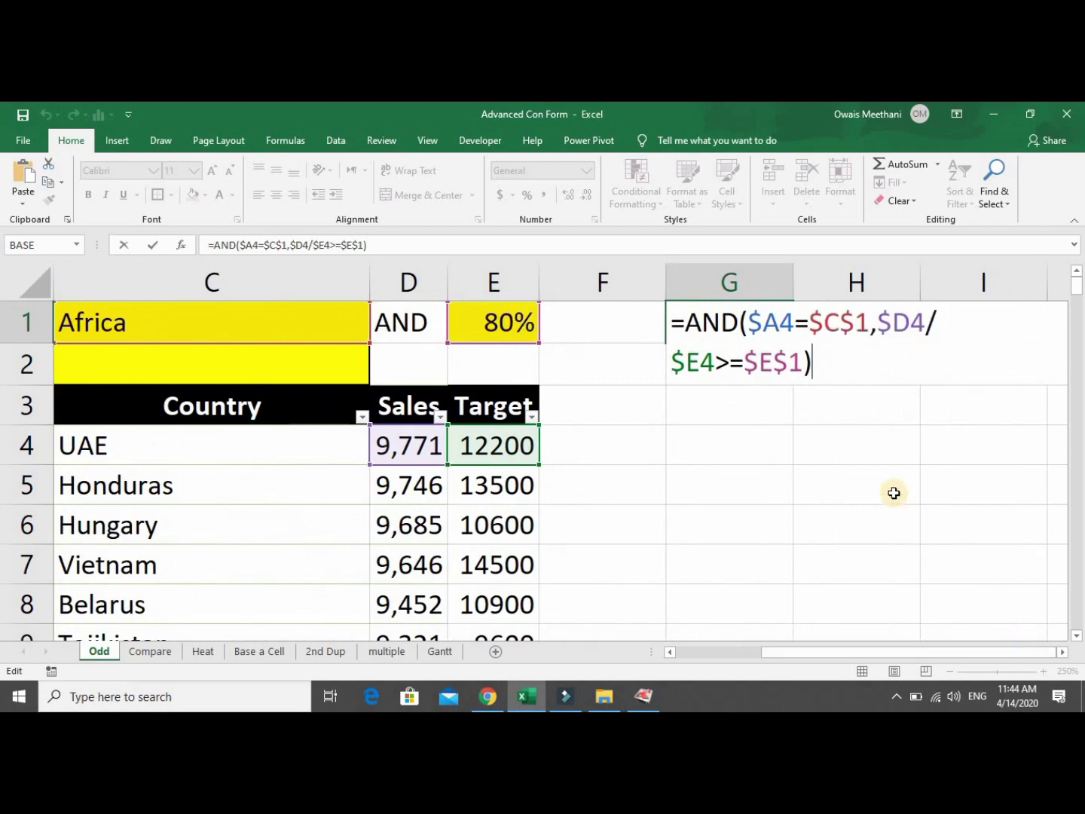
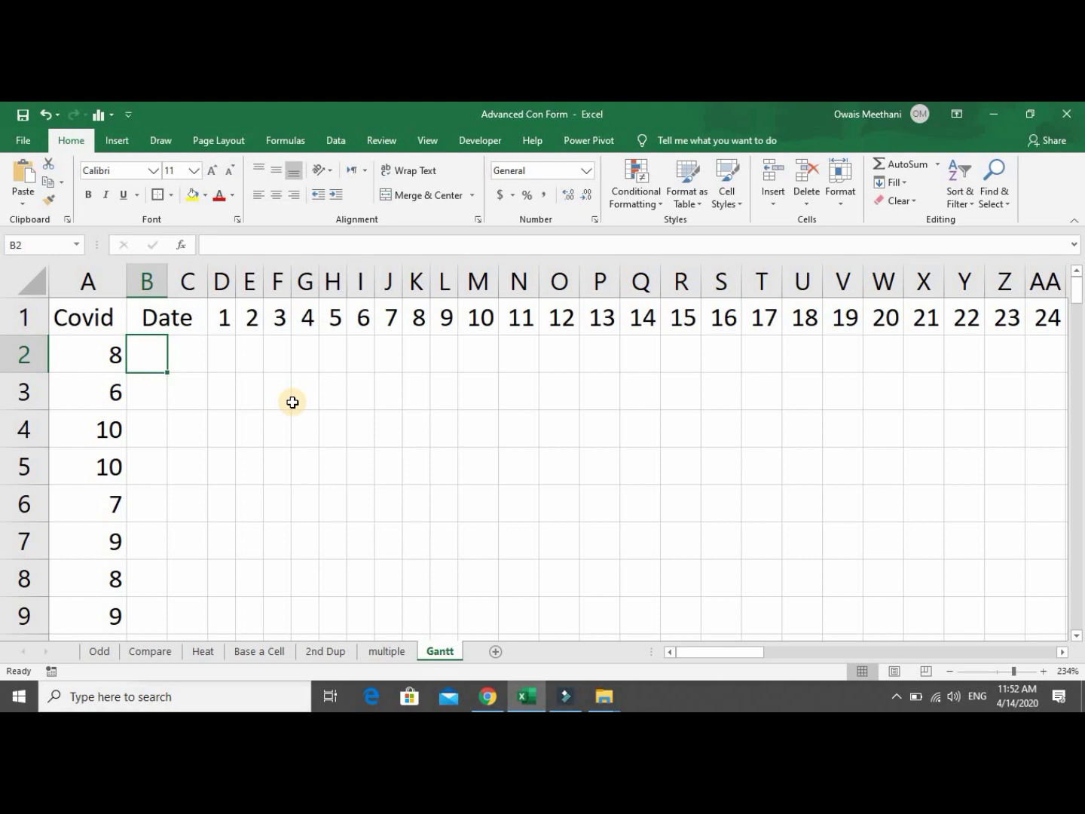
# Examine the Covid values in column A of the Gantt sheet, from the header down past row 9.
pyautogui.press('Up')
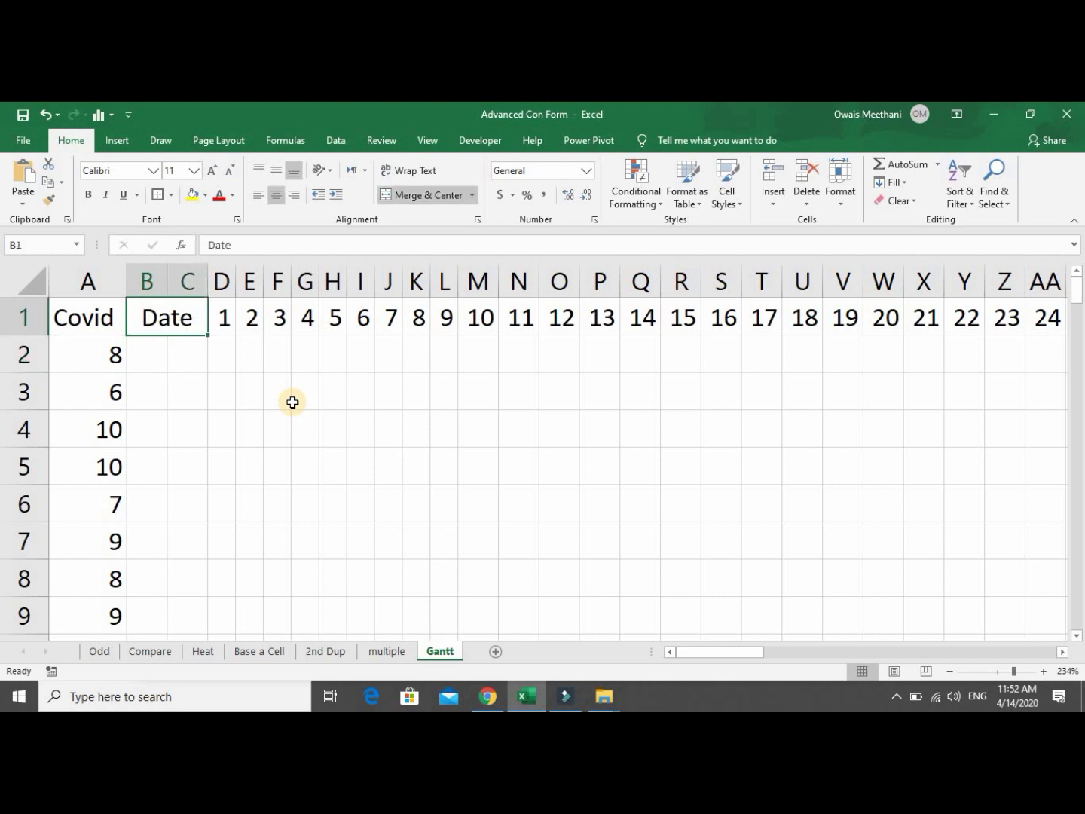
pyautogui.press('Left')
pyautogui.press('Down')
pyautogui.press('Down')
pyautogui.press('Down')
pyautogui.press('Down')
pyautogui.press('Down')
pyautogui.press('Down')
pyautogui.press('Down')
pyautogui.press('Down')
pyautogui.press('Down')
pyautogui.press('Down')
pyautogui.press('Down')
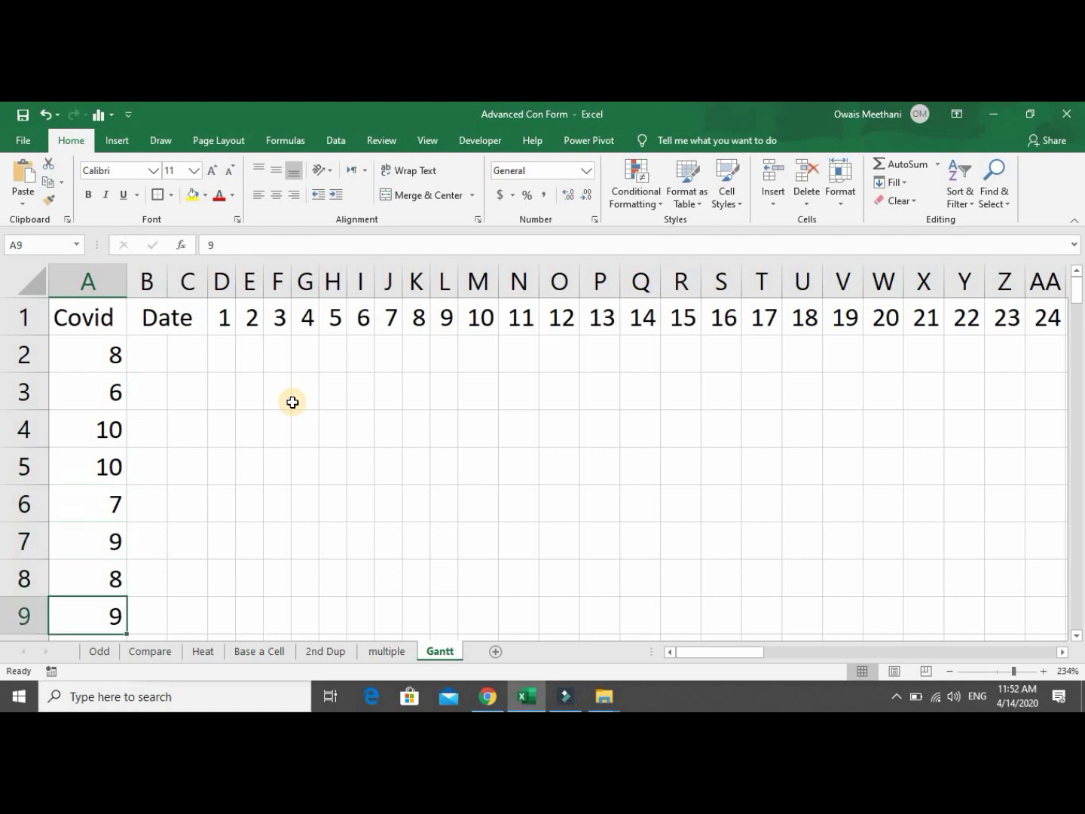
pyautogui.press('Up')
pyautogui.press('Up')
pyautogui.press('Up')
pyautogui.press('Up')
pyautogui.press('Up')
pyautogui.press('Up')
pyautogui.press('Up')
pyautogui.press('Up')
pyautogui.press('Up')
pyautogui.press('Up')
pyautogui.press('Up')
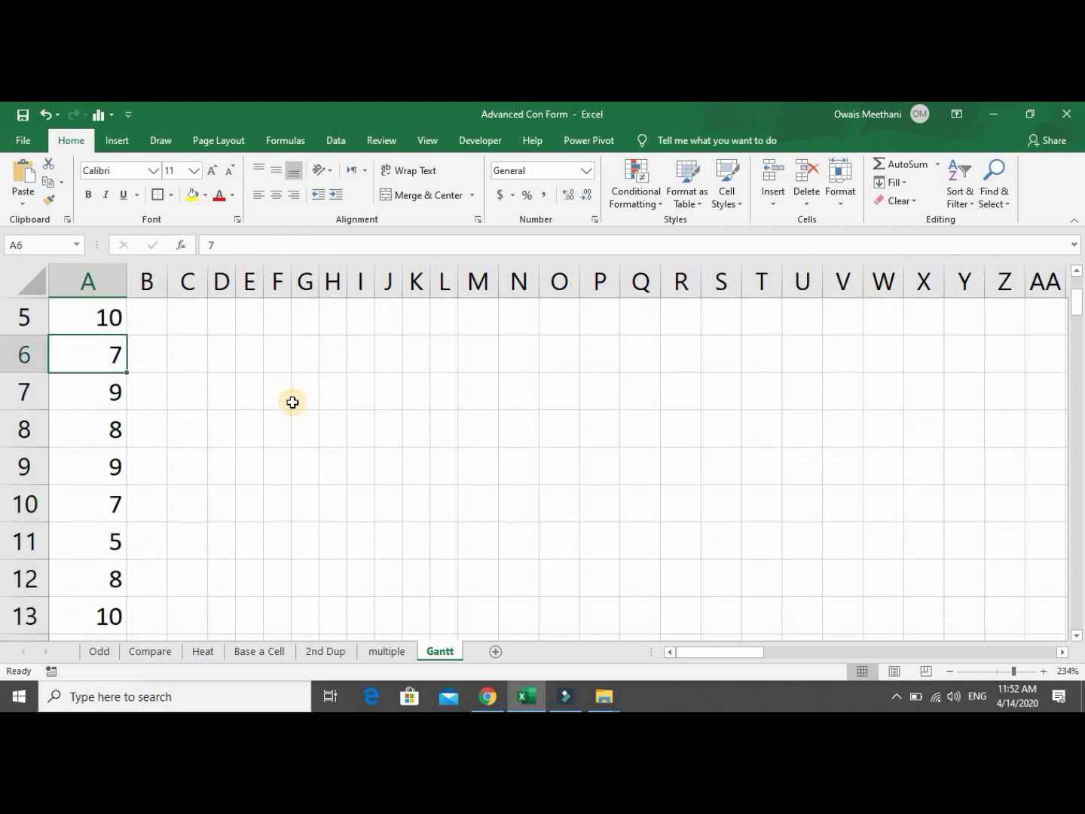
pyautogui.press('Down')
pyautogui.press('Down')
pyautogui.press('Down')
pyautogui.press('Down')
pyautogui.press('Down')
pyautogui.press('Down')
pyautogui.press('Down')
pyautogui.press('Down')
pyautogui.press('Down')
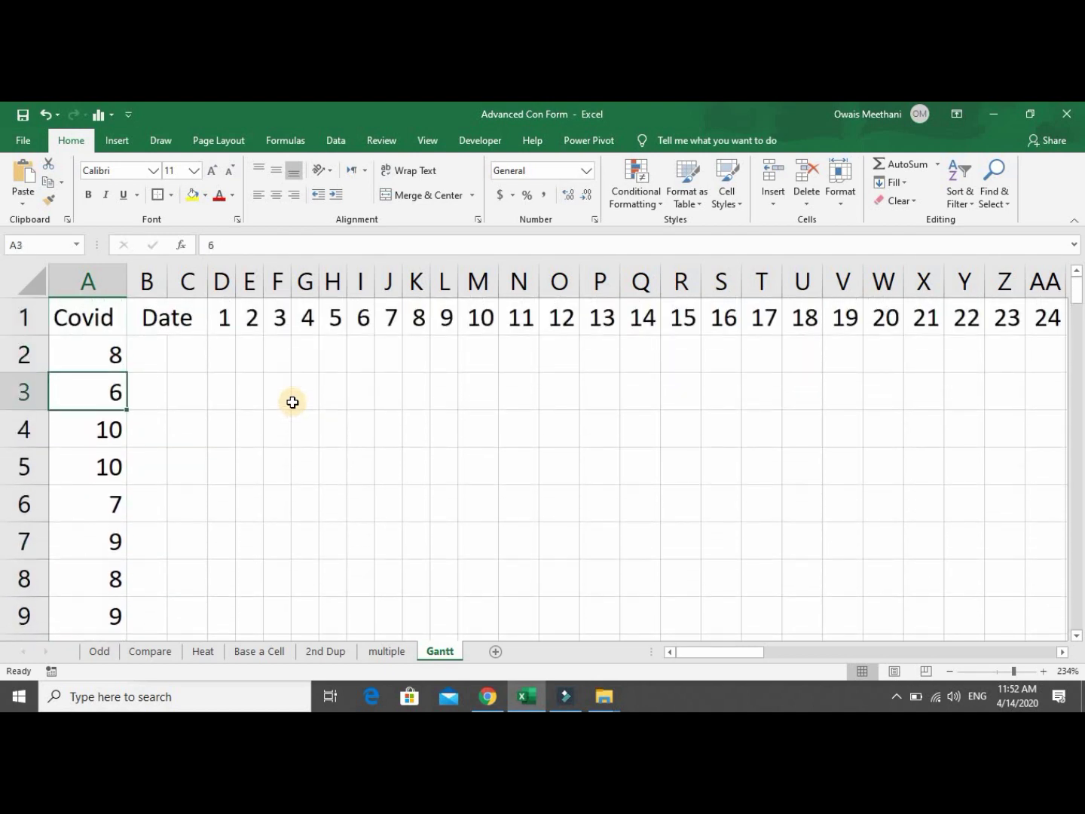
pyautogui.press('Up')
pyautogui.press('Up')
pyautogui.press('Up')
pyautogui.press('Up')
pyautogui.press('Up')
pyautogui.press('Up')
pyautogui.press('Up')
pyautogui.press('Up')
pyautogui.press('Up')
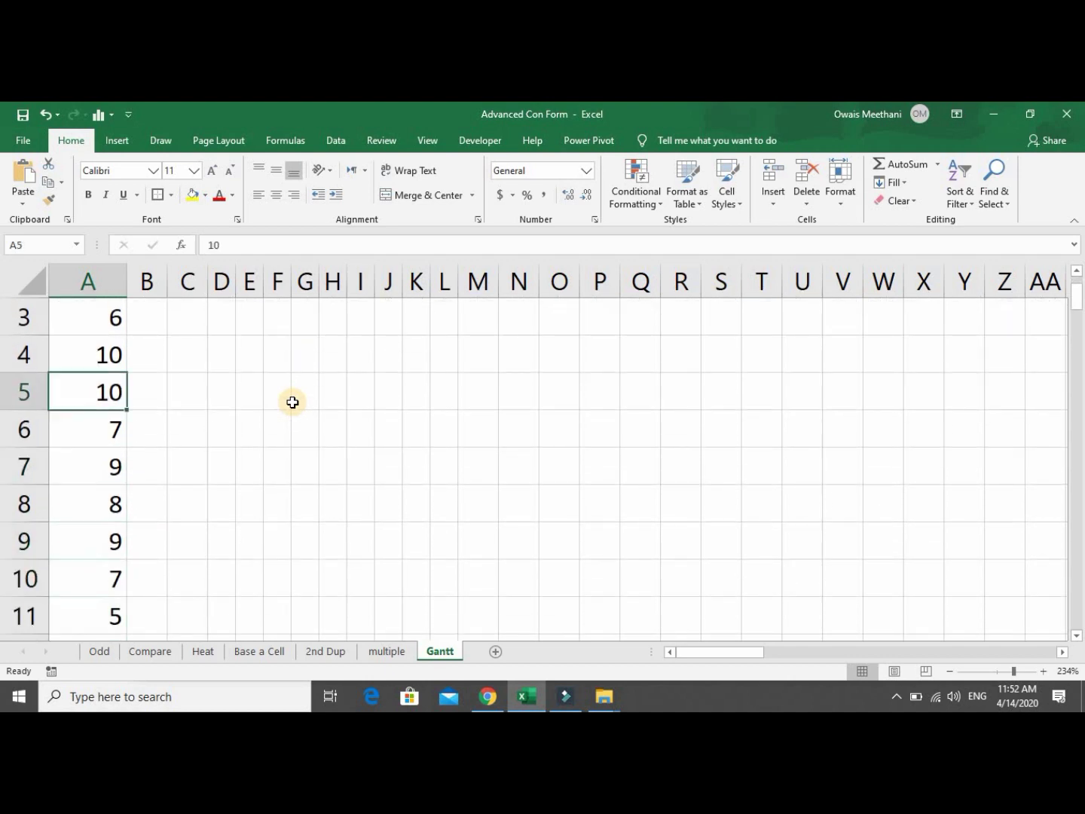
# Examine the numbered headers in row 1 of the Gantt sheet, from column D through column K and back.
pyautogui.press('Right')
pyautogui.press('Right')
pyautogui.press('Right')
pyautogui.press('Right')
pyautogui.press('Right')
pyautogui.press('Right')
pyautogui.press('Right')
pyautogui.press('Right')
pyautogui.press('Right')
pyautogui.press('Right')
pyautogui.press('Right')
pyautogui.press('Right')
pyautogui.press('Right')
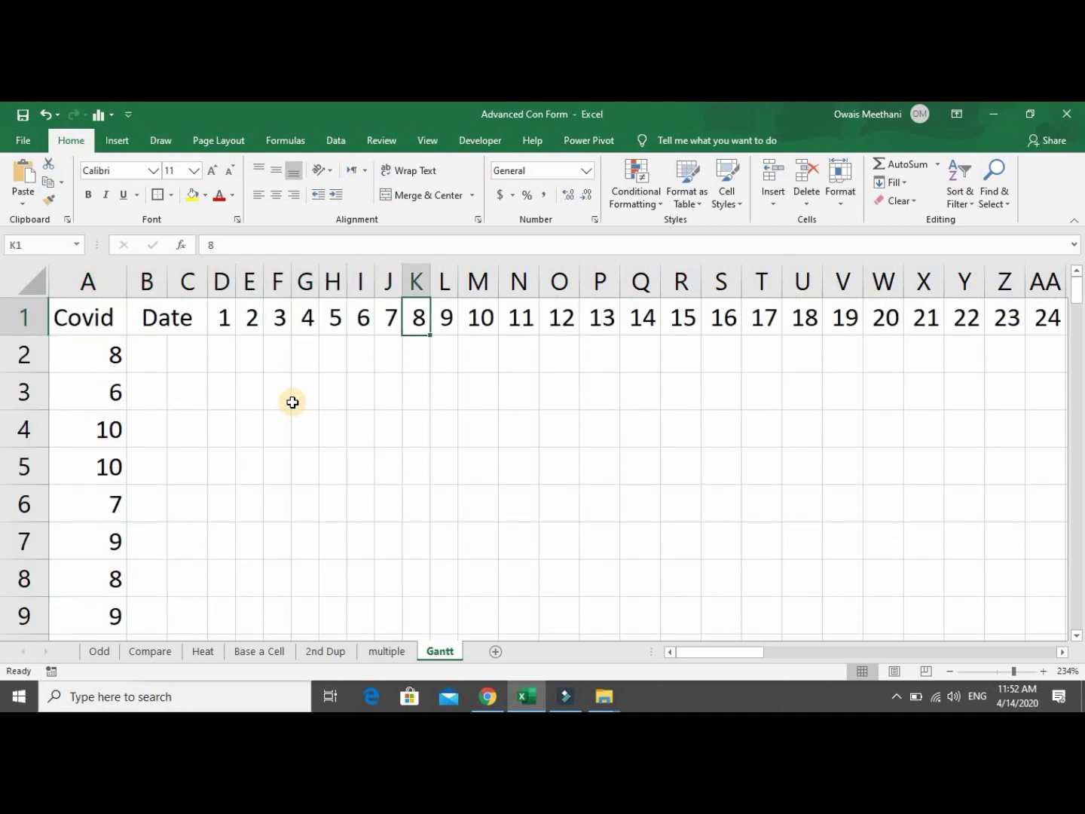
pyautogui.press('Left')
pyautogui.press('Left')
pyautogui.press('Left')
pyautogui.press('Left')
pyautogui.press('Left')
pyautogui.press('Left')
pyautogui.press('Left')
pyautogui.press('Left')
pyautogui.press('Left')
pyautogui.press('Left')
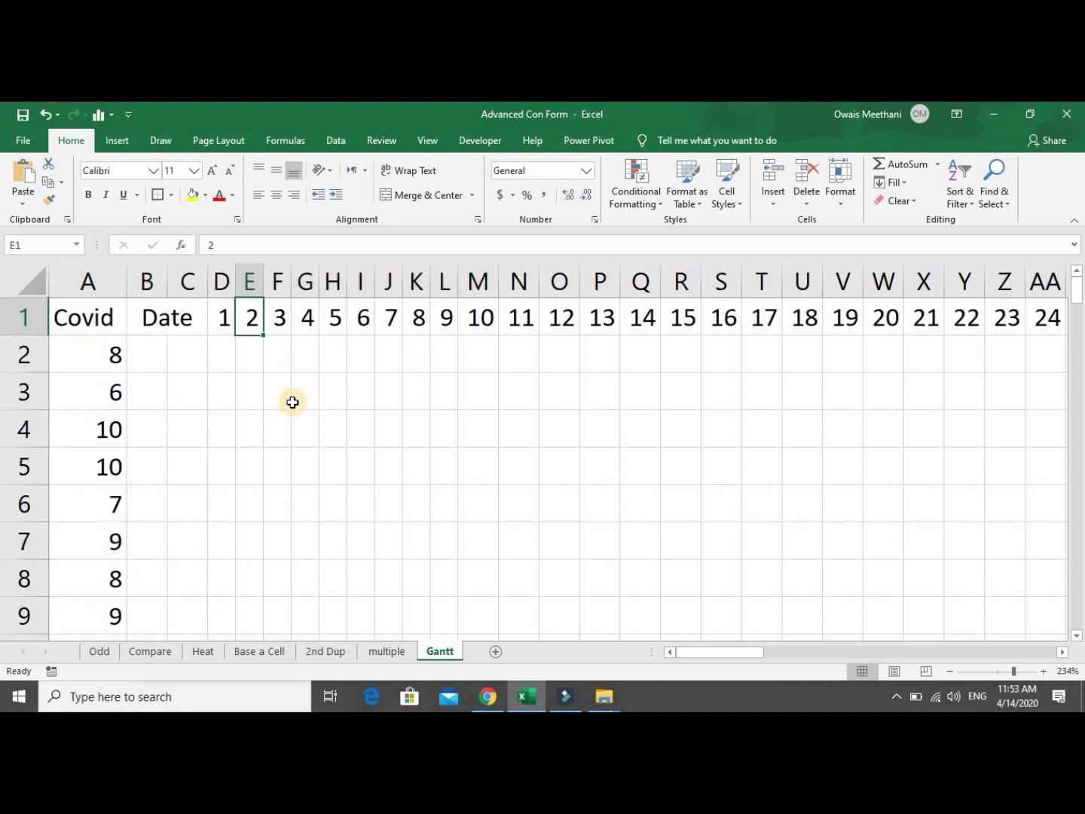
pyautogui.press('Right')
pyautogui.press('Right')
pyautogui.press('Right')
pyautogui.press('Right')
pyautogui.press('Right')
pyautogui.press('Left')
pyautogui.press('Left')
pyautogui.press('Left')
pyautogui.press('Left')
pyautogui.press('Left')
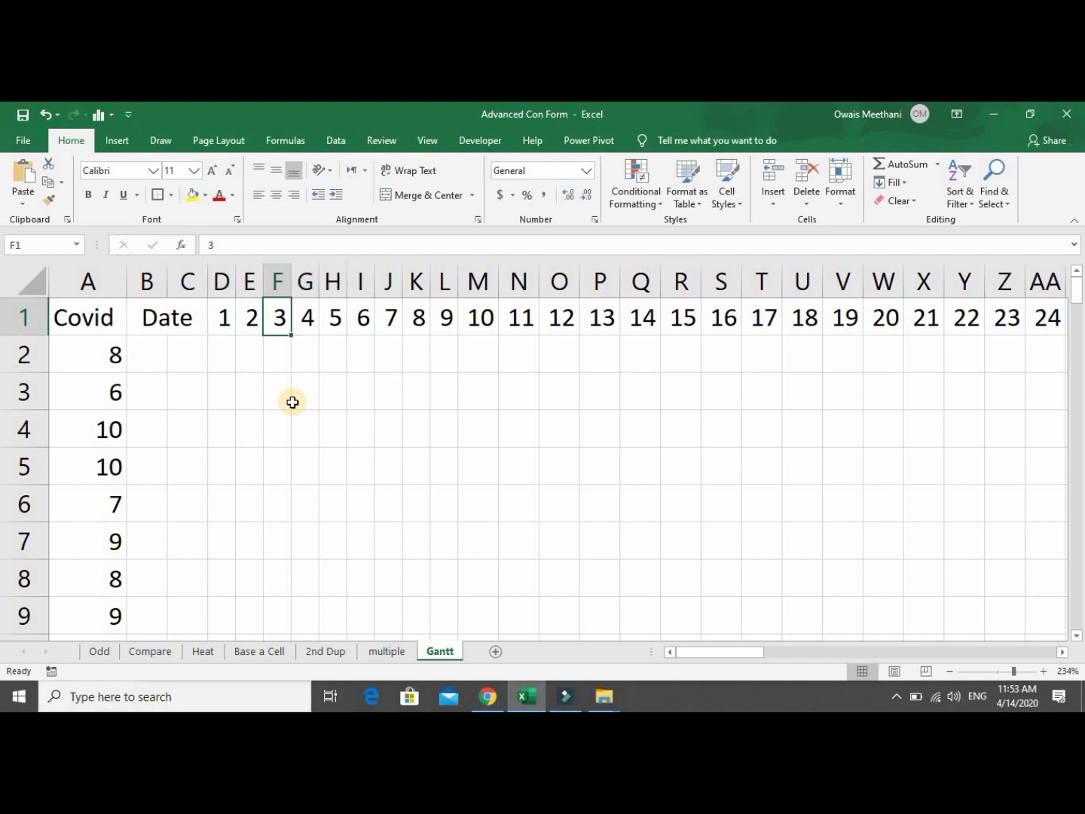
pyautogui.press('Right')
pyautogui.press('Right')
pyautogui.press('Right')
pyautogui.press('Right')
pyautogui.press('Right')
pyautogui.press('Right')
pyautogui.press('Right')
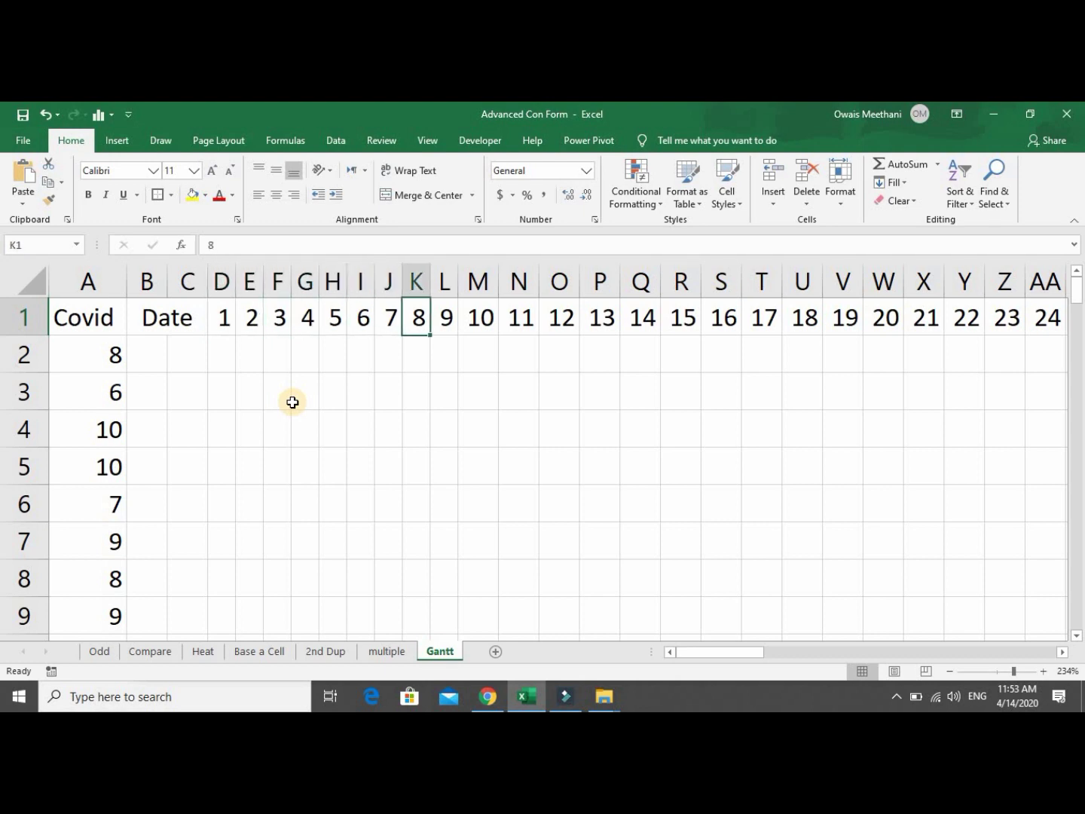
pyautogui.press('Left')
pyautogui.press('Left')
pyautogui.press('Left')
pyautogui.press('Left')
pyautogui.press('Left')
pyautogui.press('Left')
pyautogui.press('Left')
pyautogui.press('Left')
pyautogui.press('Left')
pyautogui.press('Left')
# Examine the full list of Covid values by selecting A2:A13.
pyautogui.press('Down')
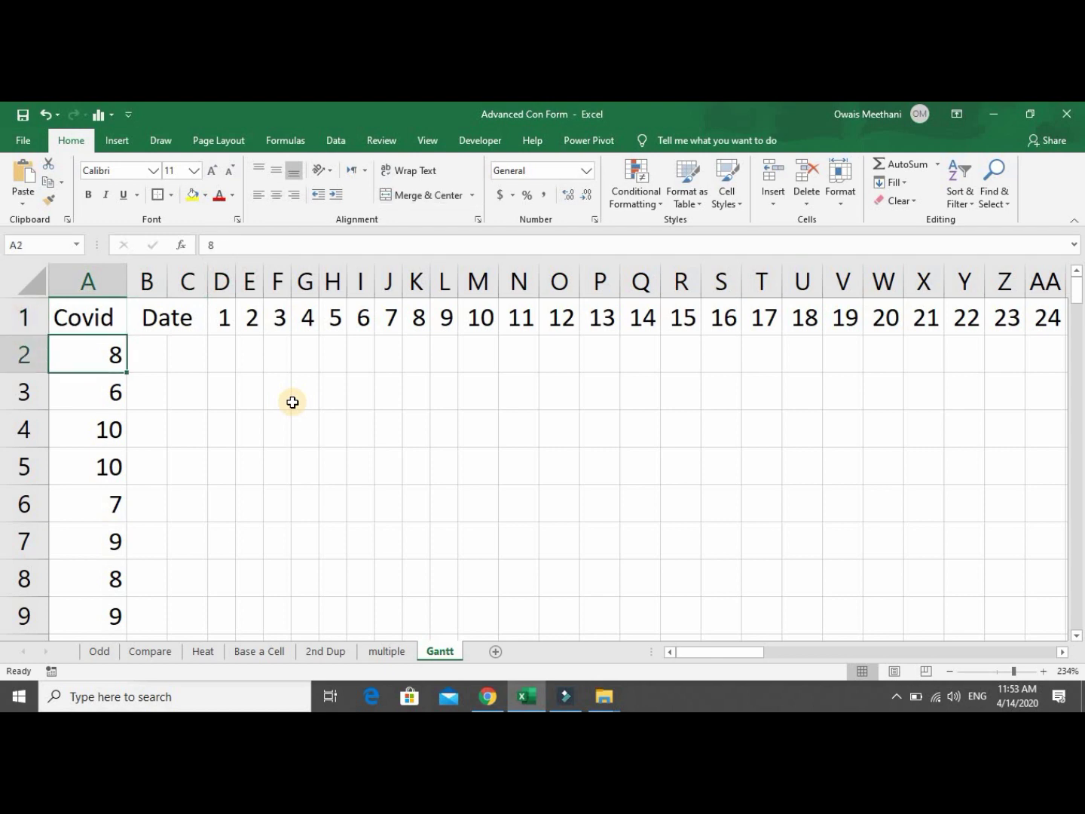
pyautogui.hotkey('shift', 'Down')
pyautogui.hotkey('shift', 'Down')
pyautogui.hotkey('shift', 'Down')
pyautogui.hotkey('shift', 'Down')
pyautogui.hotkey('shift', 'Down')
pyautogui.hotkey('shift', 'Down')
pyautogui.hotkey('shift', 'Down')
pyautogui.hotkey('shift', 'Down')
pyautogui.hotkey('shift', 'Down')
pyautogui.hotkey('shift', 'Down')
pyautogui.hotkey('shift', 'Down')
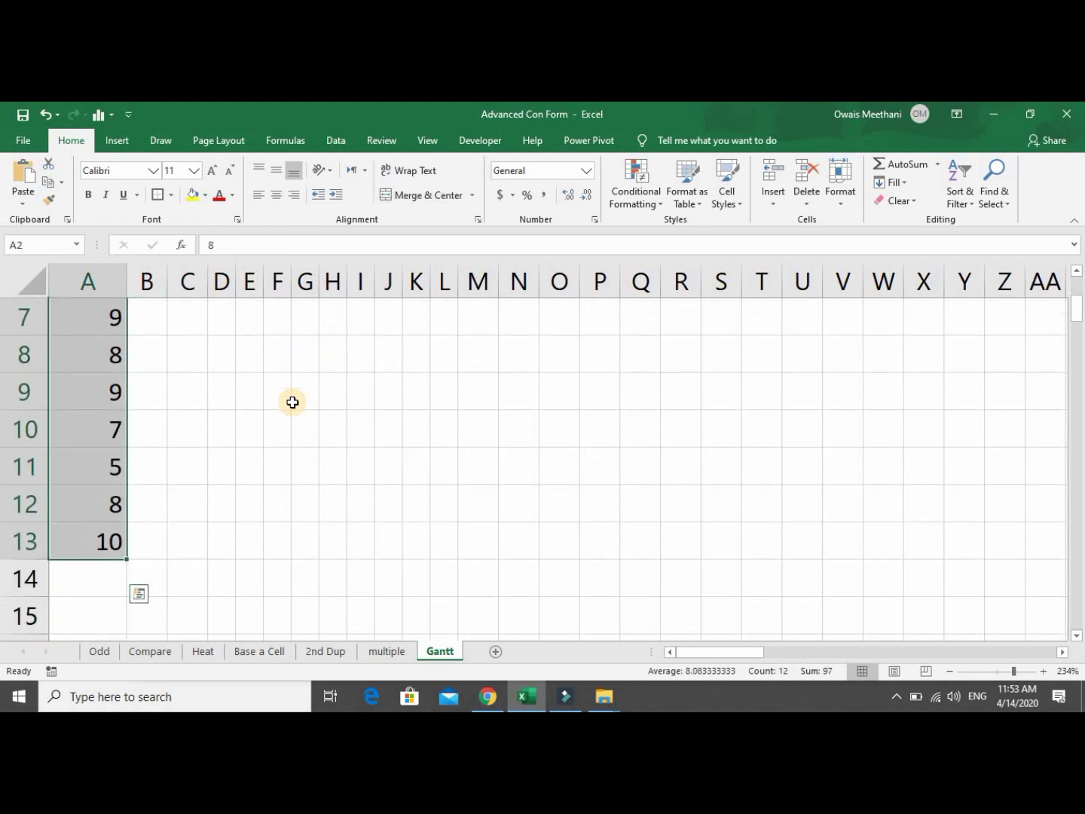
# Replace the Date header in the merged cell B1 with Total.
pyautogui.hotkey('ctrl', 'Home')
pyautogui.press('Right')
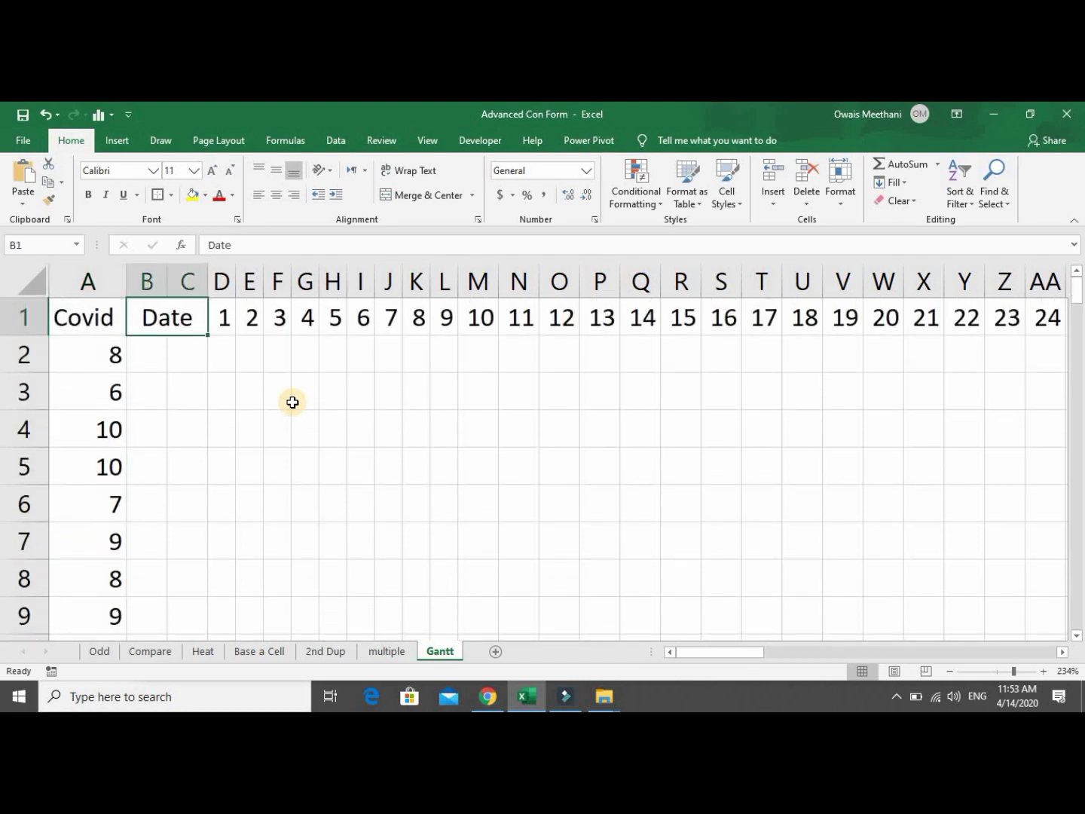
pyautogui.write('Cumm')
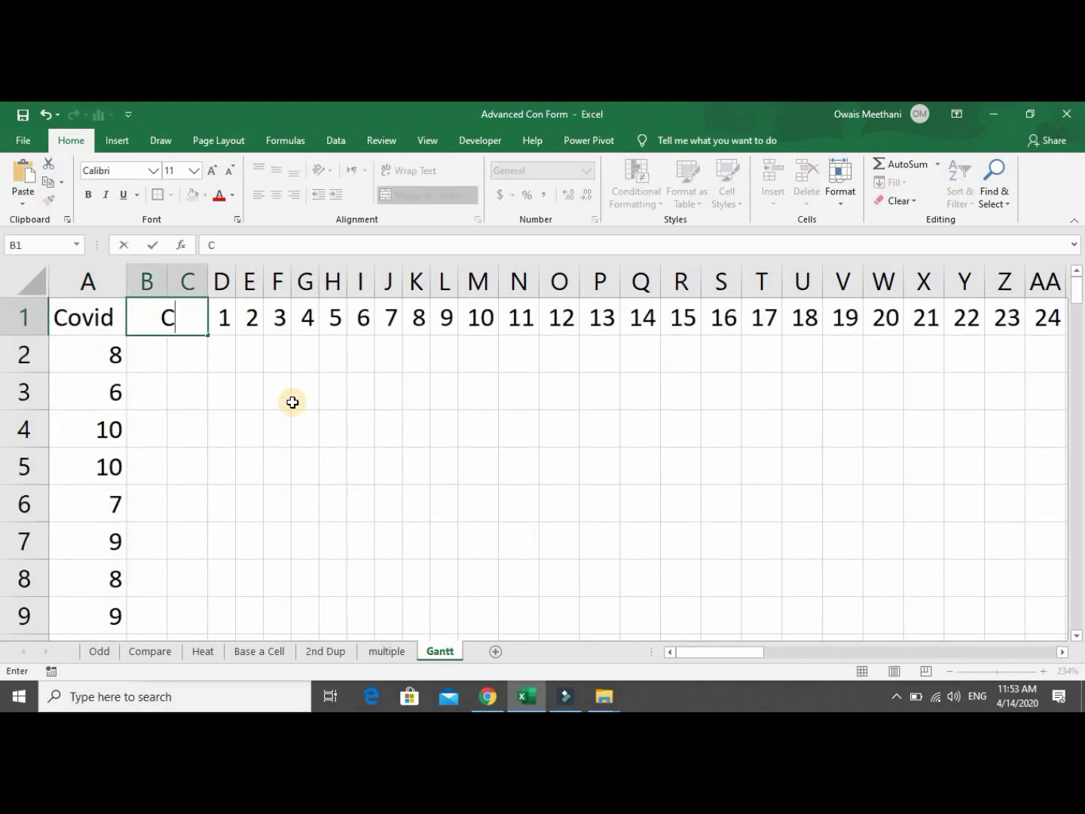
pyautogui.press('BackSpace')
pyautogui.press('BackSpace')
pyautogui.press('BackSpace')
pyautogui.press('BackSpace')
pyautogui.write('Total')
pyautogui.press('Return')
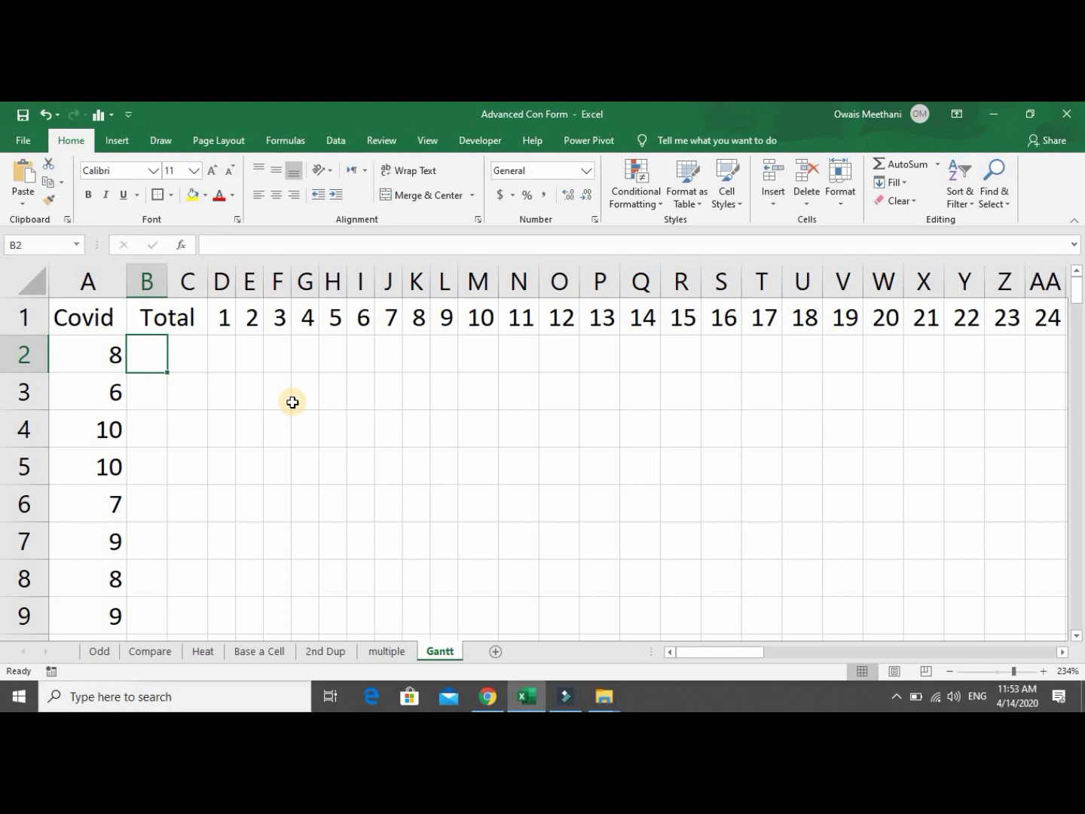
# Enter the start value 1 in B2 and the end-value formula +B2+A2-1 in C2.
pyautogui.write('1')
pyautogui.press('Return')
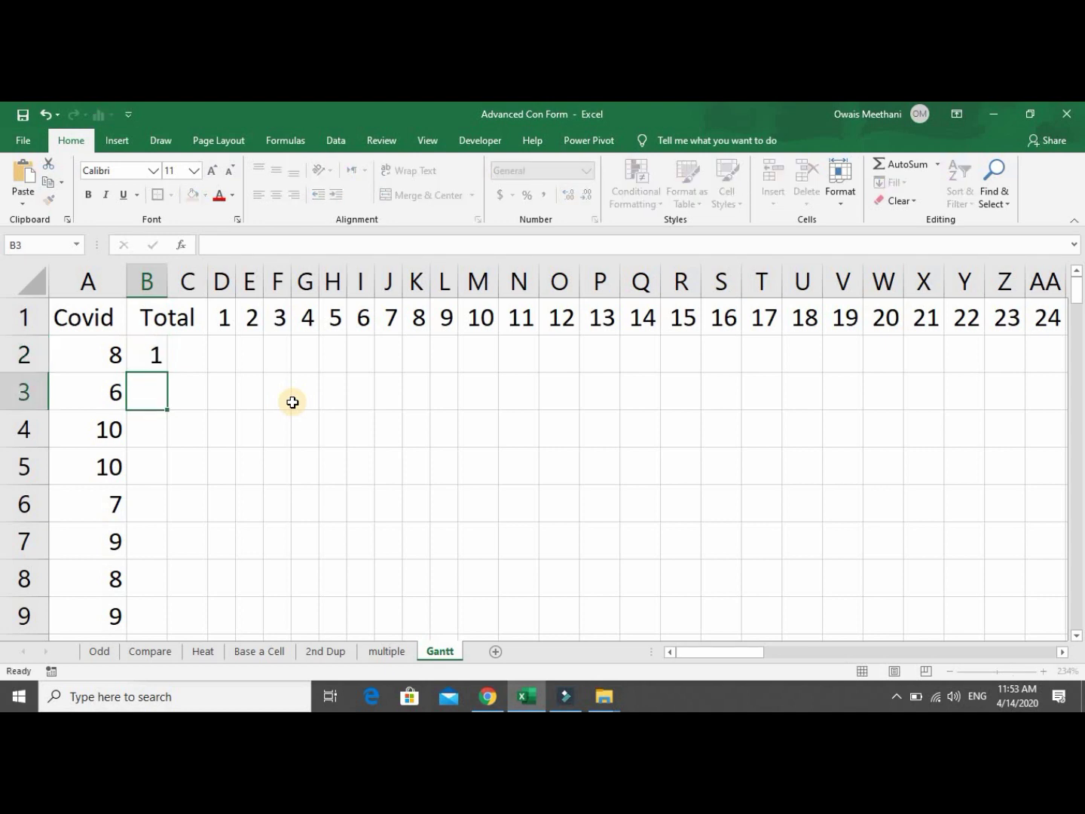
pyautogui.press('Up')
pyautogui.press('Right')
pyautogui.write('+B2+')
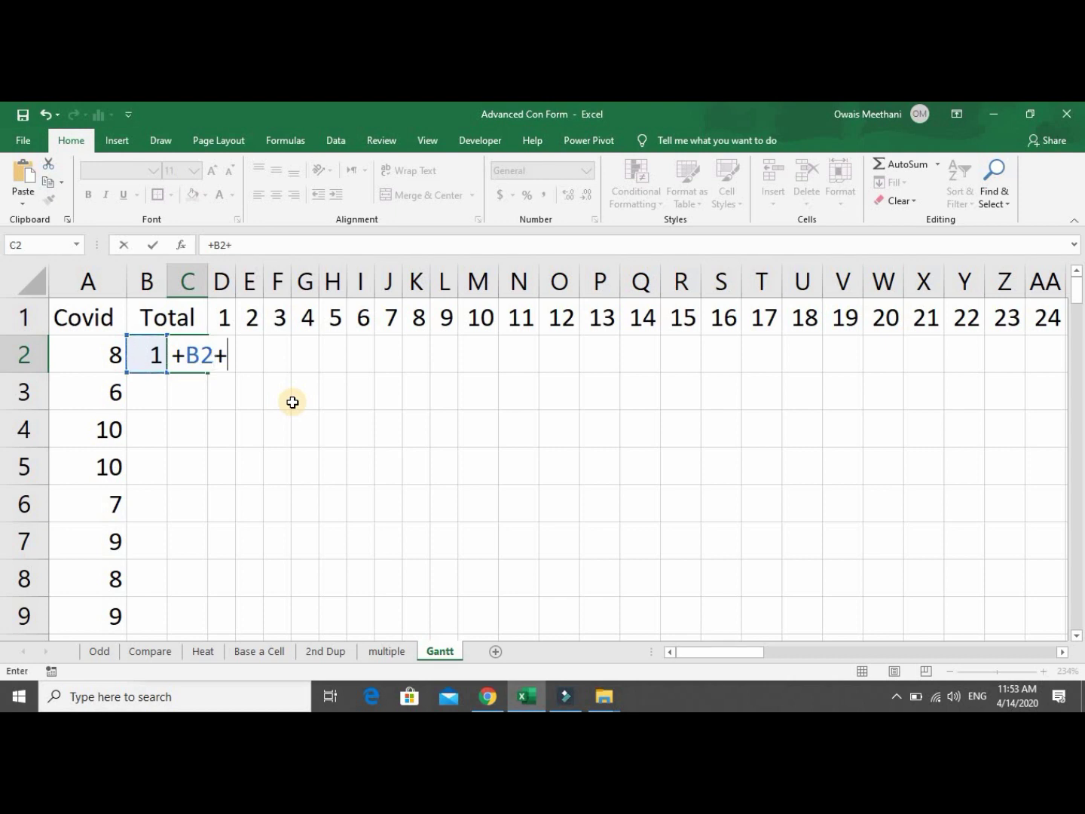
pyautogui.press('Left')
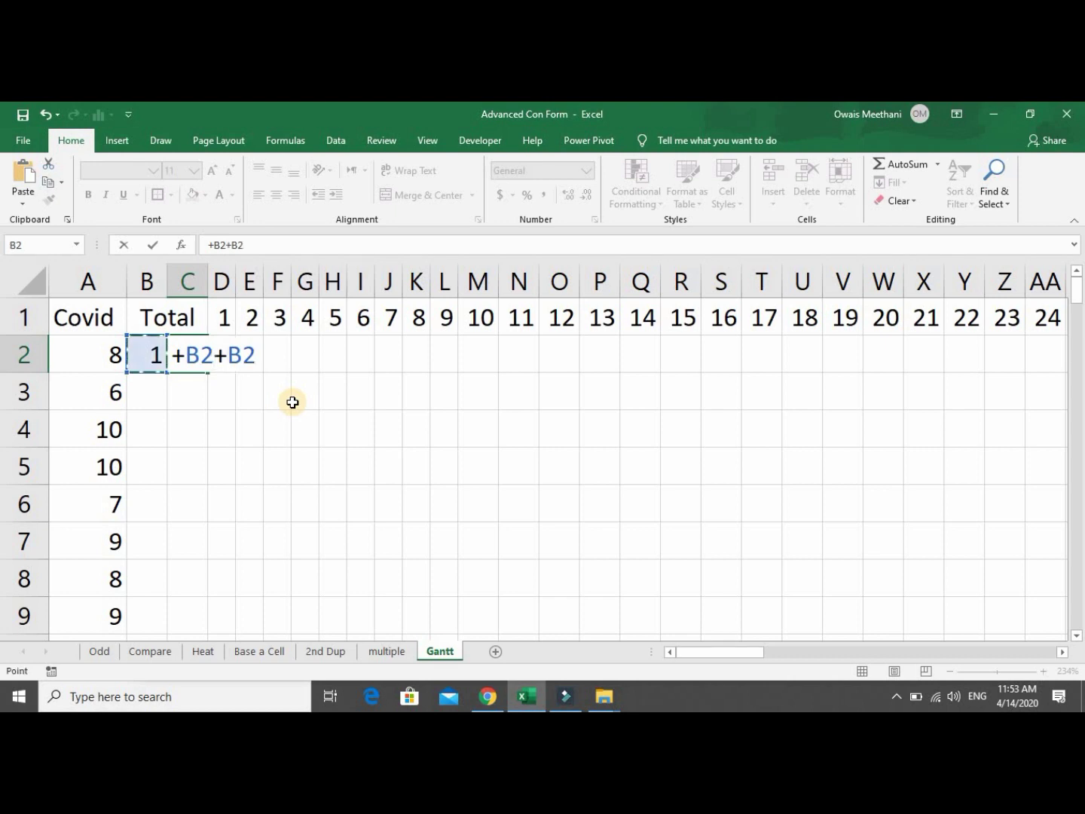
pyautogui.press('Left')
pyautogui.write('-')
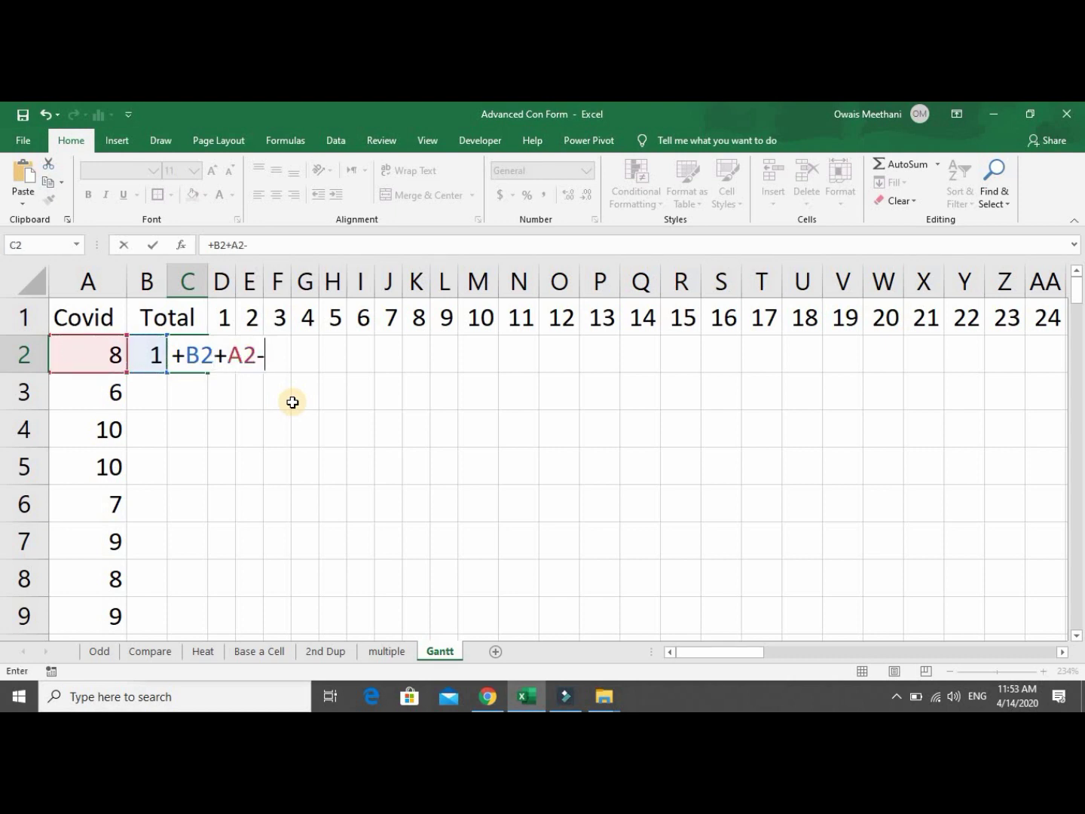
pyautogui.write('1')
pyautogui.press('Return')
# Enter =C2+1 in B3 so the second range starts one after the previous end value.
pyautogui.press('Up')
pyautogui.press('Left')
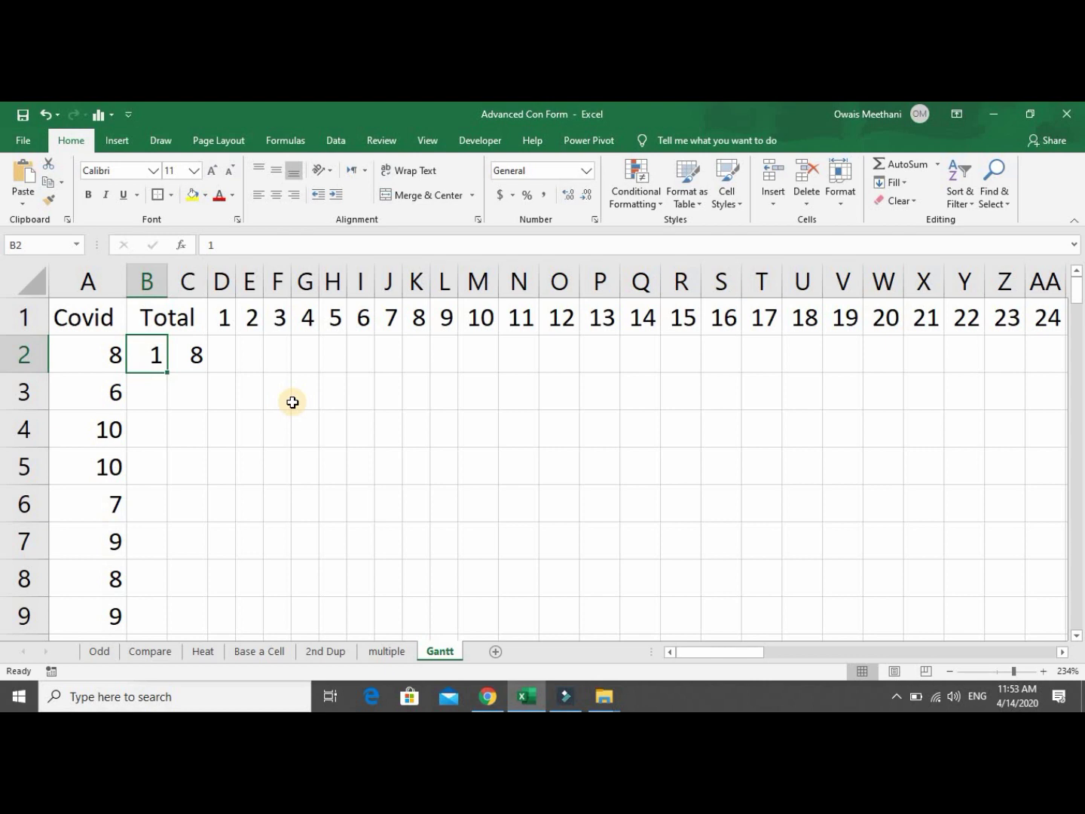
pyautogui.press('Down')
pyautogui.write('=')
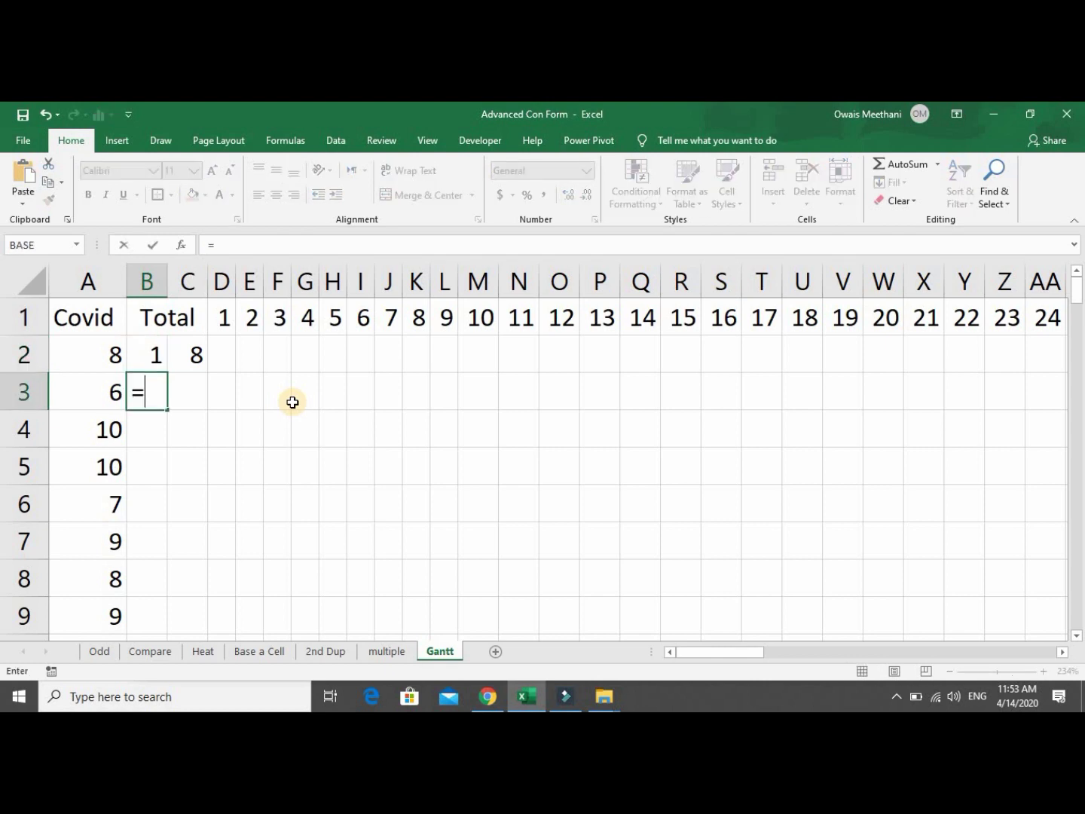
pyautogui.press('Up')
pyautogui.press('Right')
pyautogui.write('+1')
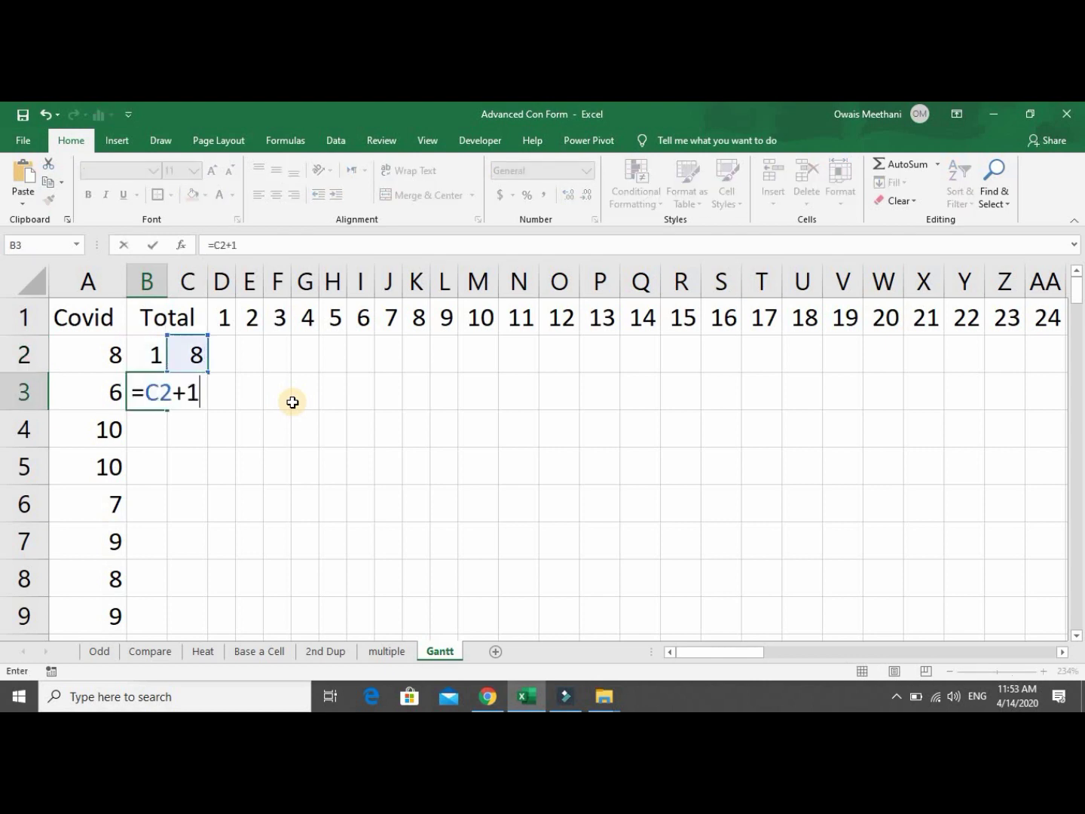
pyautogui.press('Return')
pyautogui.press('Up')
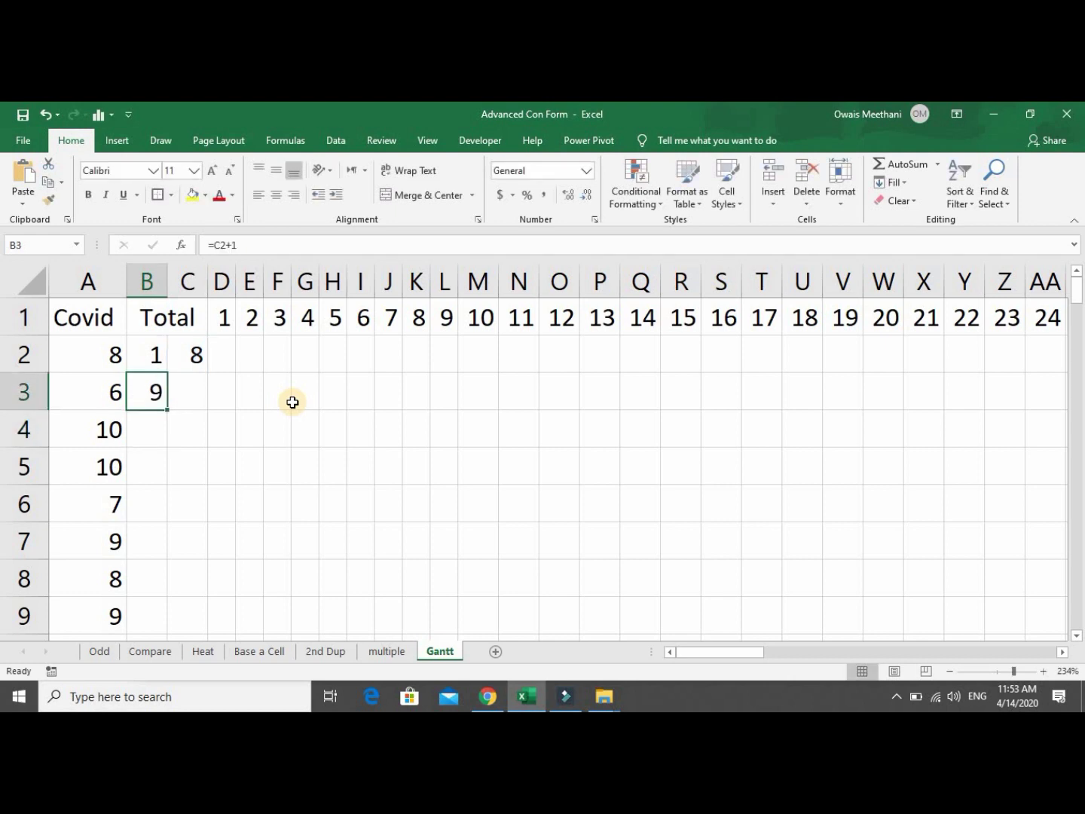
# Copy the C2 formula into C3, and fill the B3:C3 formulas down through row 13.
pyautogui.press('Right')
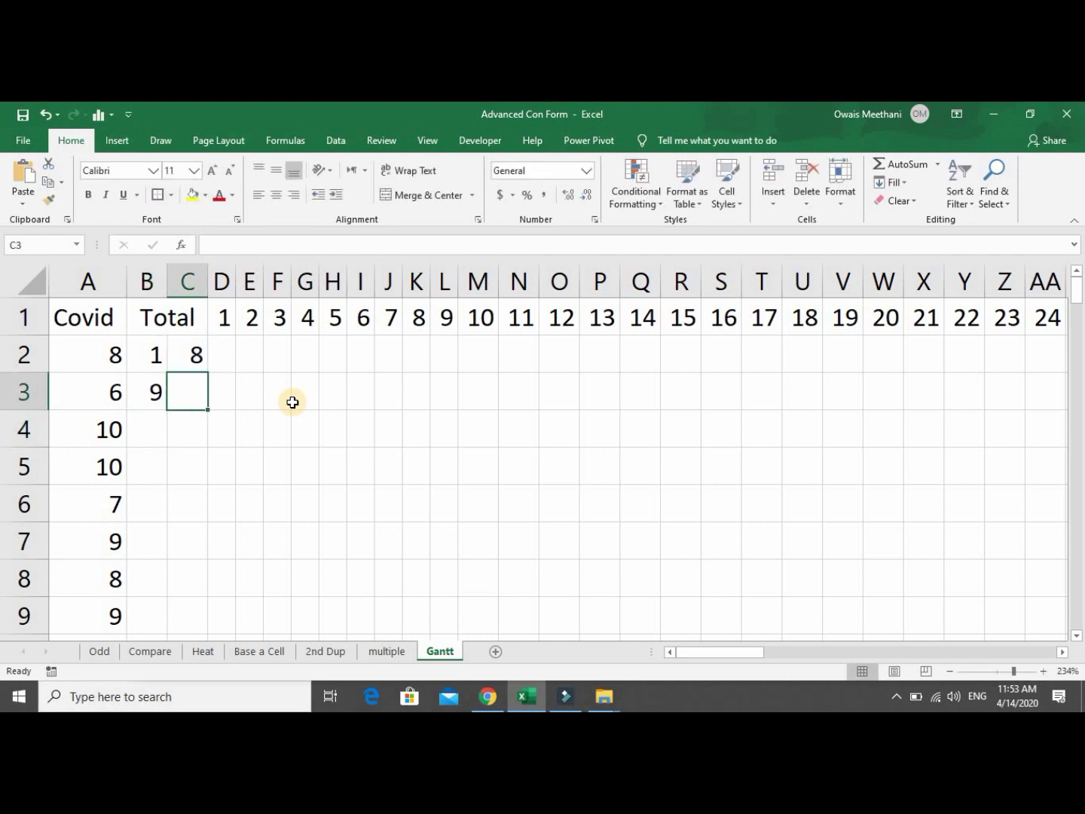
pyautogui.hotkey('ctrl', 'd')
pyautogui.press('Left')
pyautogui.hotkey('shift', 'Right')
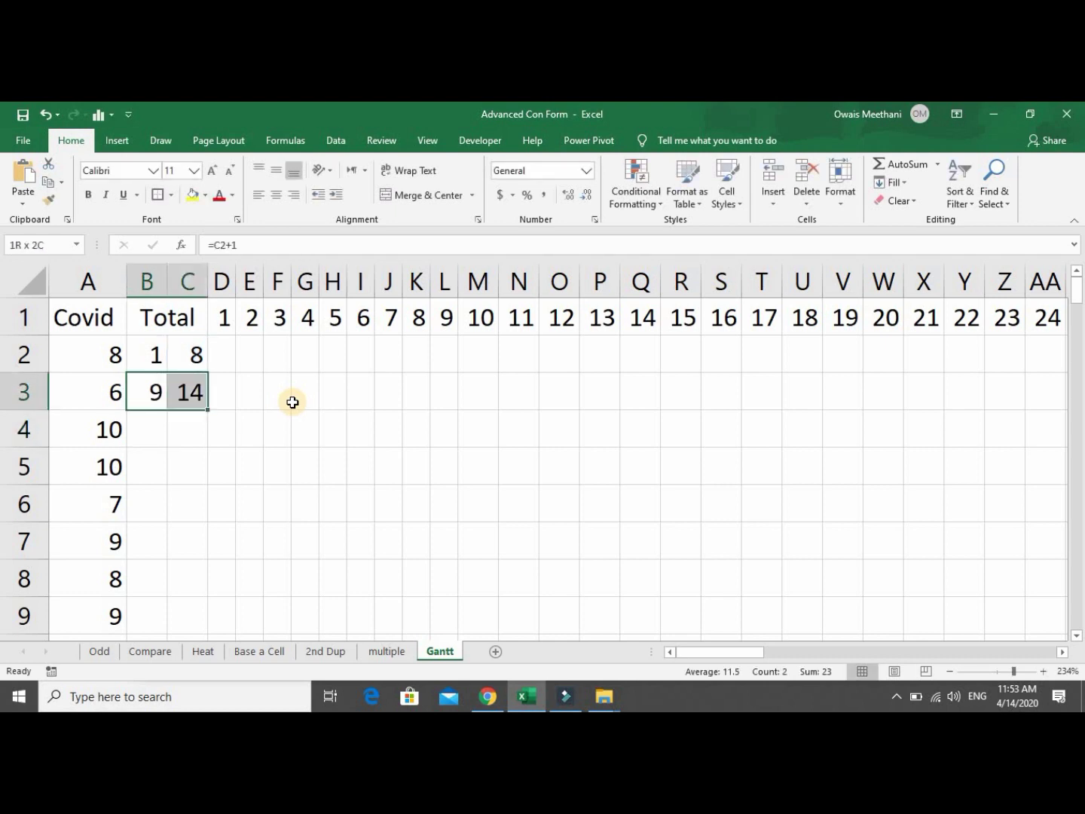
pyautogui.doubleClick(210, 411)
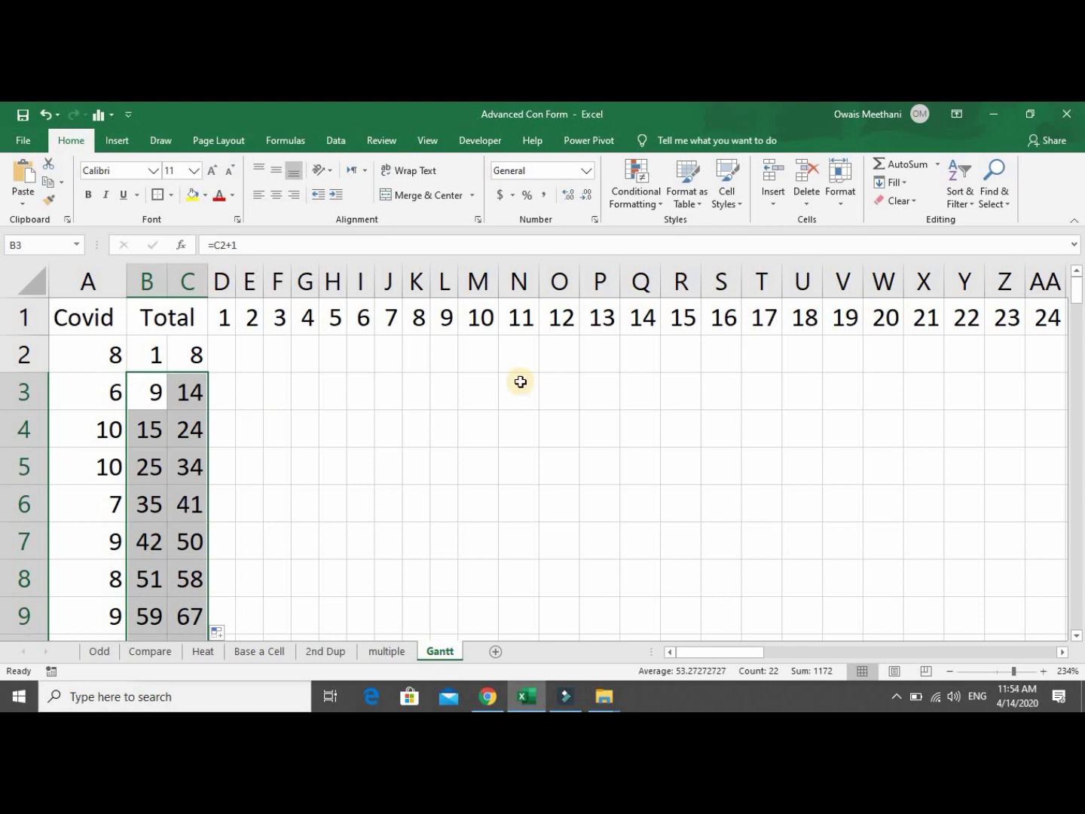
# Select the chart grid D2:CY14 beneath the number headers 1 to 100.
pyautogui.press('Up')
pyautogui.press('Right')
pyautogui.press('Right')
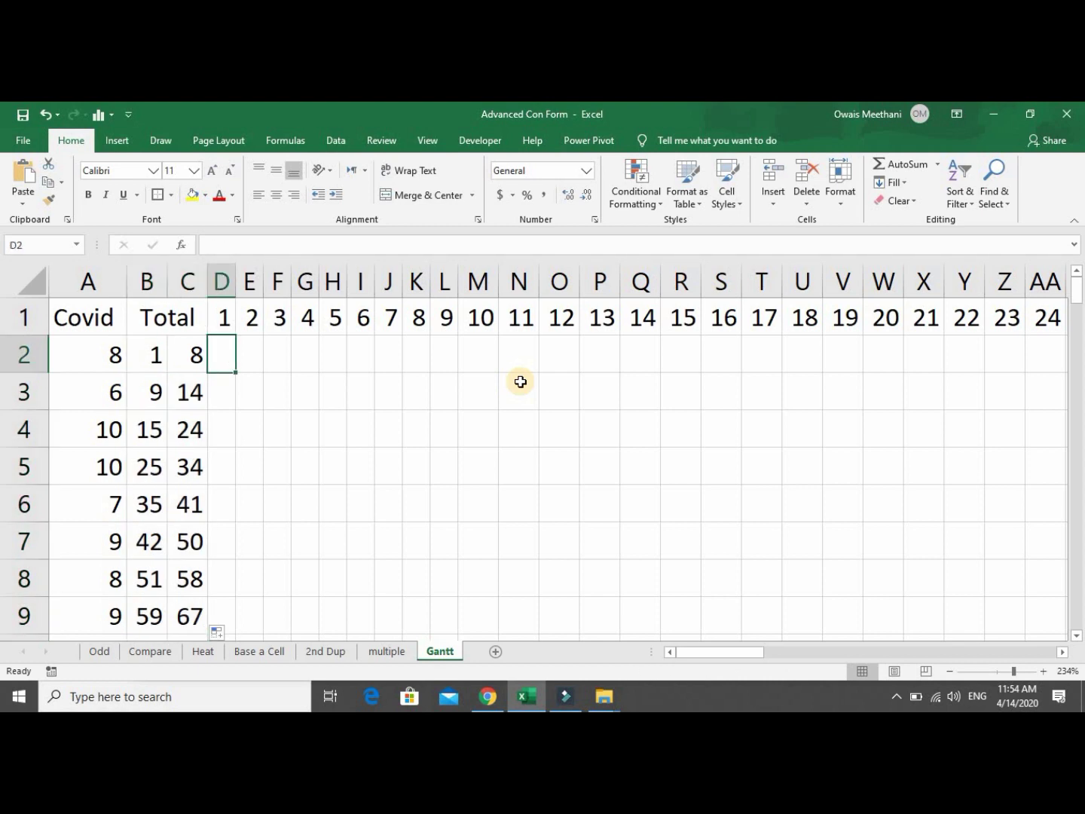
pyautogui.hotkey('shift', 'Down')
pyautogui.hotkey('shift', 'Down')
pyautogui.hotkey('shift', 'Down')
pyautogui.hotkey('shift', 'Down')
pyautogui.hotkey('shift', 'Down')
pyautogui.hotkey('shift', 'Down')
pyautogui.hotkey('shift', 'Down')
pyautogui.hotkey('shift', 'Down')
pyautogui.hotkey('shift', 'Down')
pyautogui.hotkey('shift', 'Down')
pyautogui.hotkey('shift', 'Down')
pyautogui.hotkey('shift', 'Down')
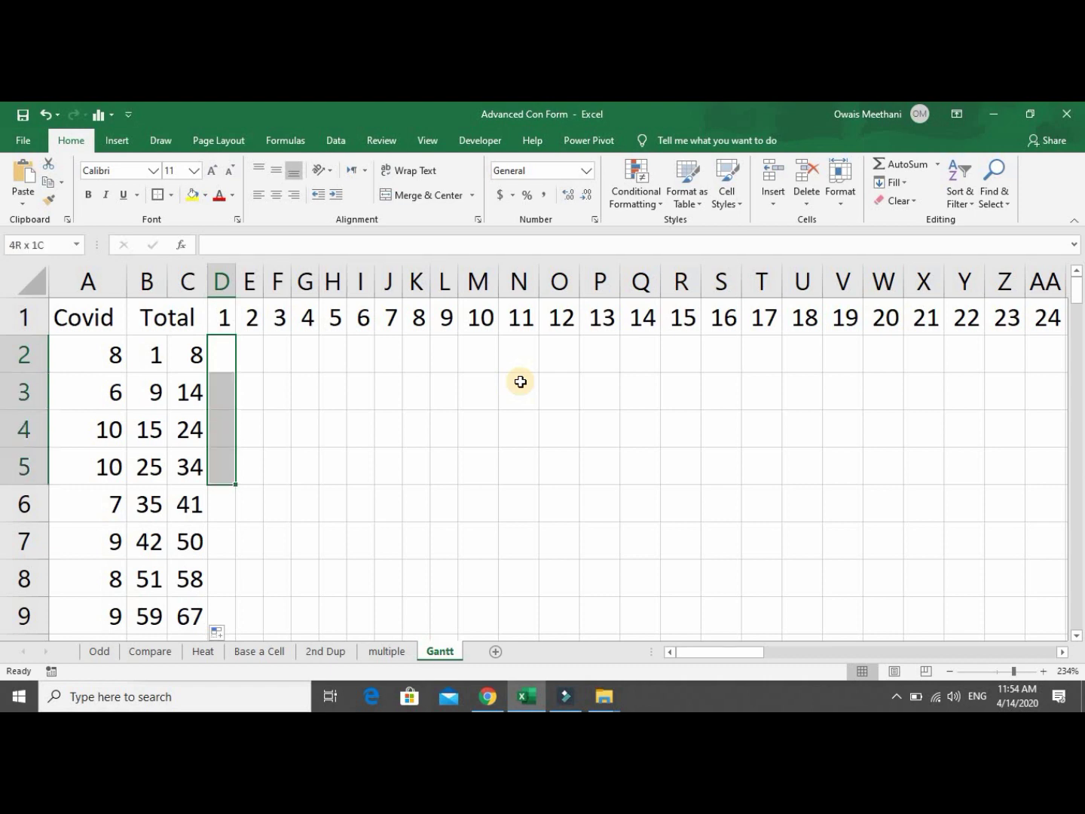
pyautogui.hotkey('shift', 'Up')
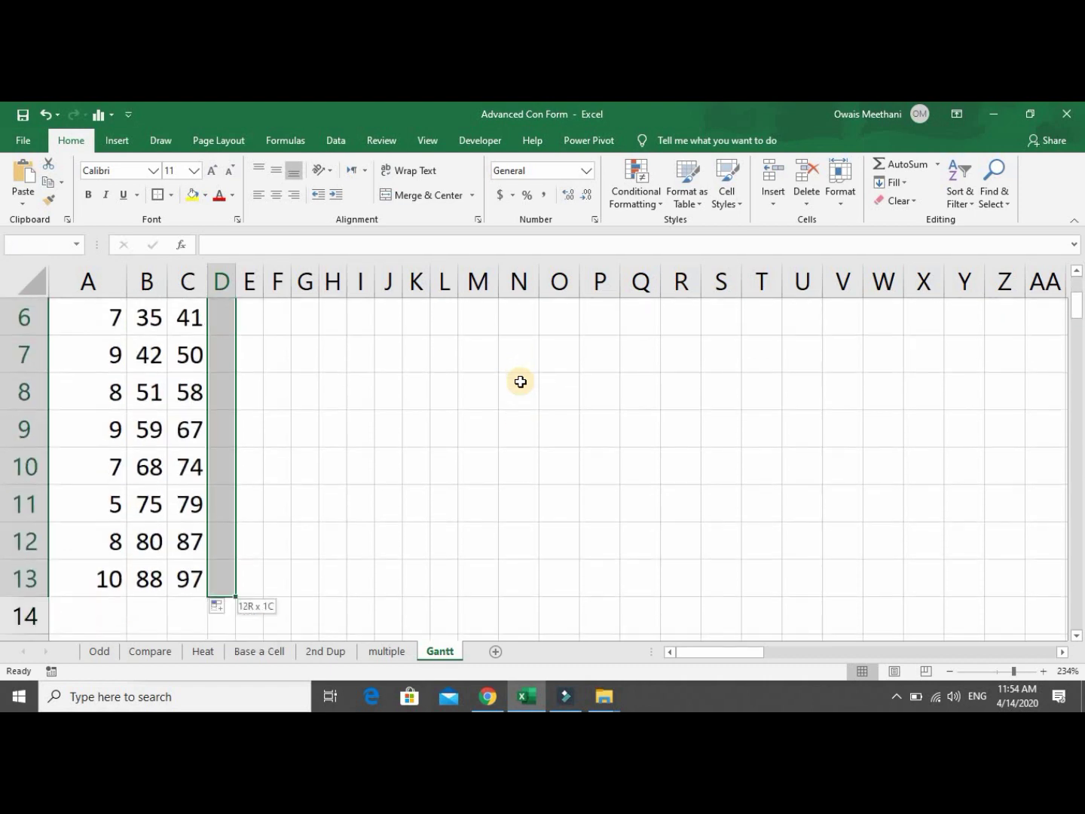
pyautogui.hotkey('shift', 'Right')
pyautogui.hotkey('shift', 'Right')
pyautogui.hotkey('shift', 'Right')
pyautogui.hotkey('shift', 'Right')
pyautogui.hotkey('shift', 'Right')
pyautogui.hotkey('shift', 'Right')
pyautogui.hotkey('shift', 'Right')
pyautogui.hotkey('shift', 'Right')
pyautogui.hotkey('shift', 'Right')
pyautogui.hotkey('shift', 'Right')
pyautogui.hotkey('shift', 'Right')
pyautogui.hotkey('shift', 'Right')
pyautogui.hotkey('shift', 'Right')
pyautogui.hotkey('shift', 'Right')
pyautogui.hotkey('shift', 'Right')
pyautogui.hotkey('shift', 'Right')
pyautogui.hotkey('shift', 'Right')
pyautogui.hotkey('shift', 'Right')
pyautogui.hotkey('shift', 'Right')
pyautogui.hotkey('shift', 'Right')
pyautogui.hotkey('shift', 'Right')
pyautogui.hotkey('shift', 'Right')
pyautogui.hotkey('shift', 'Right')
pyautogui.hotkey('shift', 'Right')
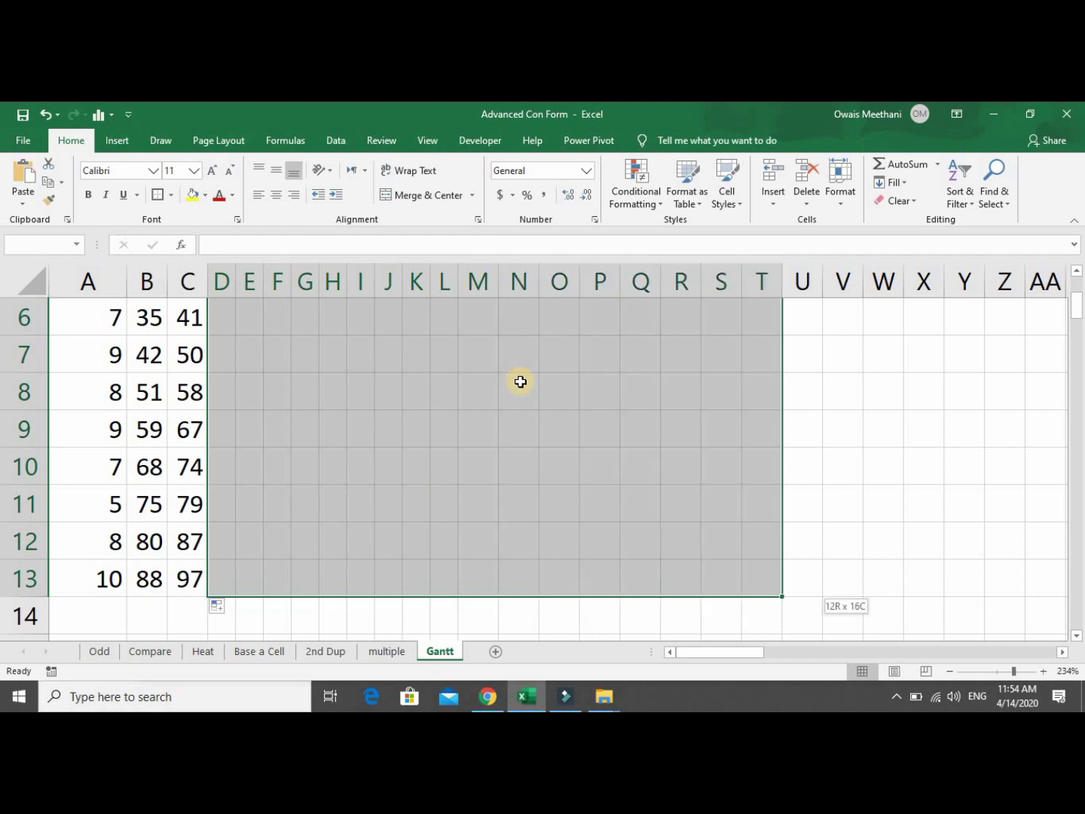
pyautogui.hotkey('shift', 'Right')
pyautogui.hotkey('shift', 'Right')
pyautogui.hotkey('shift', 'Right')
pyautogui.hotkey('shift', 'Right')
pyautogui.hotkey('shift', 'Right')
pyautogui.hotkey('shift', 'Right')
pyautogui.hotkey('shift', 'Right')
pyautogui.hotkey('shift', 'Right')
pyautogui.hotkey('shift', 'Right')
pyautogui.hotkey('shift', 'Right')
pyautogui.hotkey('shift', 'Right')
pyautogui.hotkey('shift', 'Right')
pyautogui.hotkey('shift', 'Right')
pyautogui.hotkey('shift', 'Right')
pyautogui.hotkey('shift', 'Right')
pyautogui.hotkey('shift', 'Right')
pyautogui.hotkey('shift', 'Right')
pyautogui.hotkey('shift', 'Right')
pyautogui.hotkey('shift', 'Right')
pyautogui.hotkey('shift', 'Right')
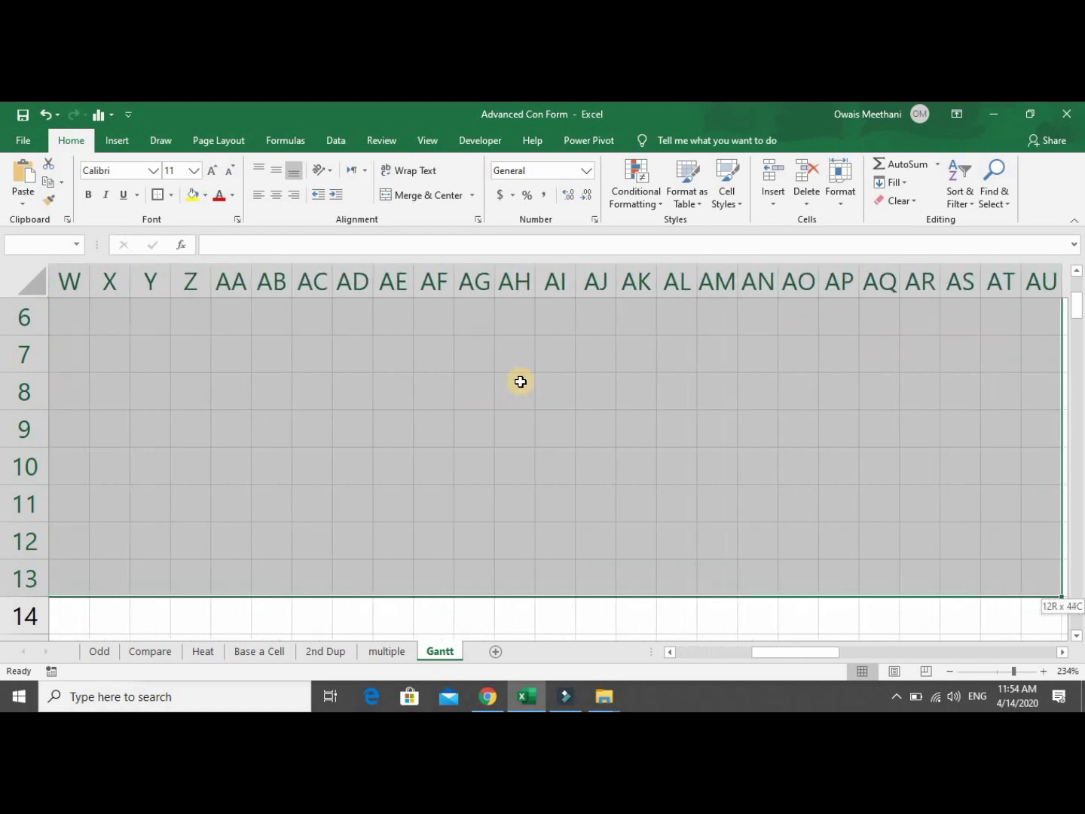
pyautogui.hotkey('shift', 'Right')
pyautogui.hotkey('shift', 'Right')
pyautogui.hotkey('shift', 'Right')
pyautogui.hotkey('shift', 'Right')
pyautogui.hotkey('shift', 'Right')
pyautogui.hotkey('shift', 'Right')
pyautogui.hotkey('shift', 'Right')
pyautogui.hotkey('shift', 'Right')
pyautogui.hotkey('shift', 'Right')
pyautogui.hotkey('shift', 'Right')
pyautogui.hotkey('shift', 'Right')
pyautogui.hotkey('shift', 'Right')
pyautogui.hotkey('shift', 'Right')
pyautogui.hotkey('shift', 'Right')
pyautogui.hotkey('shift', 'Right')
pyautogui.hotkey('shift', 'Right')
pyautogui.hotkey('shift', 'Right')
pyautogui.hotkey('shift', 'Right')
pyautogui.hotkey('shift', 'Right')
pyautogui.hotkey('shift', 'Right')
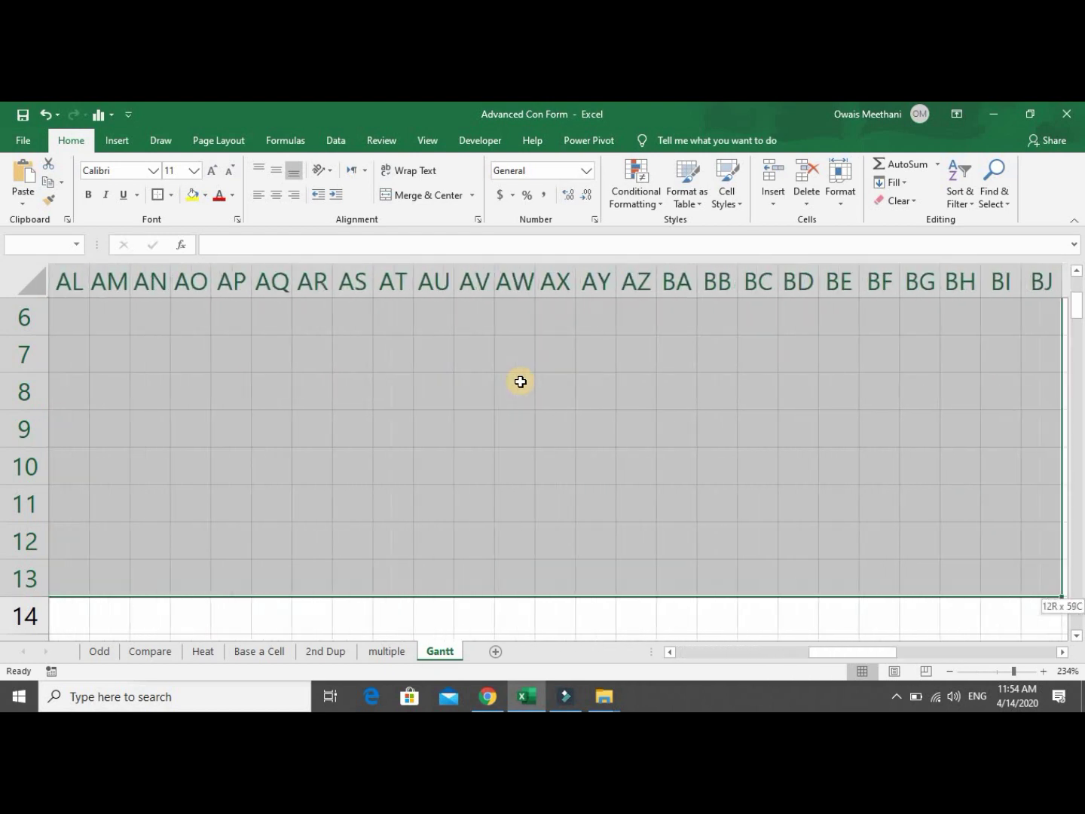
pyautogui.hotkey('shift', 'Right')
pyautogui.hotkey('shift', 'Right')
pyautogui.hotkey('shift', 'Right')
pyautogui.hotkey('shift', 'Right')
pyautogui.hotkey('shift', 'Right')
pyautogui.hotkey('shift', 'Right')
pyautogui.hotkey('shift', 'Right')
pyautogui.hotkey('shift', 'Right')
pyautogui.hotkey('shift', 'Right')
pyautogui.hotkey('shift', 'Right')
pyautogui.hotkey('shift', 'Right')
pyautogui.hotkey('shift', 'Right')
pyautogui.hotkey('shift', 'Right')
pyautogui.hotkey('shift', 'Right')
pyautogui.hotkey('shift', 'Right')
pyautogui.hotkey('shift', 'Right')
pyautogui.hotkey('shift', 'Right')
pyautogui.hotkey('shift', 'Right')
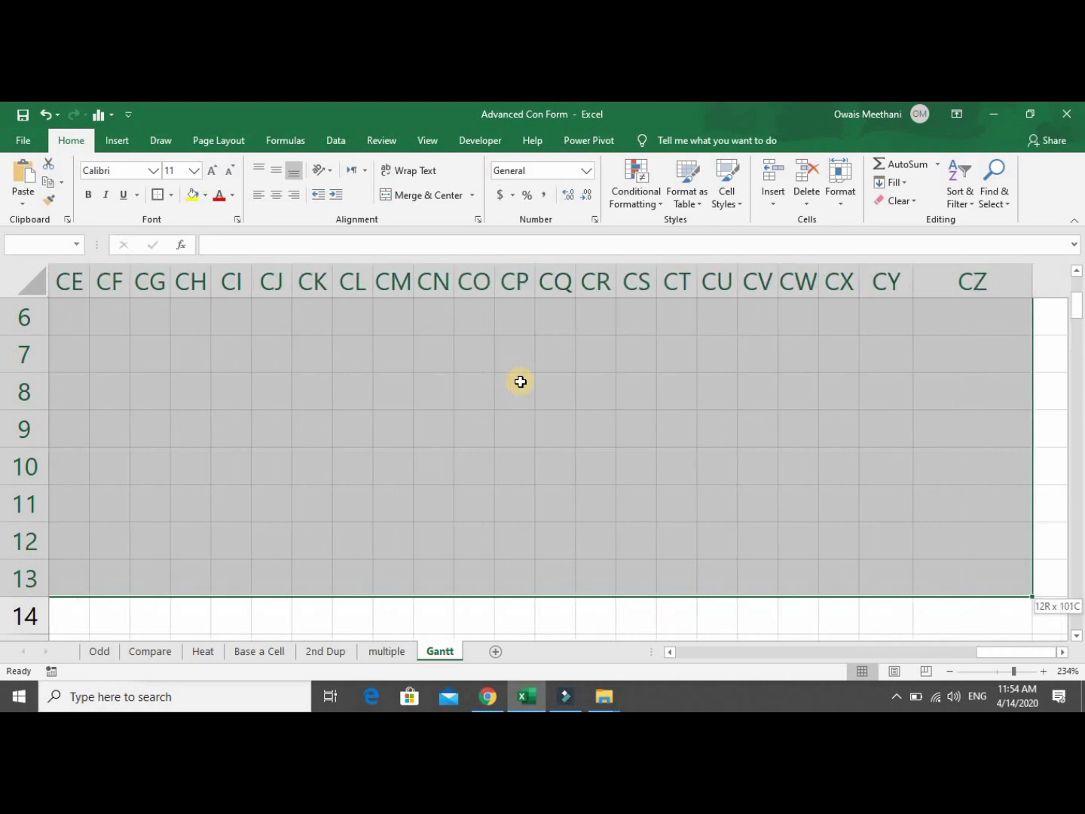
pyautogui.hotkey('shift', 'Down')
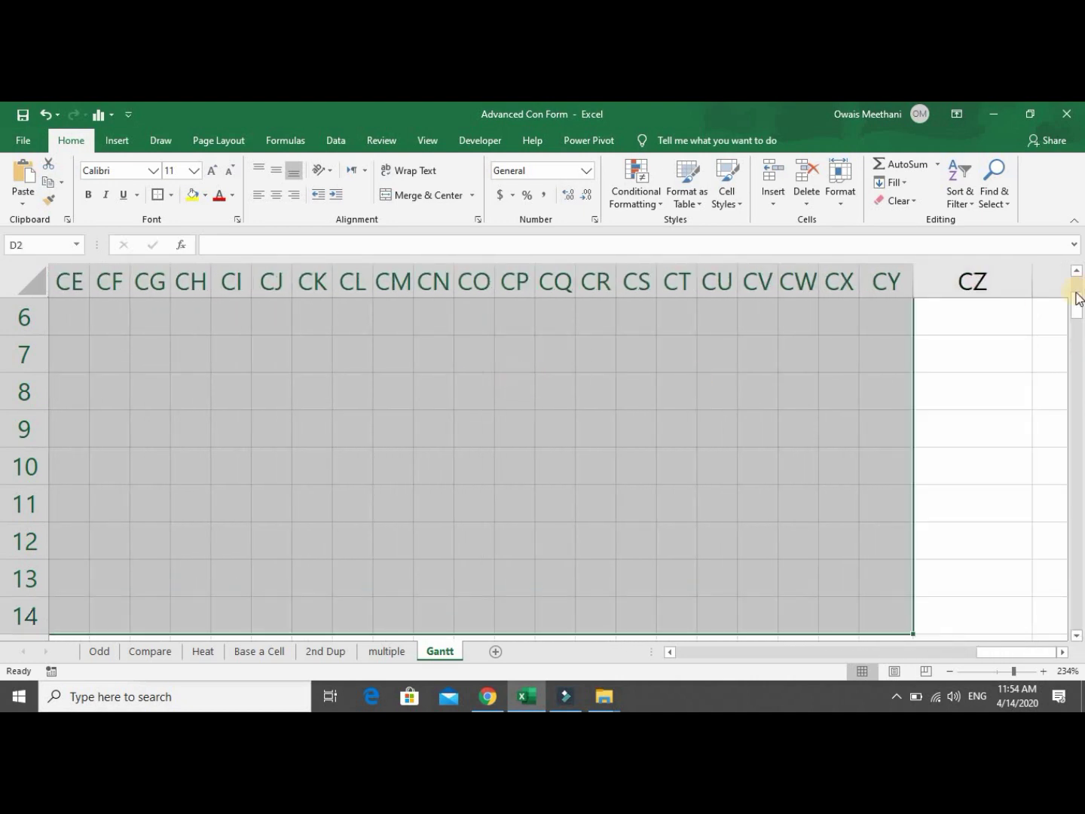
pyautogui.moveTo(1075, 310); pyautogui.dragTo(1074, 280)
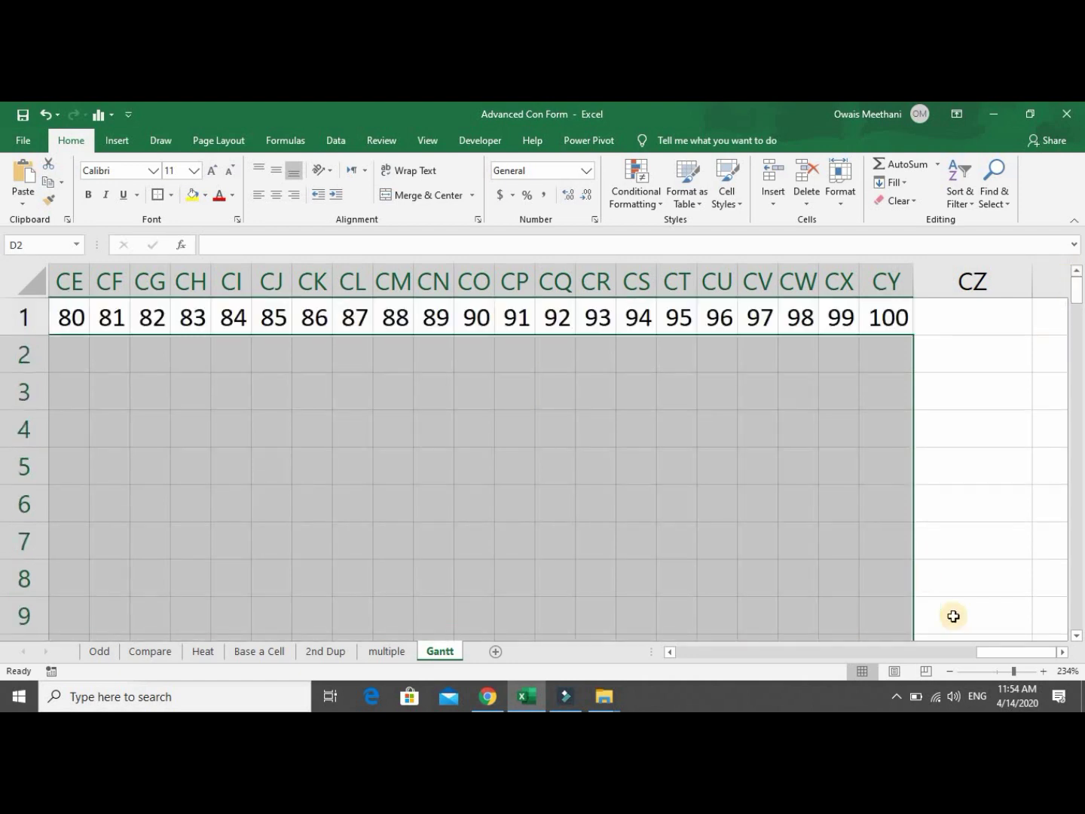
pyautogui.moveTo(1004, 648); pyautogui.dragTo(696, 646)
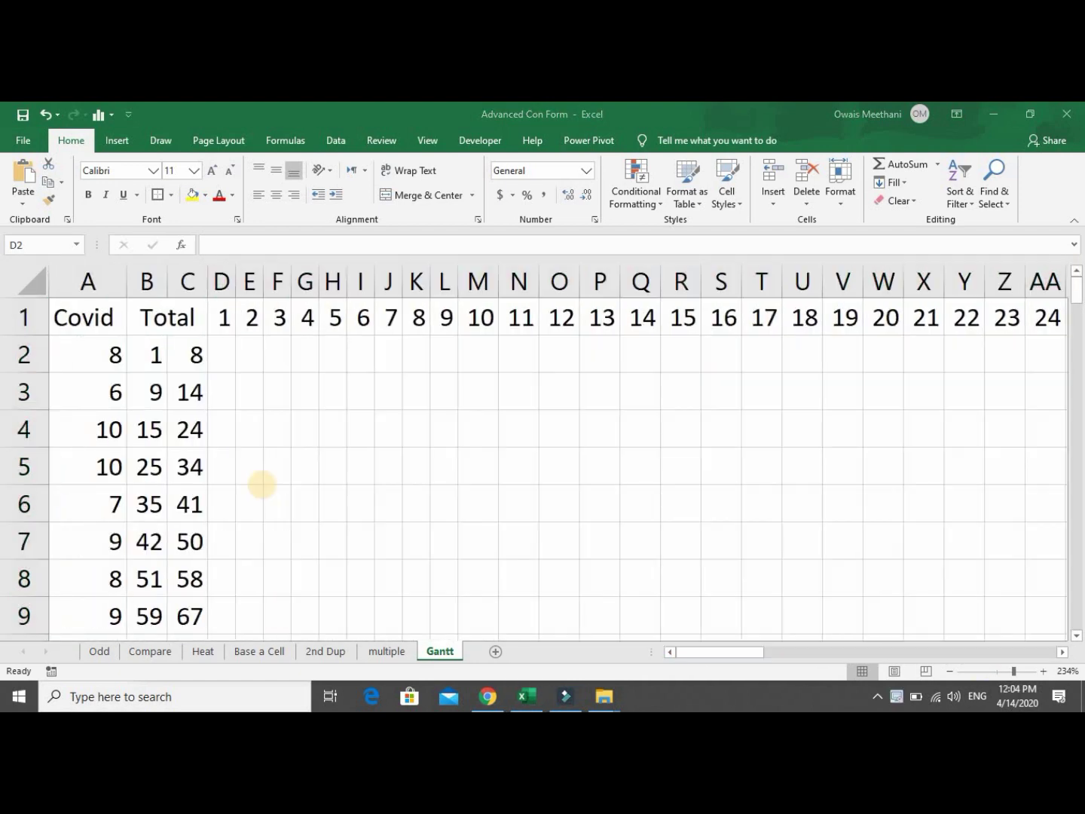
# Start a new conditional formatting rule for the selected grid that uses a formula, beginning with =AND(.
pyautogui.click(656, 199)
pyautogui.click(655, 198)
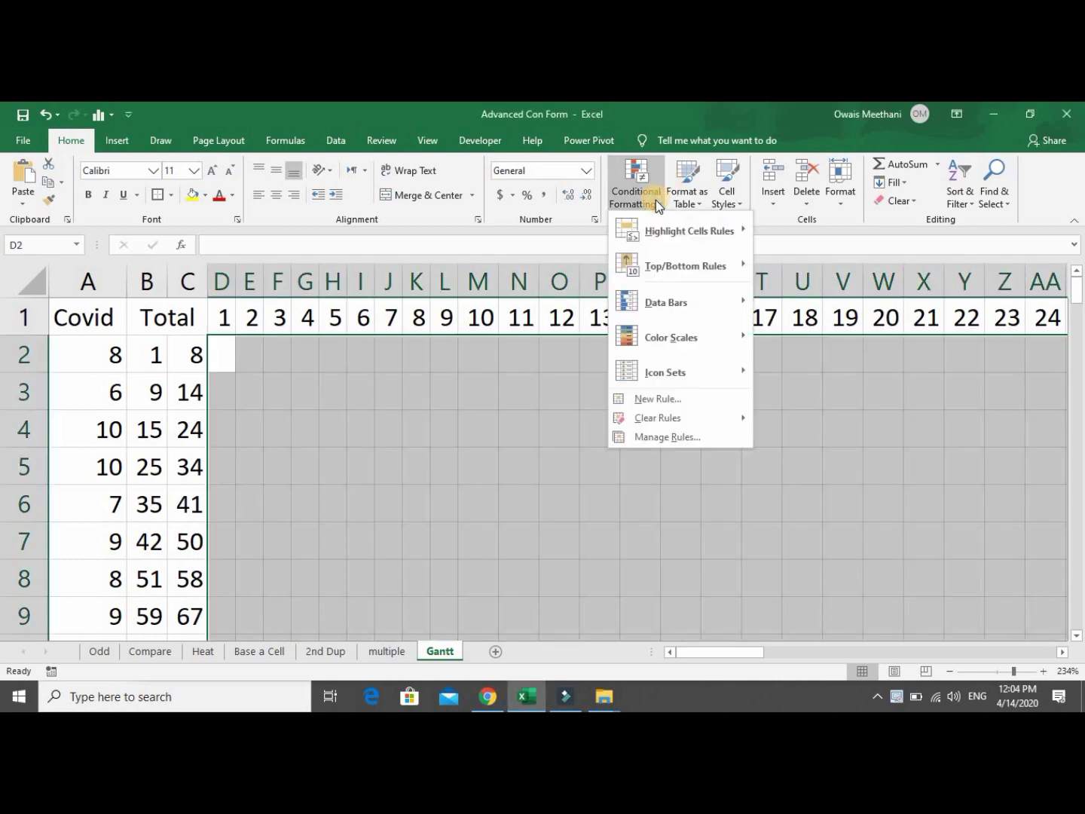
pyautogui.click(678, 398)
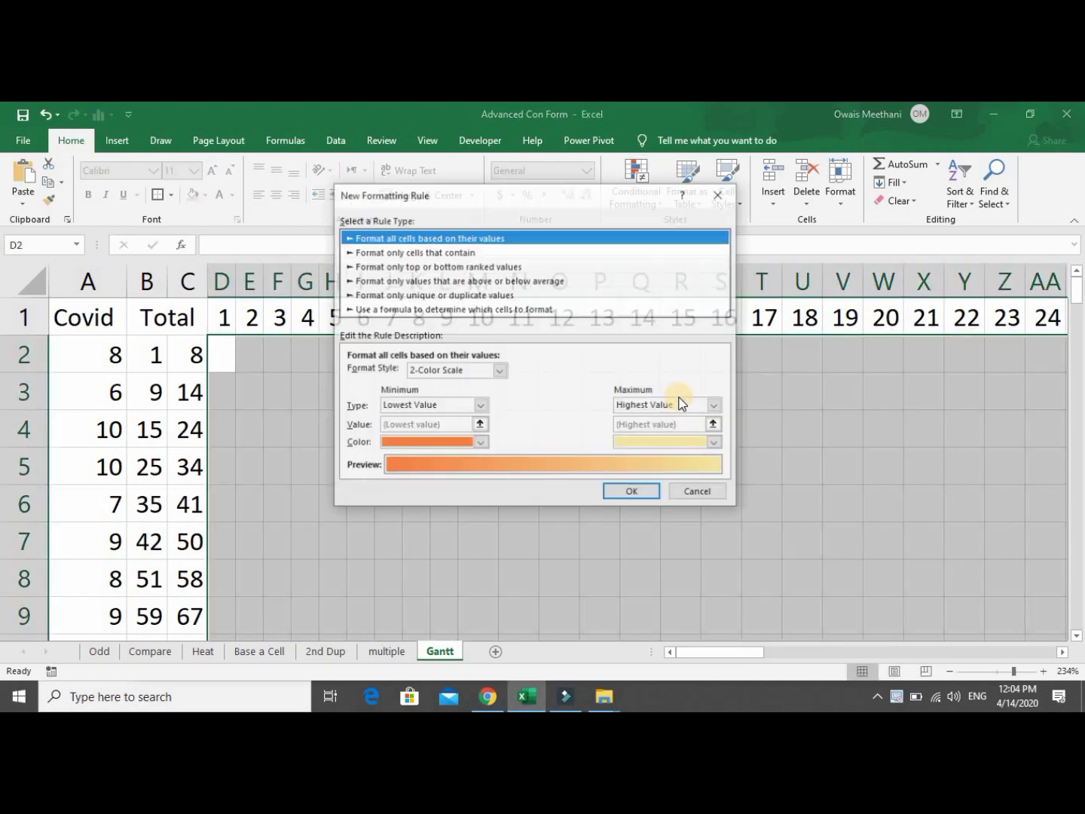
pyautogui.click(596, 310)
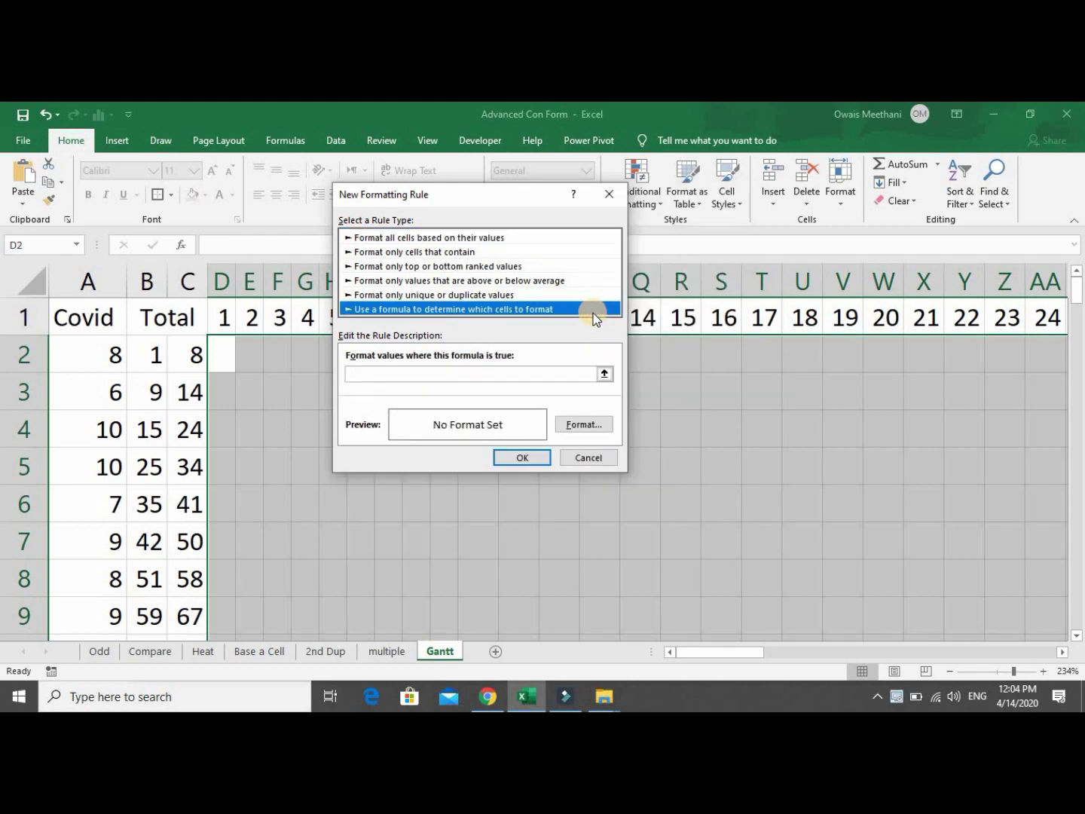
pyautogui.click(550, 373)
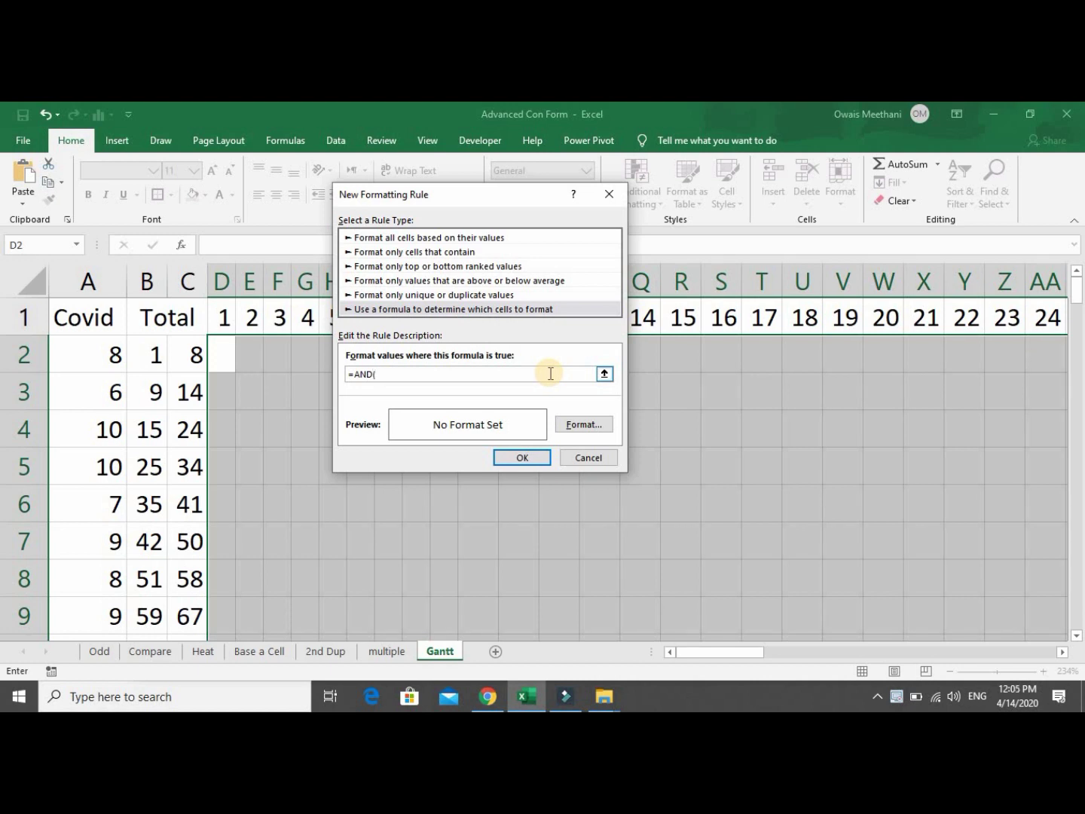
# Add the first AND condition D$1>=$B2, locking the row of the header reference and the column of the start value.
pyautogui.click(226, 317)
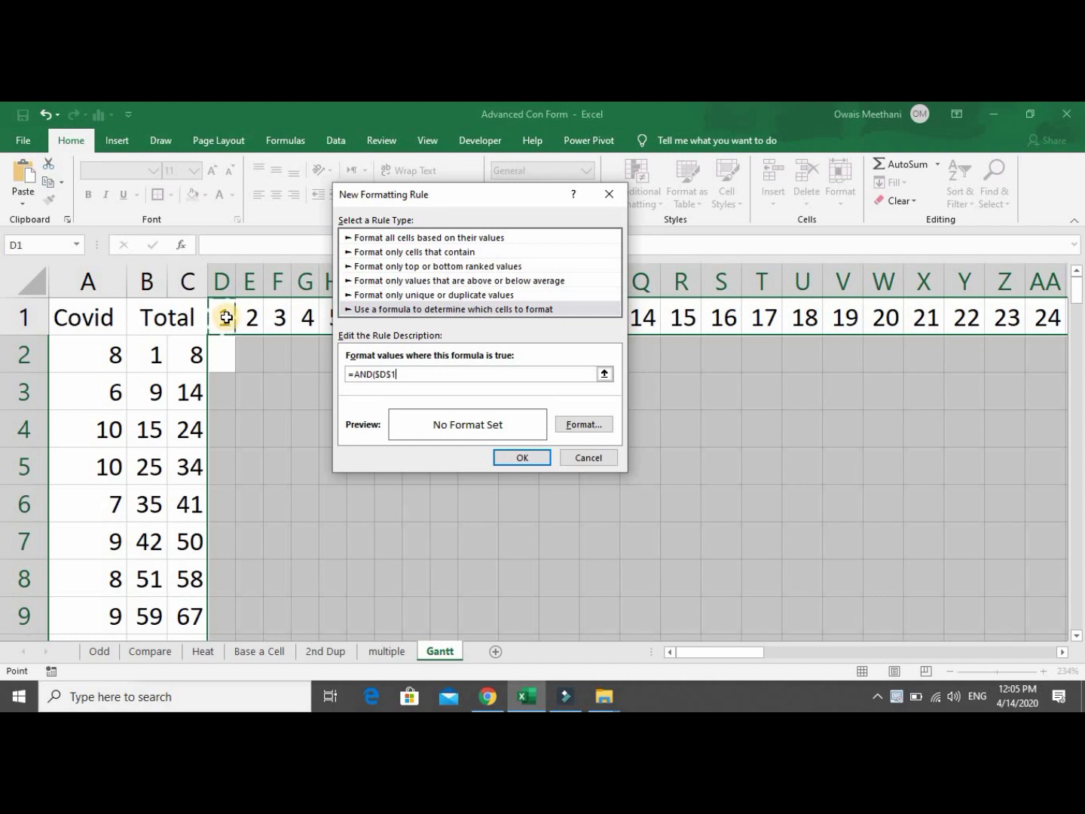
pyautogui.press('F4')
pyautogui.write('>=')
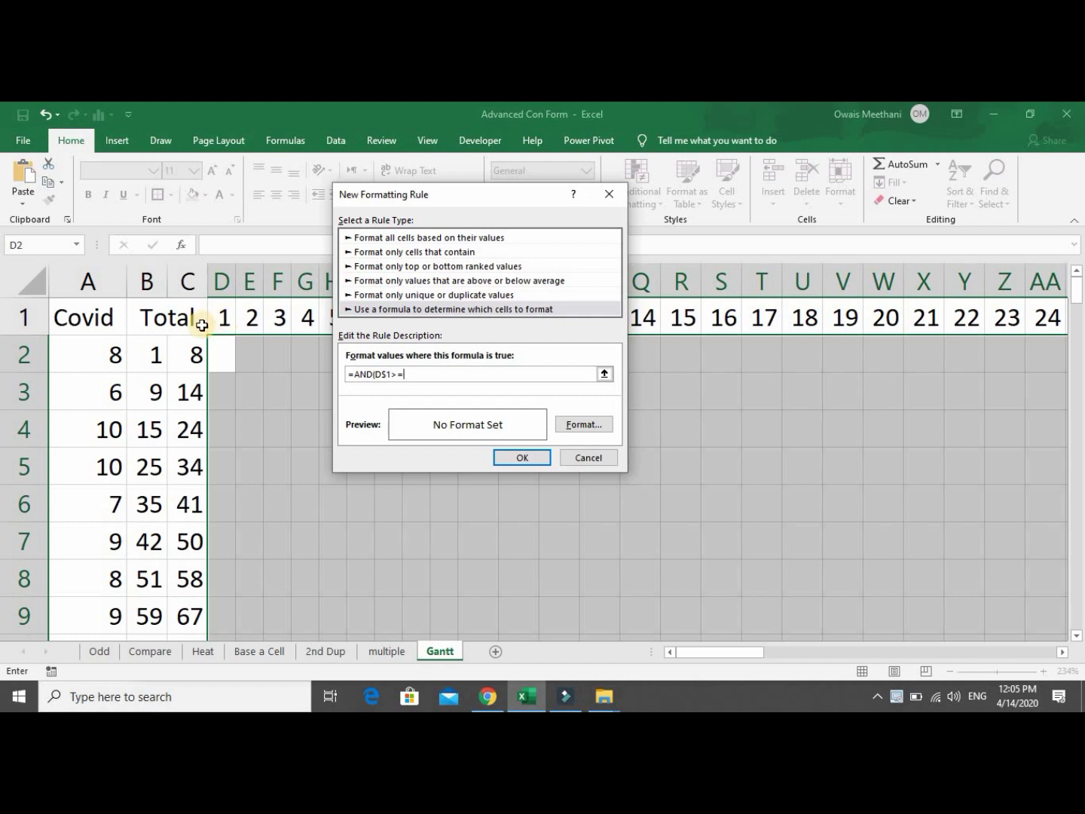
pyautogui.click(146, 362)
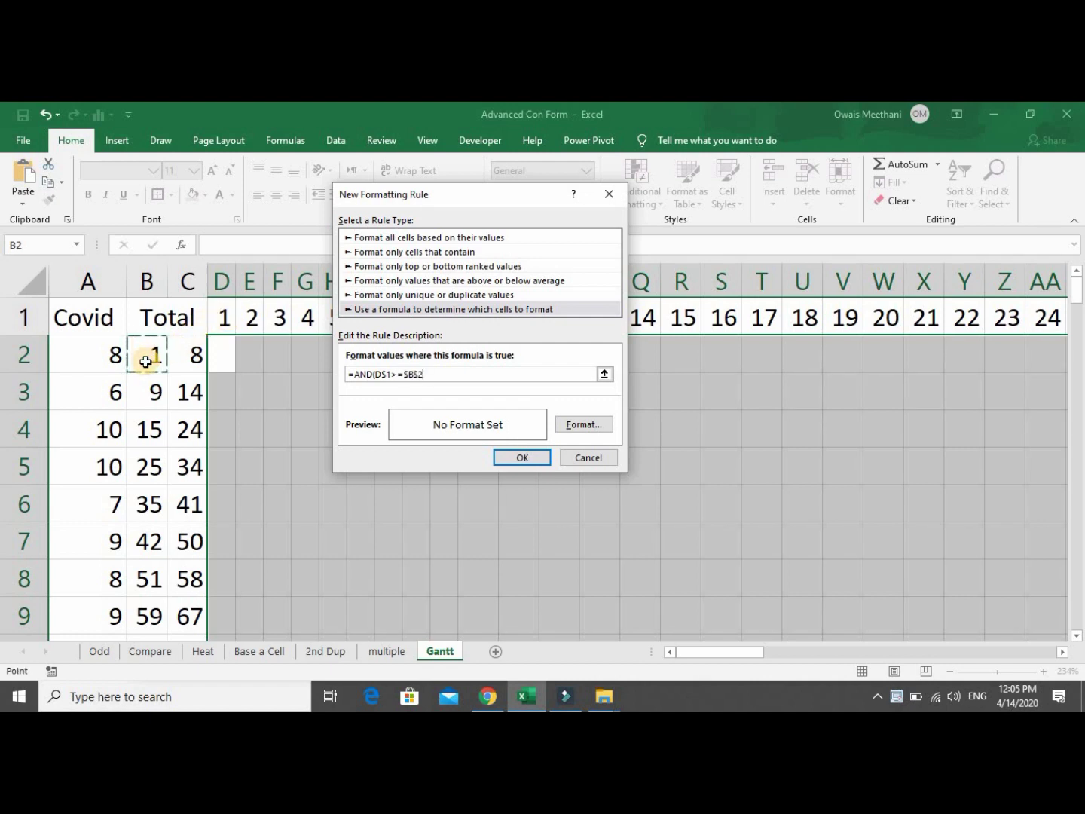
pyautogui.press('F4')
pyautogui.press('F4')
pyautogui.write(',')
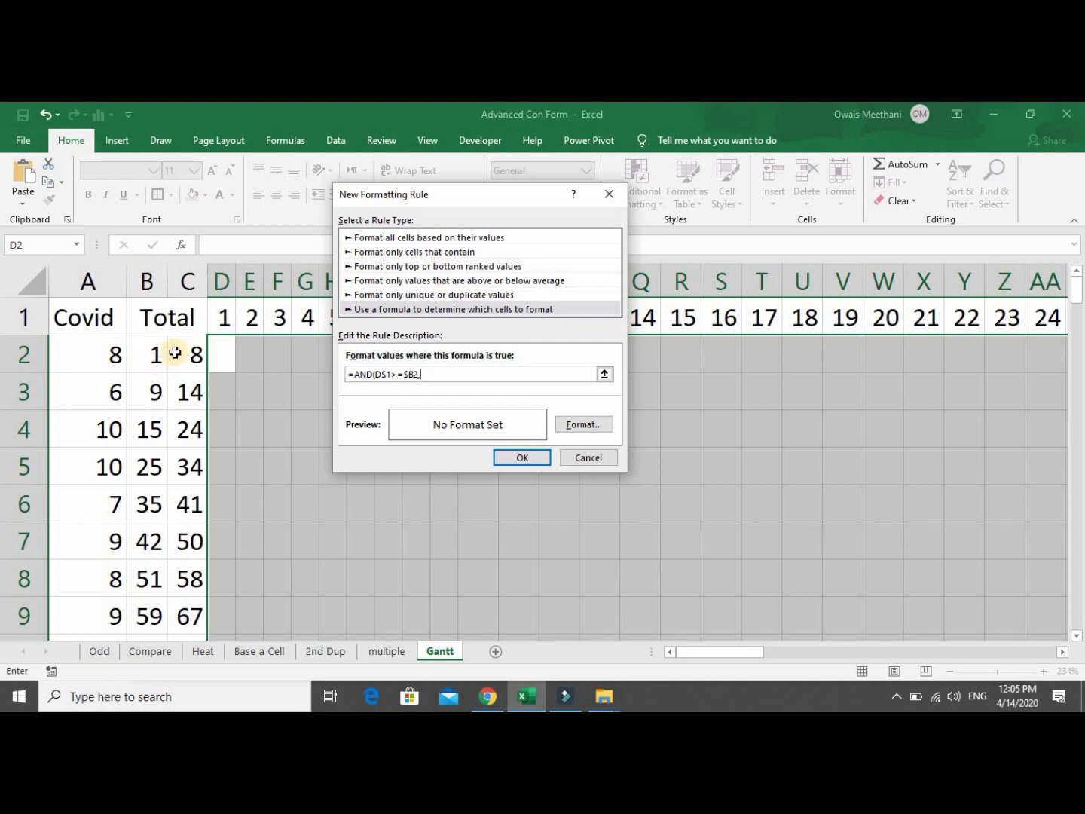
# Add the second condition D$1<=$C2 and close the rule formula as =AND(D$1>=$B2,D$1<=$C2).
pyautogui.click(222, 320)
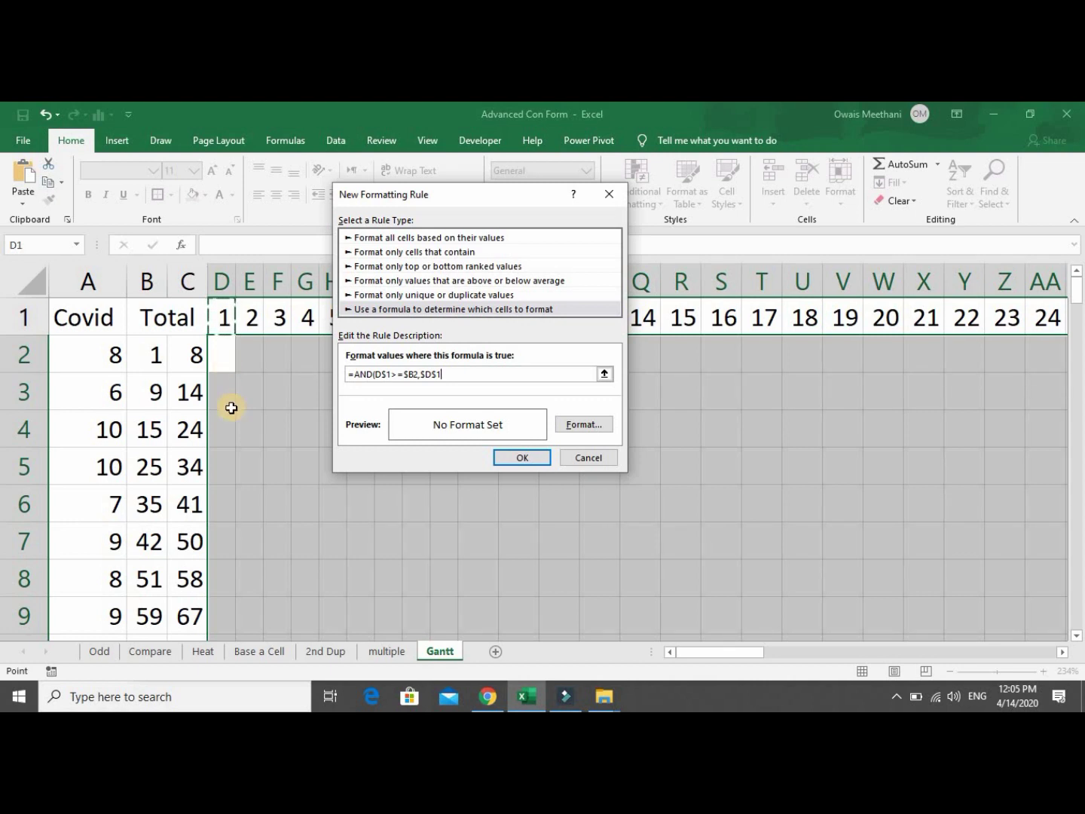
pyautogui.press('F4')
pyautogui.write('<=')
pyautogui.click(195, 362)
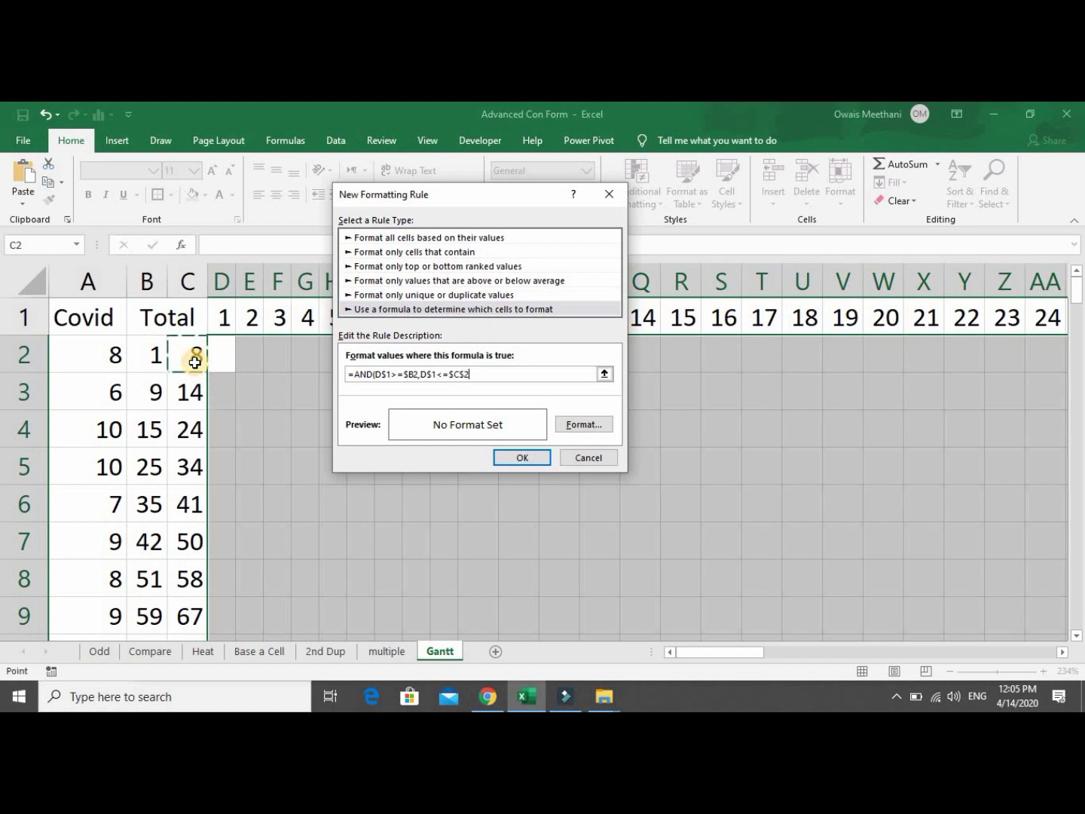
pyautogui.press('F4')
pyautogui.press('F4')
pyautogui.write(')')
# Set the rule's format to a dark red fill and apply the rule to the grid.
pyautogui.click(565, 428)
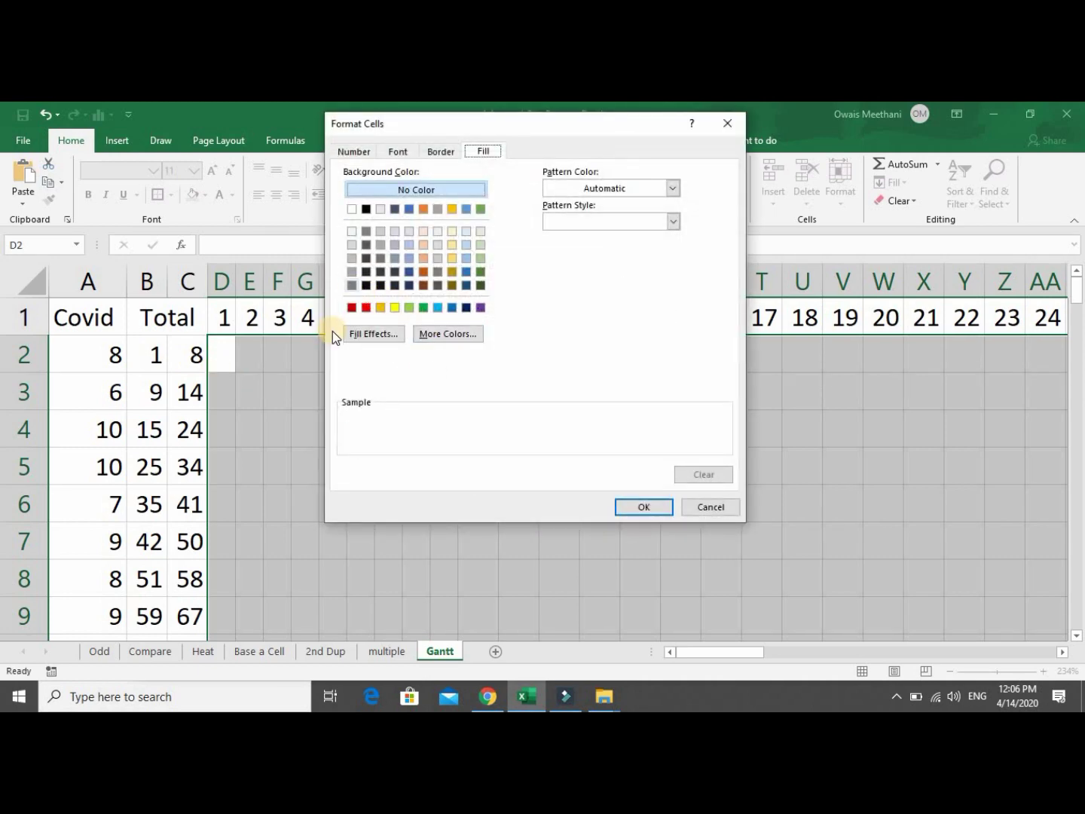
pyautogui.click(352, 309)
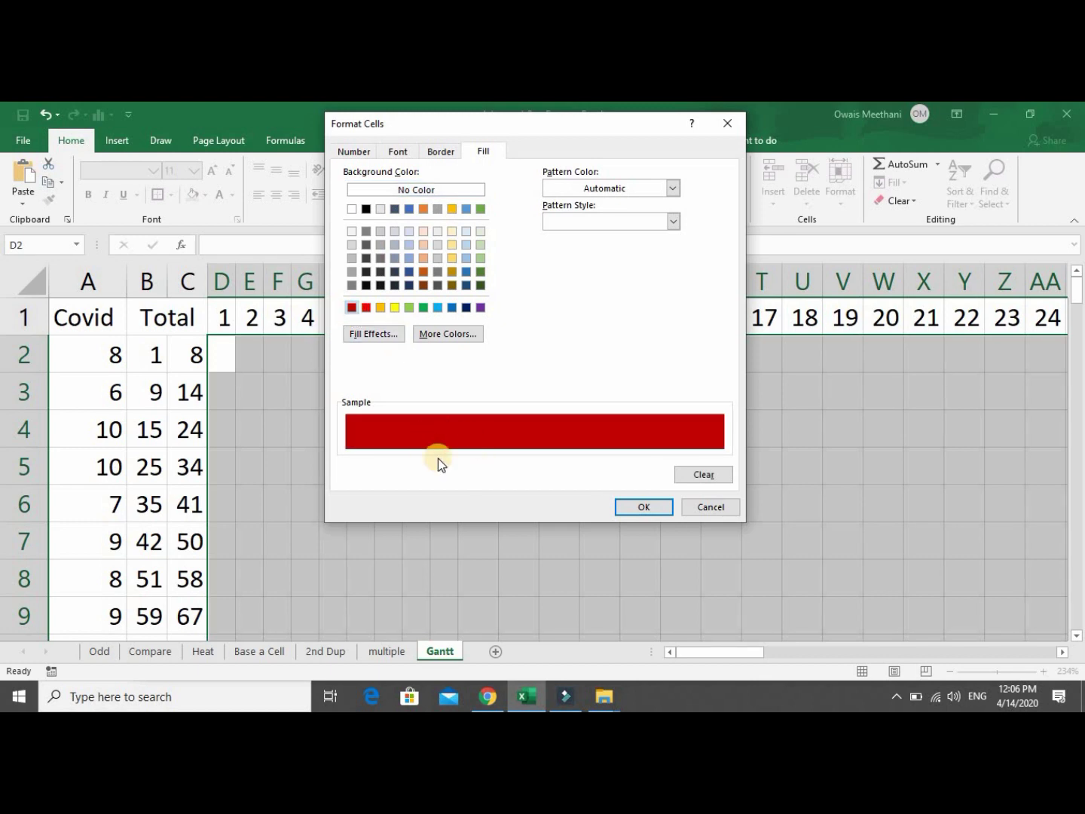
pyautogui.click(624, 511)
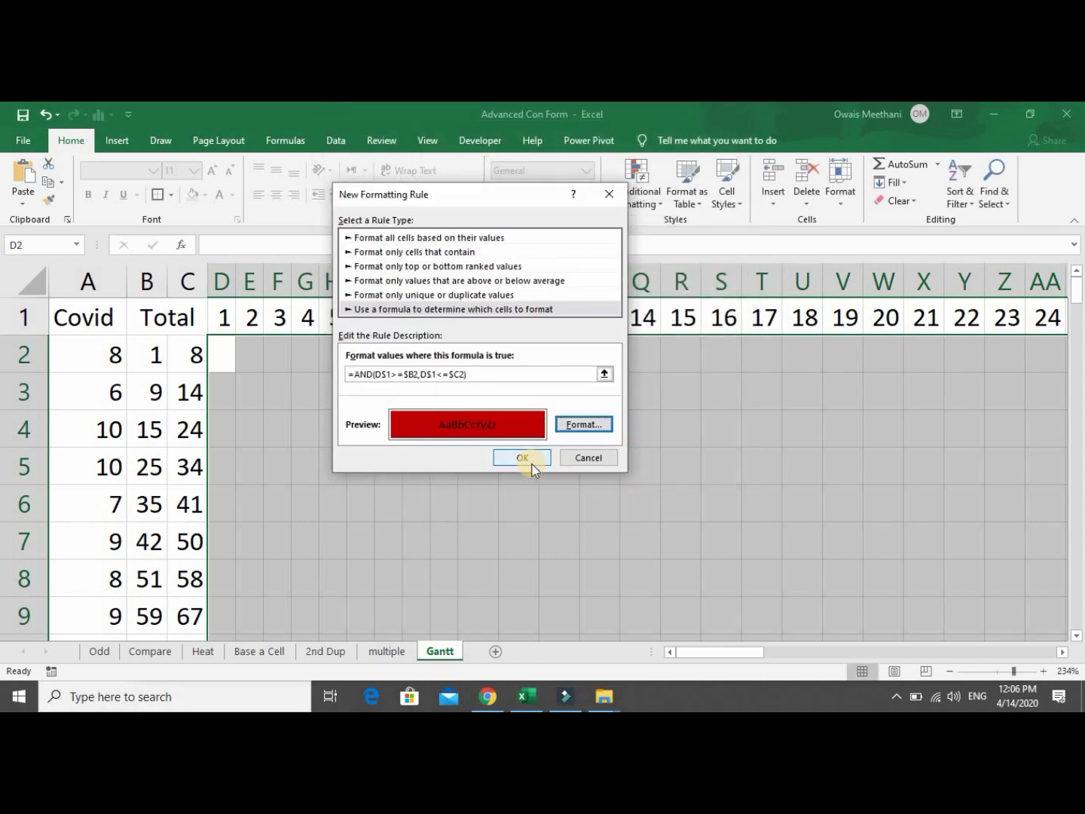
pyautogui.click(530, 464)
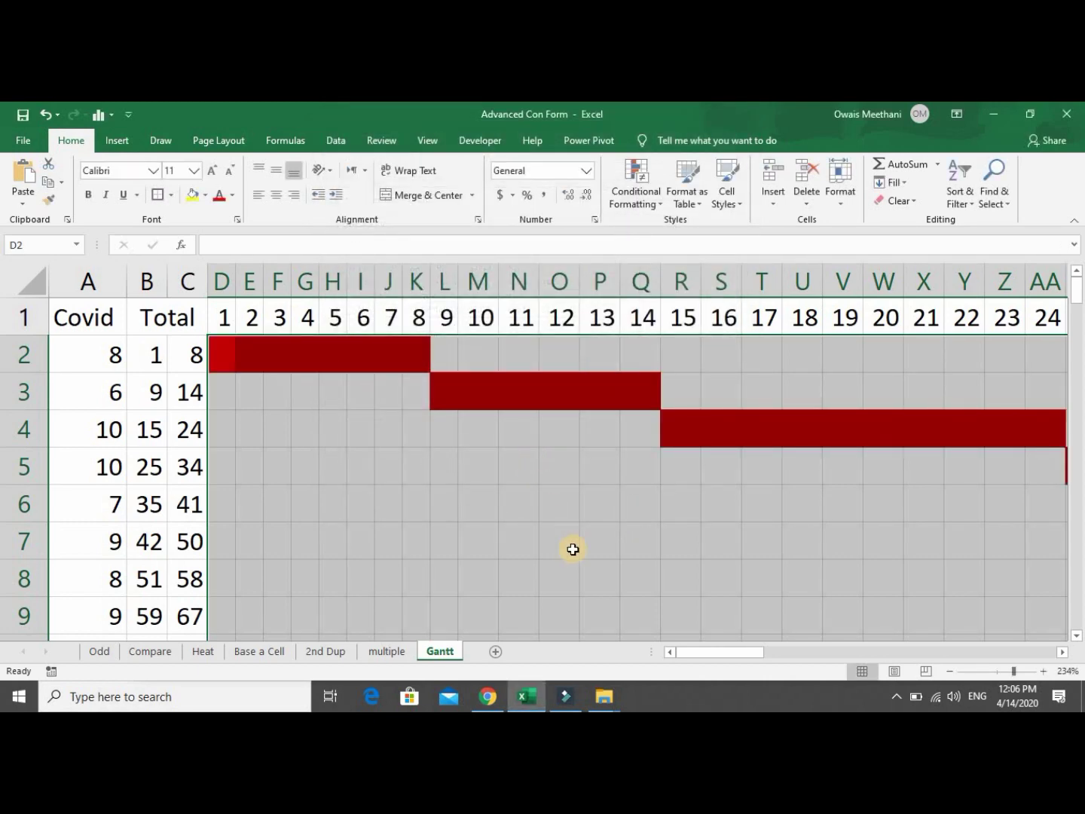
# Zoom the sheet out to 59% and examine the whole Gantt chart down to row 13.
pyautogui.click(517, 475)
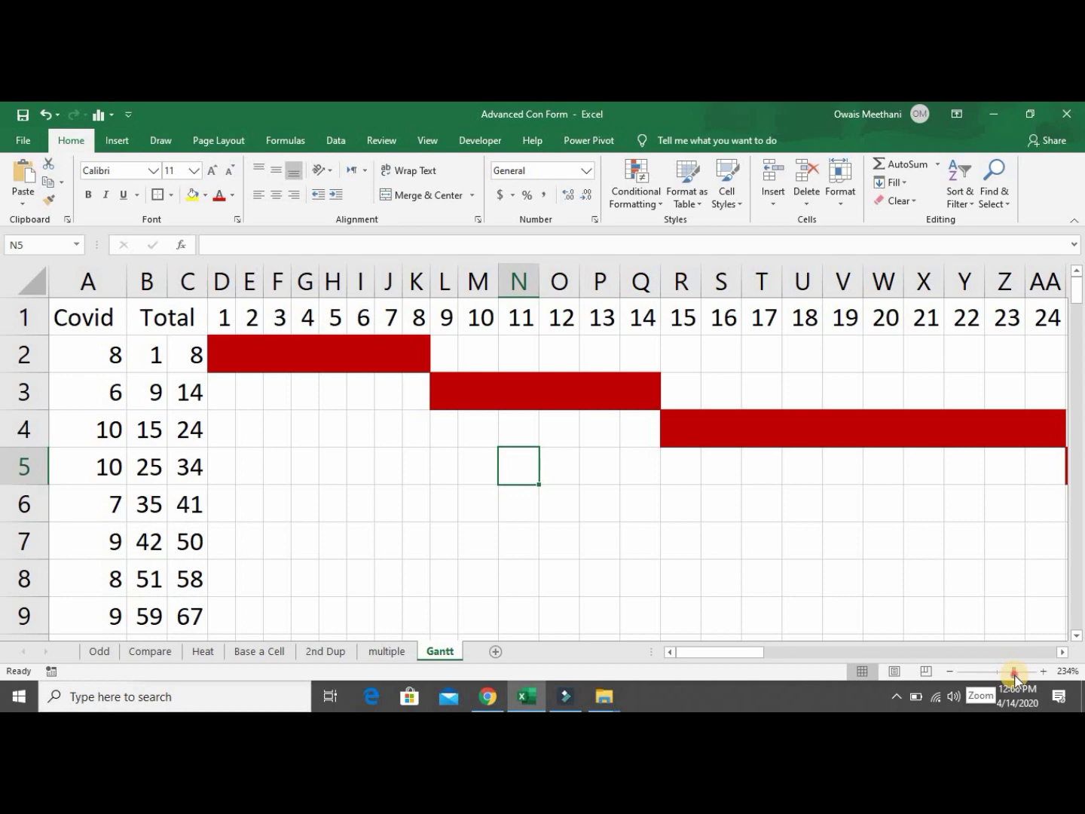
pyautogui.moveTo(1014, 675); pyautogui.dragTo(978, 669)
pyautogui.click(525, 437)
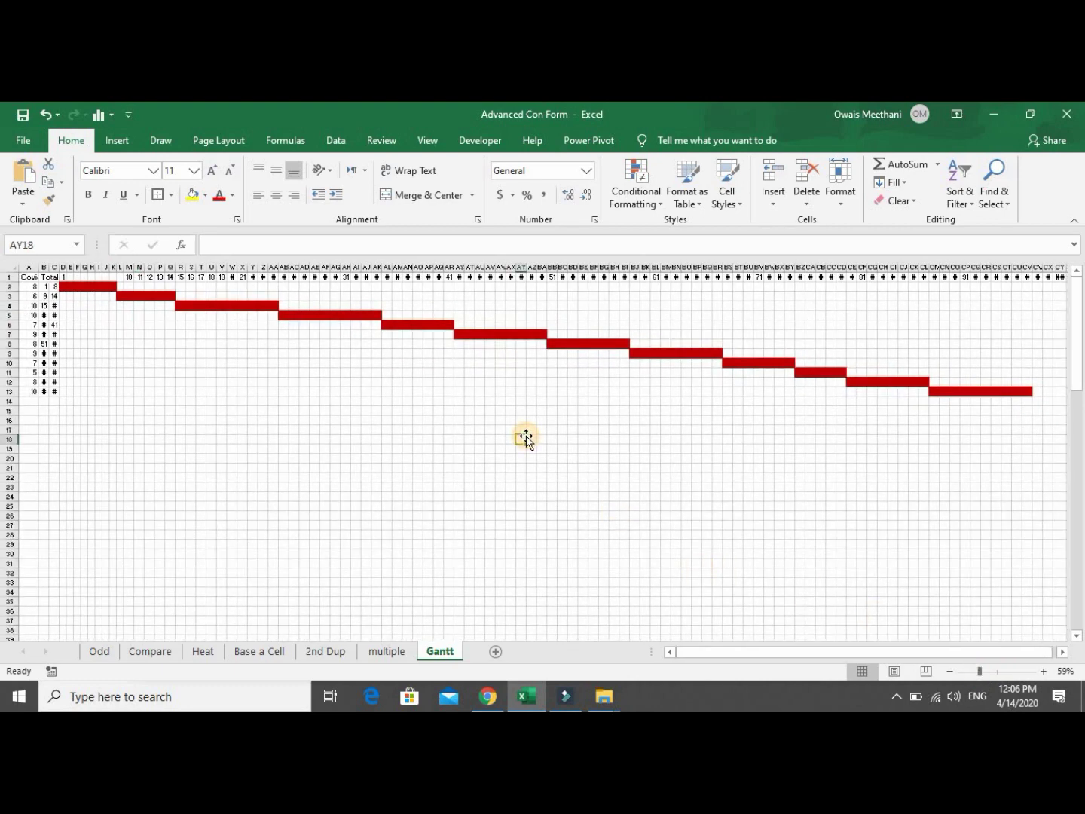
pyautogui.press('Up')
pyautogui.press('Up')
pyautogui.press('Up')
pyautogui.press('Up')
pyautogui.press('Up')
pyautogui.press('Up')
pyautogui.press('Up')
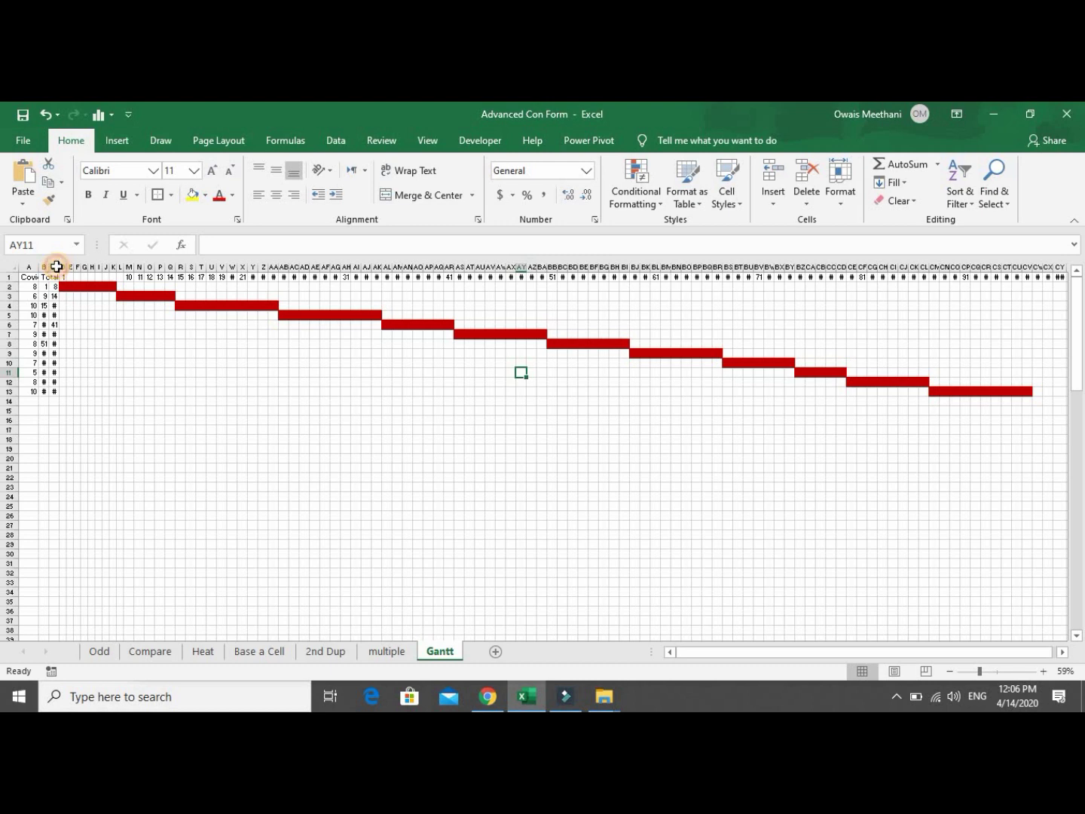
# Hide the Total columns B and C so the chart sits directly beside the Covid values.
pyautogui.moveTo(57, 266); pyautogui.dragTo(43, 262)
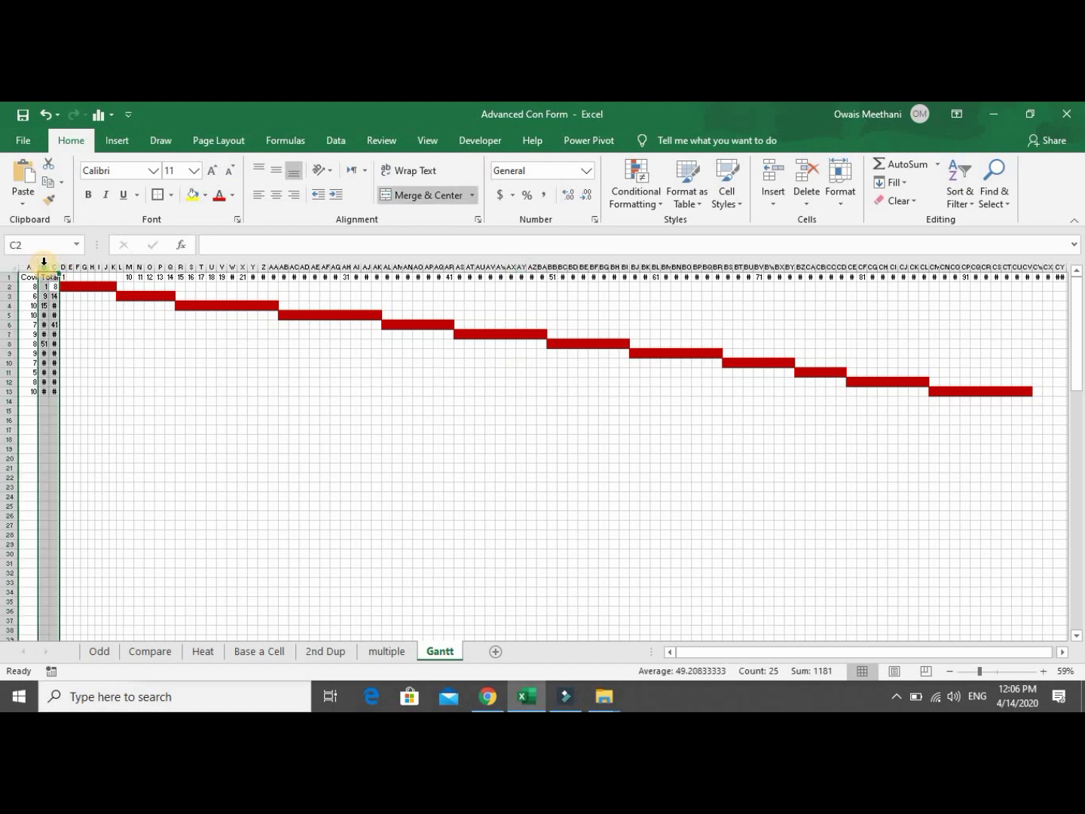
pyautogui.rightClick(43, 263)
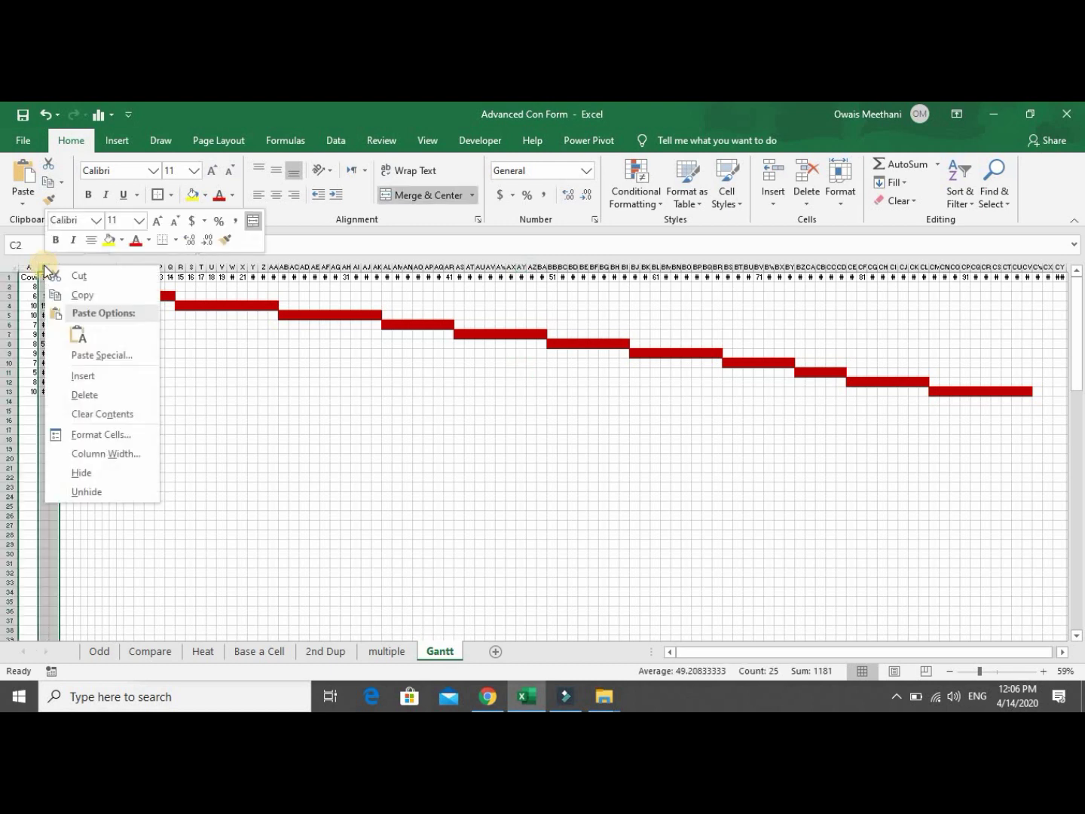
pyautogui.click(90, 473)
pyautogui.click(91, 352)
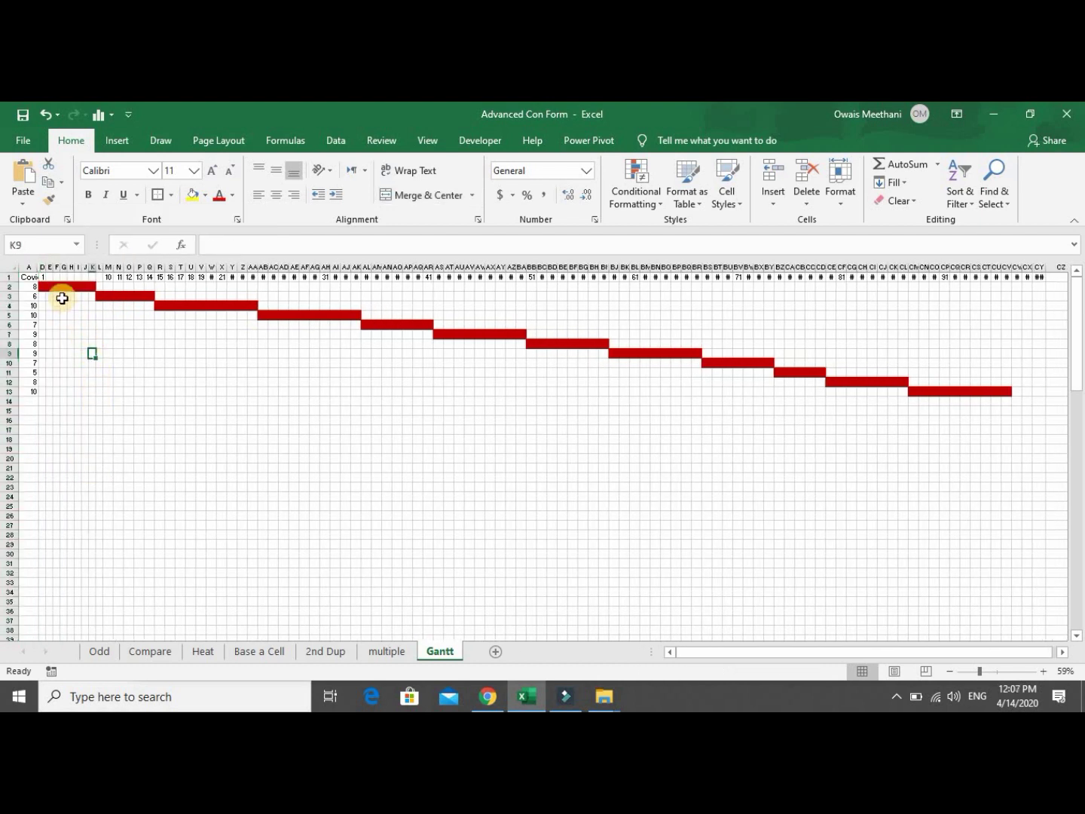
pyautogui.click(56, 276)
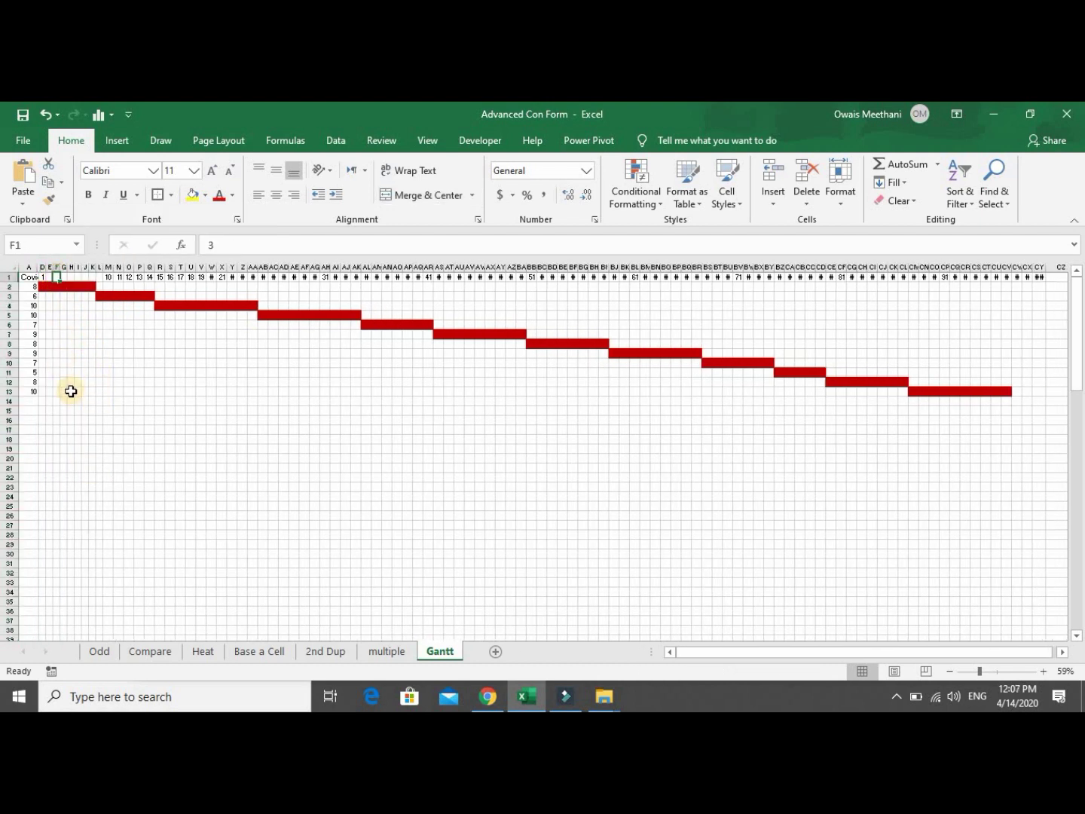
# Examine the Covid values down column A to row 12 against their bars in the Gantt chart.
pyautogui.press('Left')
pyautogui.press('Right')
pyautogui.press('Right')
pyautogui.press('Right')
pyautogui.press('Right')
pyautogui.press('Left')
pyautogui.press('Left')
pyautogui.press('Left')
pyautogui.press('Left')
pyautogui.press('Left')
pyautogui.press('Left')
pyautogui.press('Down')
pyautogui.press('Down')
pyautogui.press('Down')
pyautogui.press('Down')
pyautogui.press('Down')
pyautogui.press('Down')
pyautogui.press('Down')
pyautogui.press('Down')
pyautogui.press('Down')
pyautogui.press('Down')
pyautogui.press('Down')
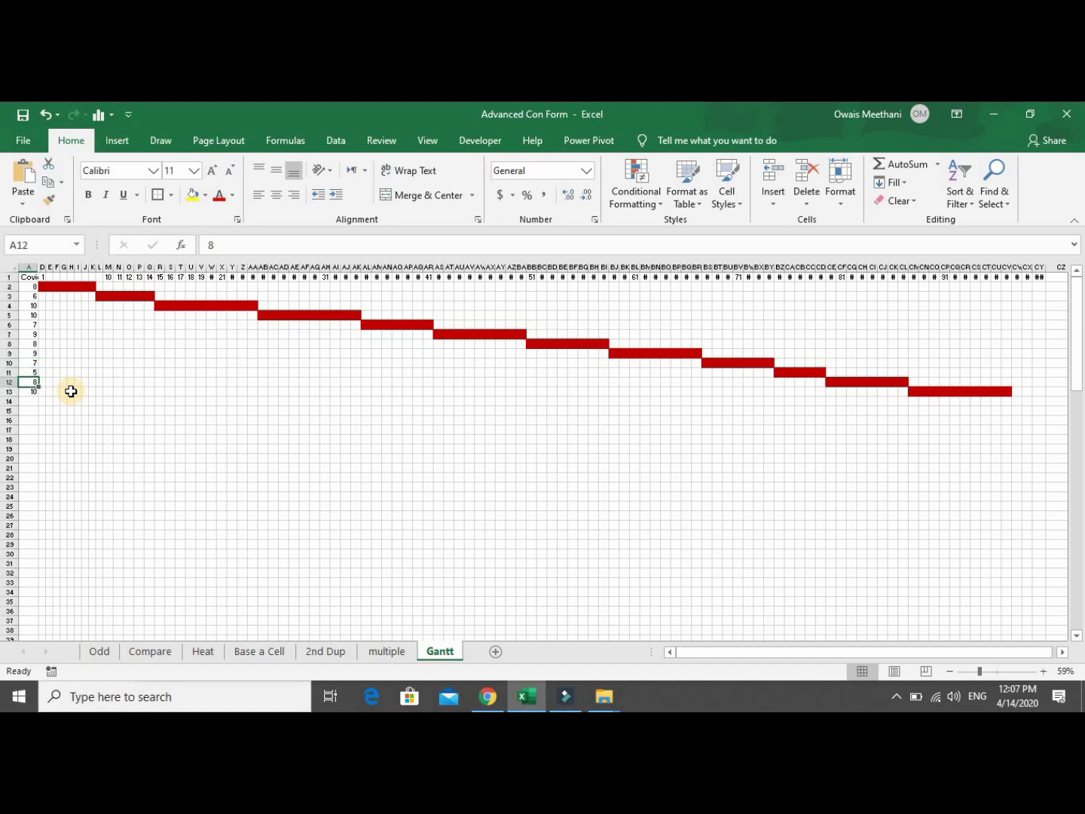
# Examine the Gantt bars across rows 12 and 13 as far as cell CV13.
pyautogui.press('Right')
pyautogui.press('Right')
pyautogui.press('Right')
pyautogui.press('Right')
pyautogui.press('Right')
pyautogui.press('Right')
pyautogui.press('Right')
pyautogui.press('Right')
pyautogui.press('Right')
pyautogui.press('Right')
pyautogui.press('Right')
pyautogui.press('Right')
pyautogui.press('Right')
pyautogui.press('Right')
pyautogui.press('Right')
pyautogui.press('Right')
pyautogui.press('Right')
pyautogui.press('Right')
pyautogui.press('Right')
pyautogui.press('Right')
pyautogui.press('Right')
pyautogui.press('Right')
pyautogui.press('Right')
pyautogui.press('Right')
pyautogui.press('Right')
pyautogui.press('Right')
pyautogui.press('Right')
pyautogui.press('Right')
pyautogui.press('Right')
pyautogui.press('Right')
pyautogui.press('Right')
pyautogui.press('Right')
pyautogui.press('Right')
pyautogui.press('Right')
pyautogui.press('Right')
pyautogui.press('Right')
pyautogui.press('Right')
pyautogui.press('Right')
pyautogui.press('Right')
pyautogui.press('Right')
pyautogui.press('Down')
pyautogui.press('Right')
pyautogui.press('Down')
pyautogui.press('Up')
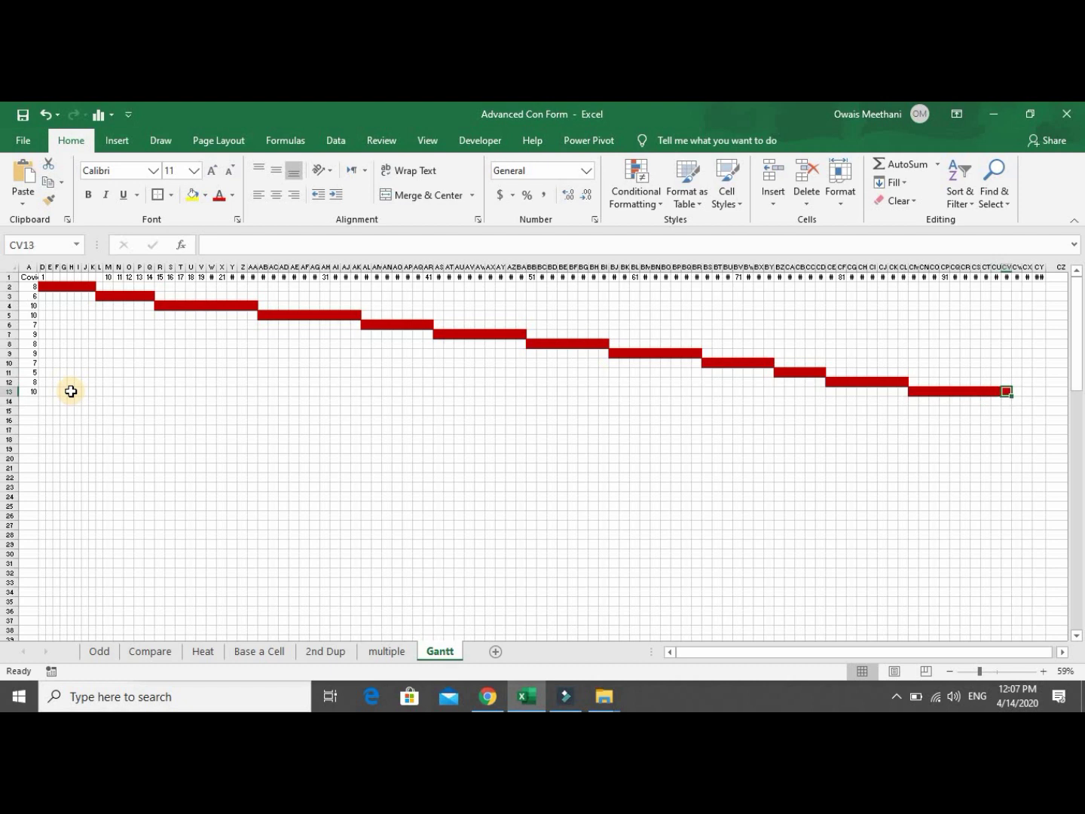
# Trace row 13 of the Gantt chart back to its Covid value in cell A13.
pyautogui.press('Left')
pyautogui.press('Left')
pyautogui.press('Left')
pyautogui.press('Left')
pyautogui.press('Left')
pyautogui.press('Left')
pyautogui.press('Left')
pyautogui.press('Left')
pyautogui.press('Left')
pyautogui.press('Left')
pyautogui.press('Left')
pyautogui.press('Left')
pyautogui.press('Left')
pyautogui.press('Left')
pyautogui.press('Left')
pyautogui.press('Left')
pyautogui.press('Left')
pyautogui.press('Left')
pyautogui.press('Left')
pyautogui.press('Left')
pyautogui.press('Left')
pyautogui.press('Left')
pyautogui.press('Left')
pyautogui.press('Left')
pyautogui.press('Left')
pyautogui.press('Left')
pyautogui.press('Left')
pyautogui.press('Left')
pyautogui.press('Left')
pyautogui.press('Left')
pyautogui.press('Left')
pyautogui.press('Left')
pyautogui.press('Left')
pyautogui.press('Left')
pyautogui.press('Left')
pyautogui.press('Left')
pyautogui.press('Left')
pyautogui.press('Left')
pyautogui.press('Left')
pyautogui.press('Left')
pyautogui.press('Left')
pyautogui.press('Left')
pyautogui.press('Left')
pyautogui.press('Left')
pyautogui.press('Left')
pyautogui.press('Left')
pyautogui.press('Left')
pyautogui.press('Left')
pyautogui.press('Left')
pyautogui.press('Left')
pyautogui.press('Left')
pyautogui.press('Left')
pyautogui.press('Left')
pyautogui.press('Left')
pyautogui.press('Left')
pyautogui.press('Left')
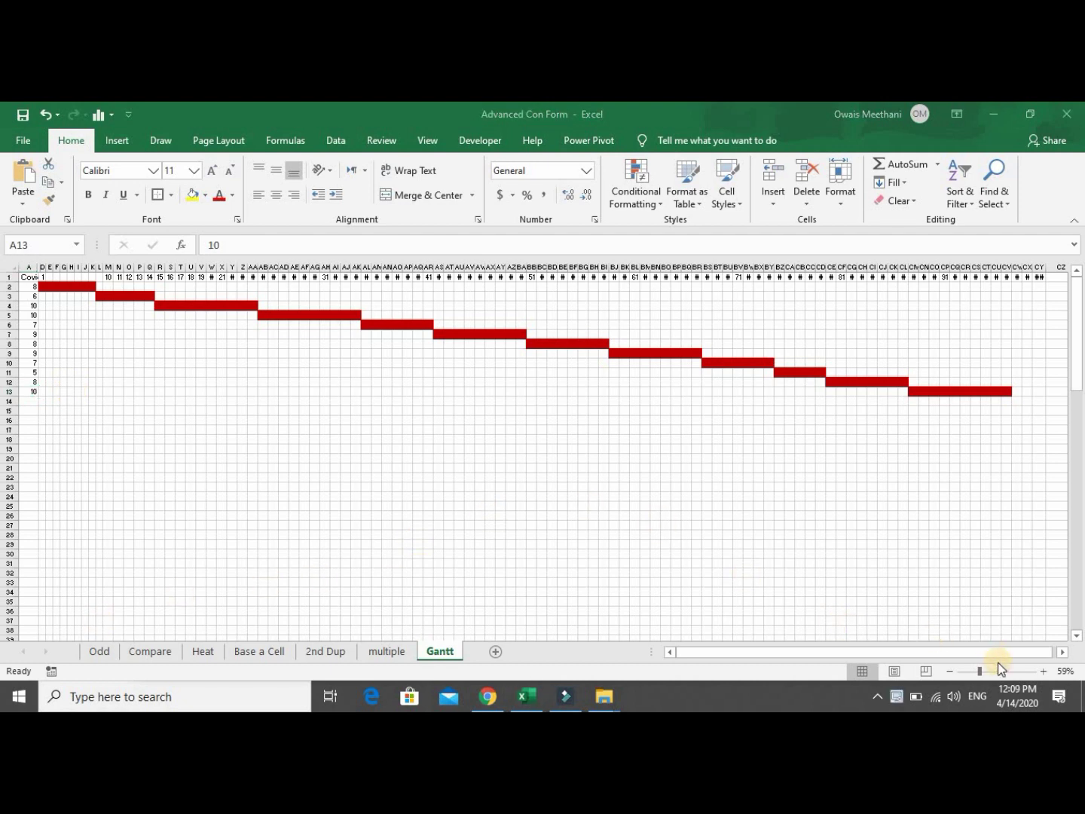
# Zoom the sheet in to 202% and begin an AND formula in cell A20 with the row-locked reference D$1.
pyautogui.click(979, 671)
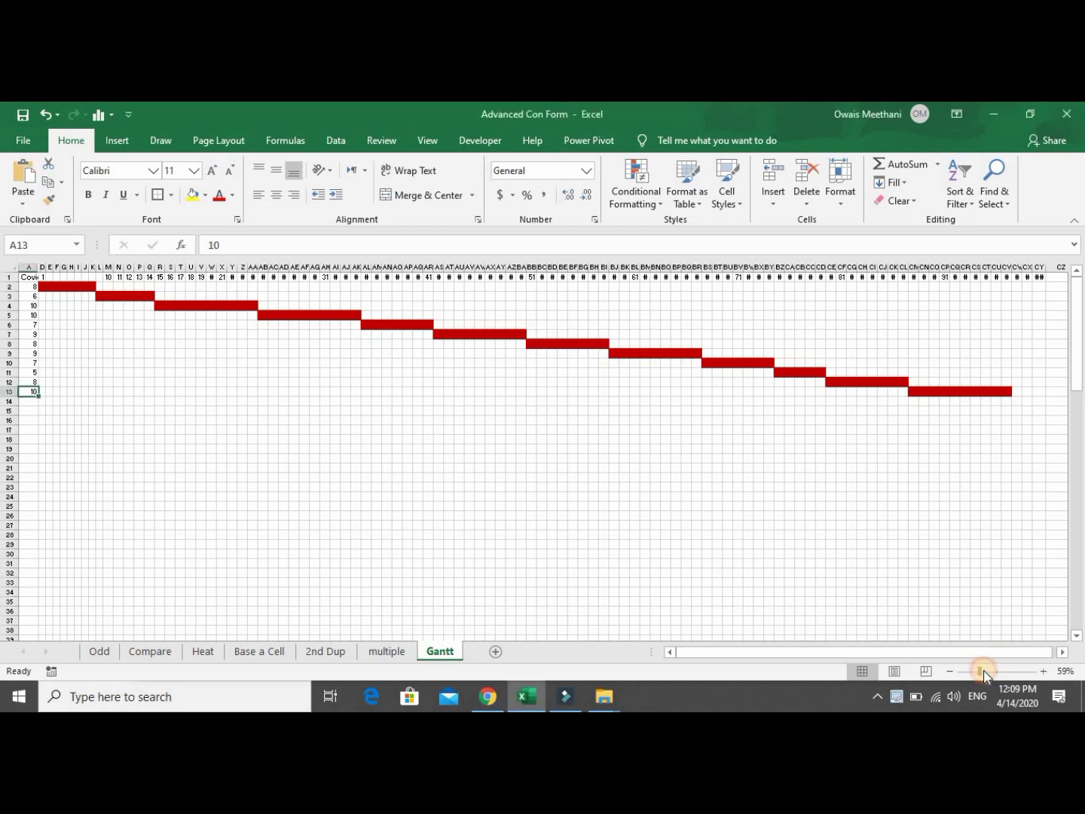
pyautogui.moveTo(978, 671); pyautogui.dragTo(1037, 671)
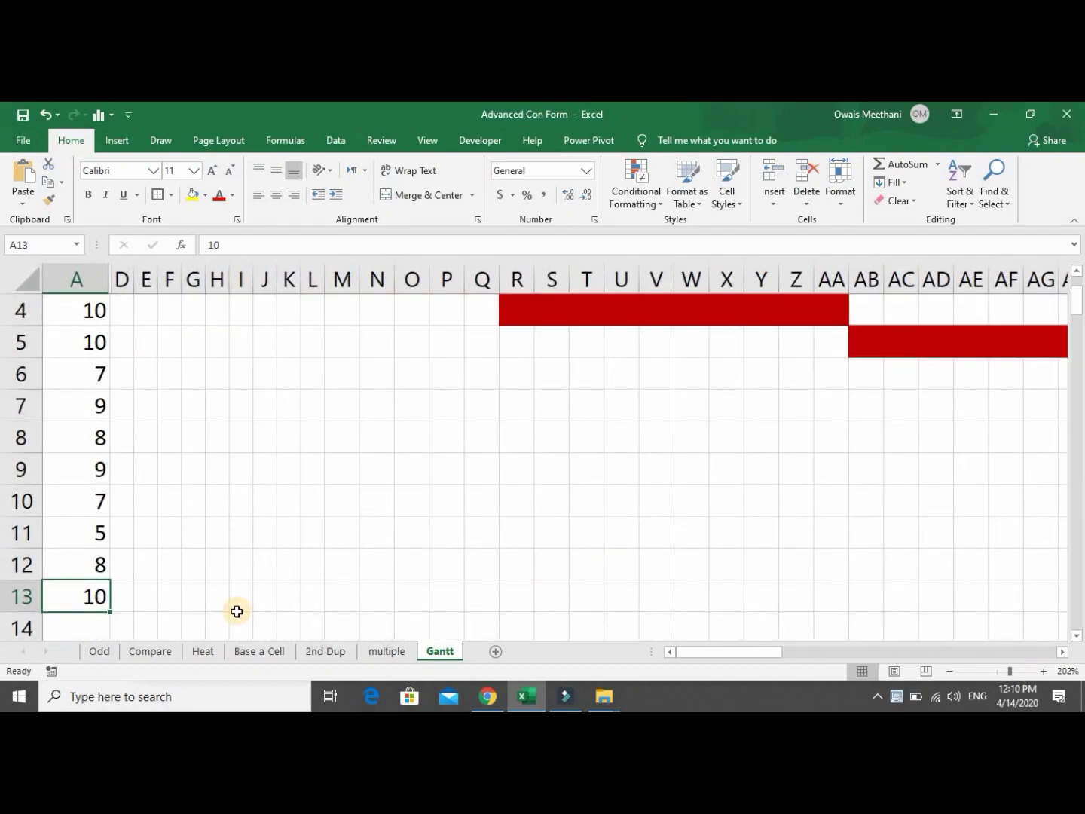
pyautogui.press('Down')
pyautogui.press('Down')
pyautogui.press('Down')
pyautogui.press('Down')
pyautogui.press('Down')
pyautogui.press('Down')
pyautogui.press('Down')
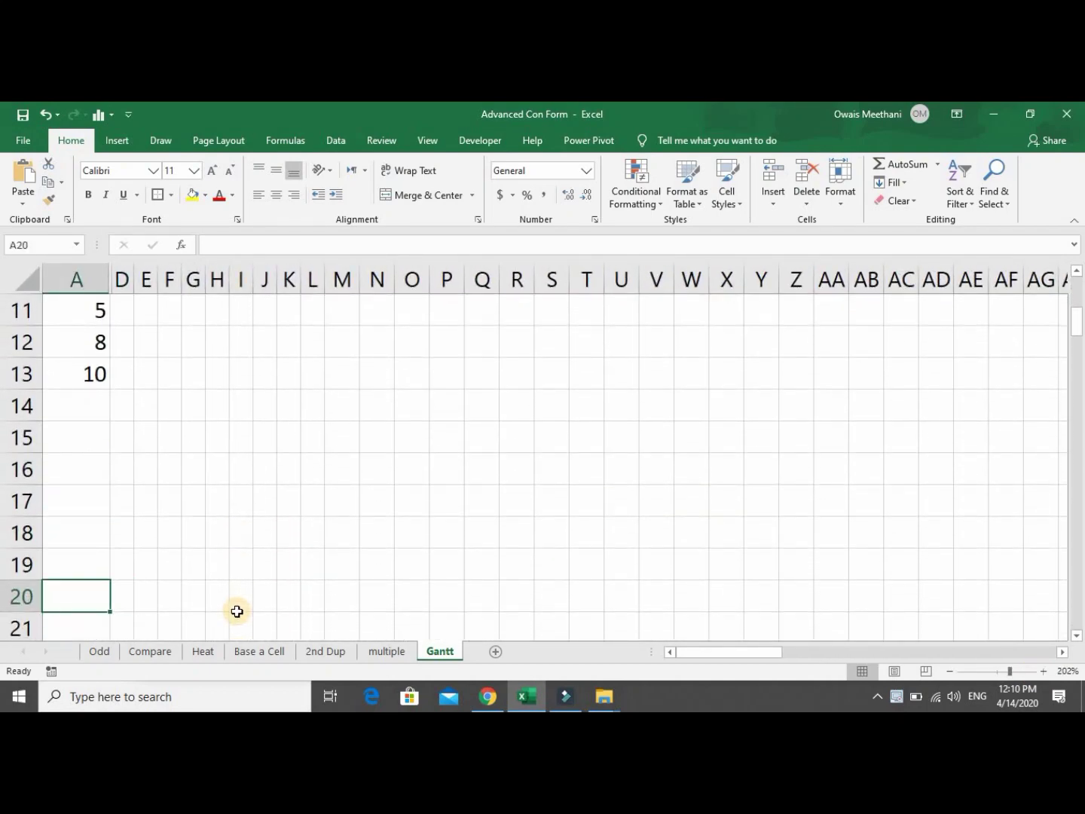
pyautogui.write('=')
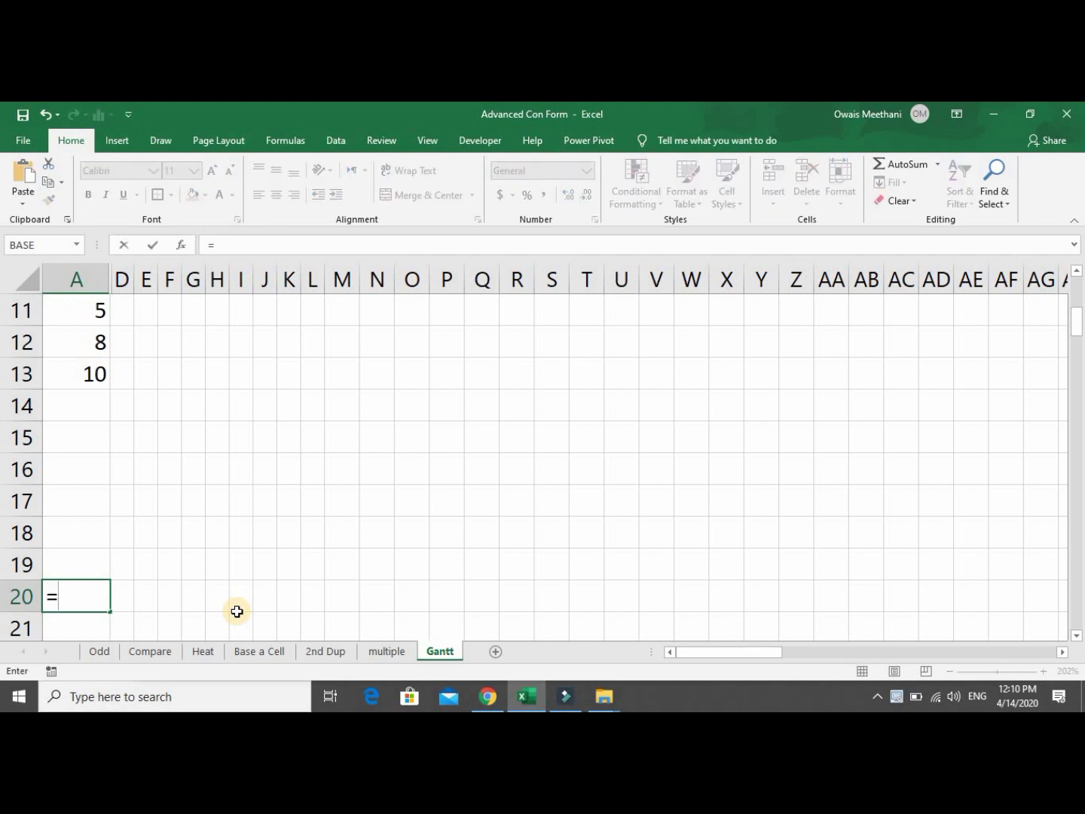
pyautogui.write('AND')
pyautogui.write('(')
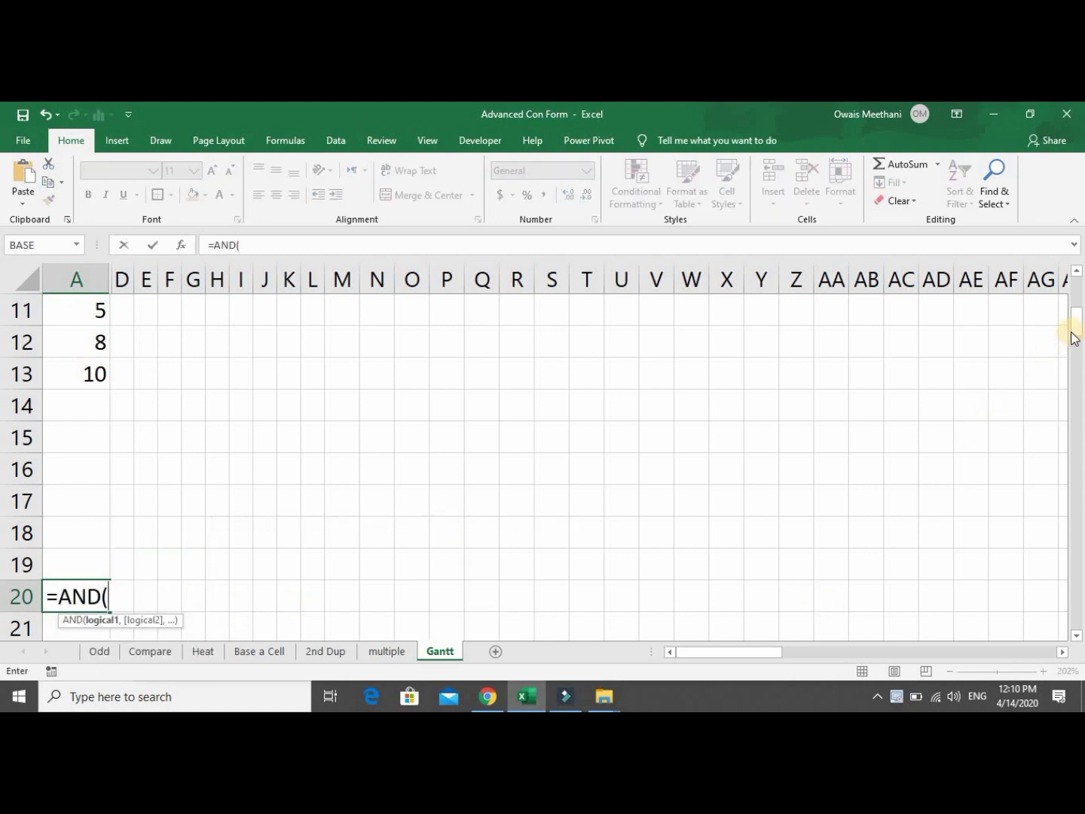
pyautogui.moveTo(1076, 322); pyautogui.dragTo(1077, 290)
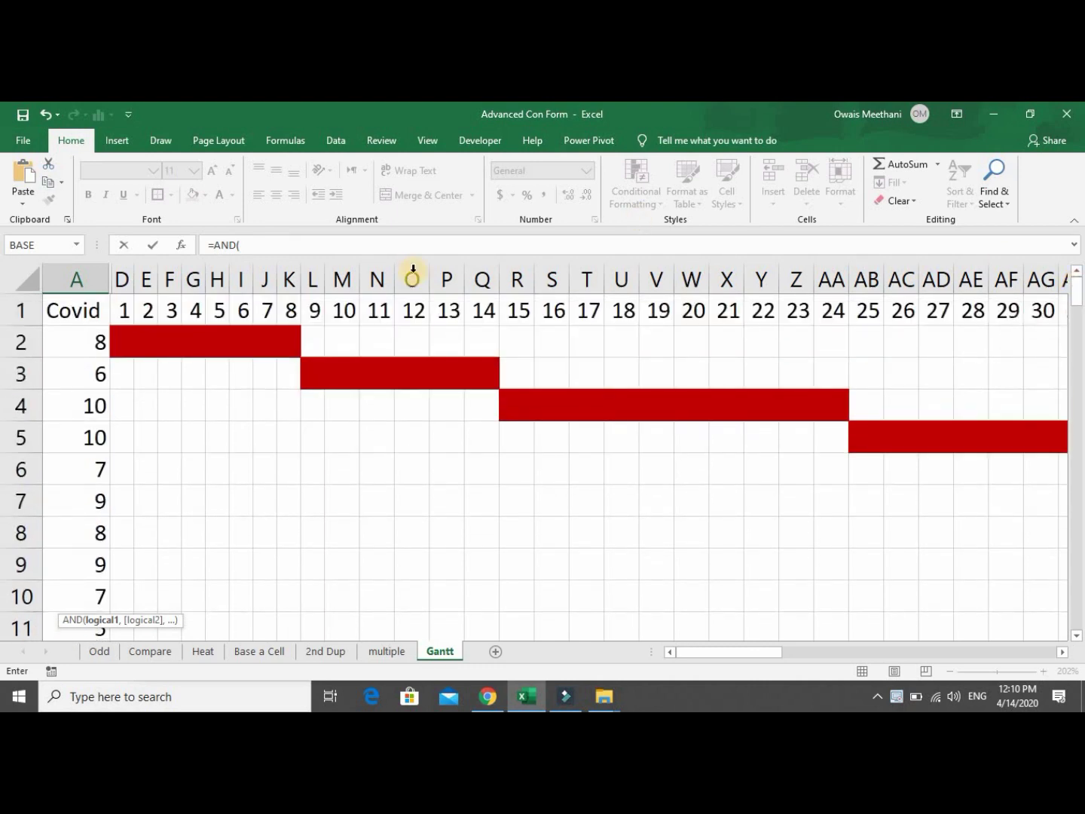
pyautogui.click(123, 310)
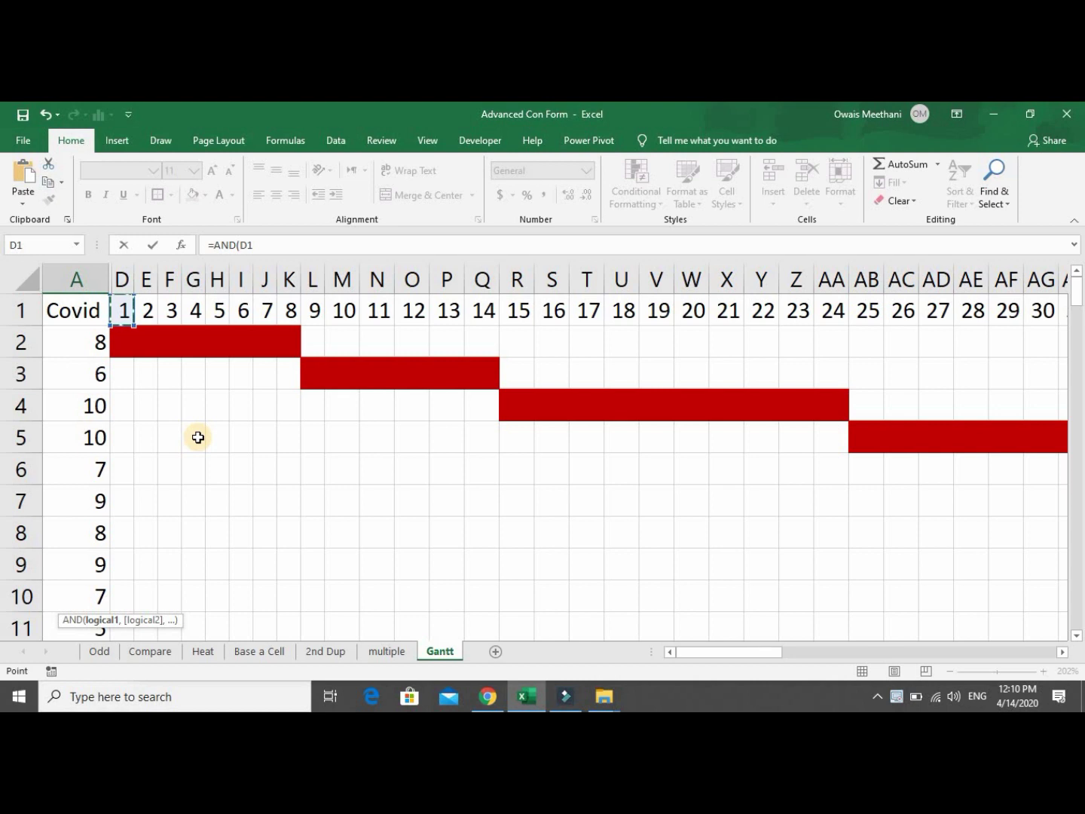
pyautogui.press('F4')
pyautogui.press('F4')
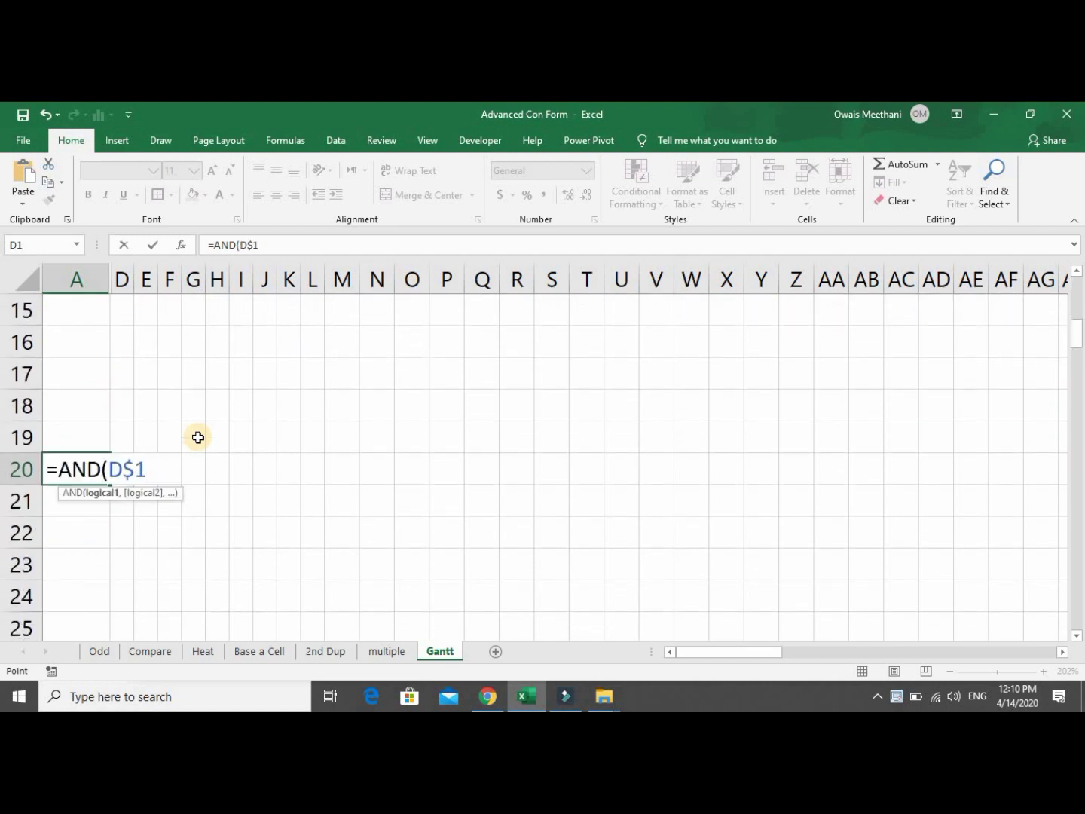
# Complete the first condition of the A20 formula as D$1>=$B2, locking only the column of B2.
pyautogui.write('>=')
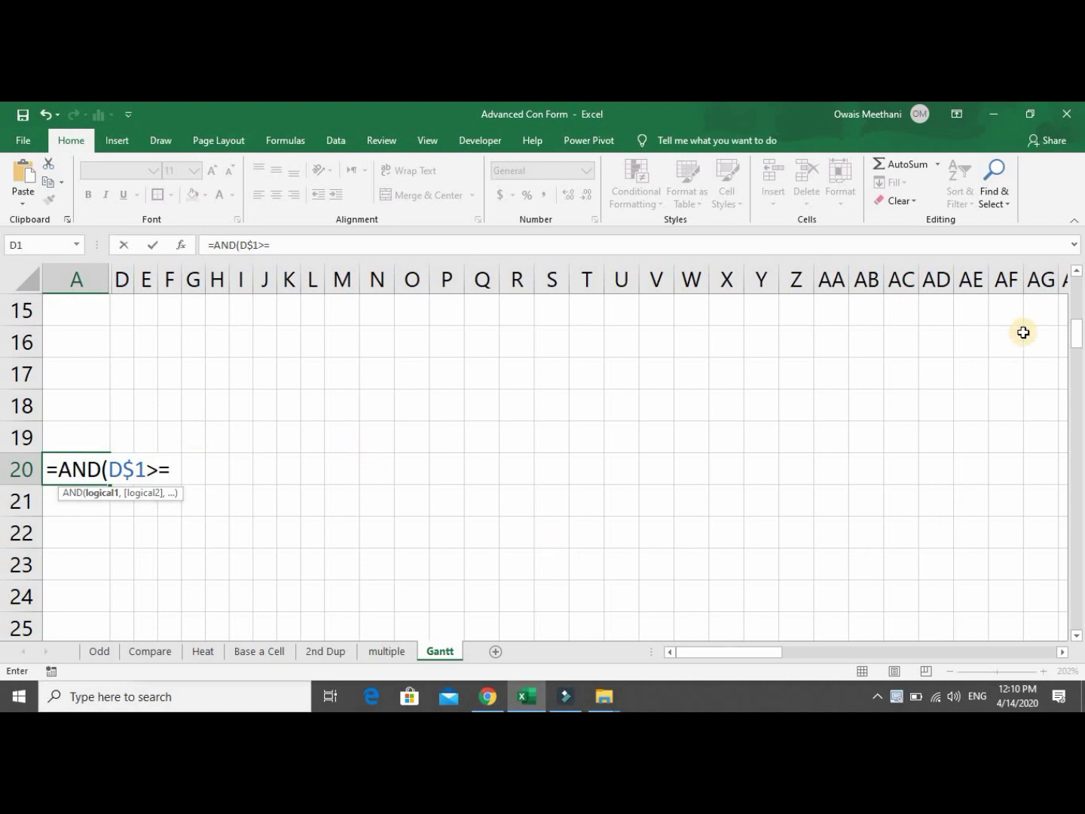
pyautogui.moveTo(1078, 335); pyautogui.dragTo(1069, 268)
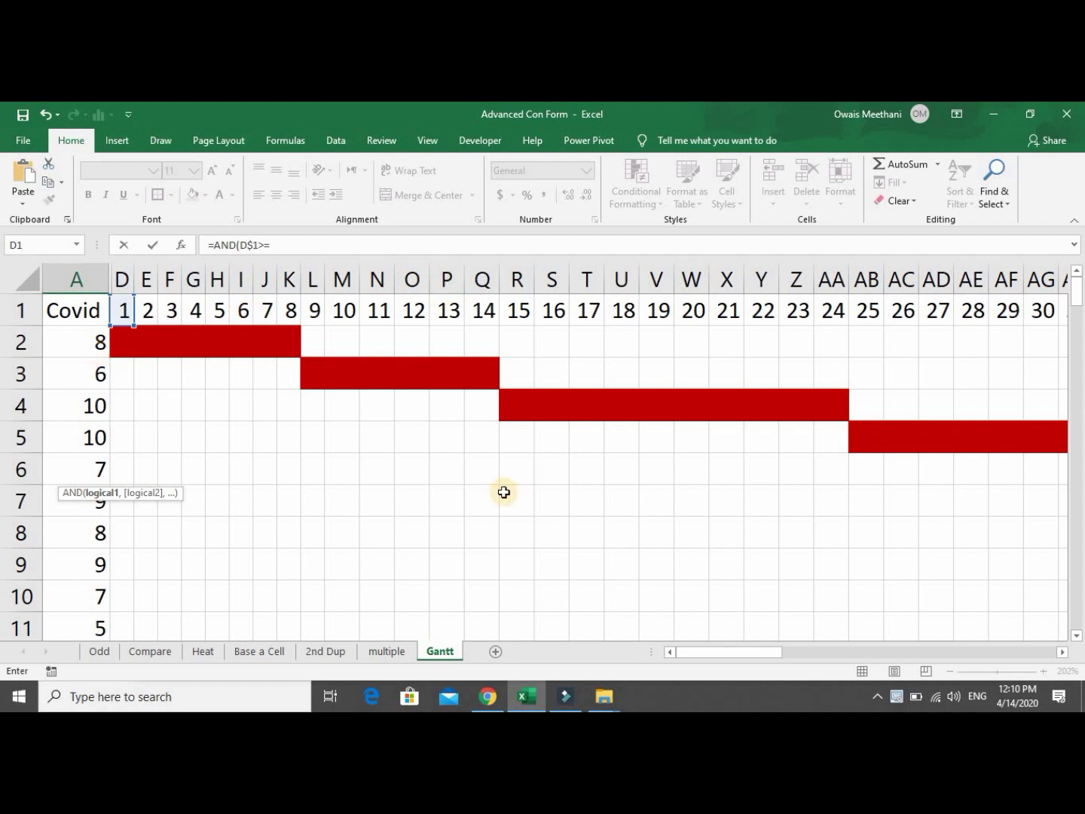
pyautogui.write('B')
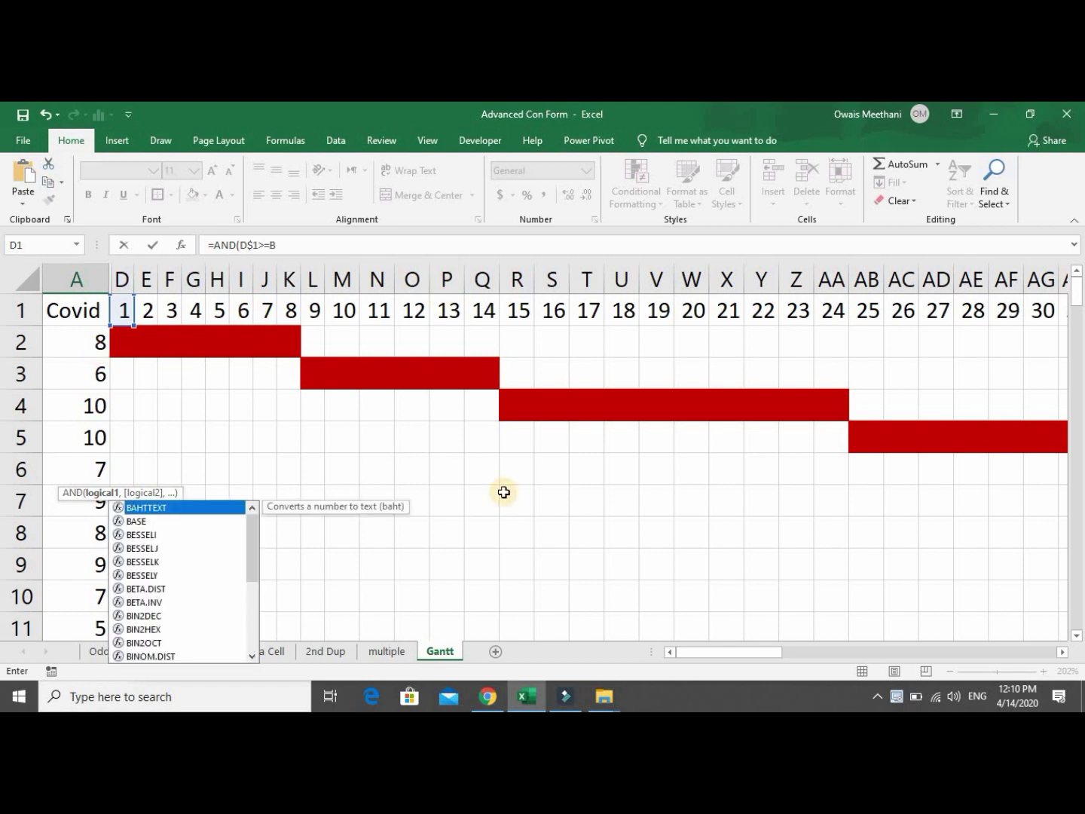
pyautogui.write('2')
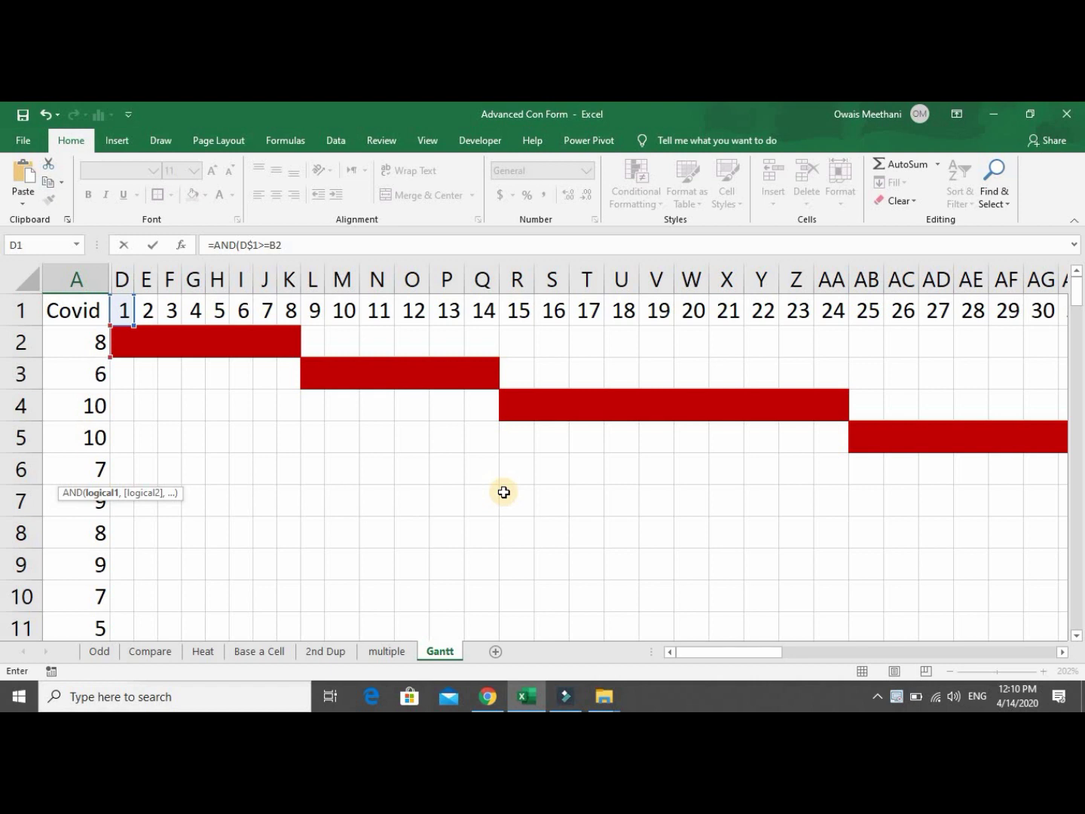
pyautogui.scroll(-5, 503, 492)
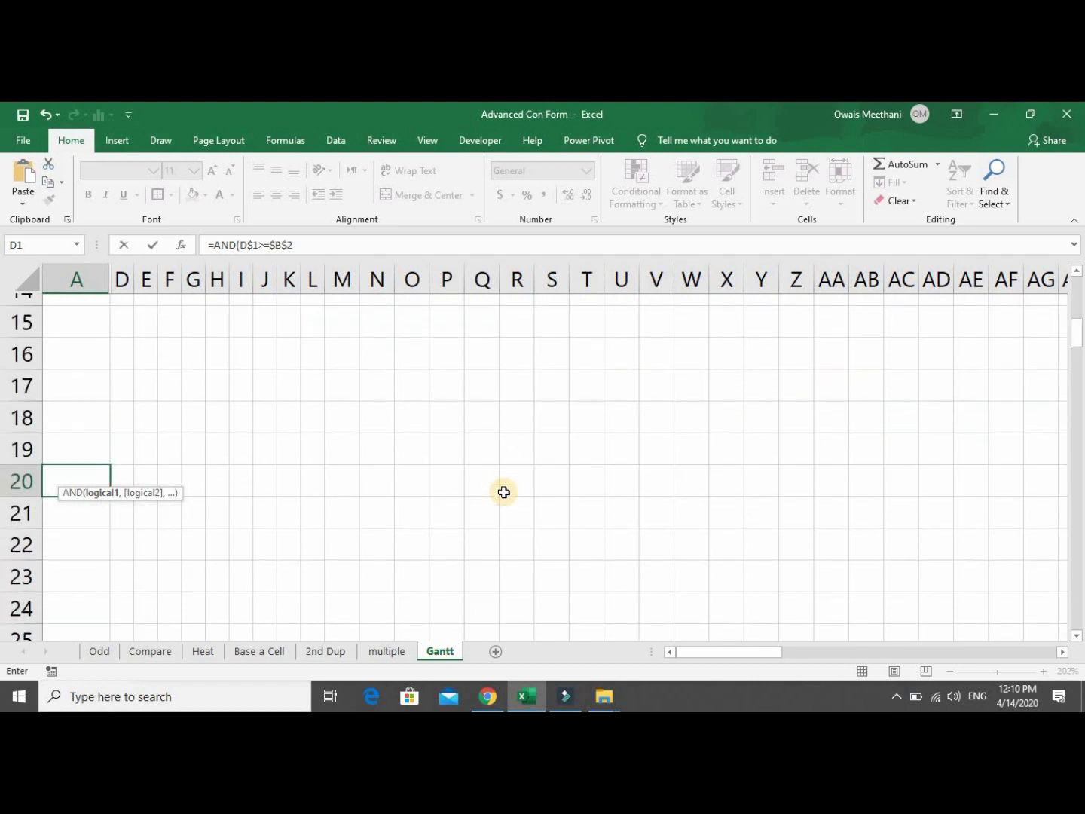
pyautogui.press('F4')
pyautogui.press('F4')
pyautogui.press('F4')
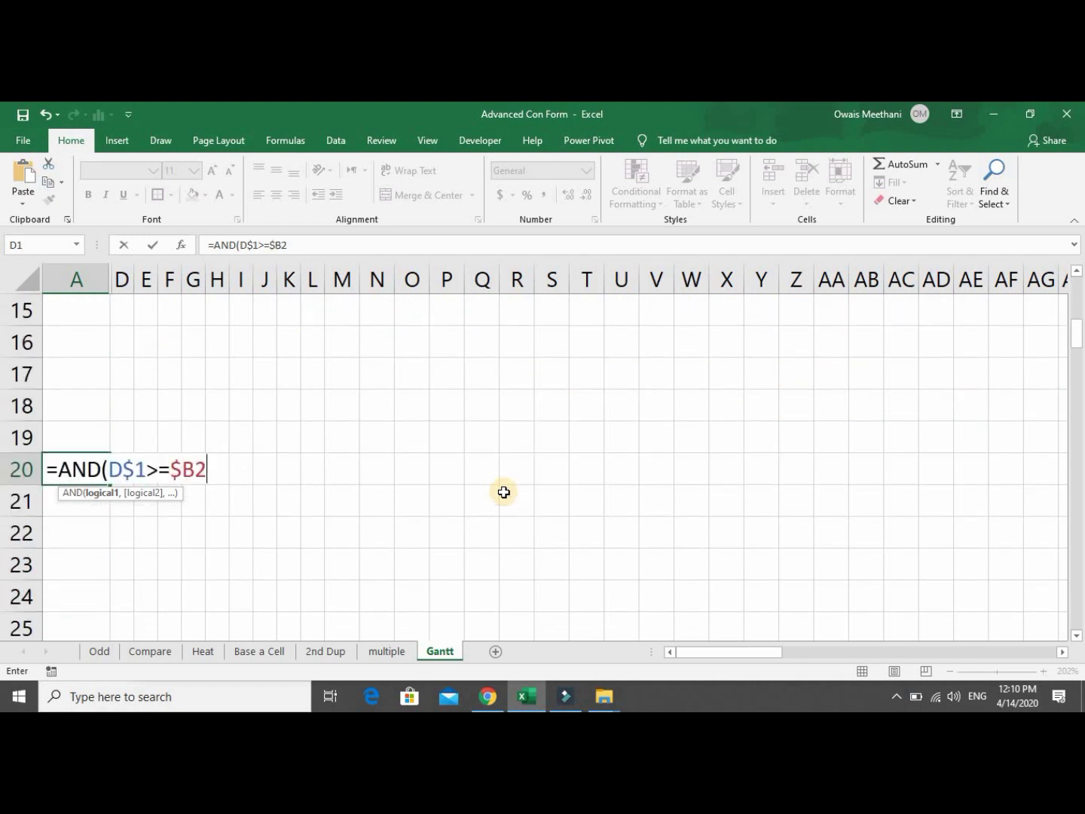
# Add the second condition D$1<=$C2 and close the A20 formula as =AND(D$1>=$B2,D$1<=$C2).
pyautogui.write(',')
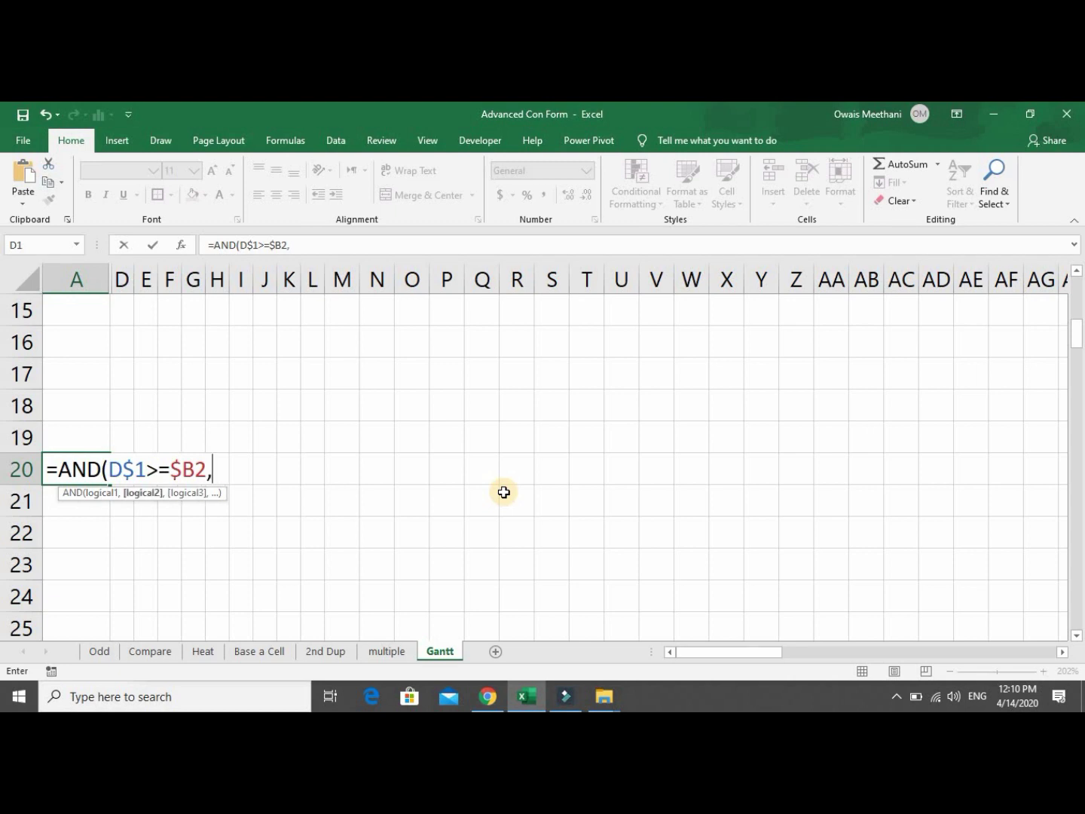
pyautogui.write('$D$1')
pyautogui.press('F4')
pyautogui.press('F4')
pyautogui.write('<=')
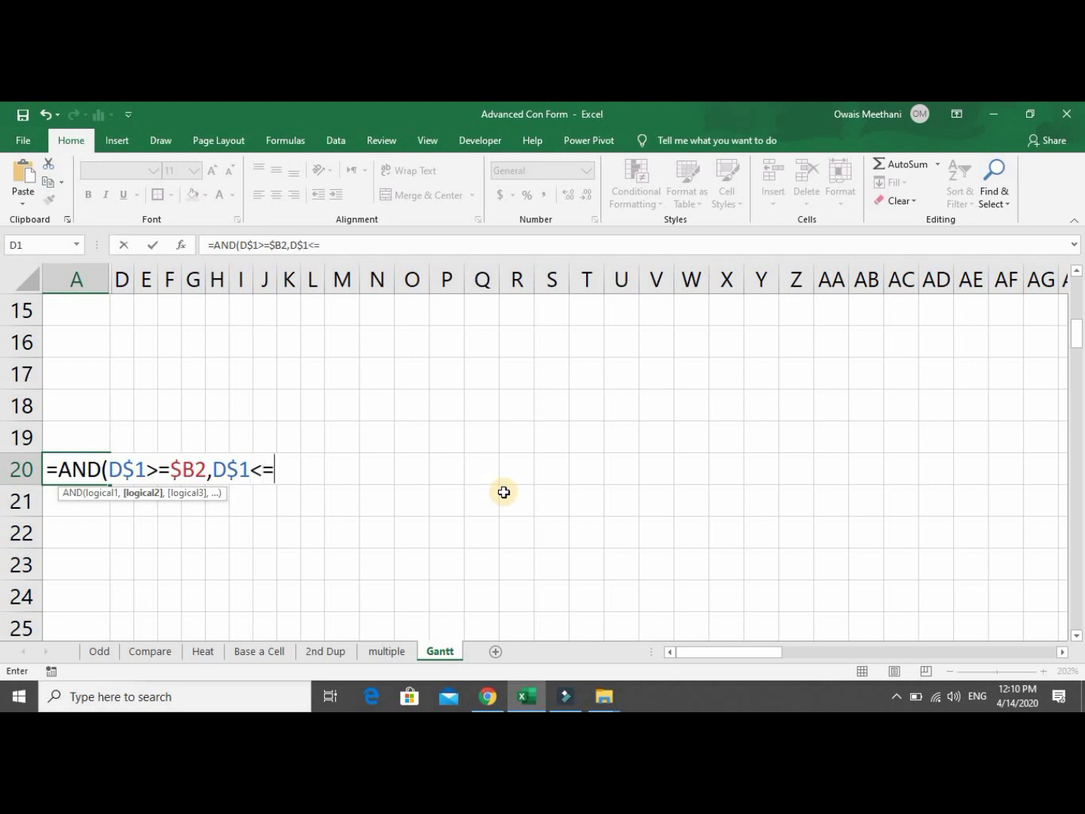
pyautogui.write('C2')
pyautogui.press('F4')
pyautogui.press('F4')
pyautogui.press('F4')
pyautogui.write(')')
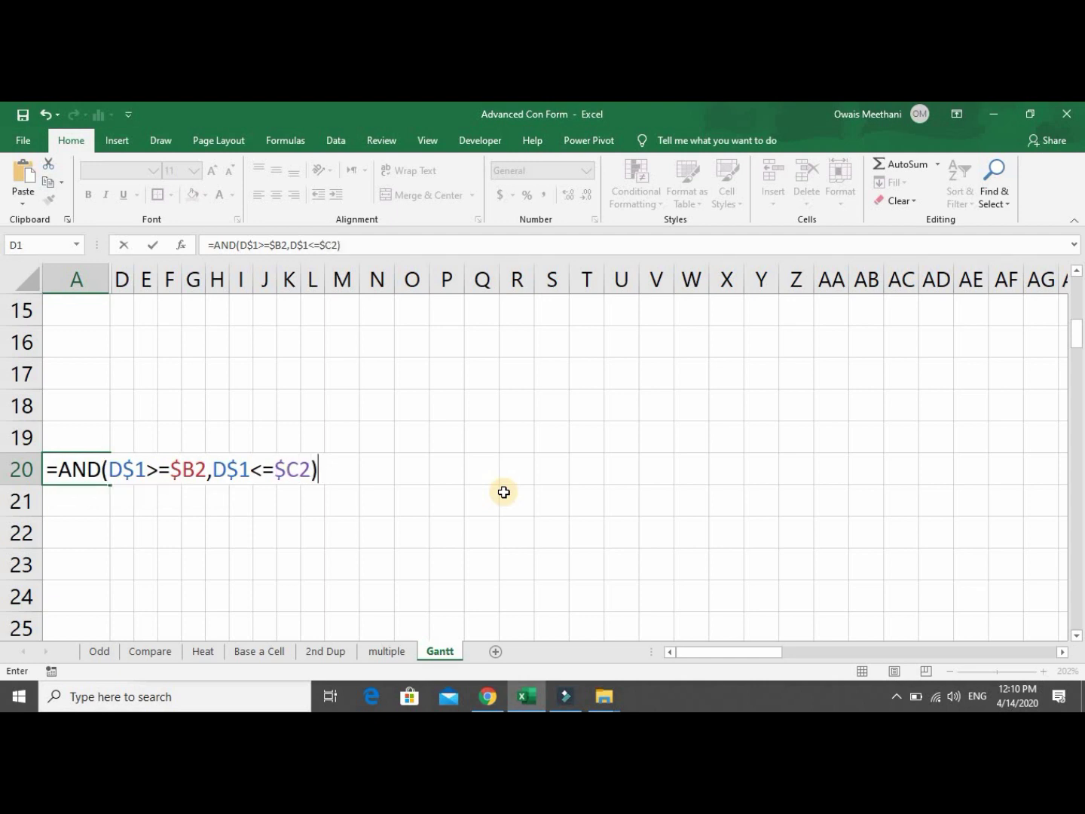
# Commit the AND formula in cell A20 and reopen it for editing.
pyautogui.press('Return')
pyautogui.press('Up')
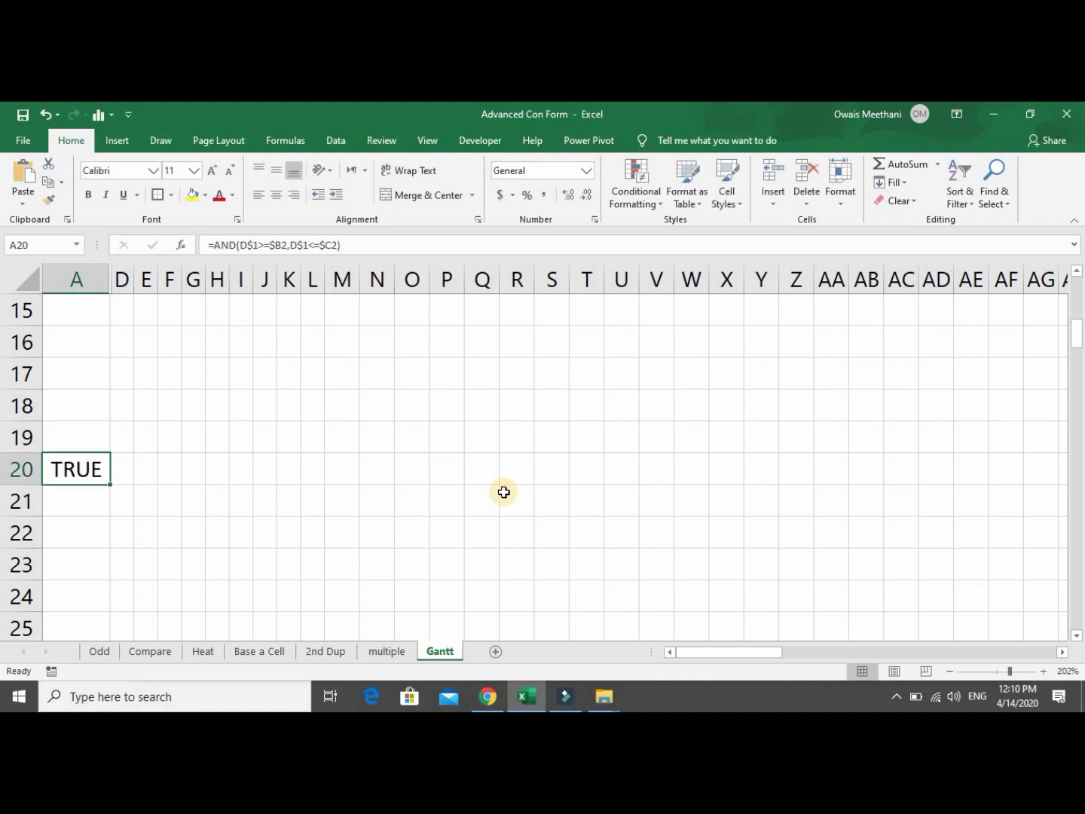
pyautogui.press('F2')
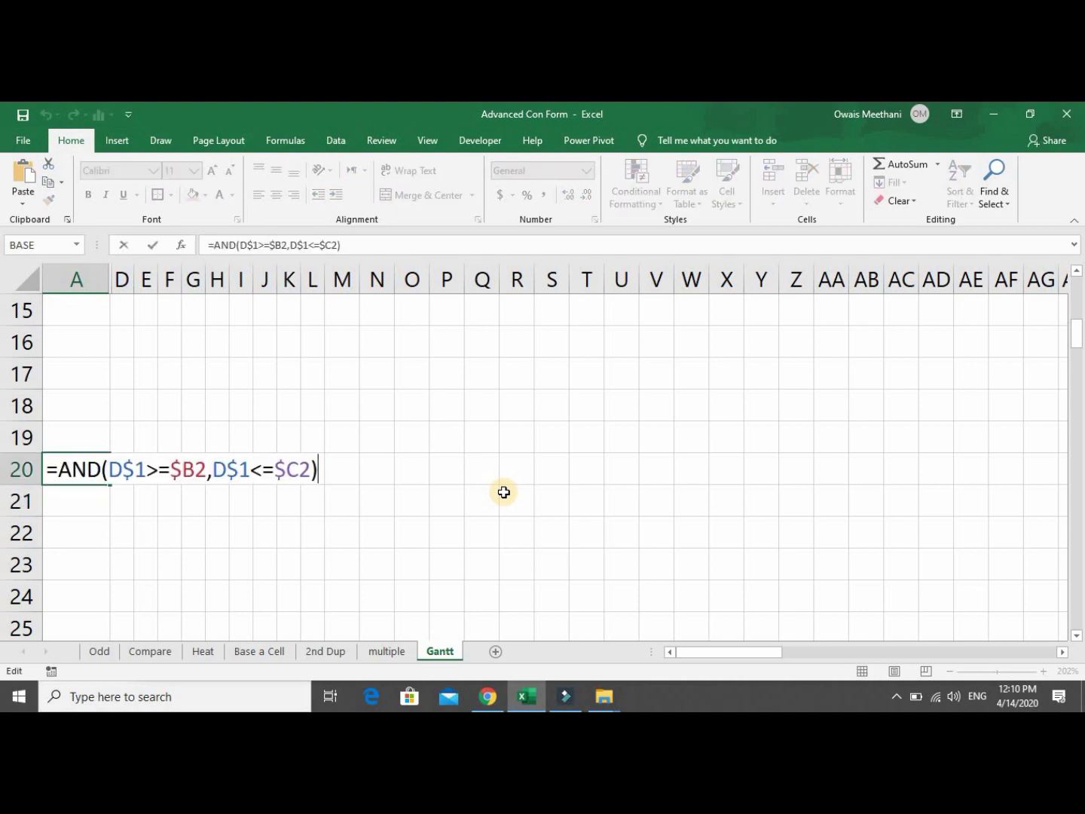